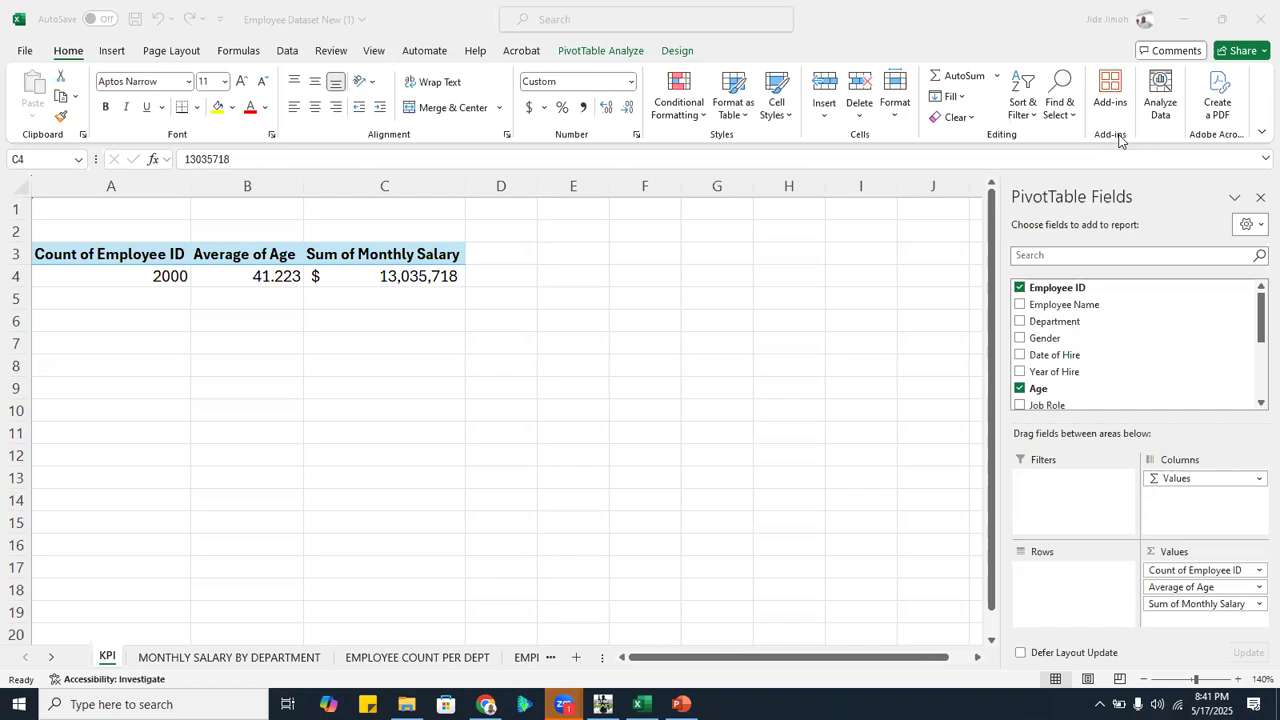
# Open the Adidas US Sales workbook from the Datasets folder under Training > Excel on the Desktop
pyautogui.click(406, 704)
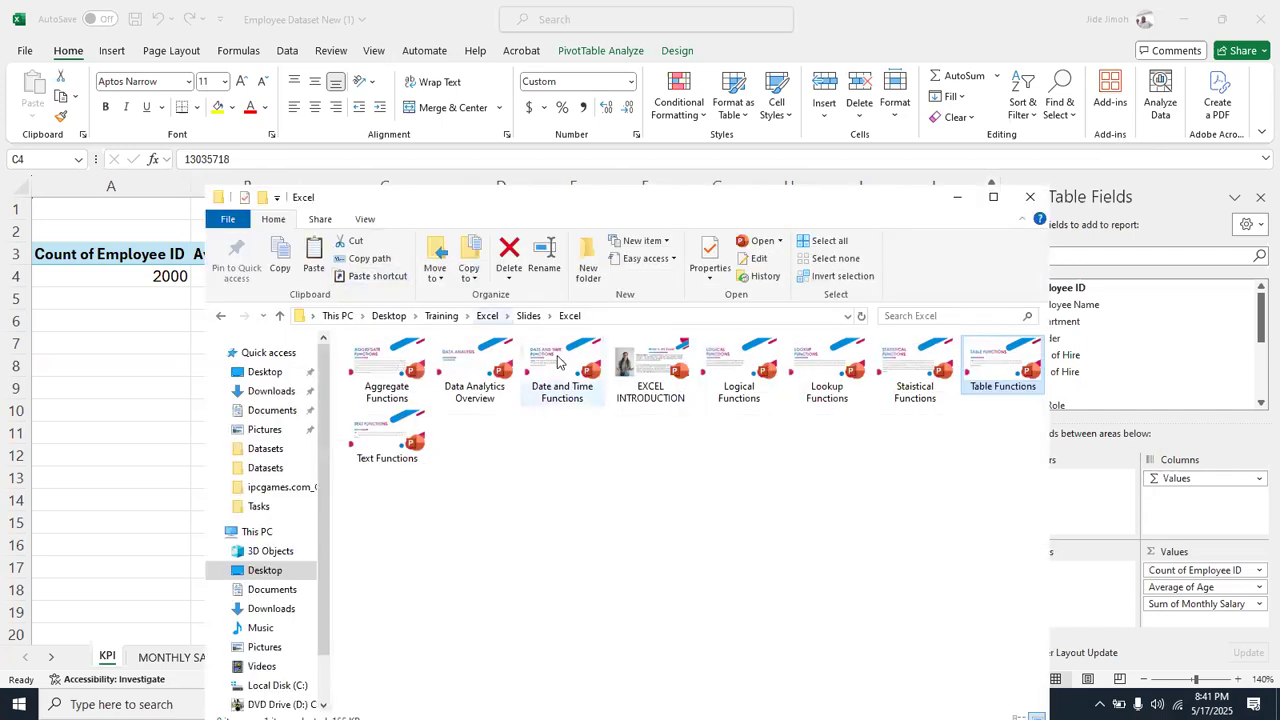
pyautogui.hotkey('alt', 'Up')
pyautogui.hotkey('alt', 'Up')
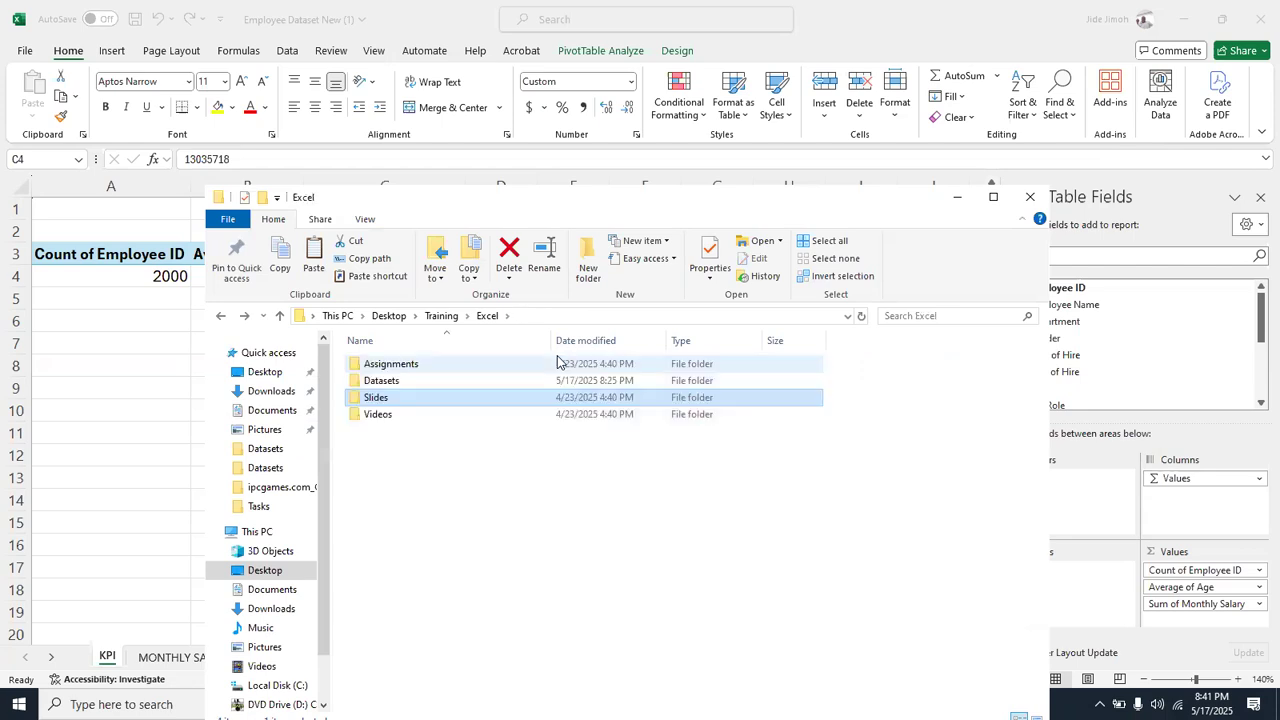
pyautogui.doubleClick(408, 382)
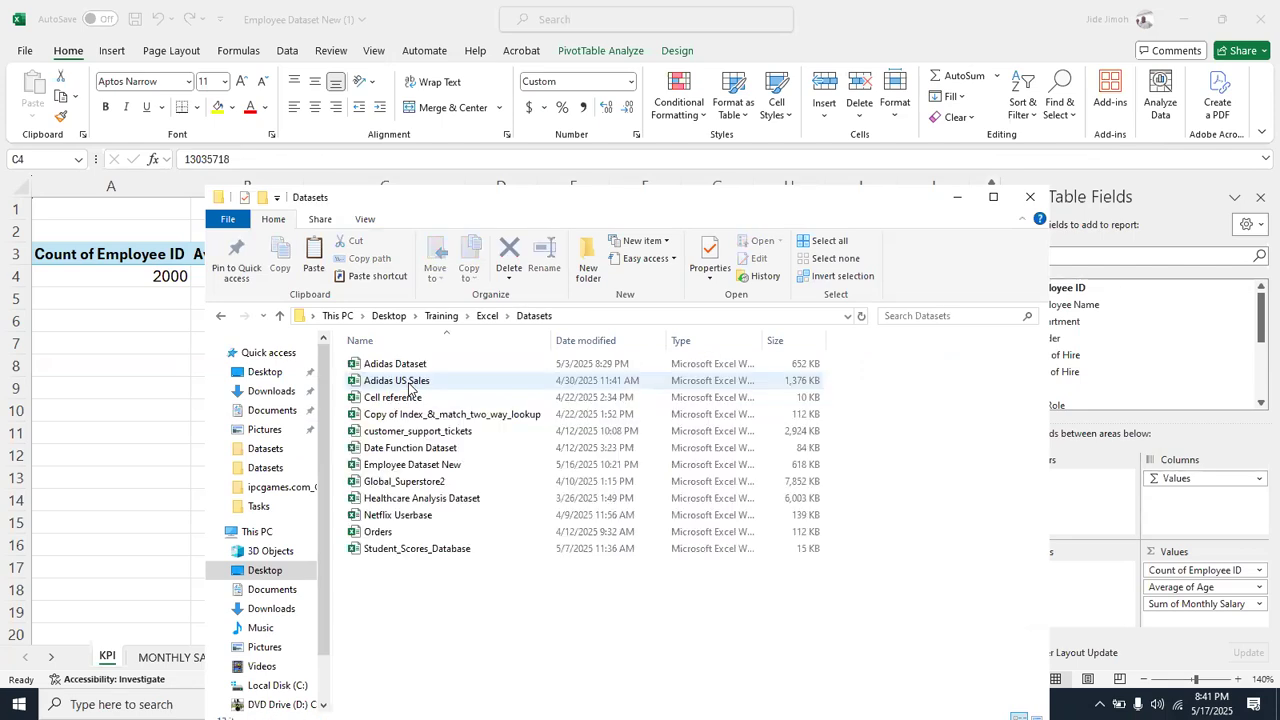
pyautogui.doubleClick(408, 383)
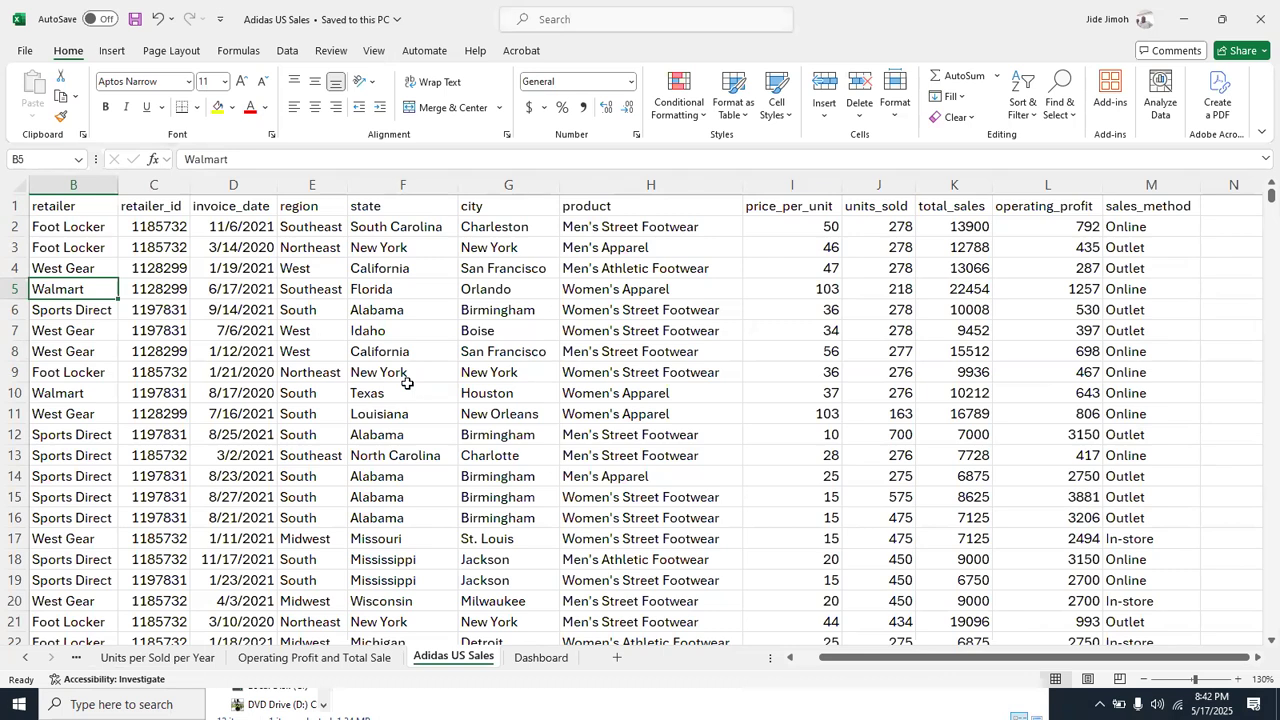
# Examine the Dashboard sheet and the pivot chart sheets behind it, including operating profit, units sold per year, and price per product
pyautogui.click(536, 660)
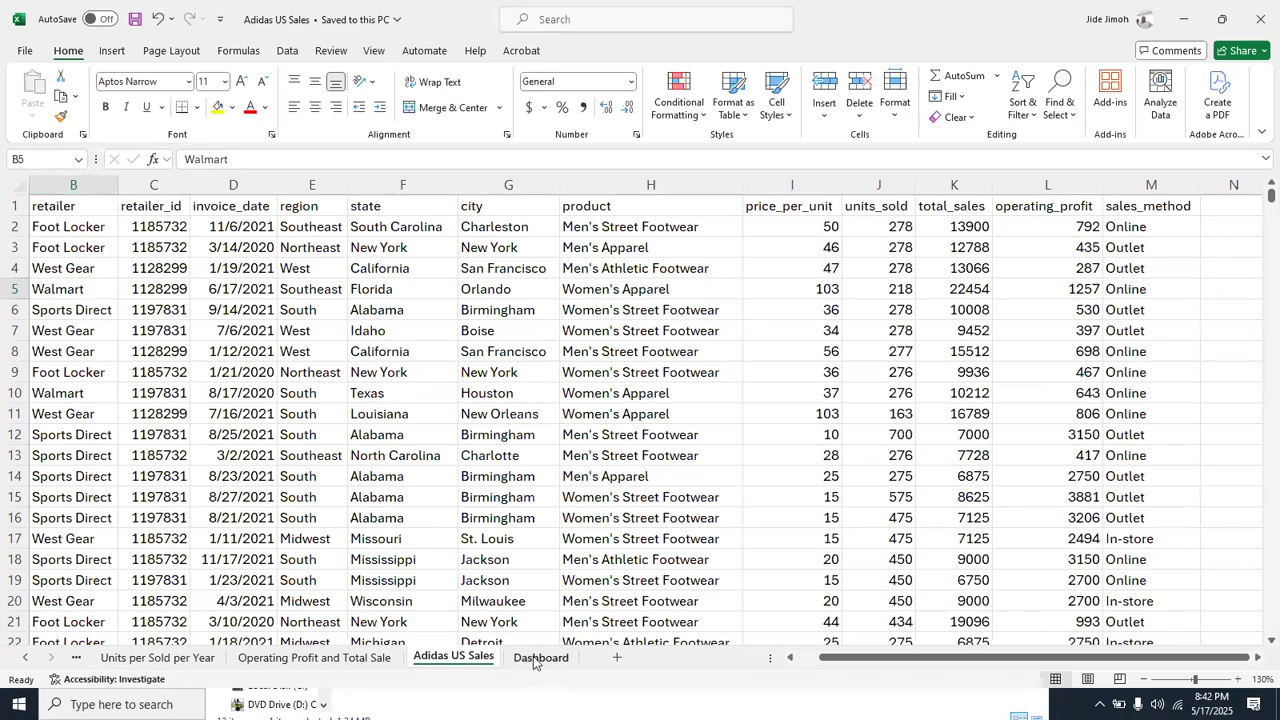
pyautogui.moveTo(476, 276)
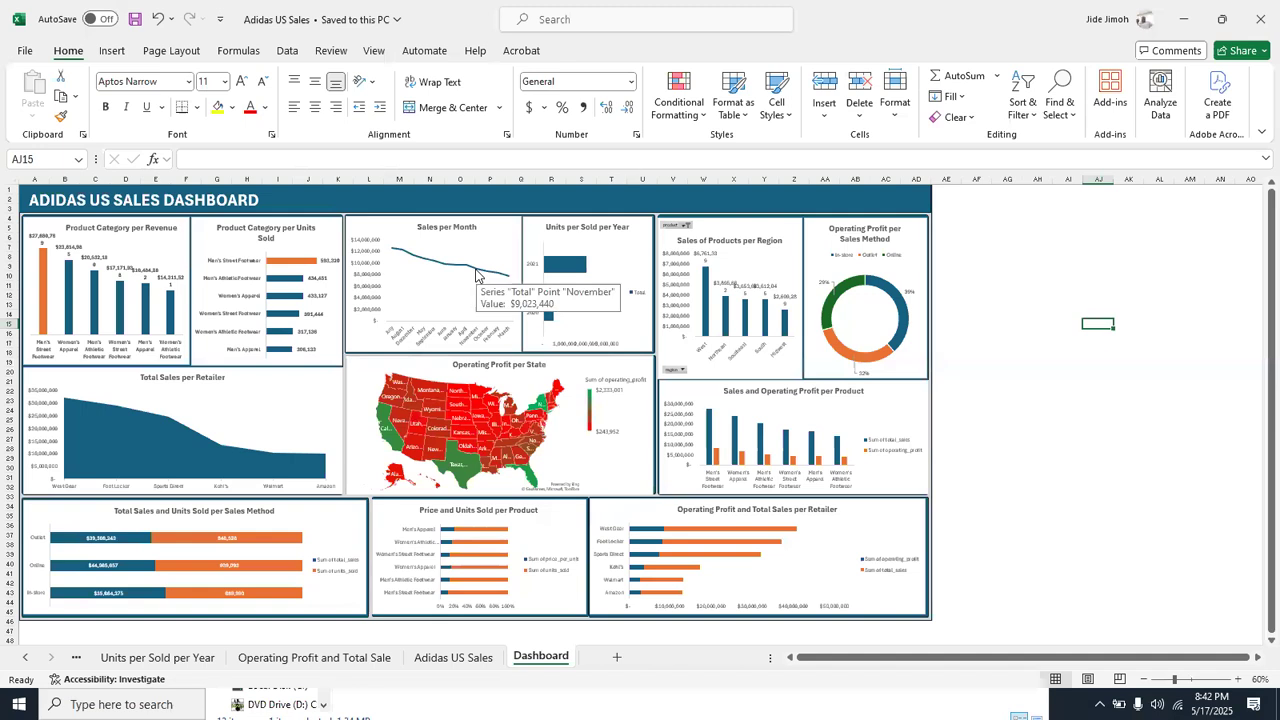
pyautogui.click(322, 657)
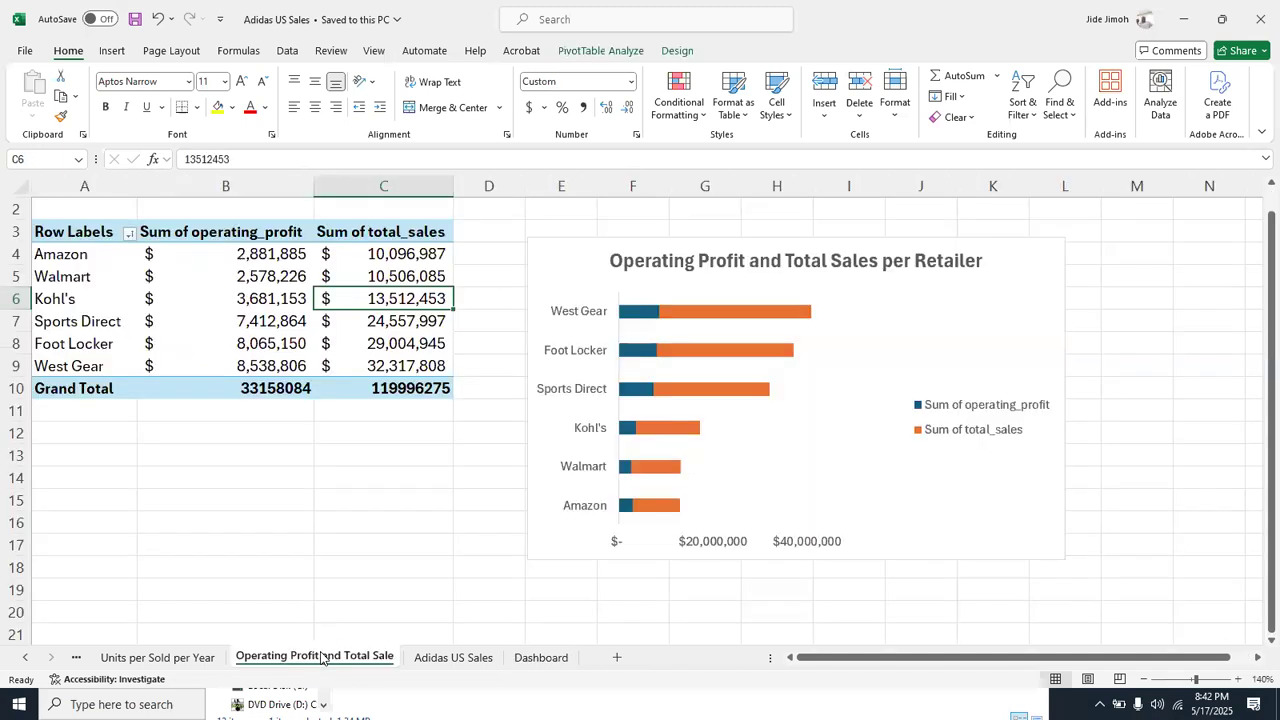
pyautogui.click(187, 657)
pyautogui.click(25, 657)
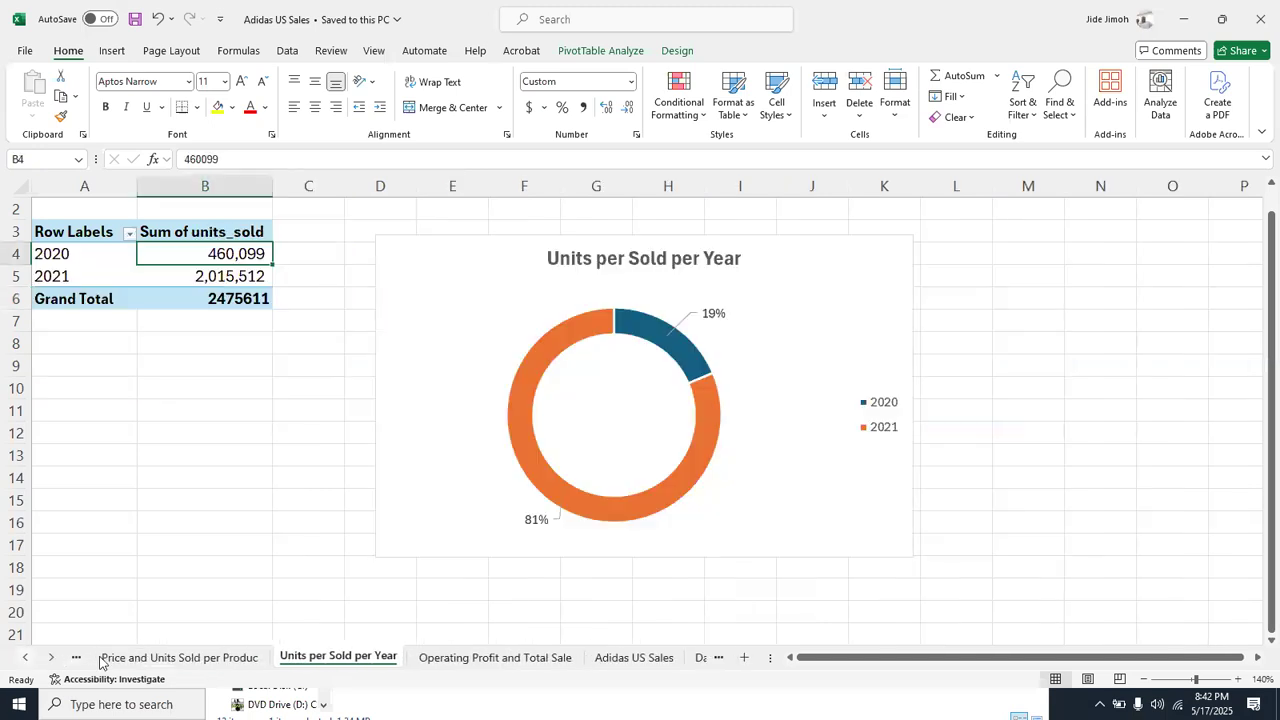
pyautogui.click(118, 660)
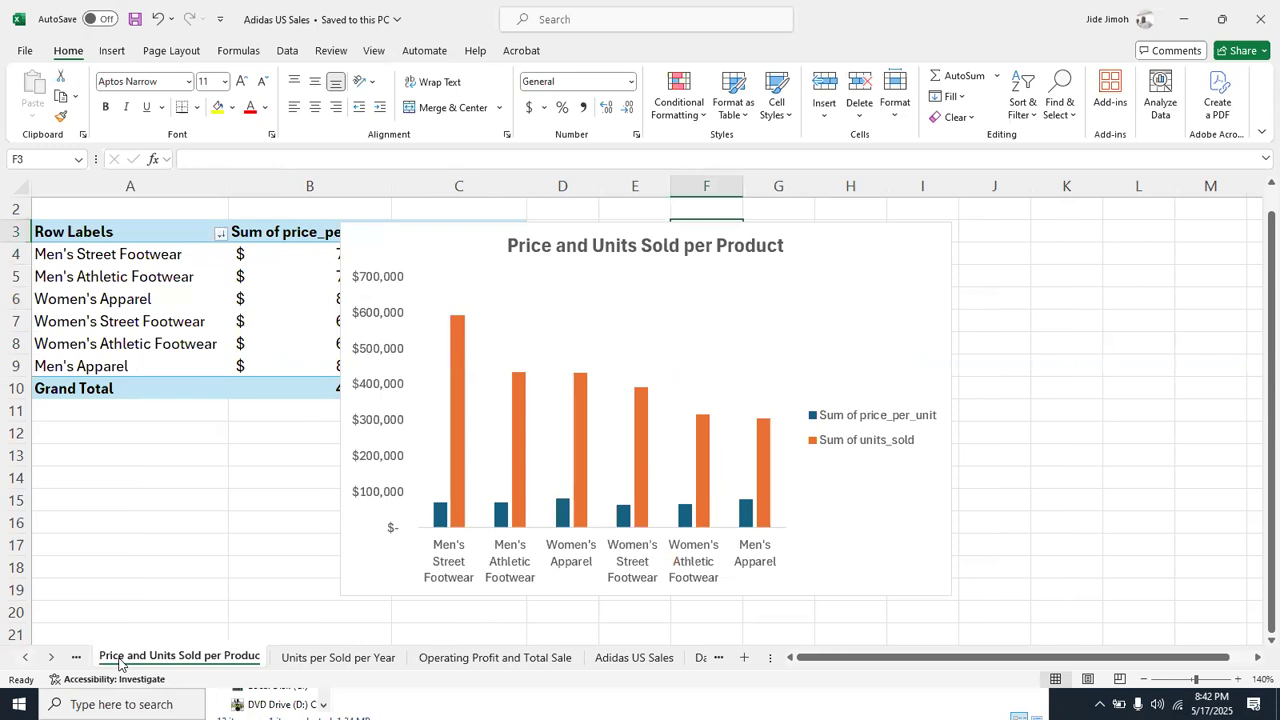
pyautogui.click(25, 657)
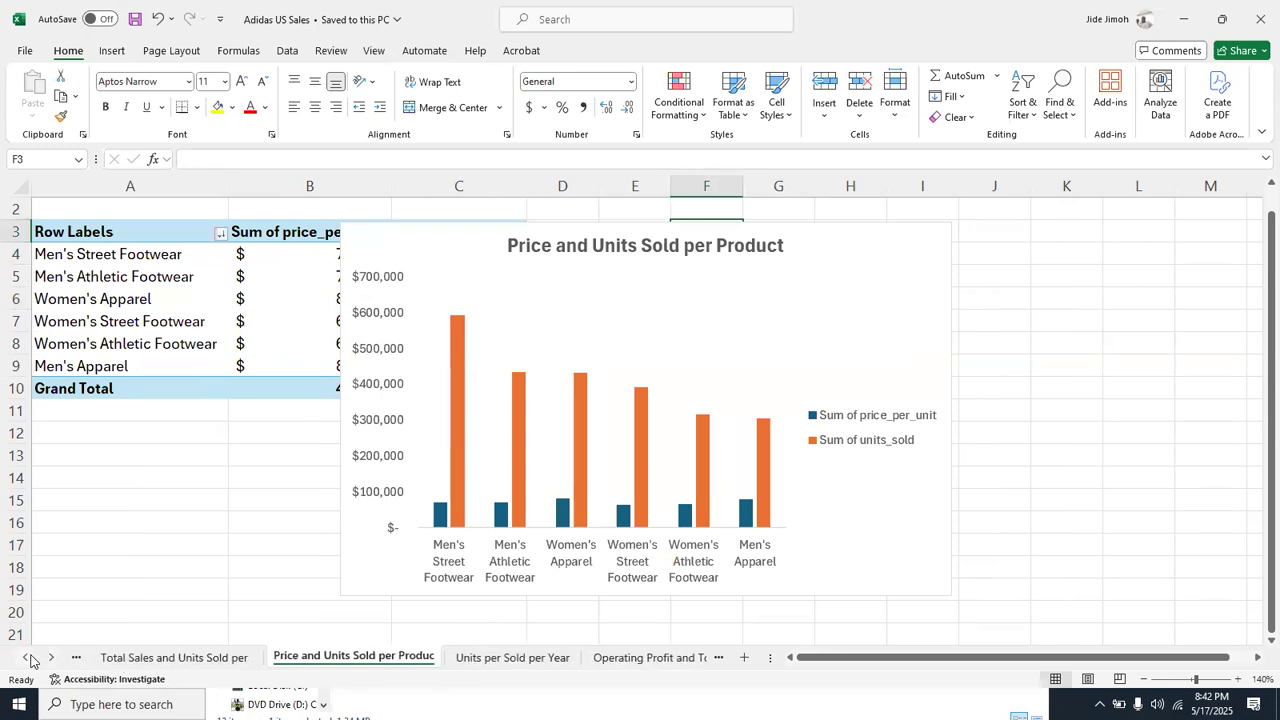
pyautogui.click(123, 655)
# Return to the Dashboard sheet for another look and close the Adidas US Sales workbook
pyautogui.click(52, 657)
pyautogui.click(52, 657)
pyautogui.click(520, 665)
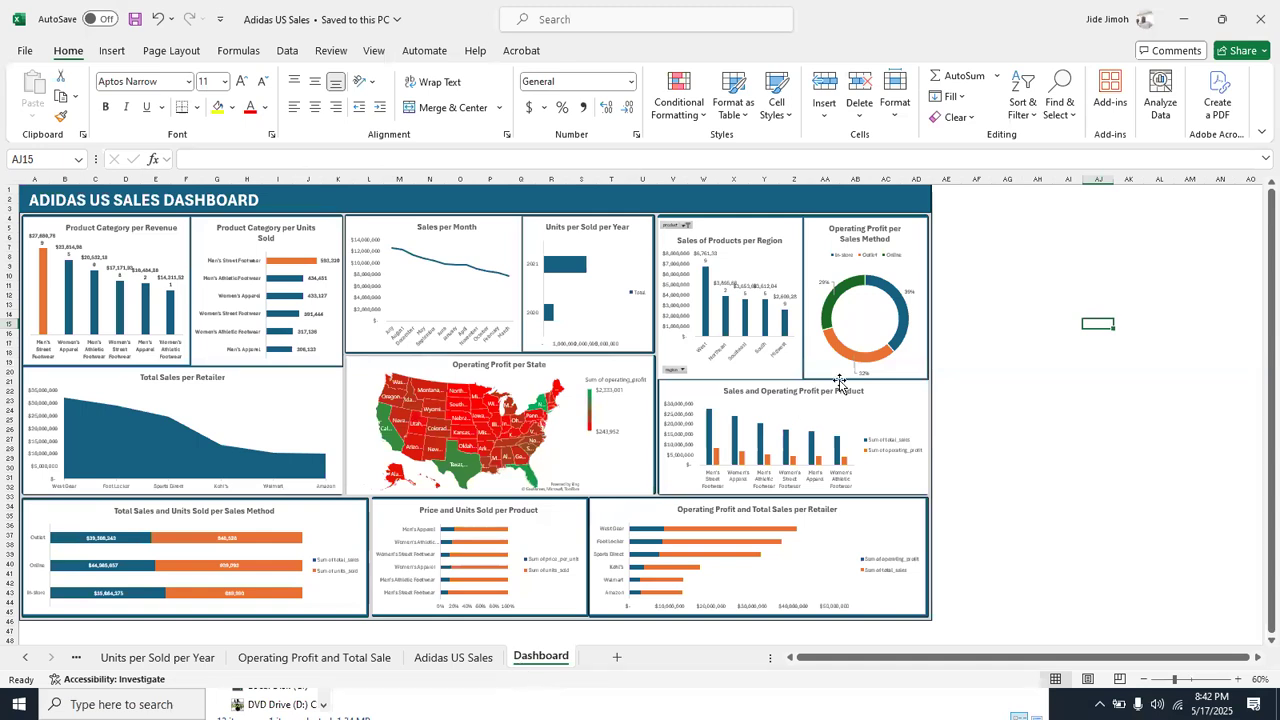
pyautogui.click(1258, 8)
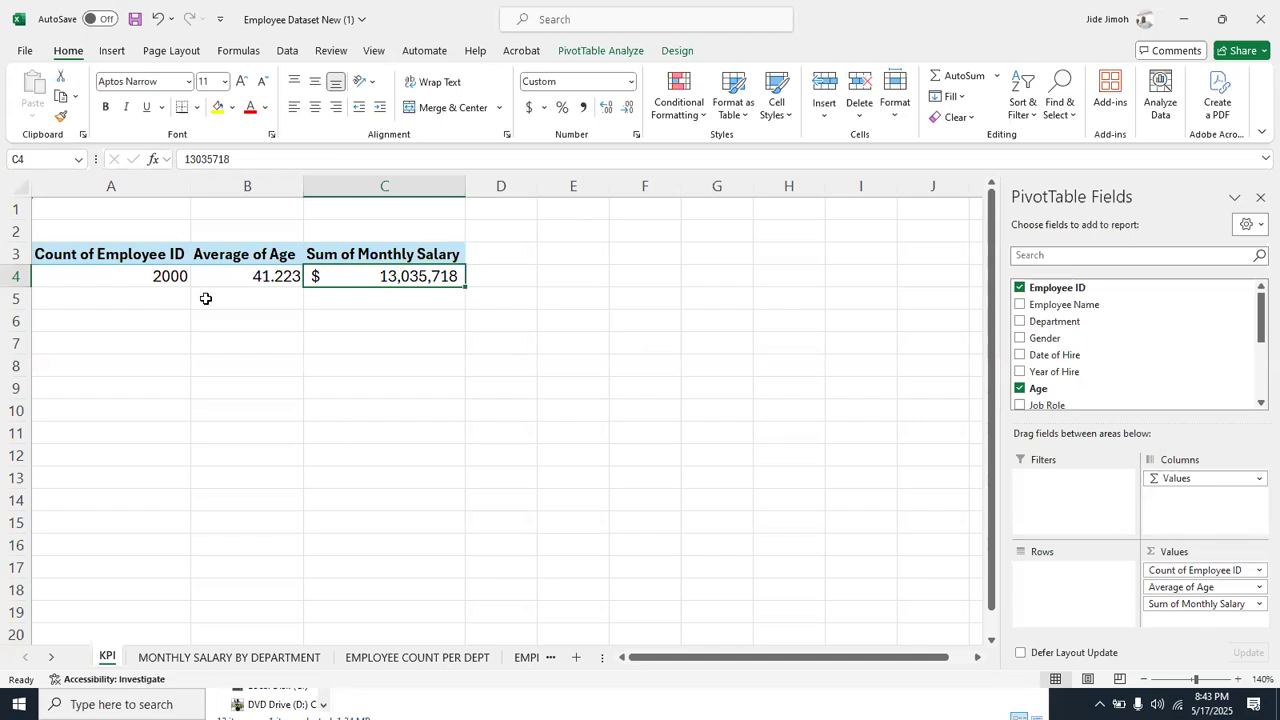
# Display the employee data table on Sheet1 of the Employee Dataset New workbook
pyautogui.click(55, 658)
pyautogui.click(55, 658)
pyautogui.click(55, 658)
pyautogui.click(55, 658)
pyautogui.click(55, 658)
pyautogui.click(55, 658)
pyautogui.click(55, 658)
pyautogui.click(55, 658)
pyautogui.click(55, 658)
pyautogui.click(55, 658)
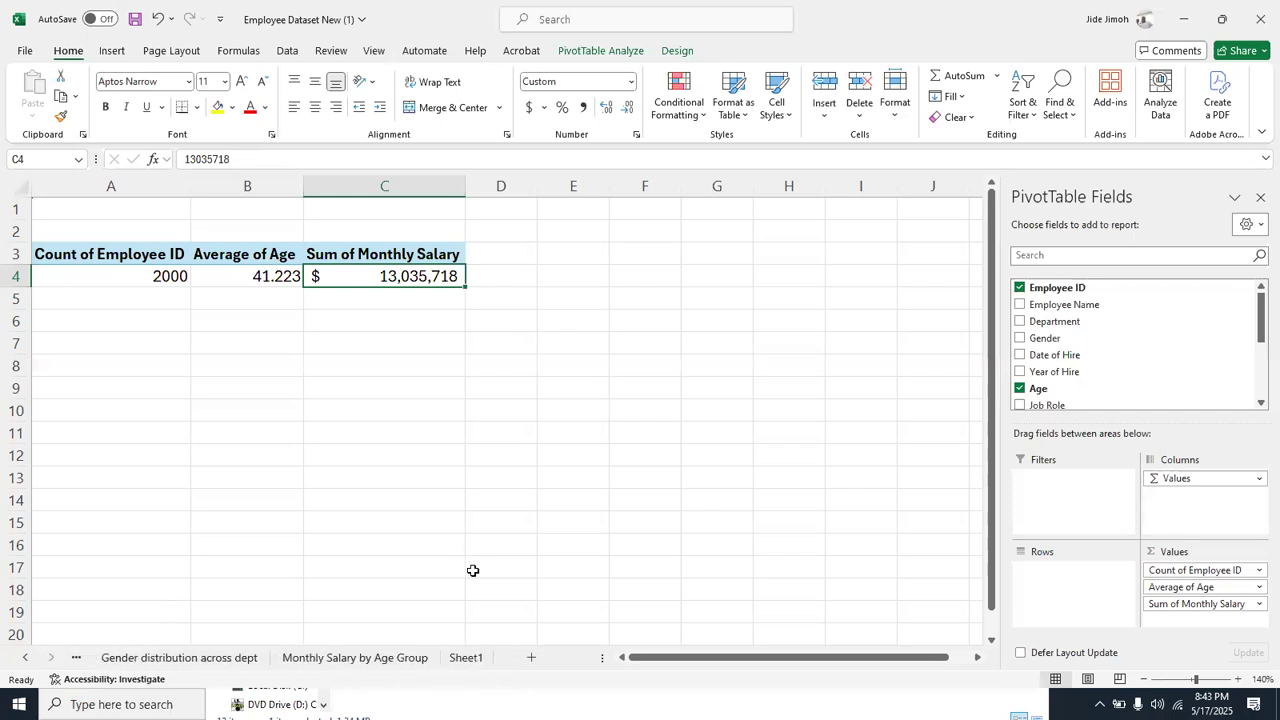
pyautogui.click(470, 657)
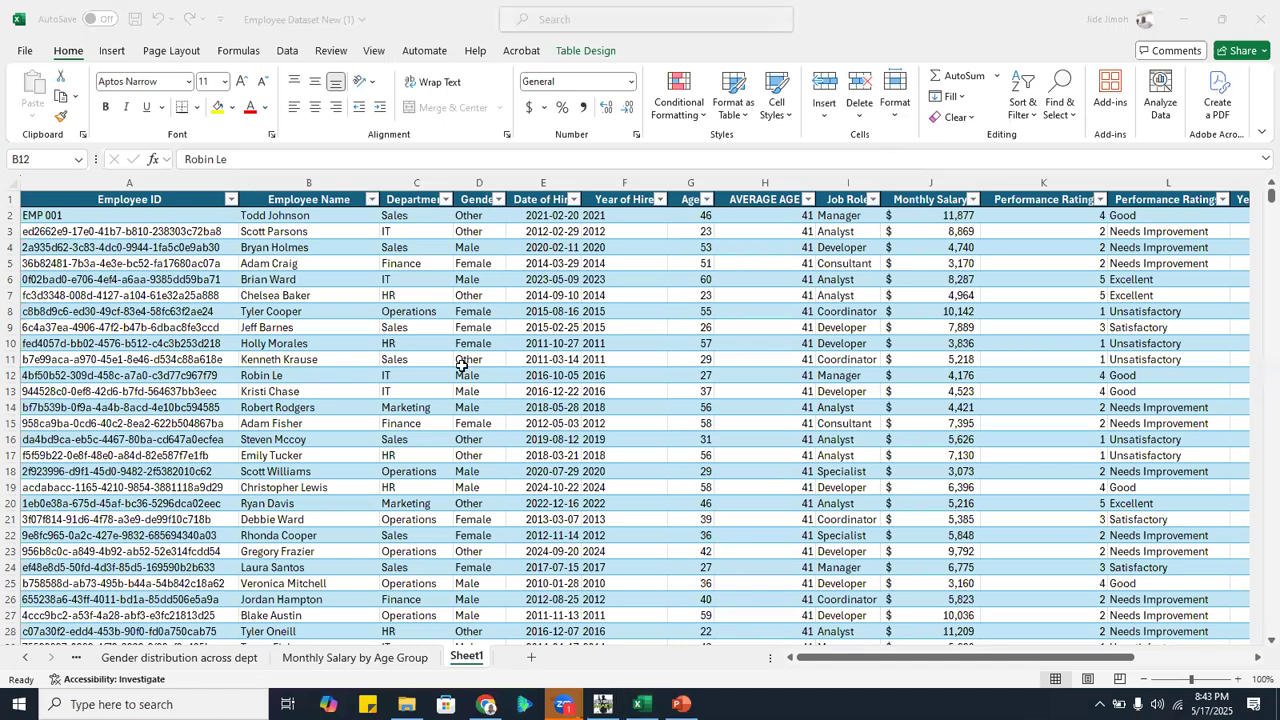
# Review the columns offered by Remove Duplicates for the employee table, and leave the dialog without removing anything
pyautogui.click(581, 52)
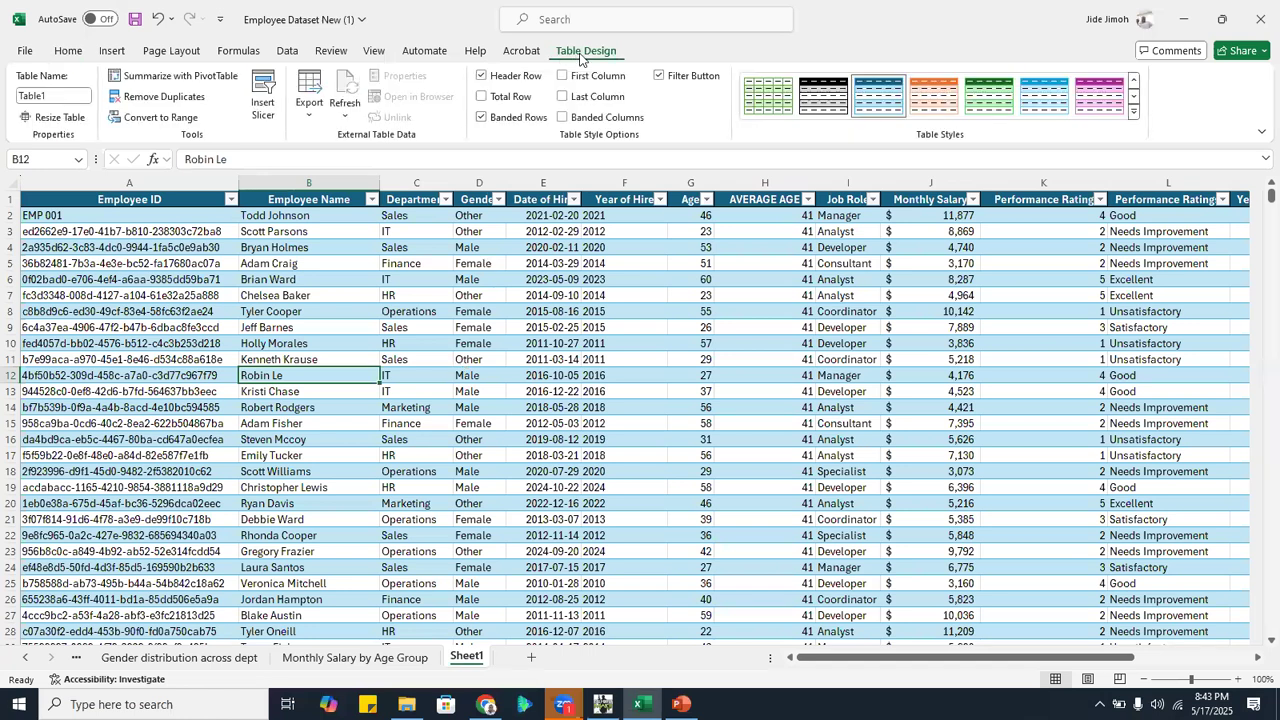
pyautogui.click(164, 97)
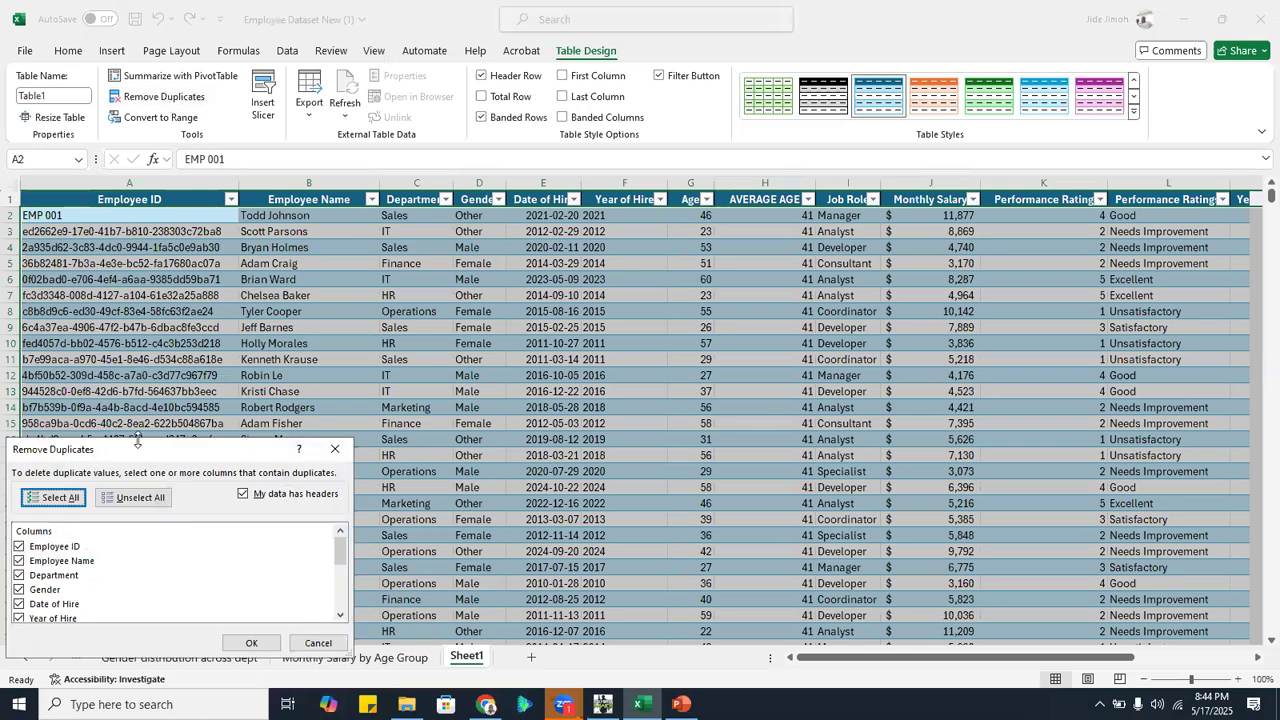
pyautogui.moveTo(139, 448); pyautogui.dragTo(370, 181)
pyautogui.scroll(-4, 389, 320)
pyautogui.scroll(5, 389, 320)
pyautogui.scroll(-5, 389, 319)
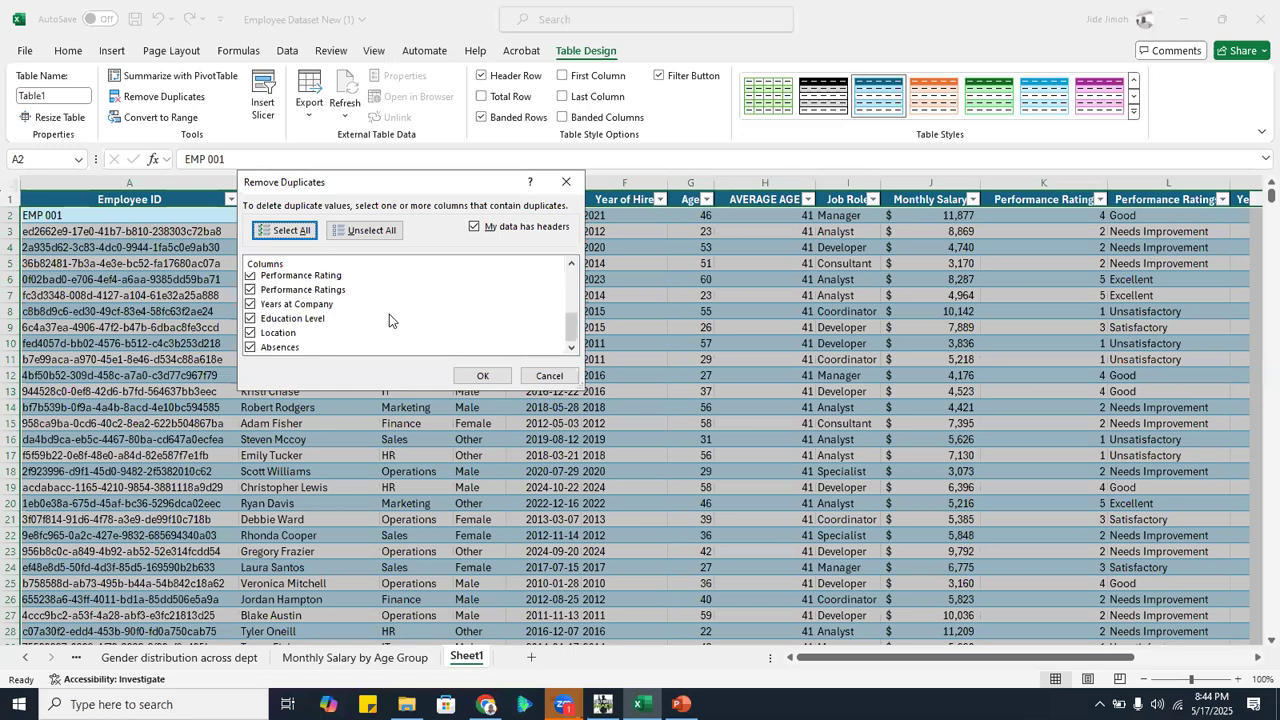
pyautogui.scroll(5, 389, 319)
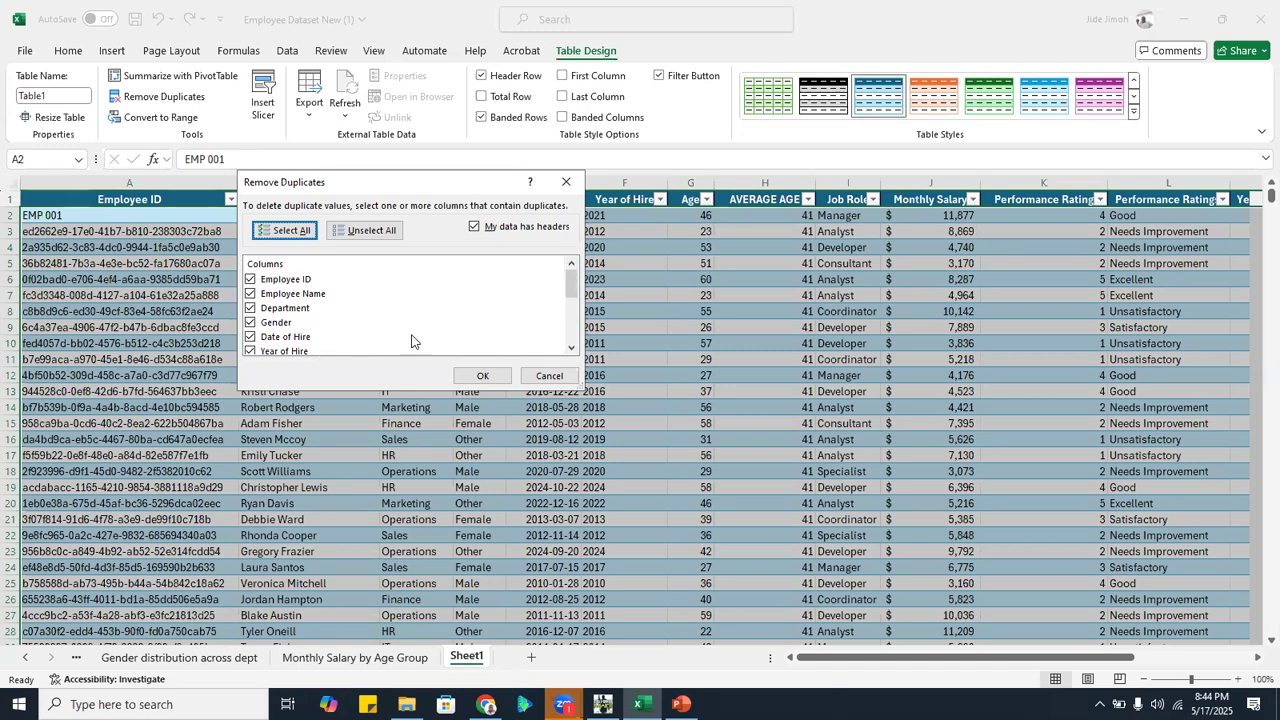
pyautogui.click(556, 376)
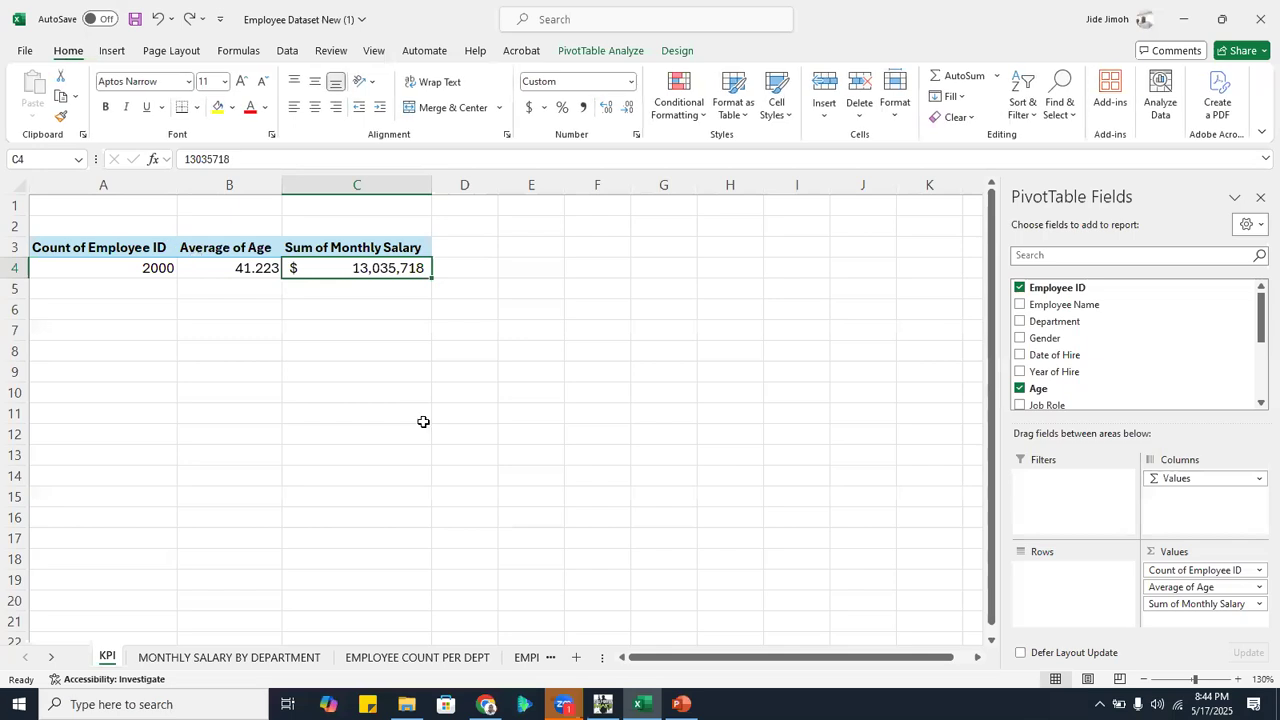
# Insert a blank row above row 4 of the employee table on Sheet1, dismissing the file requests for the linked workbook
pyautogui.click(52, 656)
pyautogui.click(52, 656)
pyautogui.click(52, 656)
pyautogui.click(55, 656)
pyautogui.click(55, 656)
pyautogui.hotkey('ctrl', 'pagedown')
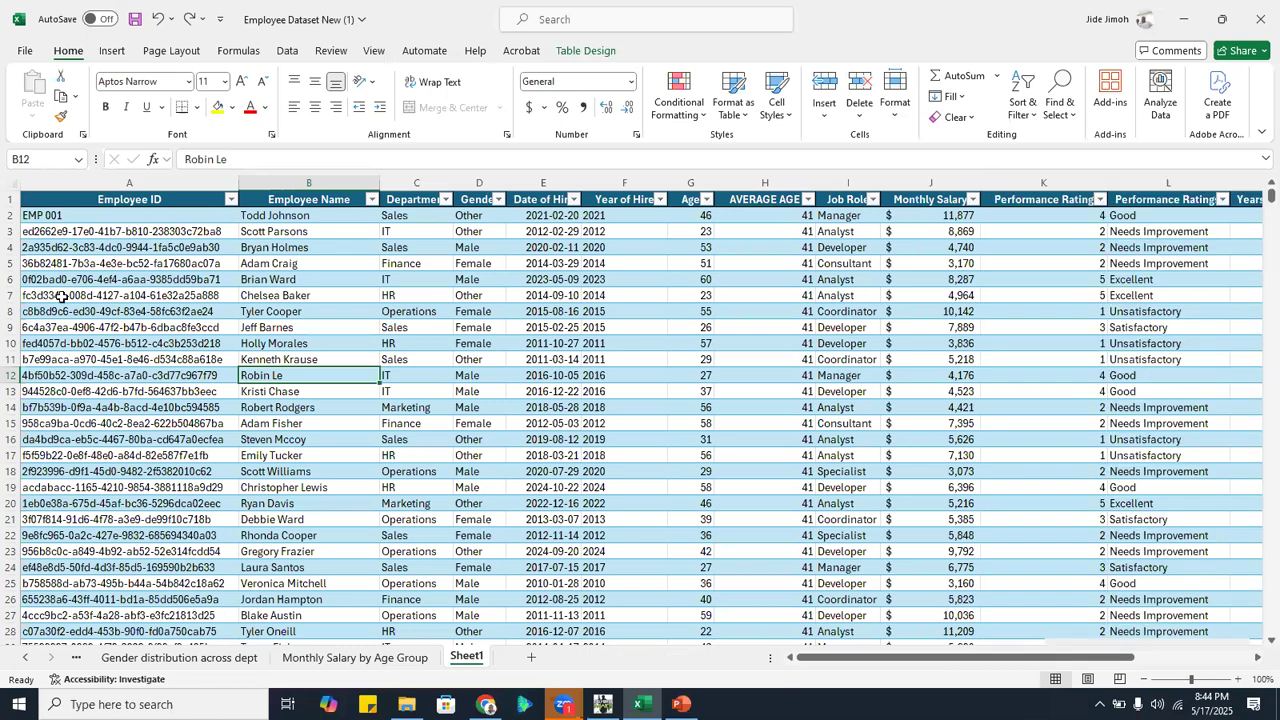
pyautogui.rightClick(10, 248)
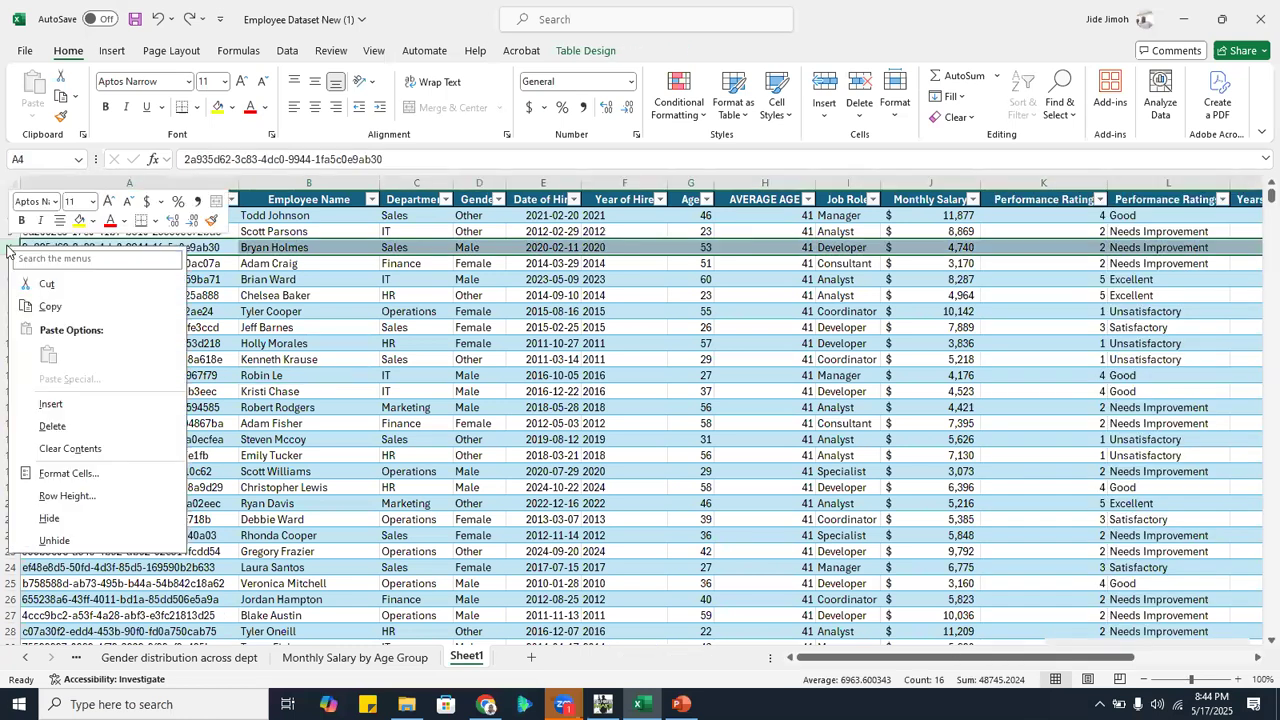
pyautogui.click(85, 401)
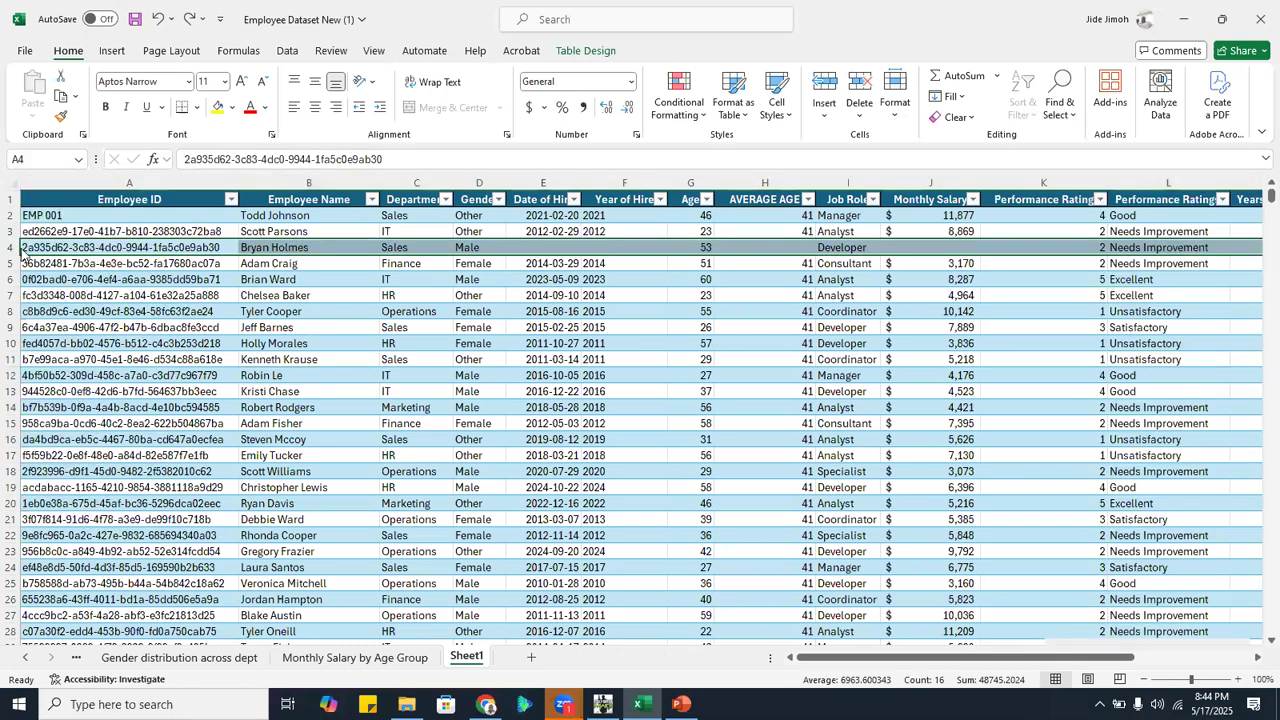
pyautogui.click(584, 357)
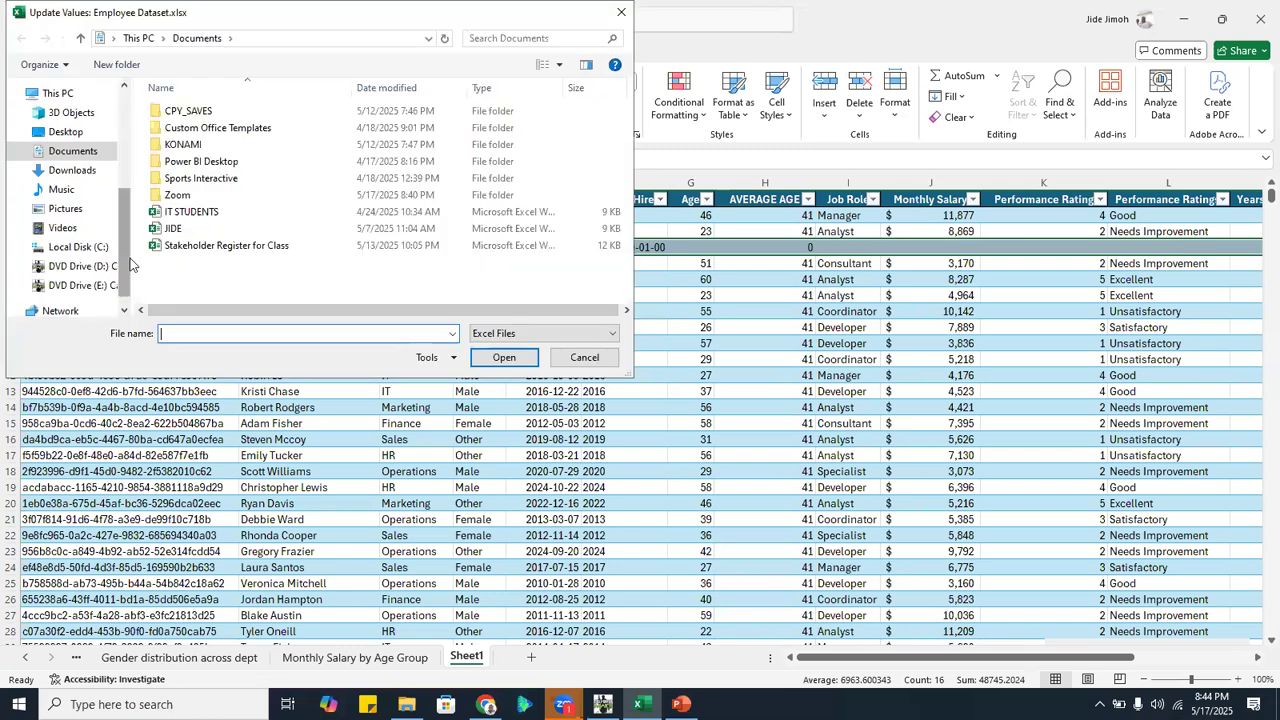
pyautogui.click(586, 358)
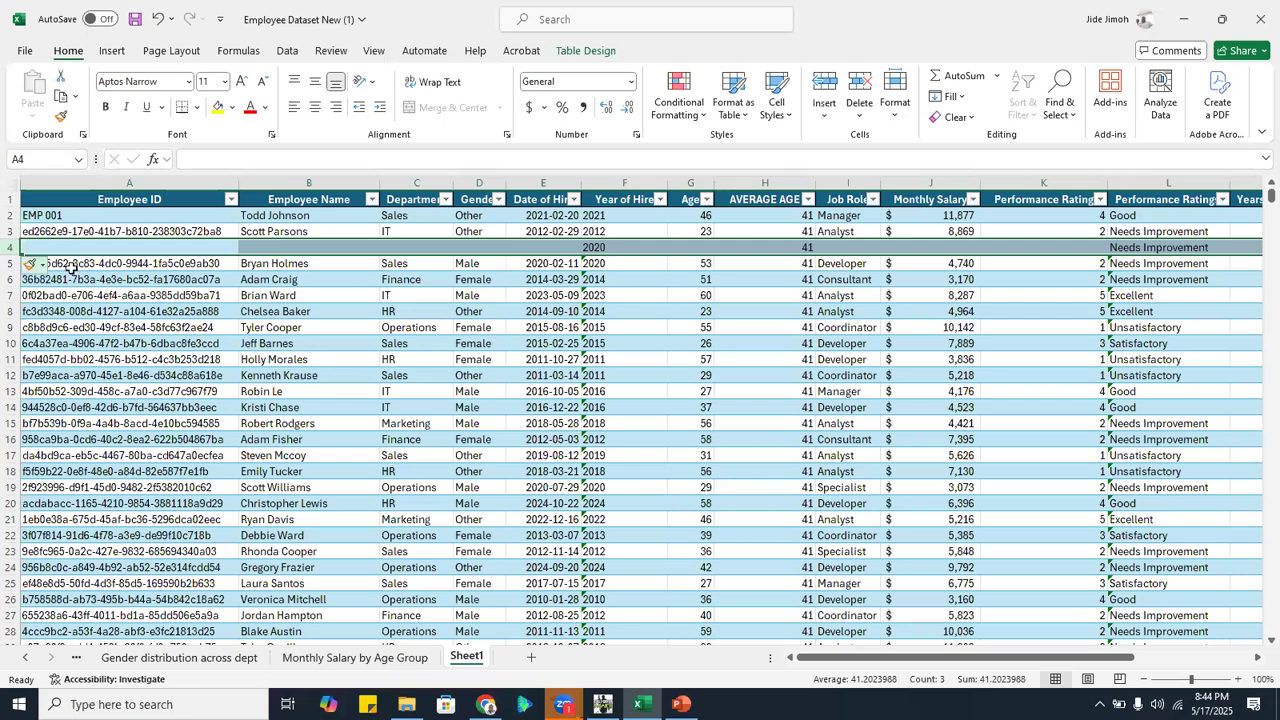
# Copy the whole employee record in row 3 into the blank row 4, and select both rows to compare them
pyautogui.click(30, 263)
pyautogui.click(10, 231)
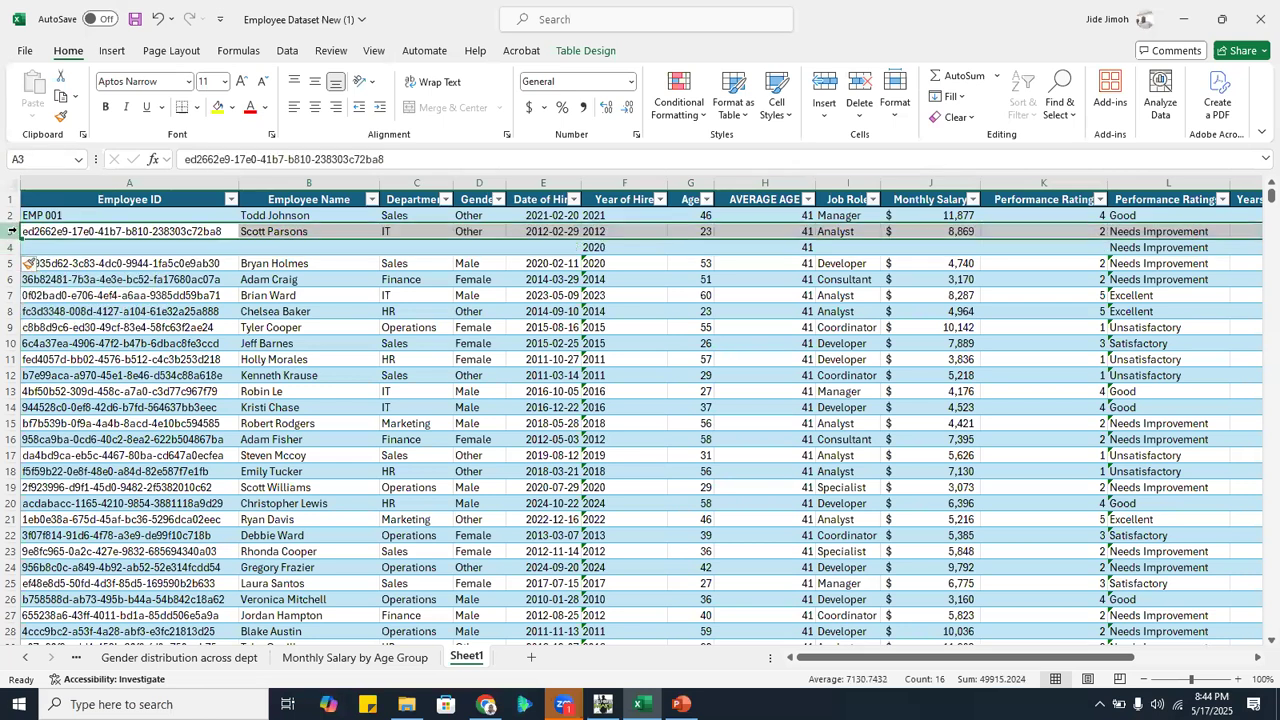
pyautogui.hotkey('ctrl', 'c')
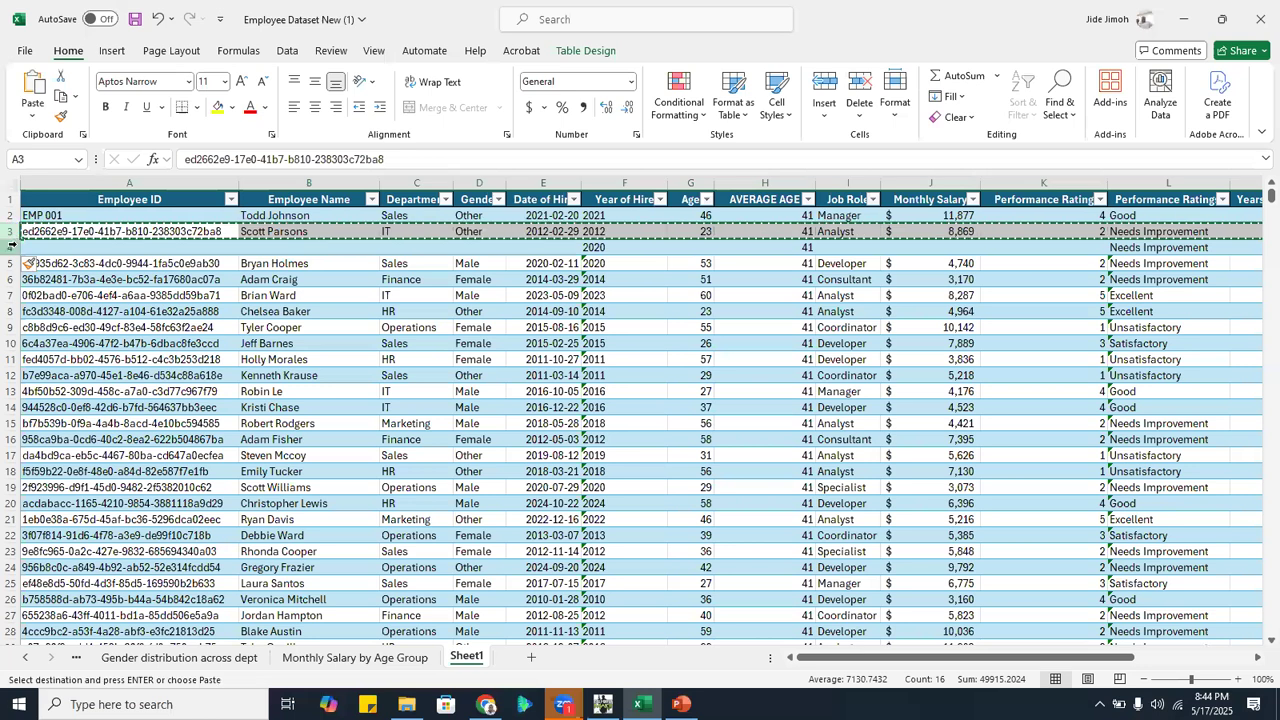
pyautogui.click(8, 246)
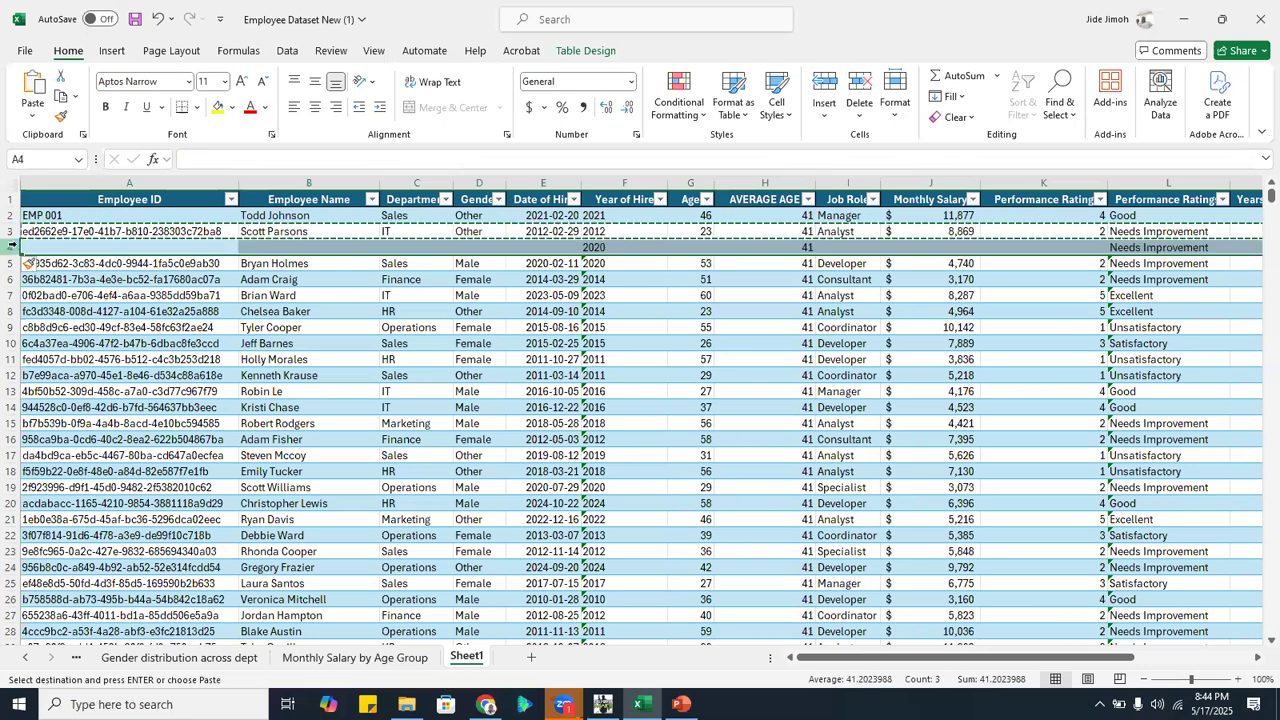
pyautogui.hotkey('ctrl', 'v')
pyautogui.click(268, 305)
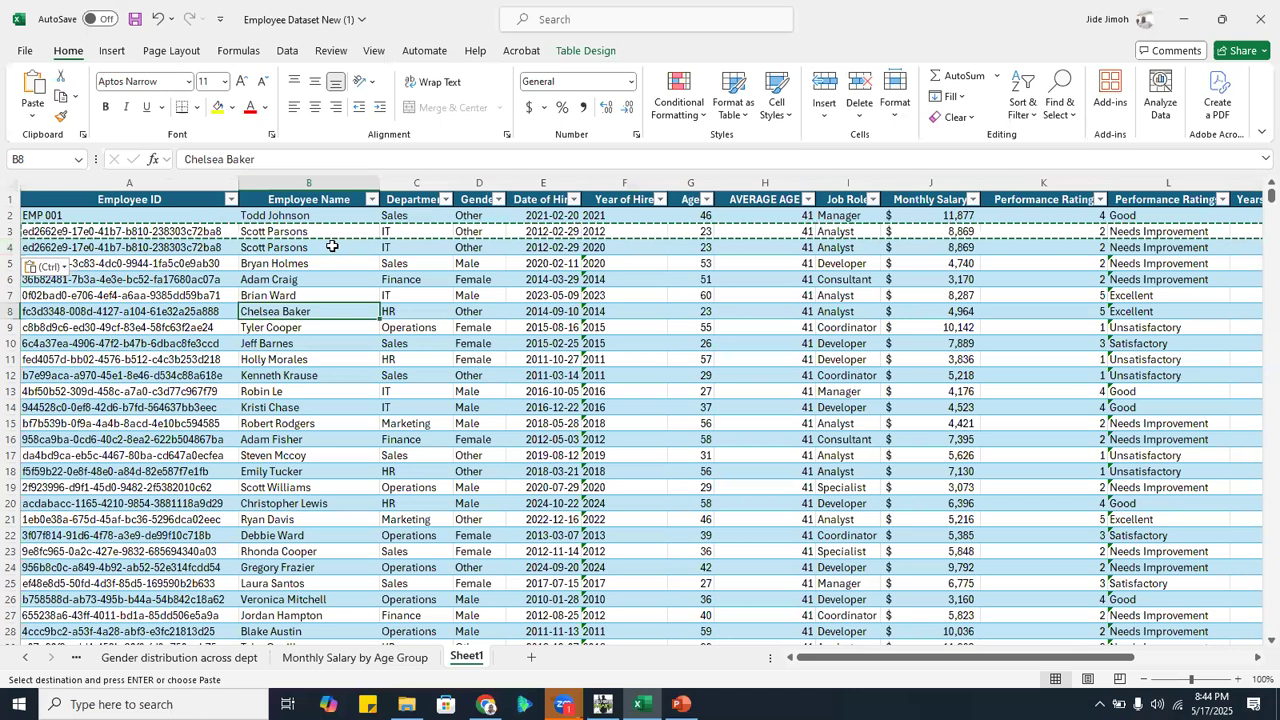
pyautogui.moveTo(12, 231); pyautogui.dragTo(12, 247)
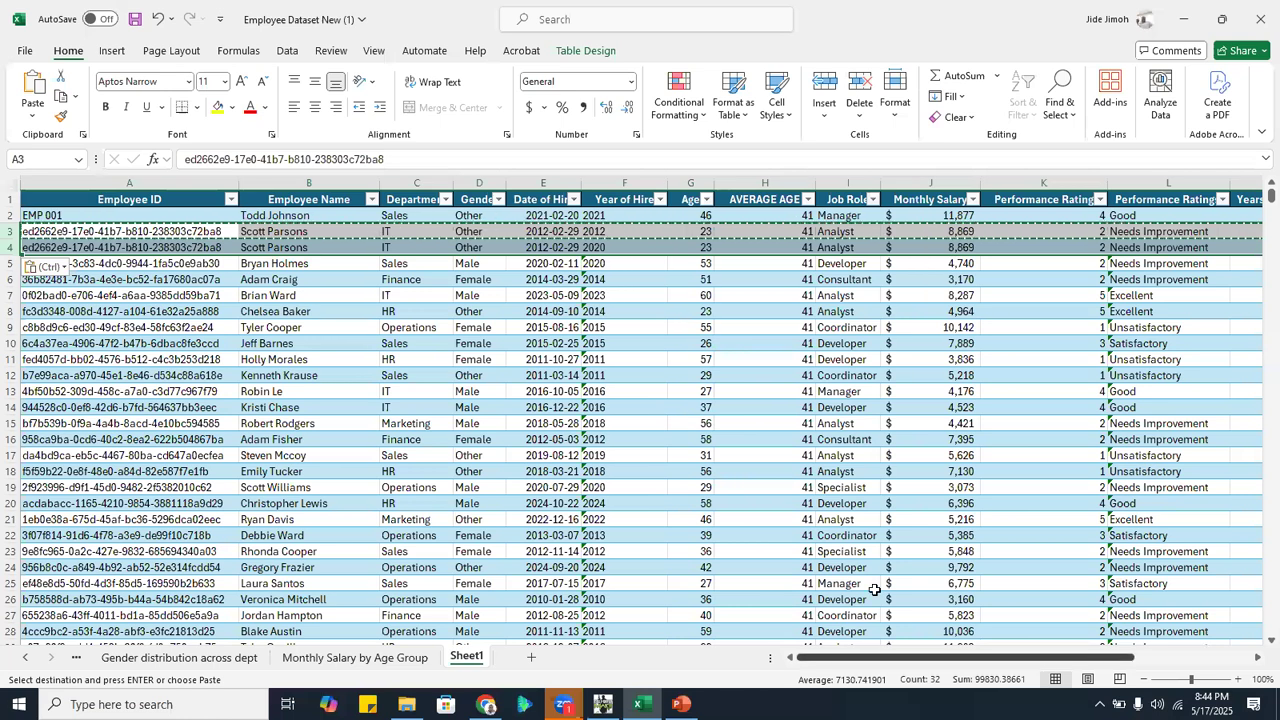
pyautogui.moveTo(936, 658); pyautogui.dragTo(1040, 663)
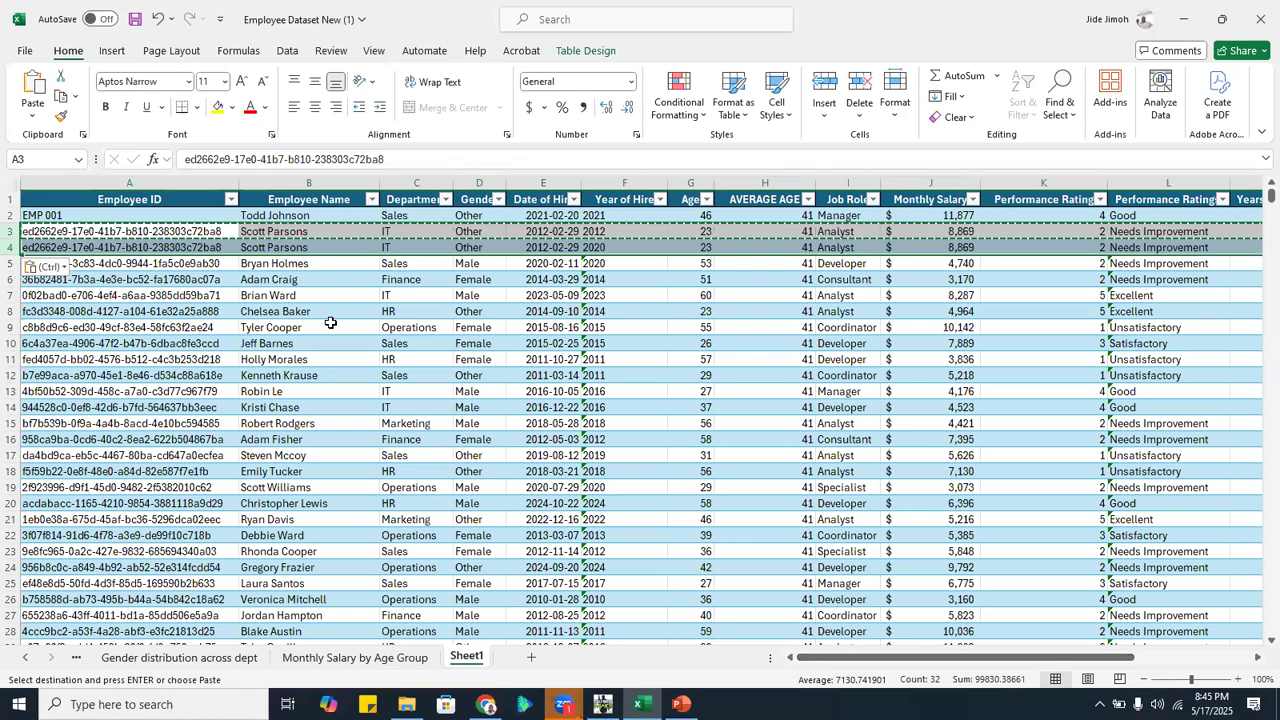
# Try to remove duplicate rows from the employee table using Remove Duplicates with all columns checked, and check the records in rows 3 and 4
pyautogui.click(171, 52)
pyautogui.click(585, 50)
pyautogui.click(213, 327)
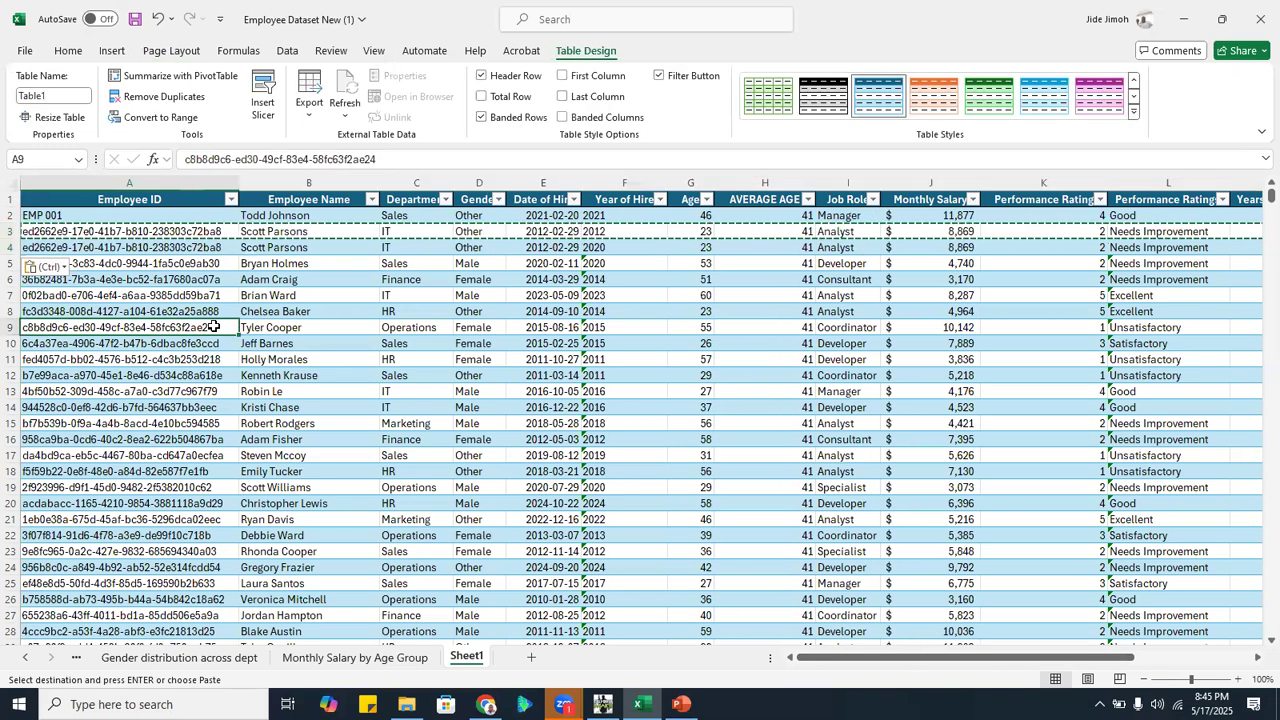
pyautogui.click(182, 100)
pyautogui.scroll(-4, 370, 325)
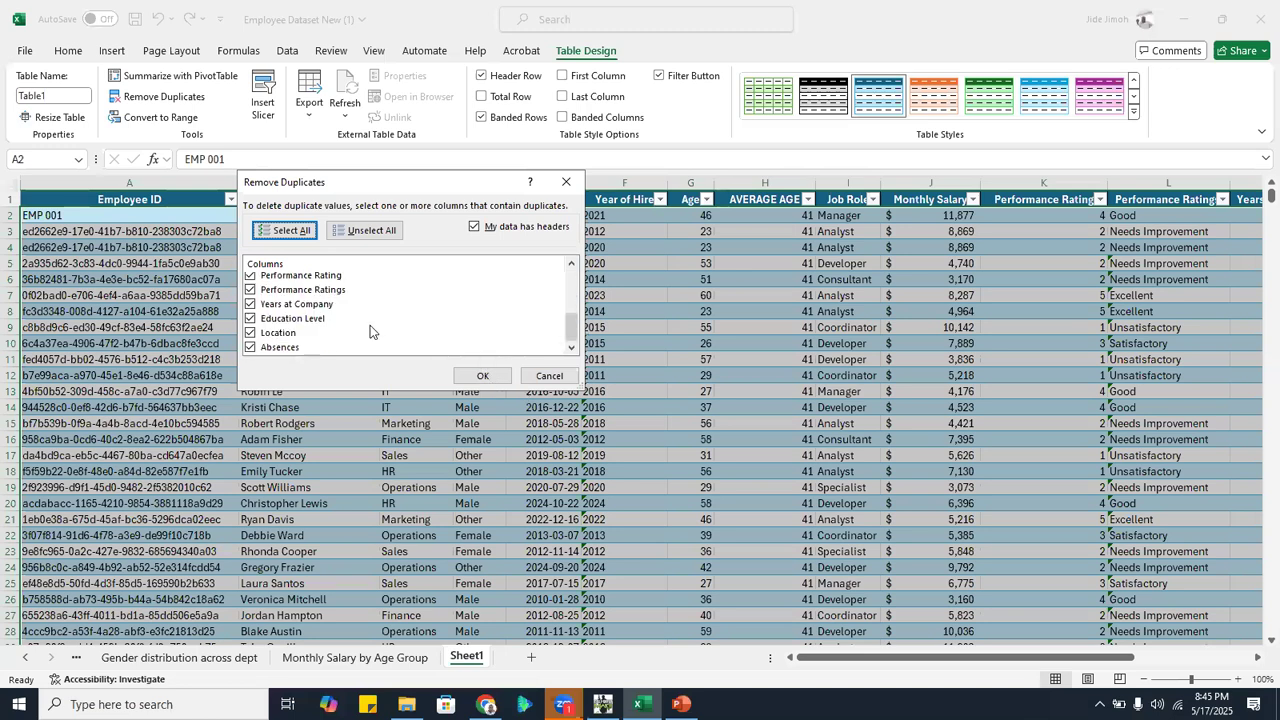
pyautogui.scroll(5, 370, 325)
pyautogui.click(482, 376)
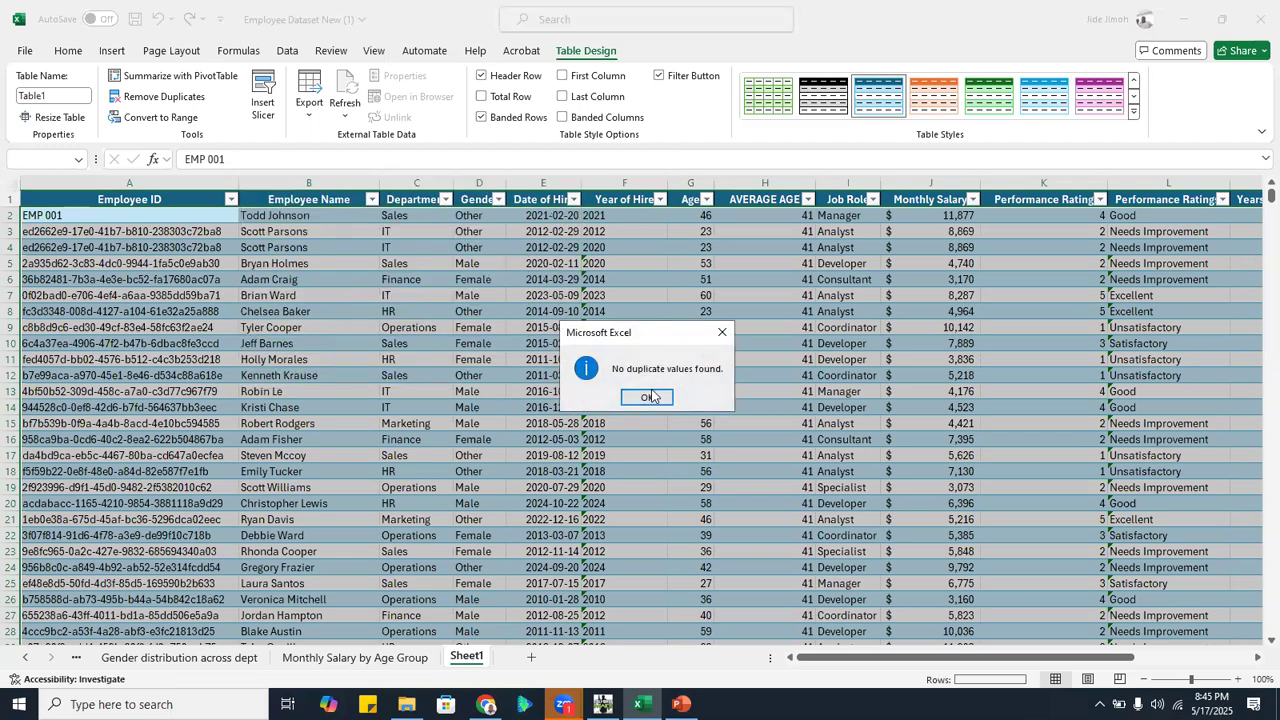
pyautogui.click(649, 397)
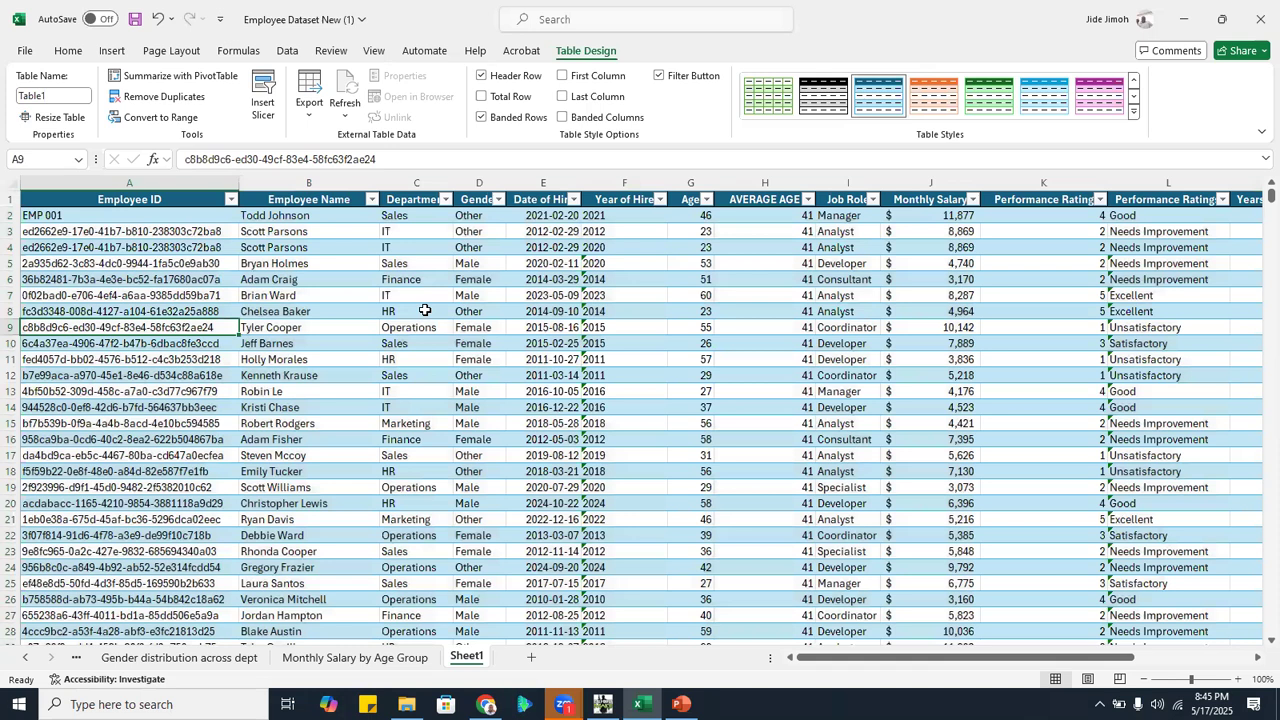
pyautogui.click(188, 236)
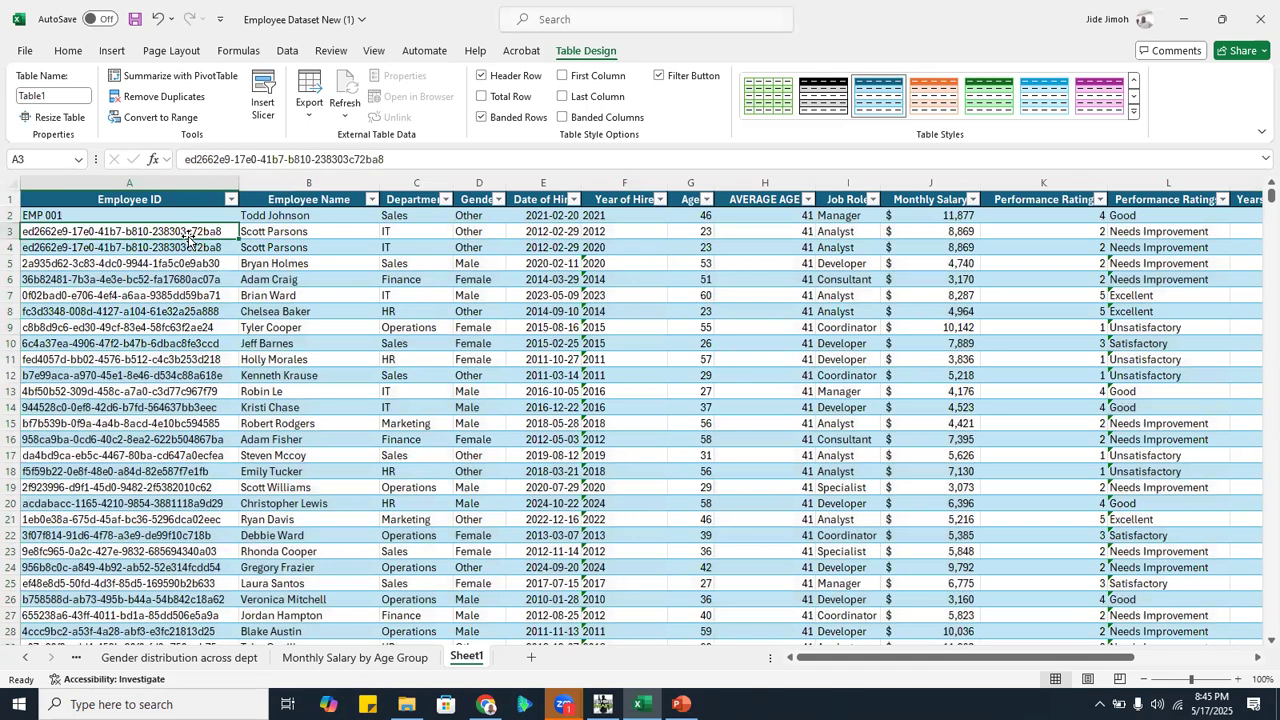
# Compare the records in rows 3 and 4 of the employee table across all columns, from Employee ID to Absences
pyautogui.press('Right')
pyautogui.press('Right')
pyautogui.press('Right')
pyautogui.press('Right')
pyautogui.press('Right')
pyautogui.press('Right')
pyautogui.press('Right')
pyautogui.press('Right')
pyautogui.press('Right')
pyautogui.press('Right')
pyautogui.press('Right')
pyautogui.press('Right')
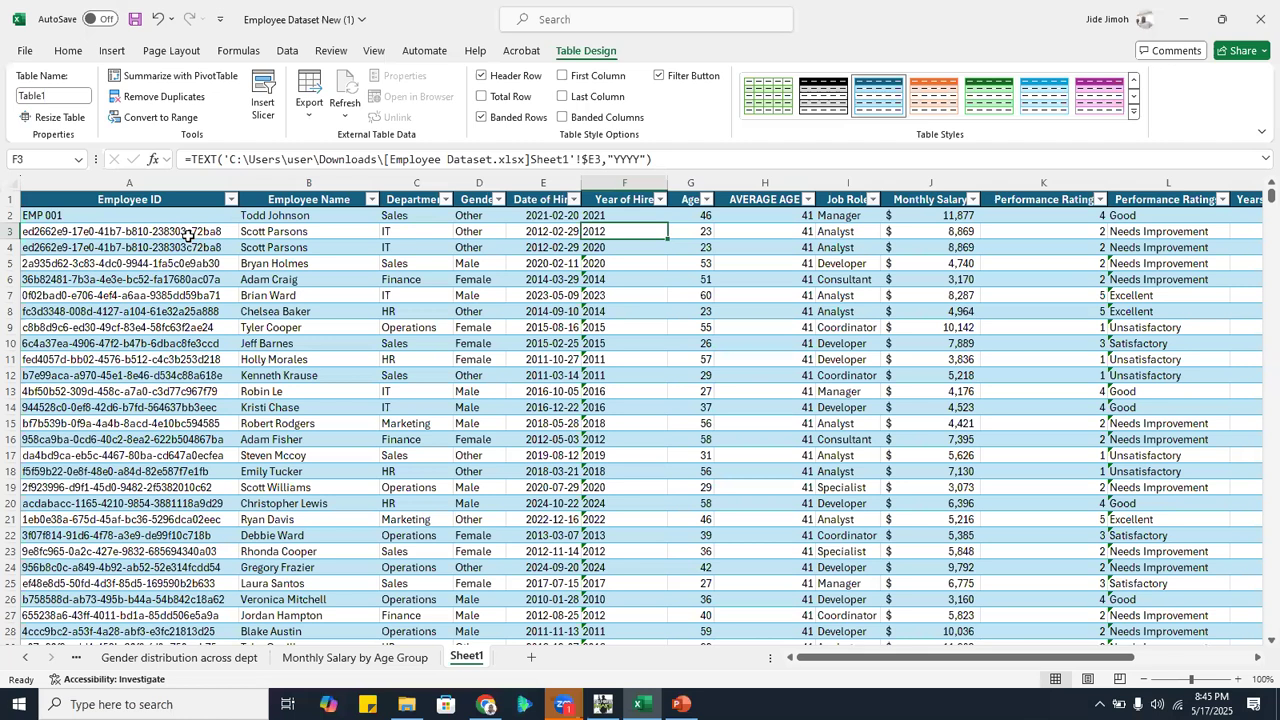
pyautogui.press('Right')
pyautogui.press('Right')
pyautogui.press('Right')
pyautogui.press('Right')
pyautogui.press('Right')
pyautogui.press('Right')
pyautogui.press('Right')
pyautogui.press('Right')
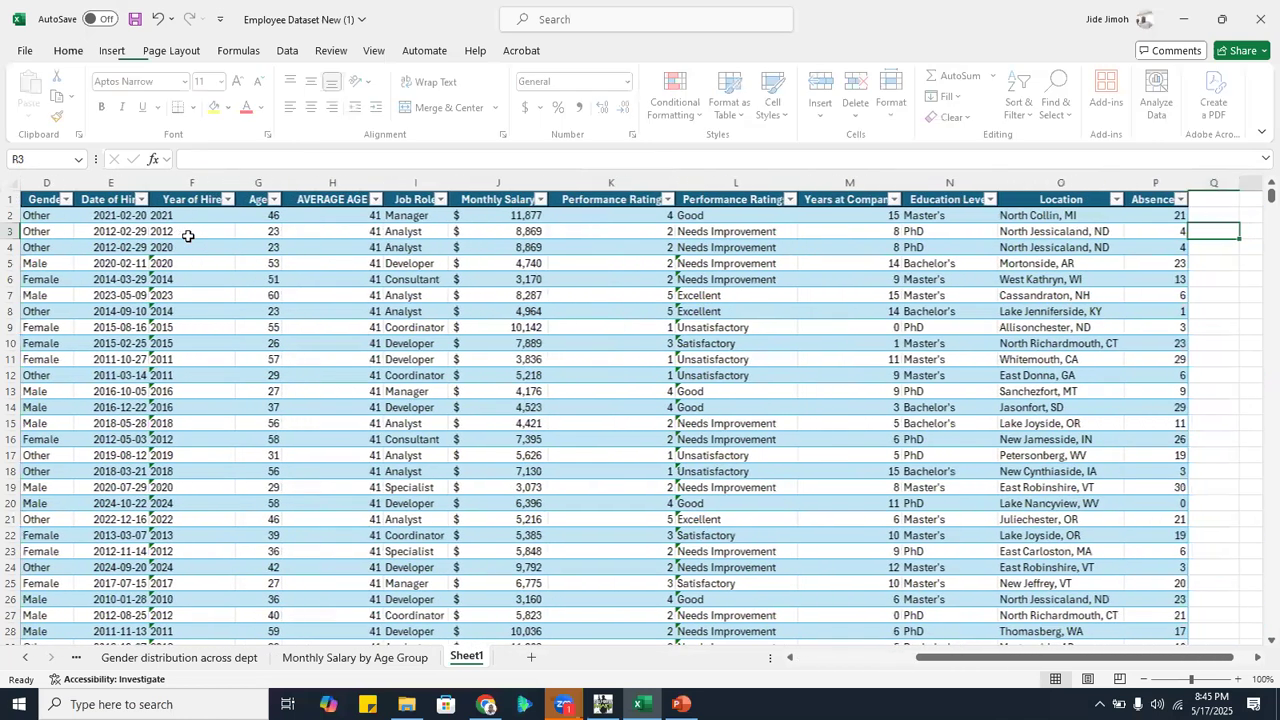
pyautogui.press('Left')
pyautogui.press('Left')
pyautogui.press('Left')
pyautogui.press('Left')
pyautogui.press('Left')
pyautogui.press('Left')
pyautogui.press('Left')
pyautogui.press('Left')
pyautogui.press('Left')
pyautogui.press('Left')
pyautogui.press('Left')
pyautogui.press('Left')
pyautogui.press('Left')
pyautogui.press('Left')
pyautogui.press('Left')
pyautogui.press('Left')
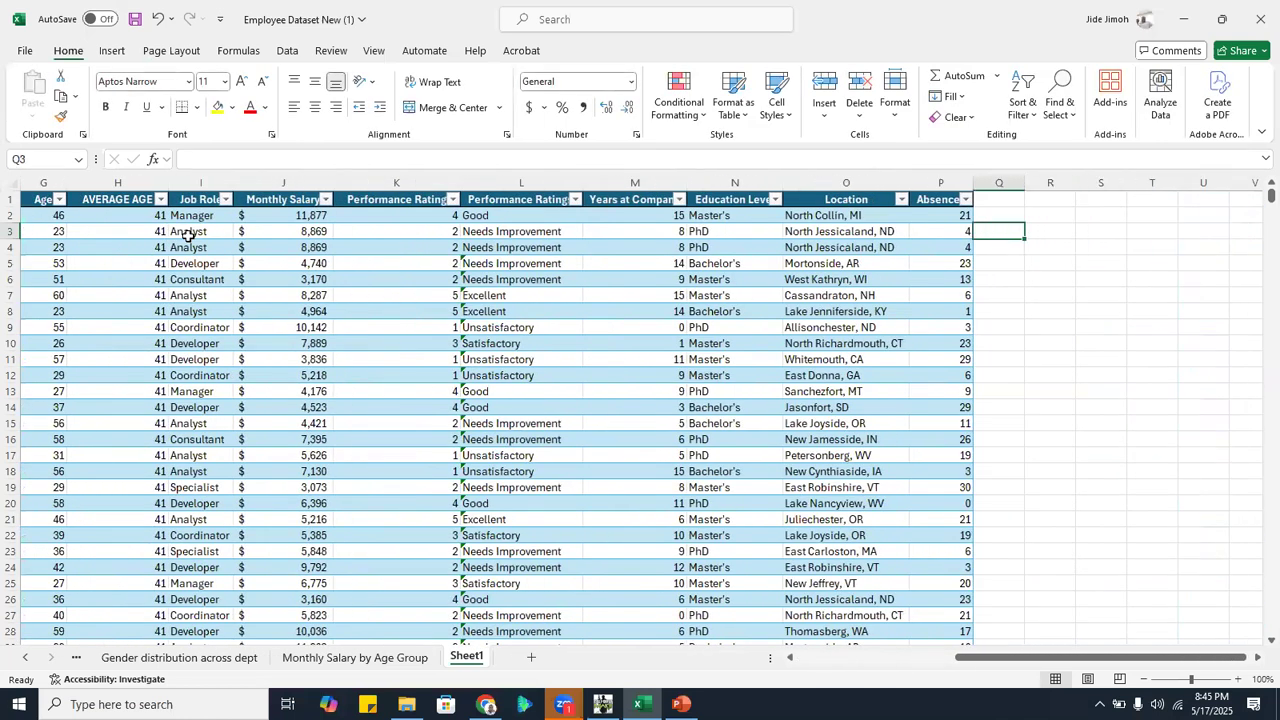
pyautogui.press('Left')
pyautogui.press('Left')
pyautogui.press('Left')
pyautogui.press('Left')
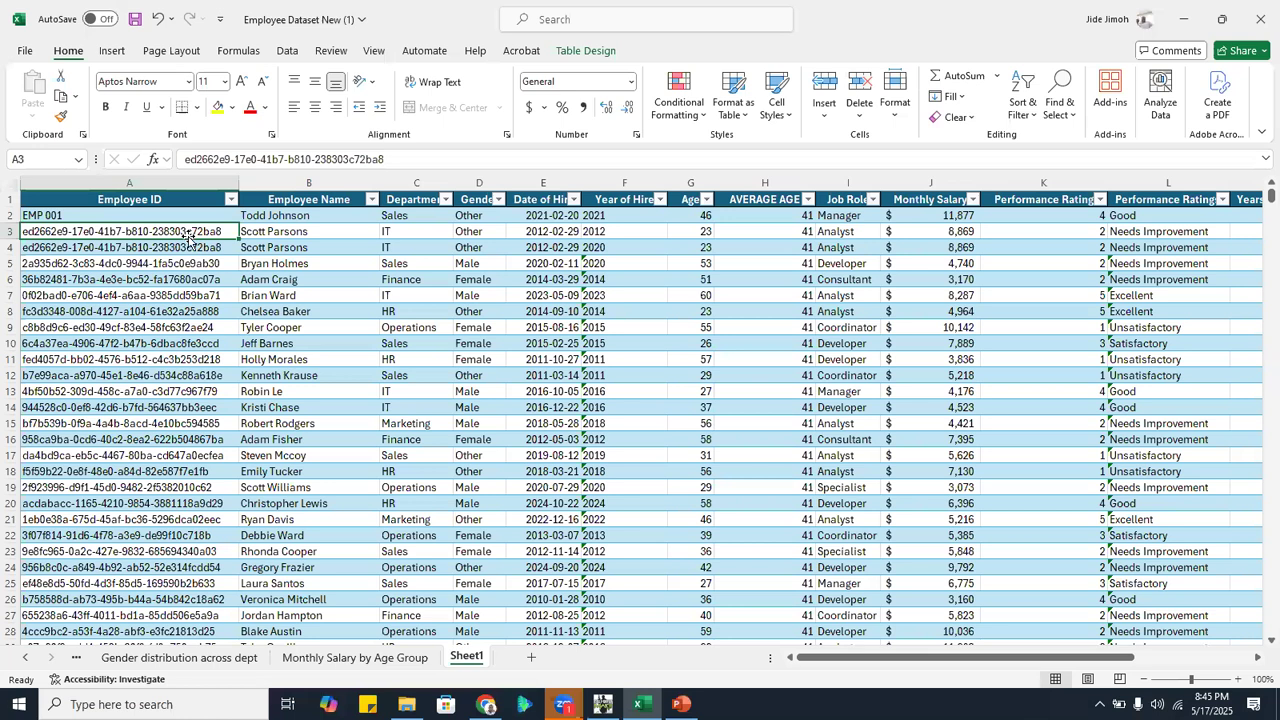
# Remove the duplicated record in row 4 of the employee table together with its added row
pyautogui.hotkey('shift', 'space')
pyautogui.hotkey('ctrl', 'c')
pyautogui.press('Down')
pyautogui.hotkey('shift', 'space')
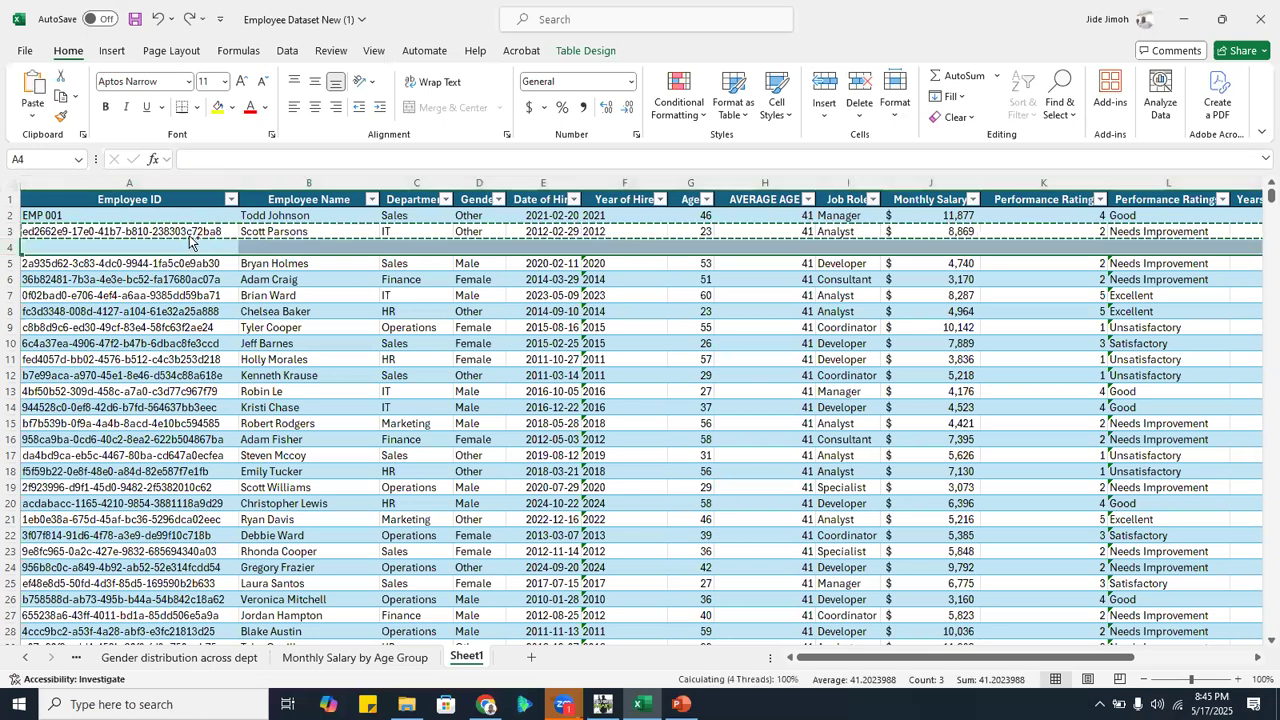
pyautogui.hotkey('ctrl', '-')
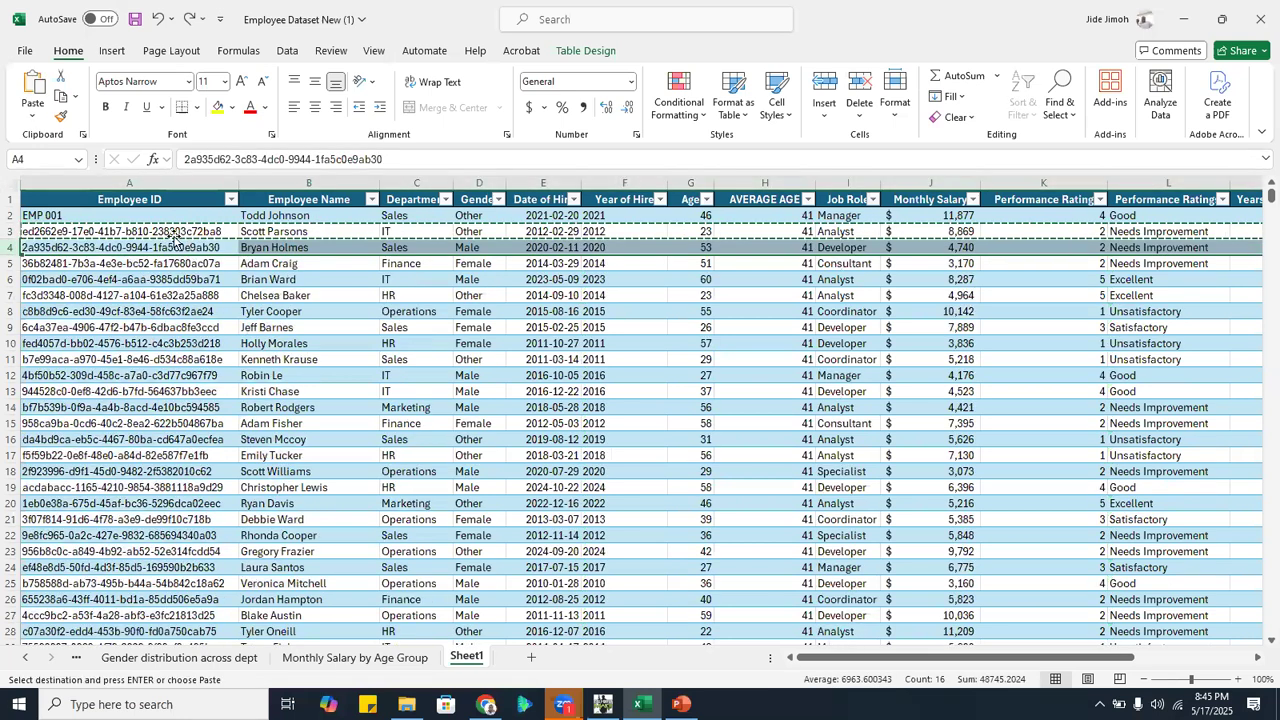
# Insert a blank row above row 5 of the employee table, dismissing the file requests for the linked workbook
pyautogui.click(12, 263)
pyautogui.rightClick(12, 263)
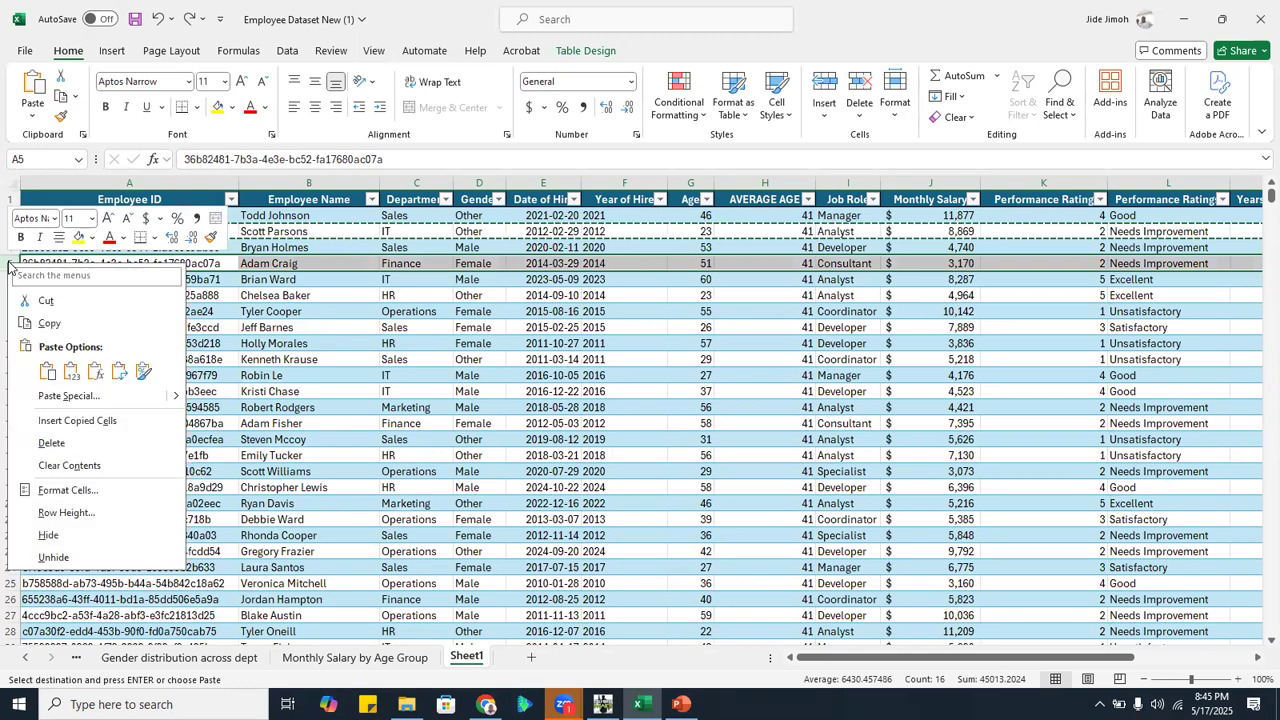
pyautogui.press('Escape')
pyautogui.press('Escape')
pyautogui.rightClick(12, 264)
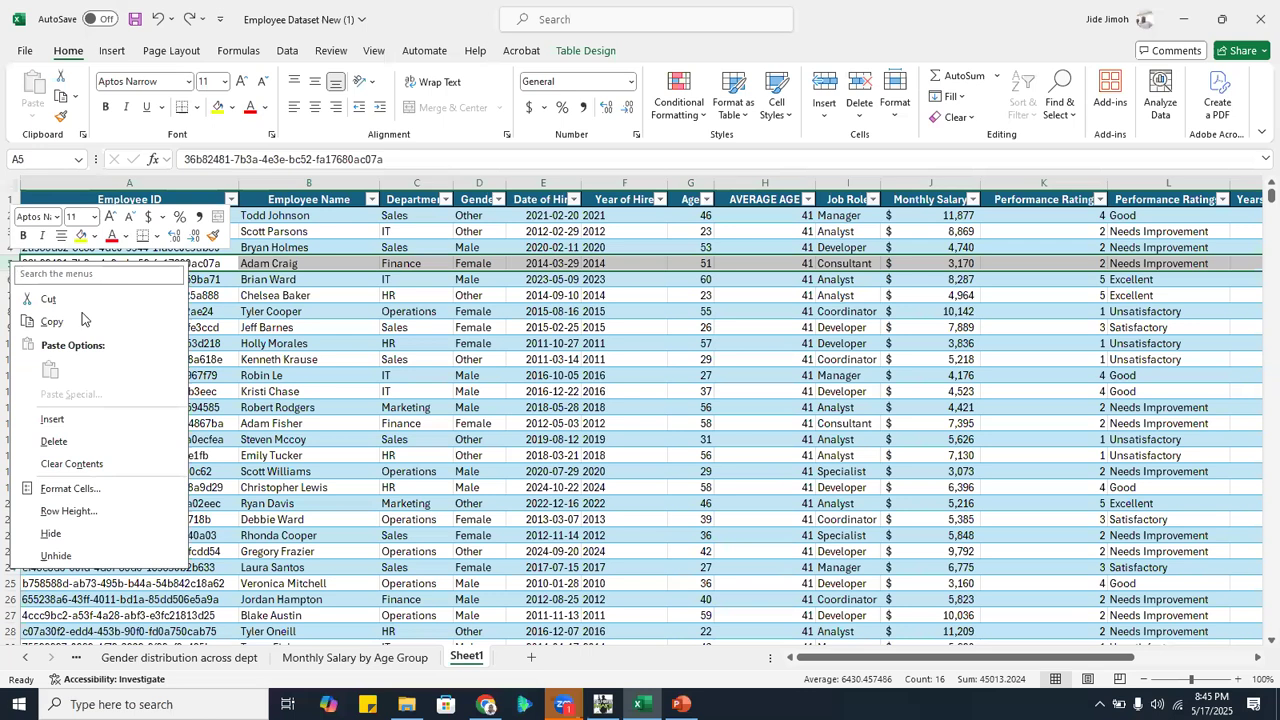
pyautogui.click(102, 421)
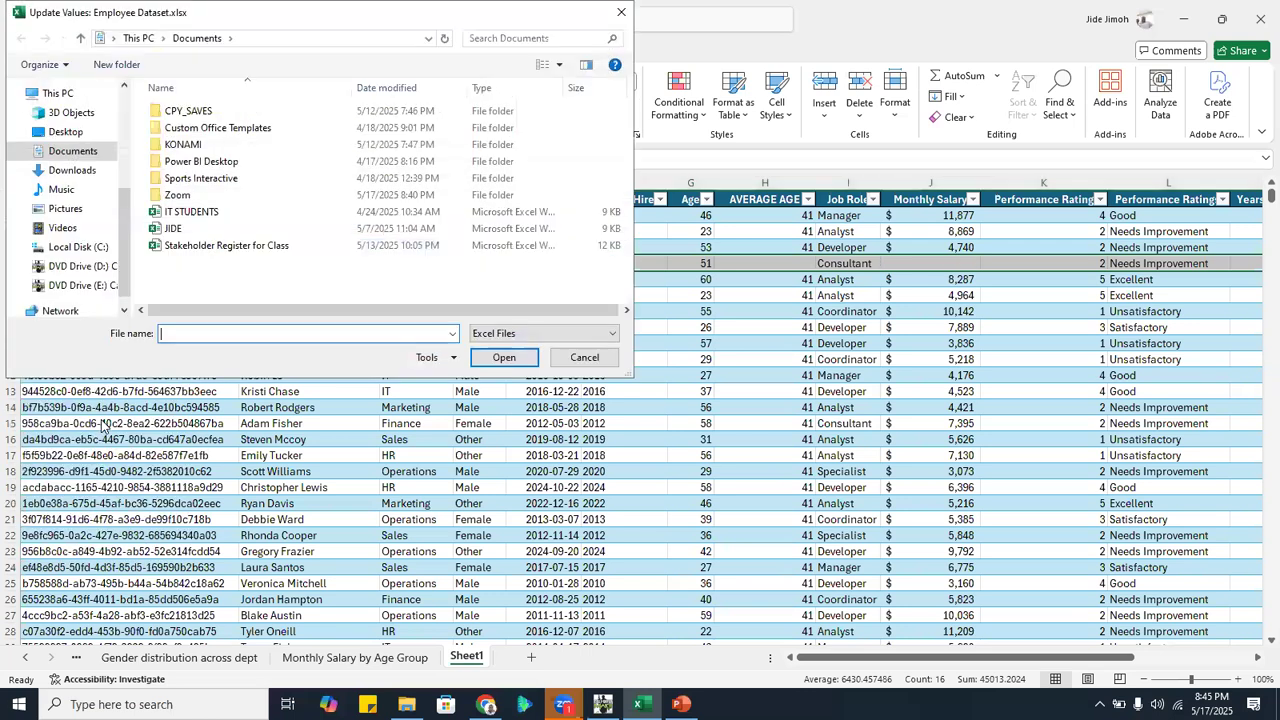
pyautogui.click(578, 360)
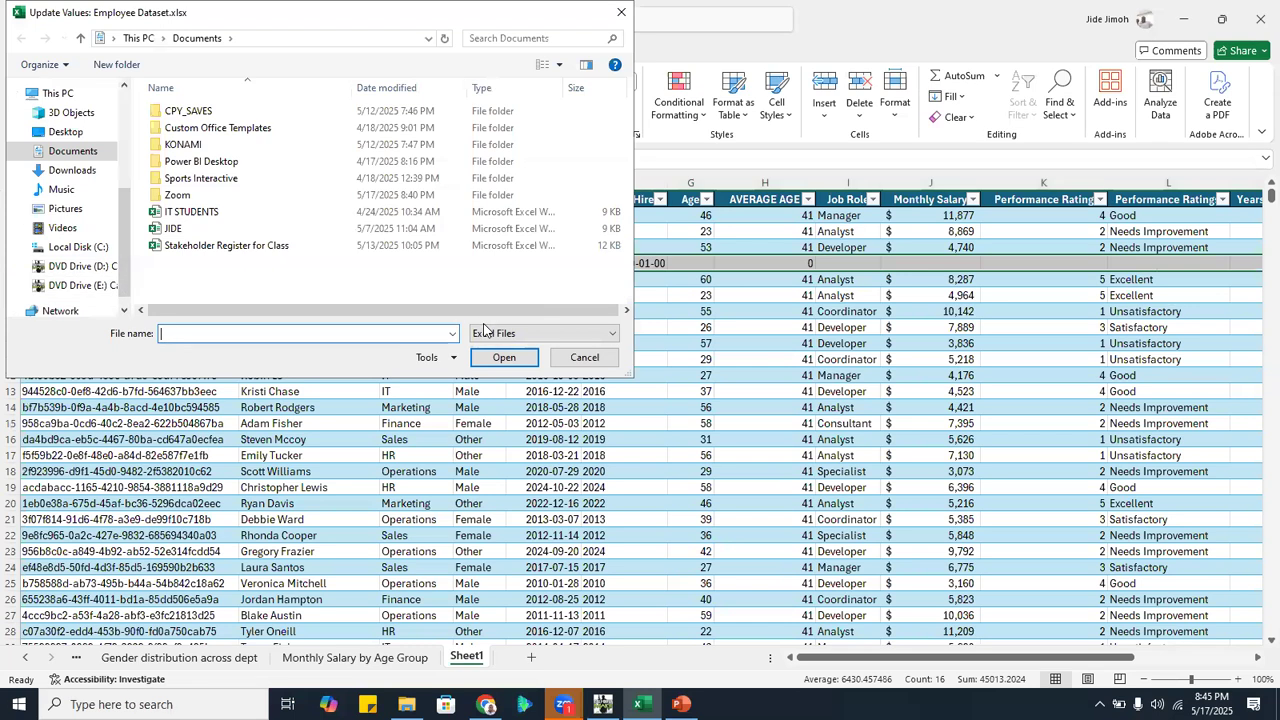
pyautogui.press('Escape')
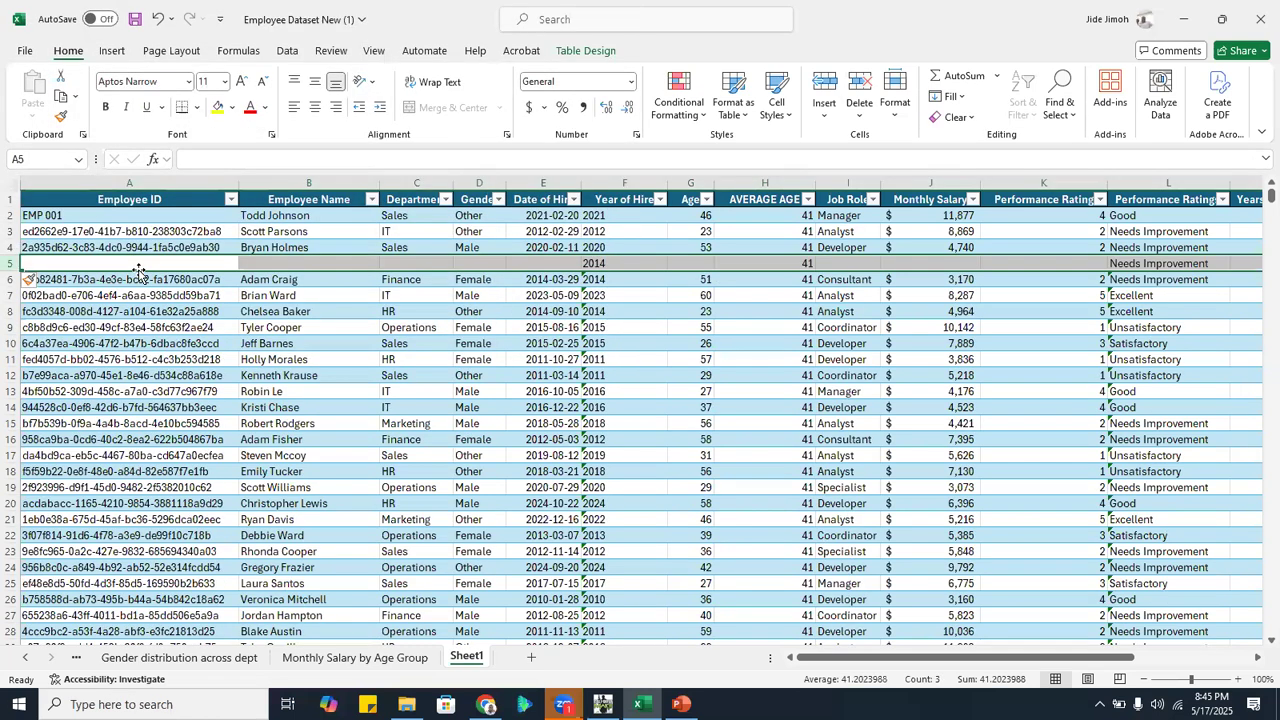
# Copy the whole employee record in row 4 into the blank row 5
pyautogui.click(10, 247)
pyautogui.hotkey('ctrl', 'c')
pyautogui.click(10, 263)
pyautogui.hotkey('ctrl', 'v')
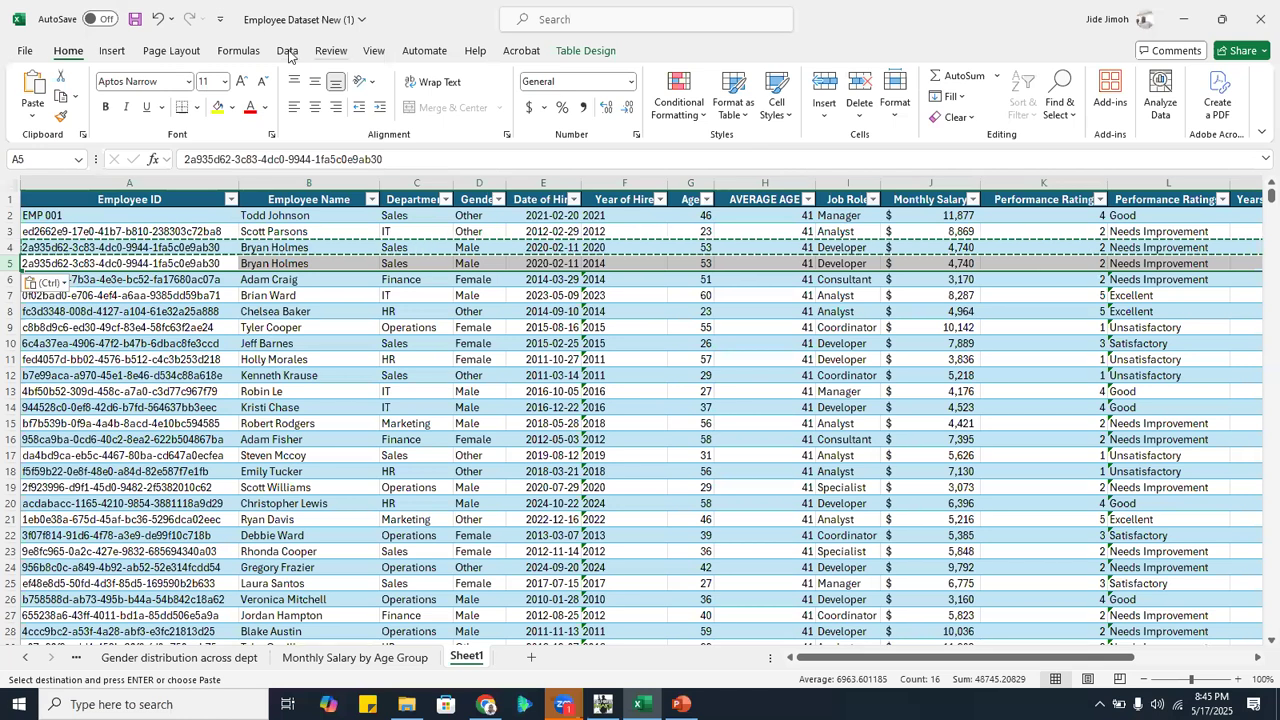
# Try to clear the repeated record in row 5 by running Remove Duplicates on the employee table, and close the result message
pyautogui.click(330, 52)
pyautogui.click(288, 54)
pyautogui.click(305, 115)
pyautogui.click(318, 145)
pyautogui.click(349, 325)
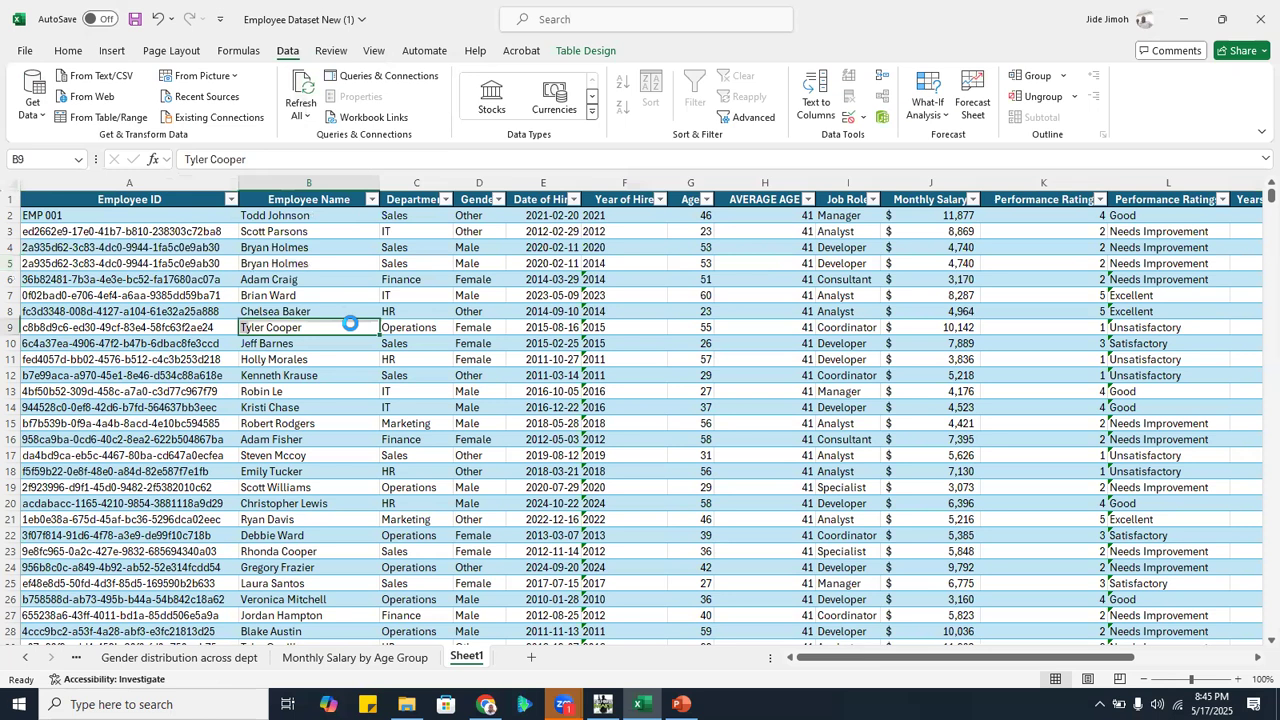
pyautogui.click(585, 50)
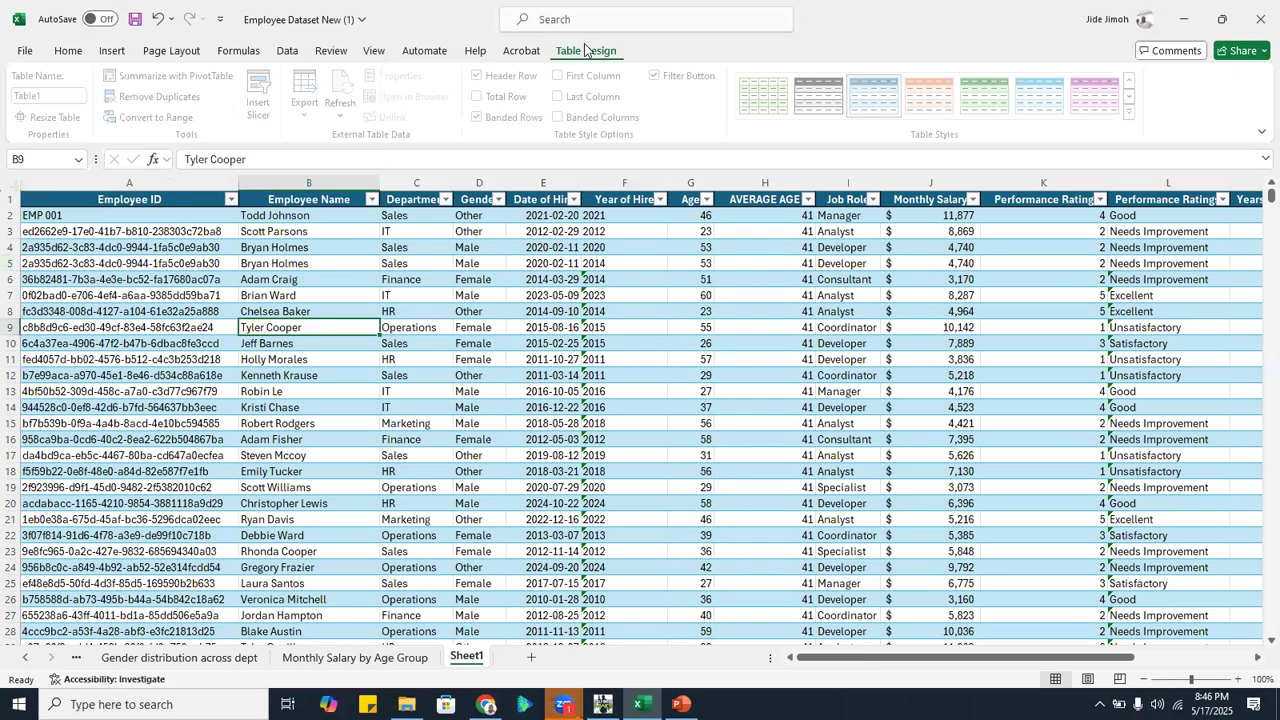
pyautogui.click(172, 96)
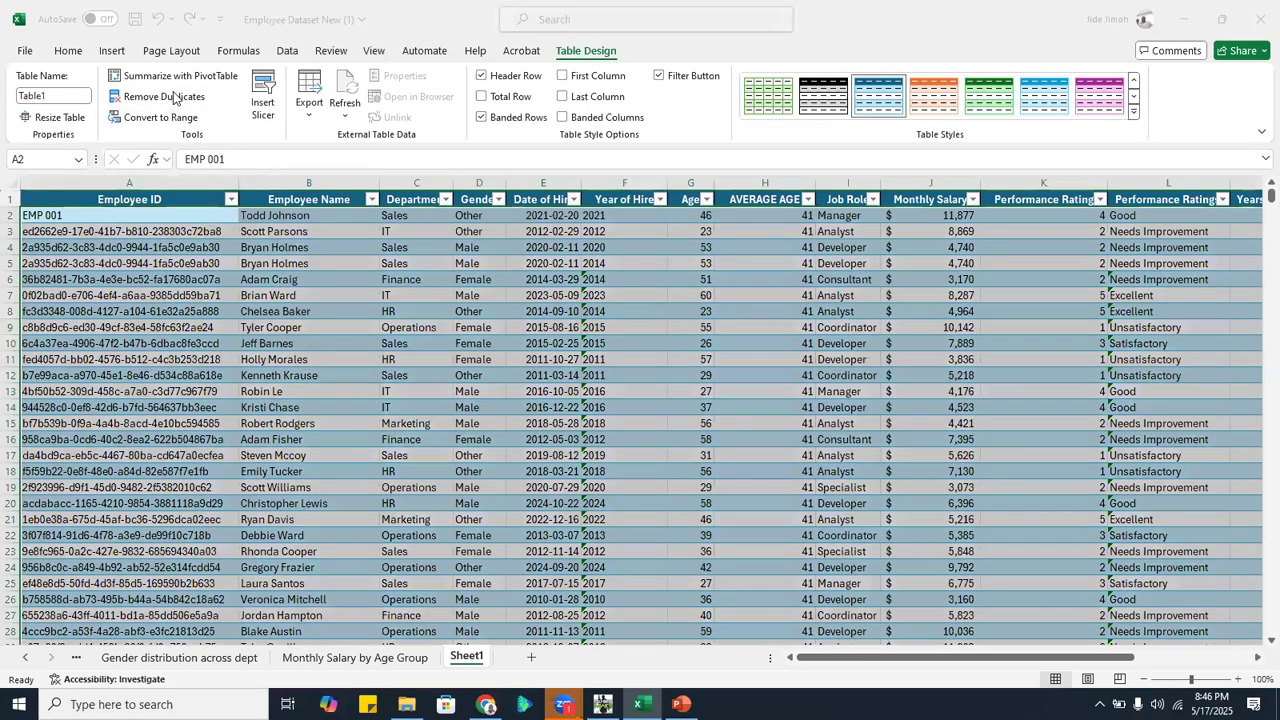
pyautogui.click(488, 378)
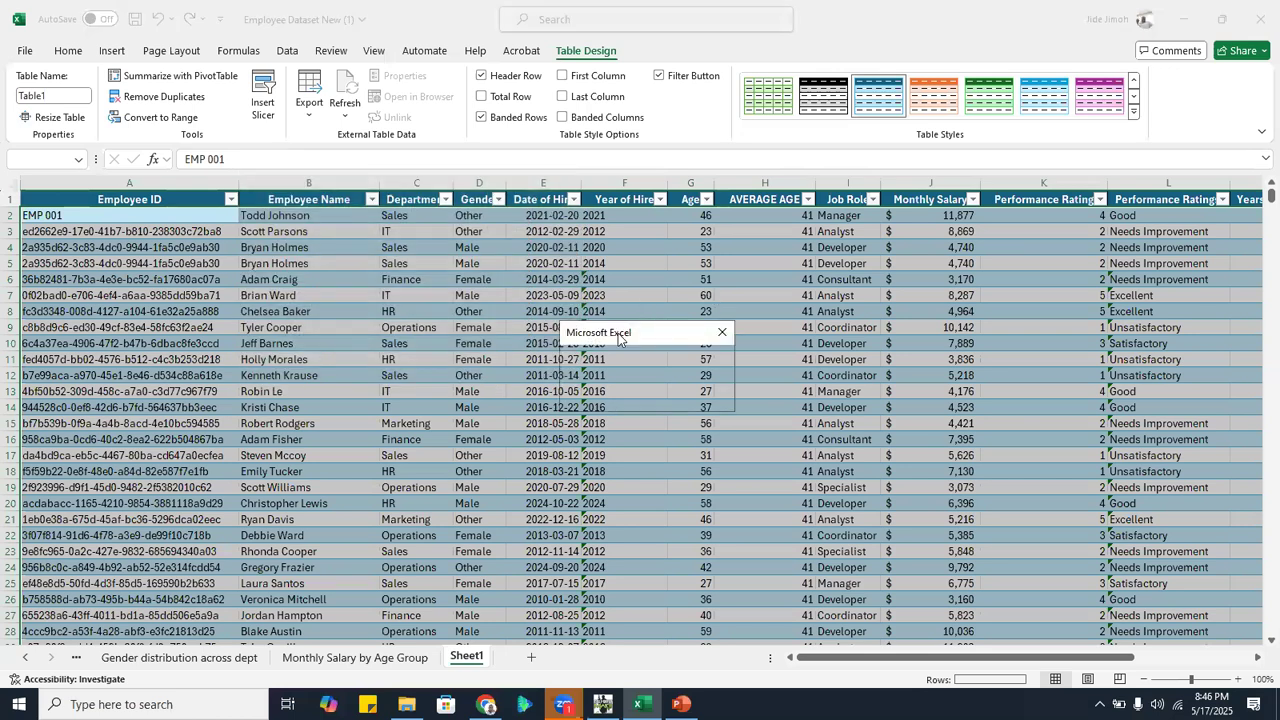
pyautogui.moveTo(618, 338)
pyautogui.mouseDown()
pyautogui.moveTo(514, 389)
pyautogui.moveTo(607, 363)
pyautogui.mouseUp()
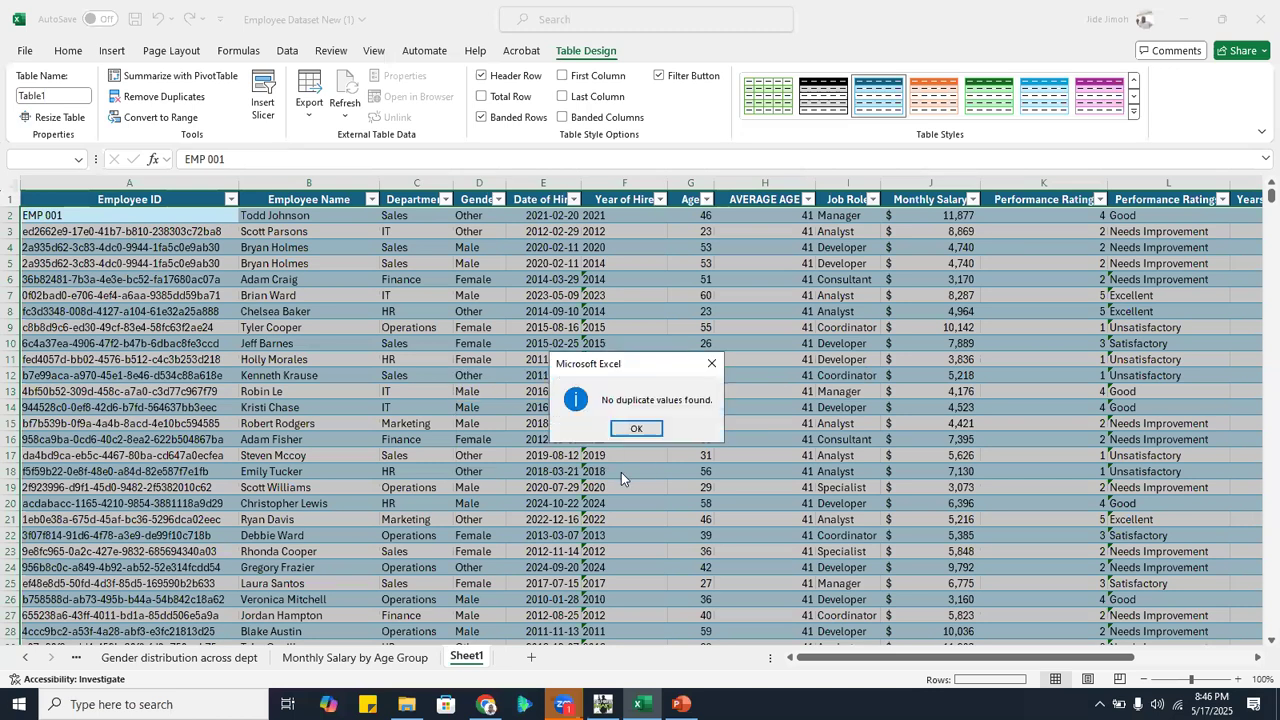
pyautogui.click(708, 363)
pyautogui.click(300, 327)
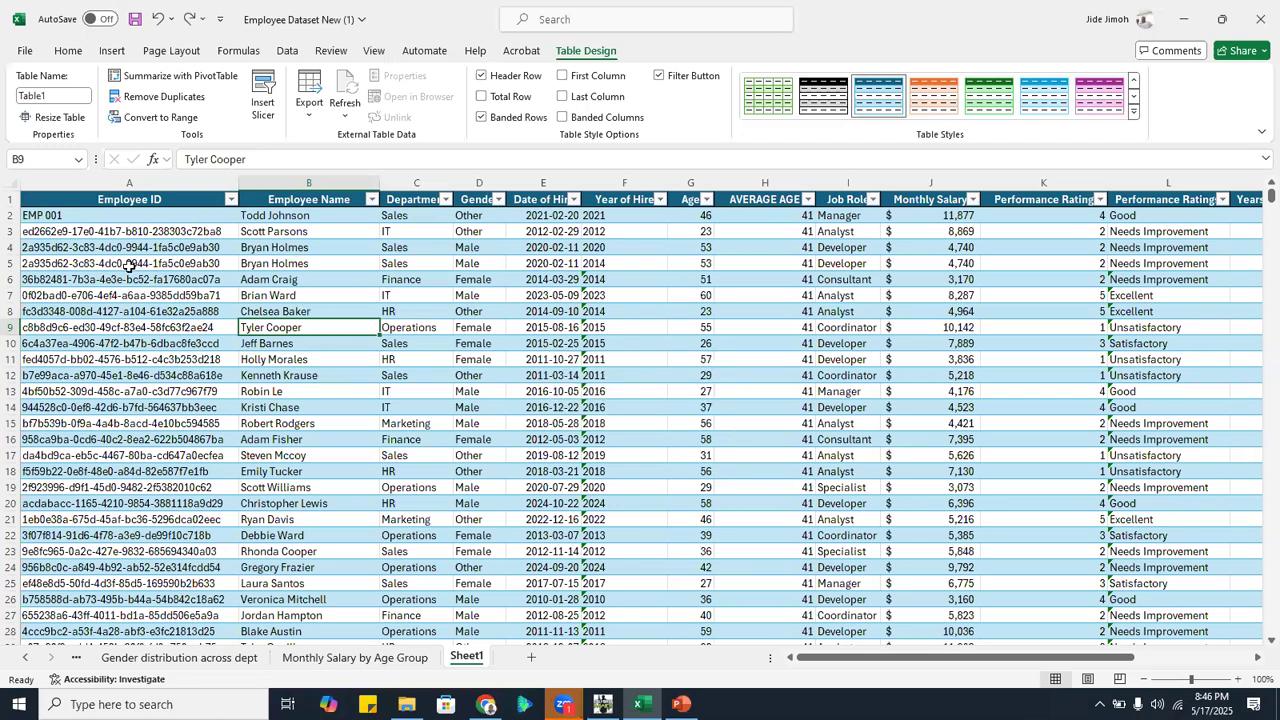
# Undo the pasted record and the row insertion at row 5 of the employee table
pyautogui.click(263, 290)
pyautogui.hotkey('ctrl', 'z')
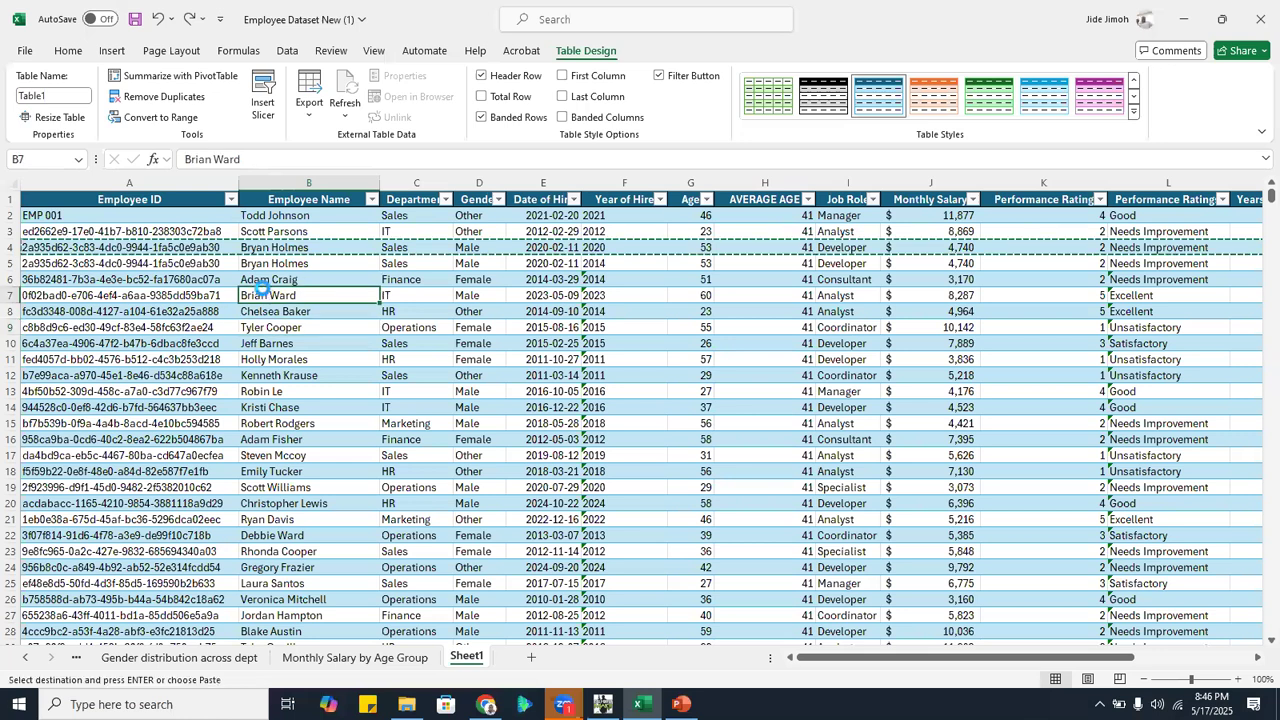
pyautogui.hotkey('ctrl', 'z')
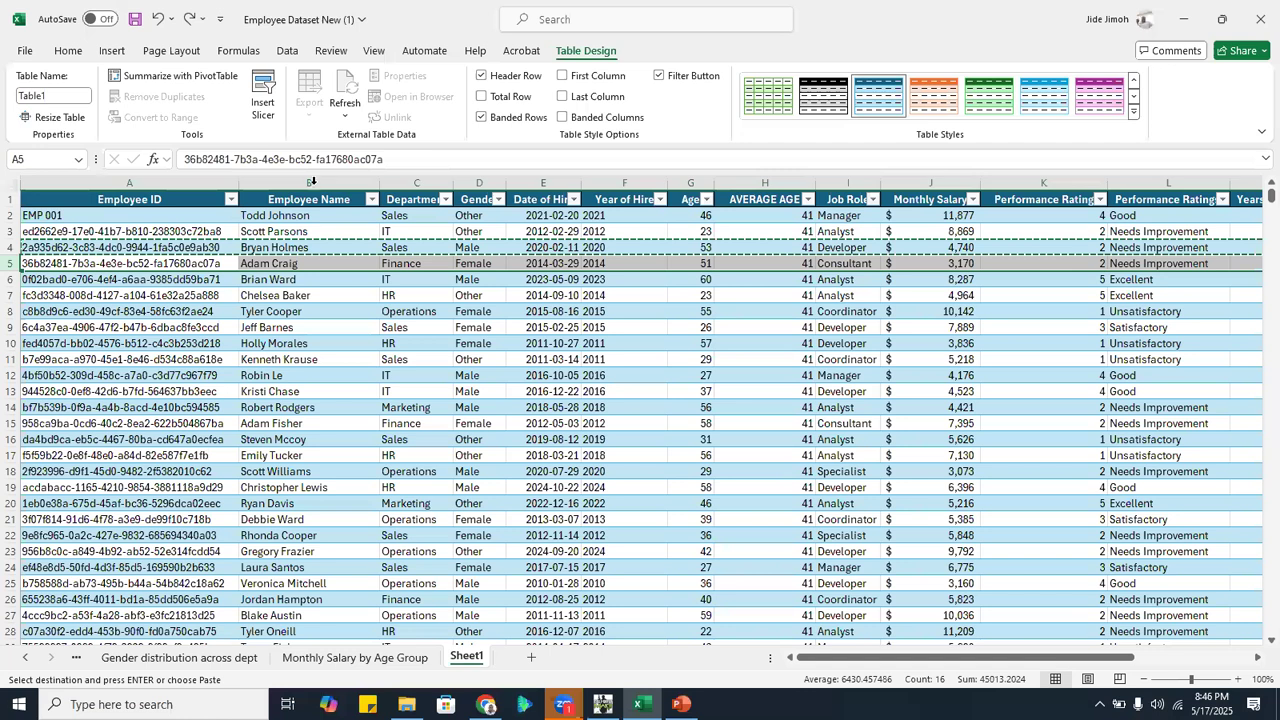
# Open the TOP 5 SALARY EARNERS sheet and review its monthly salary pivot table and chart
pyautogui.rightClick(35, 660)
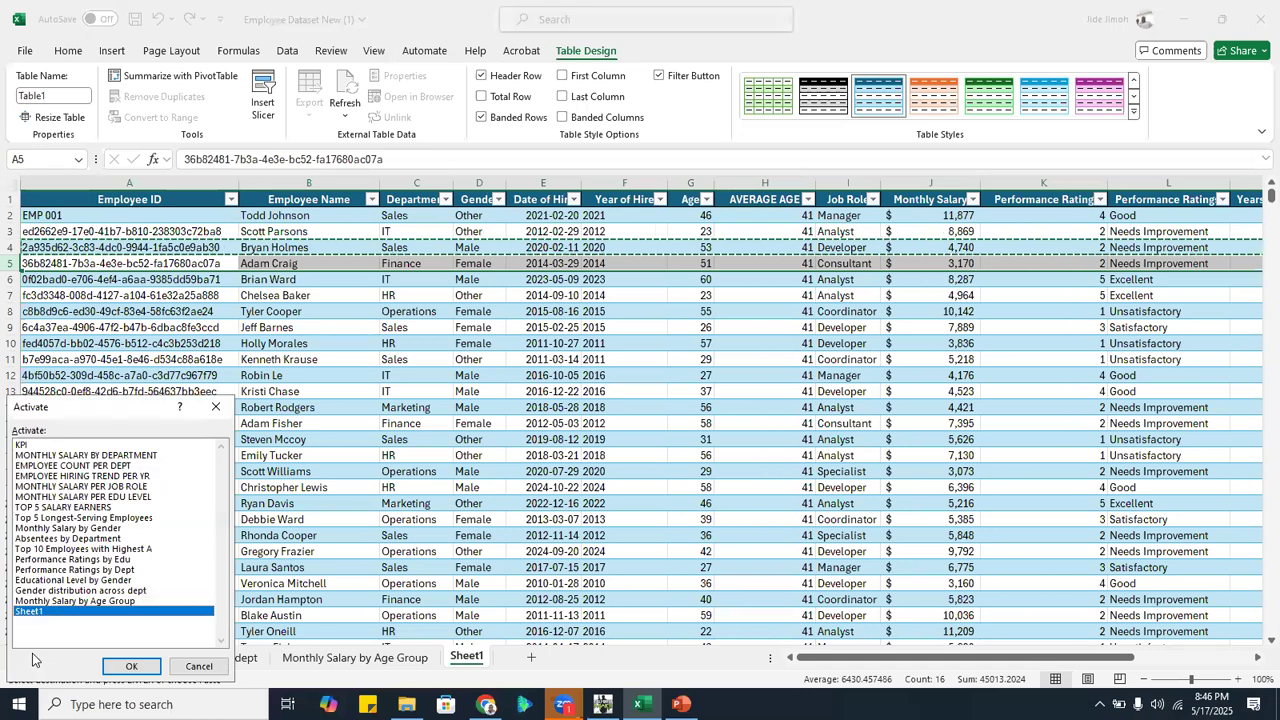
pyautogui.doubleClick(99, 508)
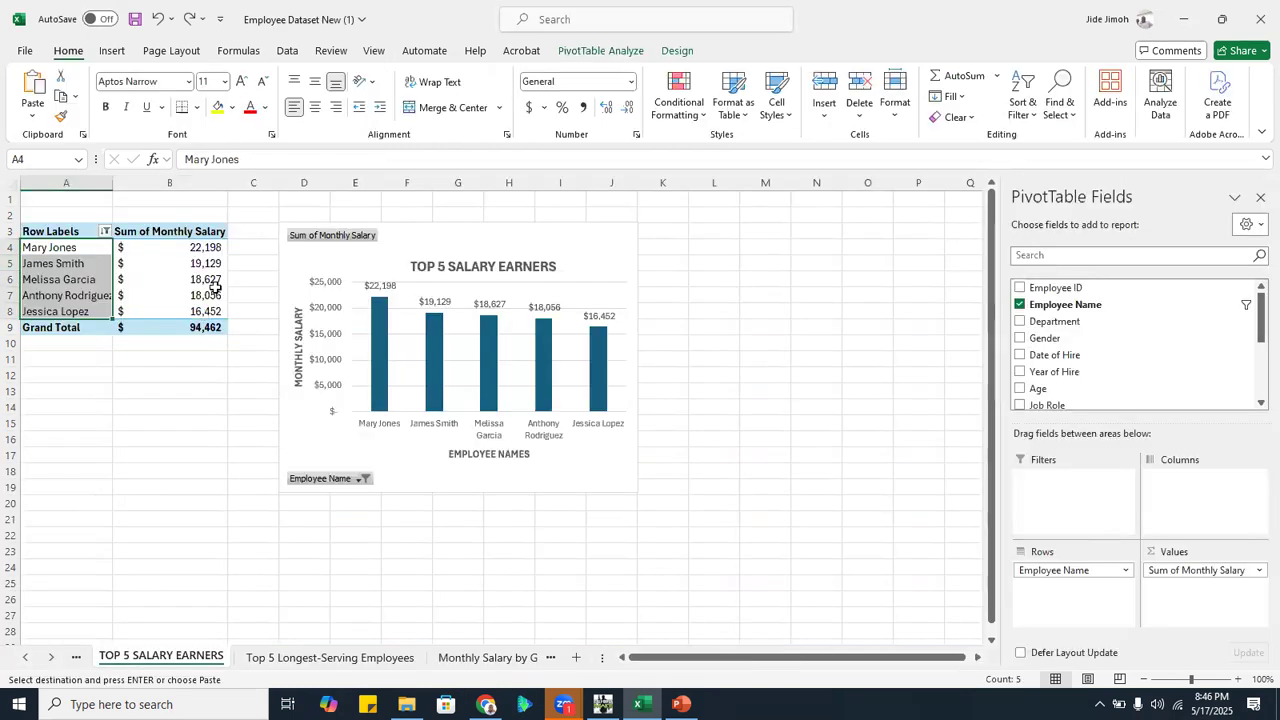
pyautogui.click(172, 274)
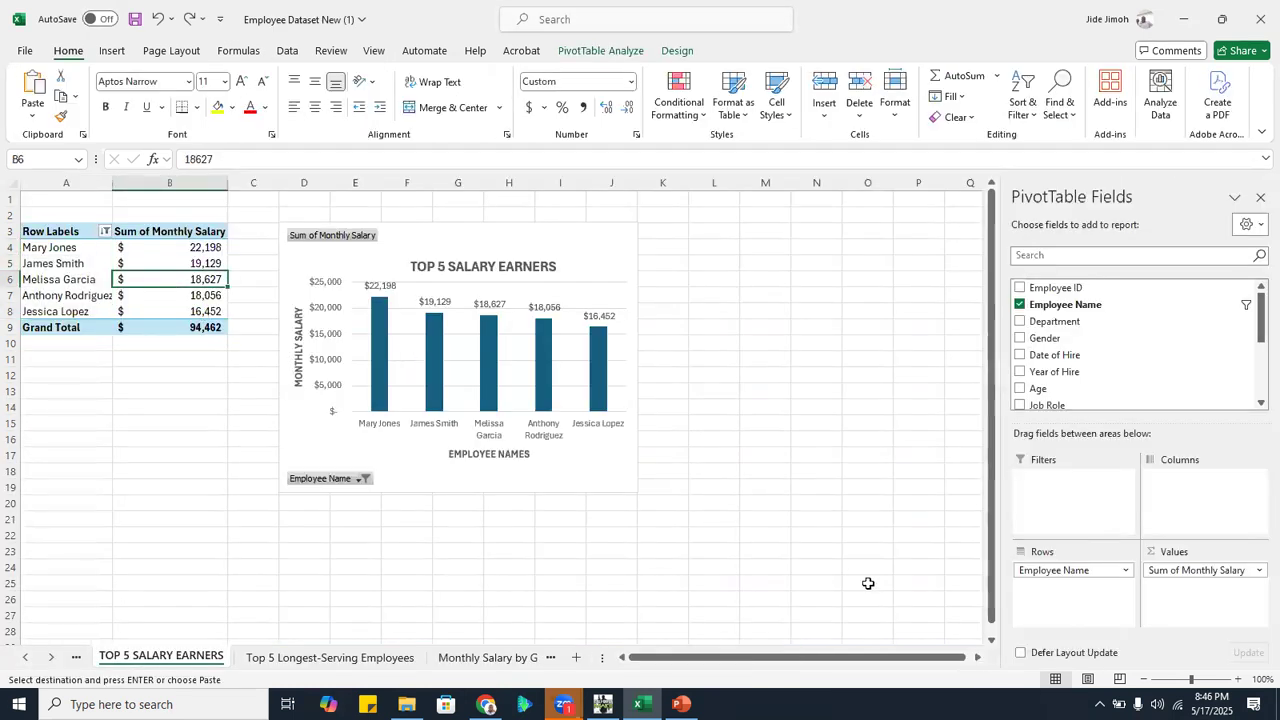
pyautogui.click(1238, 679)
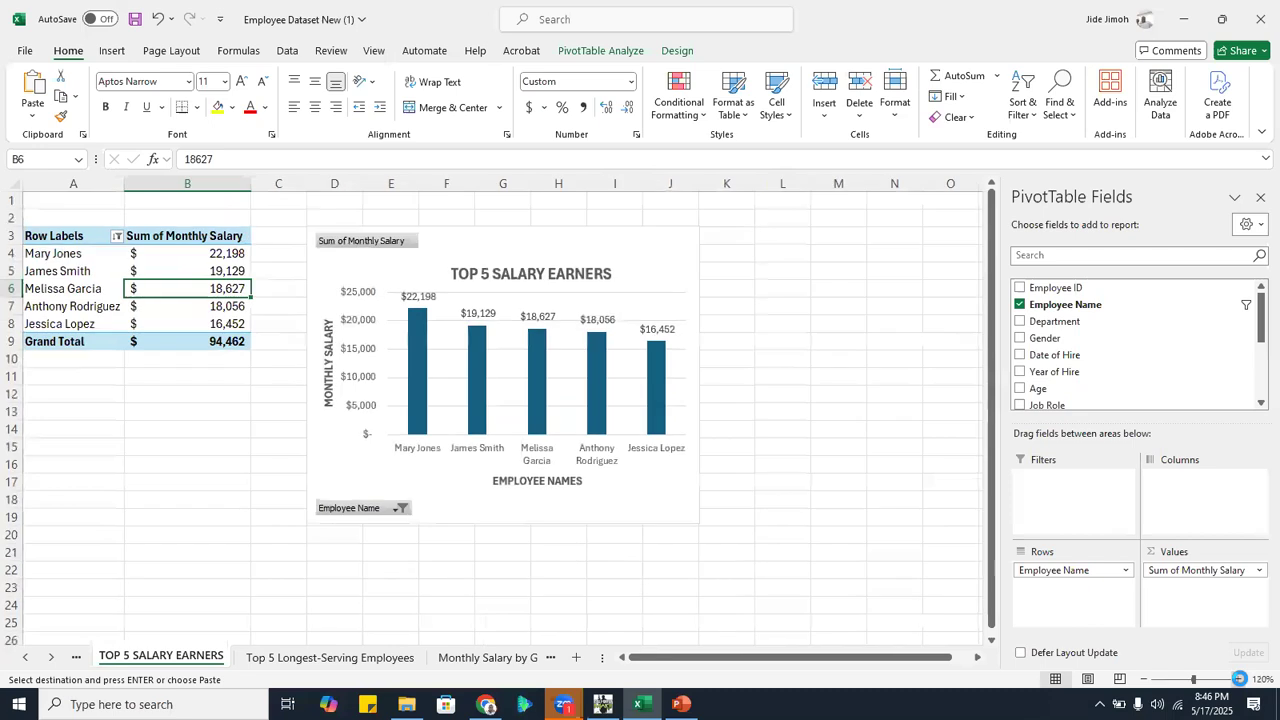
pyautogui.click(1238, 679)
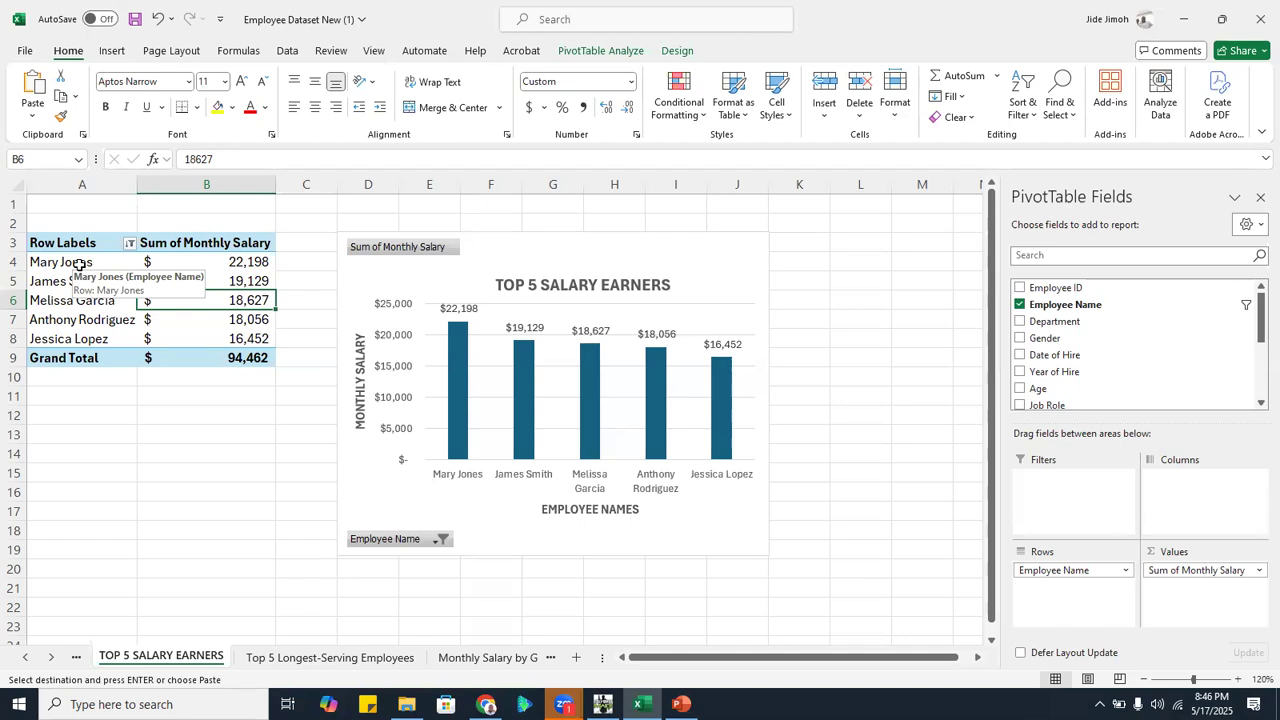
pyautogui.click(1100, 145)
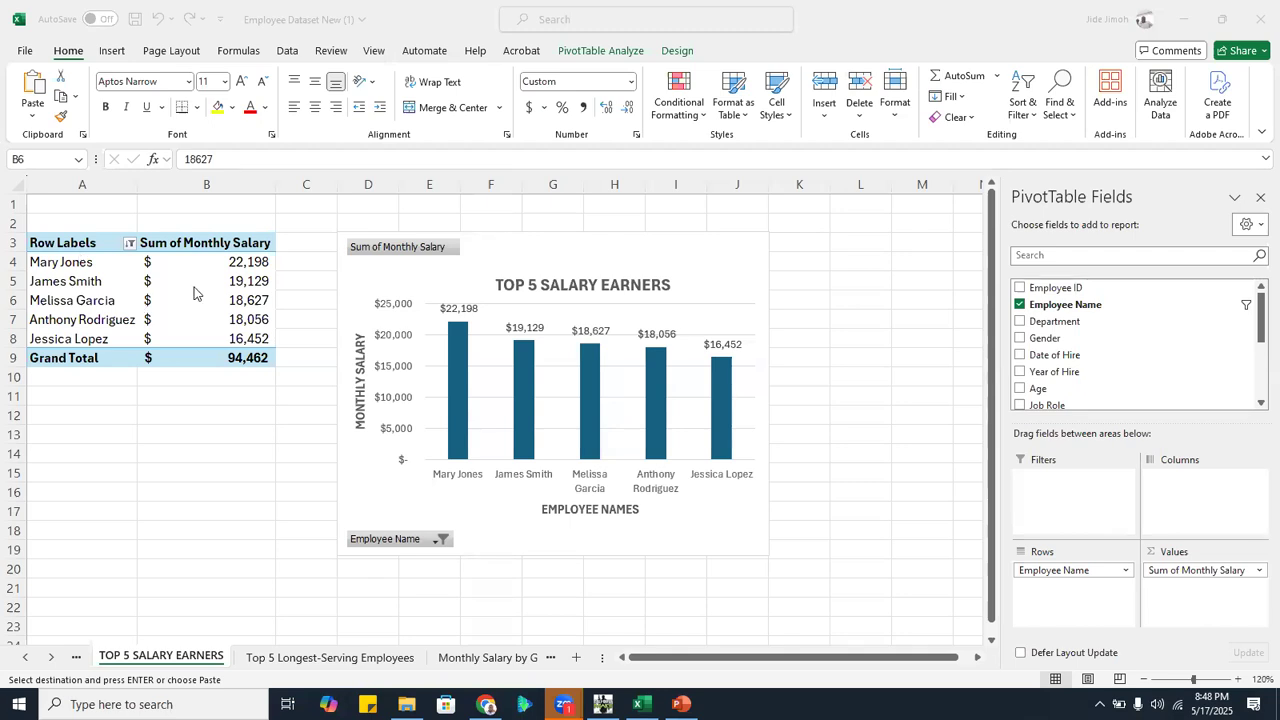
# Return to Sheet1 and look through the Employee ID column to examine the format of the IDs
pyautogui.click(53, 657)
pyautogui.click(53, 657)
pyautogui.click(53, 657)
pyautogui.click(53, 657)
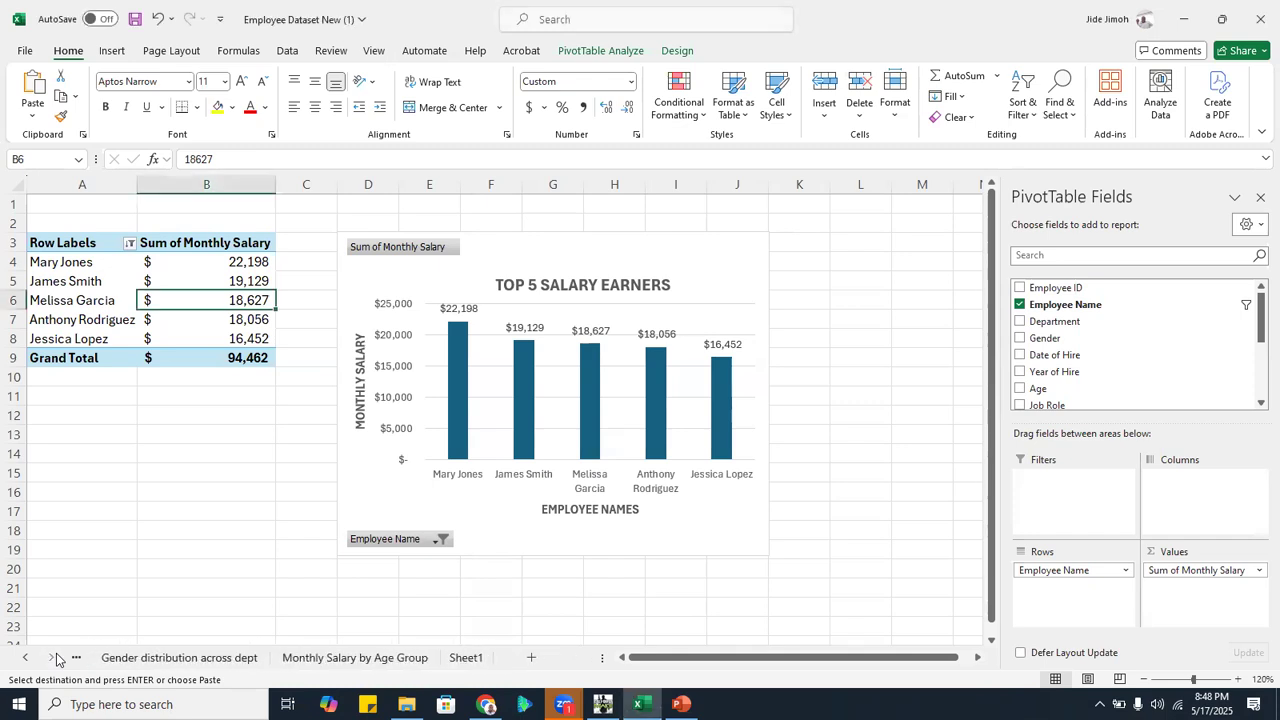
pyautogui.click(465, 657)
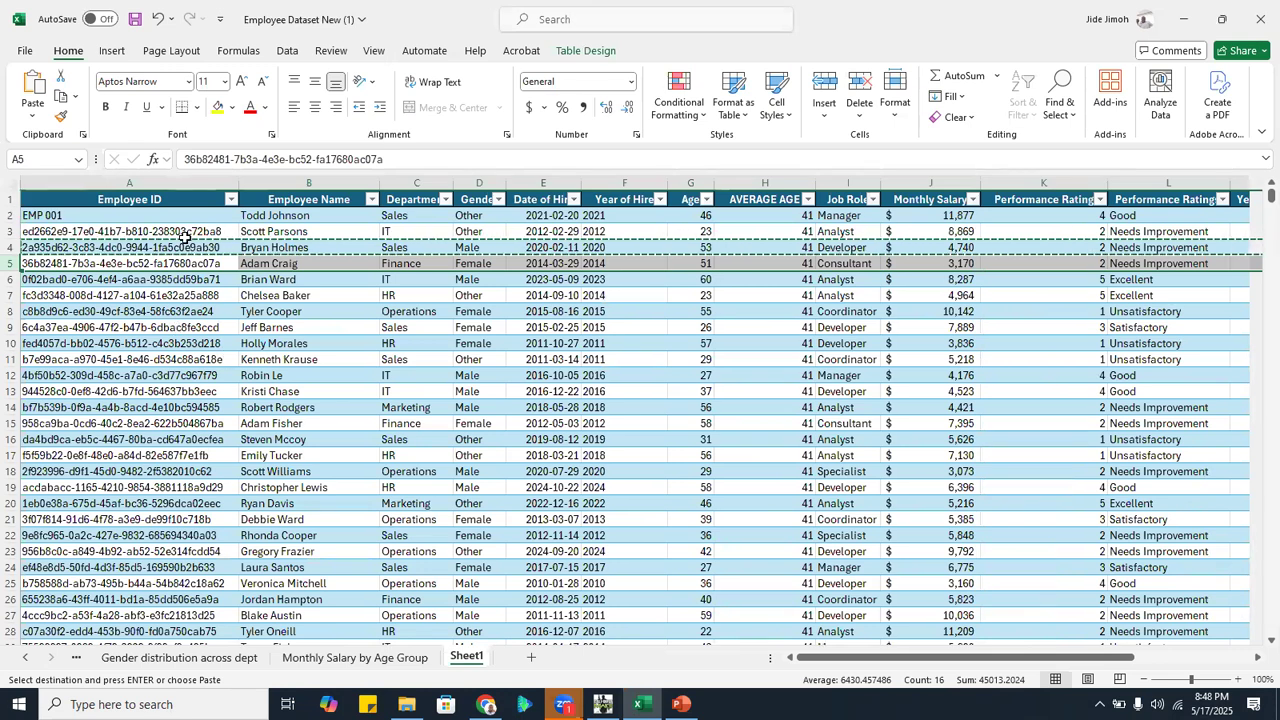
pyautogui.click(150, 216)
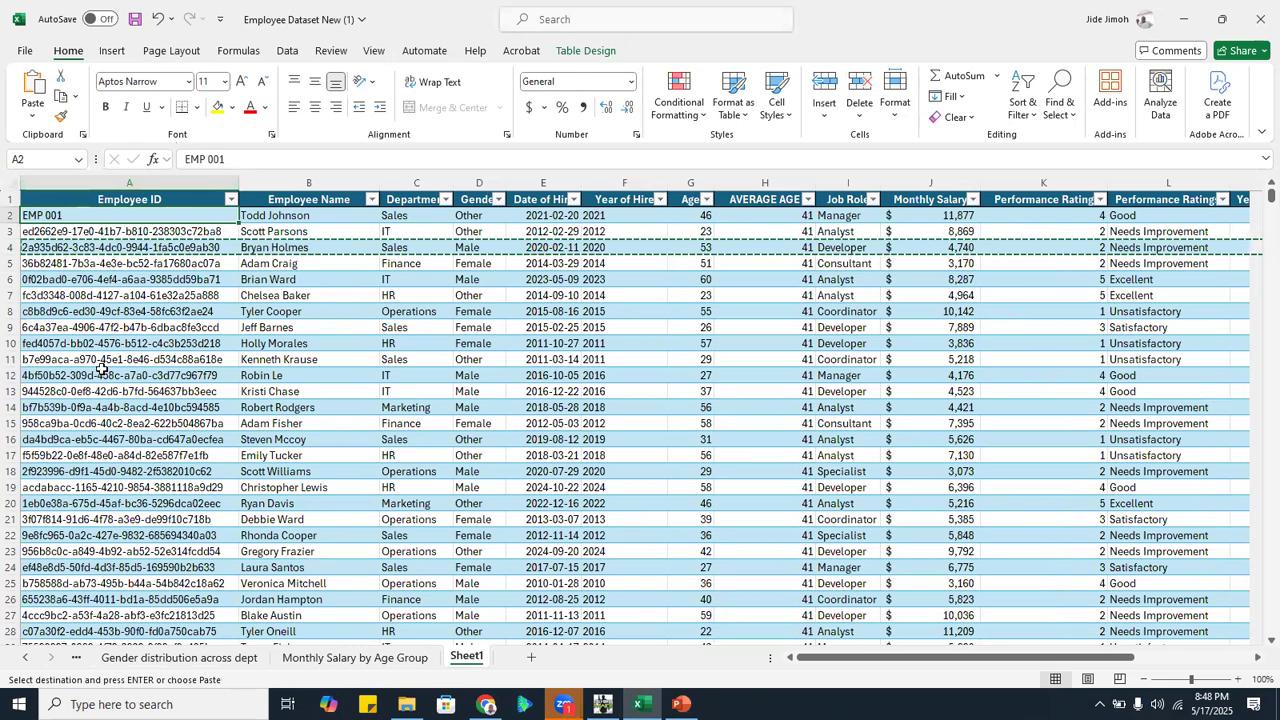
pyautogui.scroll(-2, 185, 425)
pyautogui.scroll(-6, 185, 425)
pyautogui.scroll(-20, 185, 425)
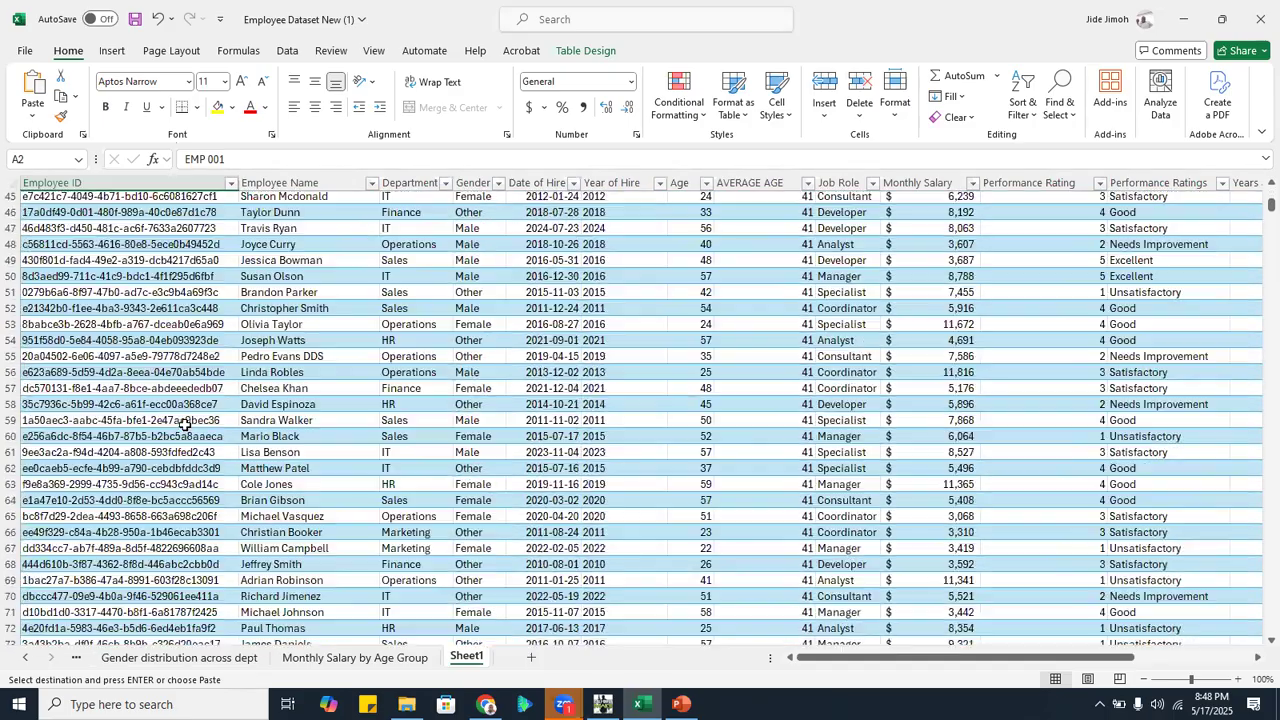
pyautogui.scroll(-18, 185, 425)
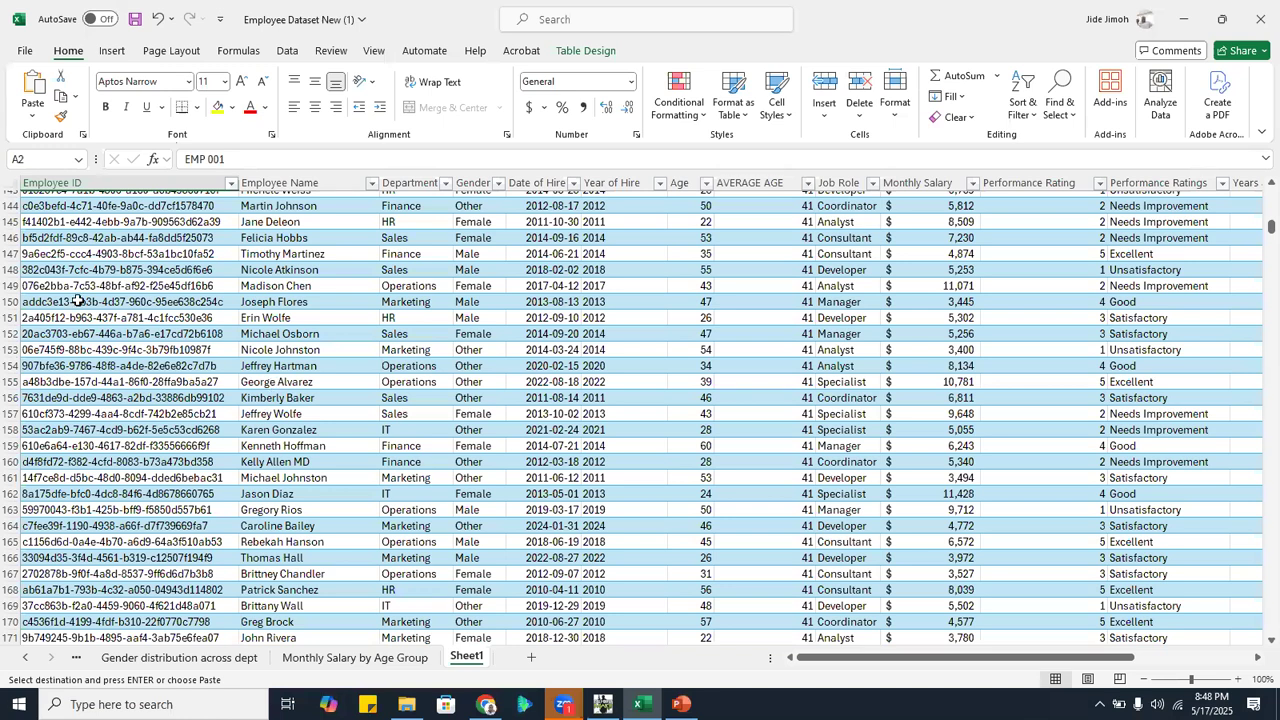
pyautogui.scroll(20, 78, 300)
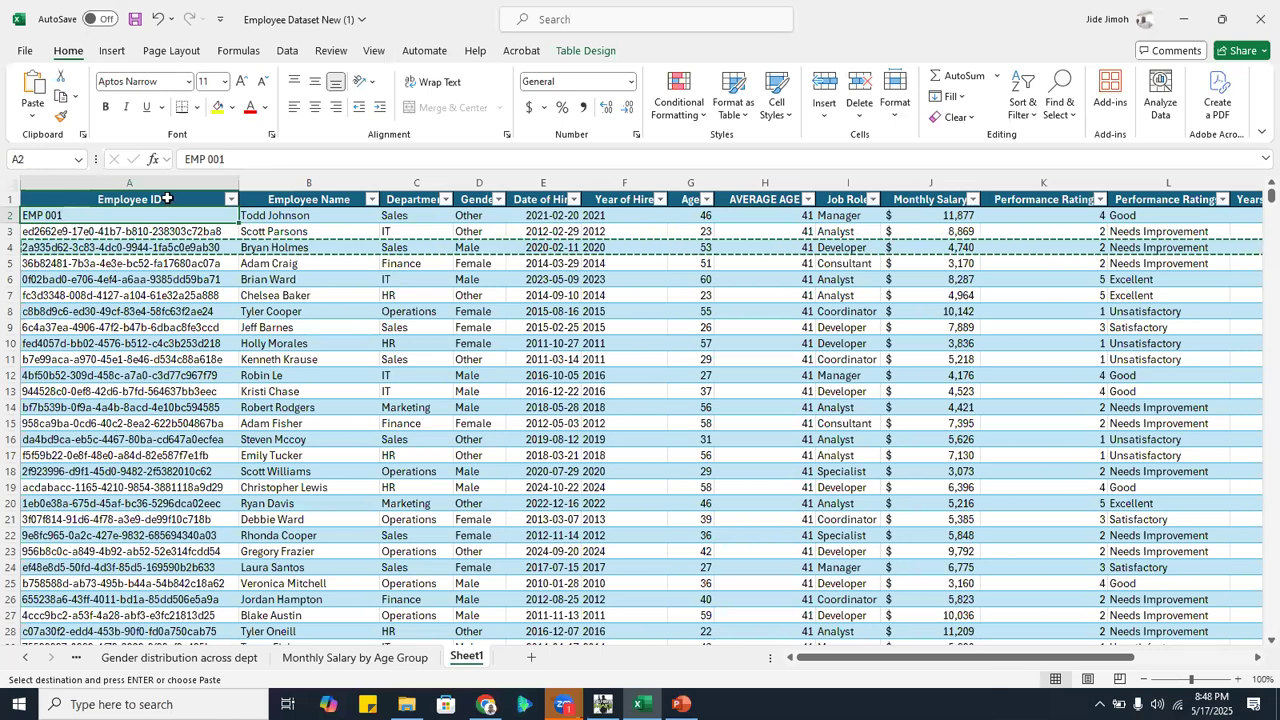
# Change the ID in cell A2 to EMPLOYEE 001 and fill the numbered series down the whole Employee ID column
pyautogui.click(205, 158)
pyautogui.write('LO')
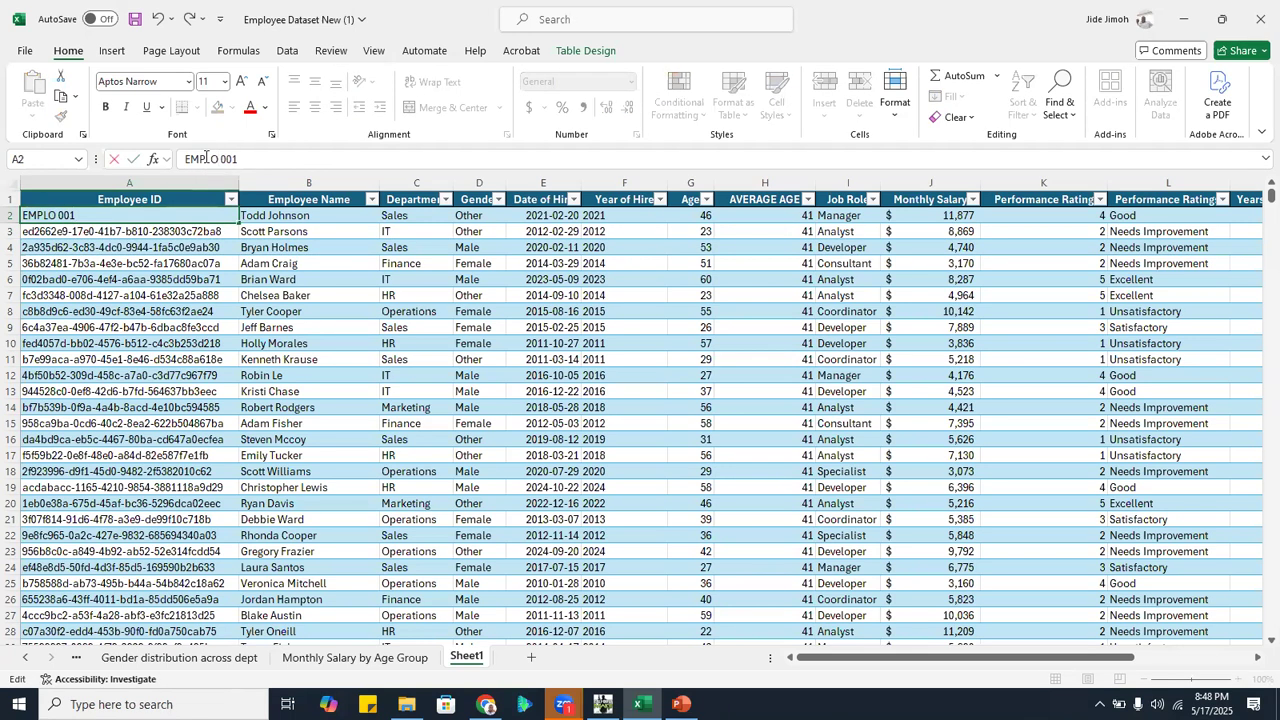
pyautogui.write('YEE')
pyautogui.click(238, 222)
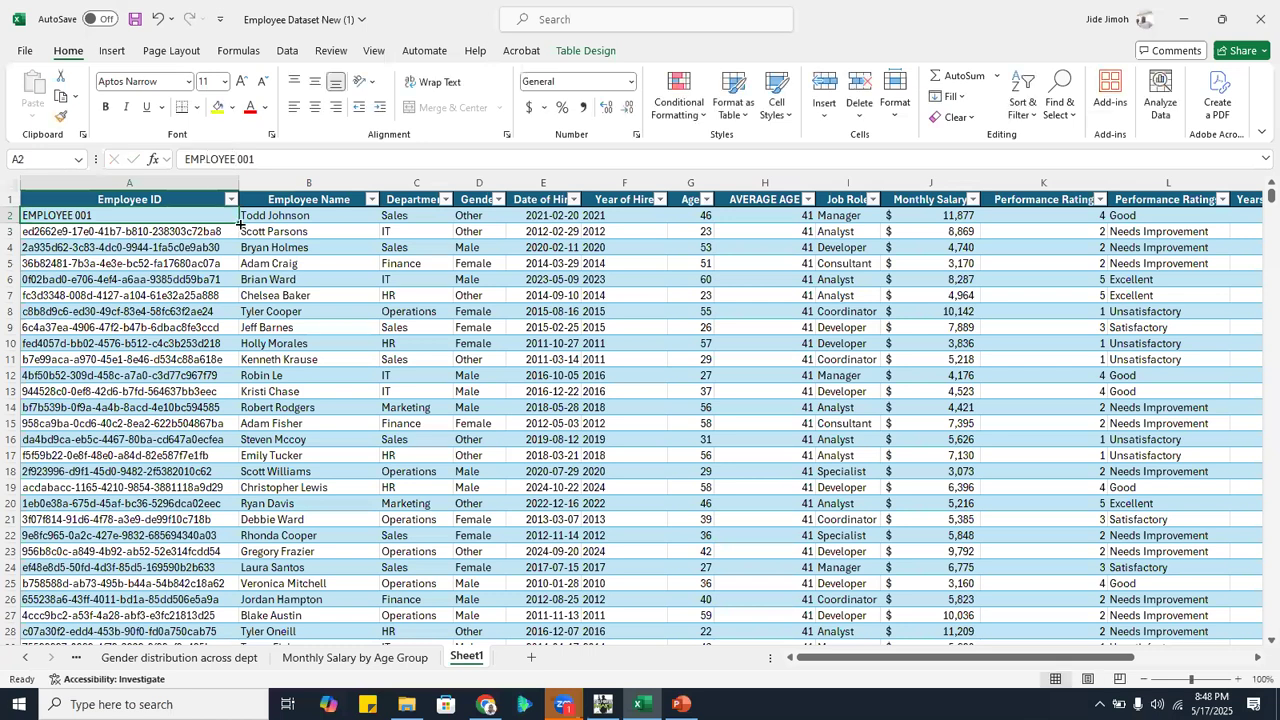
pyautogui.doubleClick(238, 222)
pyautogui.click(129, 375)
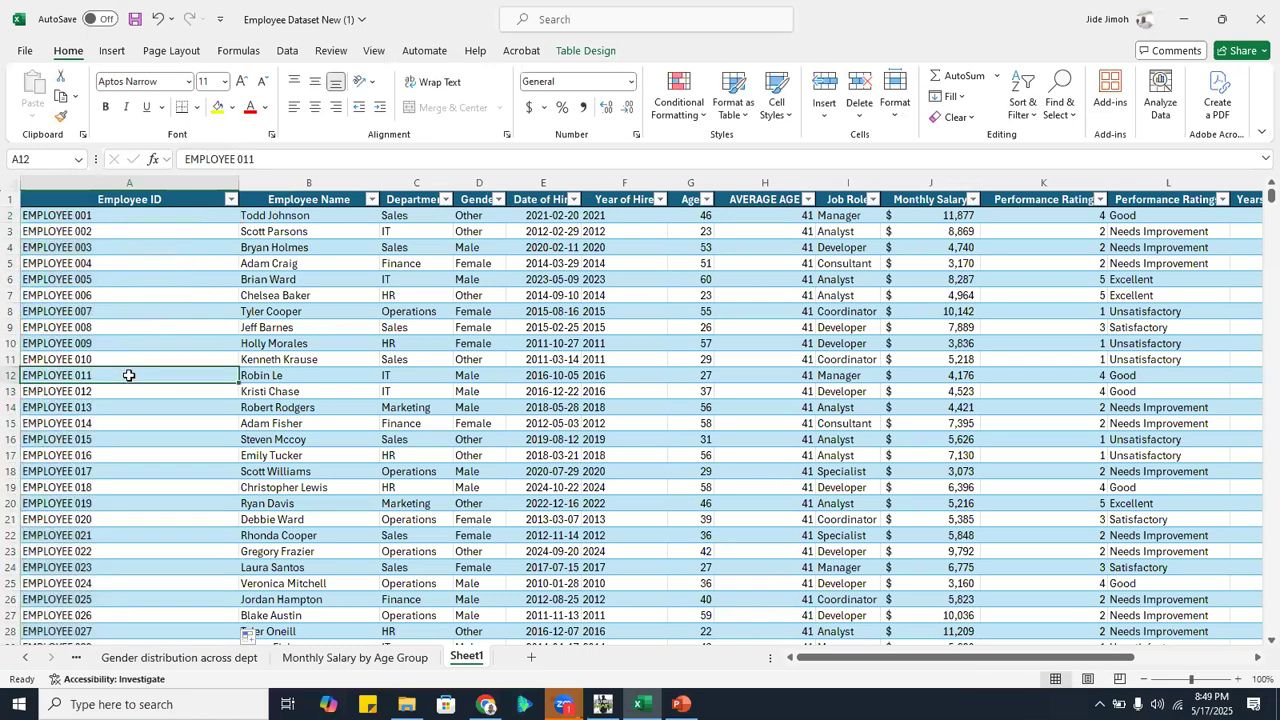
# Refresh all the workbook's data and open the TOP 5 SALARY EARNERS sheet
pyautogui.click(288, 51)
pyautogui.click(301, 110)
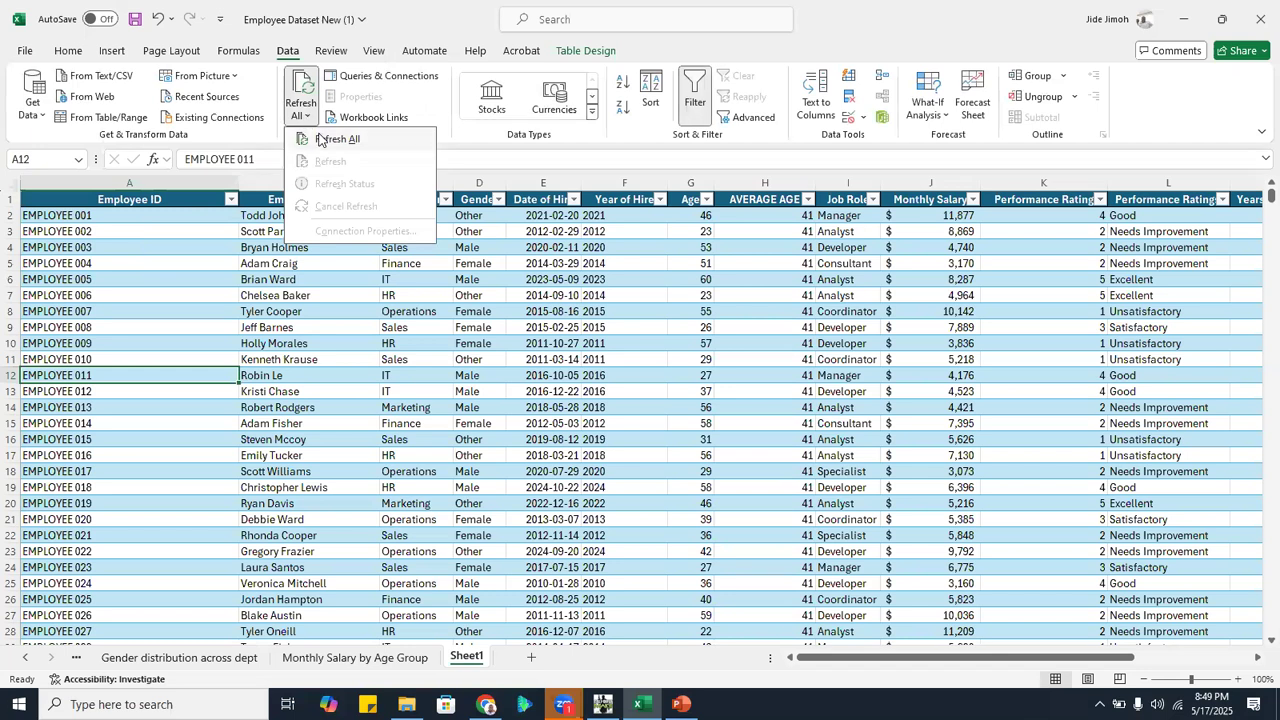
pyautogui.click(320, 140)
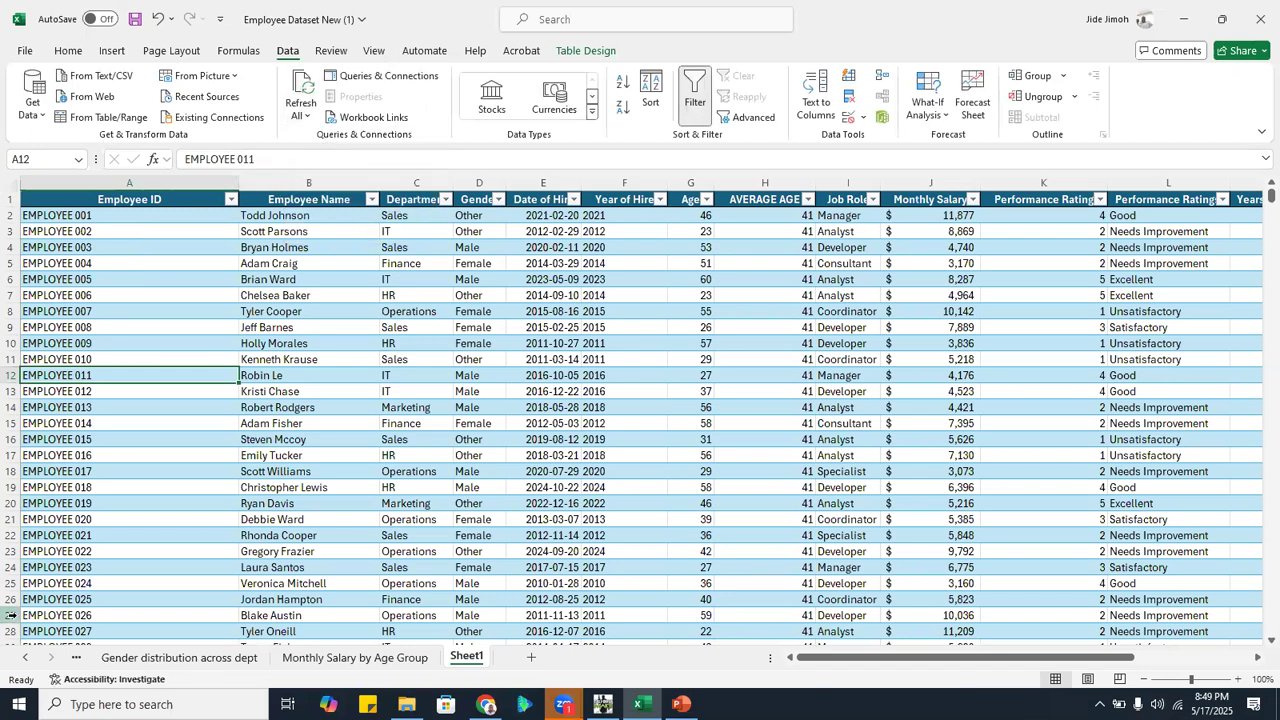
pyautogui.rightClick(24, 657)
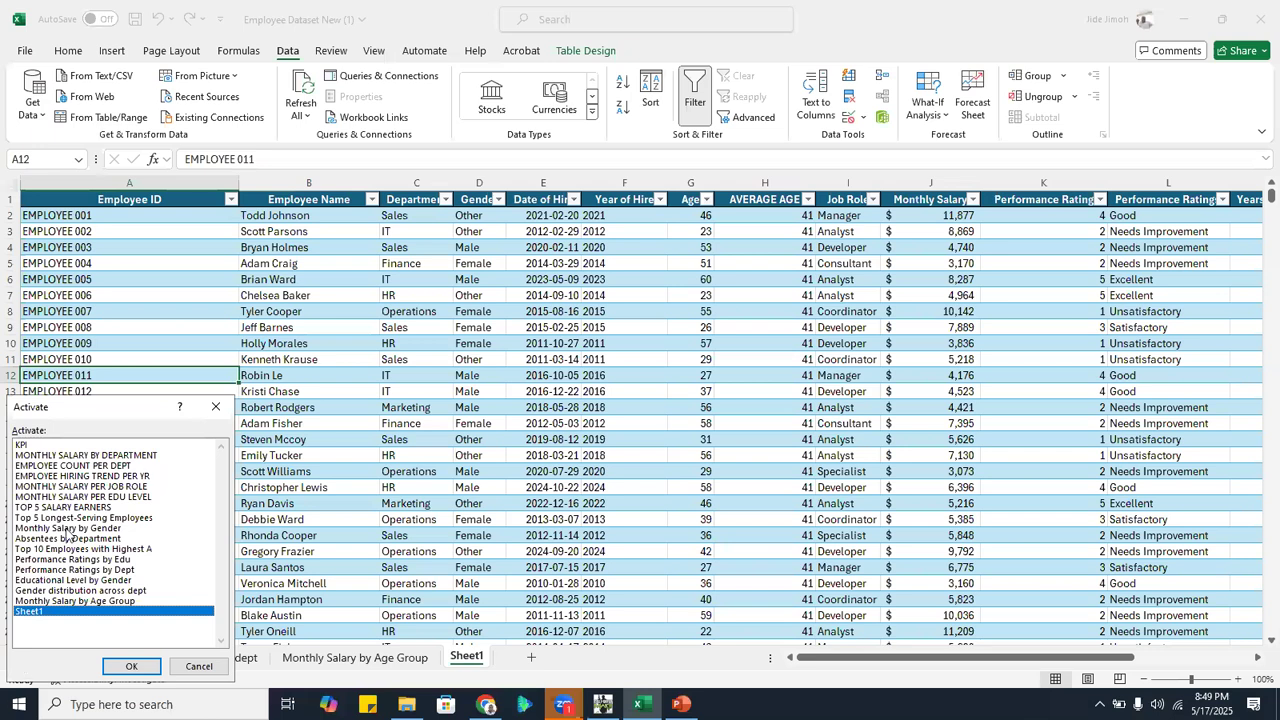
pyautogui.doubleClick(86, 506)
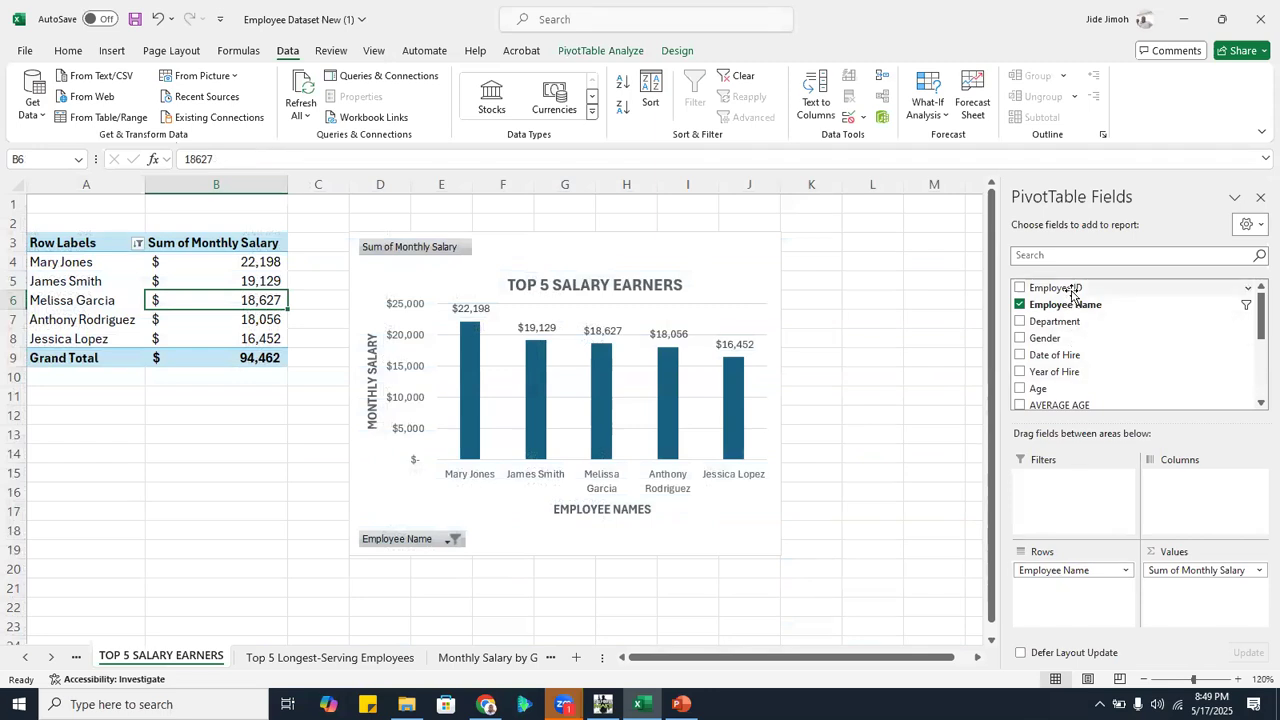
# Add Employee ID to the pivot table's rows above Employee Name and refresh all data
pyautogui.moveTo(1071, 292); pyautogui.dragTo(1062, 568)
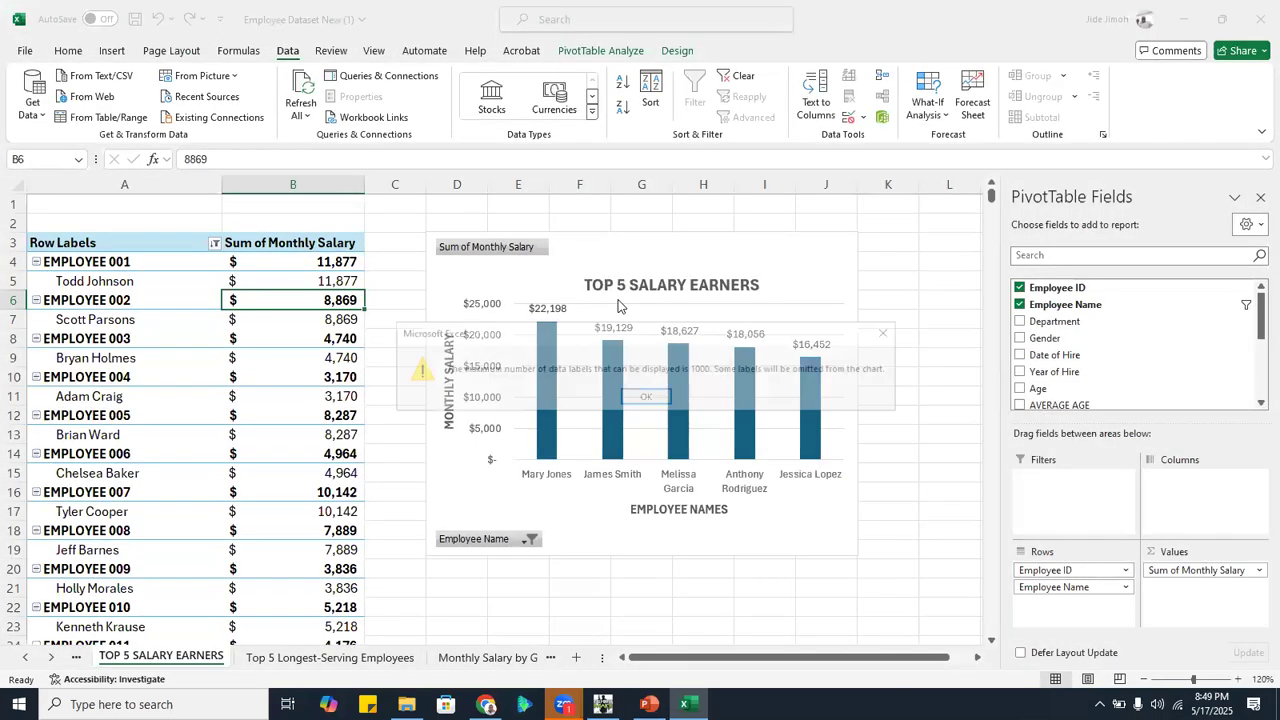
pyautogui.click(648, 398)
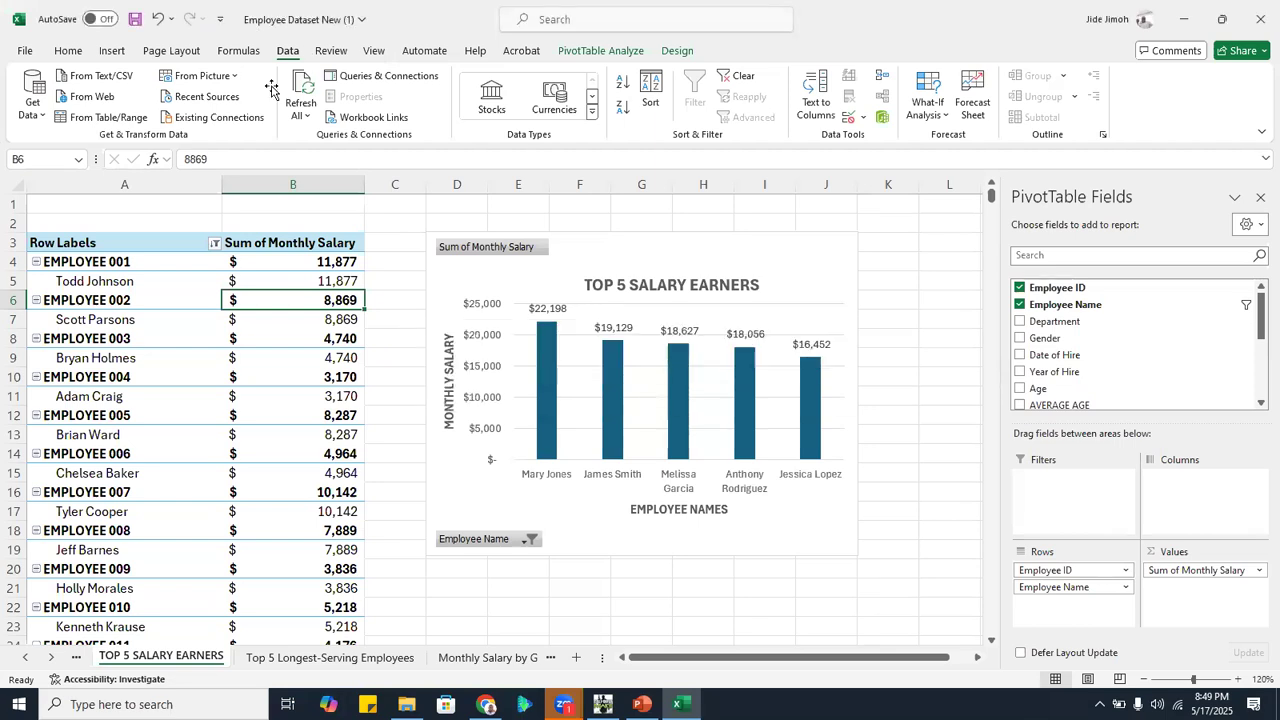
pyautogui.click(300, 116)
pyautogui.click(320, 141)
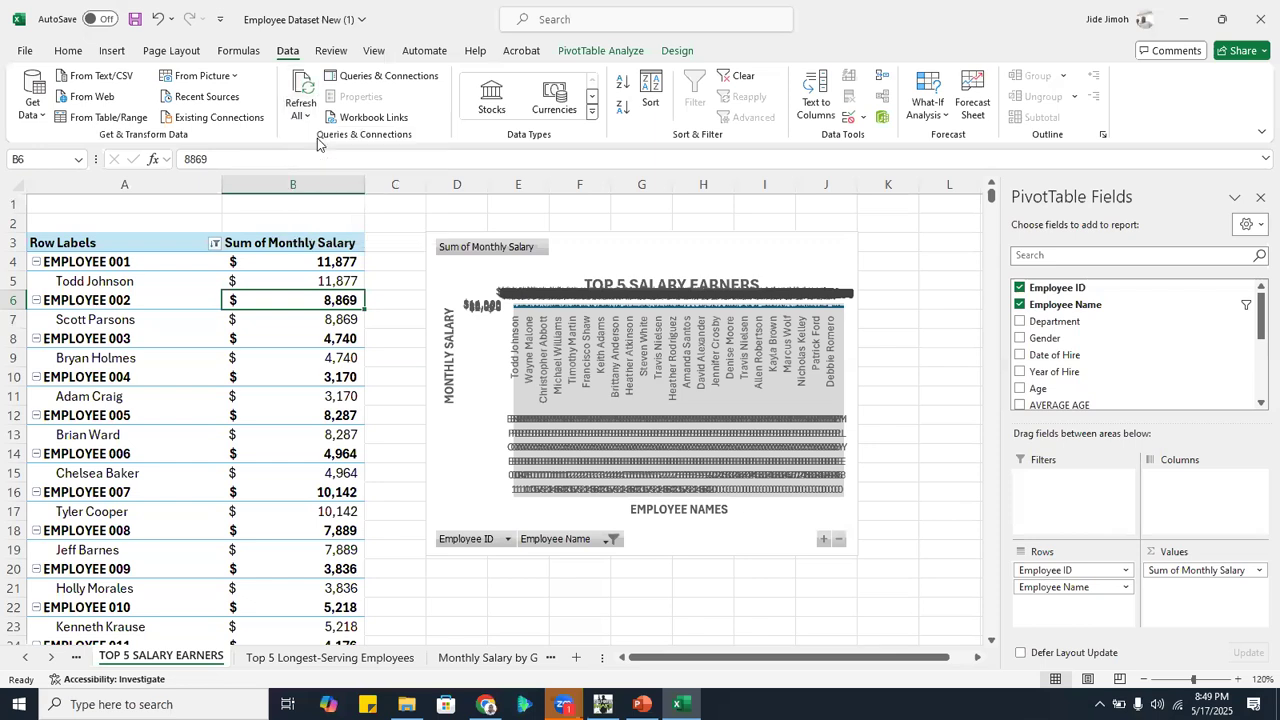
# Sort the pivot table's Employee ID groups by Sum of Monthly Salary from largest to smallest
pyautogui.click(290, 332)
pyautogui.rightClick(292, 333)
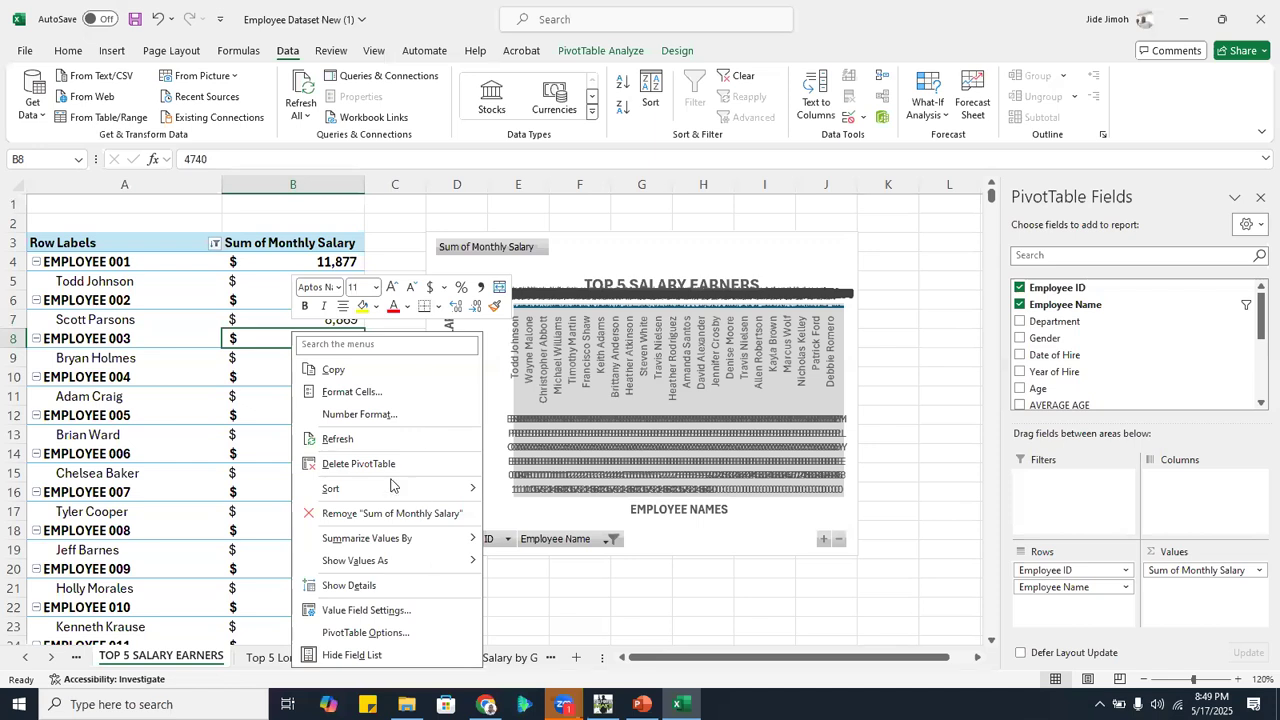
pyautogui.moveTo(394, 494)
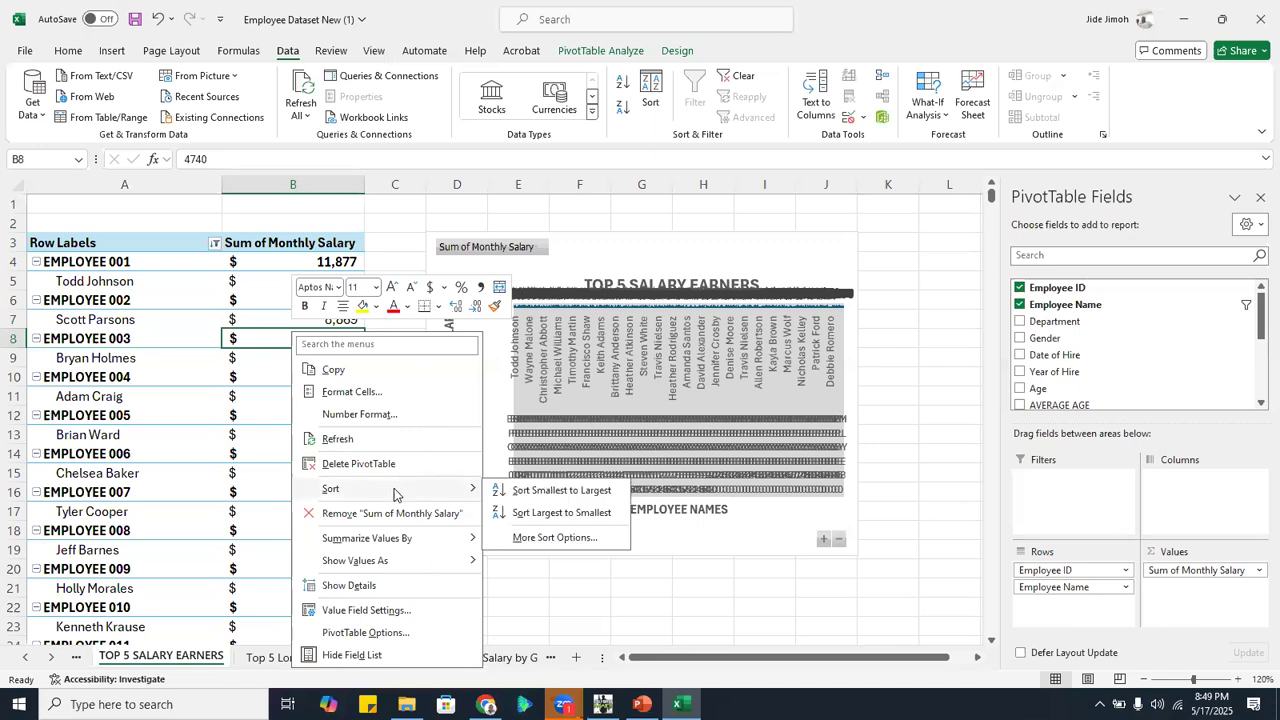
pyautogui.click(526, 515)
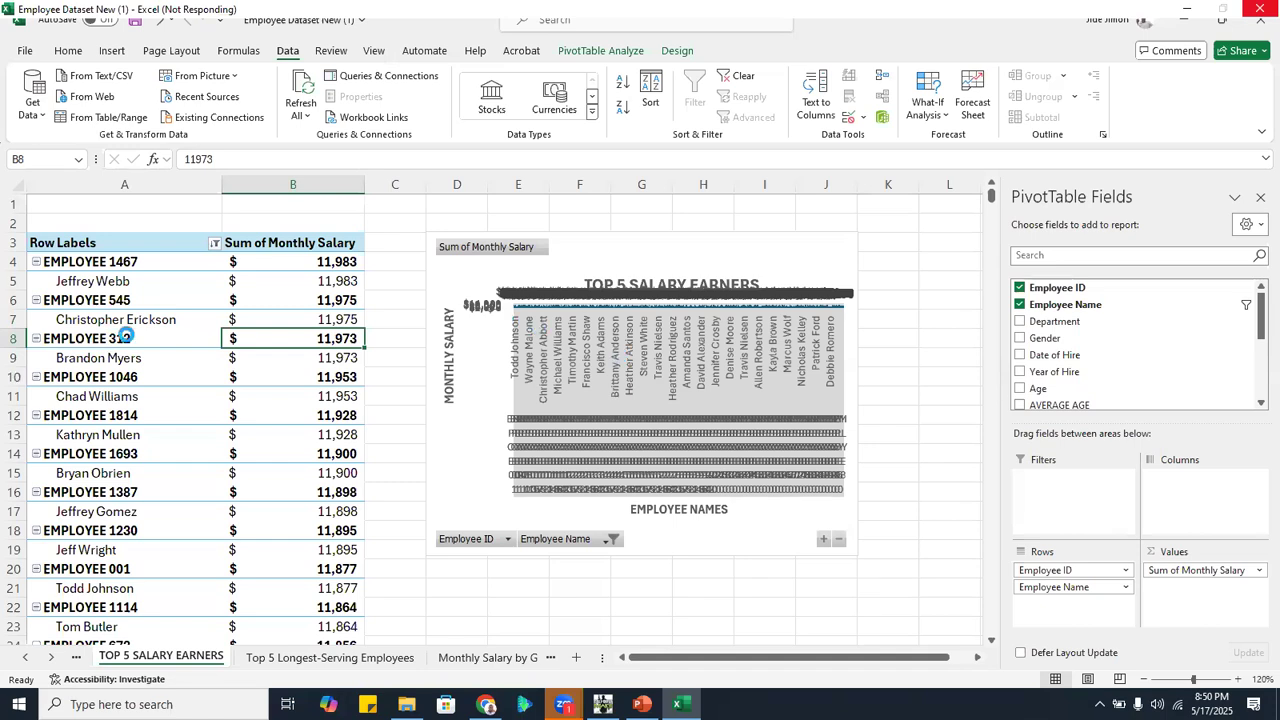
# Filter the pivot table's Employee ID field to the top 5 items by Sum of Monthly Salary
pyautogui.rightClick(128, 376)
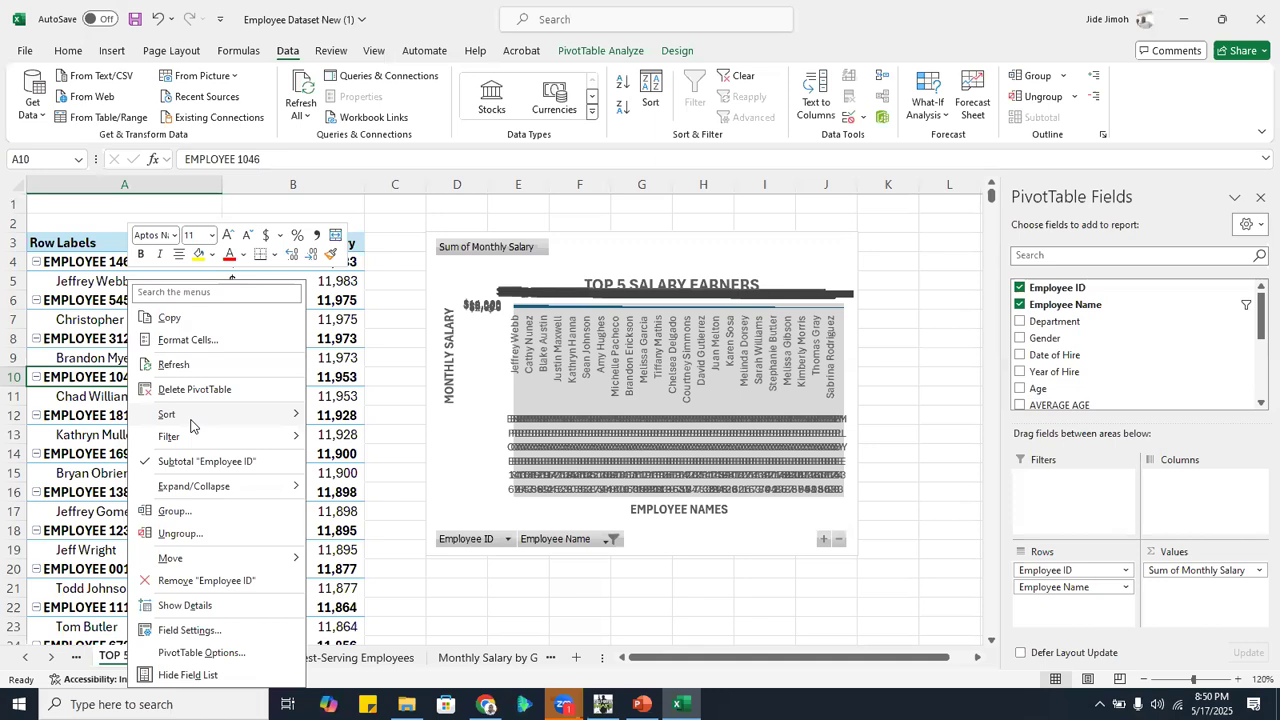
pyautogui.moveTo(232, 440)
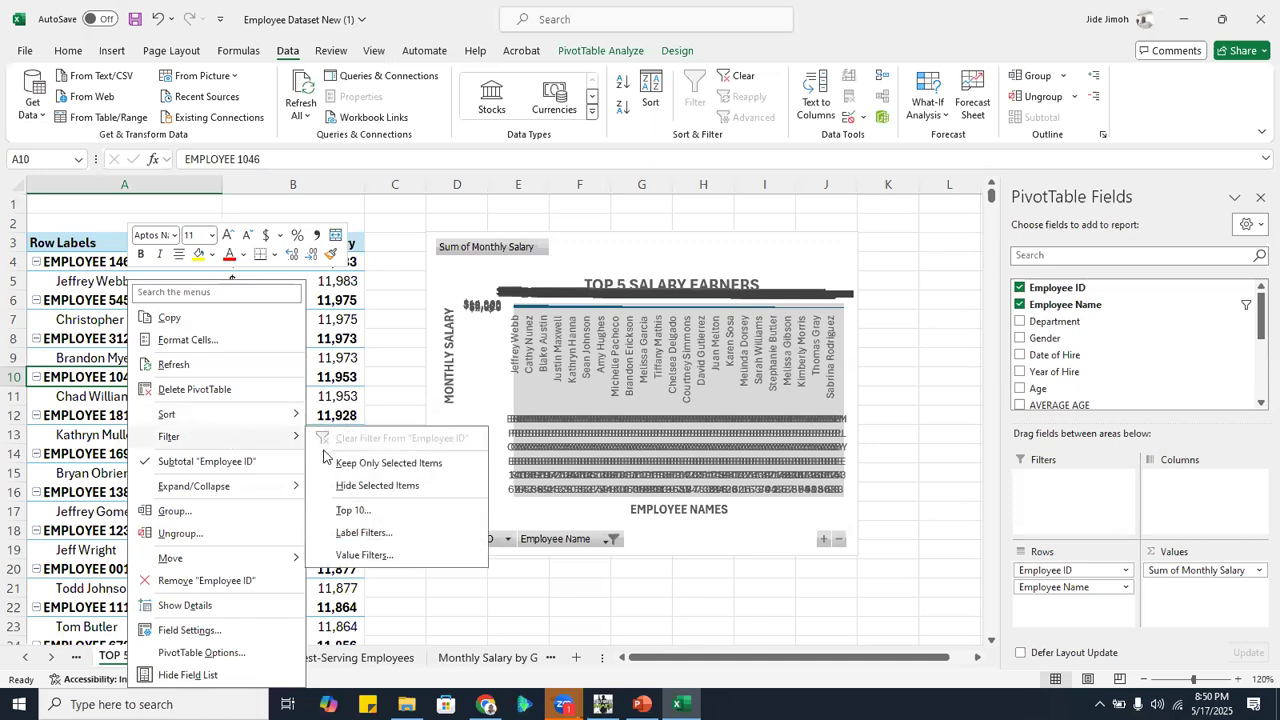
pyautogui.click(368, 511)
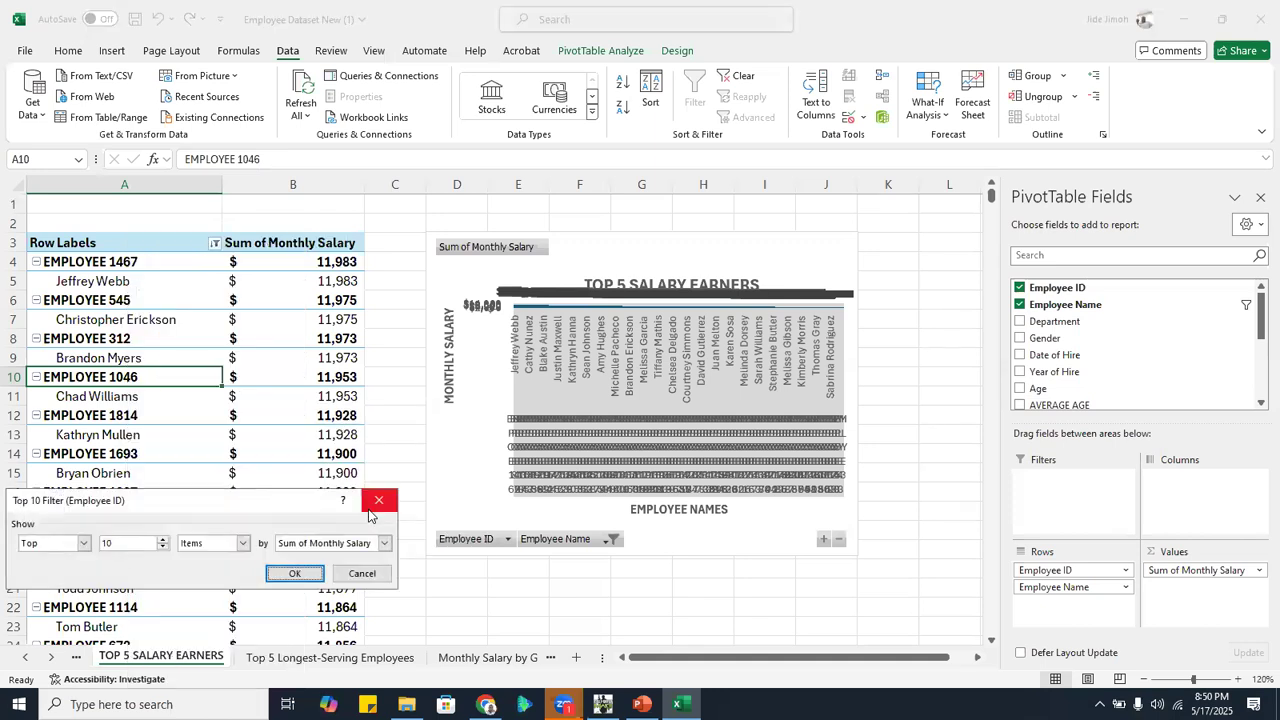
pyautogui.press('Tab')
pyautogui.write('5')
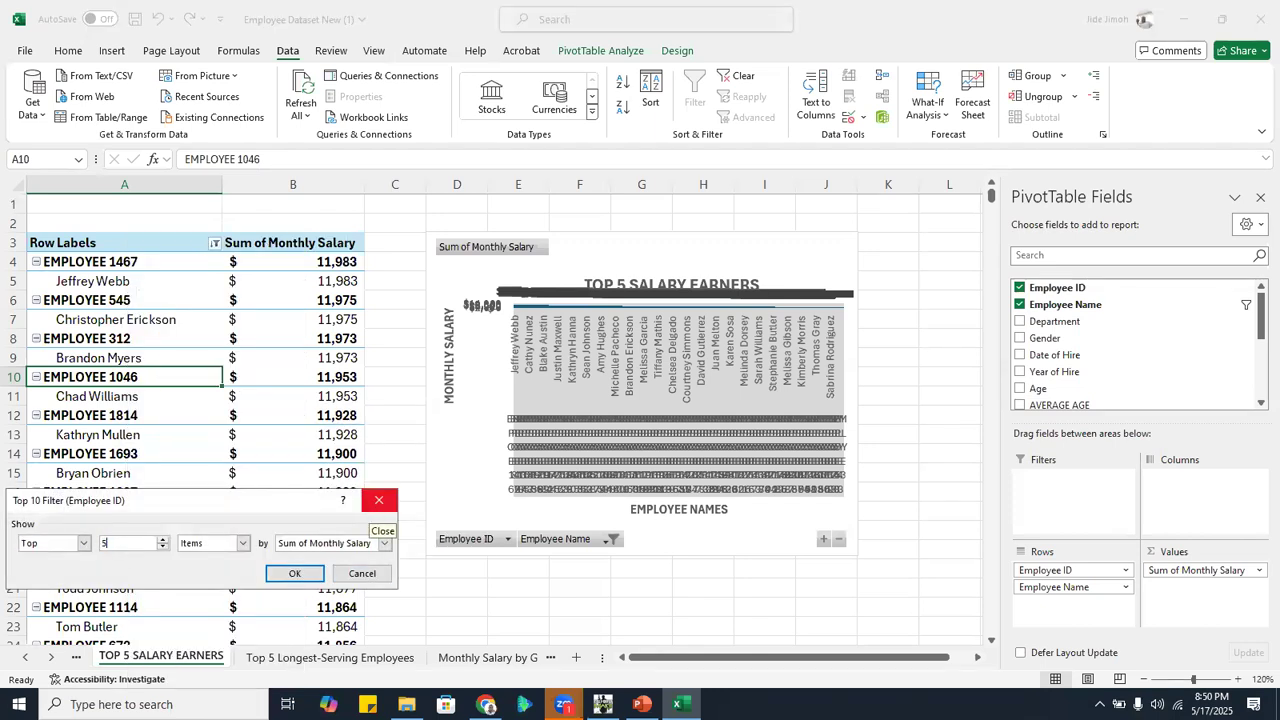
pyautogui.press('Return')
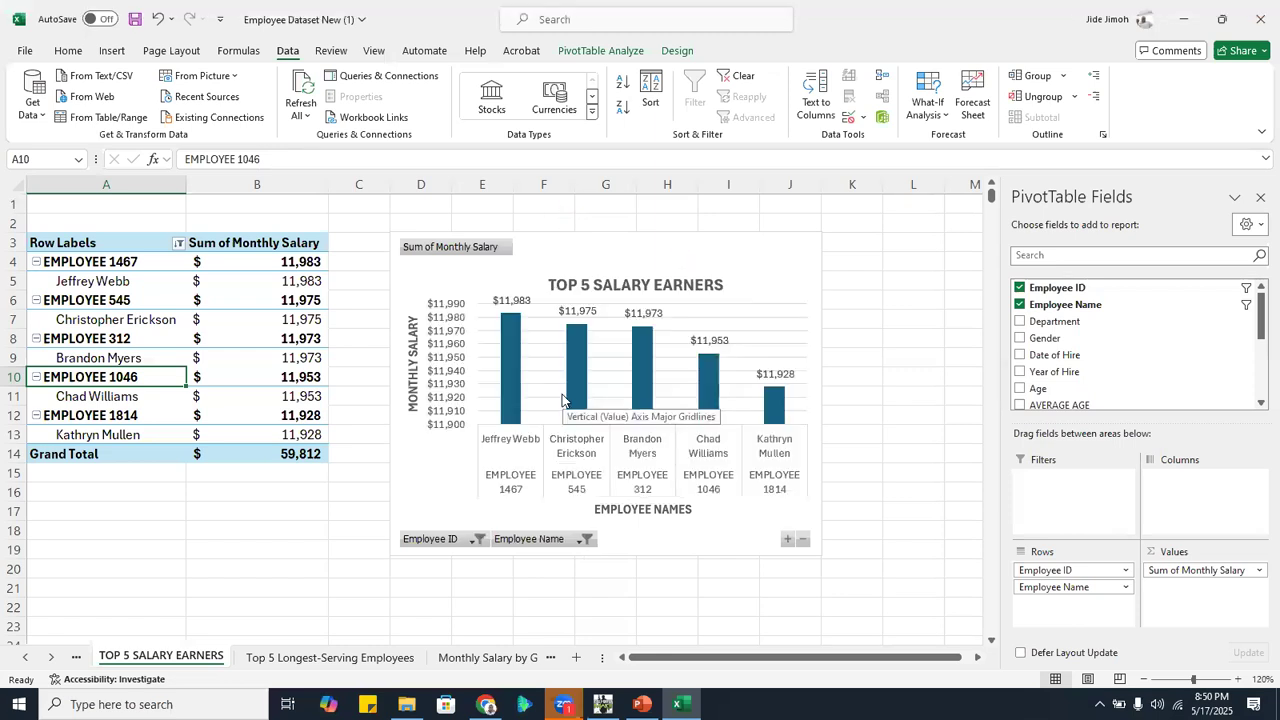
# Enlarge the TOP 5 SALARY EARNERS chart so its employee labels fit, and position it beside the pivot table
pyautogui.click(618, 240)
pyautogui.moveTo(618, 240); pyautogui.dragTo(646, 235)
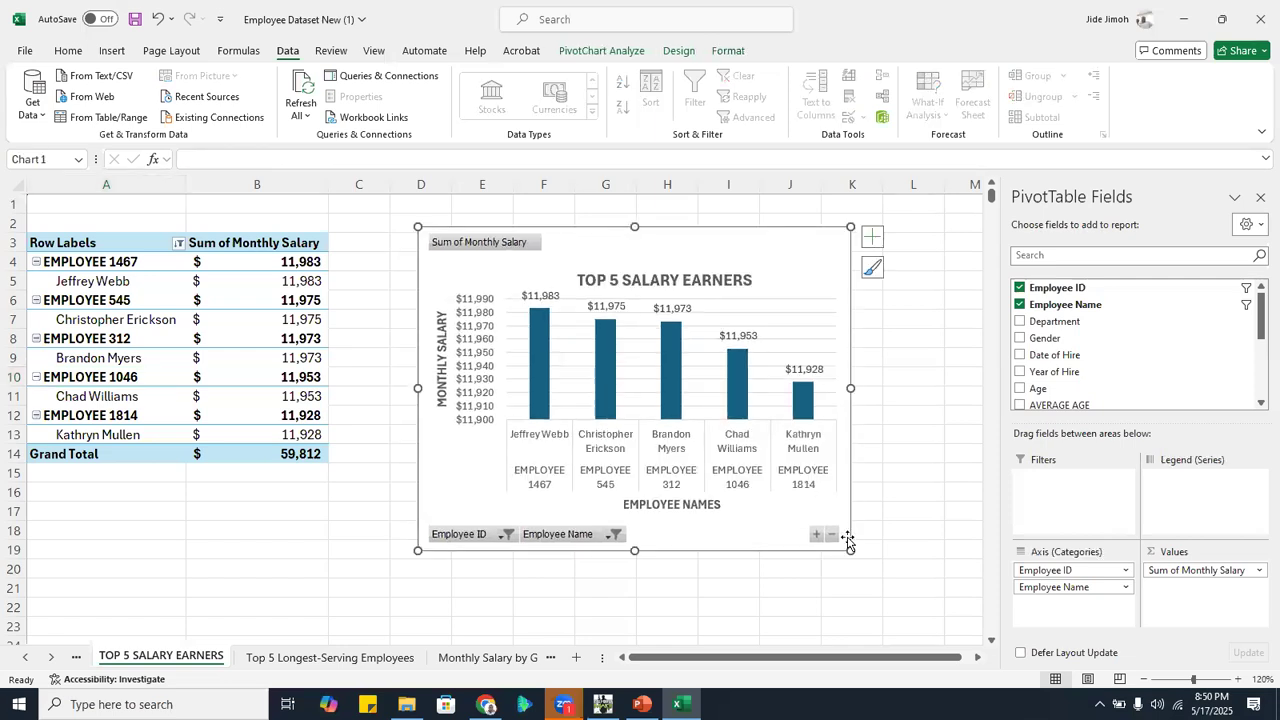
pyautogui.moveTo(850, 551); pyautogui.dragTo(893, 553)
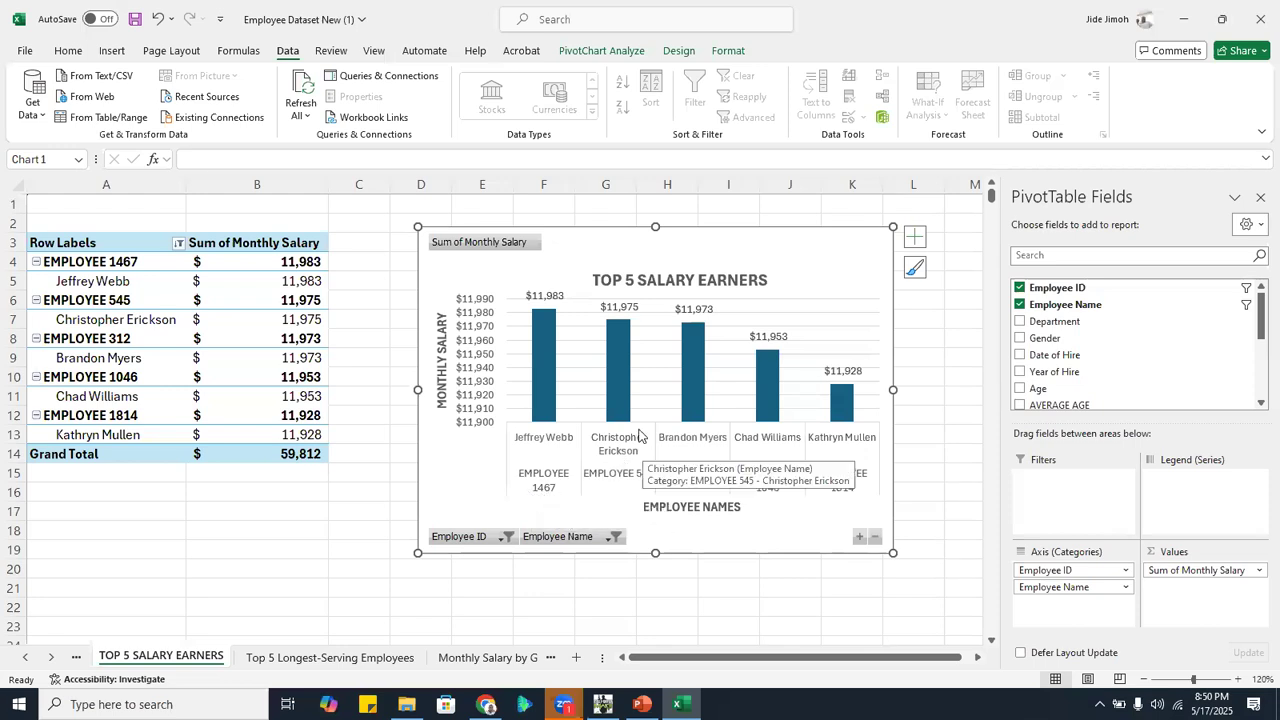
pyautogui.moveTo(737, 251); pyautogui.dragTo(677, 246)
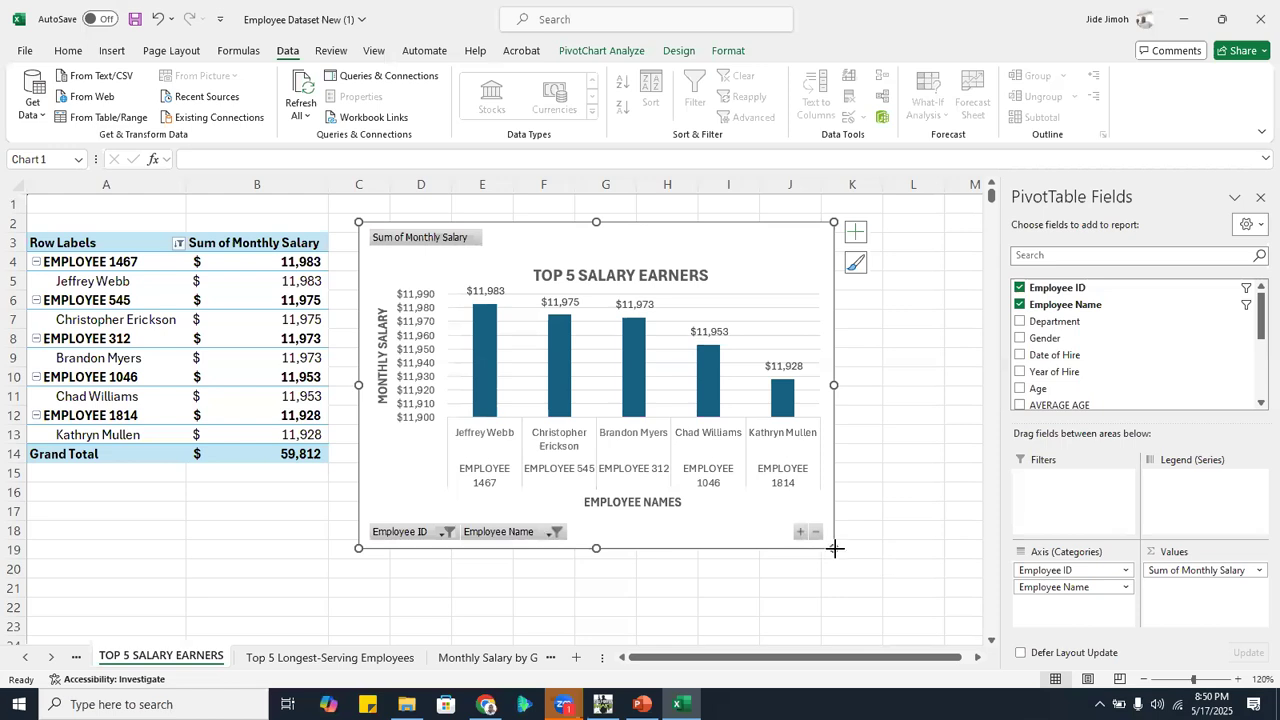
pyautogui.moveTo(834, 548); pyautogui.dragTo(888, 582)
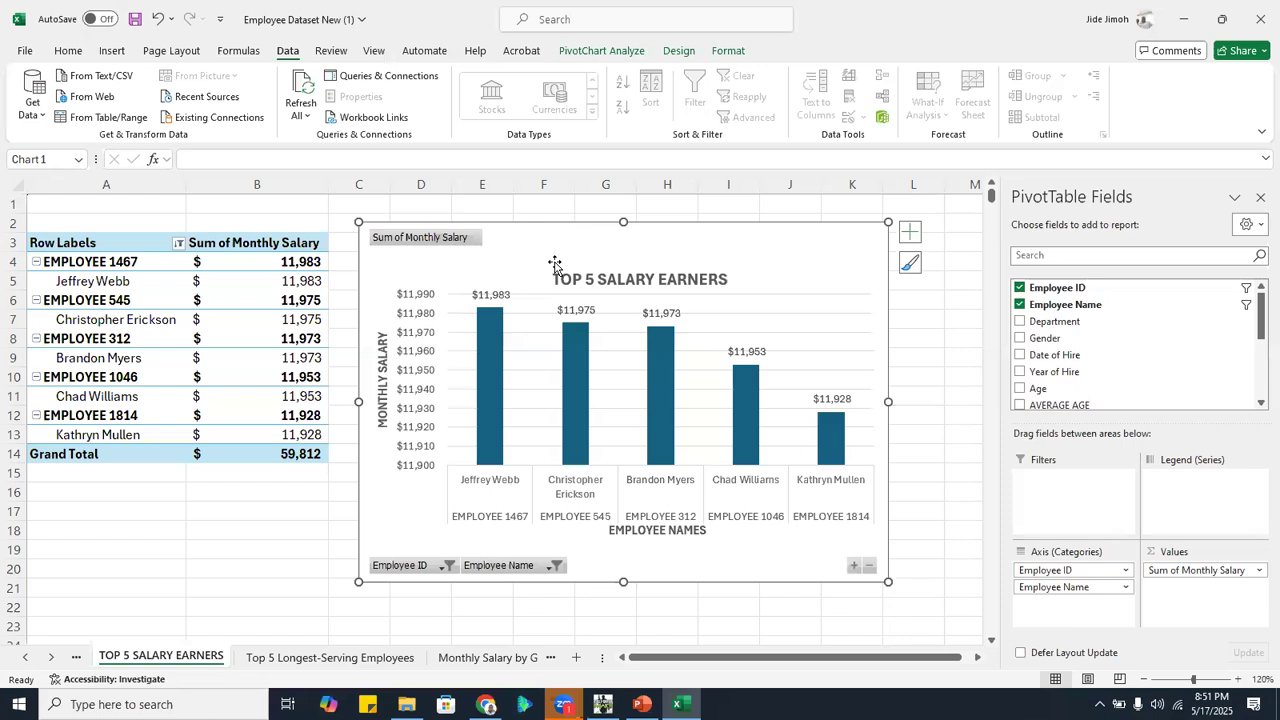
pyautogui.moveTo(586, 243)
pyautogui.mouseDown()
pyautogui.moveTo(677, 249)
pyautogui.moveTo(593, 237)
pyautogui.mouseUp()
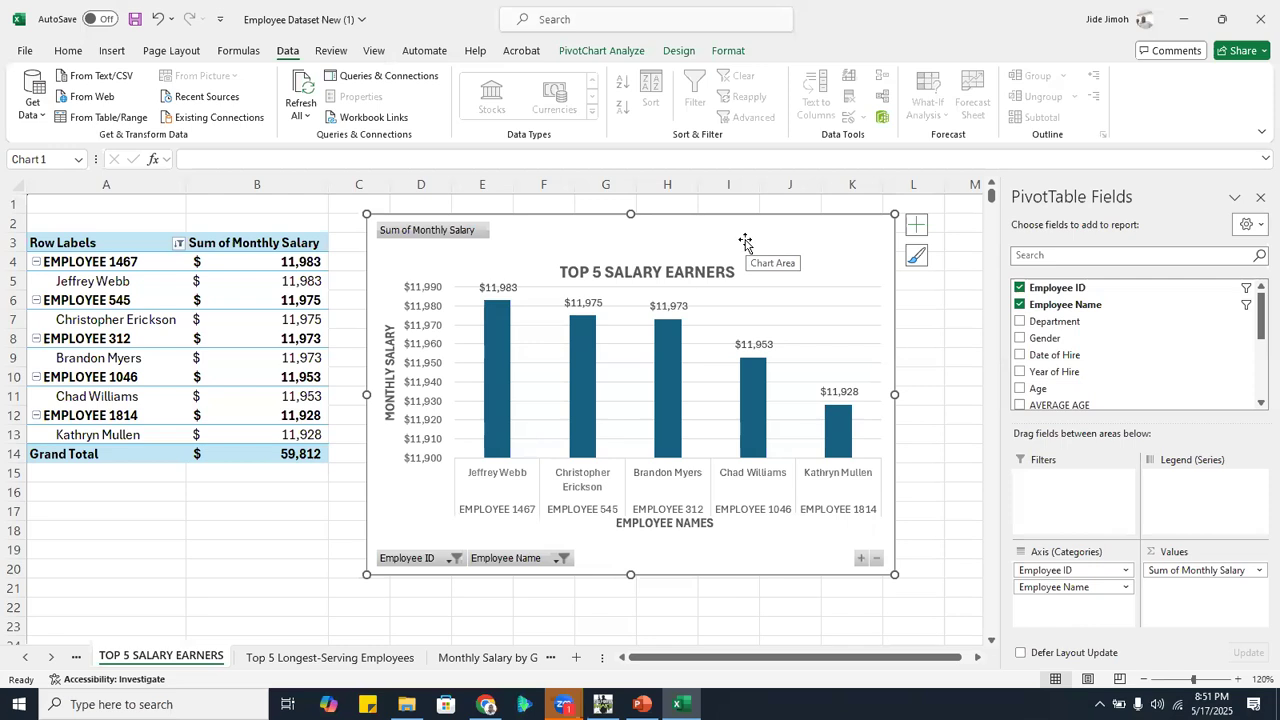
# Go to Sheet1 and add a new blank worksheet after it
pyautogui.click(53, 658)
pyautogui.click(53, 658)
pyautogui.click(53, 658)
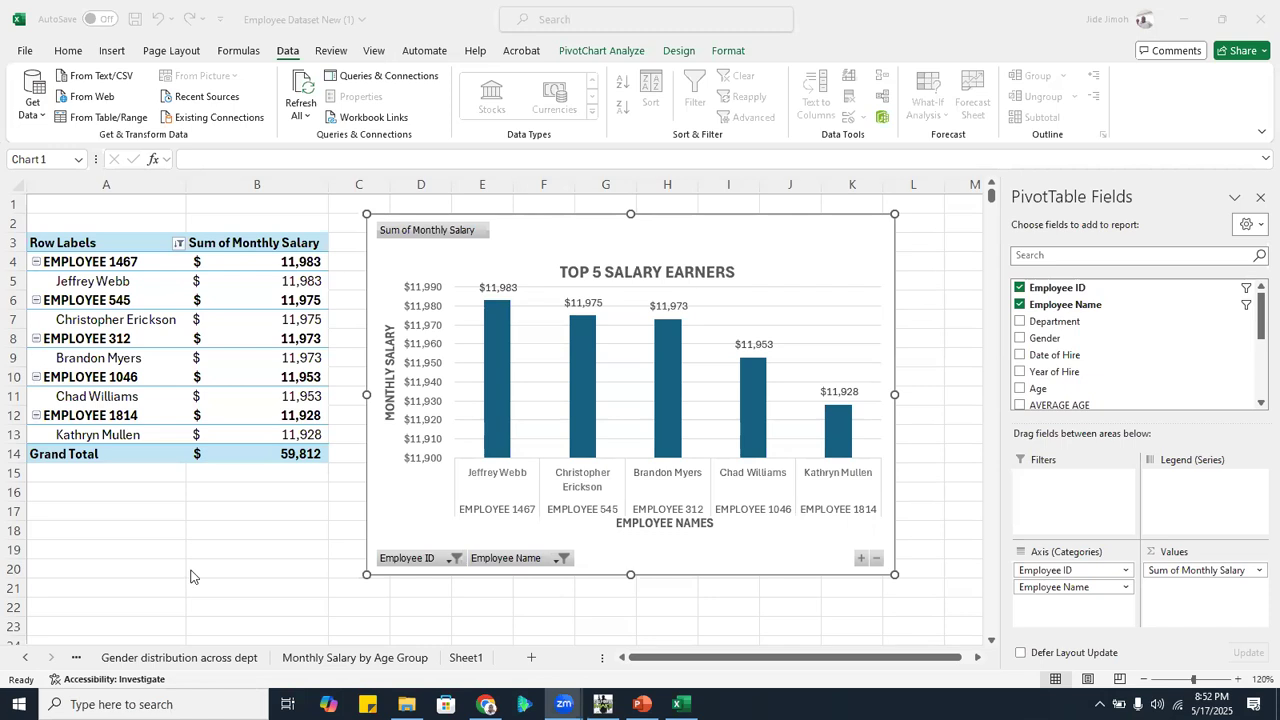
pyautogui.hotkey('ctrl', 'pagedown')
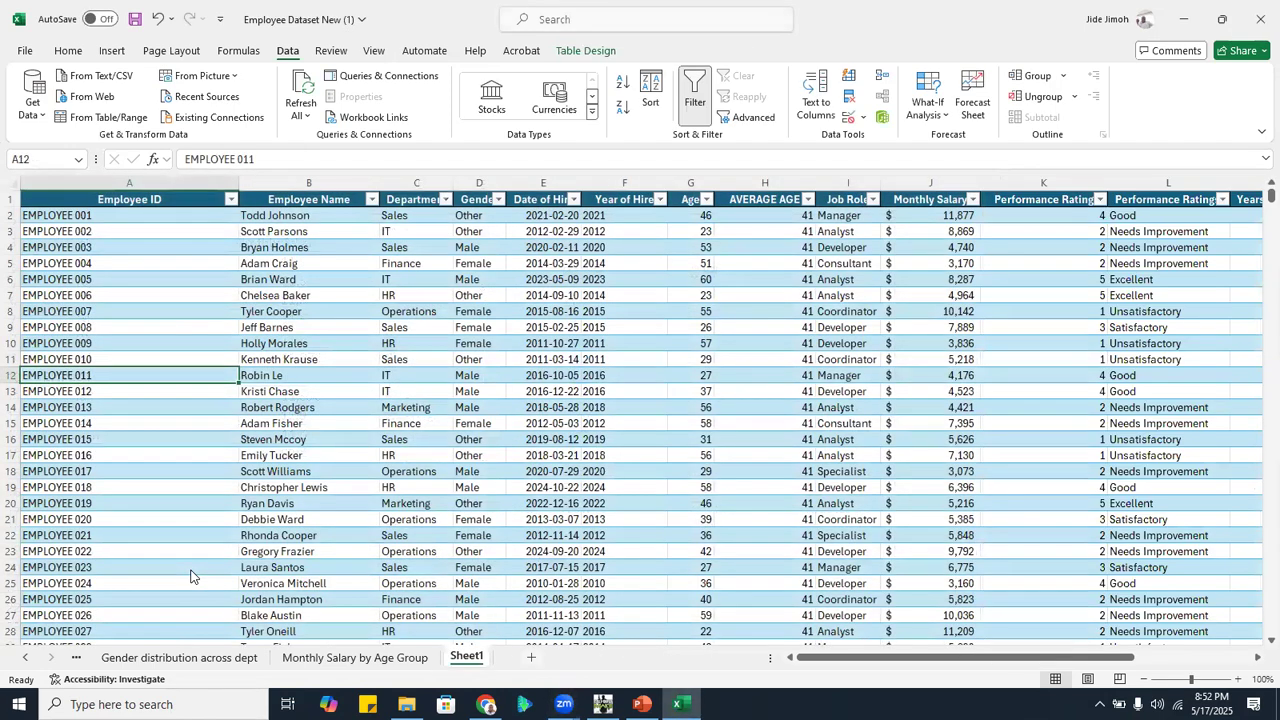
pyautogui.hotkey('shift', 'F11')
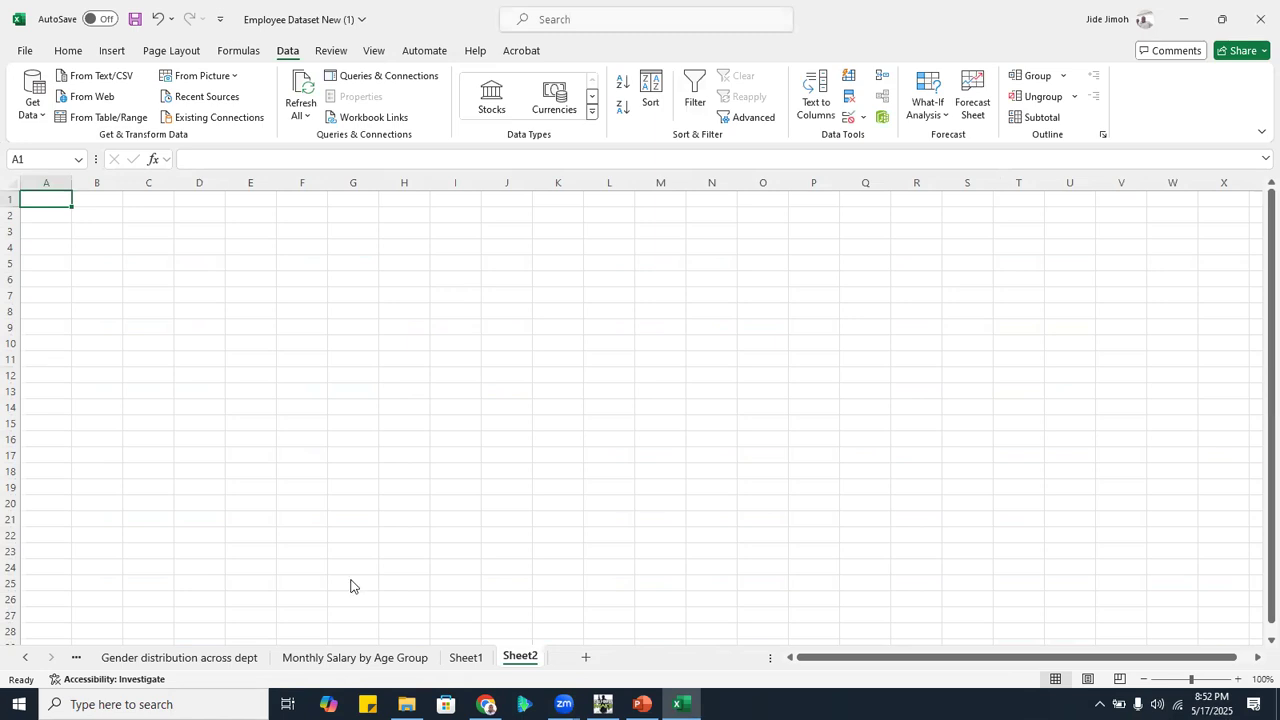
# Open the Adidas US Sales workbook from the Datasets folder, review its Dashboard sheet as a layout example, and close the workbook
pyautogui.click(406, 704)
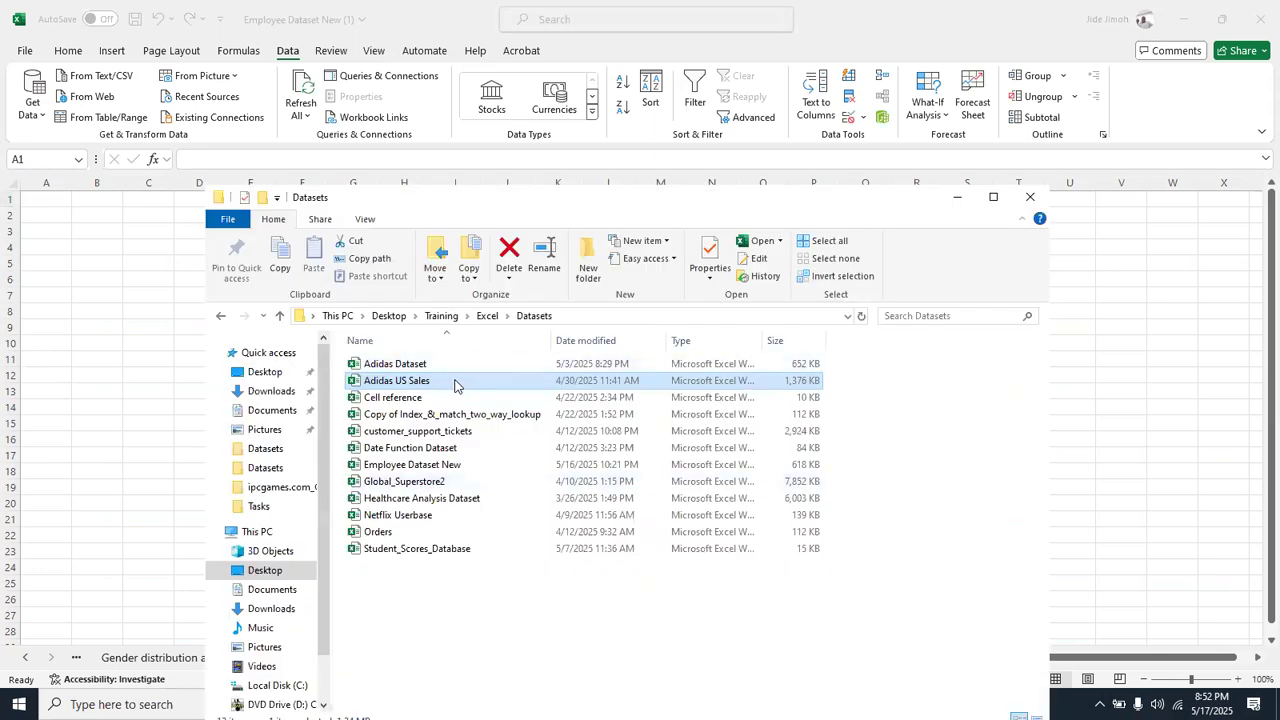
pyautogui.click(453, 380)
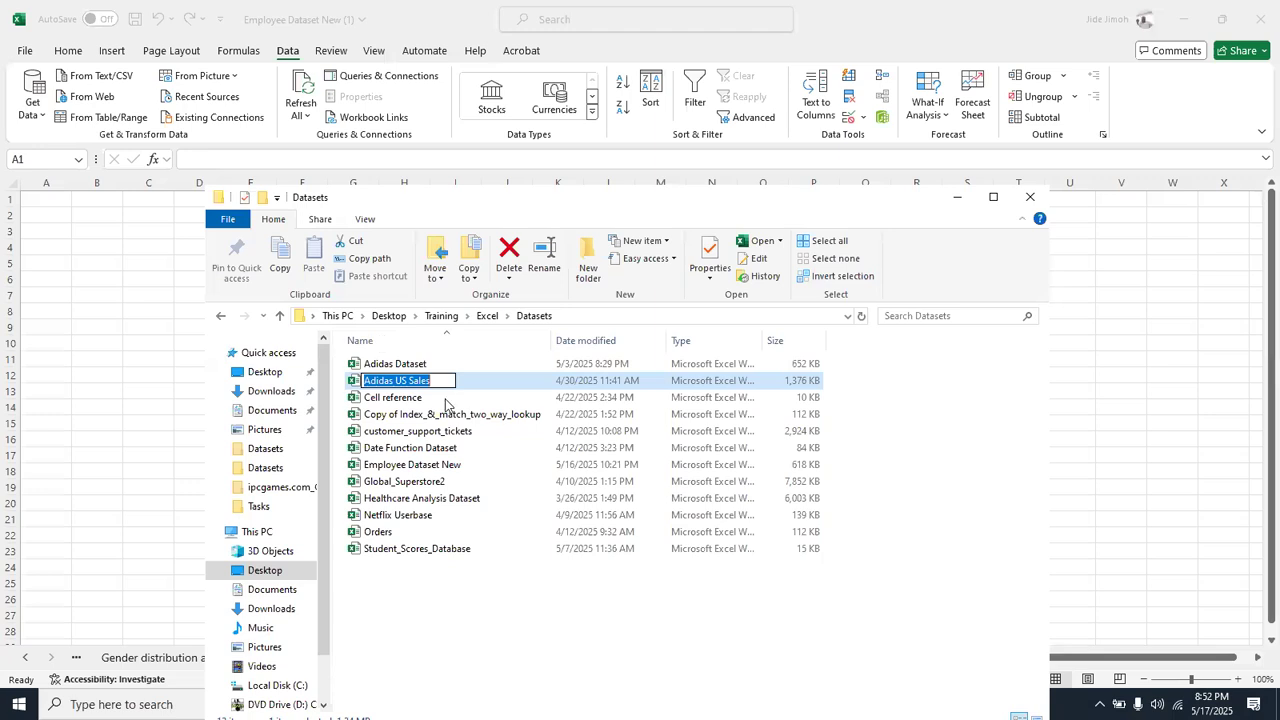
pyautogui.click(450, 402)
pyautogui.click(450, 382)
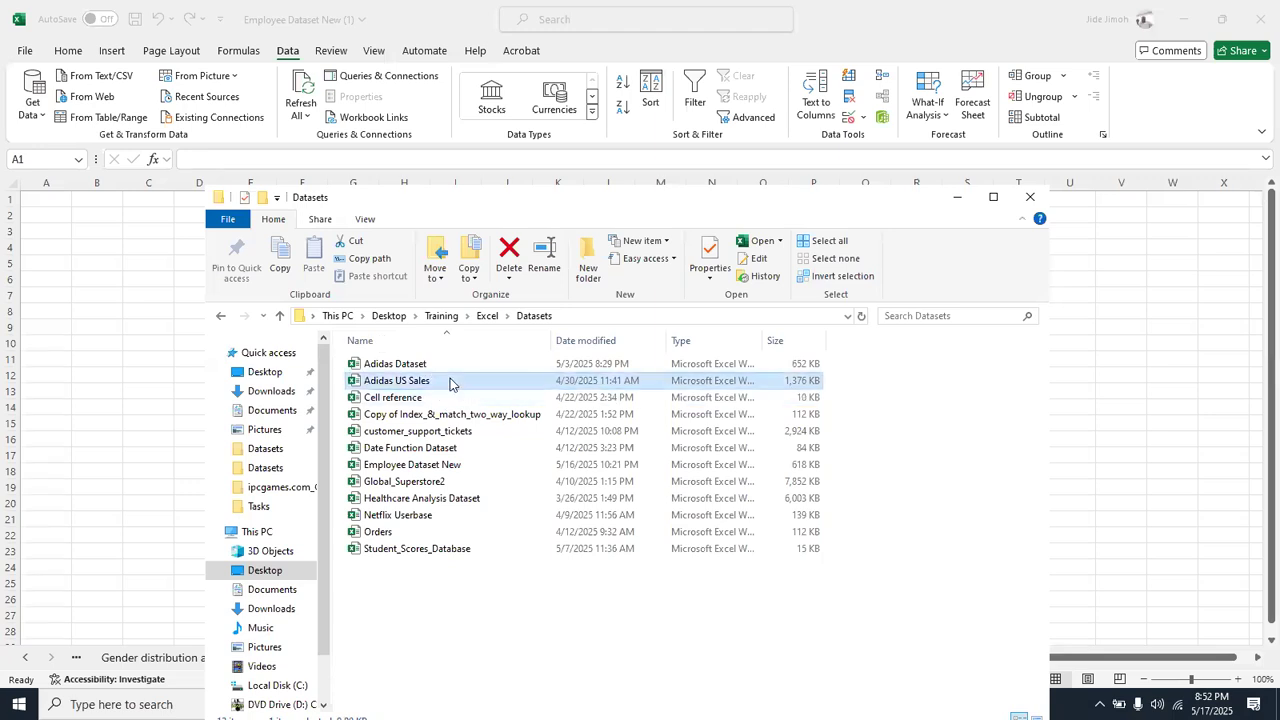
pyautogui.doubleClick(450, 382)
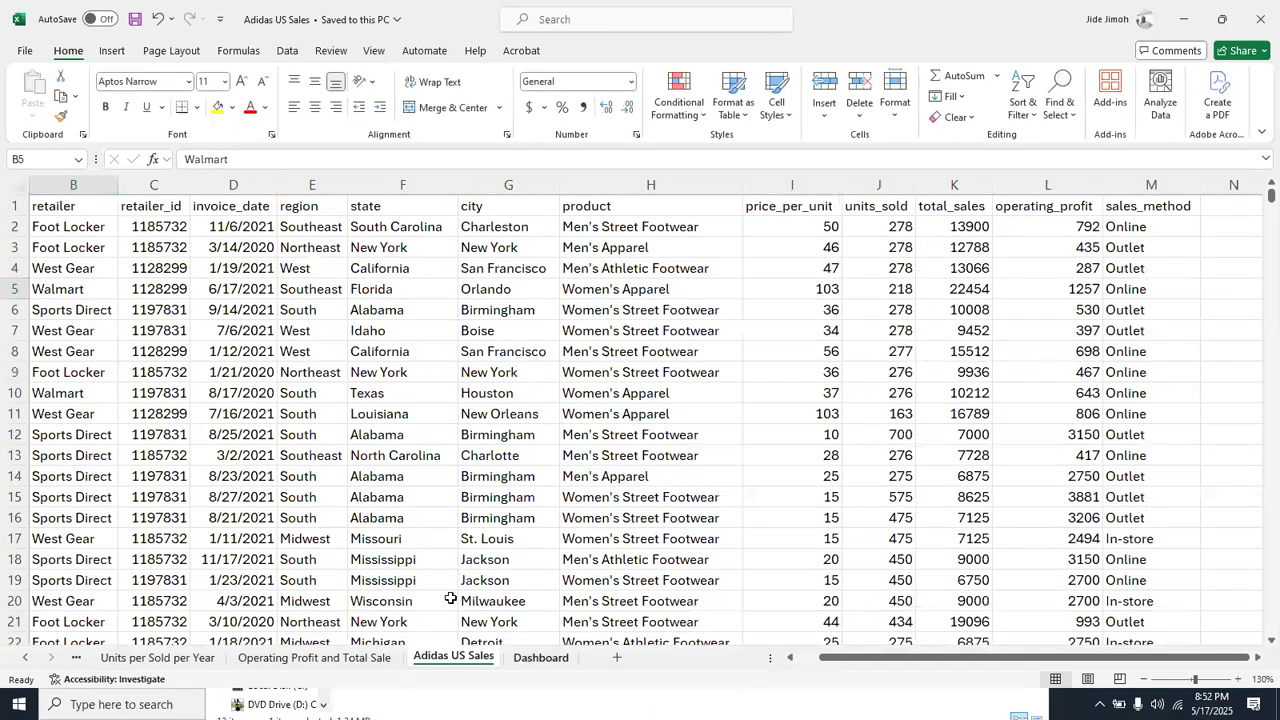
pyautogui.hotkey('ctrl', 'pagedown')
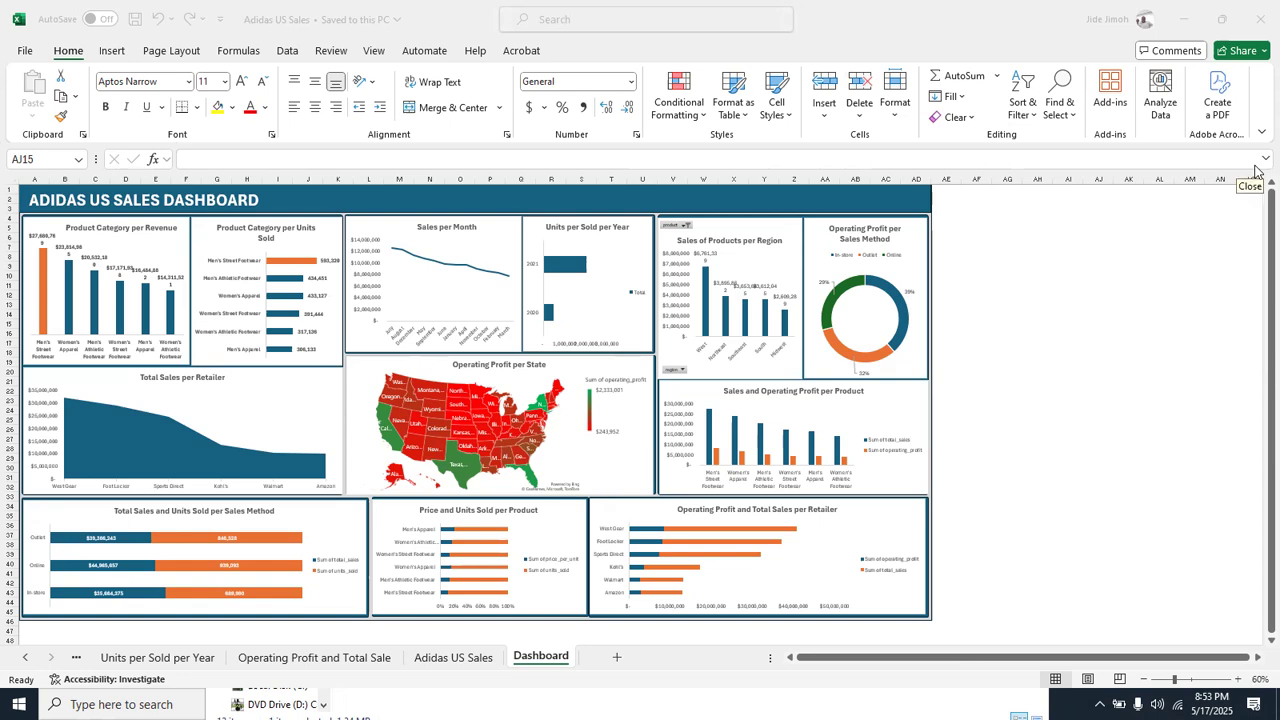
pyautogui.click(1262, 15)
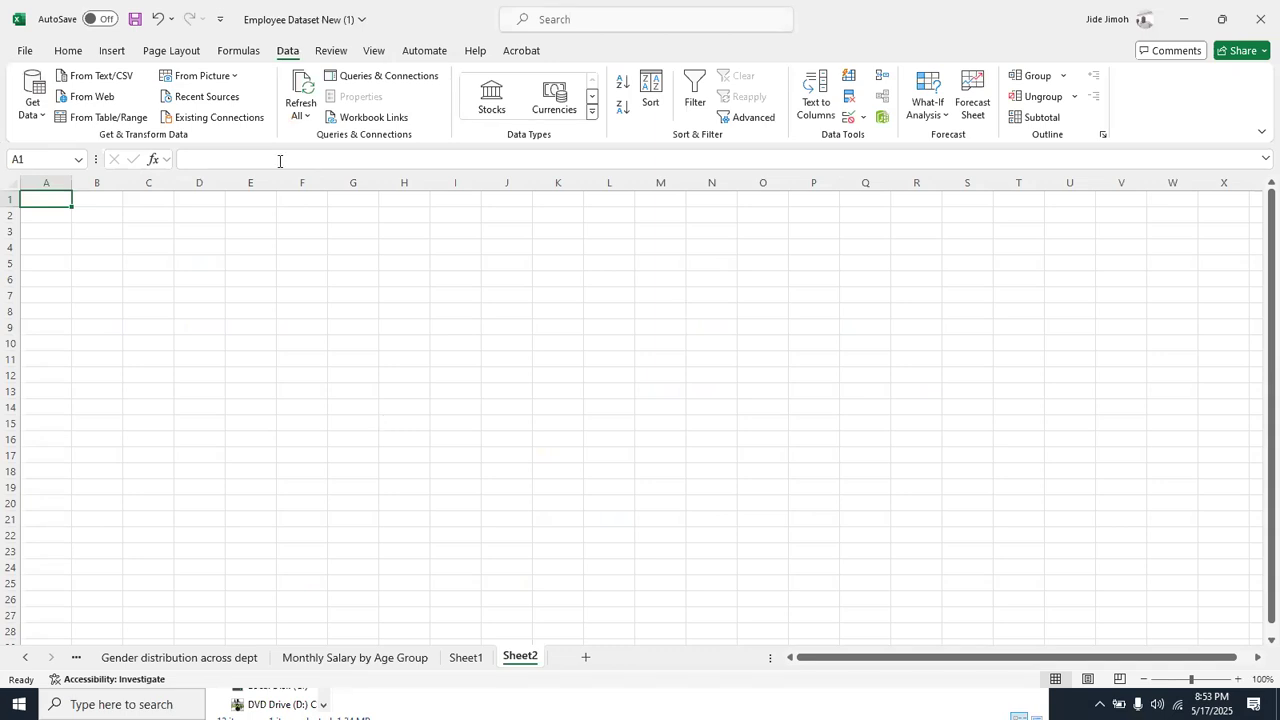
# Draw a rectangle with one rounded corner on Sheet2, about 3.01" high and 6.28" wide
pyautogui.click(112, 52)
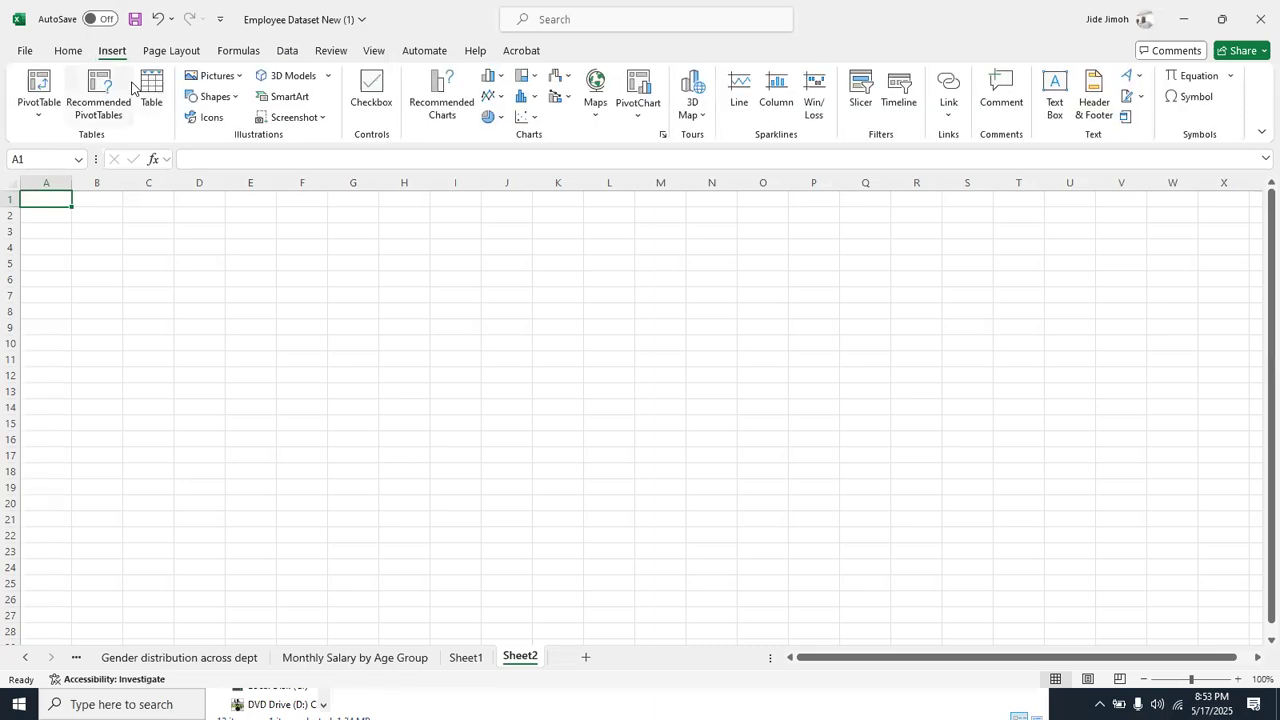
pyautogui.click(226, 98)
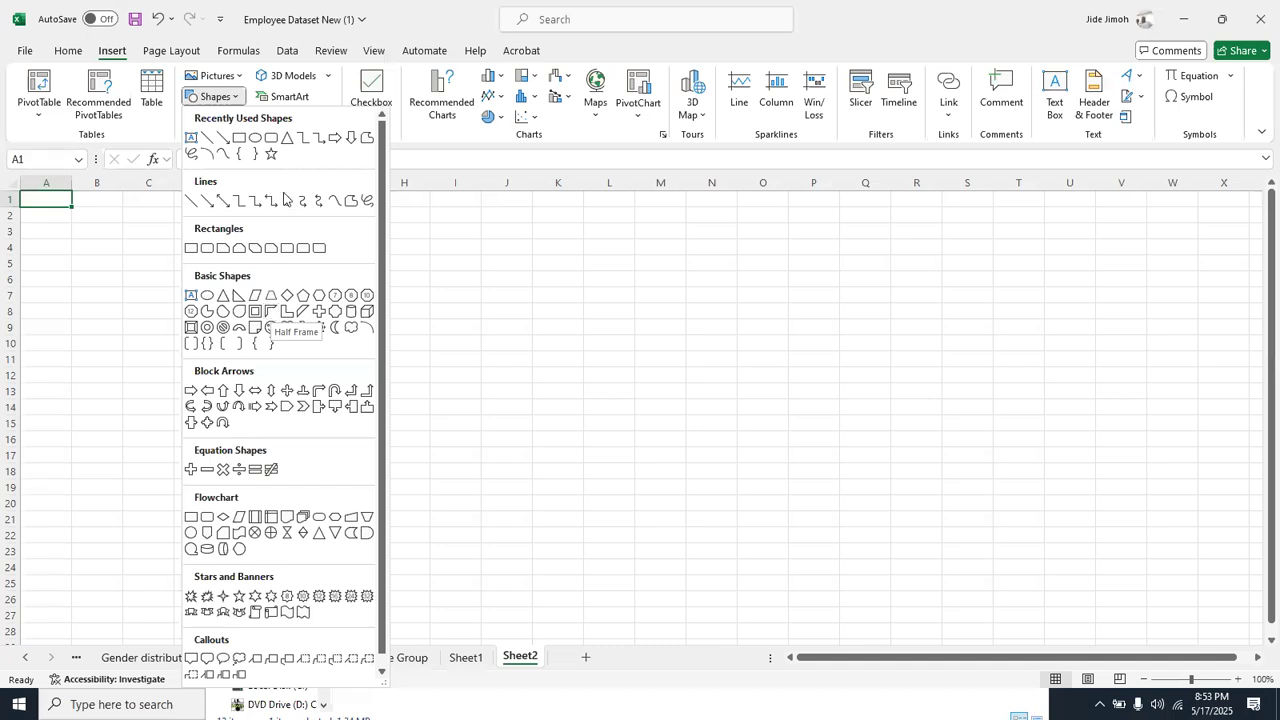
pyautogui.click(286, 248)
pyautogui.moveTo(204, 233); pyautogui.dragTo(688, 465)
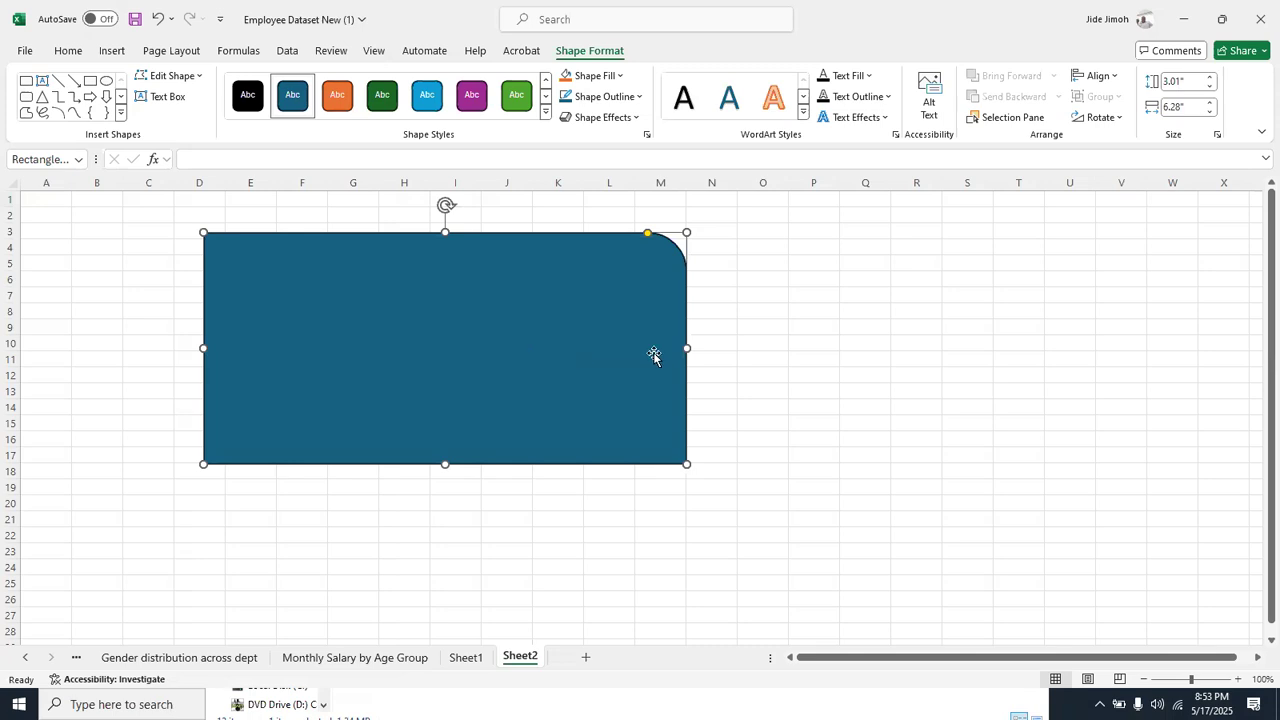
# Narrow the rounded-corner rectangle to about 3.99" wide and move it to roughly columns F to L, rows 6 to 20
pyautogui.moveTo(690, 348); pyautogui.dragTo(511, 348)
pyautogui.moveTo(377, 300); pyautogui.dragTo(582, 333)
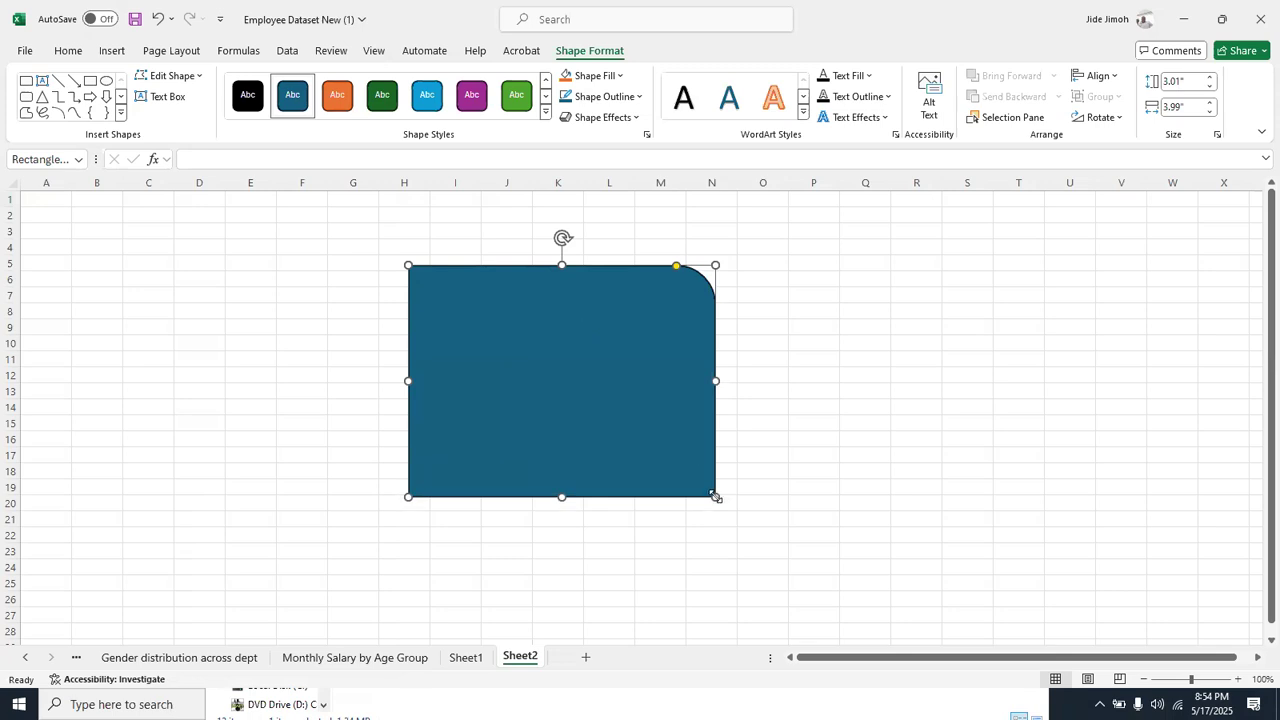
pyautogui.moveTo(583, 360); pyautogui.dragTo(479, 369)
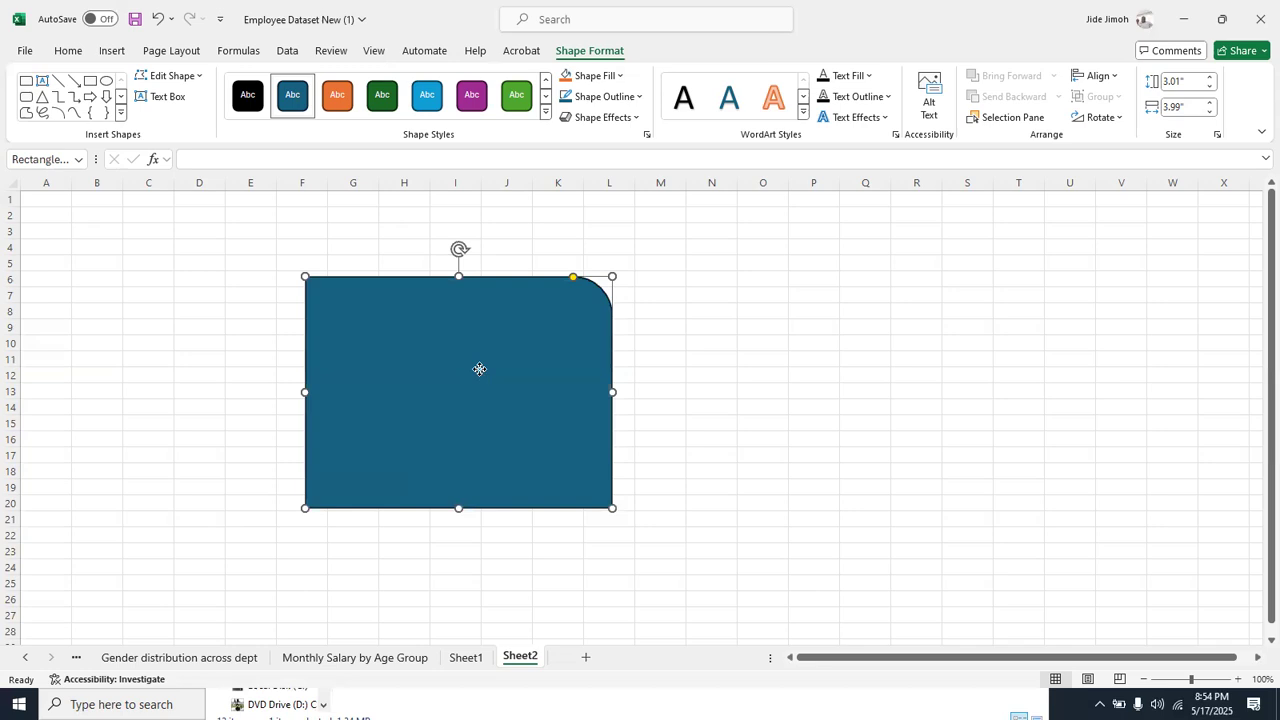
# Draw a small rounded rectangle about 0.77" high and 1.33" wide and place it around columns M to O, rows 3 to 6
pyautogui.click(113, 52)
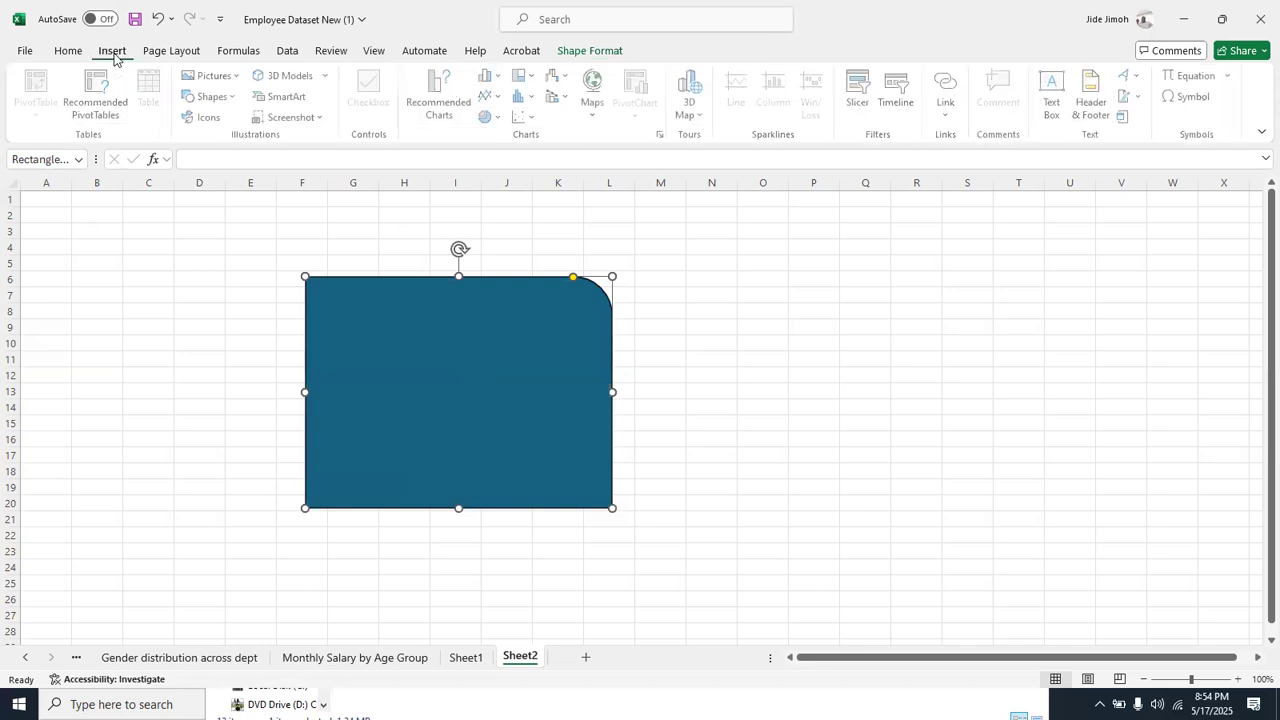
pyautogui.click(213, 96)
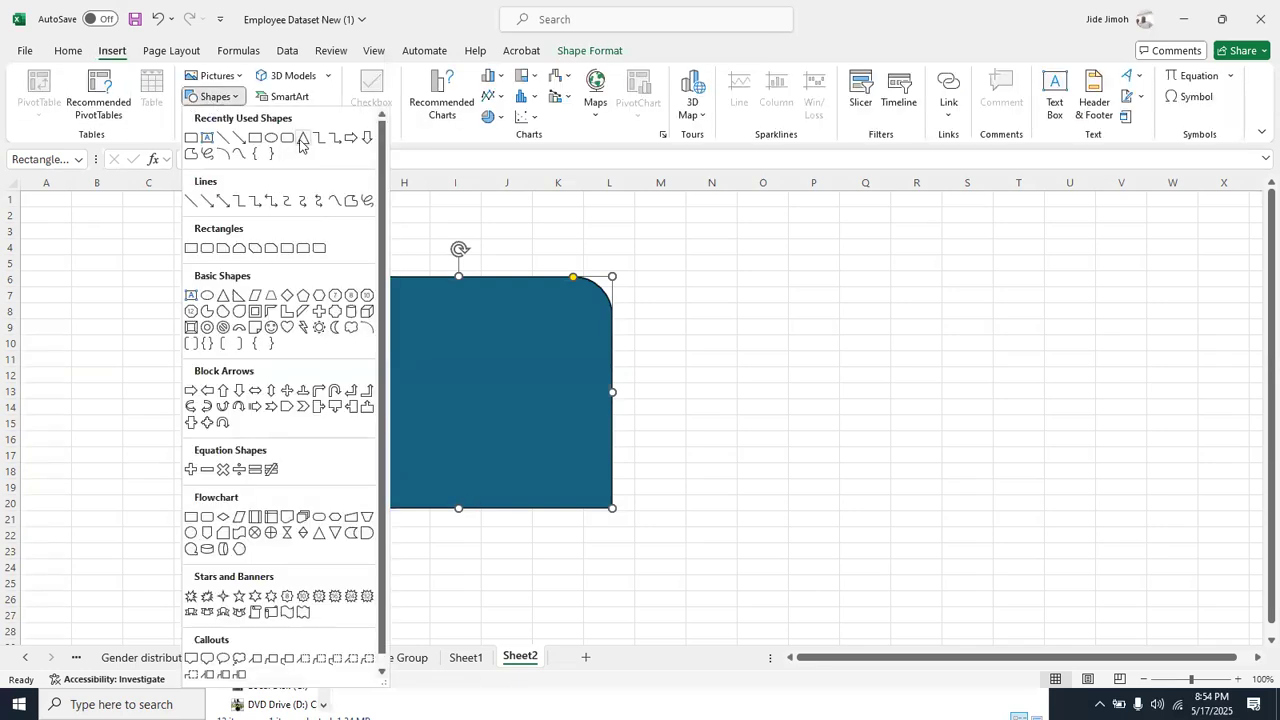
pyautogui.click(287, 137)
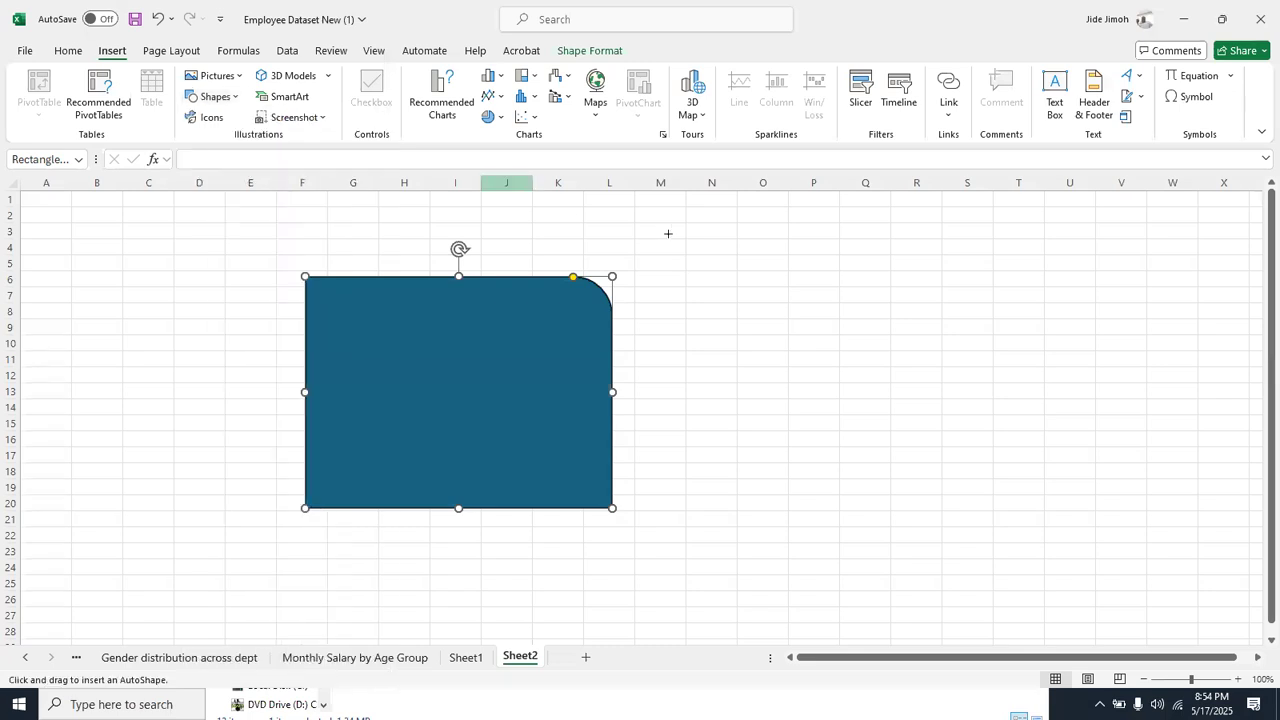
pyautogui.moveTo(615, 219); pyautogui.dragTo(717, 279)
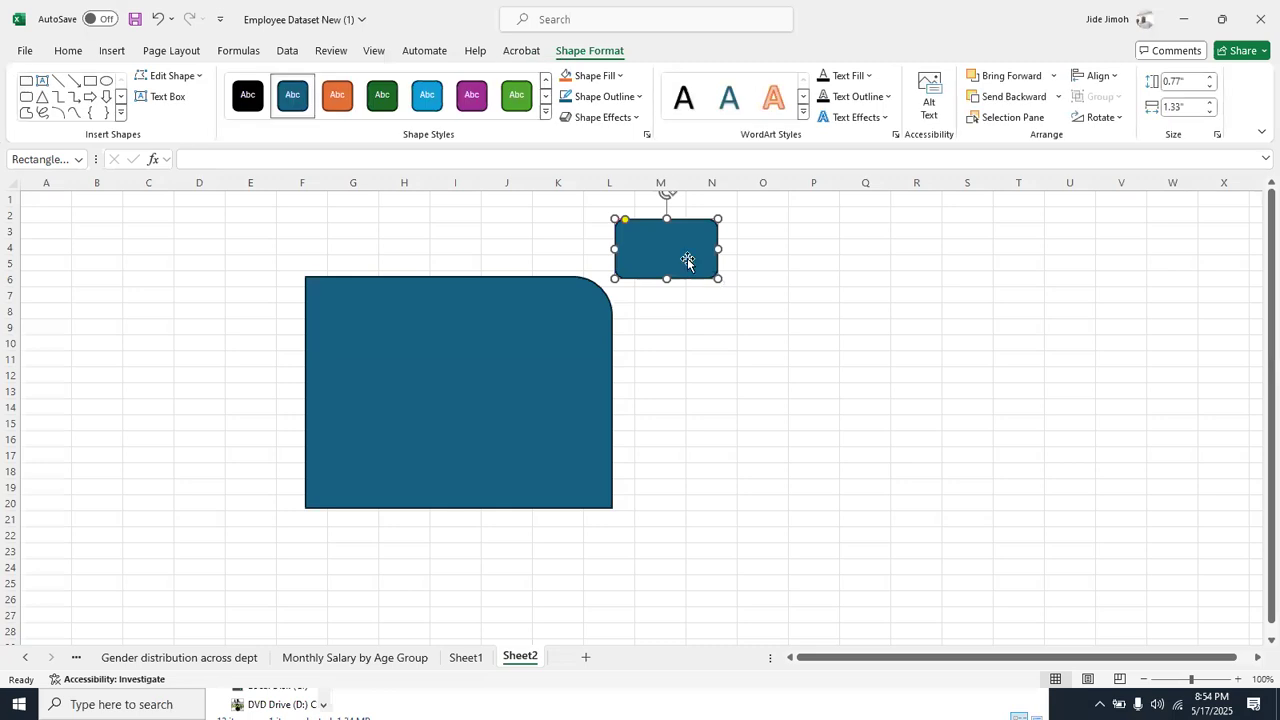
pyautogui.moveTo(667, 244); pyautogui.dragTo(701, 258)
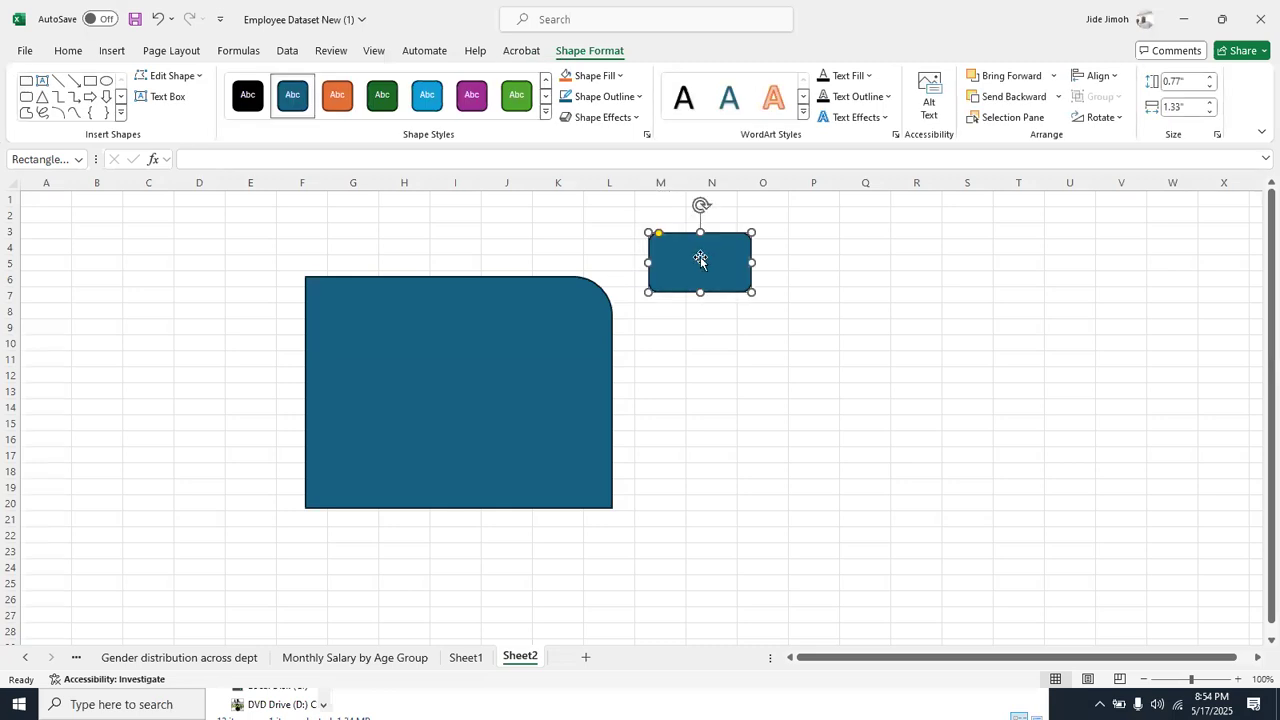
# Shift the large rounded-corner rectangle to columns E to K and stretch the small rounded rectangle to about 1.82" high
pyautogui.click(463, 365)
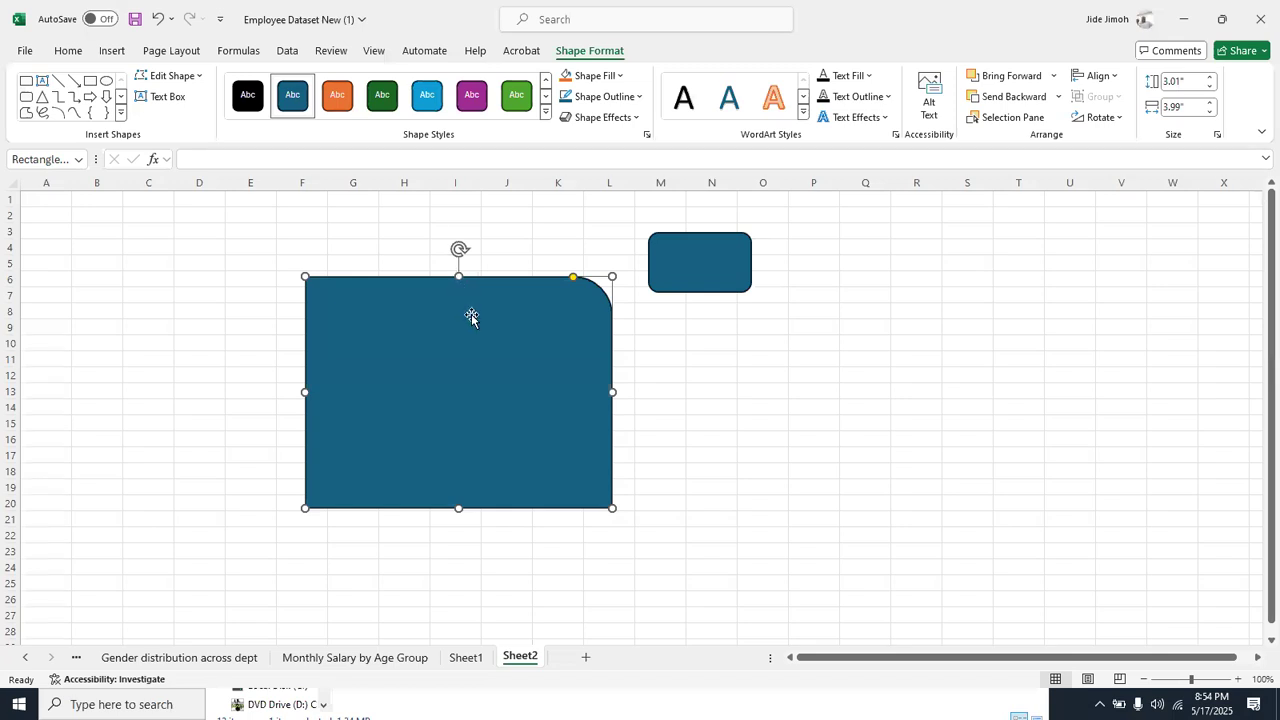
pyautogui.moveTo(471, 316); pyautogui.dragTo(424, 316)
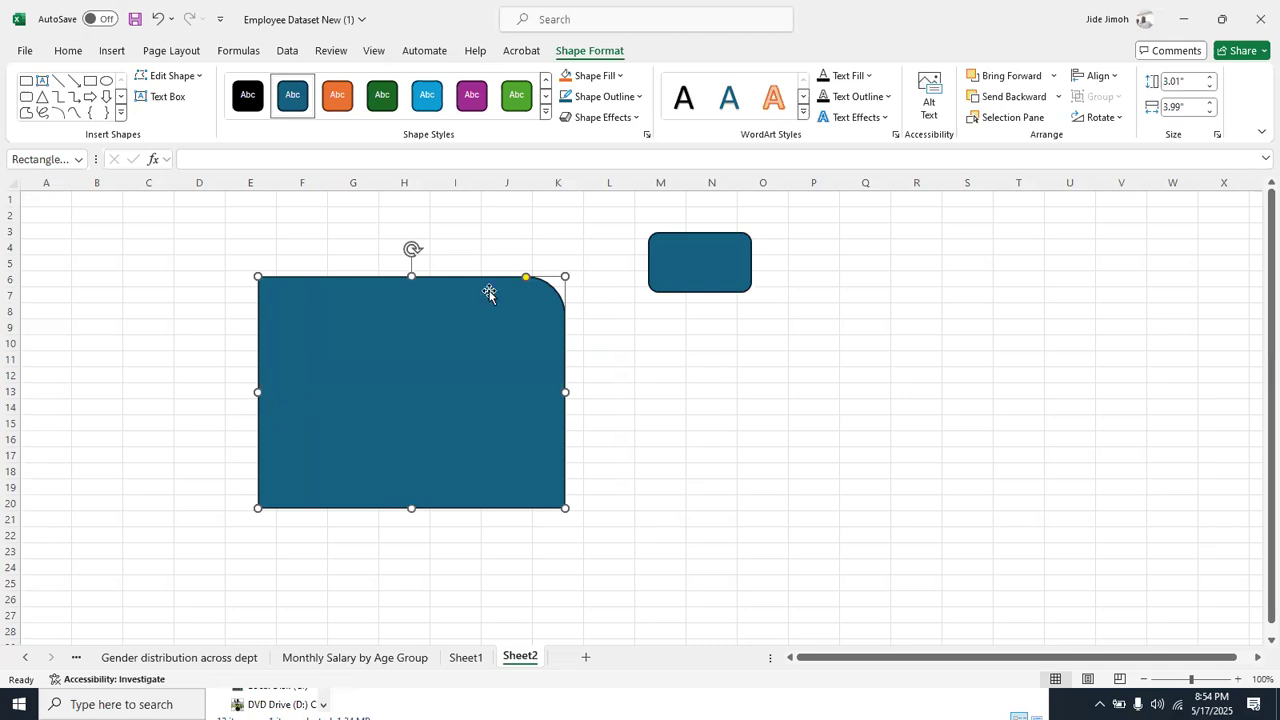
pyautogui.click(696, 261)
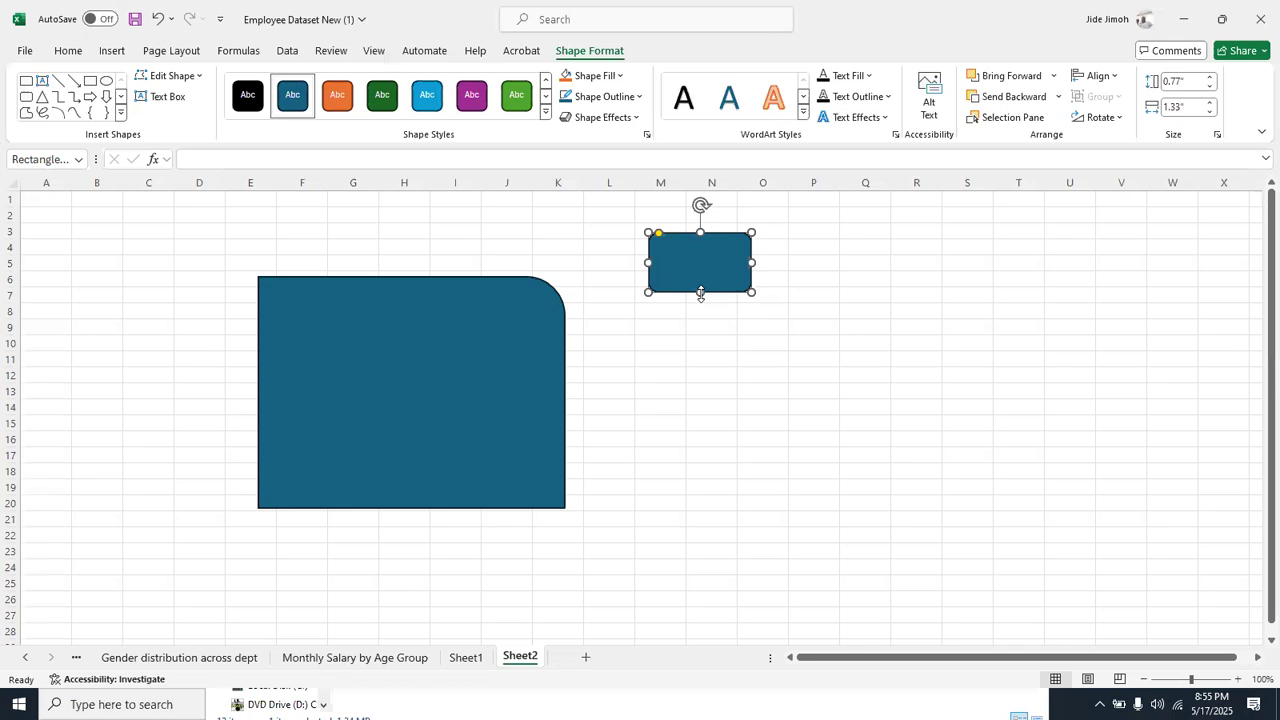
pyautogui.moveTo(701, 293); pyautogui.dragTo(711, 372)
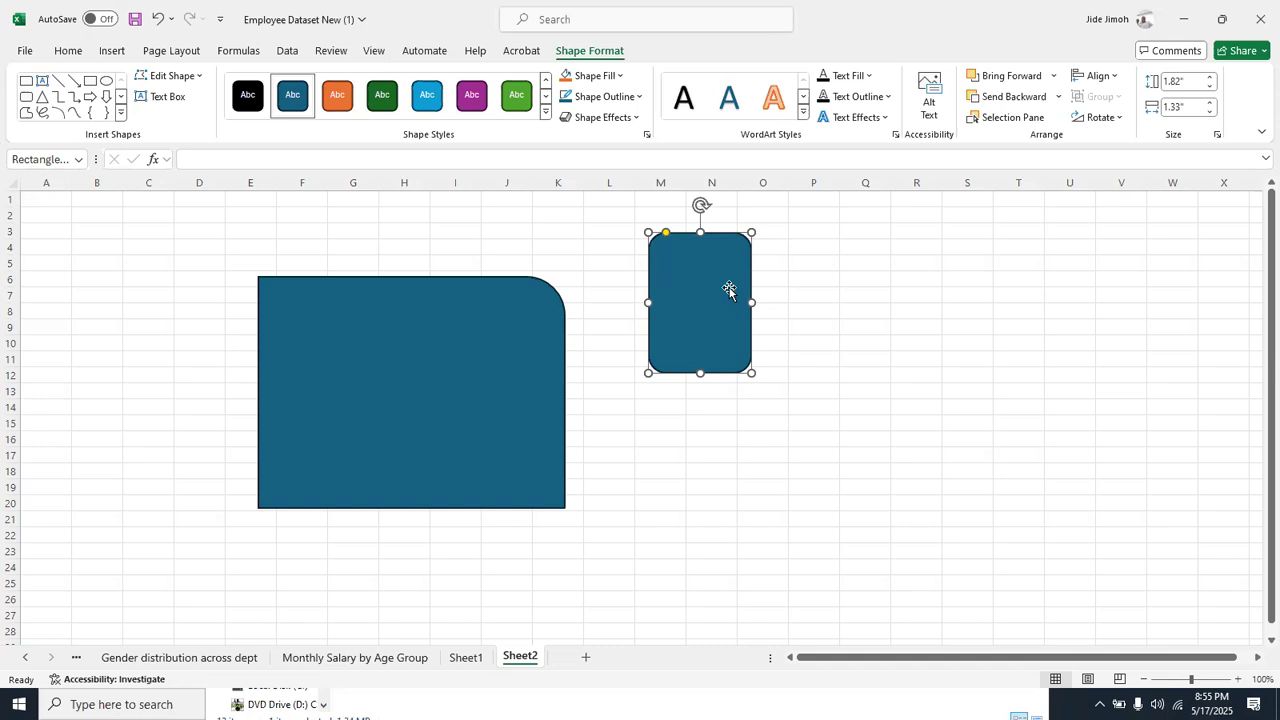
pyautogui.click(447, 389)
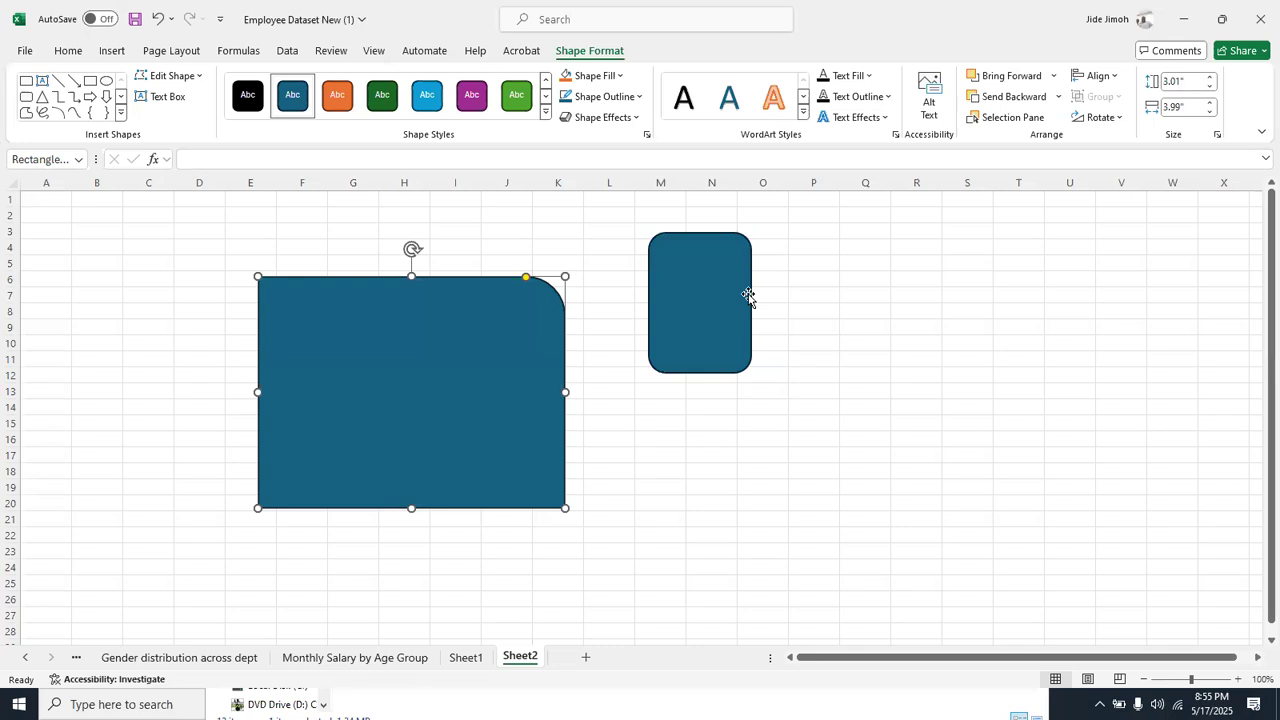
pyautogui.scroll(-1, 748, 296)
pyautogui.scroll(1, 748, 296)
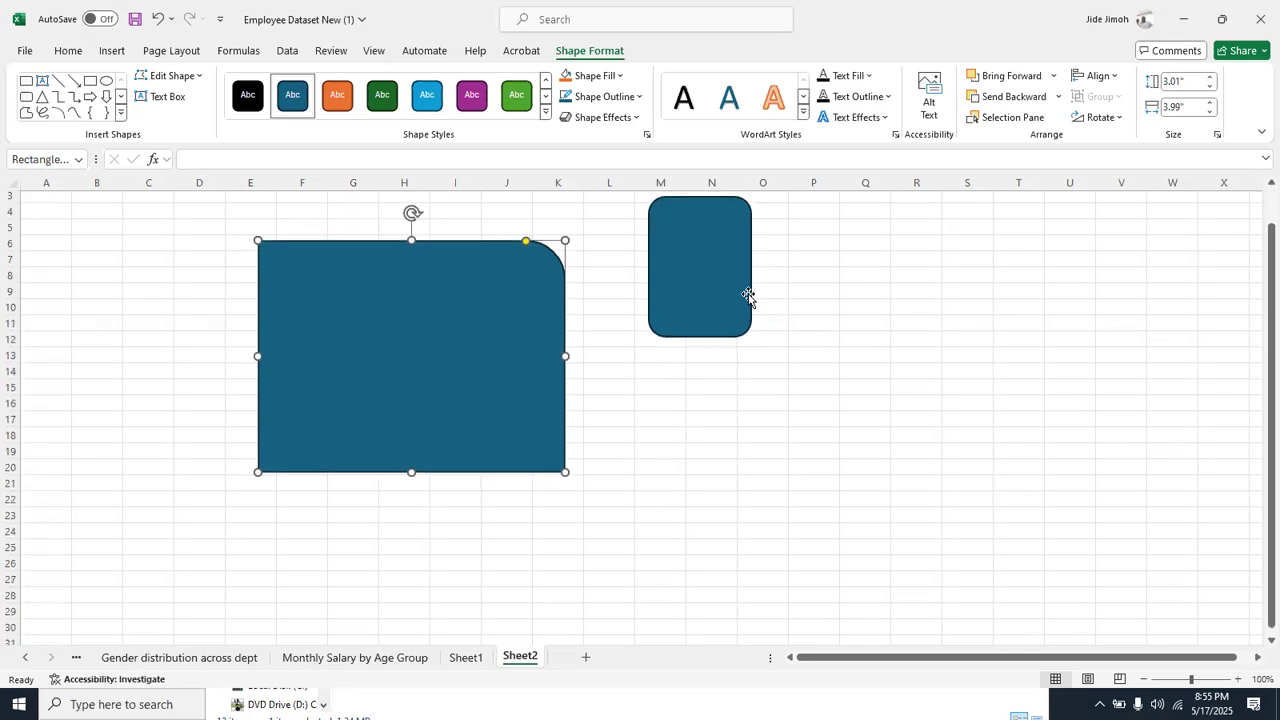
pyautogui.scroll(1, 748, 296)
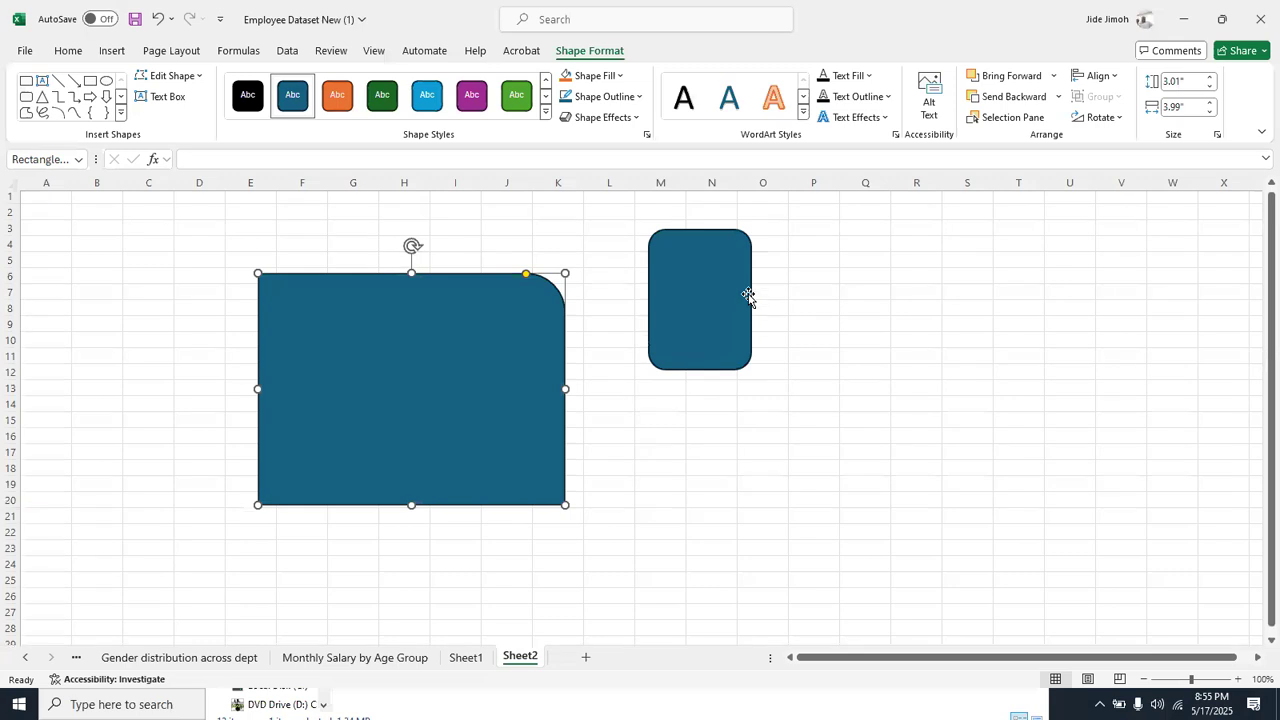
pyautogui.hotkey('alt', 'Tab')
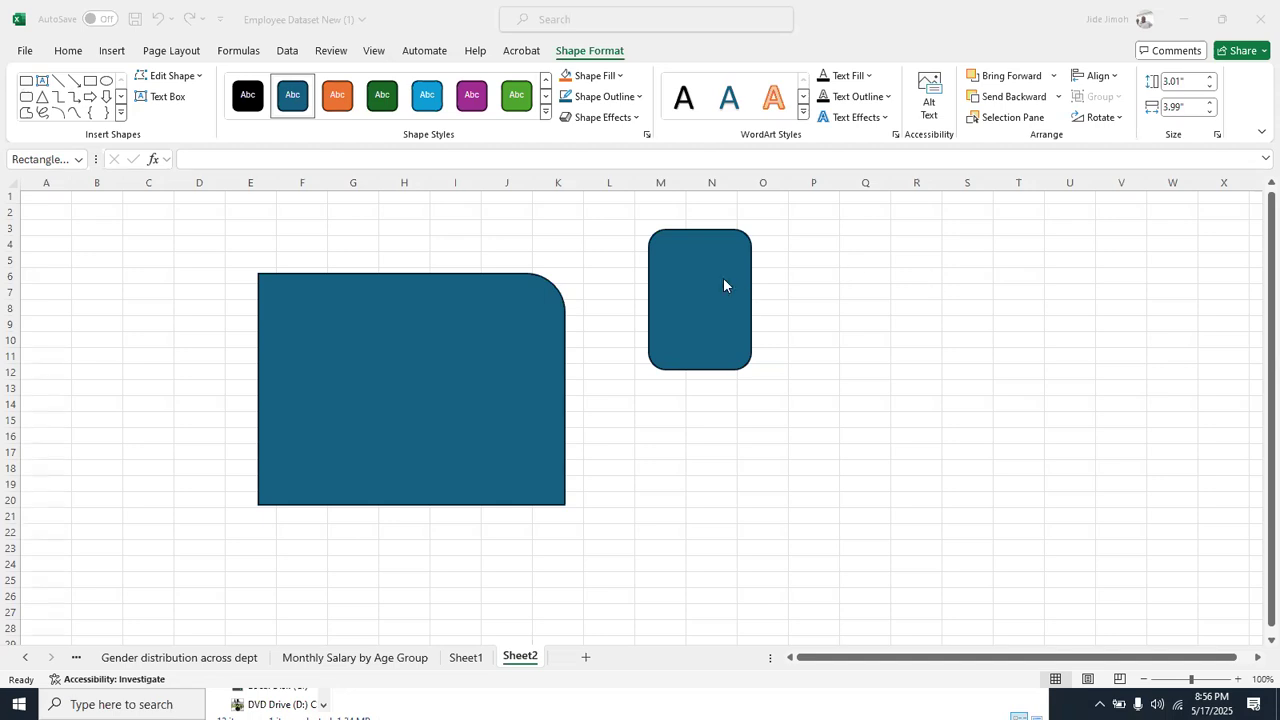
# Delete both the large rounded-corner rectangle and the small rounded rectangle from Sheet2
pyautogui.click(723, 280)
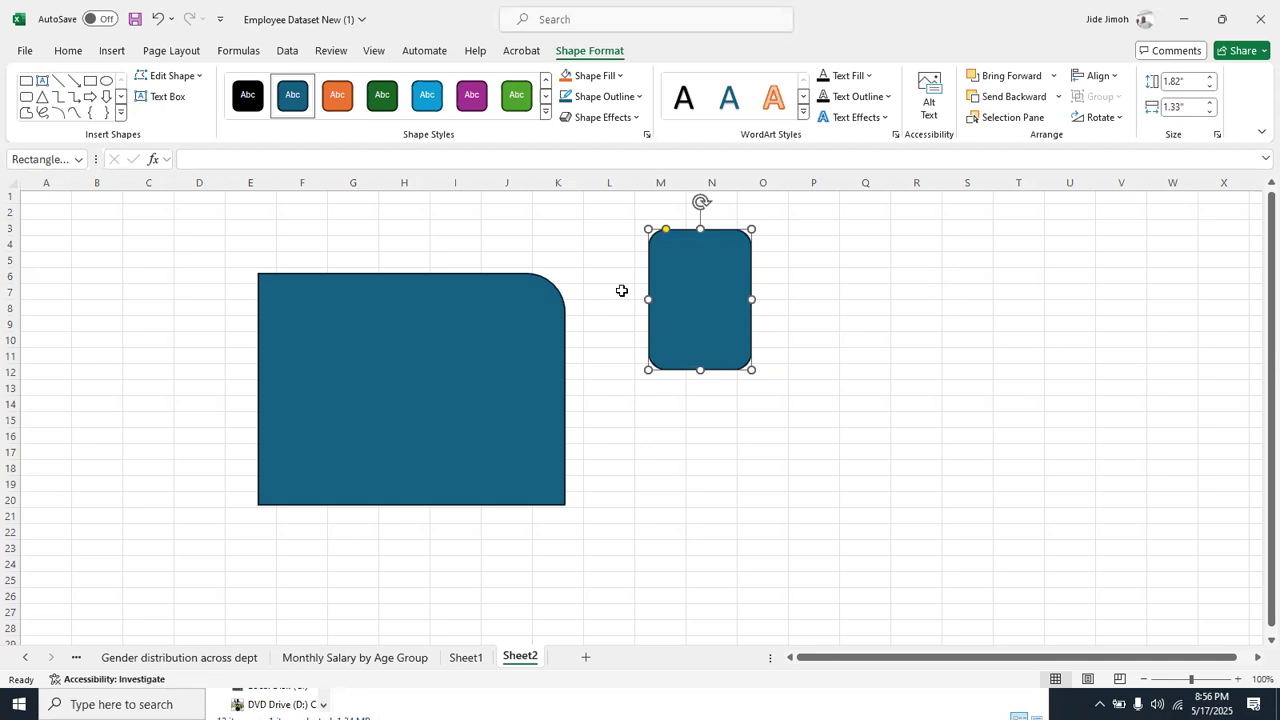
pyautogui.click(360, 314)
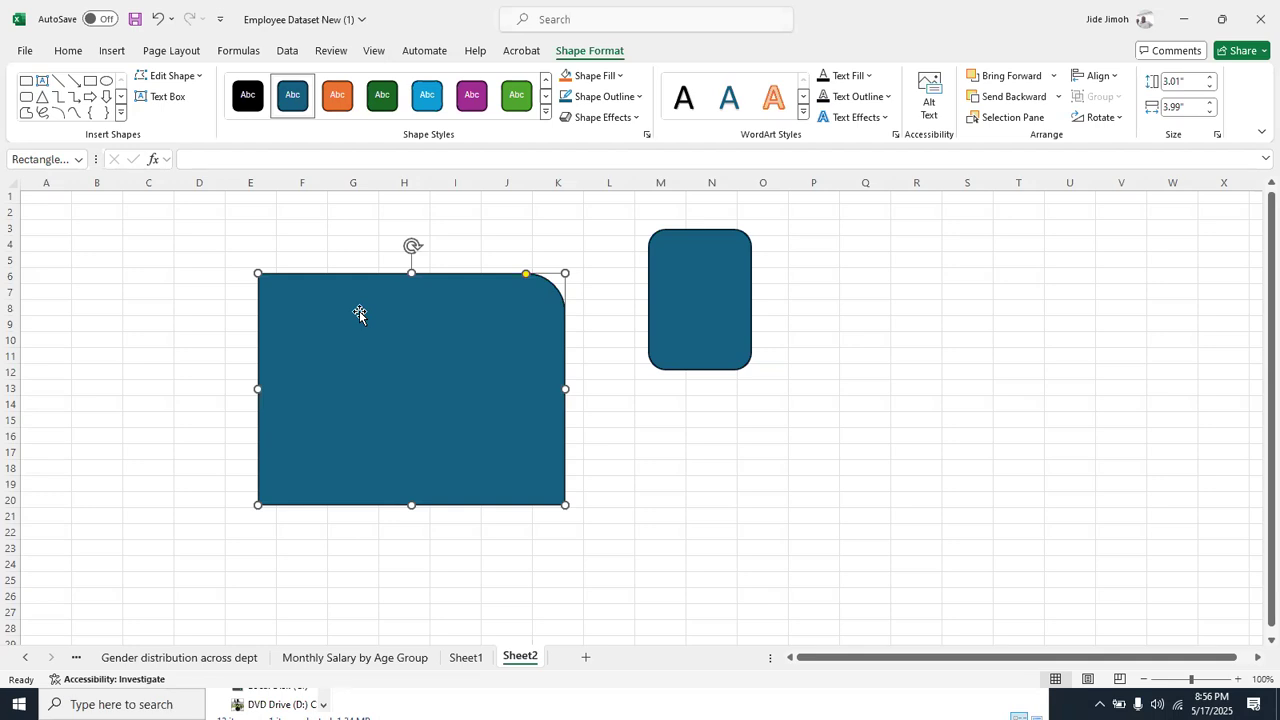
pyautogui.press('Delete')
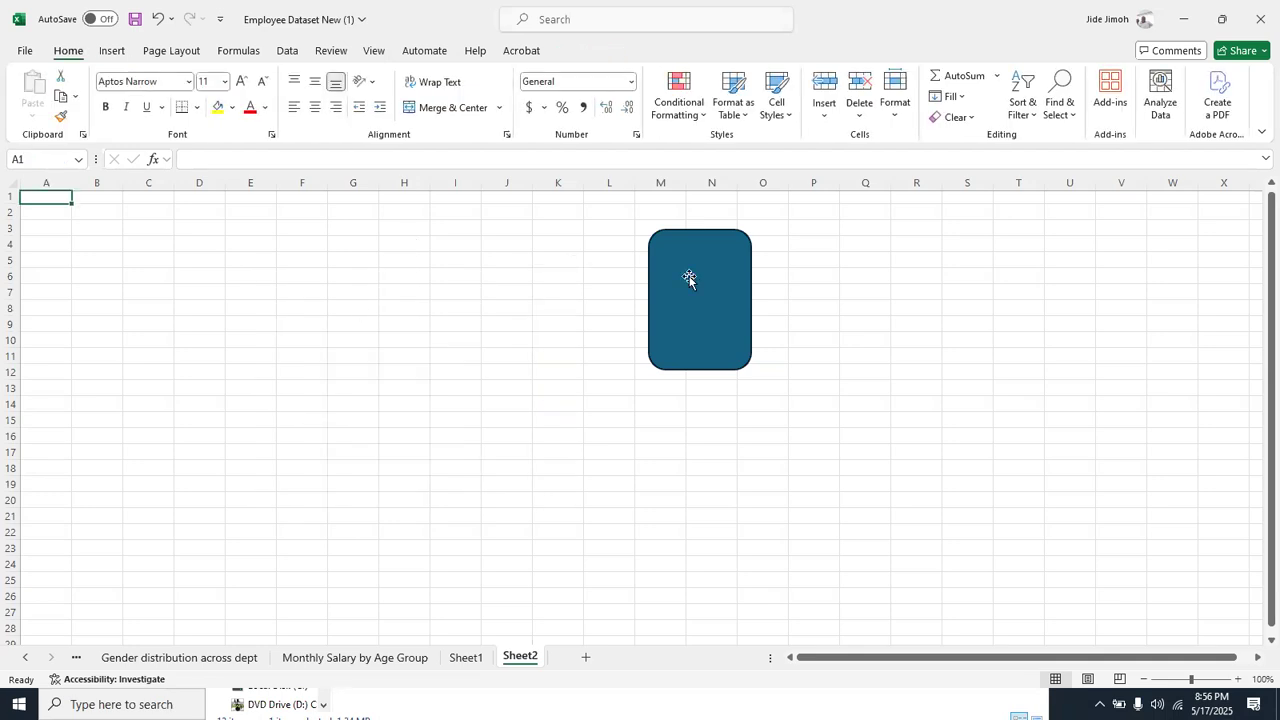
pyautogui.click(689, 278)
pyautogui.press('Delete')
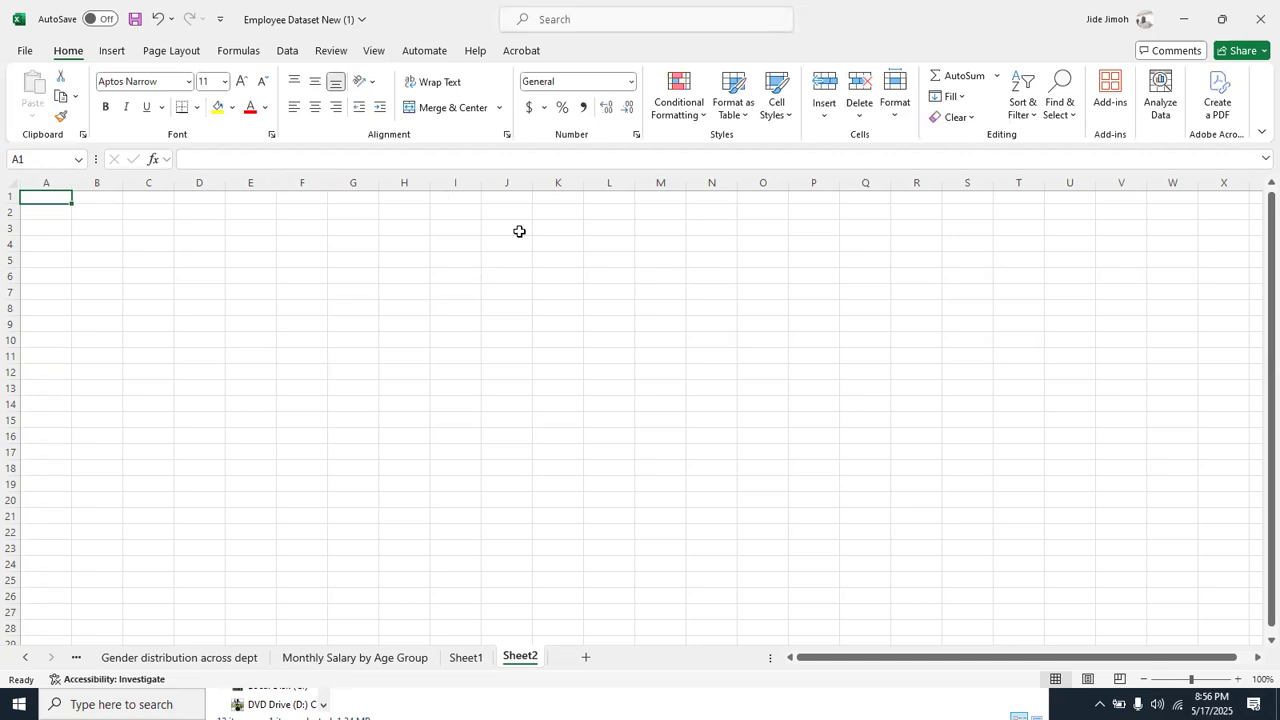
# Turn off the gridlines on Sheet2
pyautogui.click(287, 50)
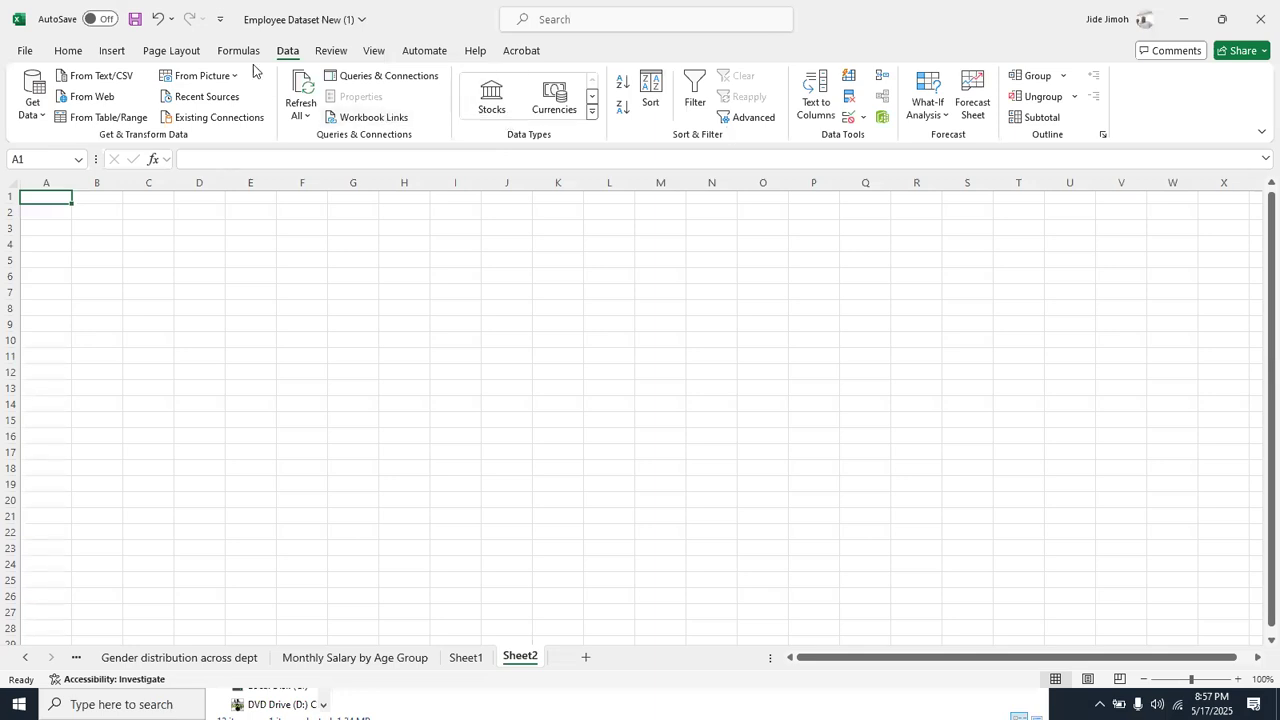
pyautogui.click(374, 51)
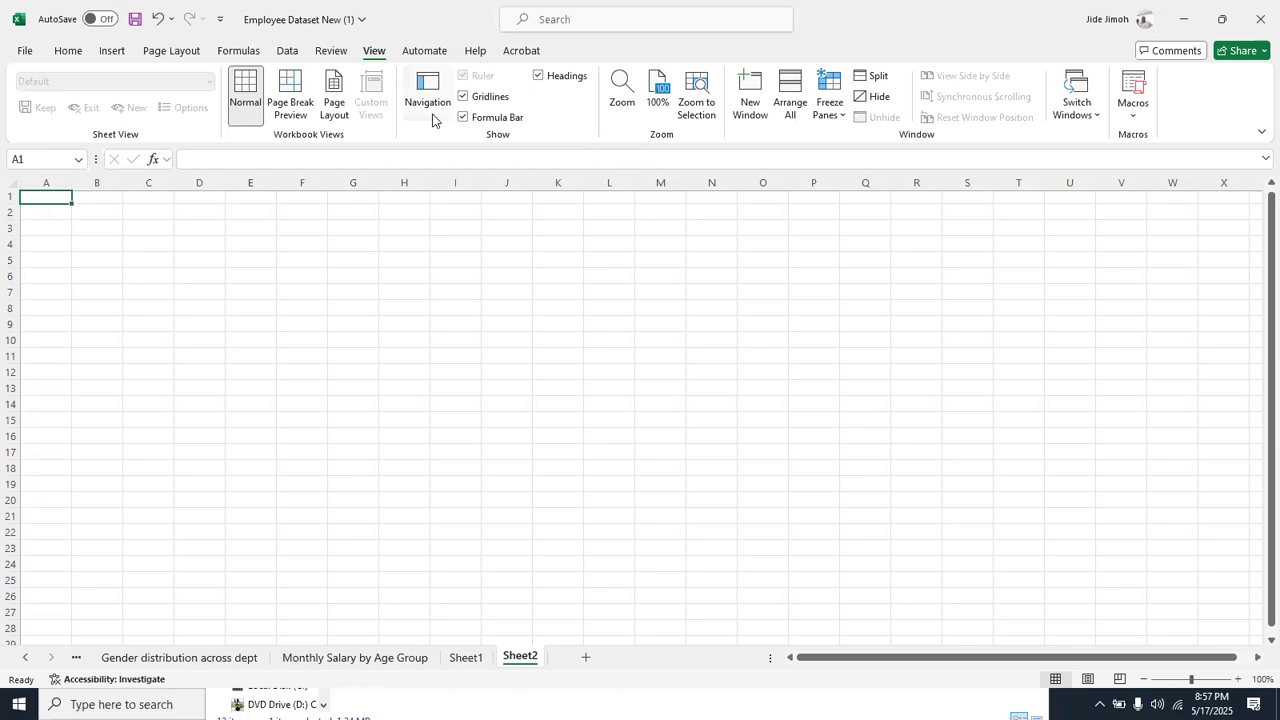
pyautogui.click(464, 97)
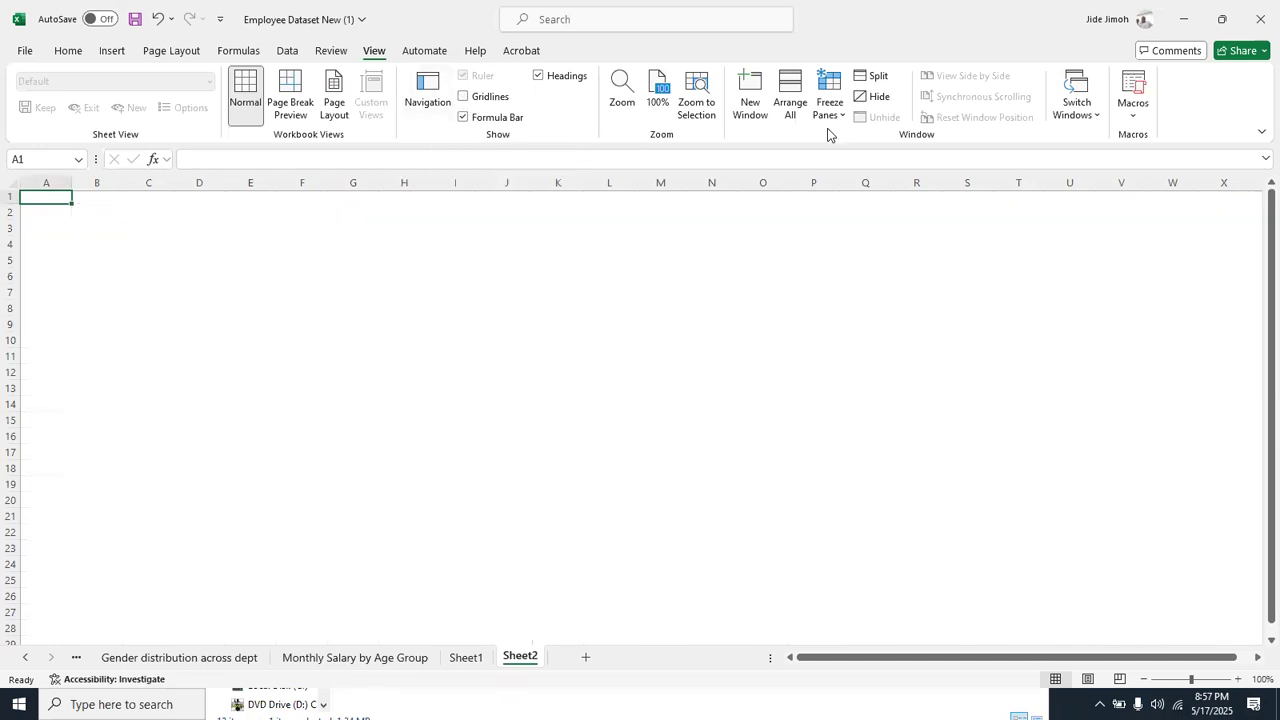
pyautogui.hotkey('alt', 'Tab')
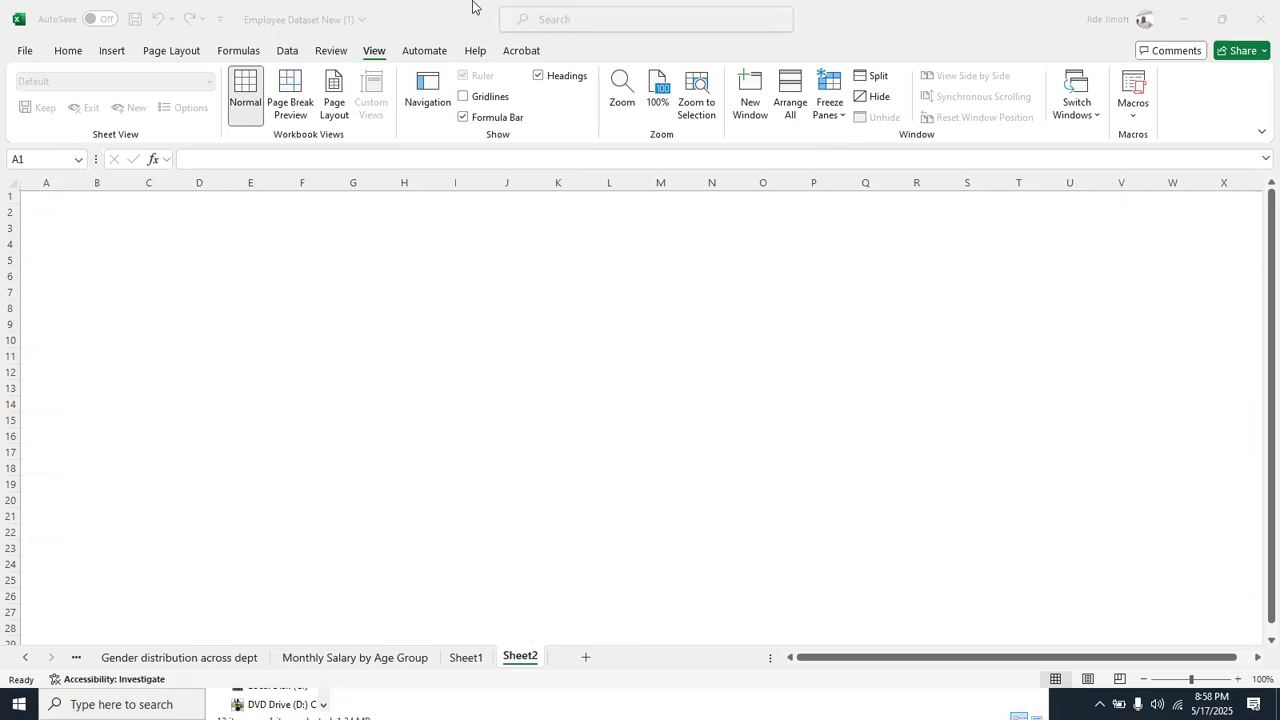
# Draw a plain rectangle banner about 0.67" high and 14" wide, starting at cell A1 and spanning columns A to U
pyautogui.click(115, 55)
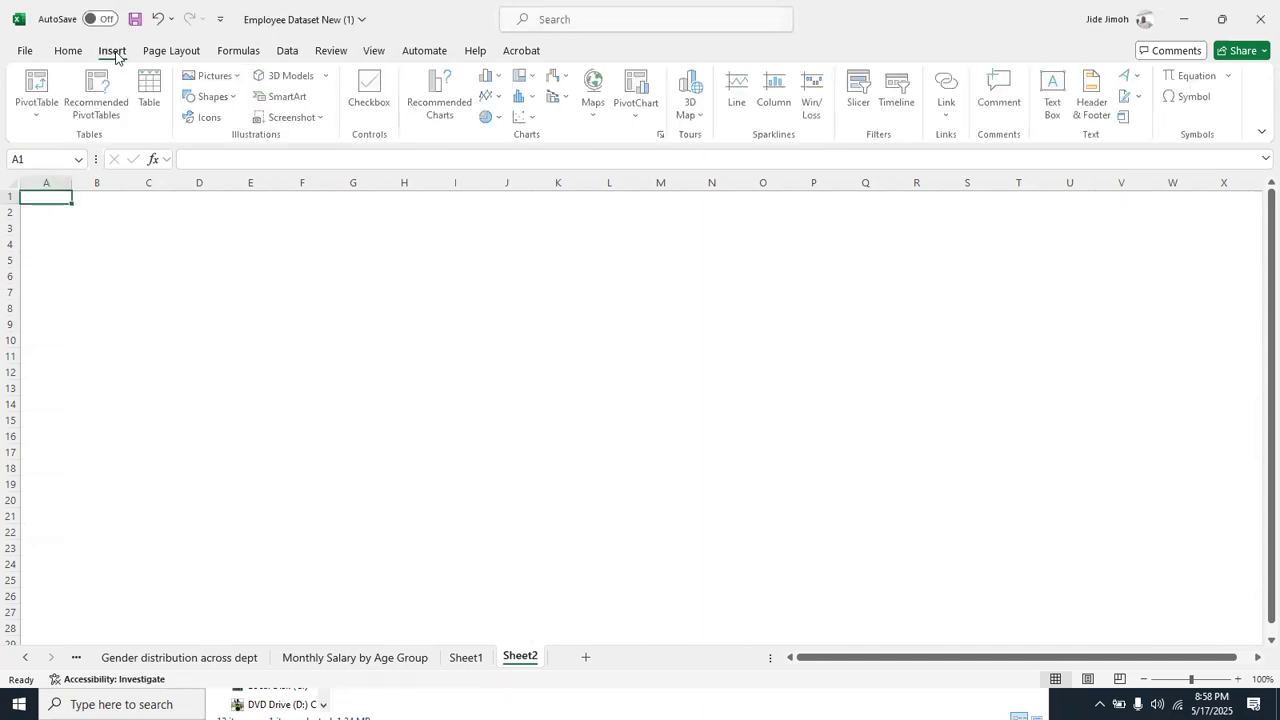
pyautogui.click(227, 103)
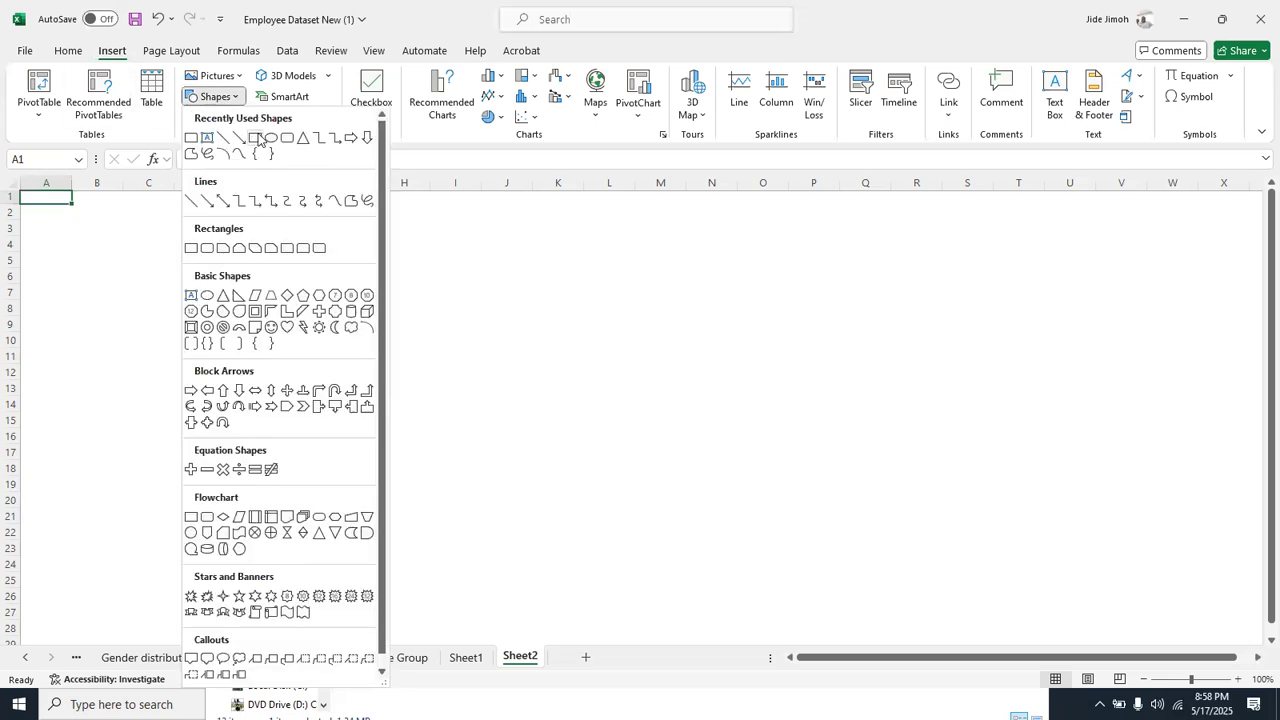
pyautogui.click(257, 139)
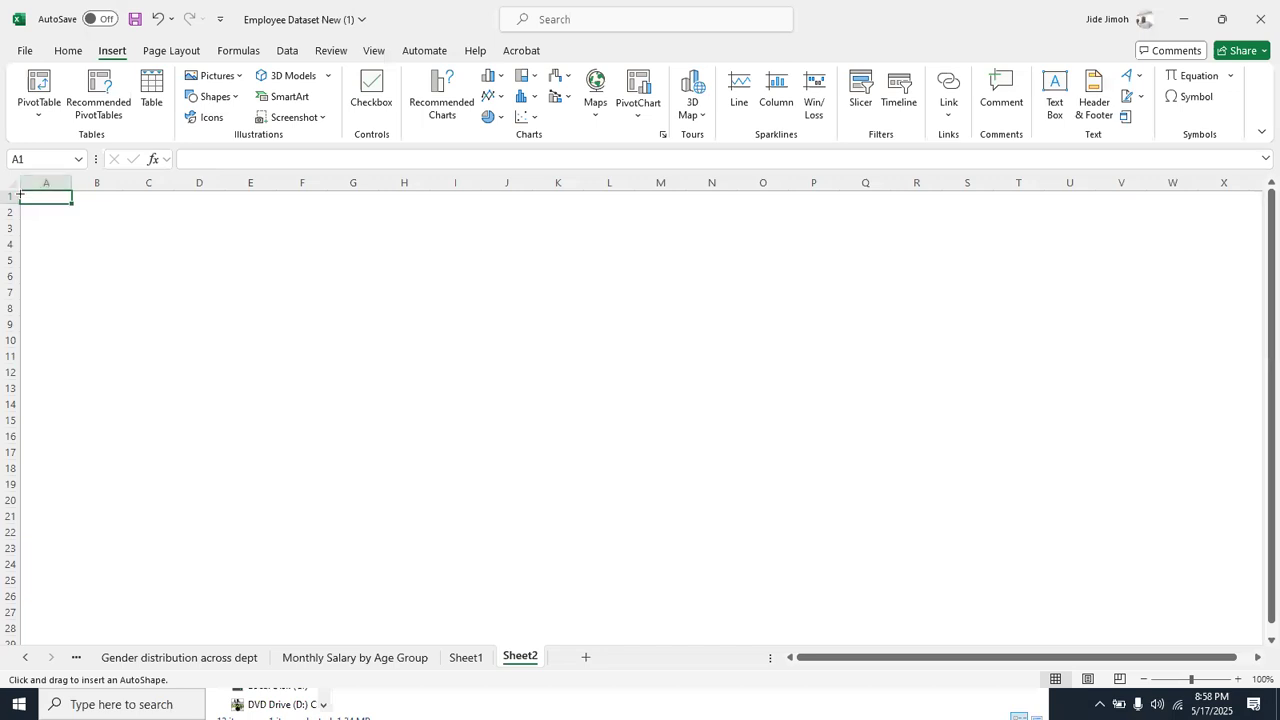
pyautogui.moveTo(20, 196)
pyautogui.mouseDown()
pyautogui.moveTo(166, 251)
pyautogui.moveTo(414, 277)
pyautogui.moveTo(300, 266)
pyautogui.moveTo(1097, 250)
pyautogui.mouseUp()
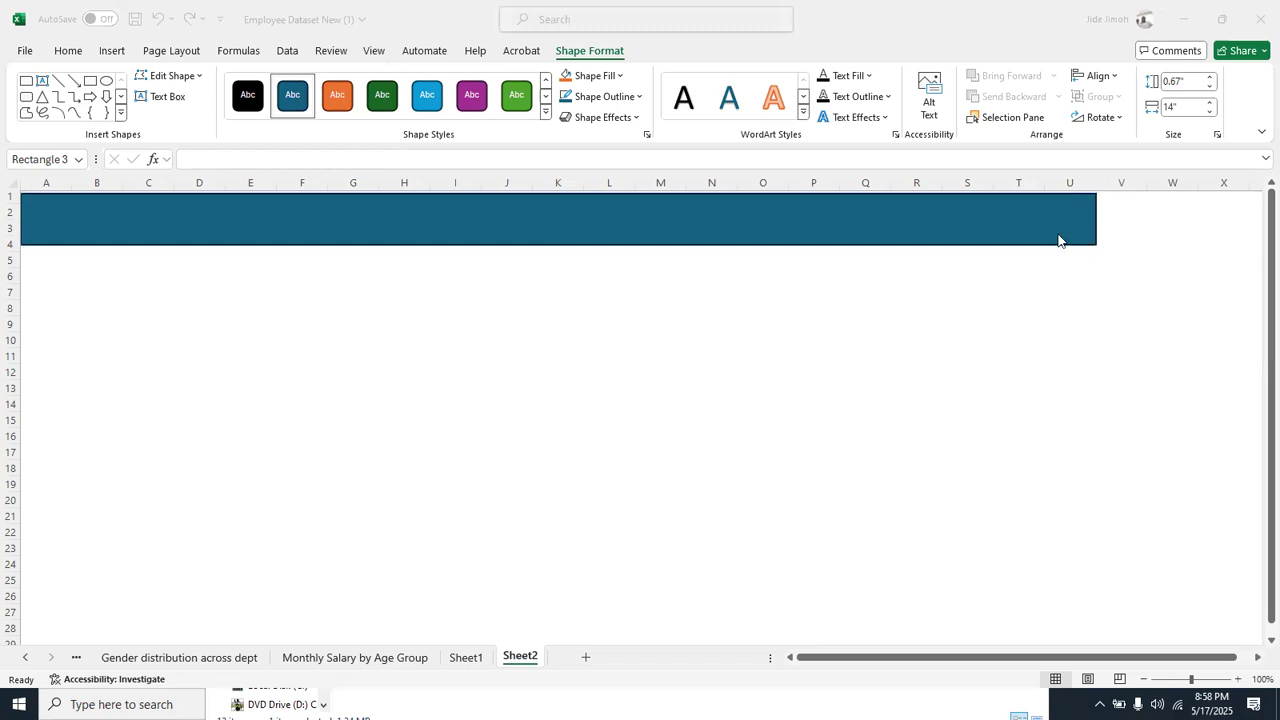
# Widen the banner to about 18.15" flush with the sheet's top-left corner and fill it with dark purple
pyautogui.click(1059, 239)
pyautogui.moveTo(1096, 219); pyautogui.dragTo(1258, 220)
pyautogui.moveTo(695, 229); pyautogui.dragTo(676, 219)
pyautogui.hscroll(-3, 676, 219)
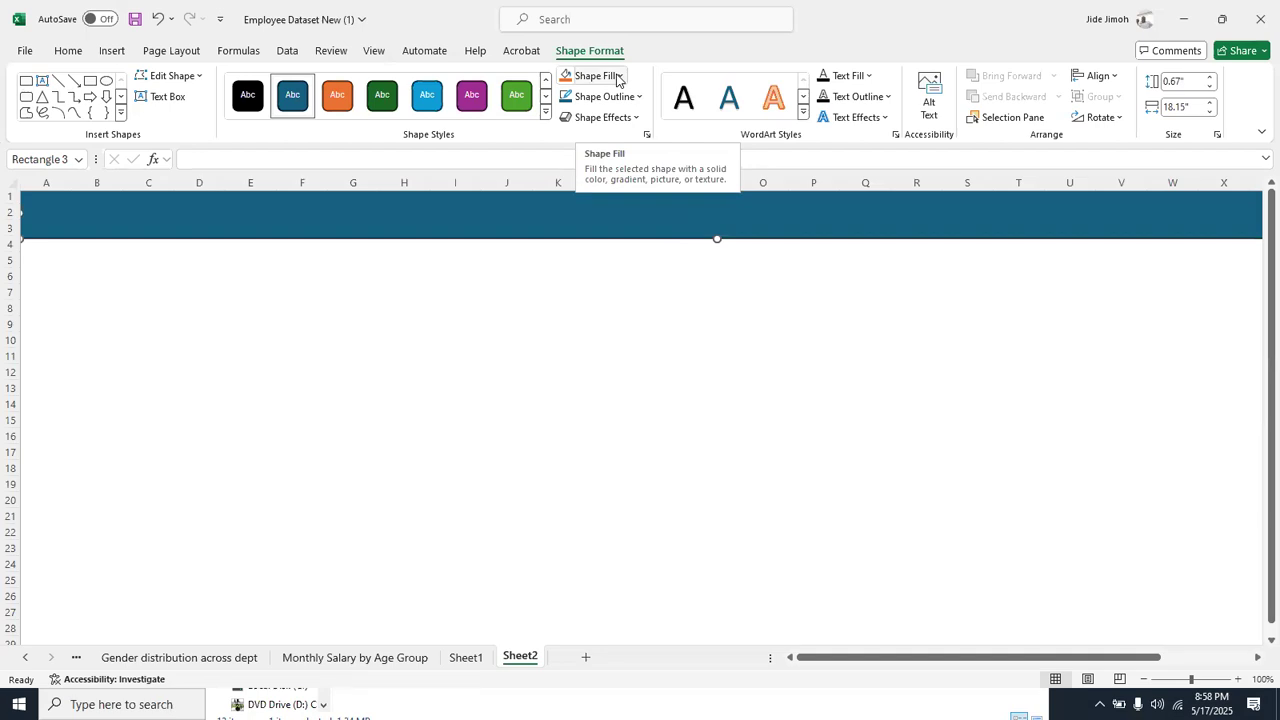
pyautogui.click(619, 76)
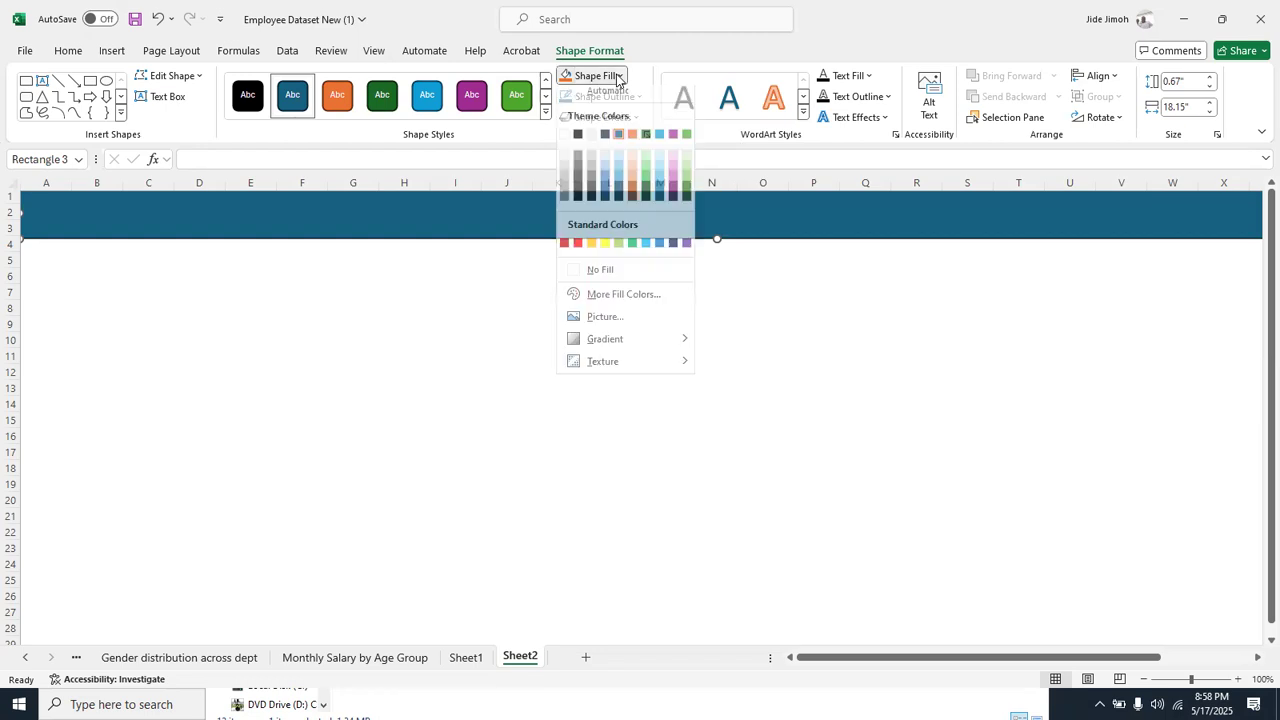
pyautogui.click(675, 196)
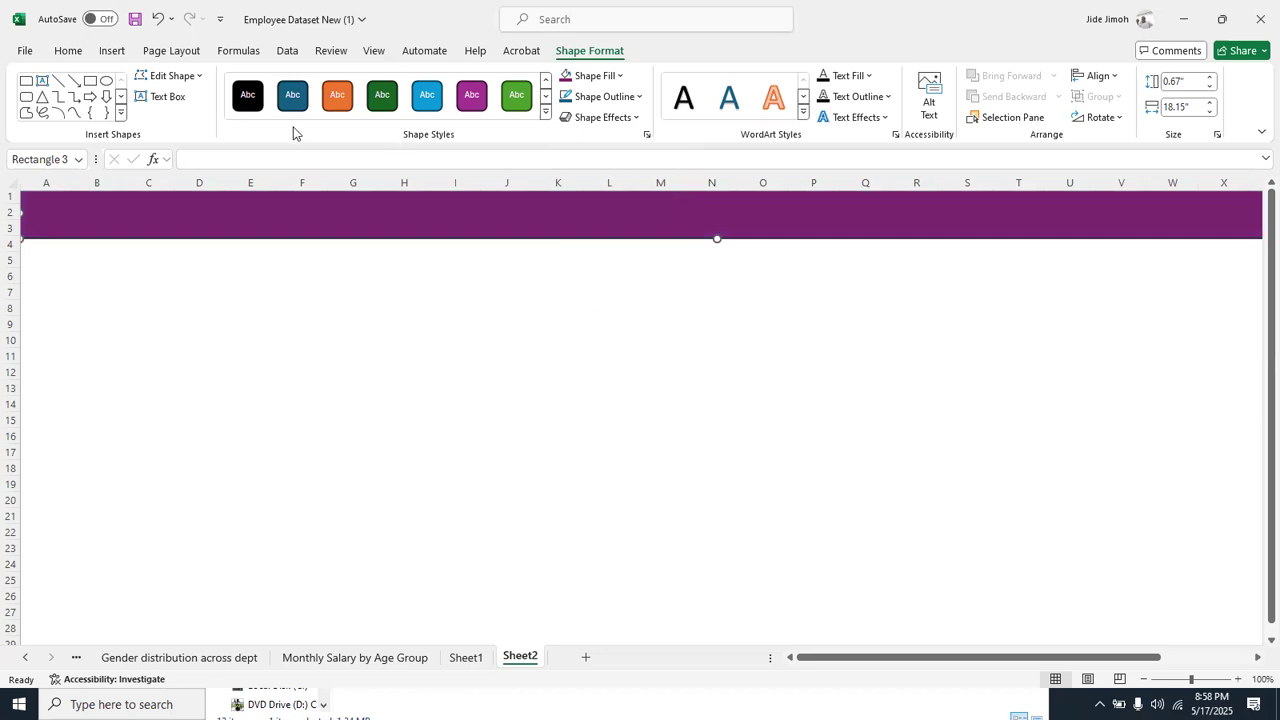
# Insert a text box below the banner around columns E to N containing the title EMPLOYEE ANALTYICS DASHBOARD
pyautogui.click(111, 50)
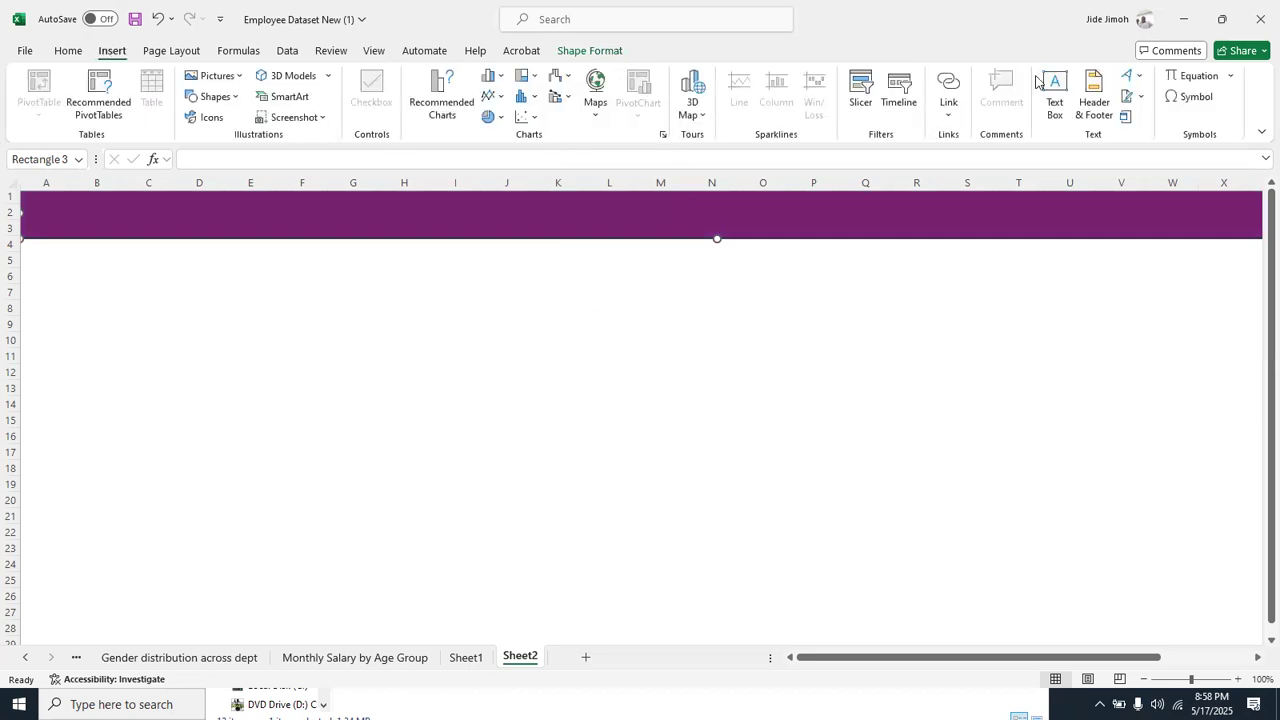
pyautogui.click(1060, 107)
pyautogui.moveTo(270, 301); pyautogui.dragTo(726, 365)
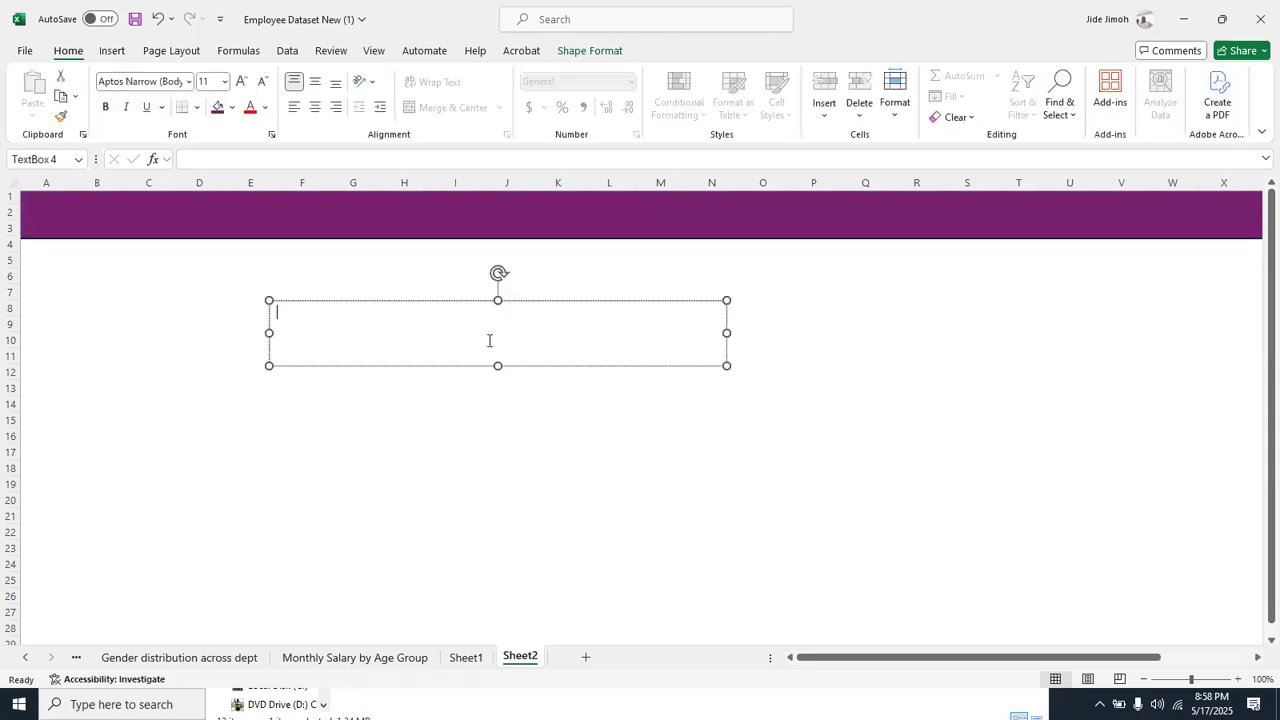
pyautogui.write('EMPL')
pyautogui.press('BackSpace')
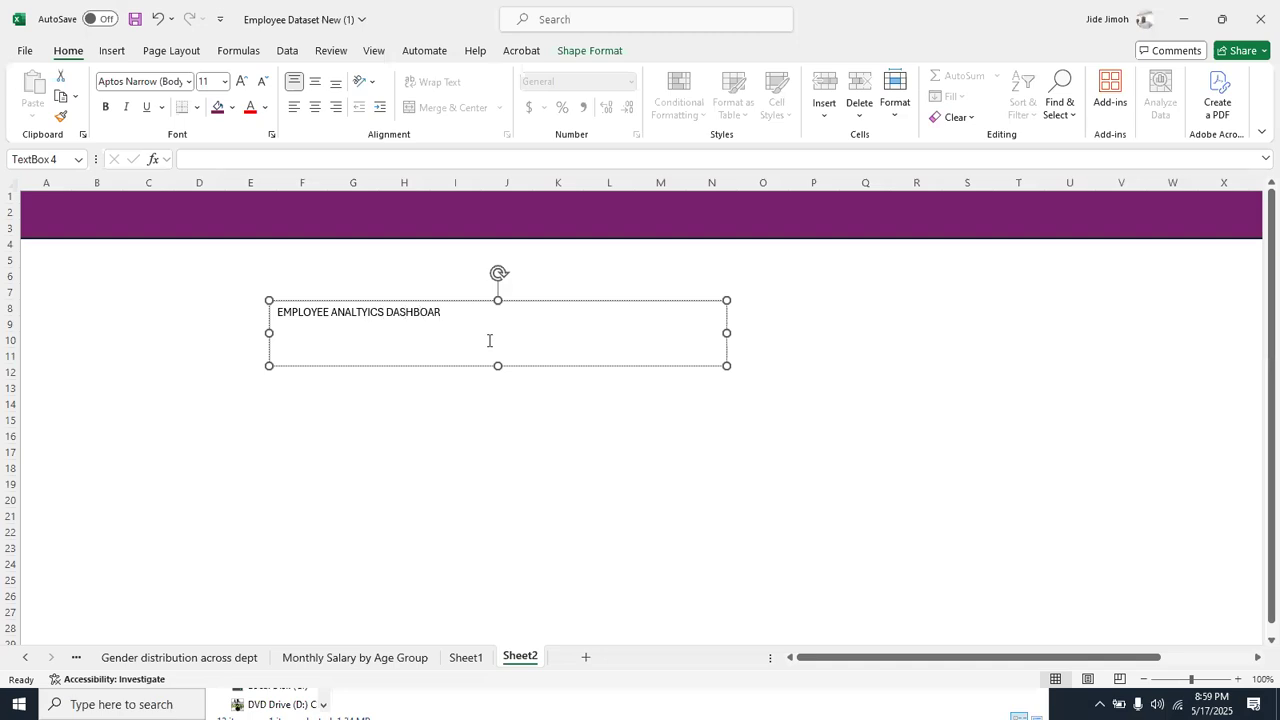
# Format the dashboard title text as bold at font size 24
pyautogui.hotkey('ctrl', 'a')
pyautogui.hotkey('ctrl', 'shift', '.')
pyautogui.hotkey('ctrl', 'shift', '.')
pyautogui.hotkey('ctrl', 'shift', '.')
pyautogui.hotkey('ctrl', 'shift', '.')
pyautogui.hotkey('ctrl', 'shift', '.')
pyautogui.hotkey('ctrl', 'shift', '.')
pyautogui.hotkey('ctrl', 'shift', '.')
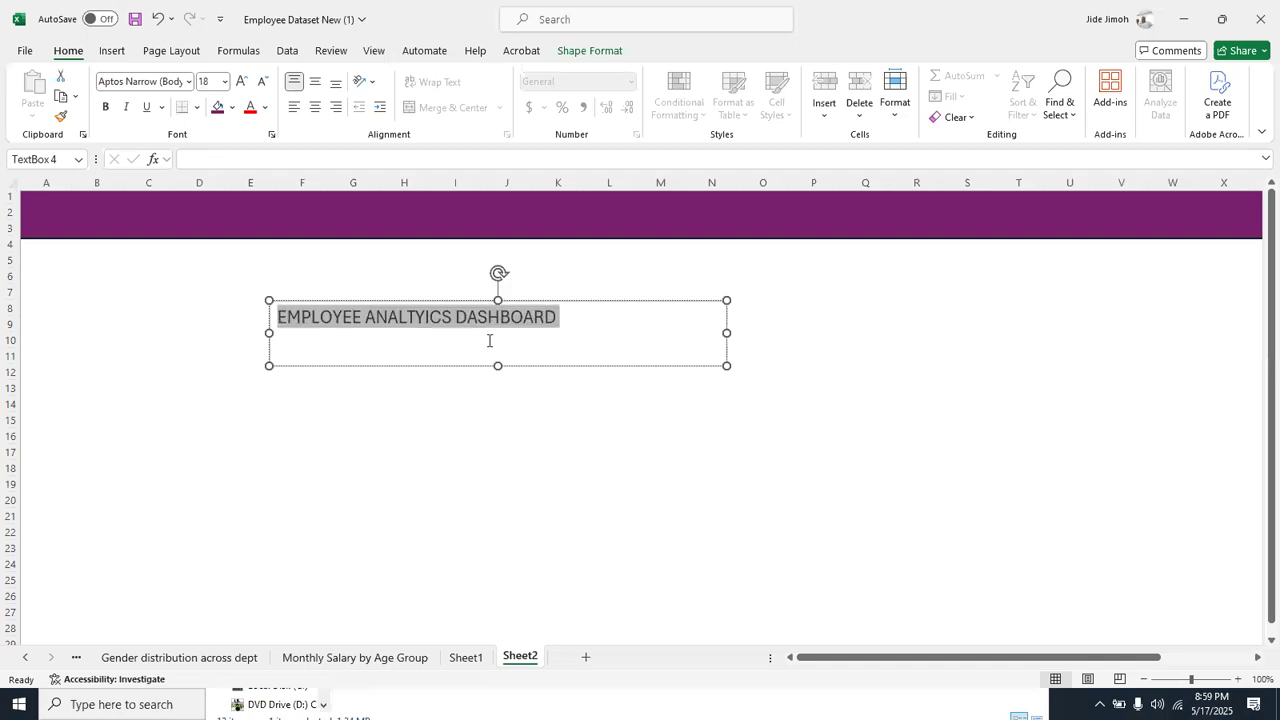
pyautogui.hotkey('ctrl', 'b')
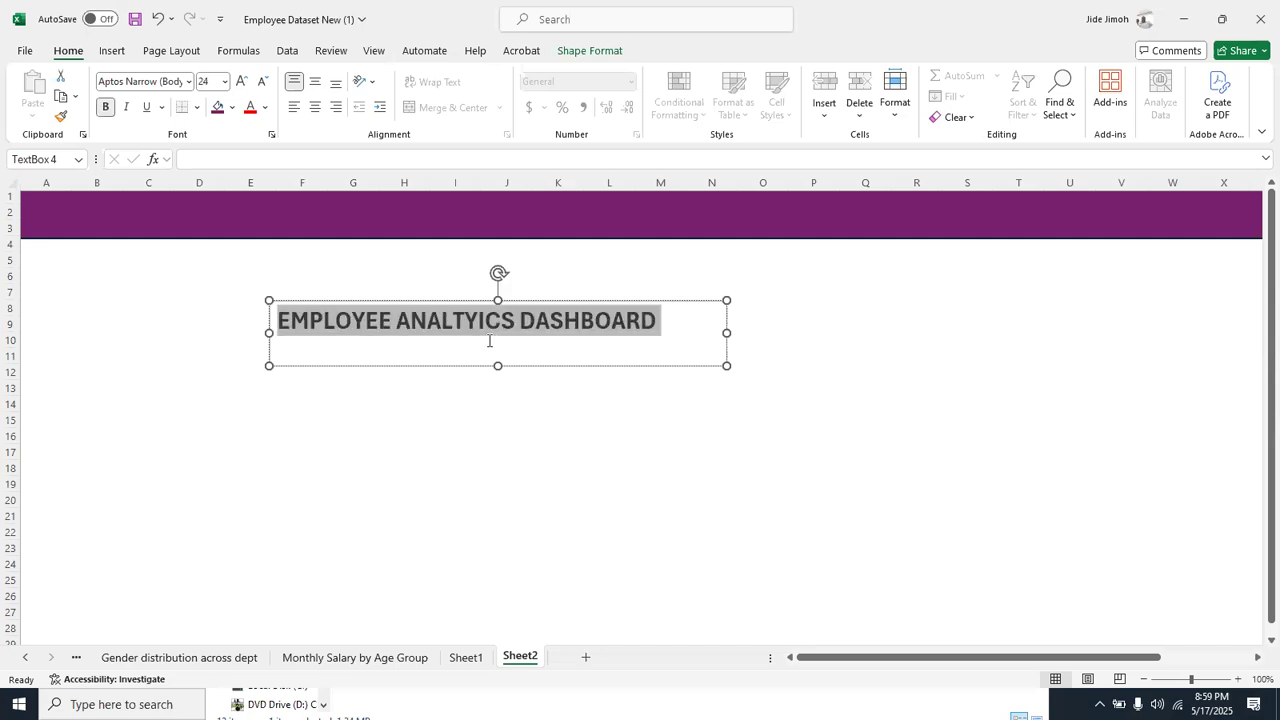
# Shrink the title text box to about 0.65" high and 5.34" wide and move it onto the left end of the purple banner
pyautogui.moveTo(726, 364); pyautogui.dragTo(680, 350)
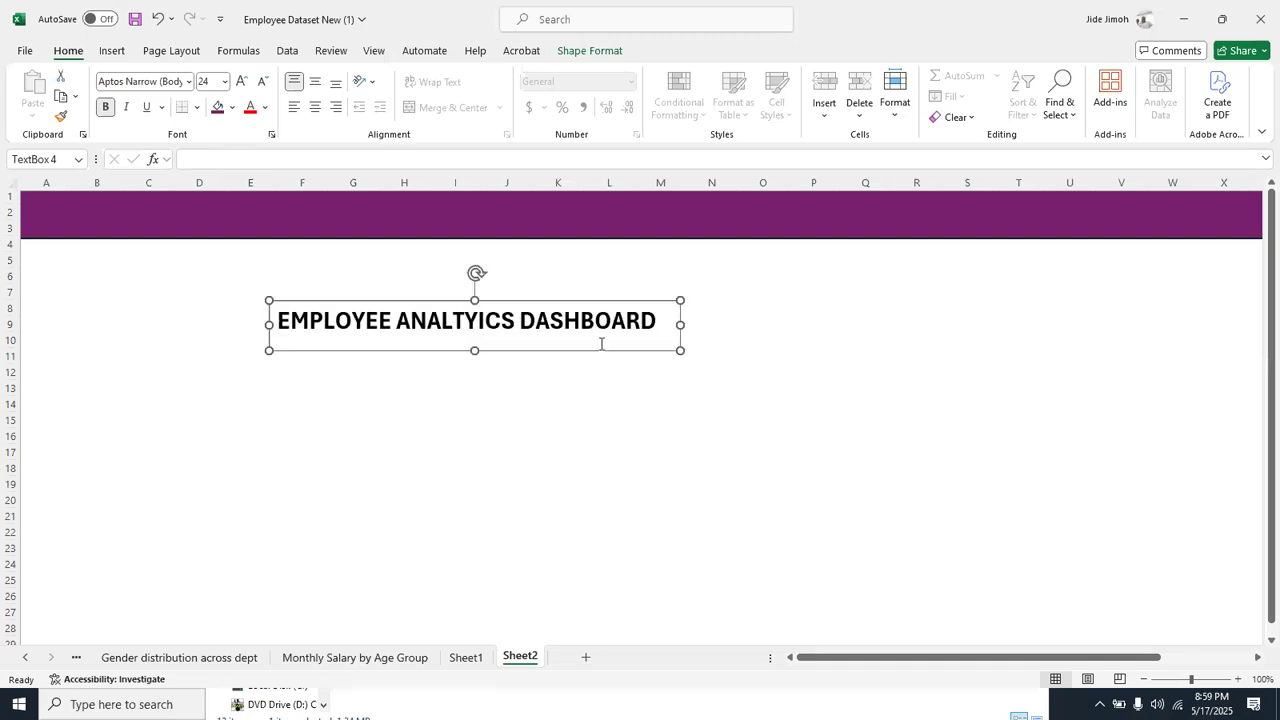
pyautogui.moveTo(597, 353); pyautogui.dragTo(334, 242)
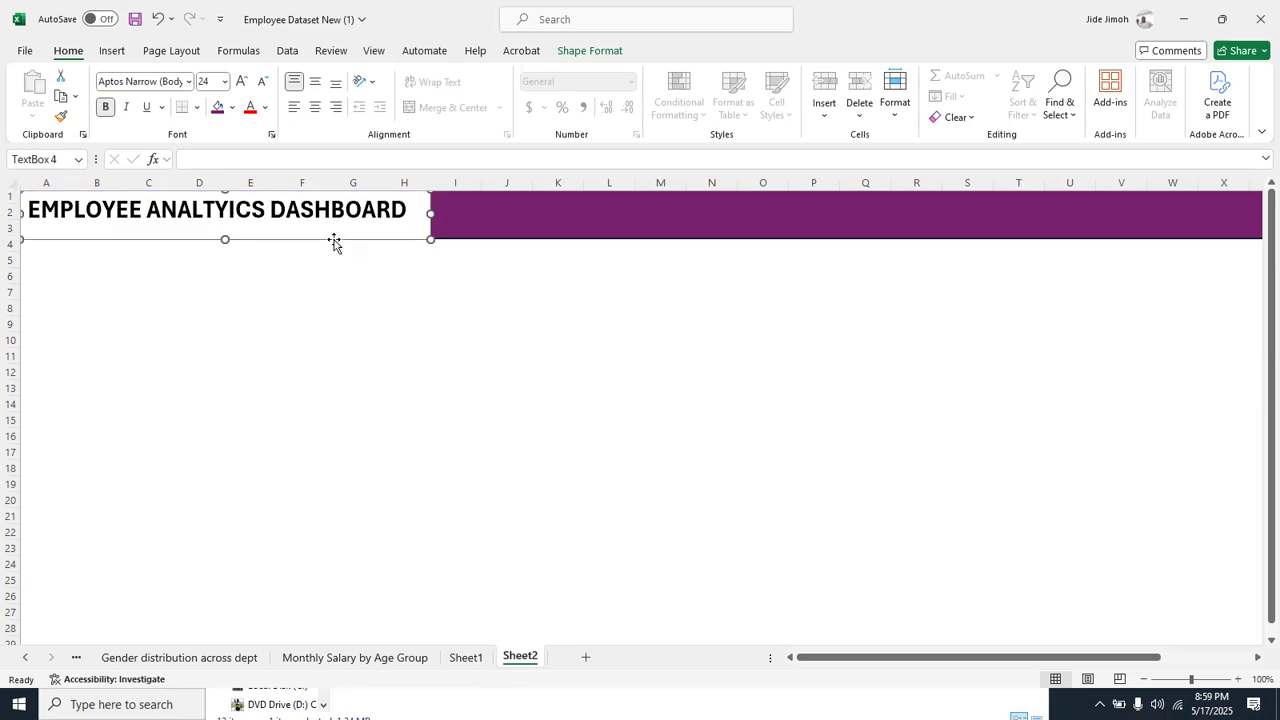
pyautogui.click(590, 51)
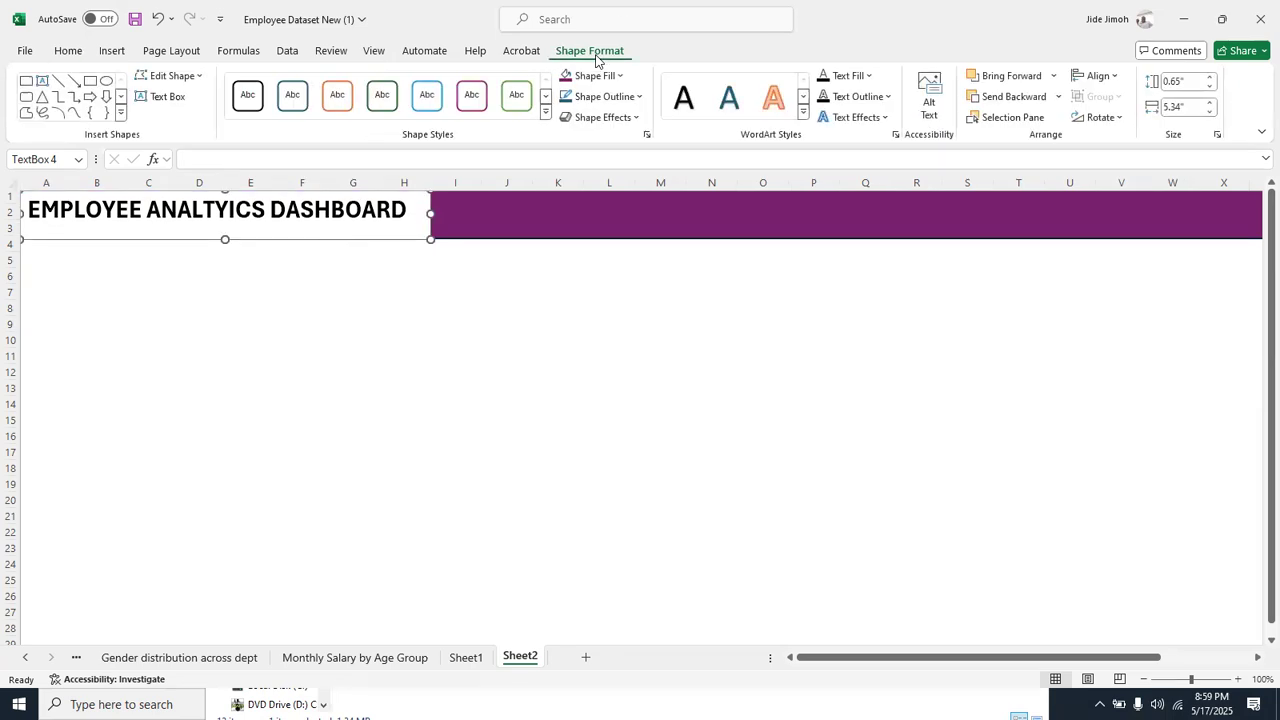
# Remove the fill and outline from the dashboard title text box
pyautogui.click(590, 78)
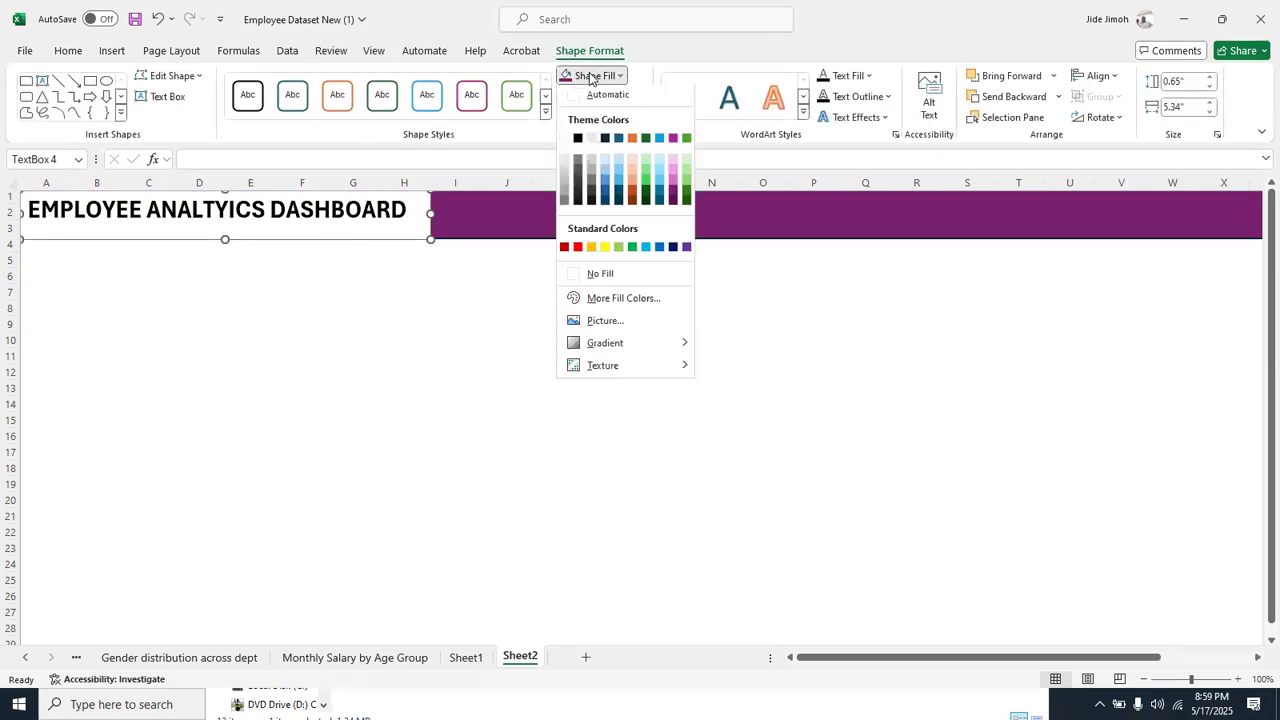
pyautogui.click(626, 281)
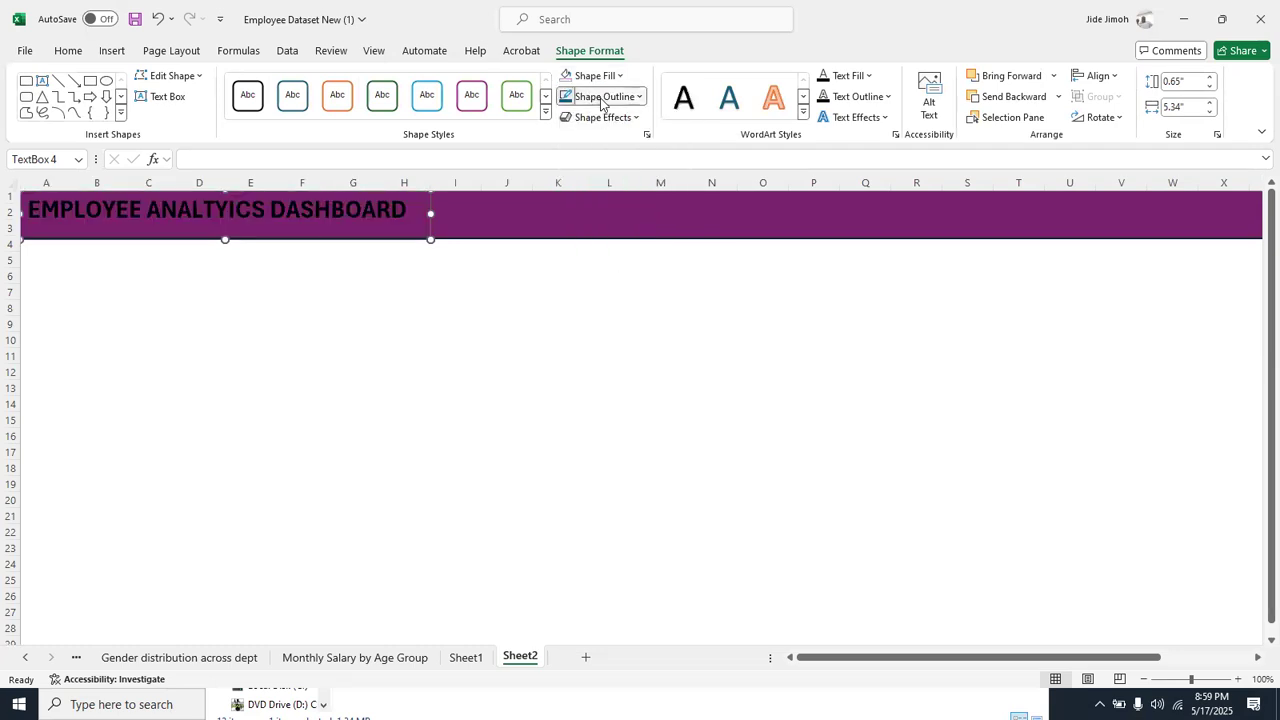
pyautogui.click(605, 96)
pyautogui.click(605, 297)
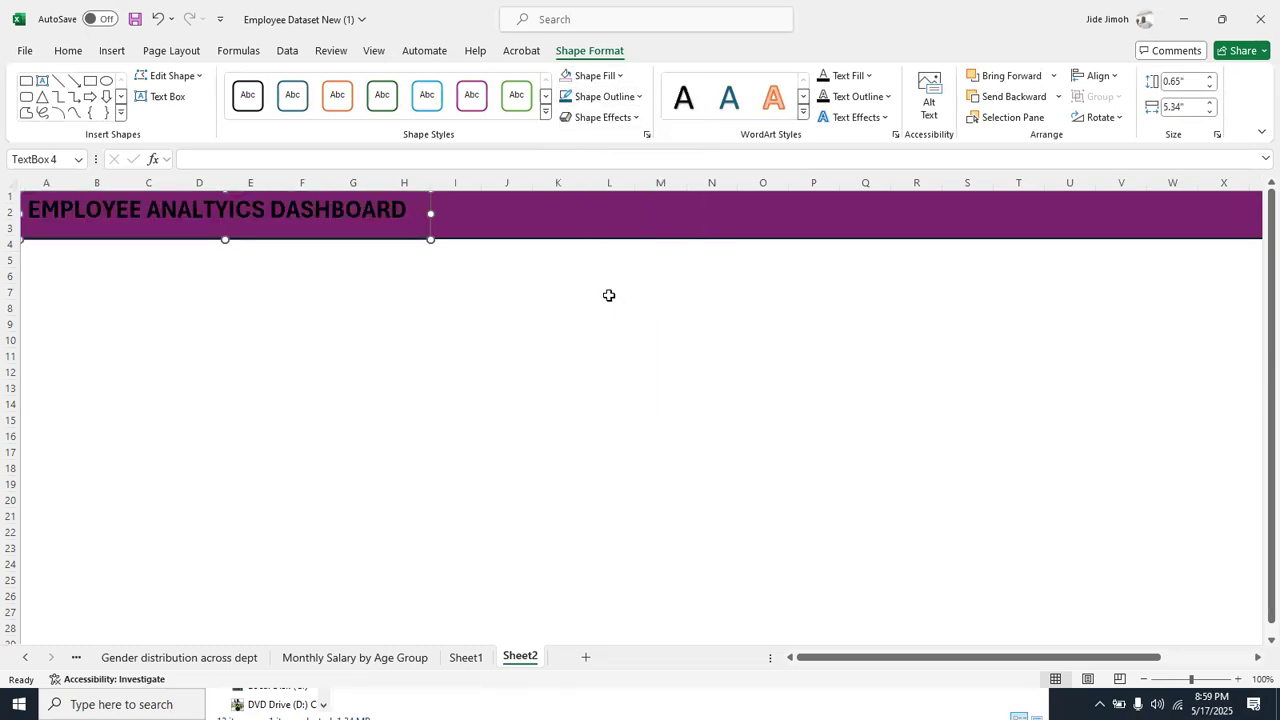
# Colour the entire dashboard title text white
pyautogui.doubleClick(348, 212)
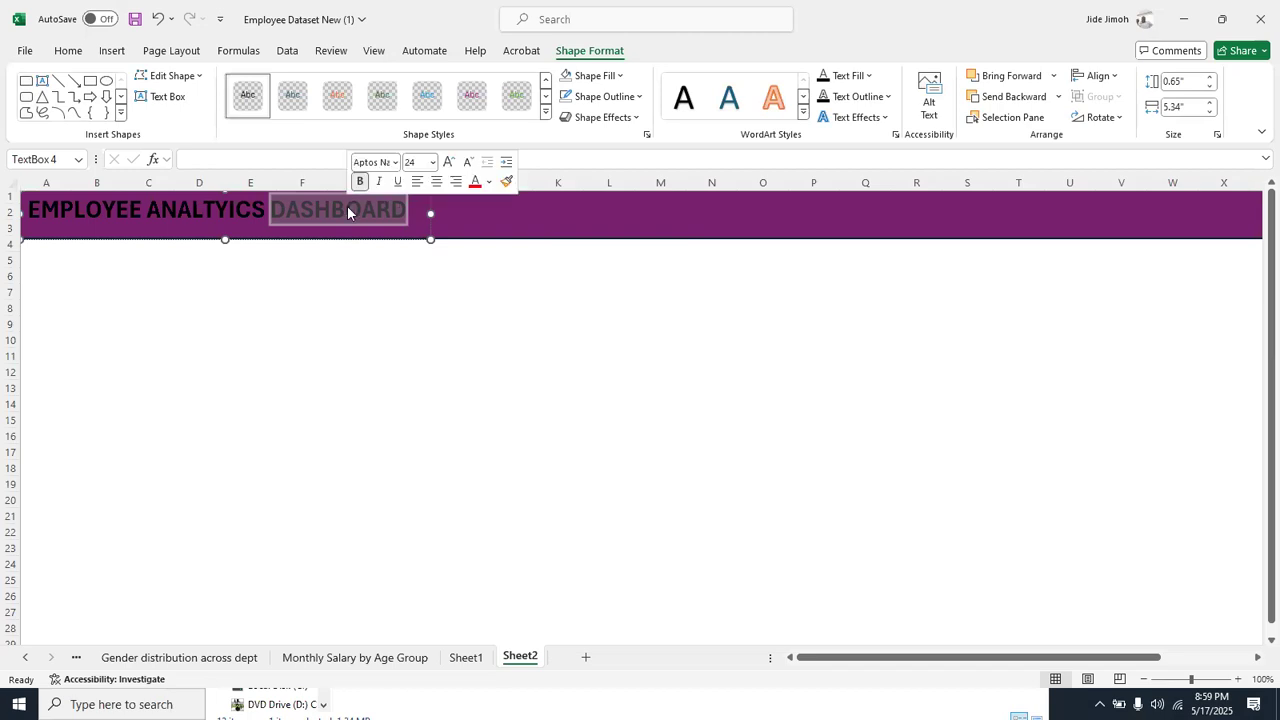
pyautogui.hotkey('ctrl', 'a')
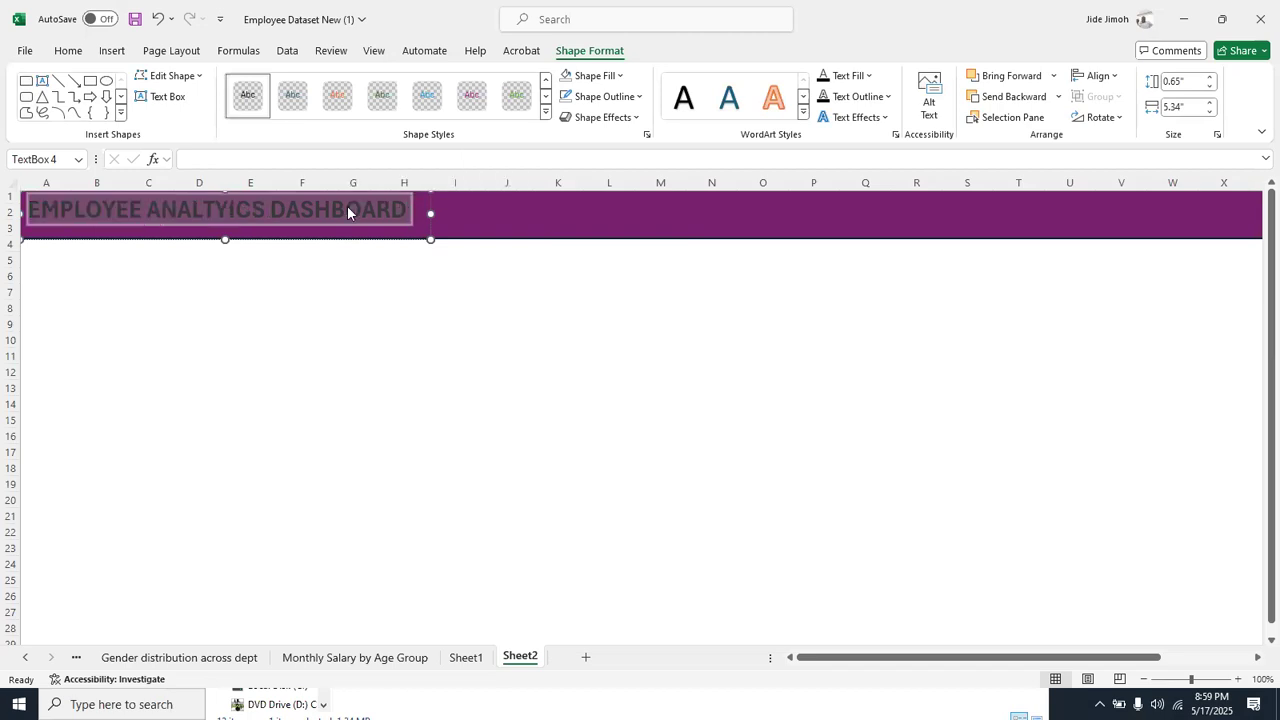
pyautogui.click(72, 53)
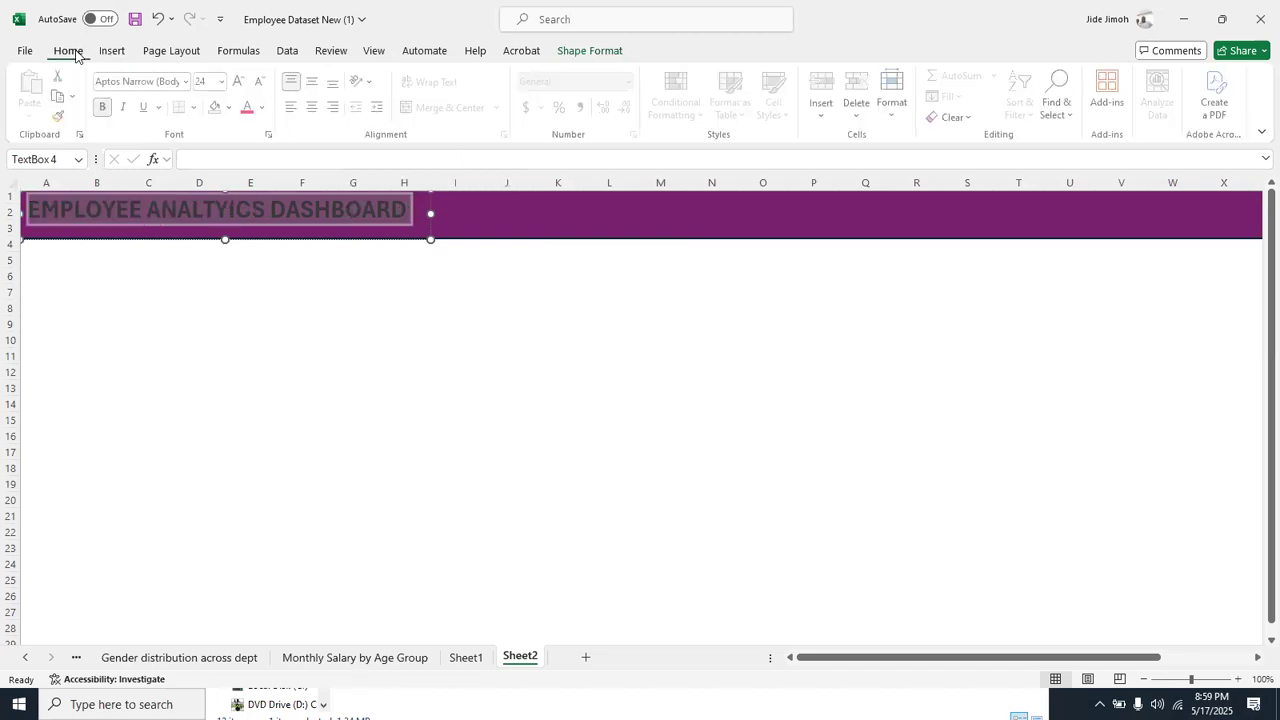
pyautogui.click(265, 107)
pyautogui.click(250, 175)
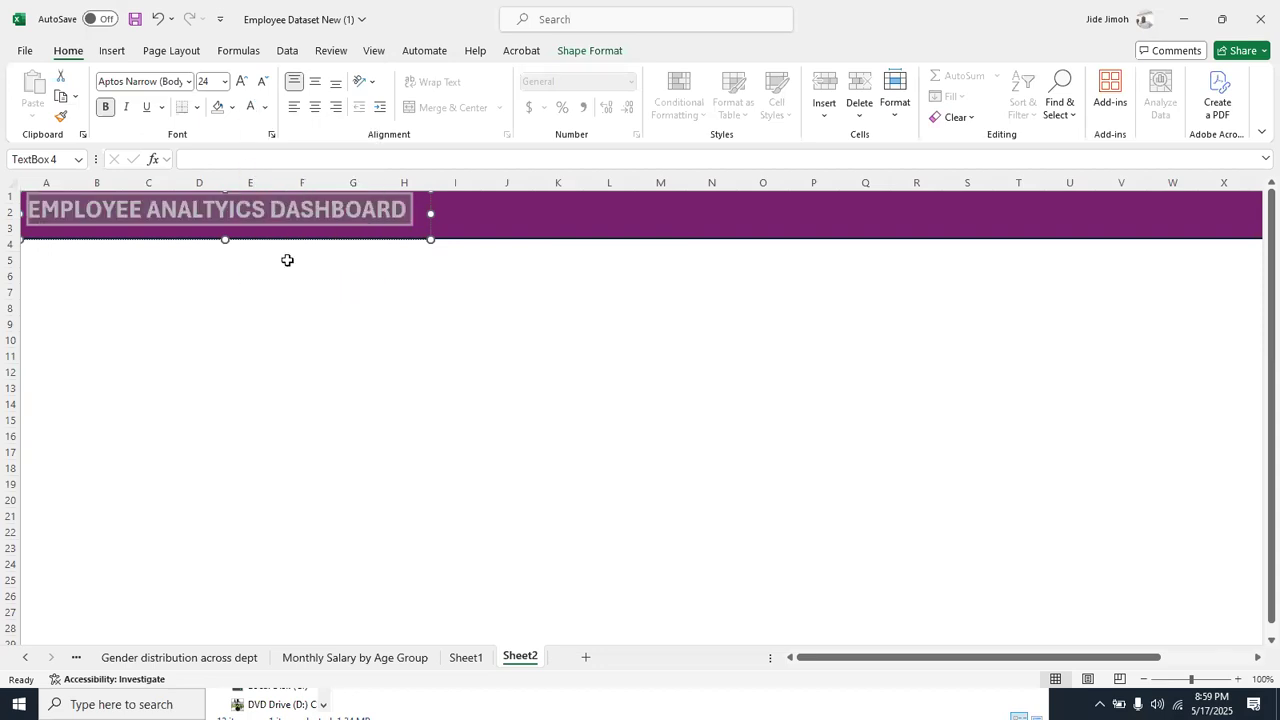
# Shift the title text box slightly down so the title sits vertically centred on the purple banner
pyautogui.click(298, 274)
pyautogui.click(290, 226)
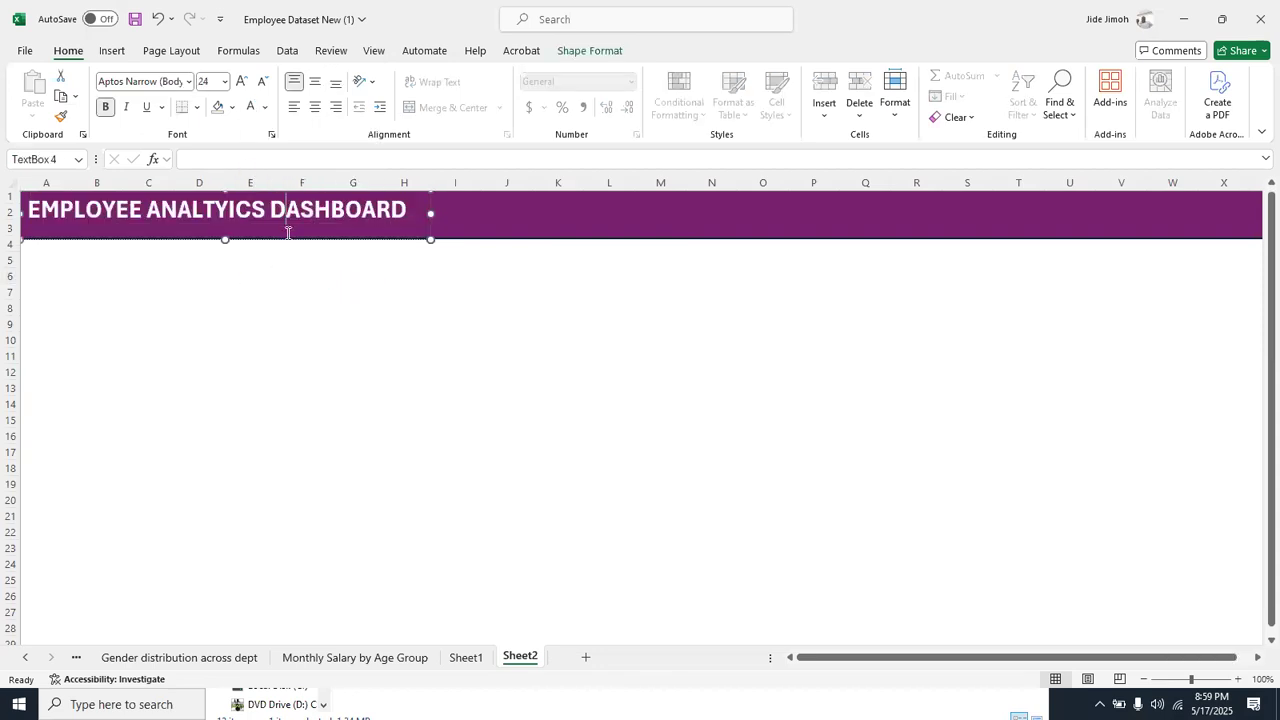
pyautogui.moveTo(286, 241); pyautogui.dragTo(288, 248)
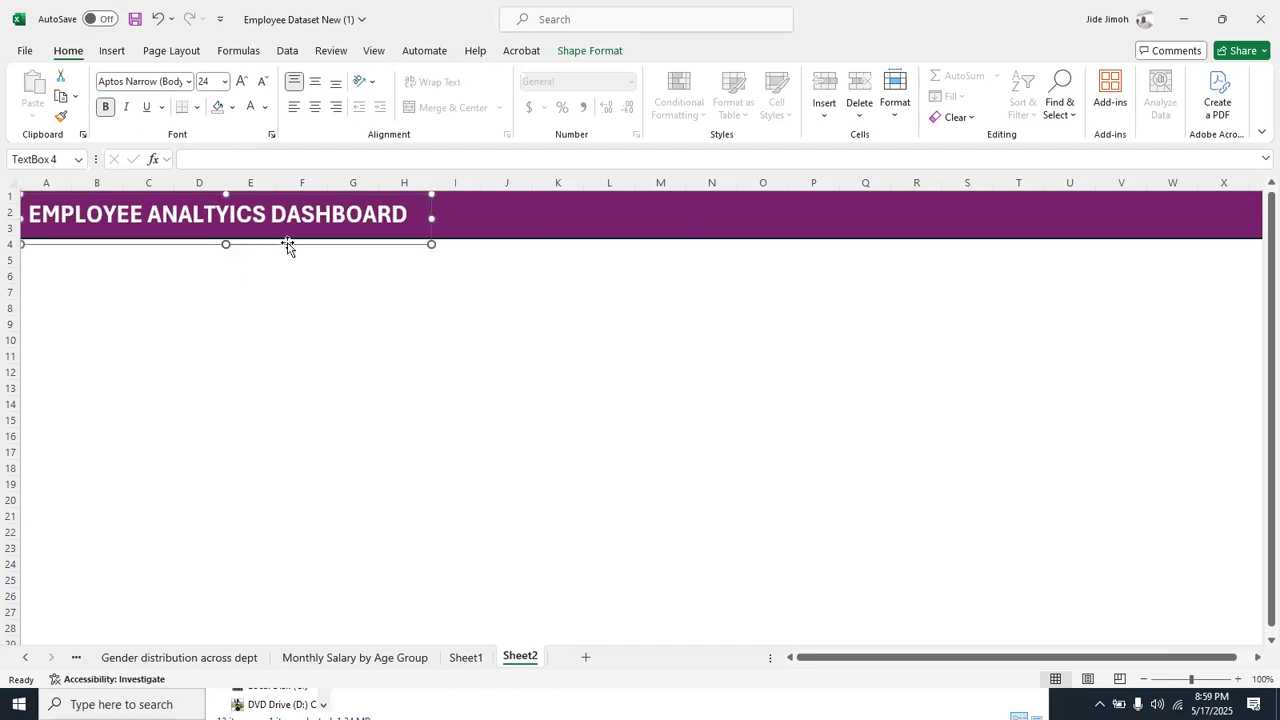
pyautogui.click(323, 284)
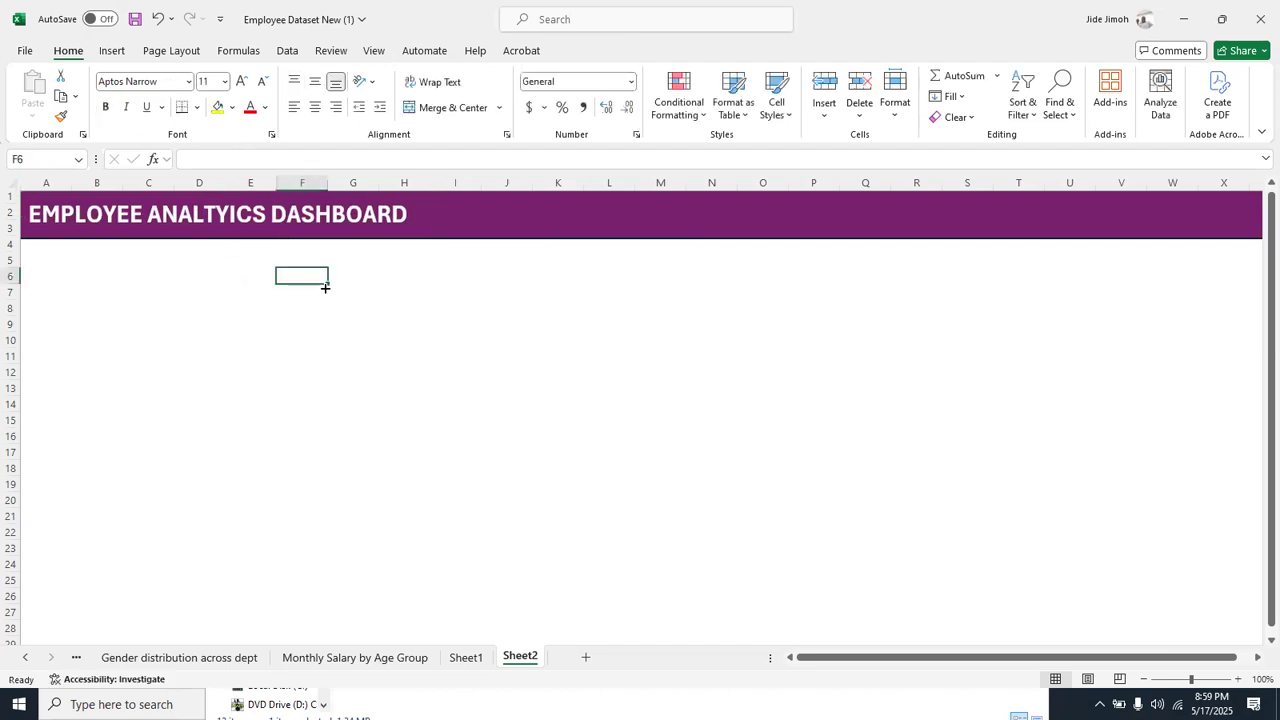
# Duplicate the purple banner and place the copy directly beneath the original, aligned with the sheet's left edge
pyautogui.click(569, 218)
pyautogui.hotkey('ctrl', 'c')
pyautogui.hotkey('ctrl', 'v')
pyautogui.moveTo(606, 220); pyautogui.dragTo(594, 256)
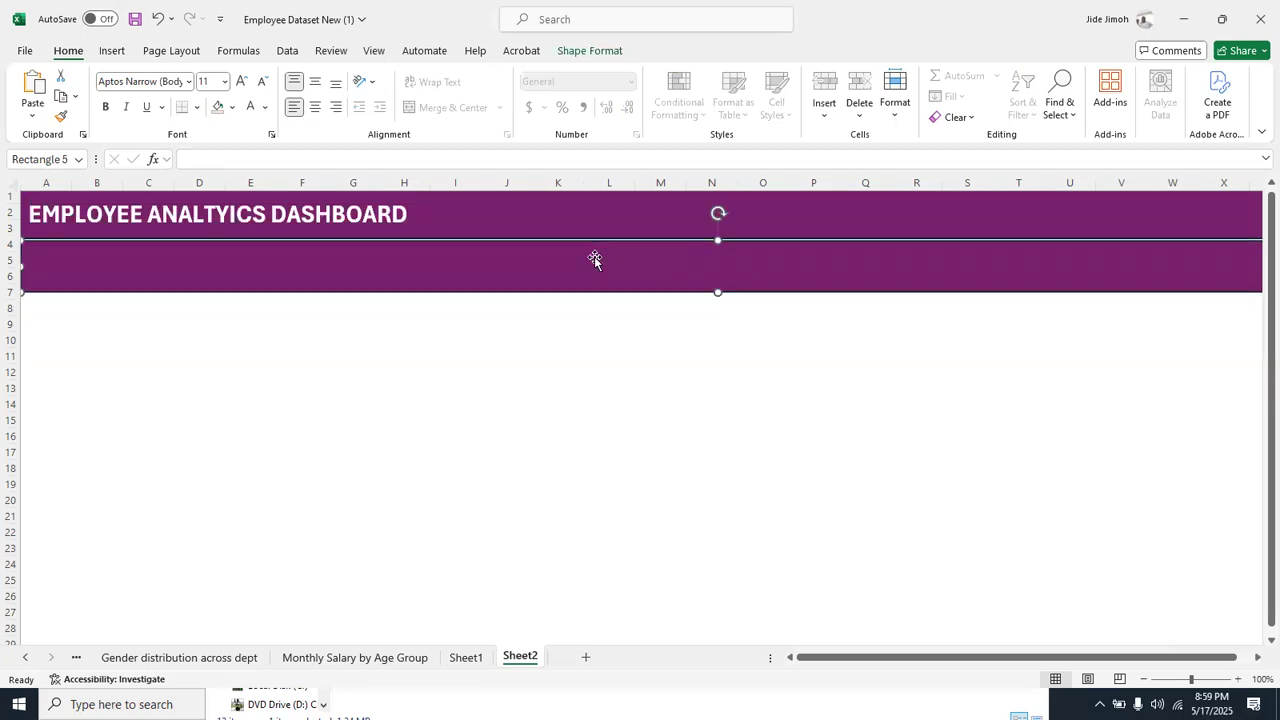
# Fill the copied rectangle with the lightest plum tint and nudge it up flush against the title banner
pyautogui.click(600, 51)
pyautogui.click(606, 77)
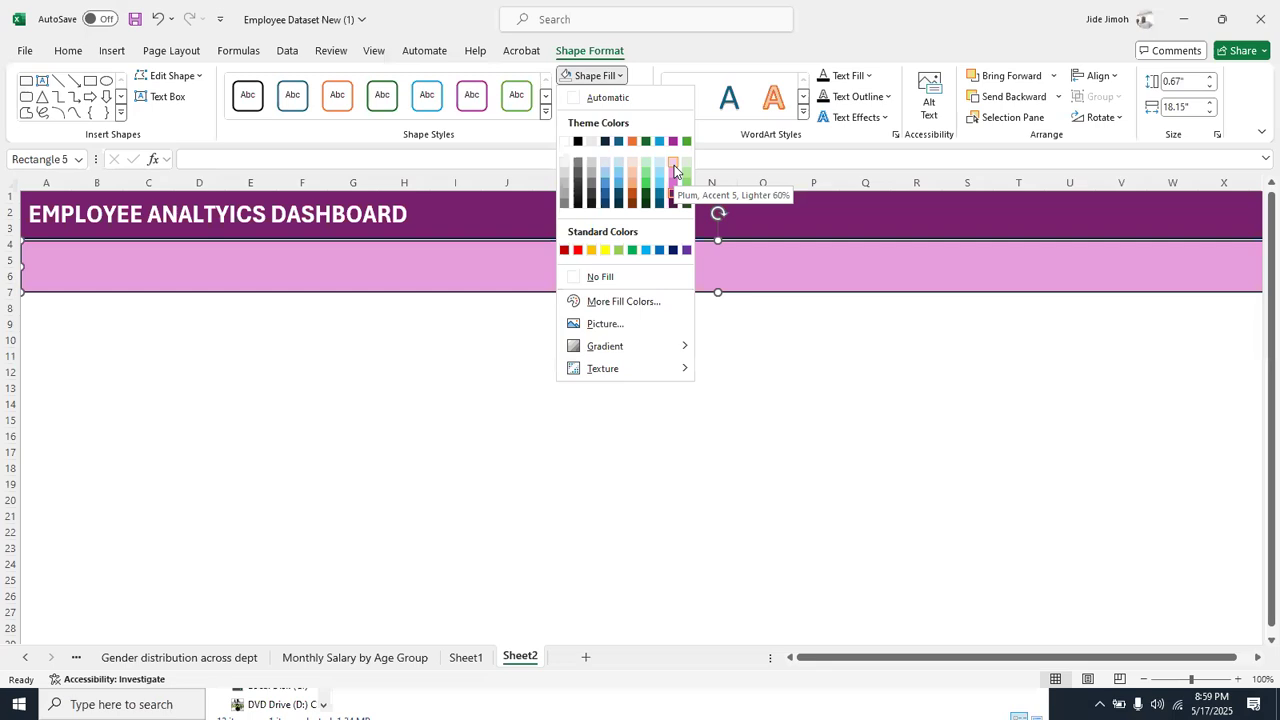
pyautogui.click(674, 165)
pyautogui.press('Up')
pyautogui.press('Up')
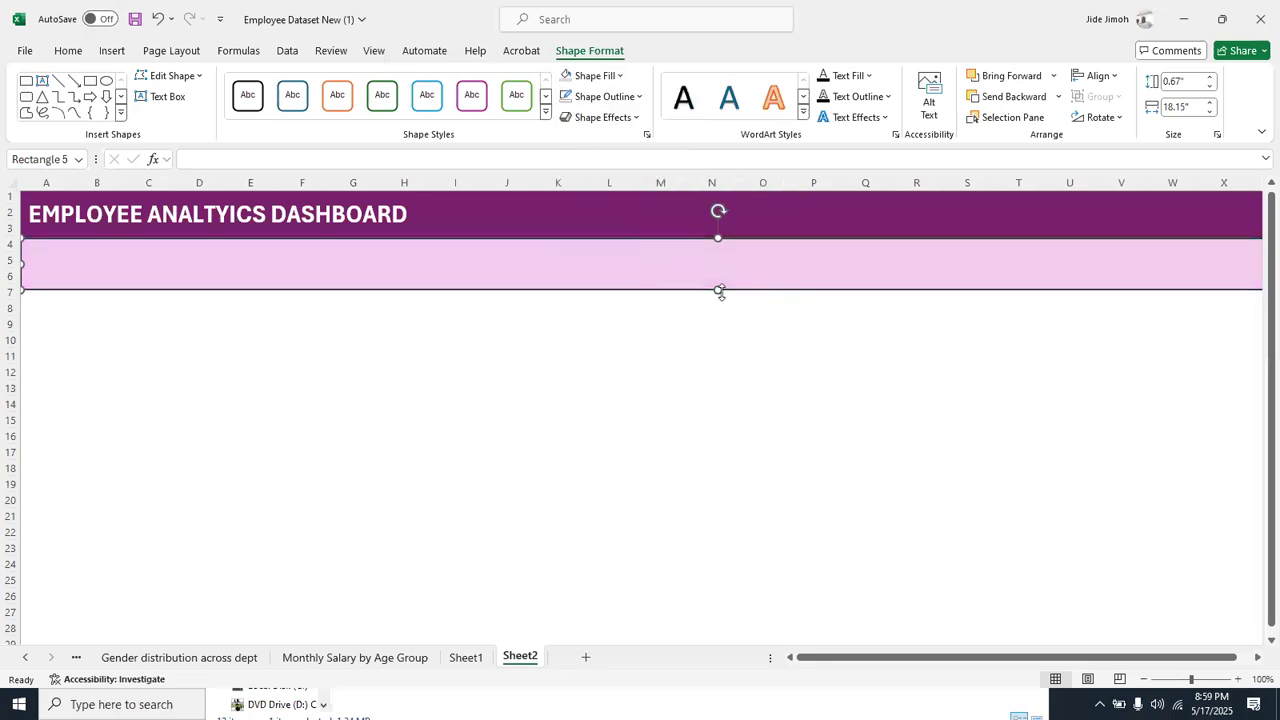
# Remove the light plum rectangle's outline and stretch it down to about 5.91" high as the dashboard background
pyautogui.click(567, 97)
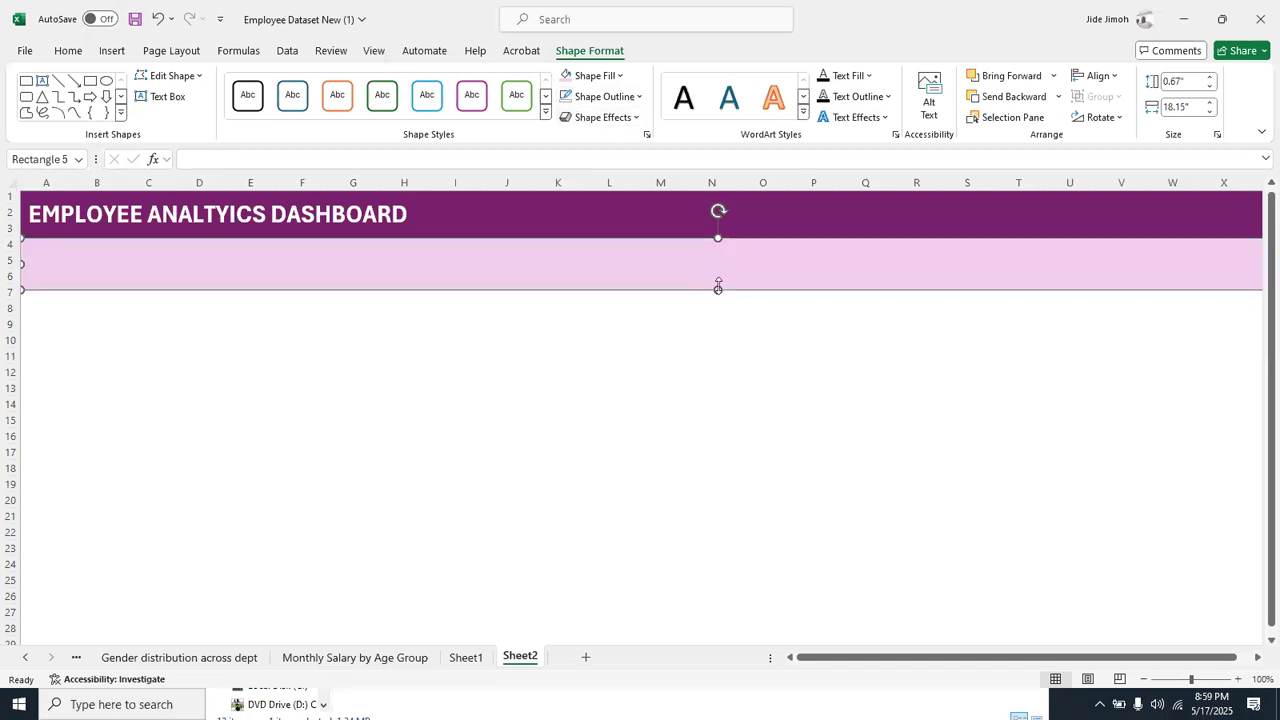
pyautogui.moveTo(717, 287); pyautogui.dragTo(727, 688)
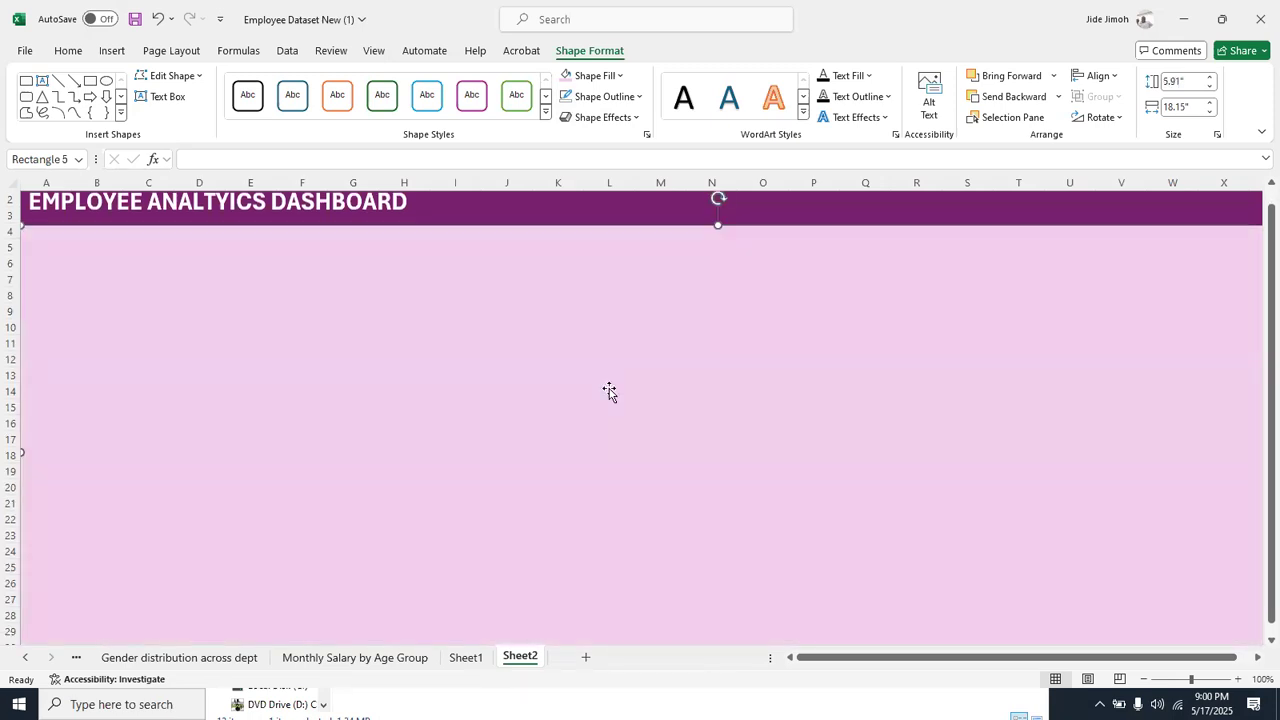
pyautogui.scroll(1, 609, 391)
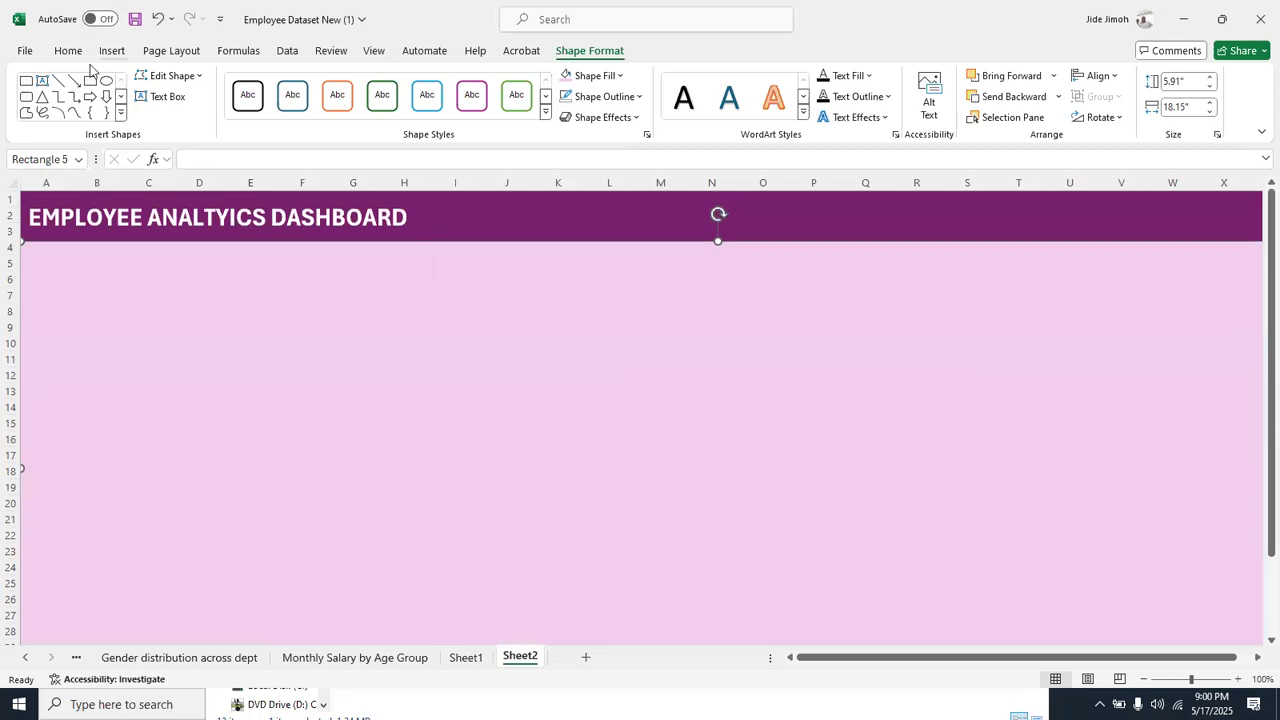
# Draw a rounded rectangle about 0.87" high and 5.76" wide below the banner over columns A to I, with reduced corner rounding
pyautogui.click(27, 97)
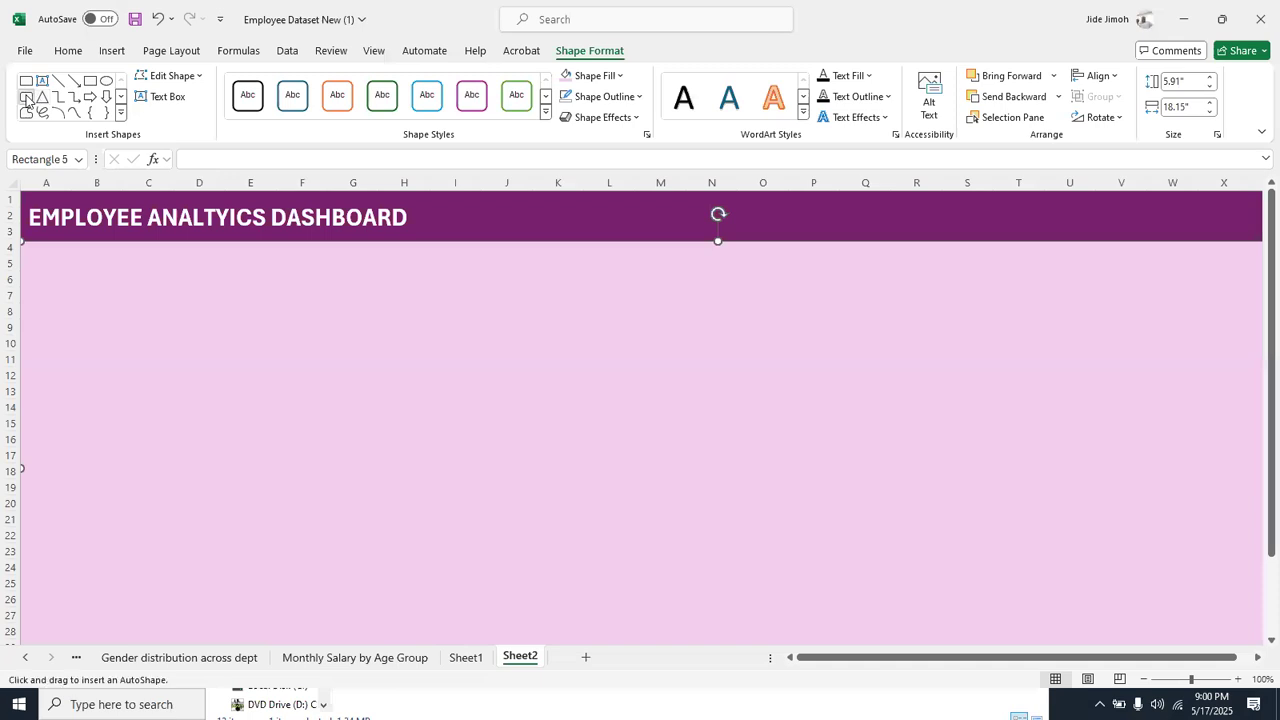
pyautogui.moveTo(25, 247)
pyautogui.mouseDown()
pyautogui.moveTo(194, 294)
pyautogui.moveTo(131, 280)
pyautogui.moveTo(423, 297)
pyautogui.moveTo(469, 314)
pyautogui.moveTo(417, 283)
pyautogui.mouseUp()
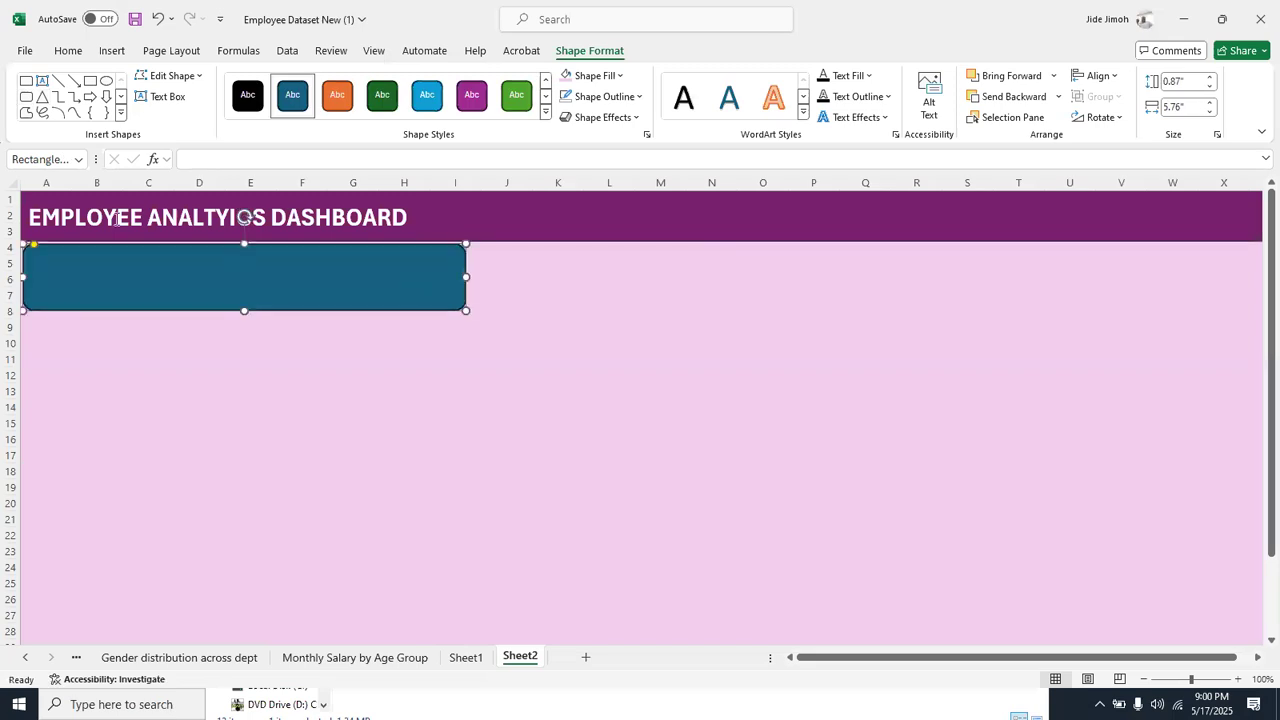
pyautogui.moveTo(32, 246); pyautogui.dragTo(26, 245)
# Remove the rounded rectangle's fill and set its outline weight to 2¼ pt
pyautogui.click(616, 77)
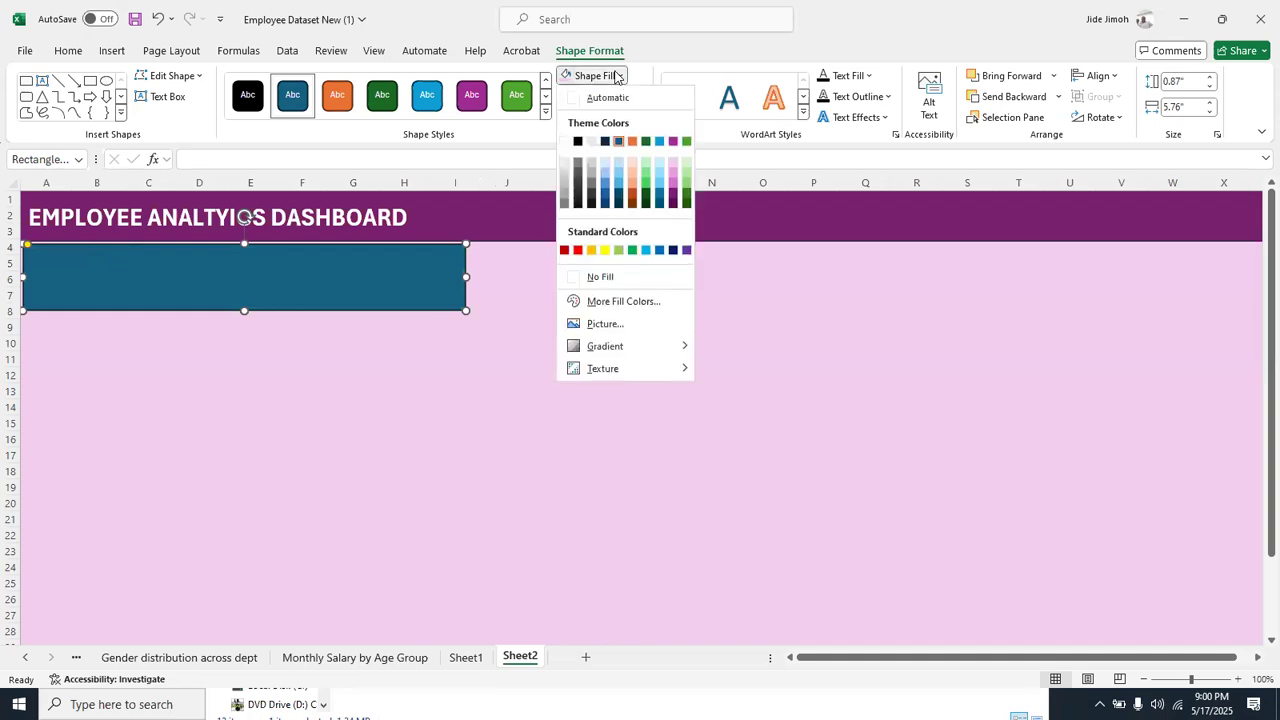
pyautogui.click(621, 288)
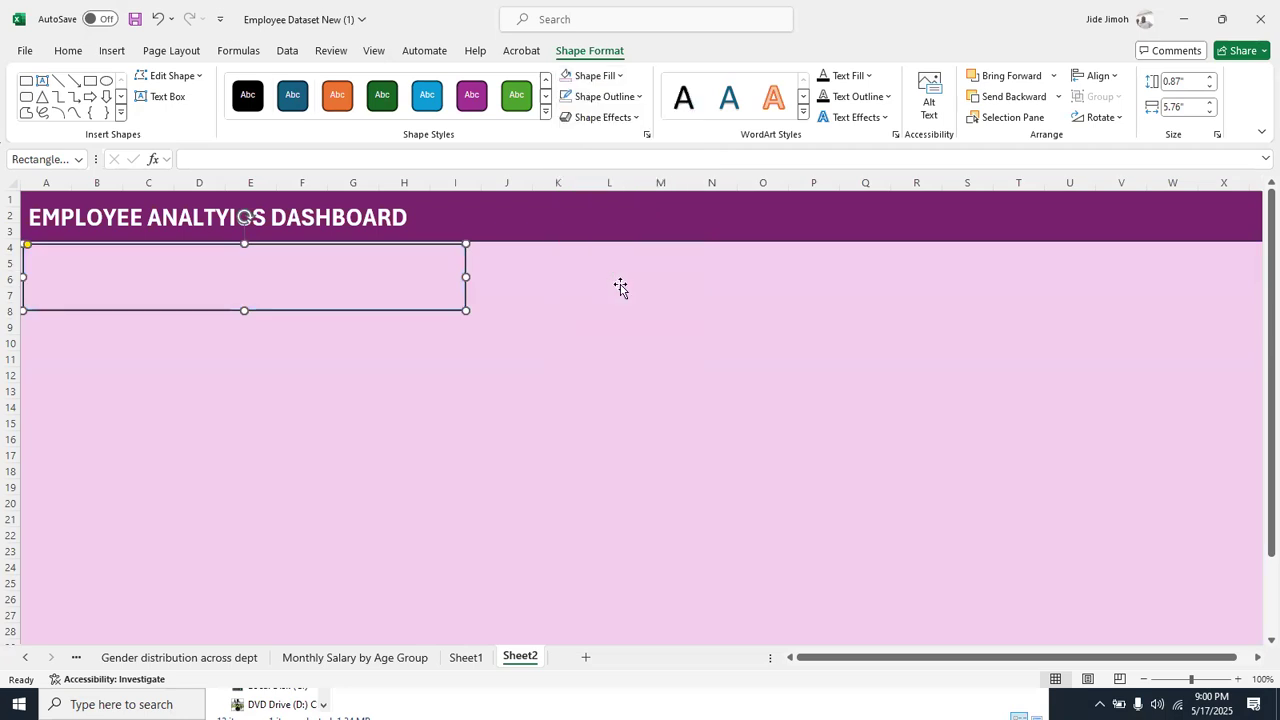
pyautogui.click(614, 97)
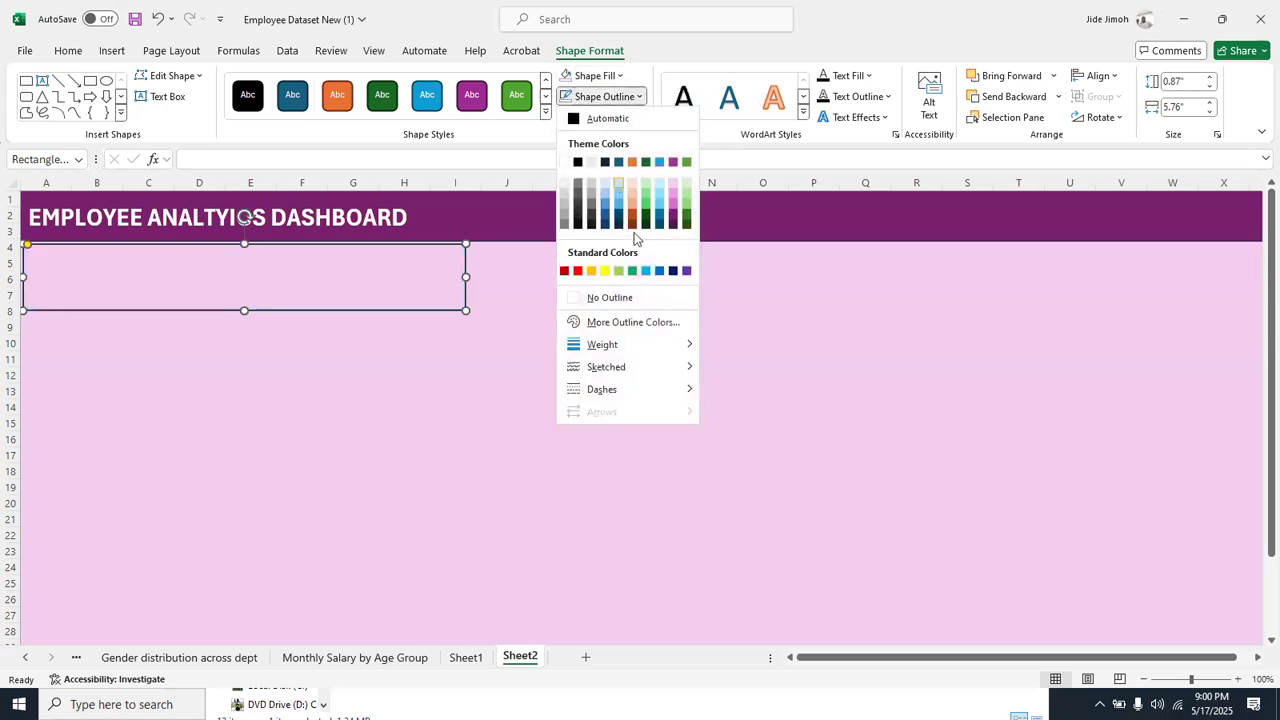
pyautogui.moveTo(674, 347)
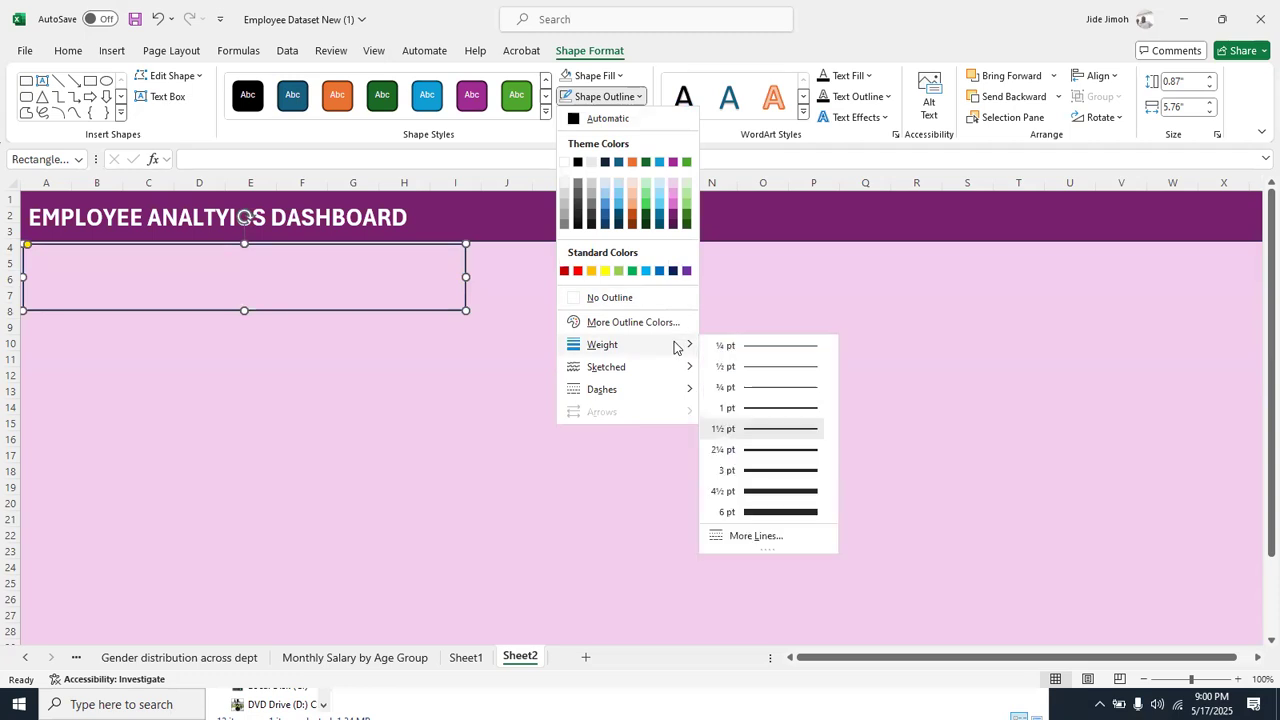
pyautogui.click(774, 449)
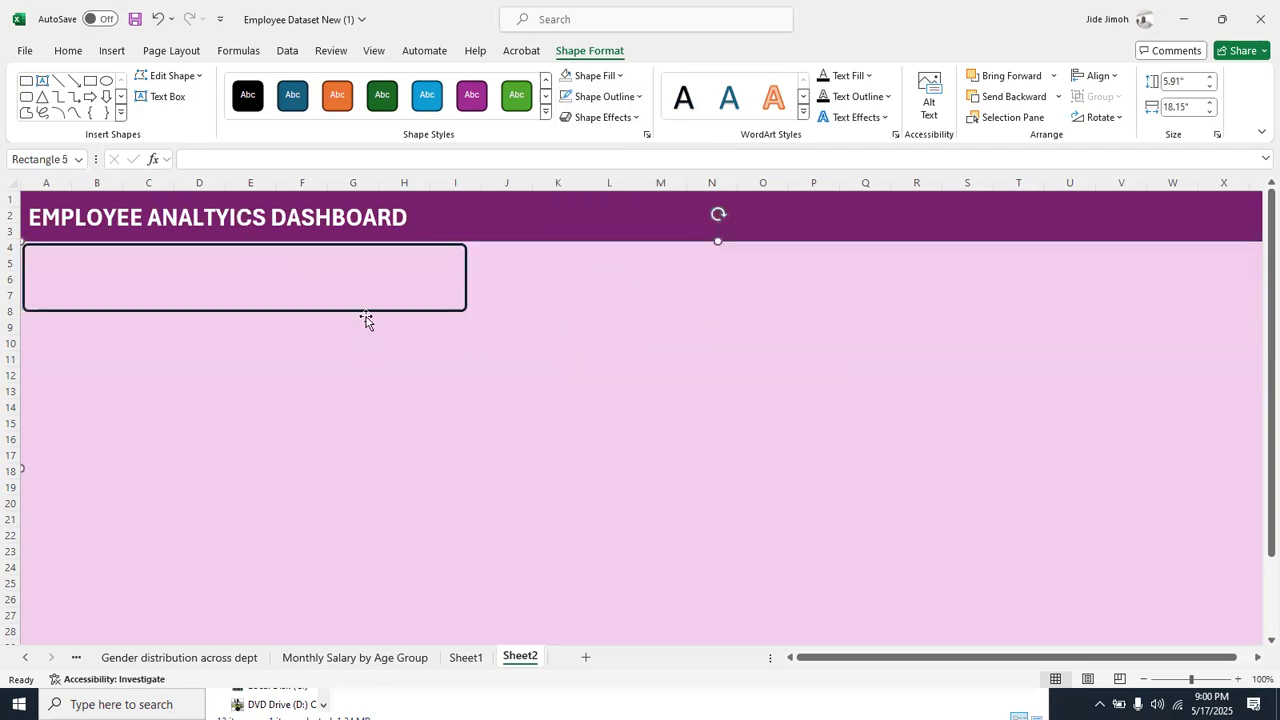
# Colour the rounded rectangle's outline dark plum and nudge the shape slightly away from the banner and sheet edge
pyautogui.click(620, 96)
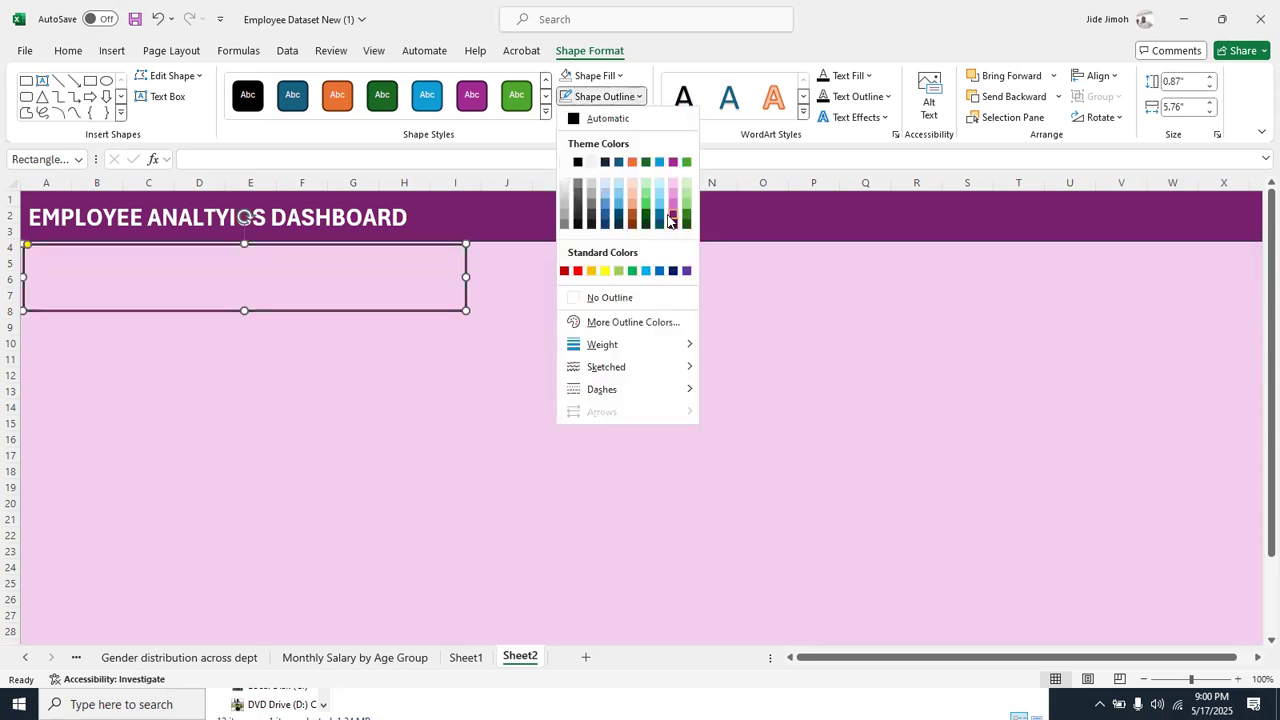
pyautogui.click(668, 219)
pyautogui.click(563, 358)
pyautogui.click(323, 311)
pyautogui.click(324, 312)
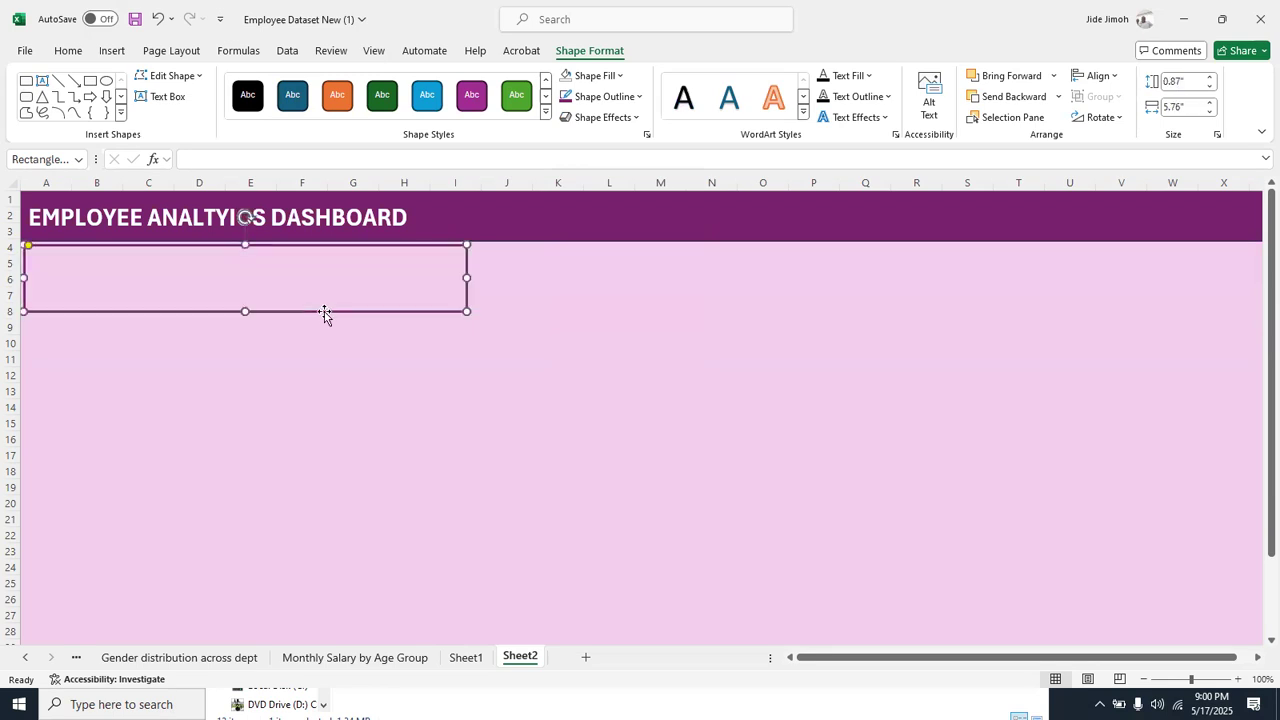
# Insert a blank text box on the light plum background around columns M to O, rows 8 to 12
pyautogui.click(110, 50)
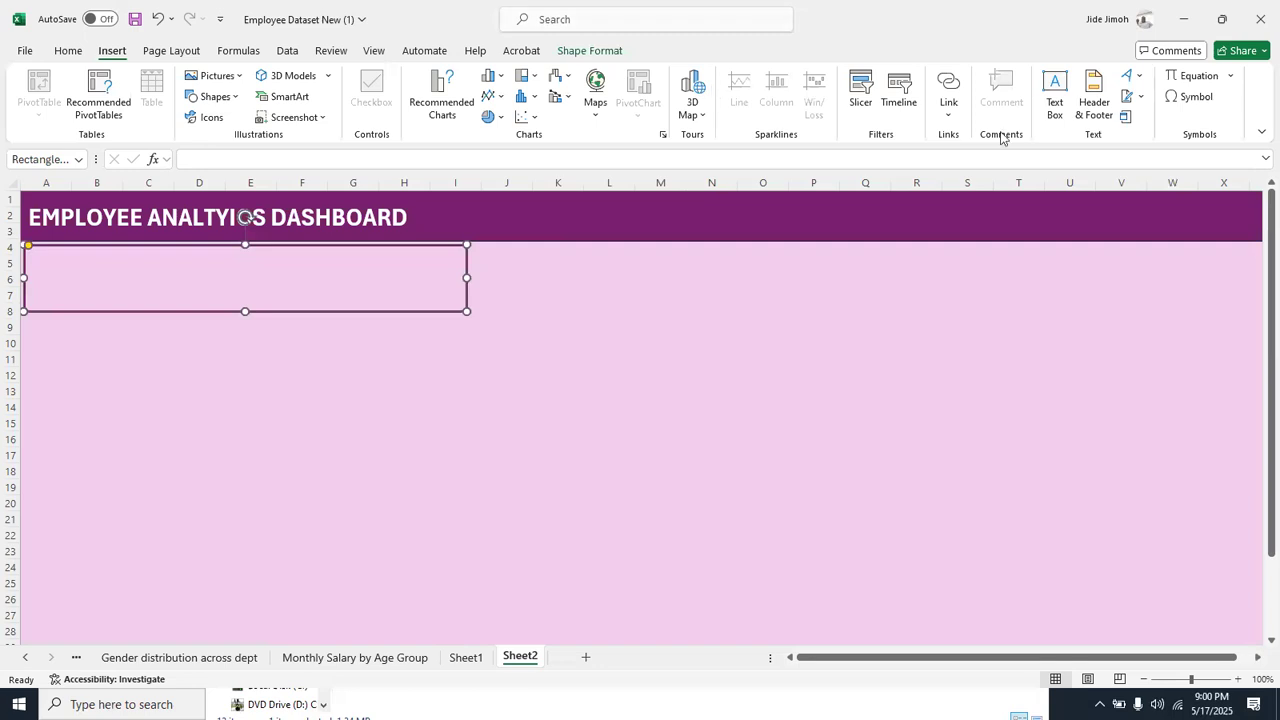
pyautogui.click(1055, 105)
pyautogui.moveTo(648, 305); pyautogui.dragTo(805, 383)
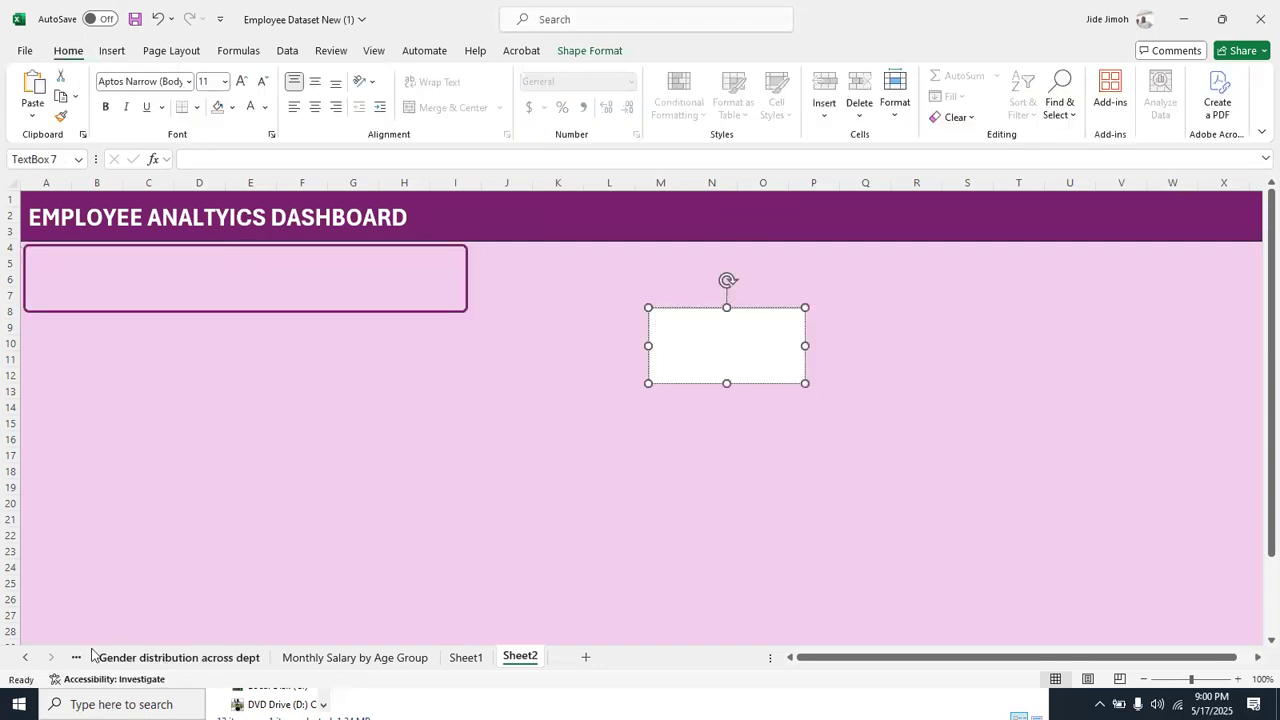
# Check the KPI sheet, then link the blank text box on Sheet2 to cell A4 of the KPI sheet
pyautogui.rightClick(26, 657)
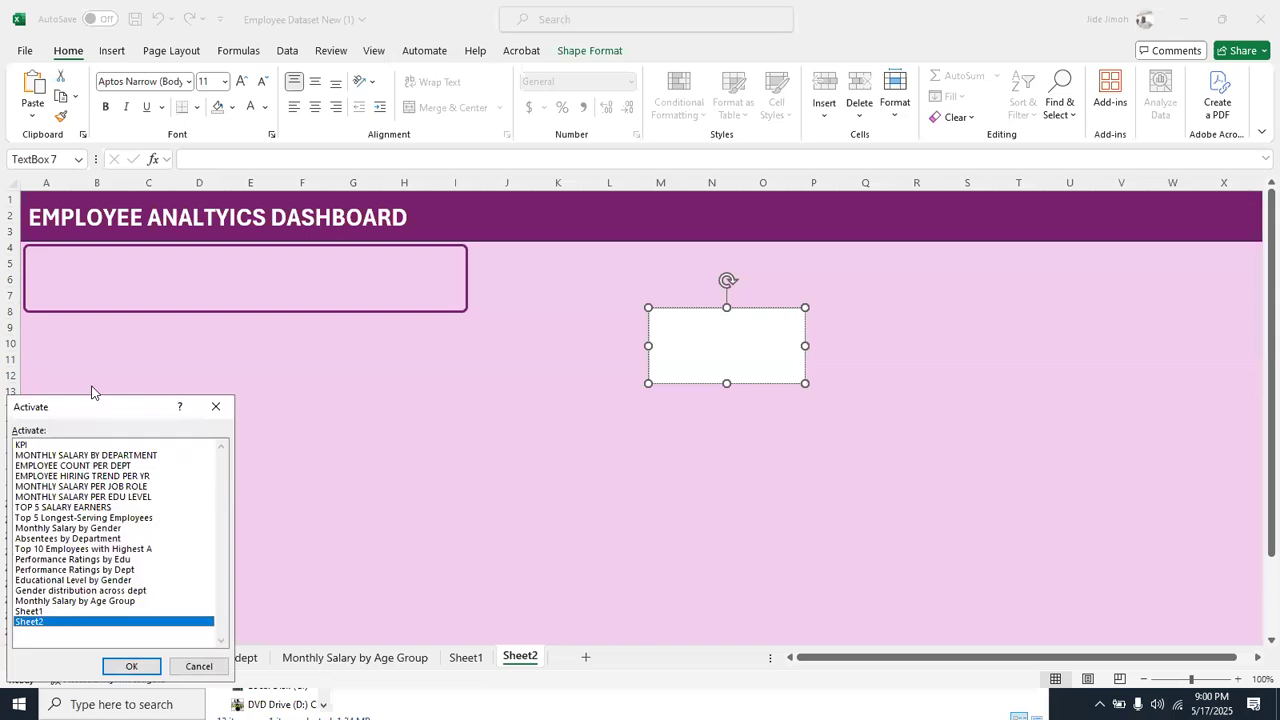
pyautogui.doubleClick(49, 444)
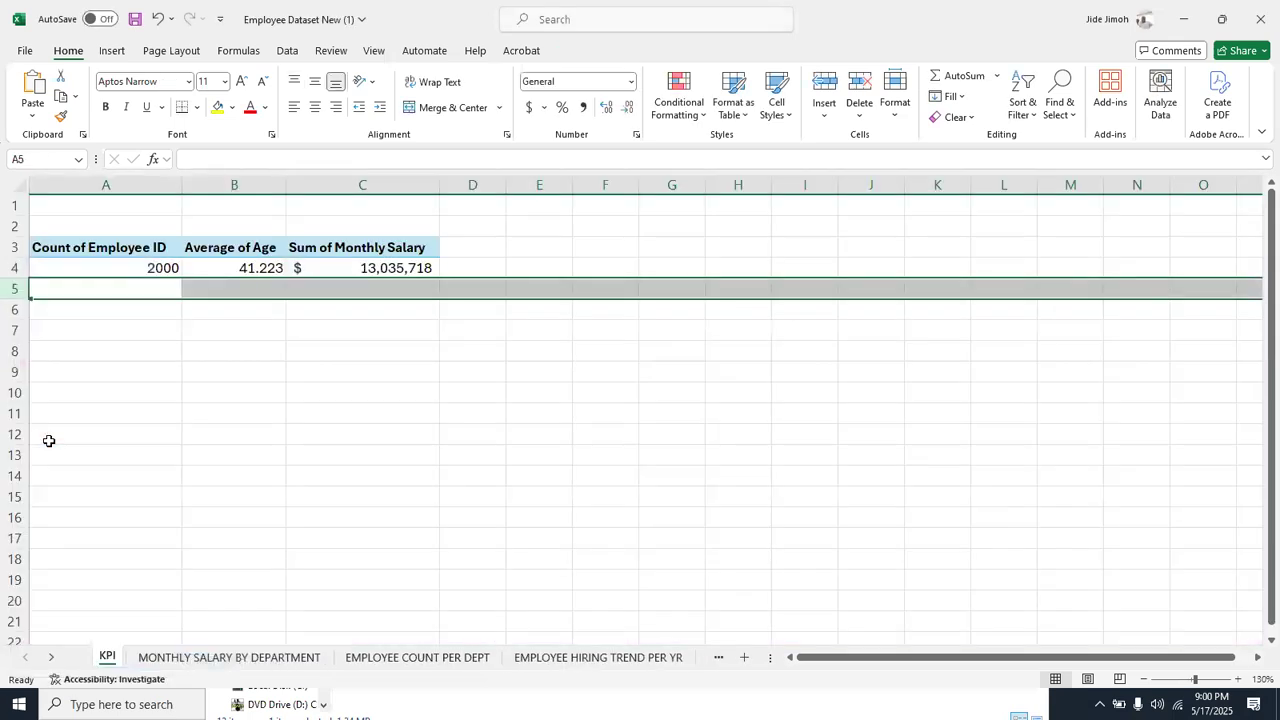
pyautogui.rightClick(38, 660)
pyautogui.doubleClick(30, 621)
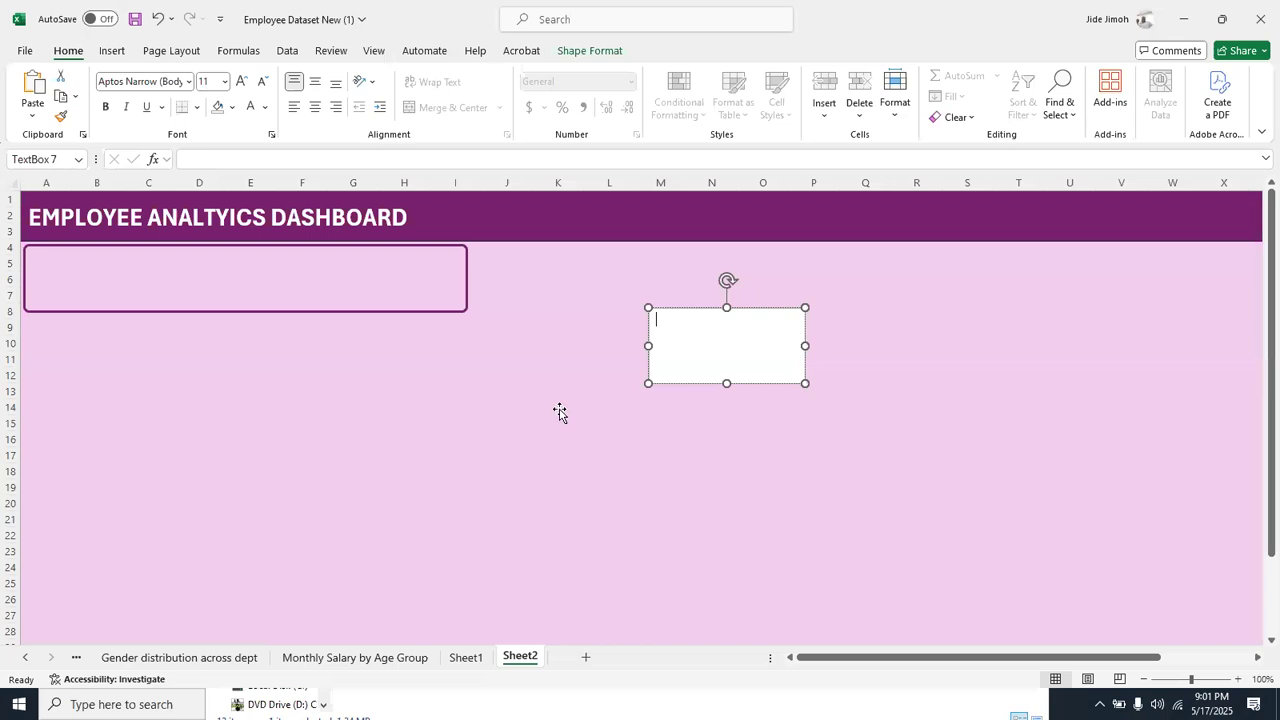
pyautogui.click(667, 314)
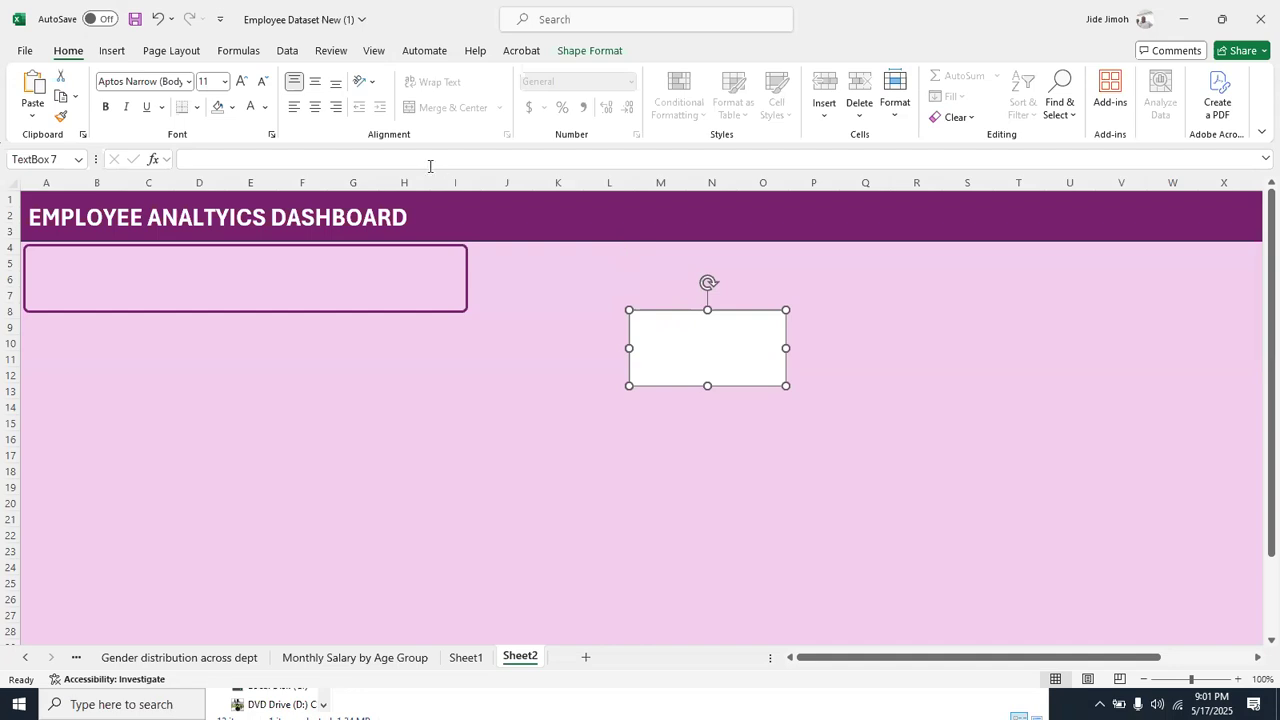
pyautogui.click(367, 158)
pyautogui.write('=')
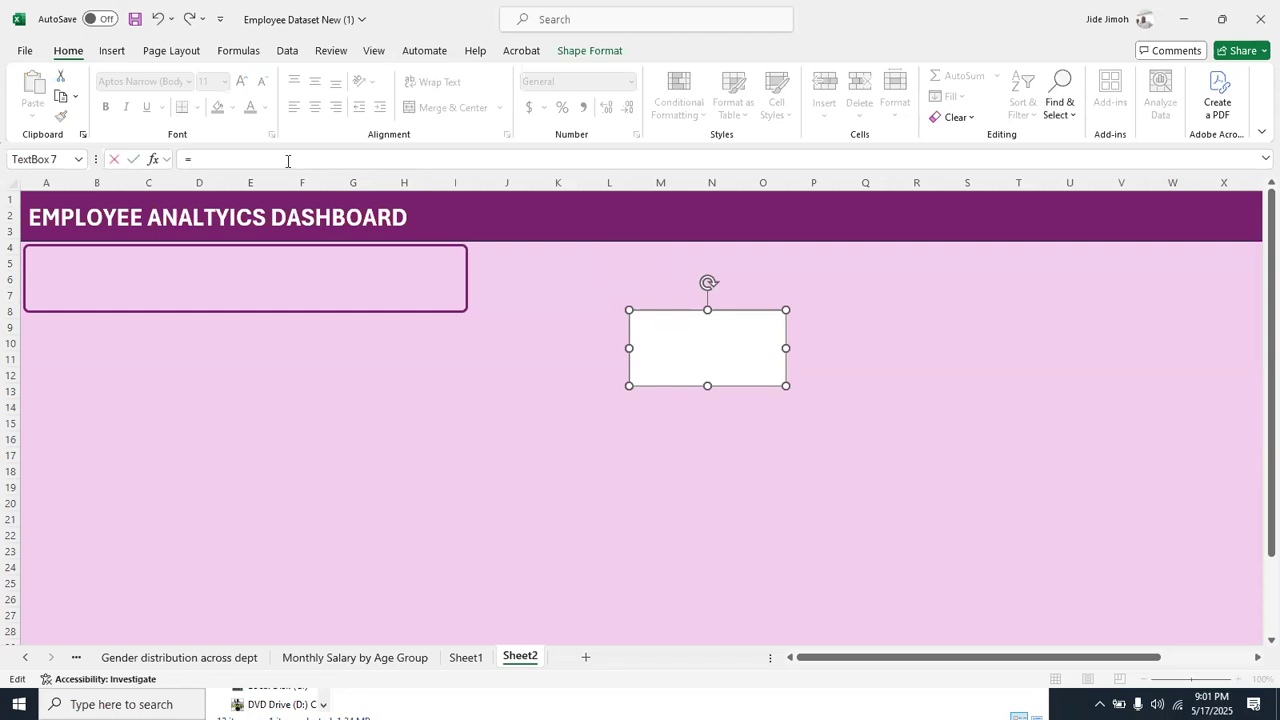
pyautogui.rightClick(25, 657)
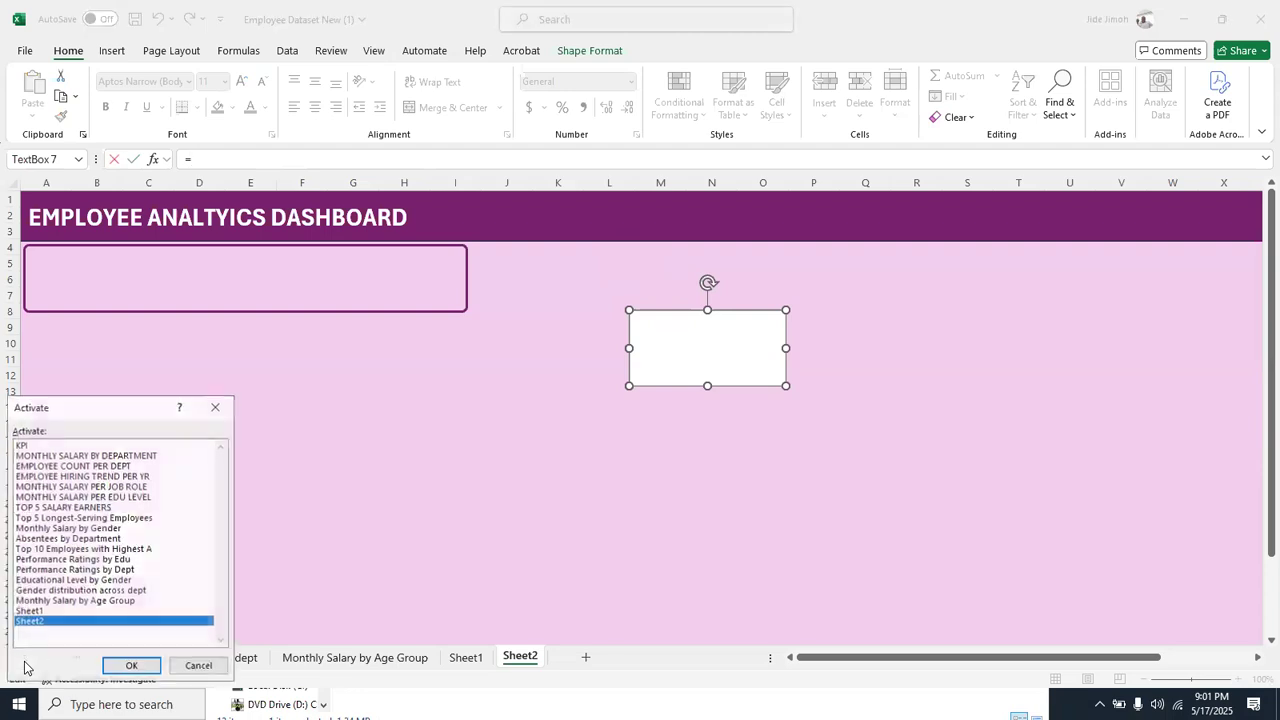
pyautogui.doubleClick(42, 444)
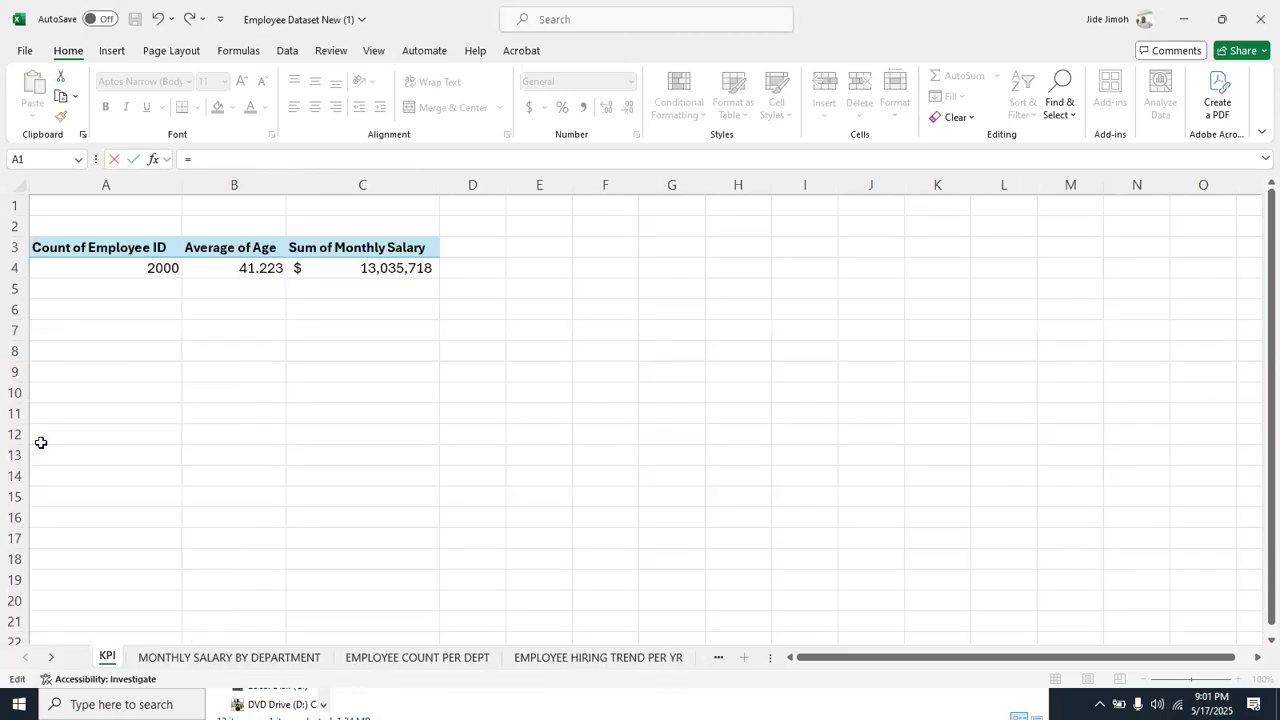
pyautogui.click(138, 267)
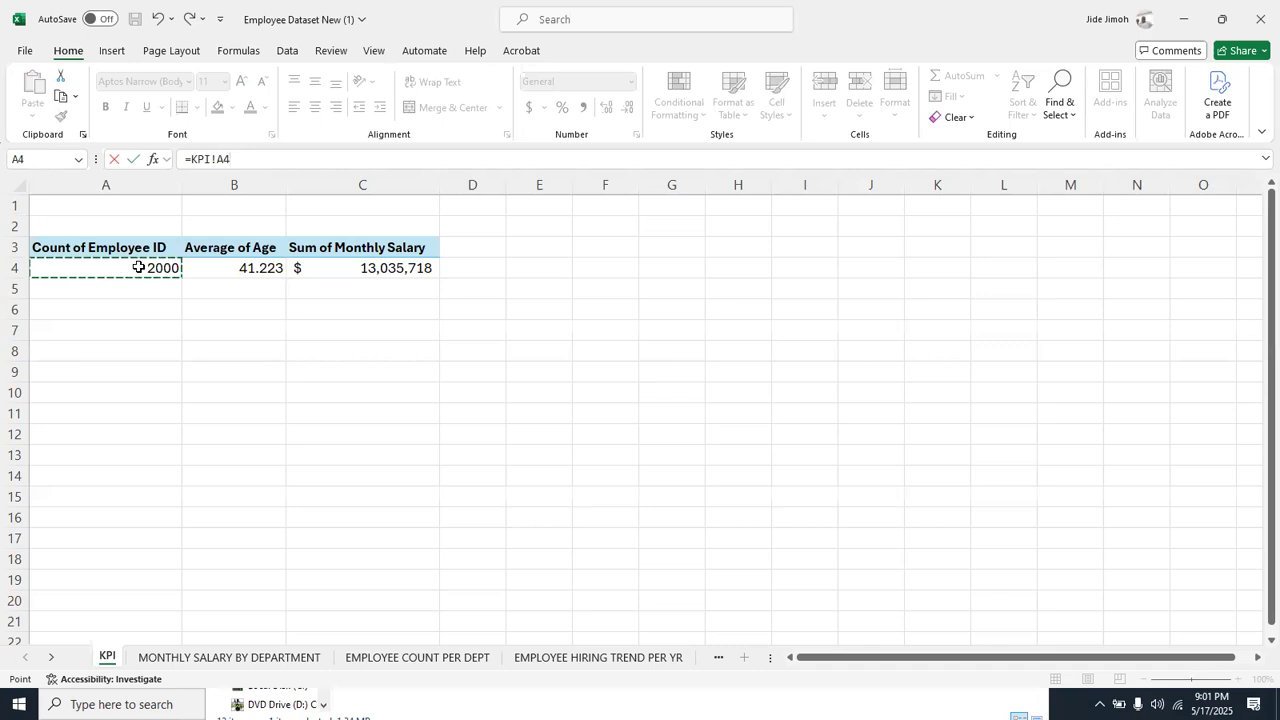
pyautogui.press('Return')
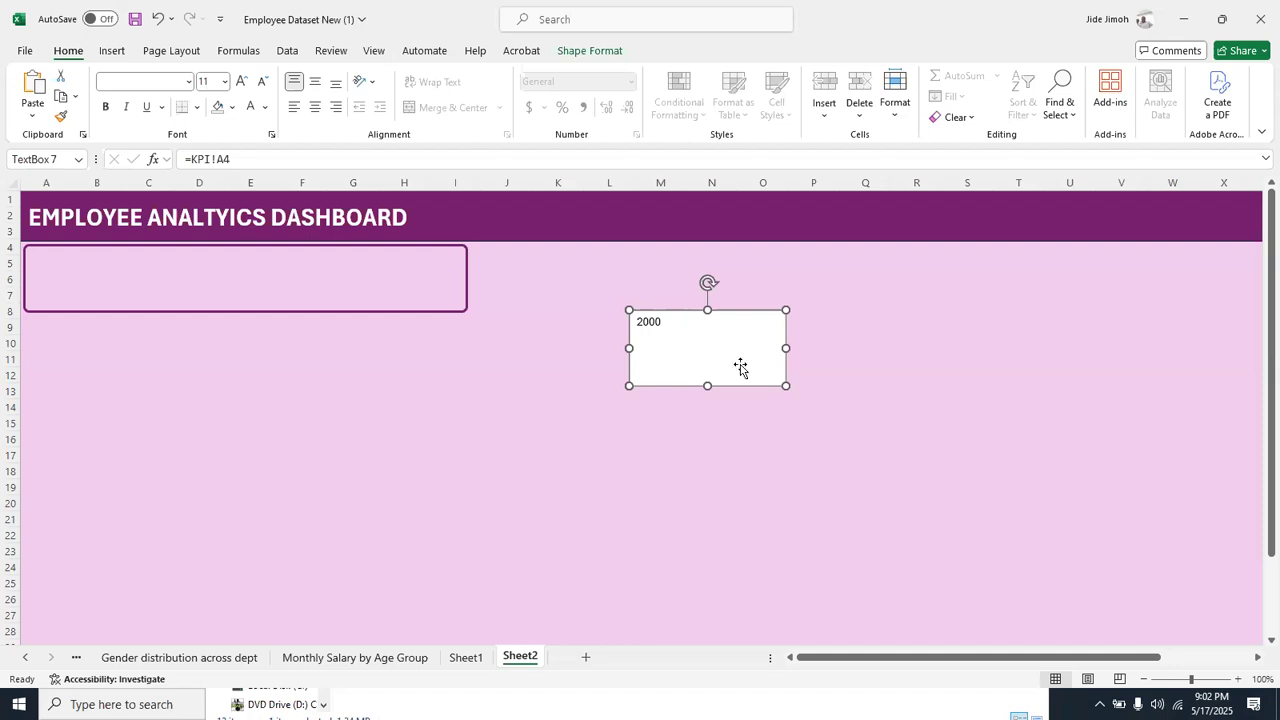
# Shrink the linked text box around its number and format the number as 24 pt bold
pyautogui.moveTo(786, 386); pyautogui.dragTo(698, 352)
pyautogui.click(643, 320)
pyautogui.doubleClick(643, 320)
pyautogui.hotkey('ctrl', 'shift', '.')
pyautogui.hotkey('ctrl', 'shift', '.')
pyautogui.hotkey('ctrl', 'shift', '.')
pyautogui.hotkey('ctrl', 'shift', '.')
pyautogui.hotkey('ctrl', 'shift', '.')
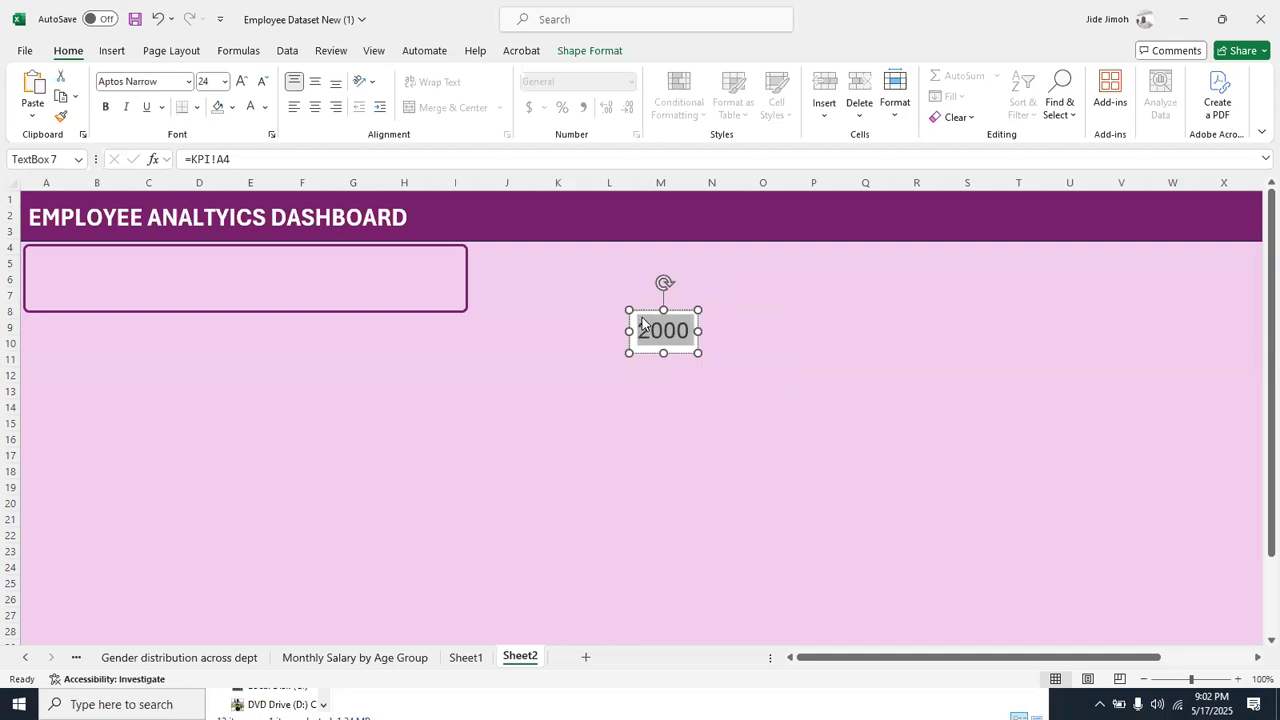
pyautogui.hotkey('ctrl', 'b')
pyautogui.click(697, 350)
pyautogui.moveTo(697, 350); pyautogui.dragTo(699, 352)
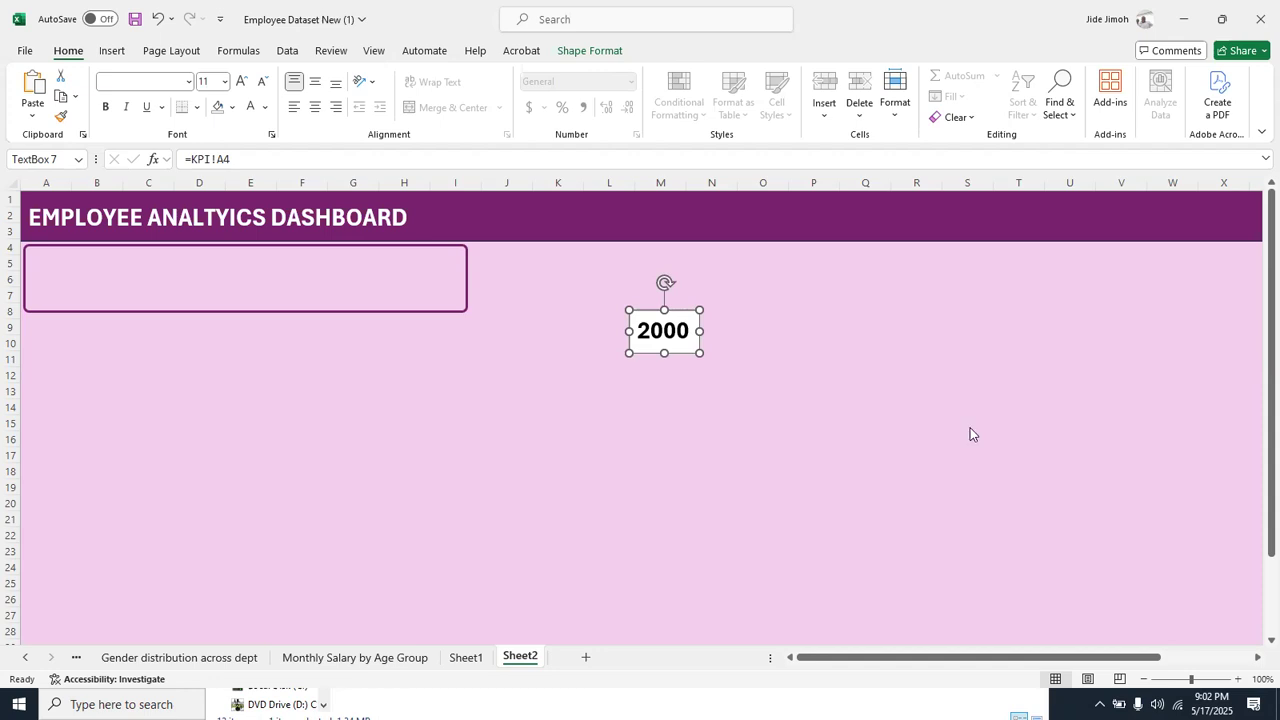
# Undo the text box's formatting, resizing and cell link, and reposition the blank box around columns K to N
pyautogui.hotkey('alt', 'Tab')
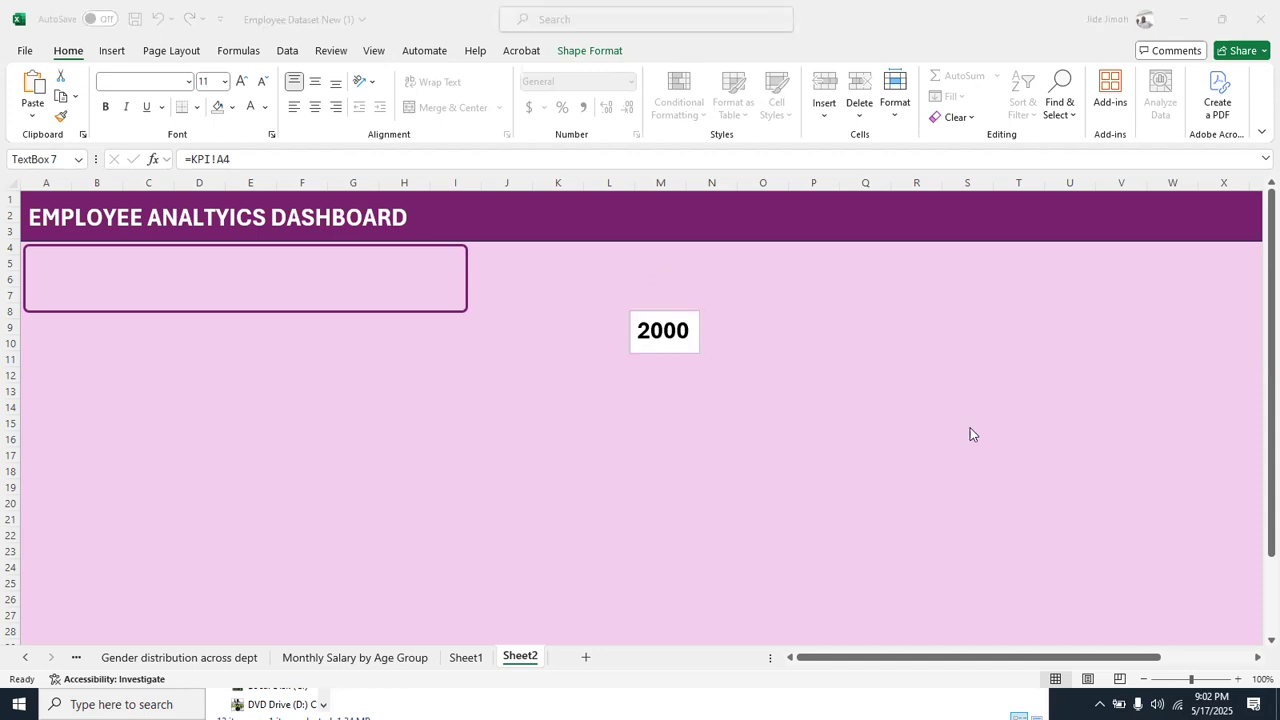
pyautogui.click(644, 330)
pyautogui.doubleClick(643, 330)
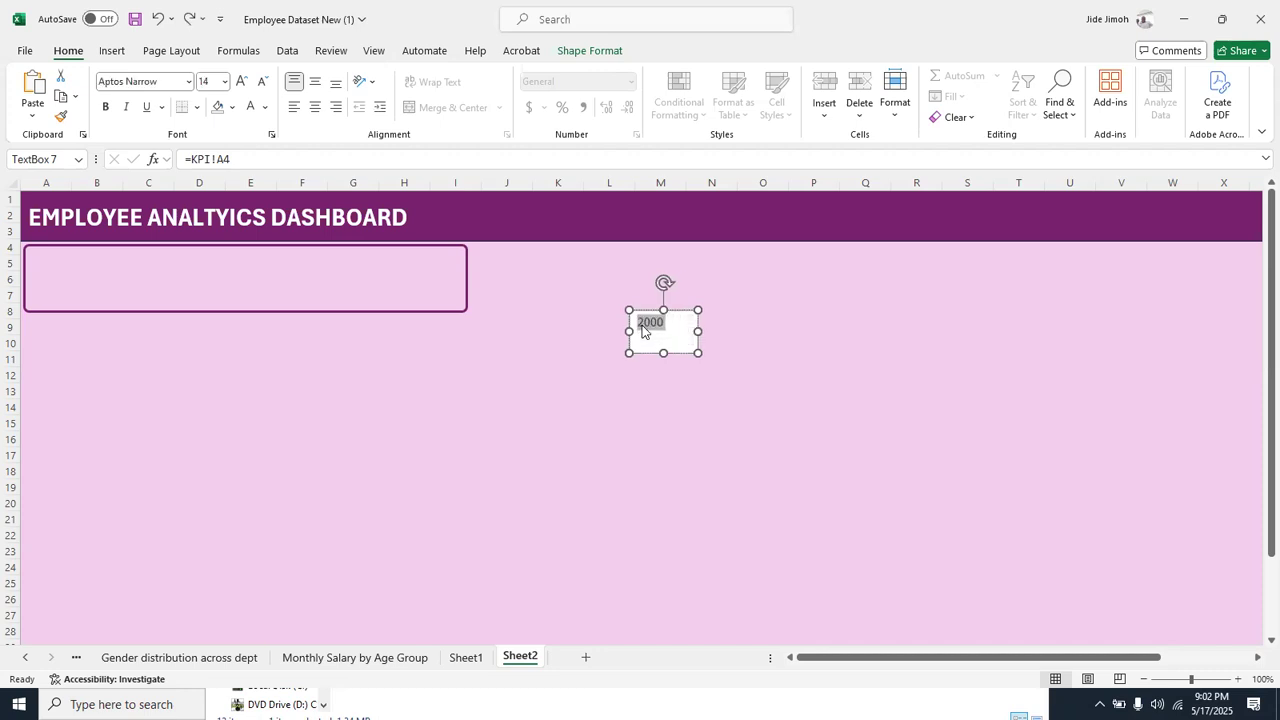
pyautogui.press('BackSpace')
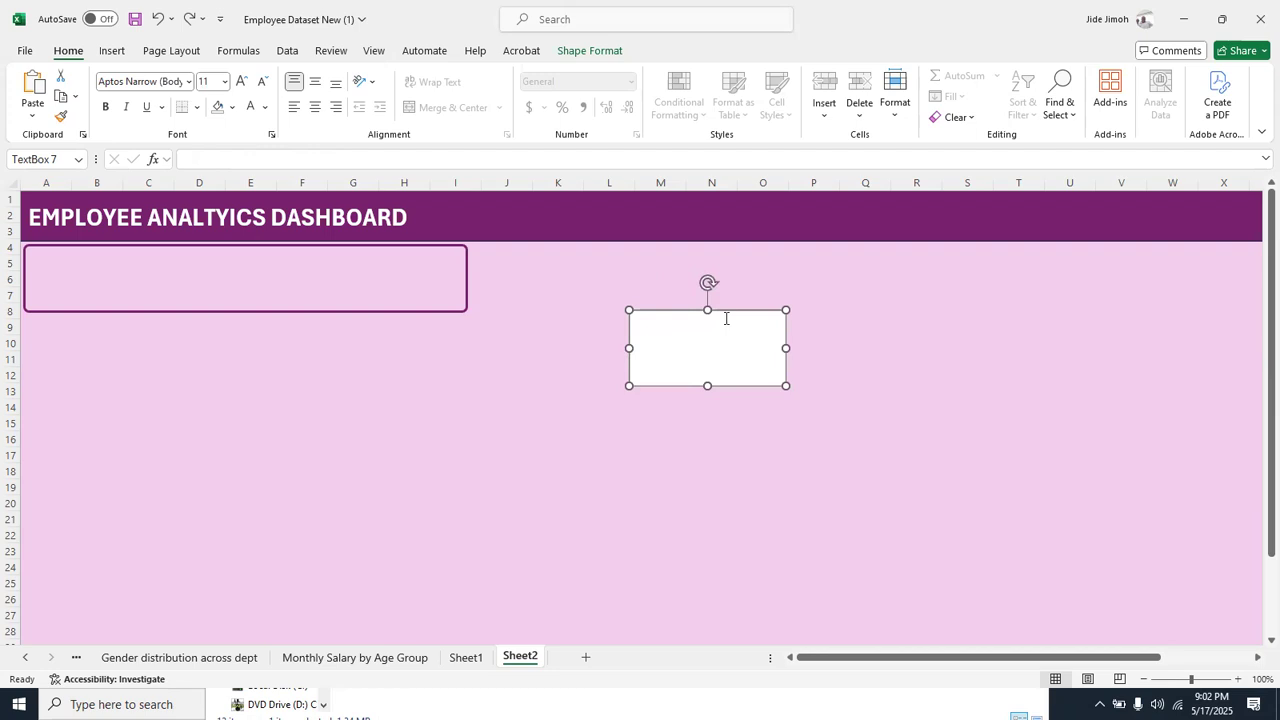
pyautogui.moveTo(708, 313); pyautogui.dragTo(657, 384)
pyautogui.hotkey('ctrl', 'z')
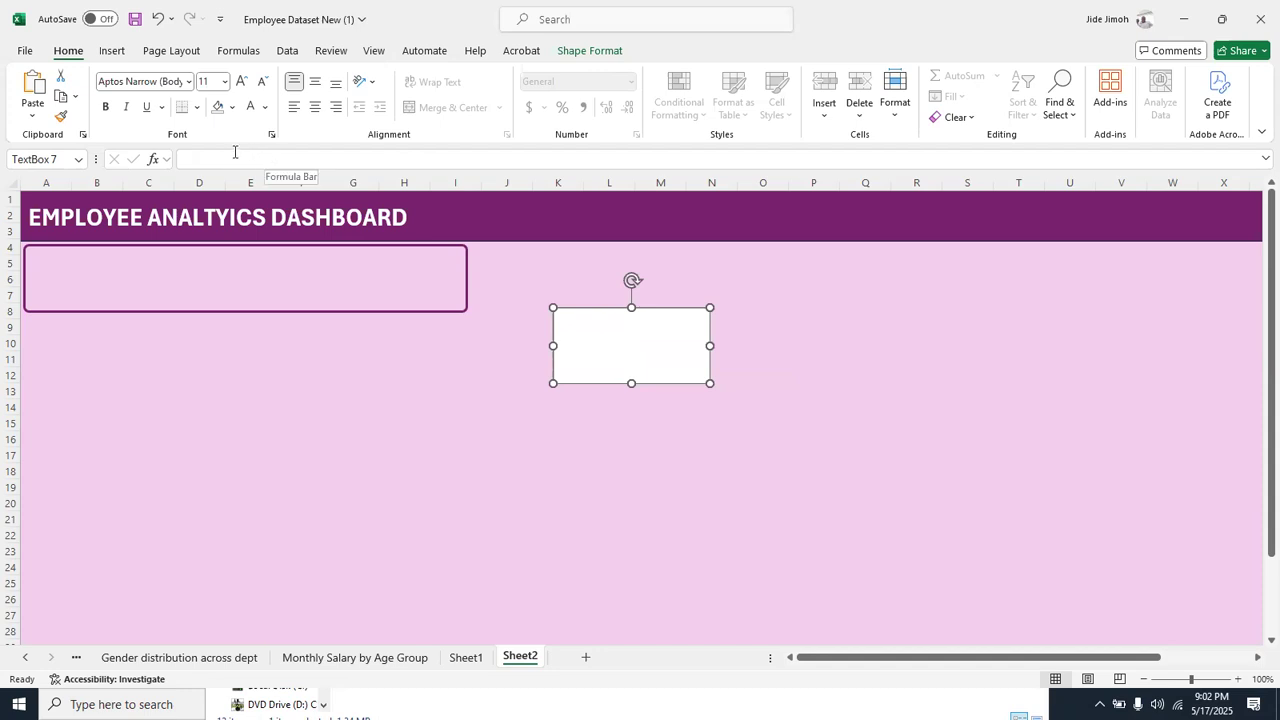
# Link the blank text box to cell A4 of the KPI sheet with the formula =KPI!A4
pyautogui.click(279, 158)
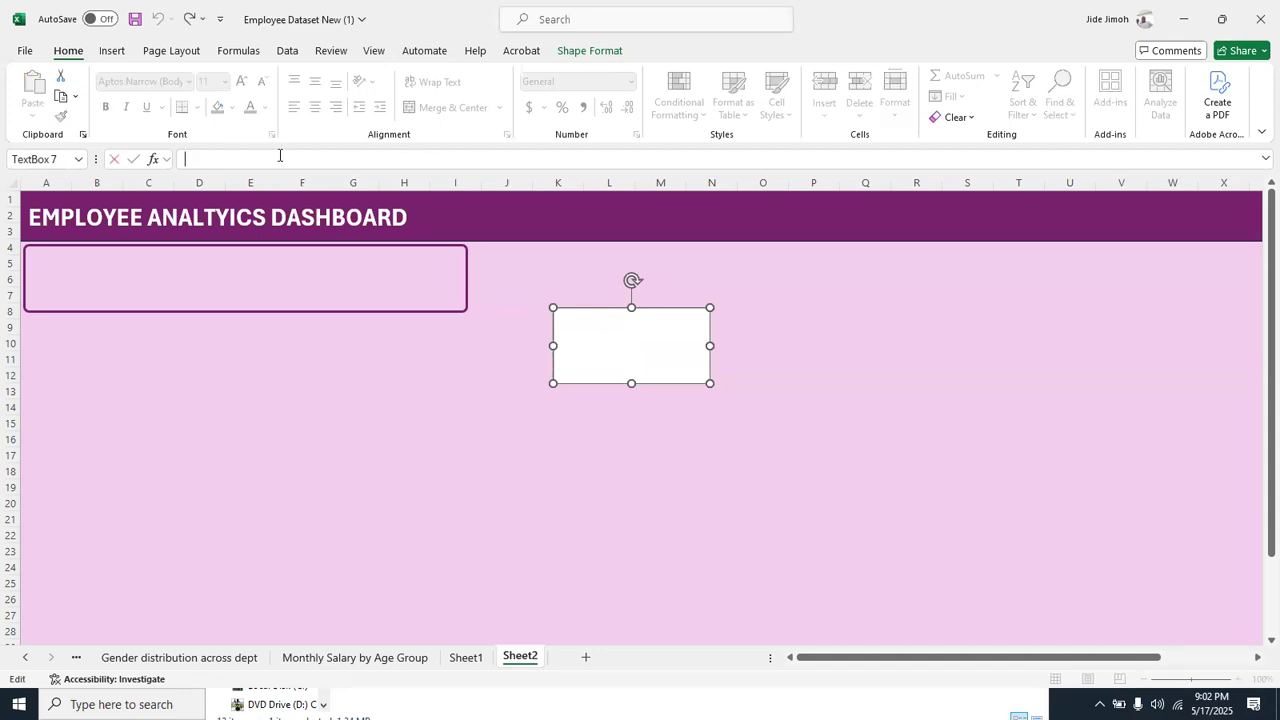
pyautogui.write('=')
pyautogui.rightClick(20, 657)
pyautogui.click(47, 447)
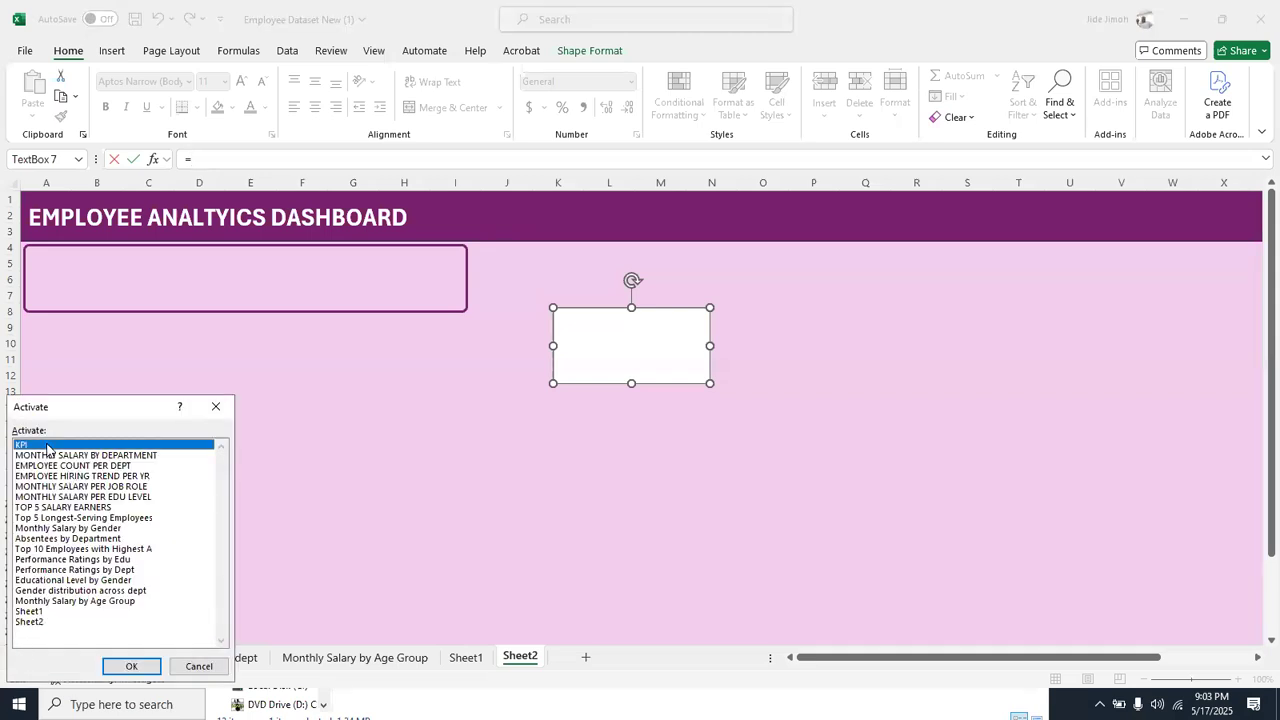
pyautogui.doubleClick(47, 447)
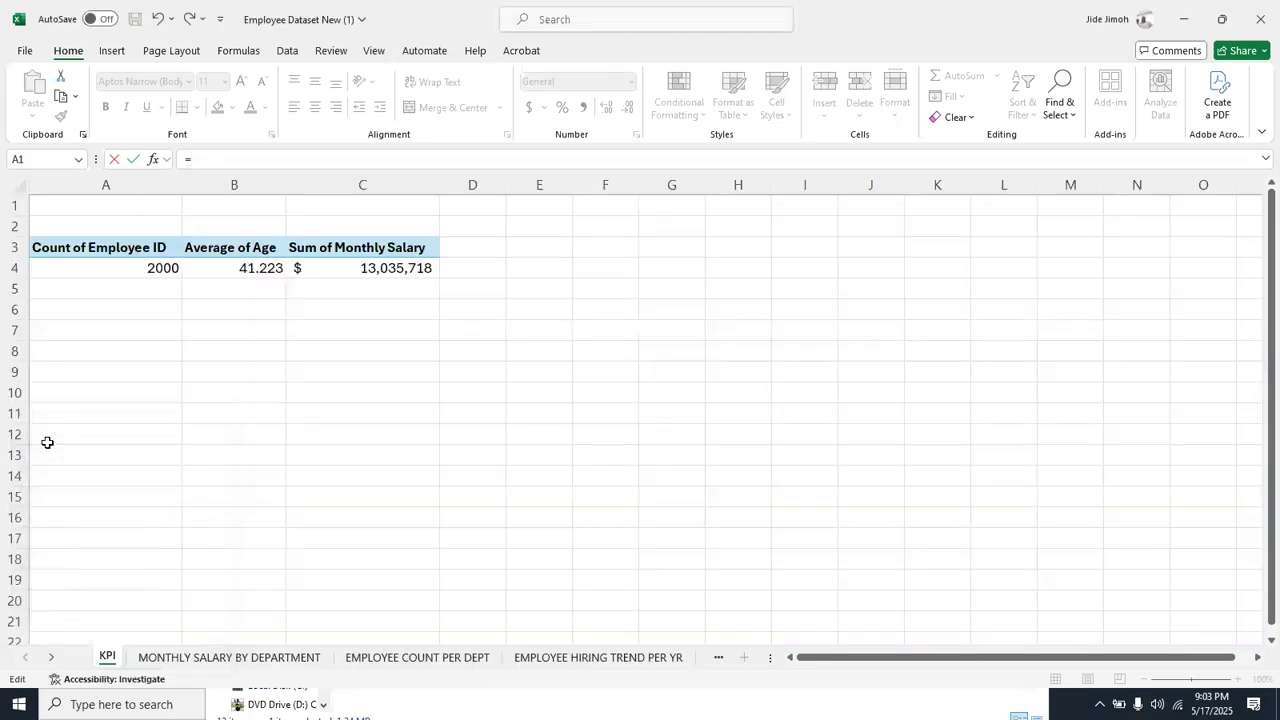
pyautogui.click(127, 267)
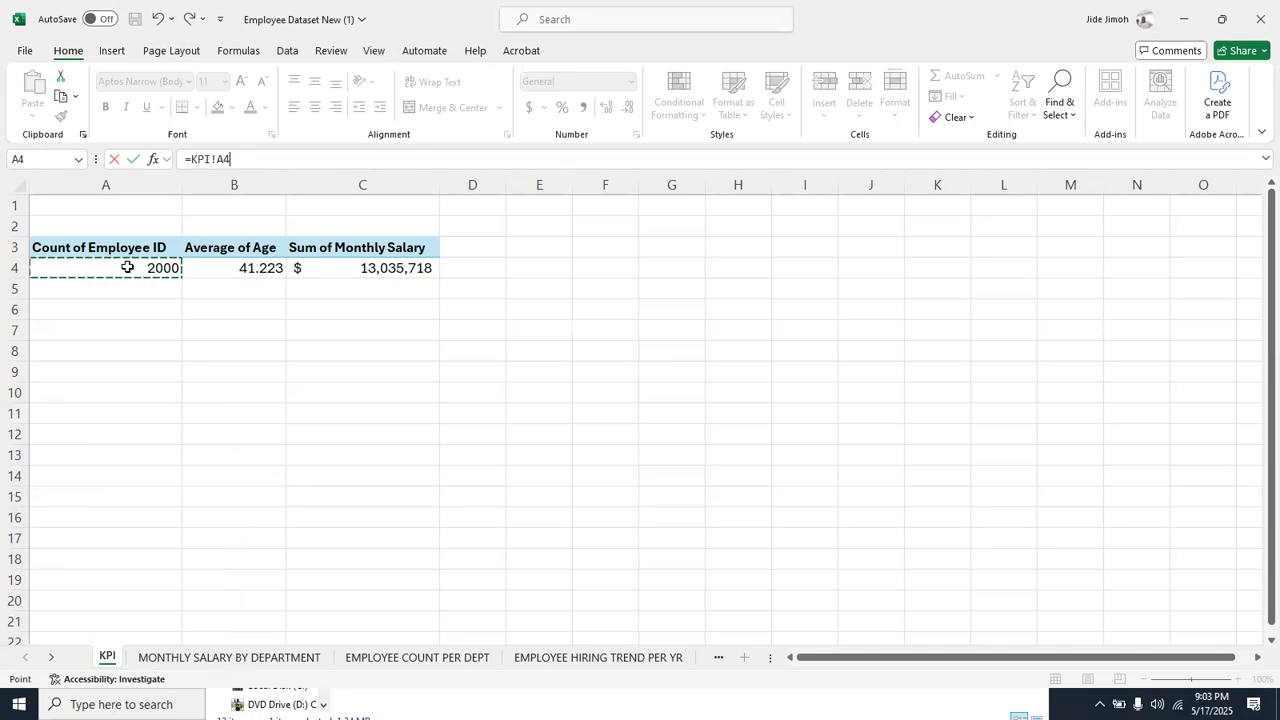
pyautogui.press('Return')
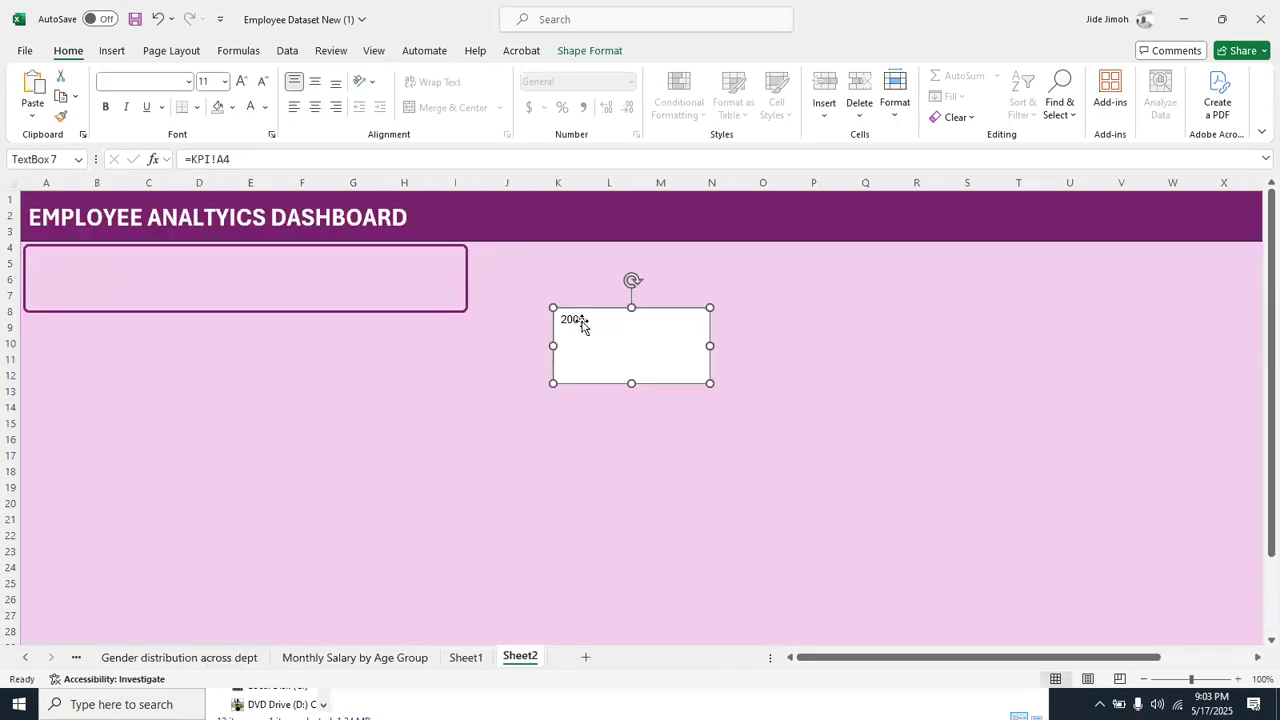
# Format the linked number as 32 pt bold and resize its text box to about 0.63" high and 1.16" wide
pyautogui.click(582, 321)
pyautogui.doubleClick(582, 321)
pyautogui.hotkey('ctrl', 'shift', '.')
pyautogui.hotkey('ctrl', 'shift', '.')
pyautogui.hotkey('ctrl', 'shift', '.')
pyautogui.hotkey('ctrl', 'shift', '.')
pyautogui.hotkey('ctrl', 'shift', '.')
pyautogui.hotkey('ctrl', 'shift', '.')
pyautogui.hotkey('ctrl', 'shift', '.')
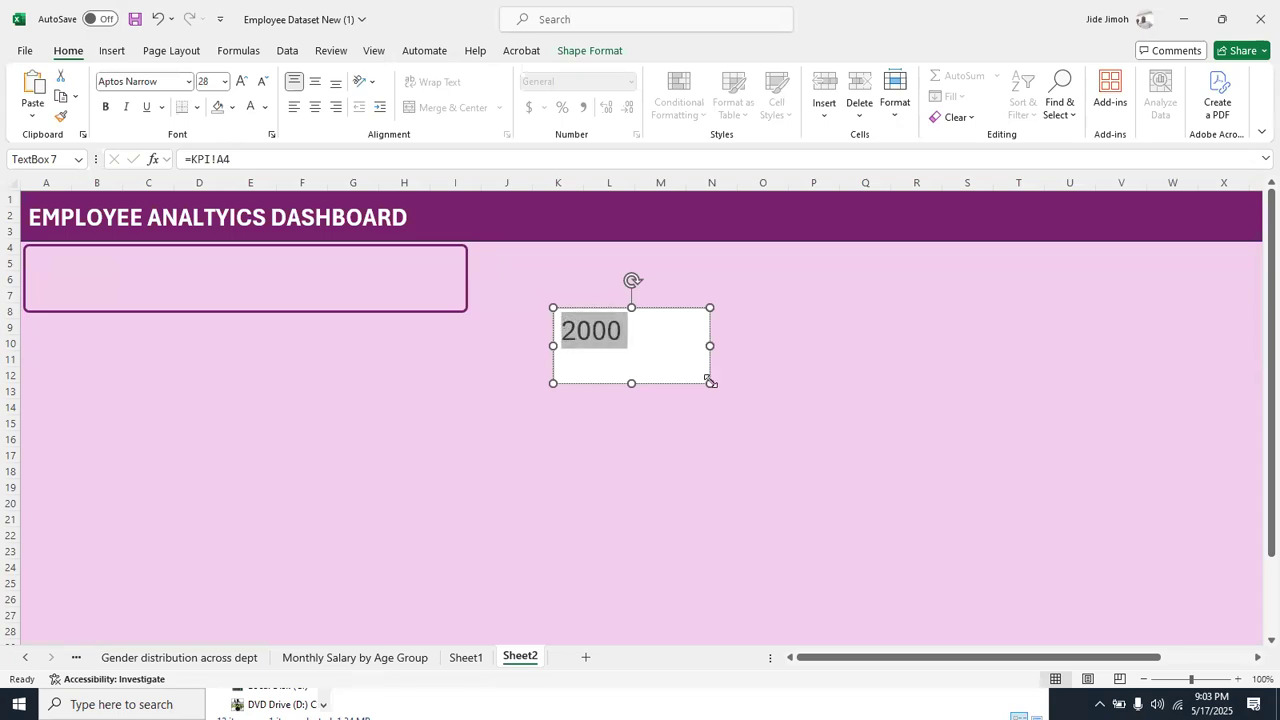
pyautogui.moveTo(709, 382); pyautogui.dragTo(629, 351)
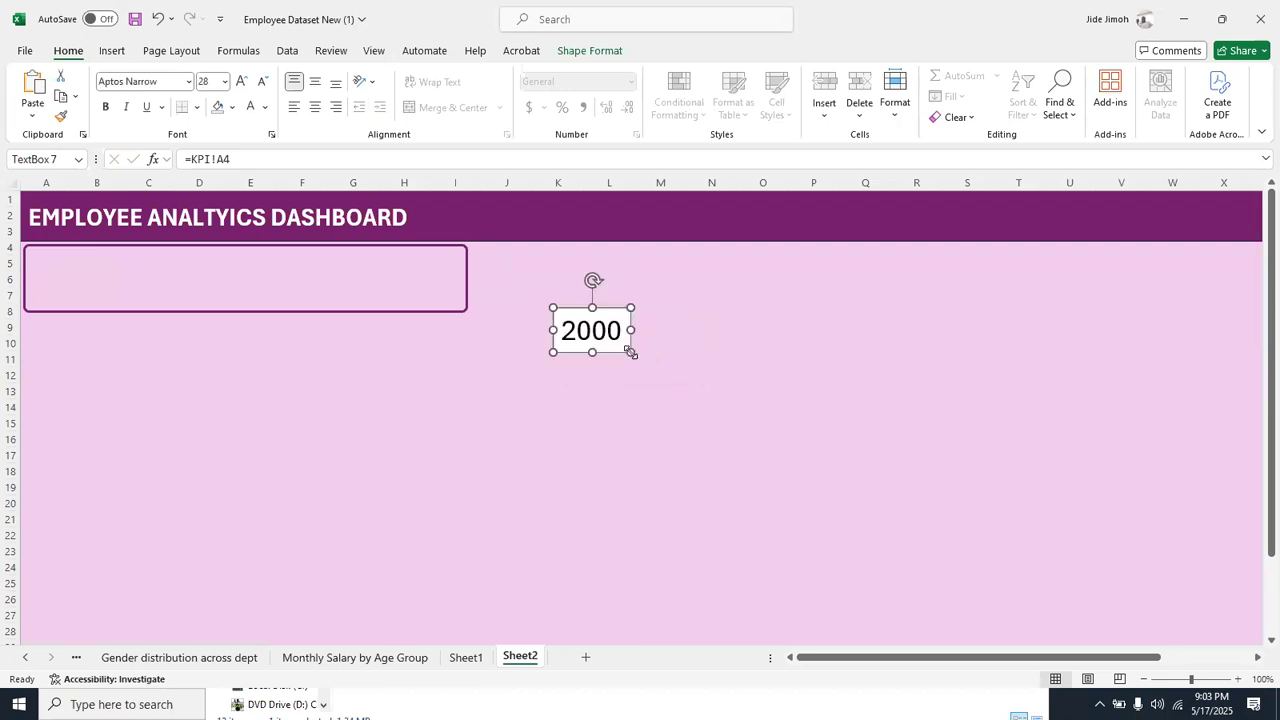
pyautogui.hotkey('ctrl', 'shift', '.')
pyautogui.moveTo(629, 351); pyautogui.dragTo(642, 355)
pyautogui.hotkey('ctrl', 'b')
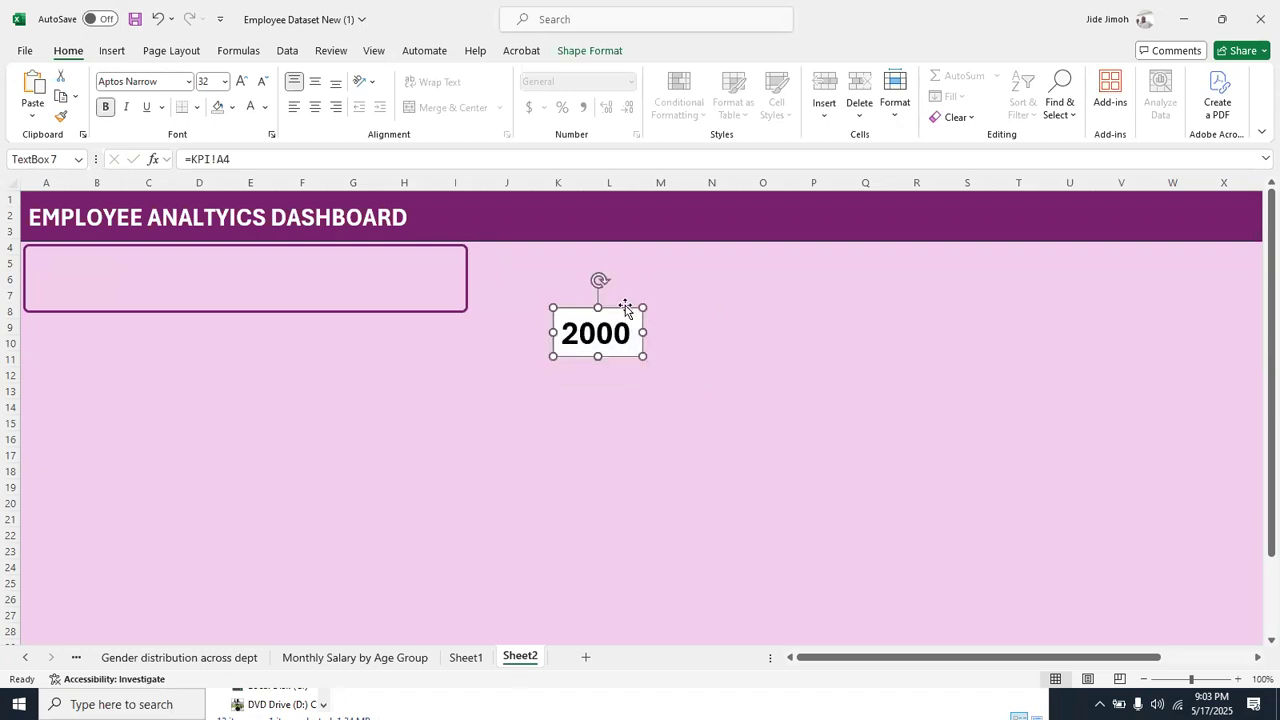
# Remove the number text box's fill and outline and move it inside the rounded rectangle over columns A and B
pyautogui.click(590, 51)
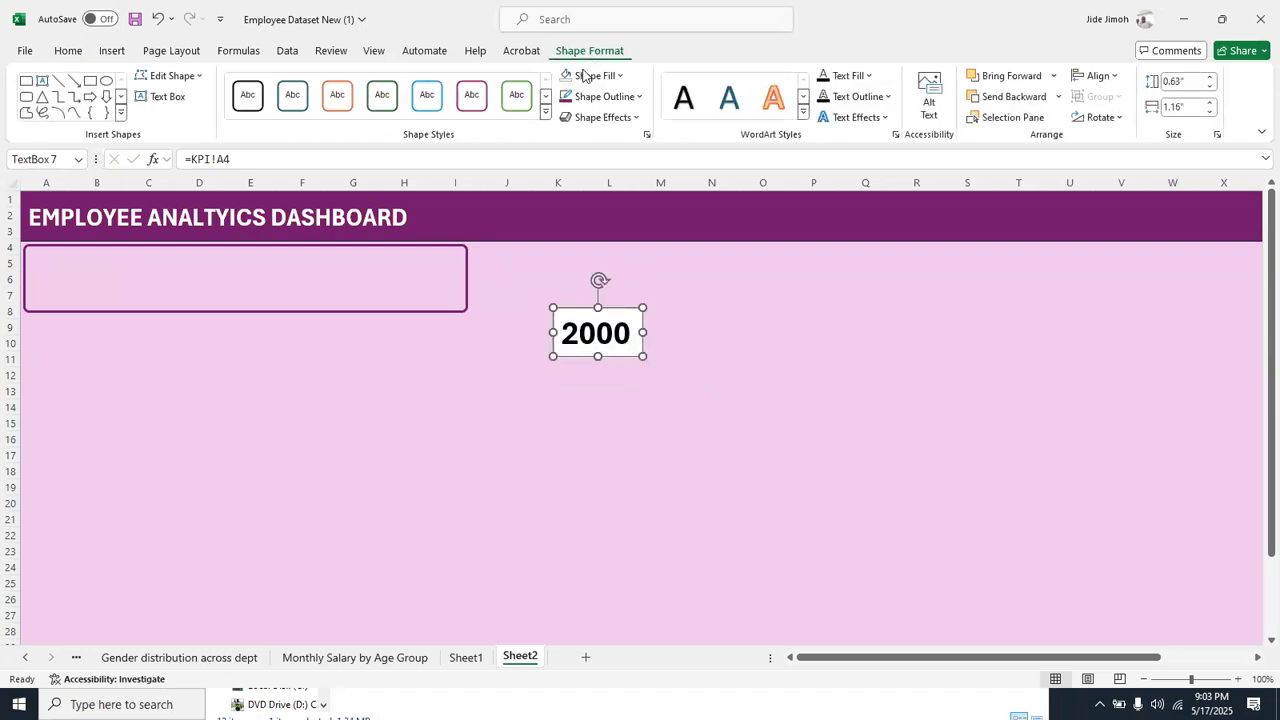
pyautogui.click(636, 97)
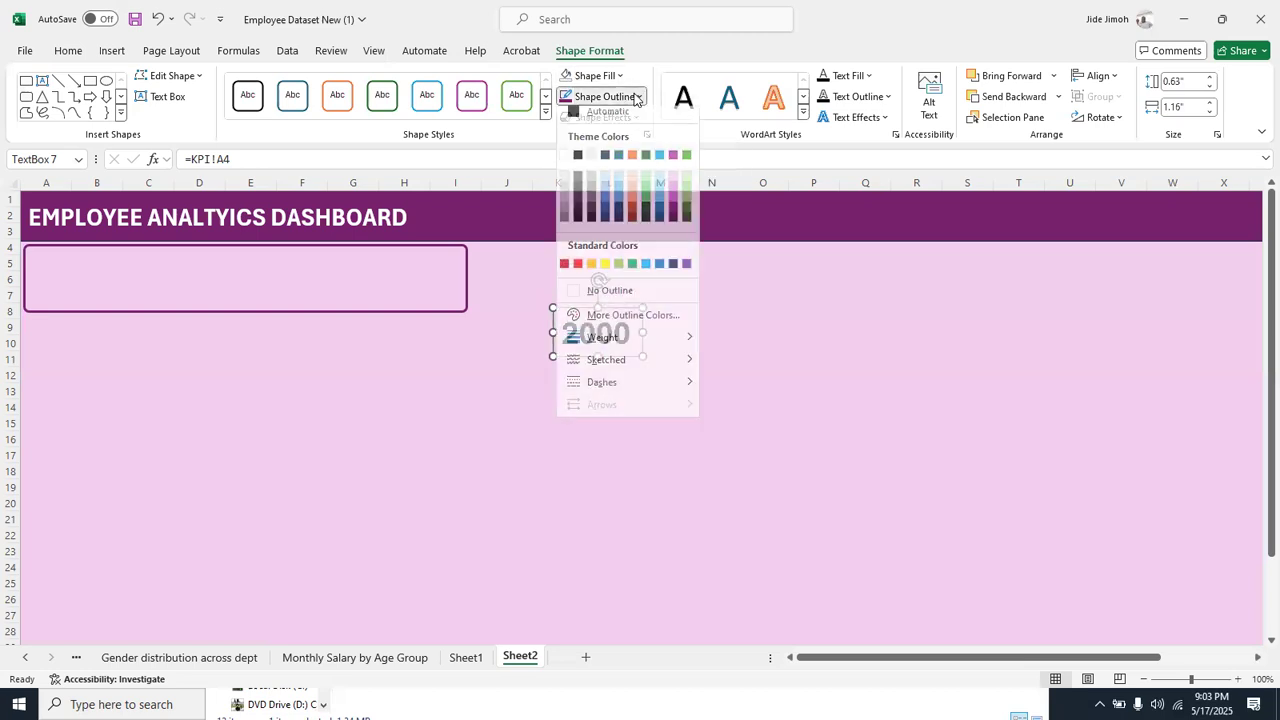
pyautogui.click(605, 291)
pyautogui.moveTo(603, 313); pyautogui.dragTo(97, 263)
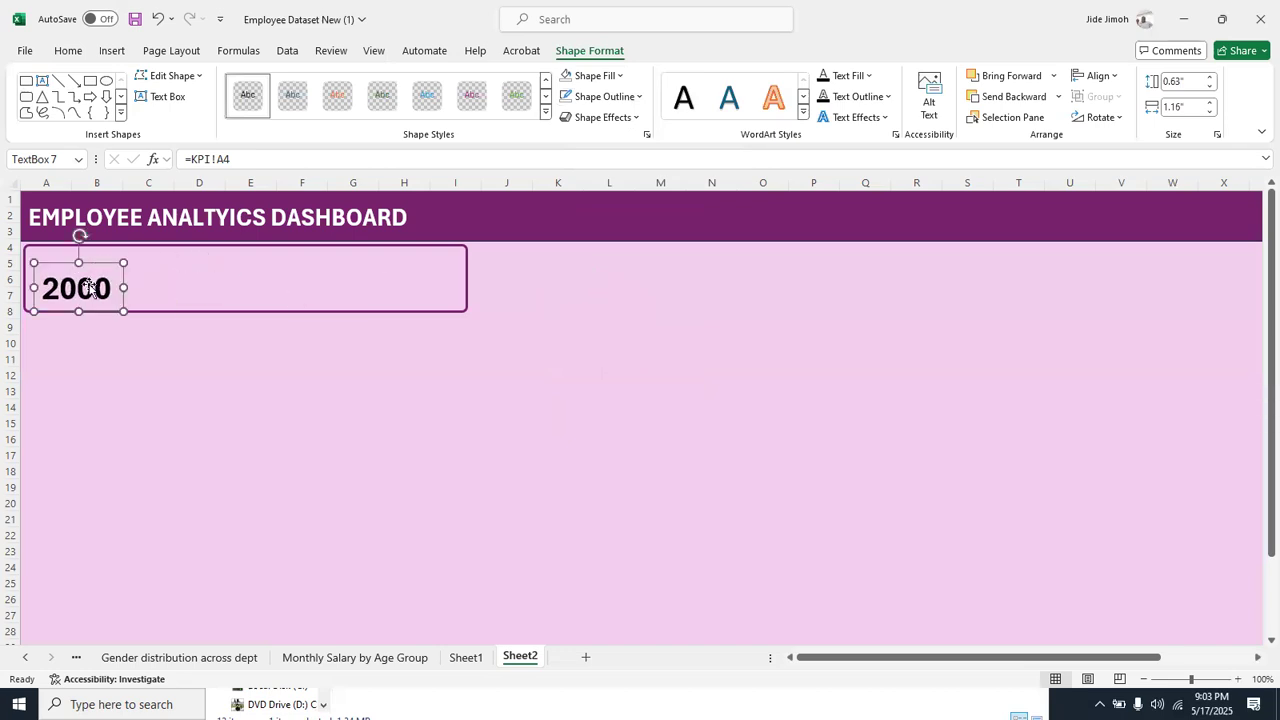
# Colour the employee count number dark plum and nudge its text box slightly up within the rounded rectangle
pyautogui.doubleClick(90, 287)
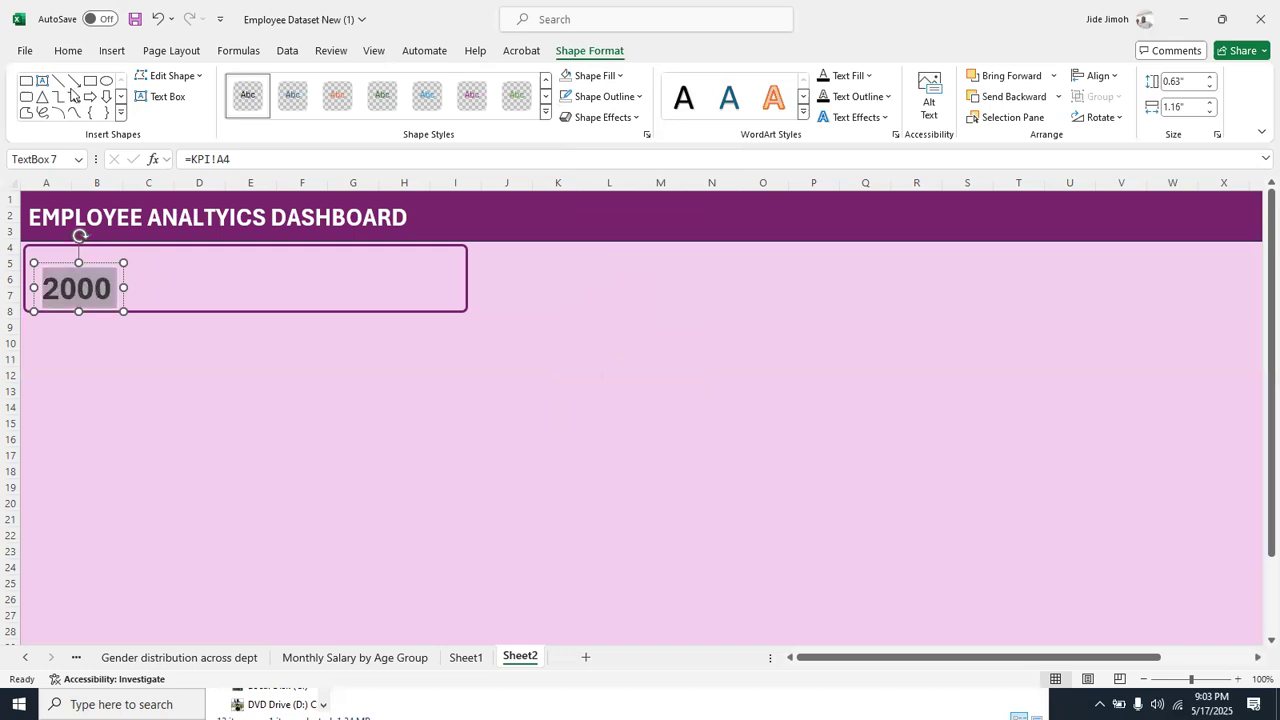
pyautogui.click(68, 50)
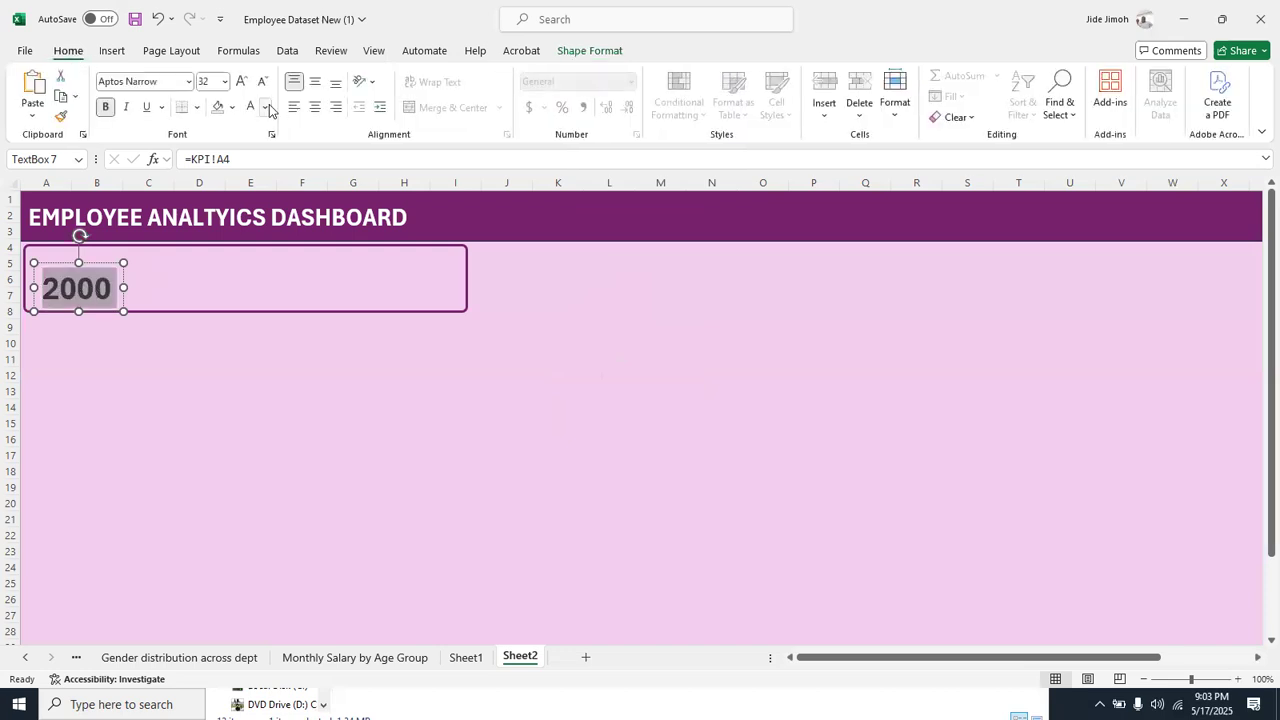
pyautogui.click(265, 107)
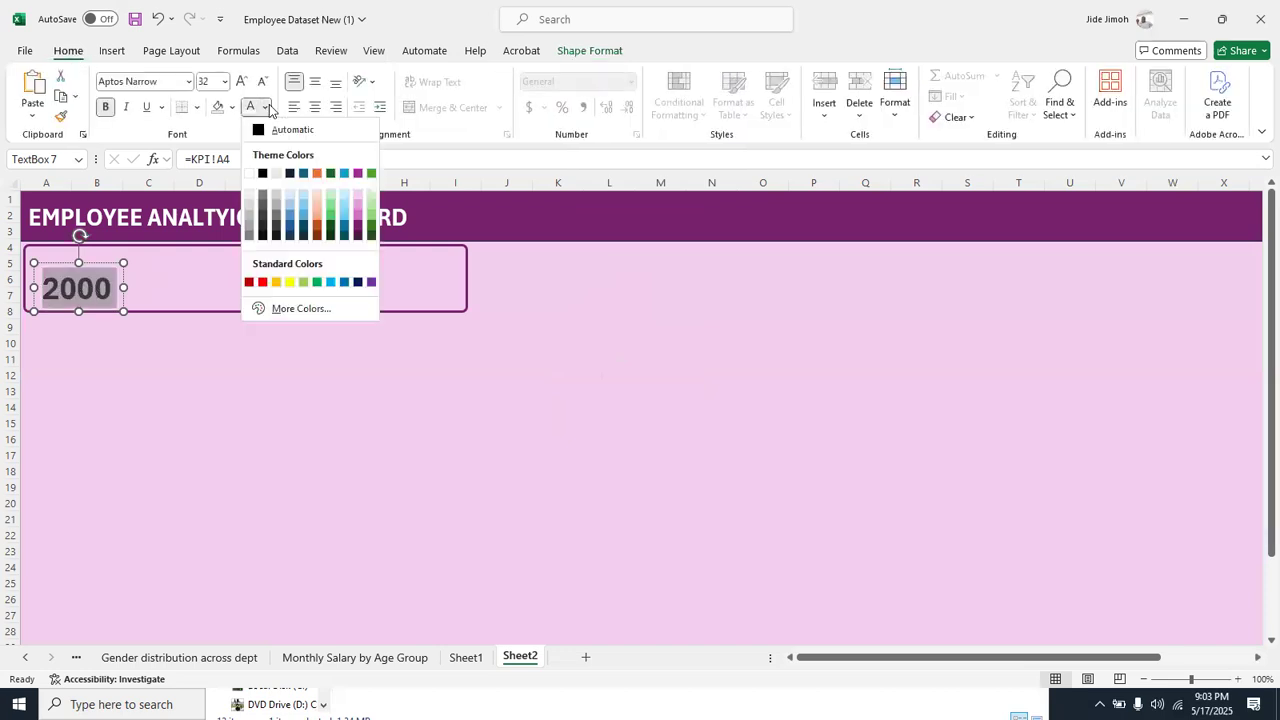
pyautogui.click(358, 237)
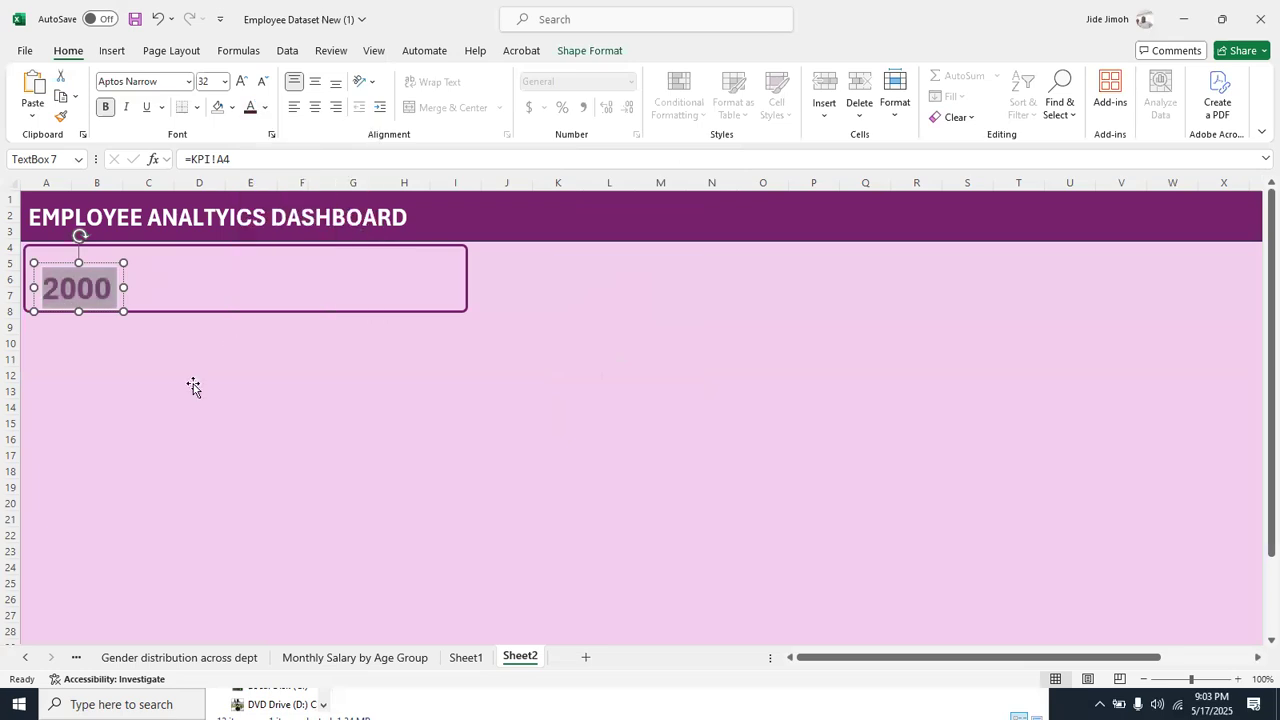
pyautogui.click(194, 389)
pyautogui.click(97, 280)
pyautogui.moveTo(97, 267); pyautogui.dragTo(98, 266)
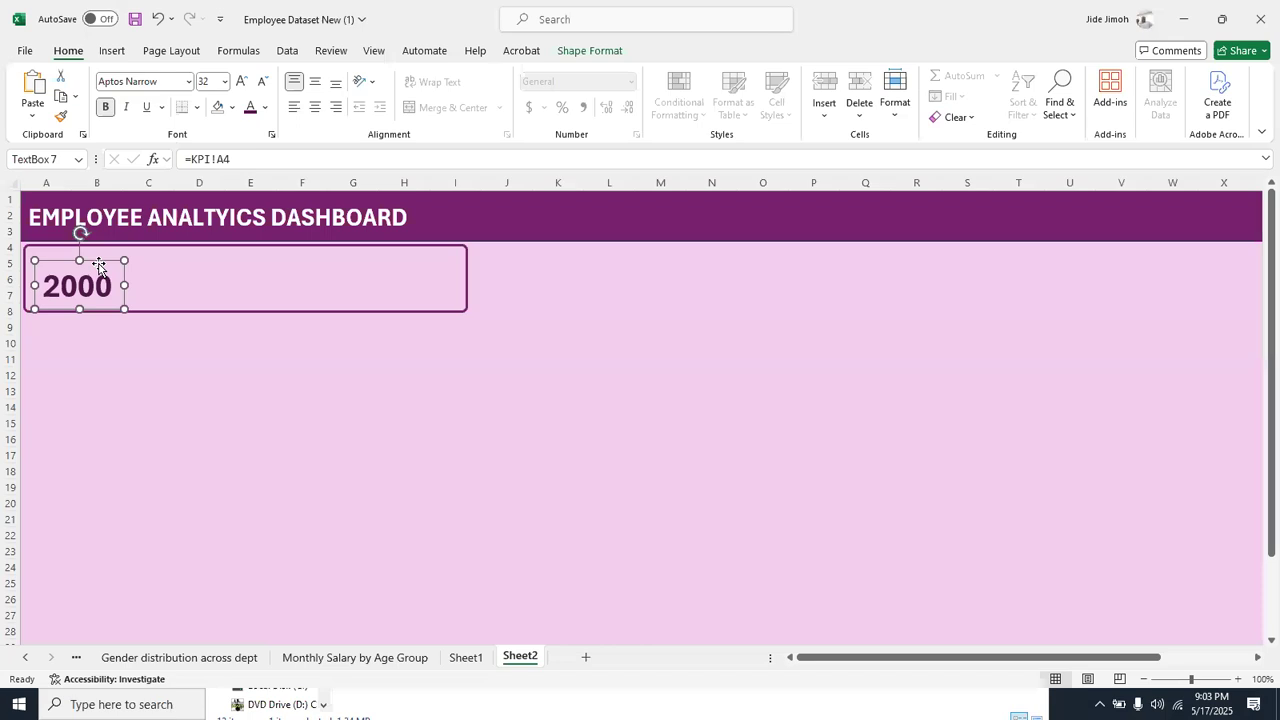
# Duplicate the employee count text box below the card, replace its text with "Employee Count" and widen it to fit one line
pyautogui.hotkey('ctrl', 'd')
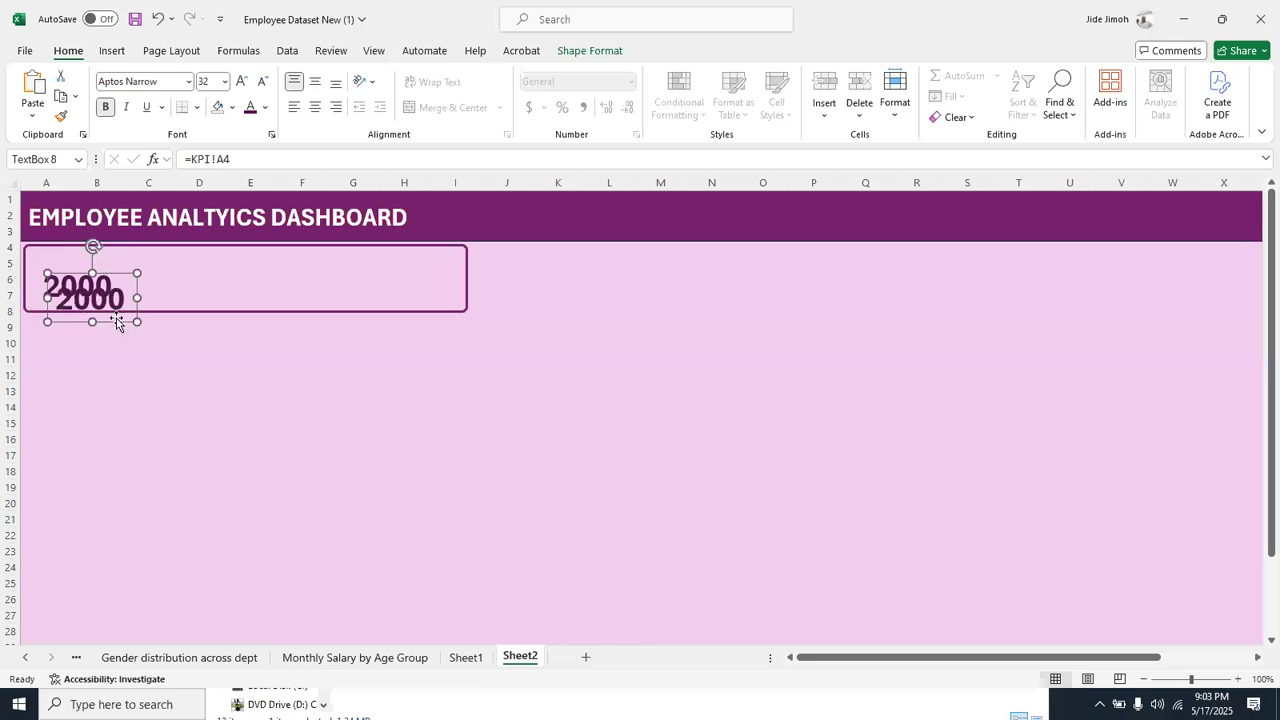
pyautogui.moveTo(116, 320); pyautogui.dragTo(323, 447)
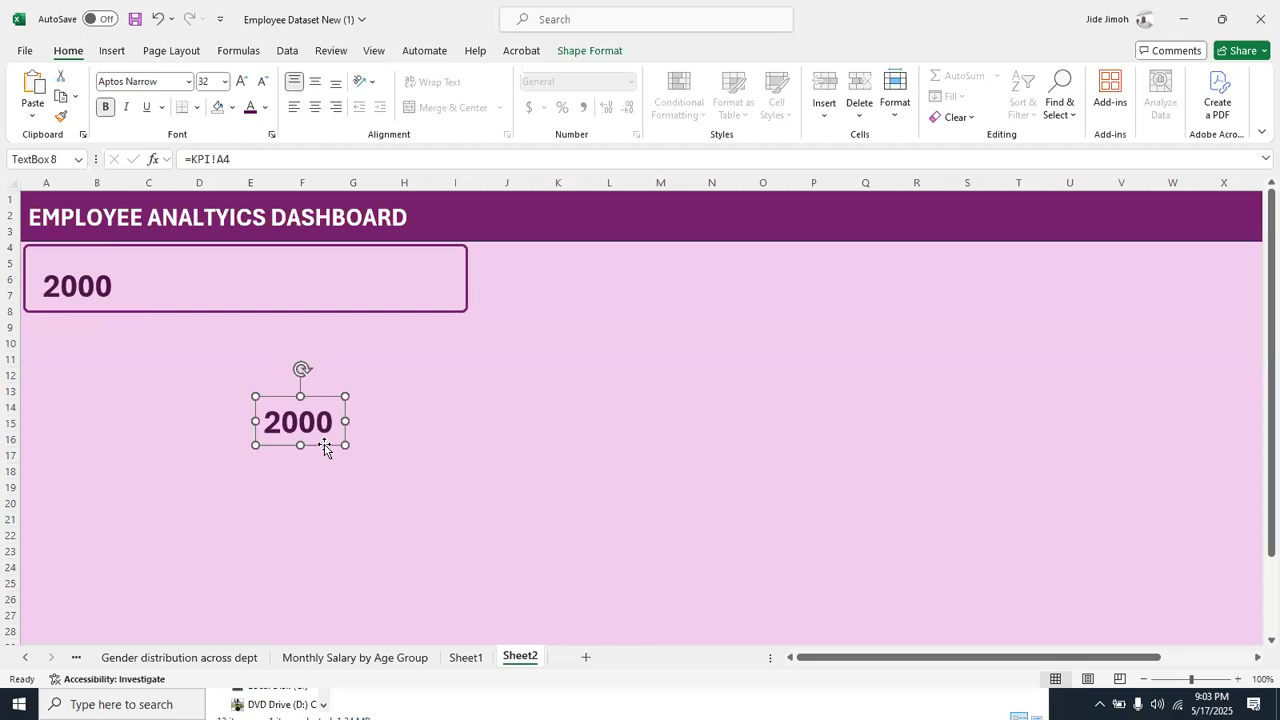
pyautogui.doubleClick(310, 432)
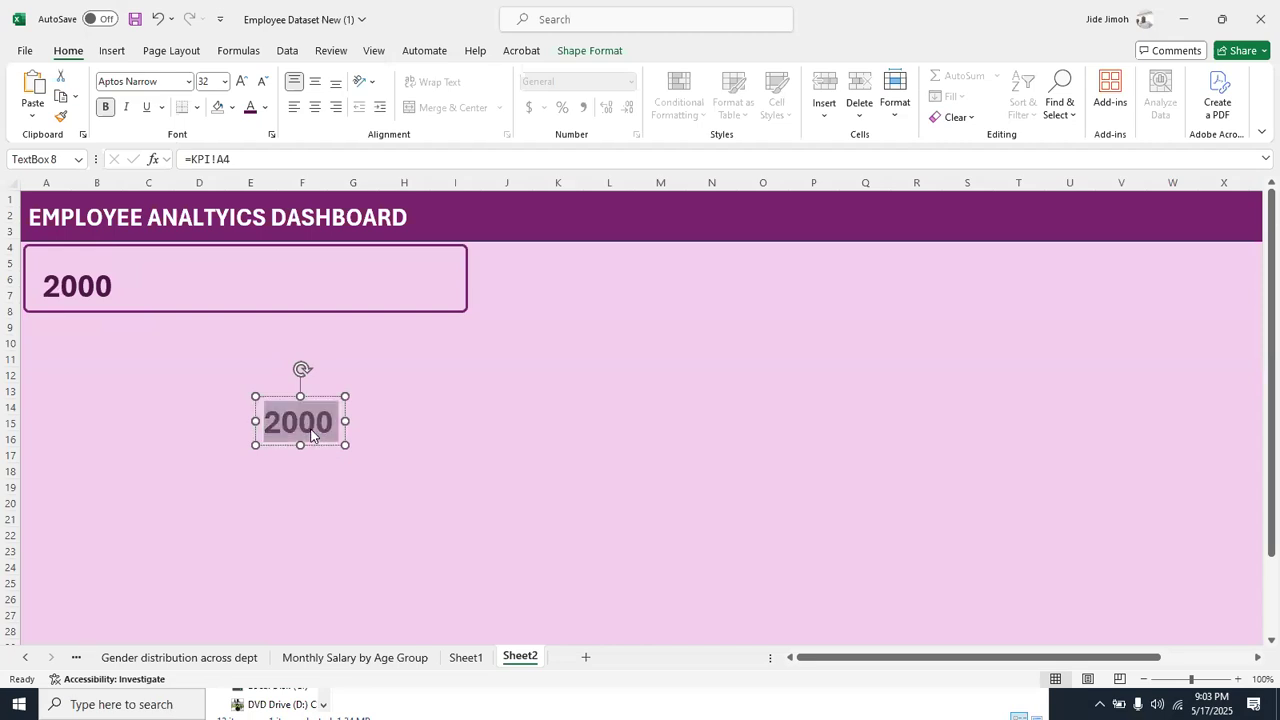
pyautogui.write('e')
pyautogui.press('BackSpace')
pyautogui.write('Empl')
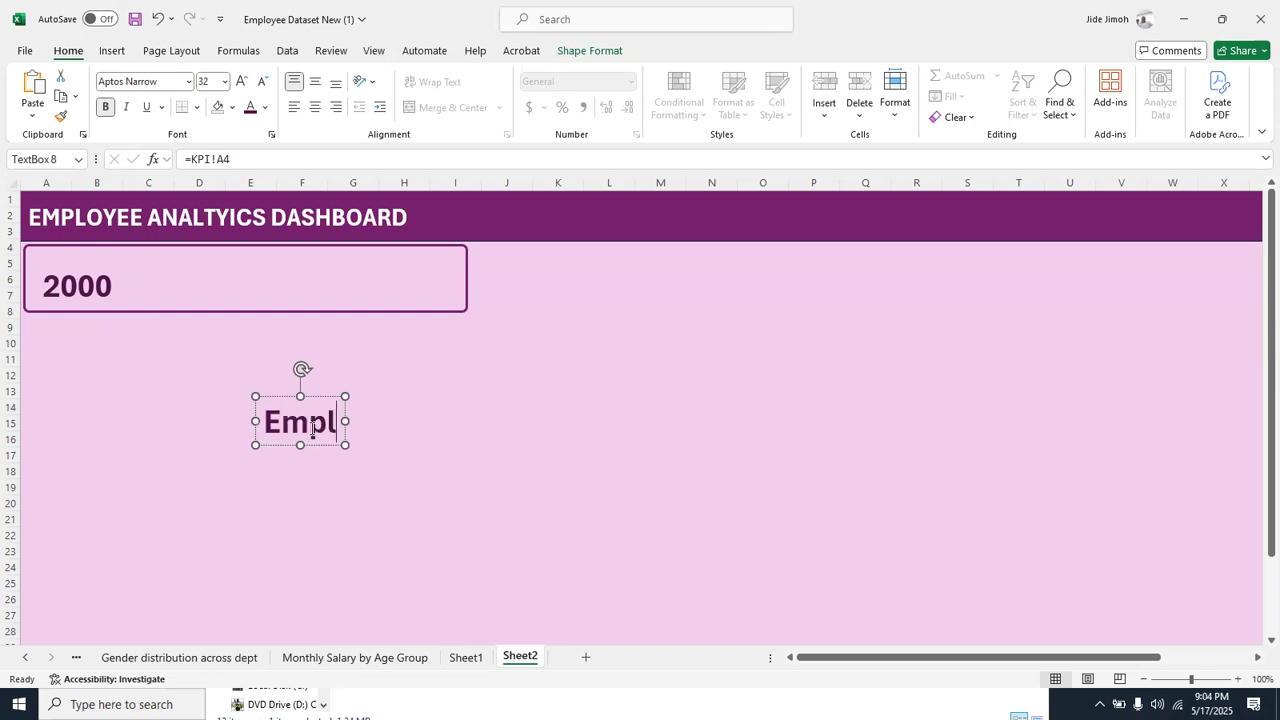
pyautogui.write('oyee')
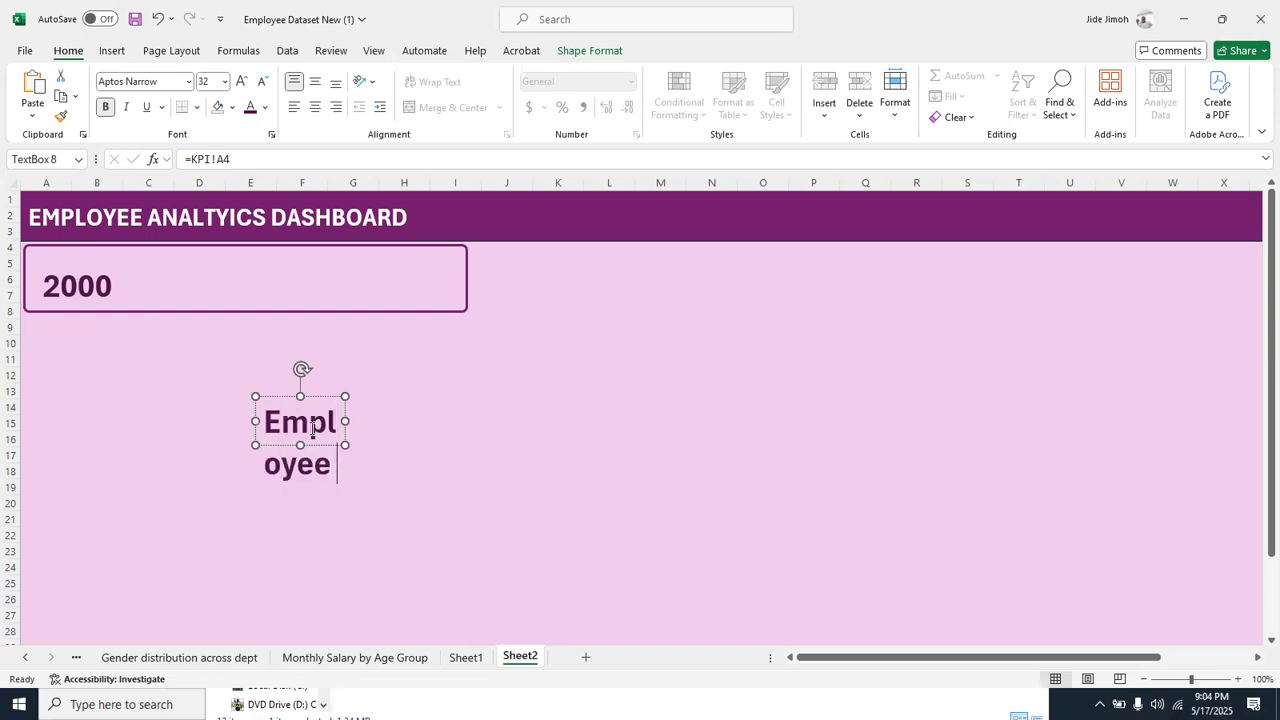
pyautogui.write(' Count')
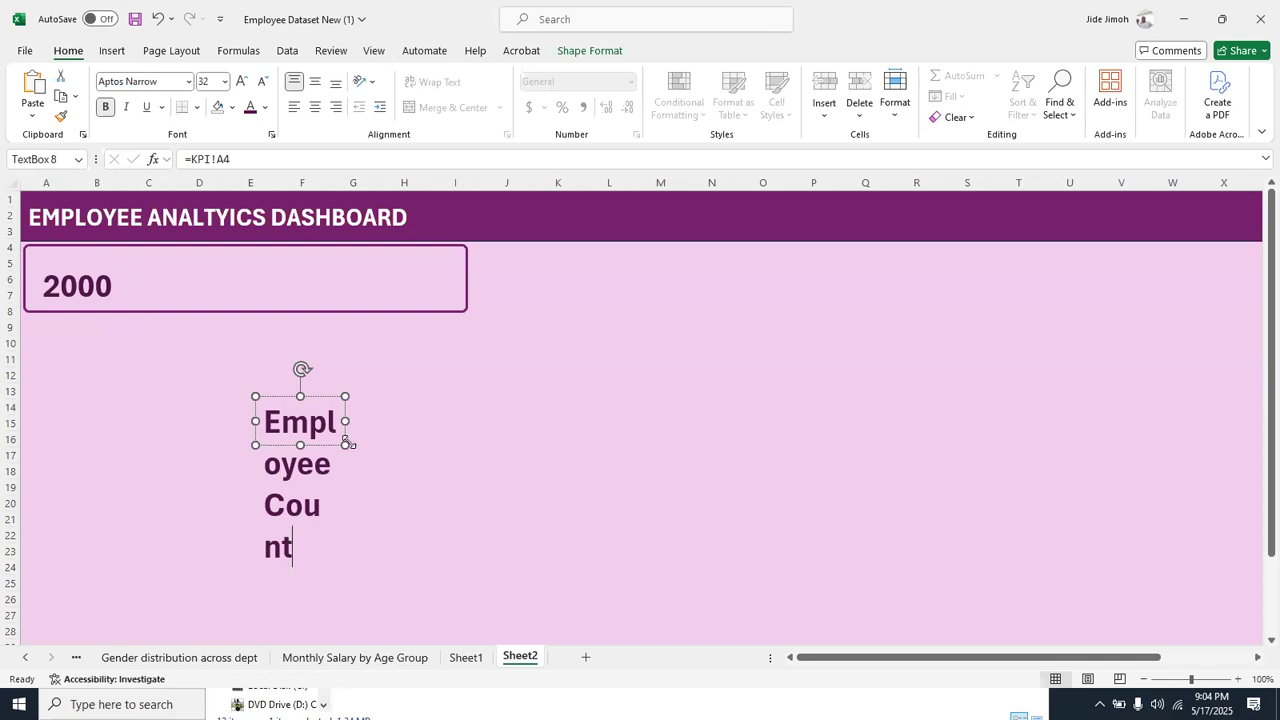
pyautogui.moveTo(346, 443)
pyautogui.mouseDown()
pyautogui.moveTo(480, 474)
pyautogui.moveTo(540, 468)
pyautogui.moveTo(508, 447)
pyautogui.mouseUp()
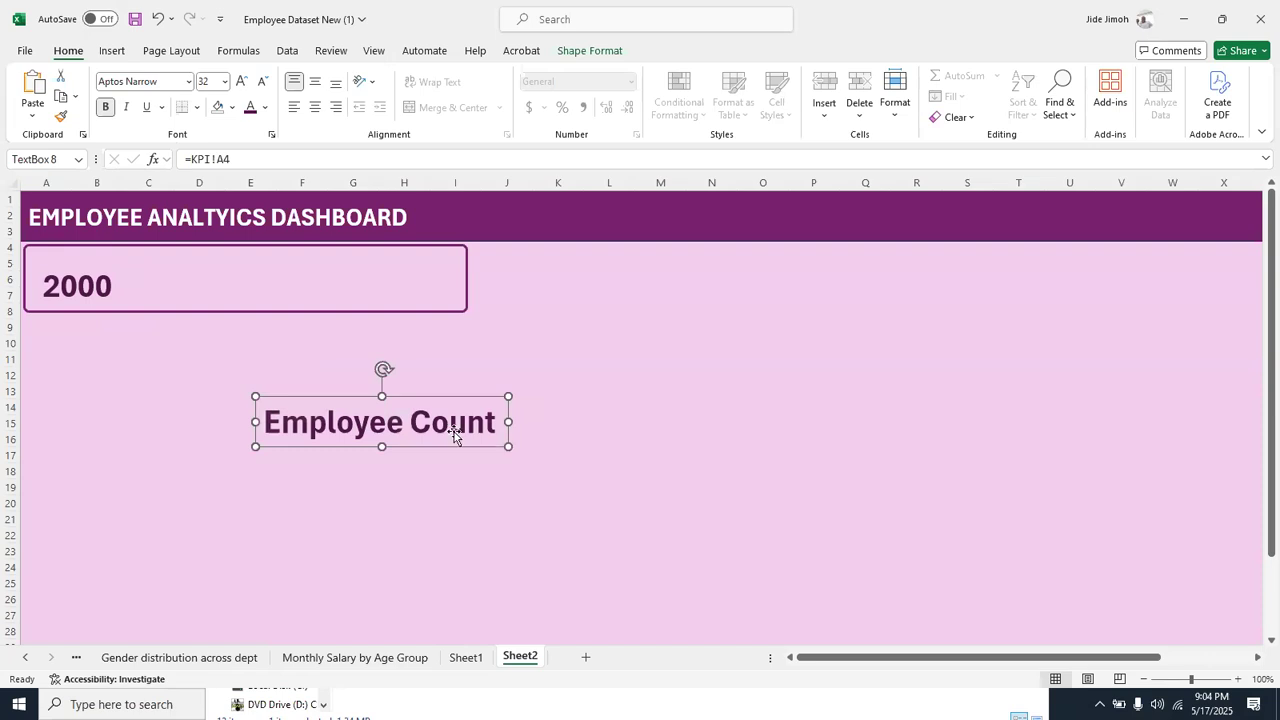
# Reduce the Employee Count label to 24 pt and fit it along the upper edge inside the rounded rectangle
pyautogui.hotkey('ctrl', 'shift', ',')
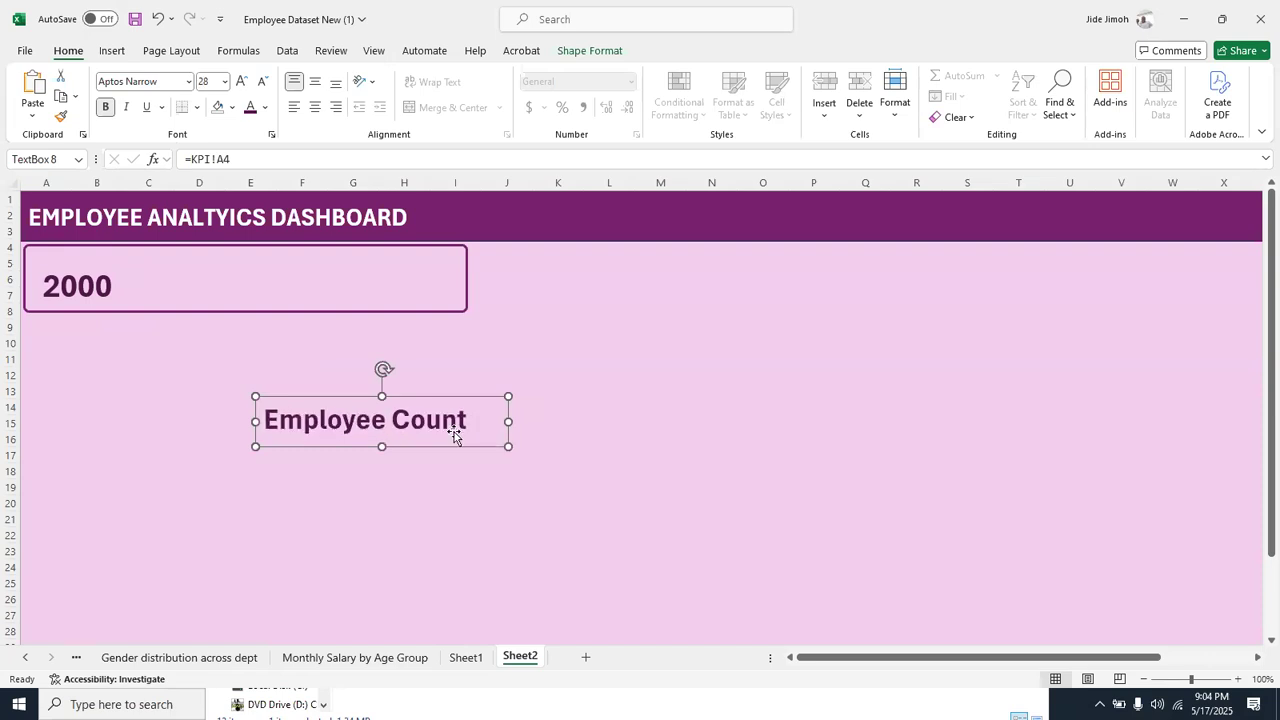
pyautogui.moveTo(506, 445); pyautogui.dragTo(217, 278)
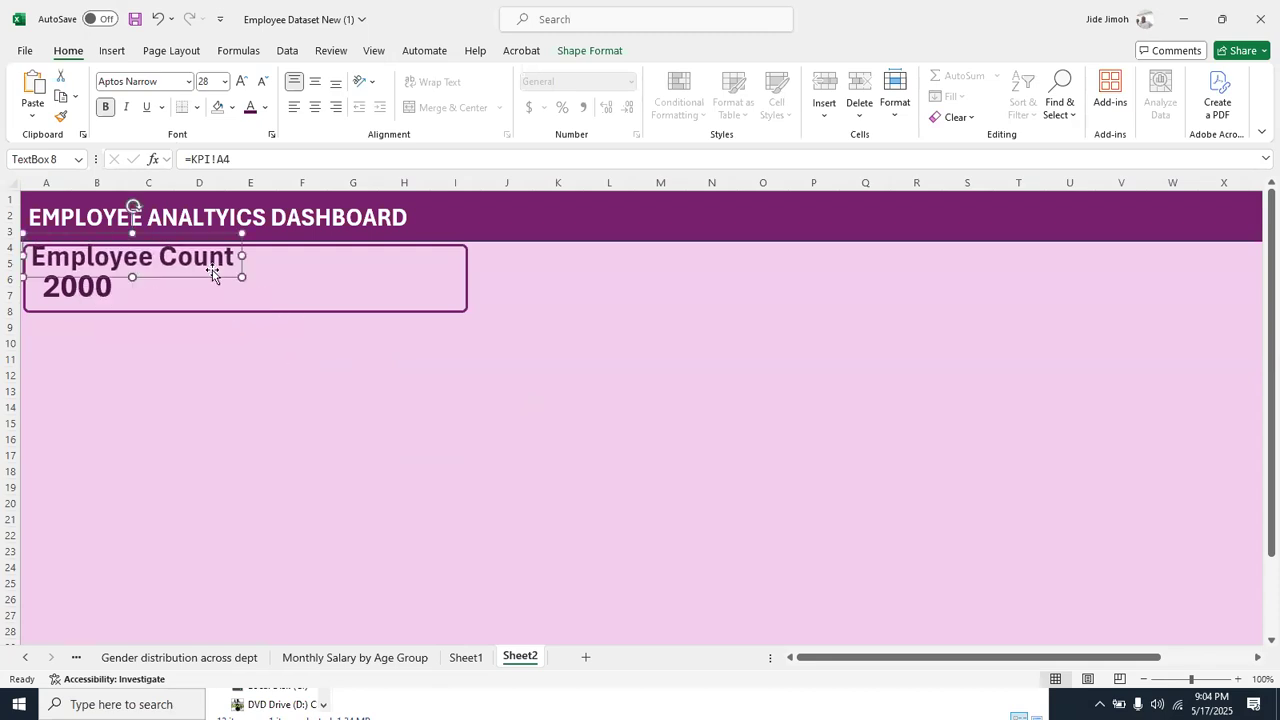
pyautogui.hotkey('ctrl', 'shift', ',')
pyautogui.hotkey('ctrl', 'shift', ',')
pyautogui.hotkey('ctrl', 'shift', '.')
pyautogui.hotkey('ctrl', 'shift', '.')
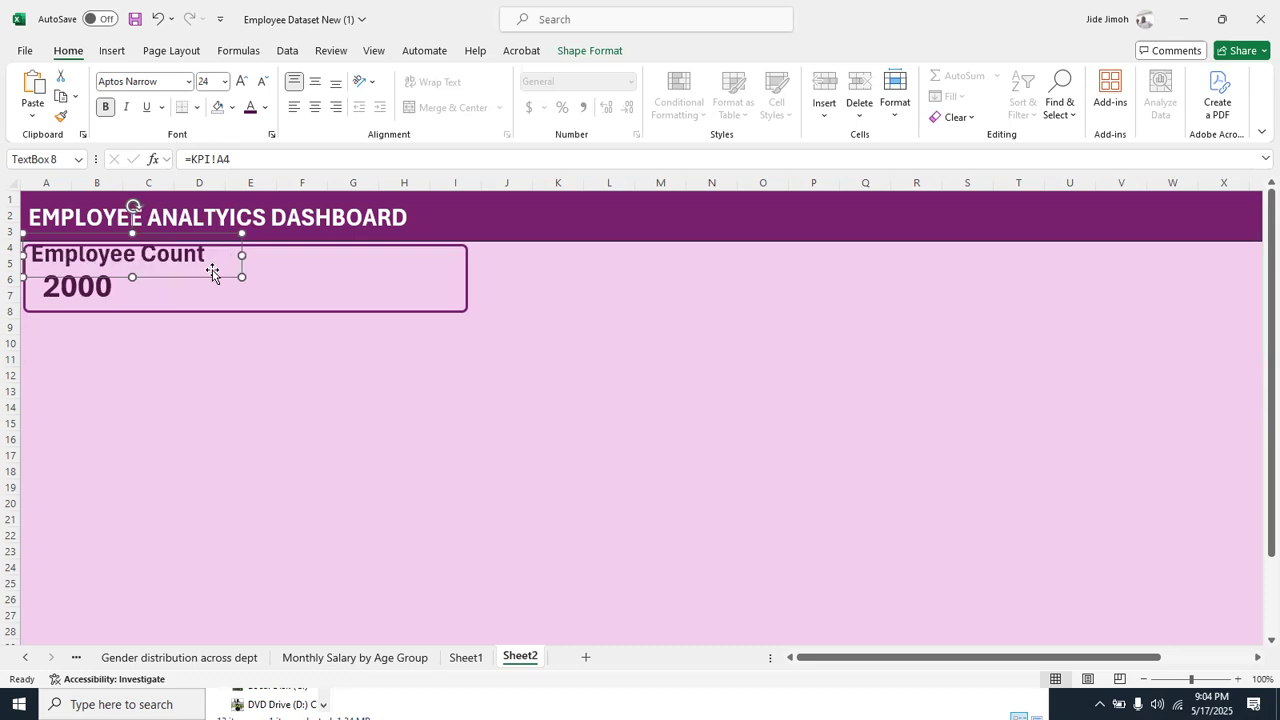
pyautogui.hotkey('ctrl', 'shift', '.')
pyautogui.hotkey('ctrl', 'shift', ',')
pyautogui.moveTo(232, 274); pyautogui.dragTo(195, 283)
# Move the employee count number slightly right so it sits beneath the middle of its label
pyautogui.click(110, 300)
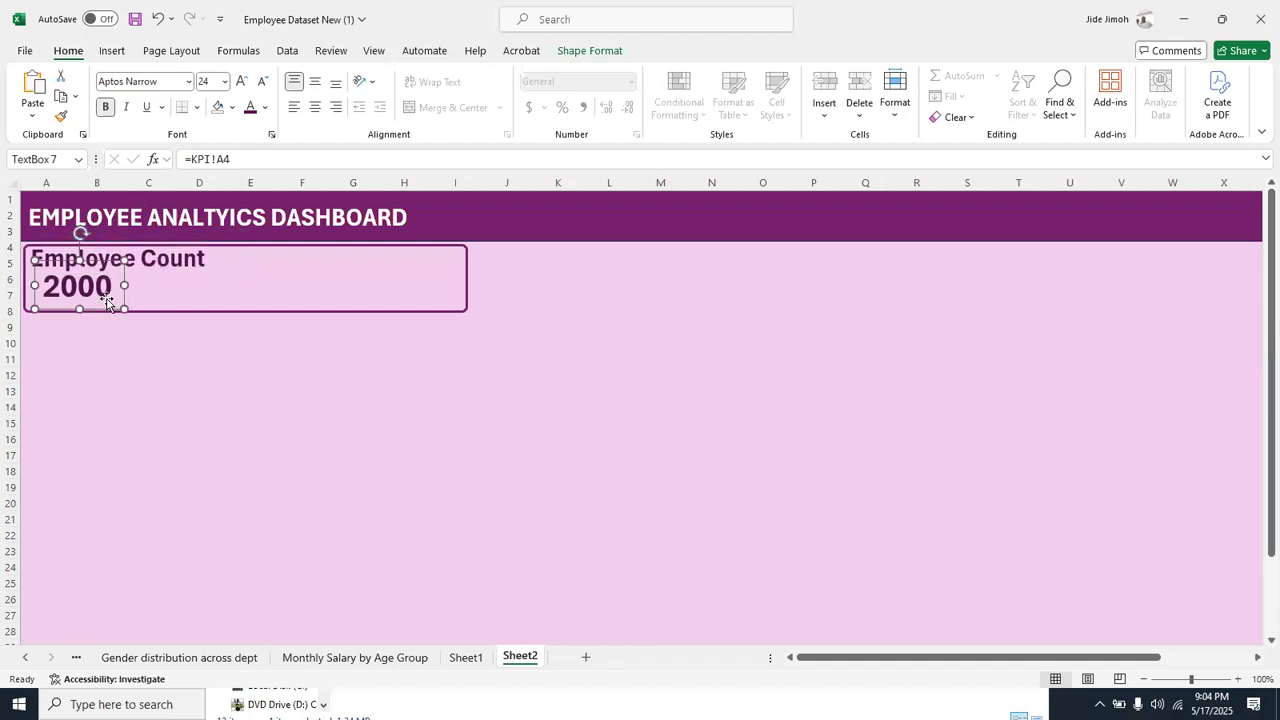
pyautogui.moveTo(101, 291); pyautogui.dragTo(133, 290)
pyautogui.click(202, 393)
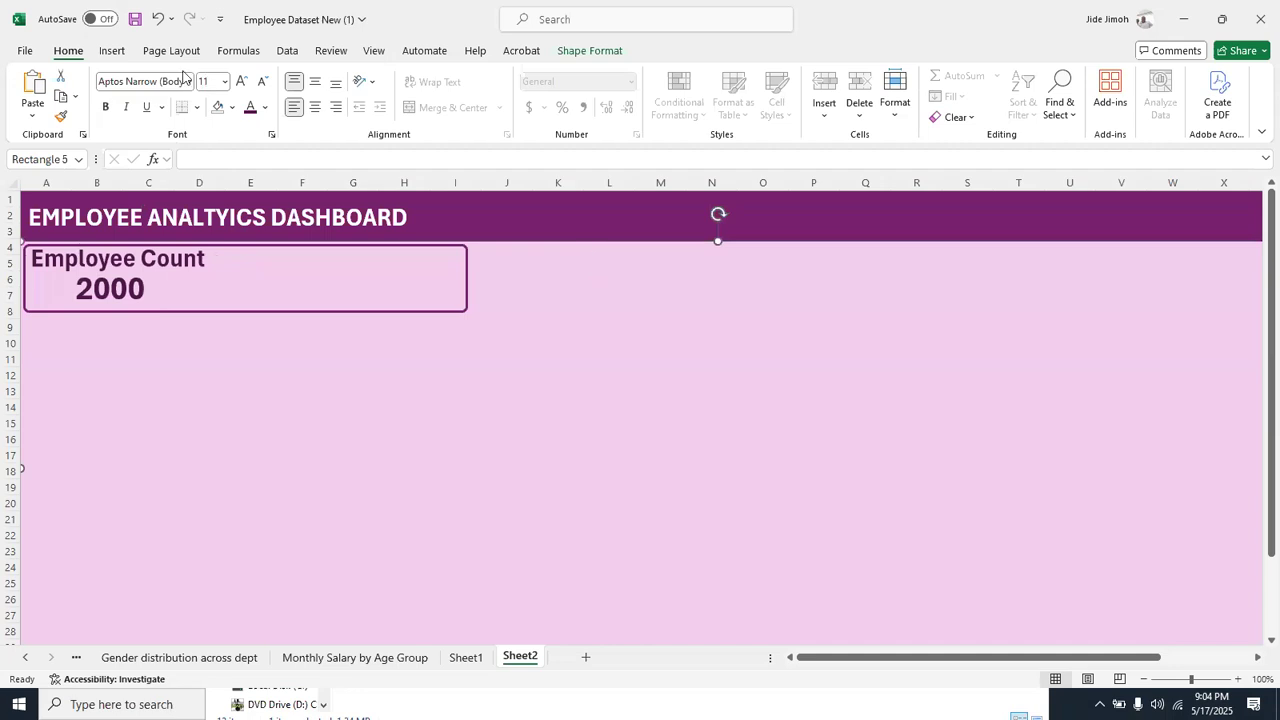
# Insert a text box about 0.96" high and 1.74" wide over columns L to N, beginning at row 9
pyautogui.click(121, 51)
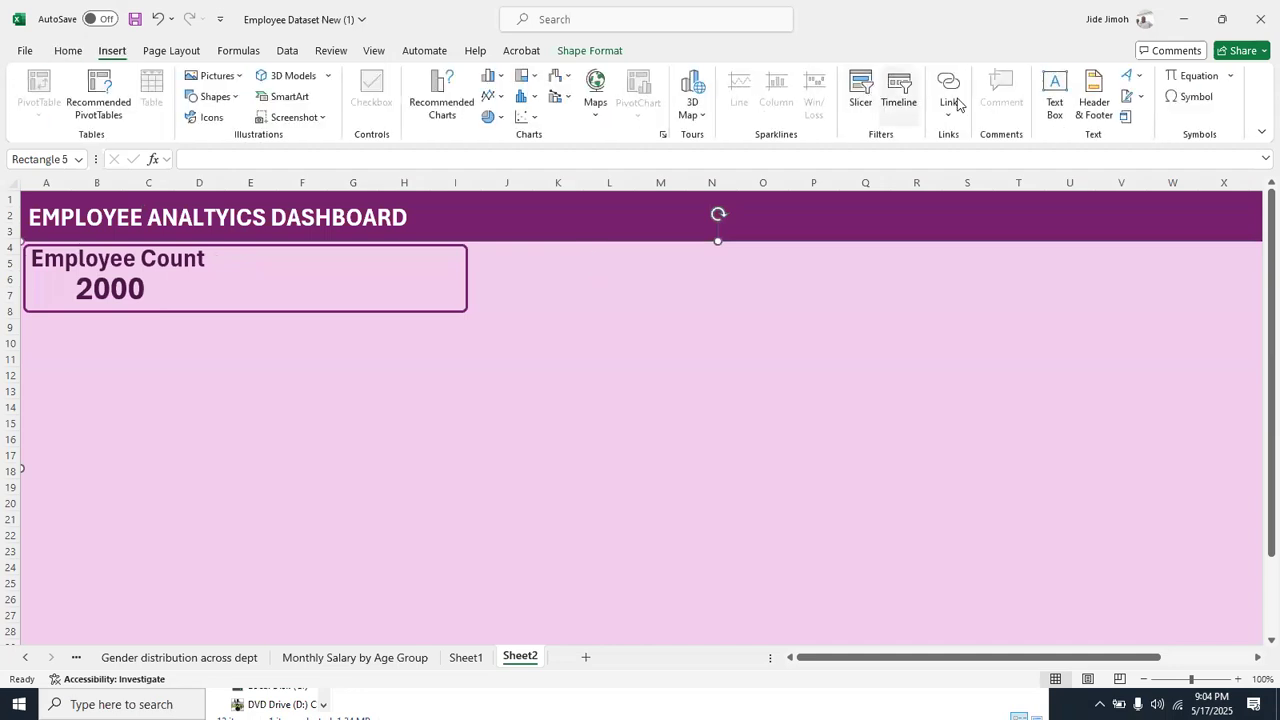
pyautogui.click(1056, 92)
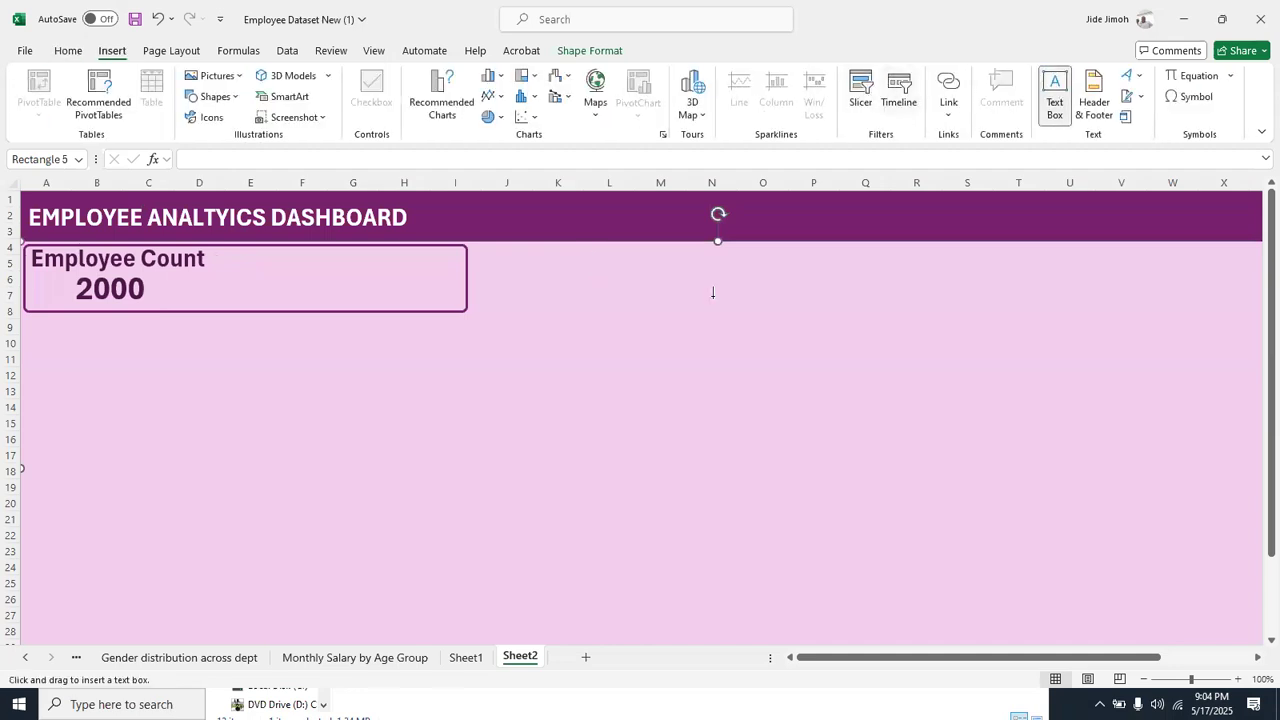
pyautogui.moveTo(610, 320); pyautogui.dragTo(745, 396)
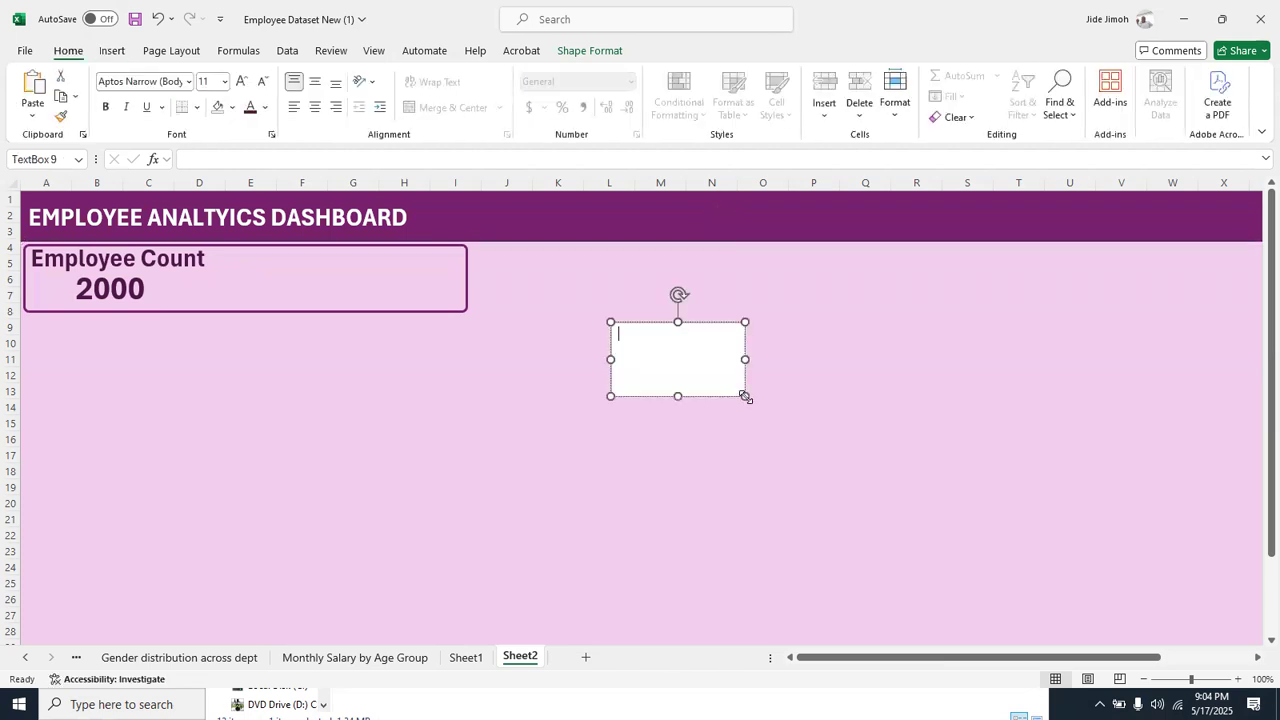
# Link the blank text box to the average age in cell B4 of the KPI sheet with the formula =KPI!B4
pyautogui.click(313, 161)
pyautogui.write('=')
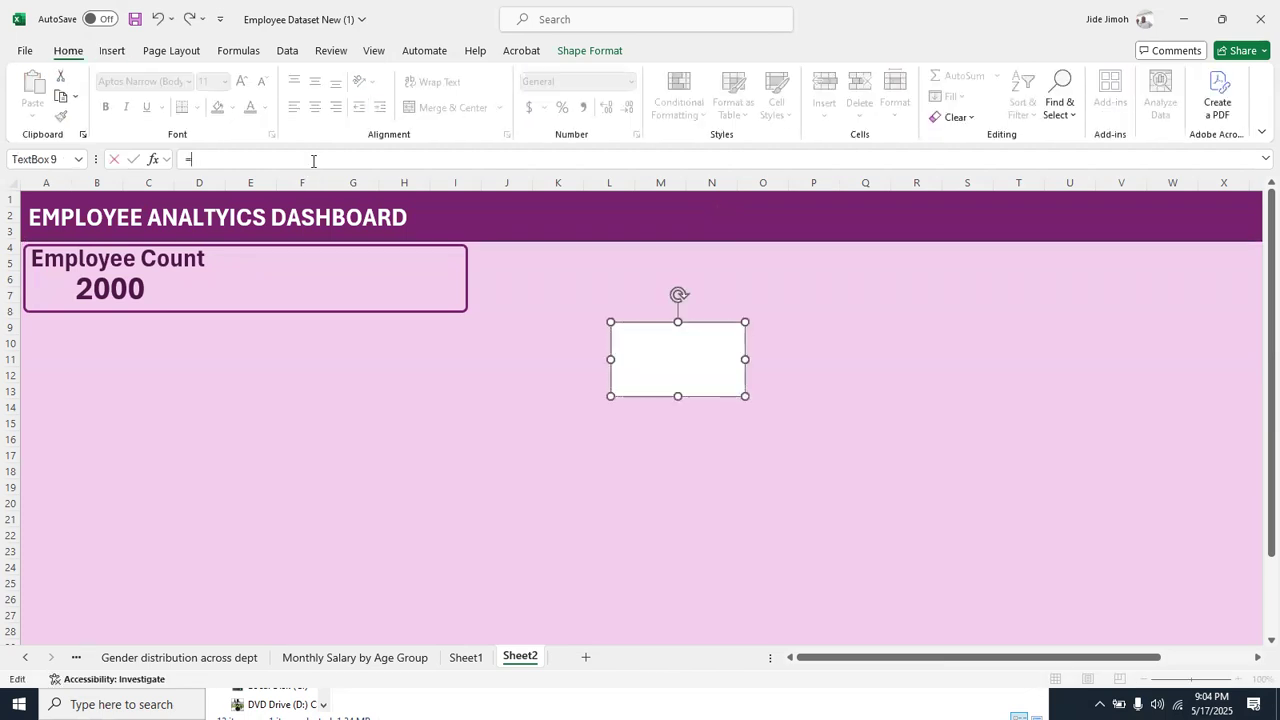
pyautogui.rightClick(25, 657)
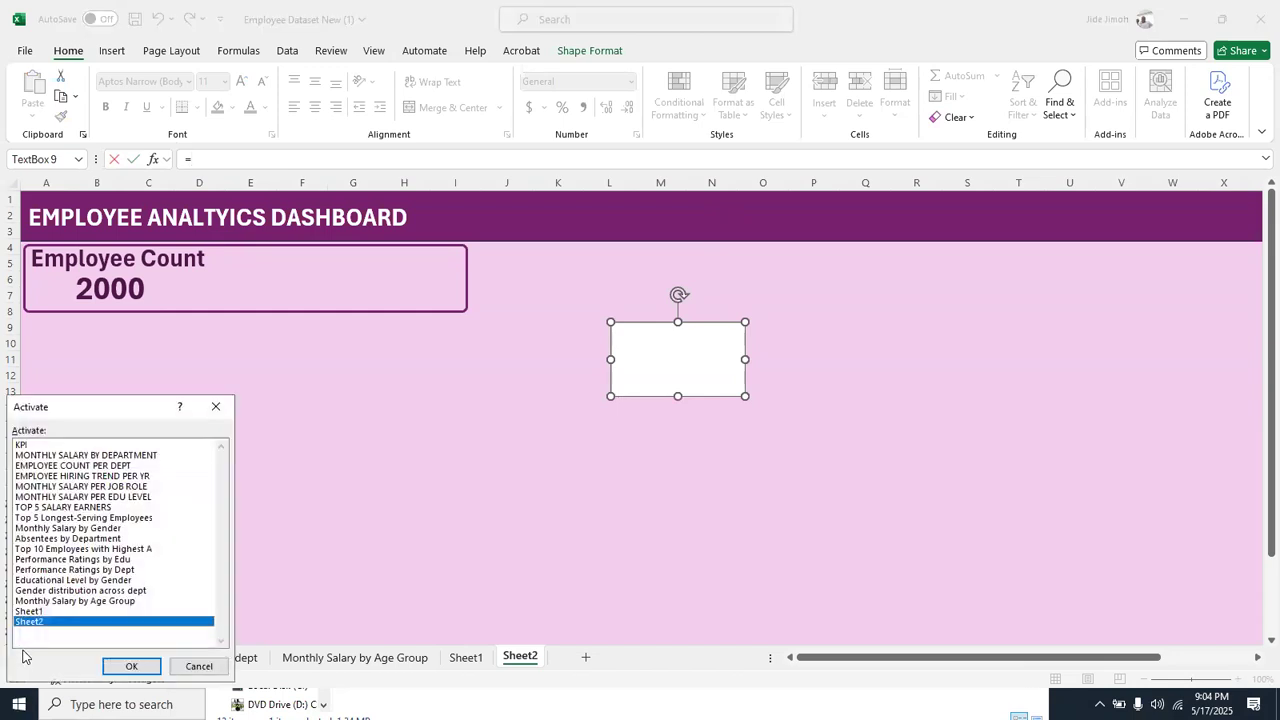
pyautogui.doubleClick(44, 446)
pyautogui.click(246, 268)
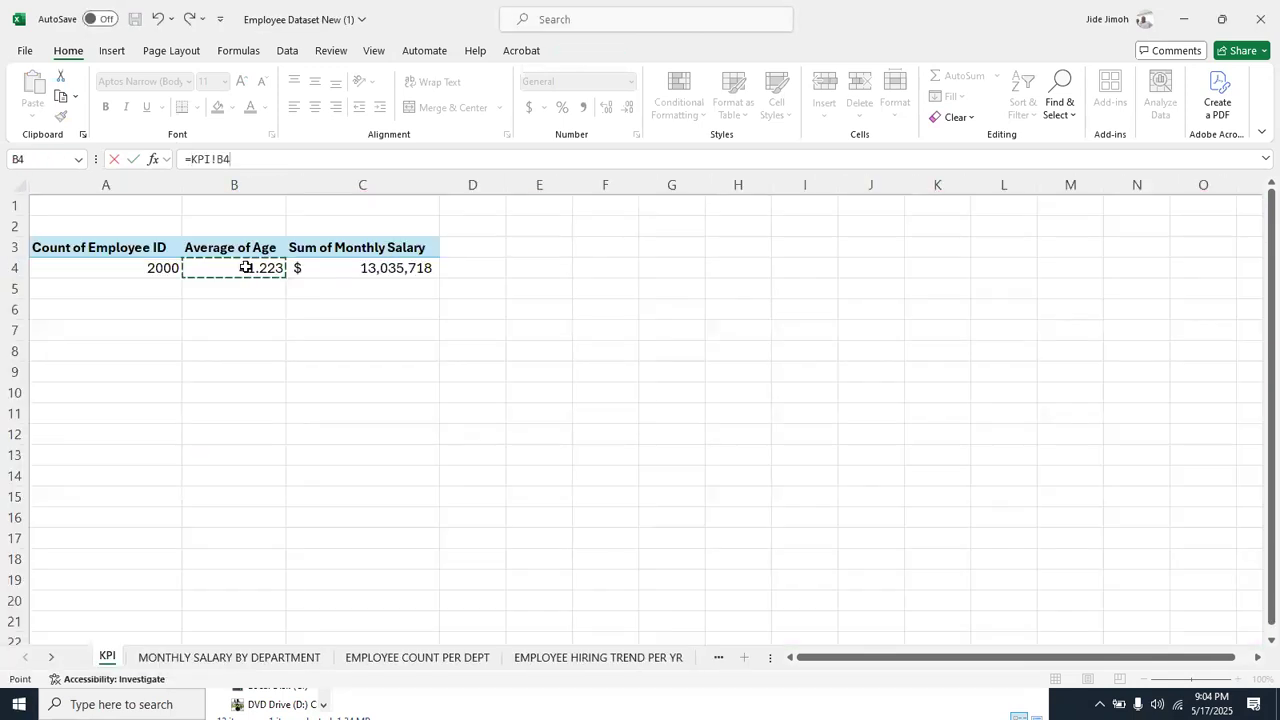
pyautogui.press('Return')
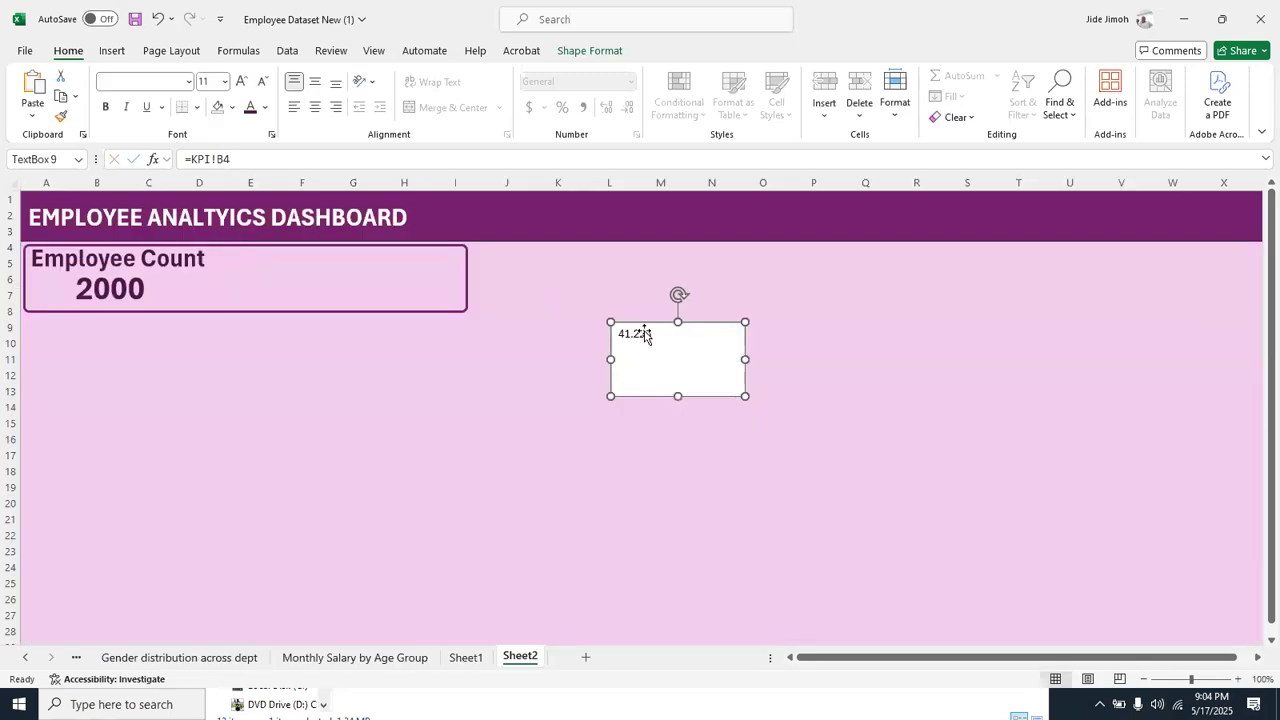
# Format the linked average age as 32 pt bold dark plum text, matching the employee count number
pyautogui.click(106, 292)
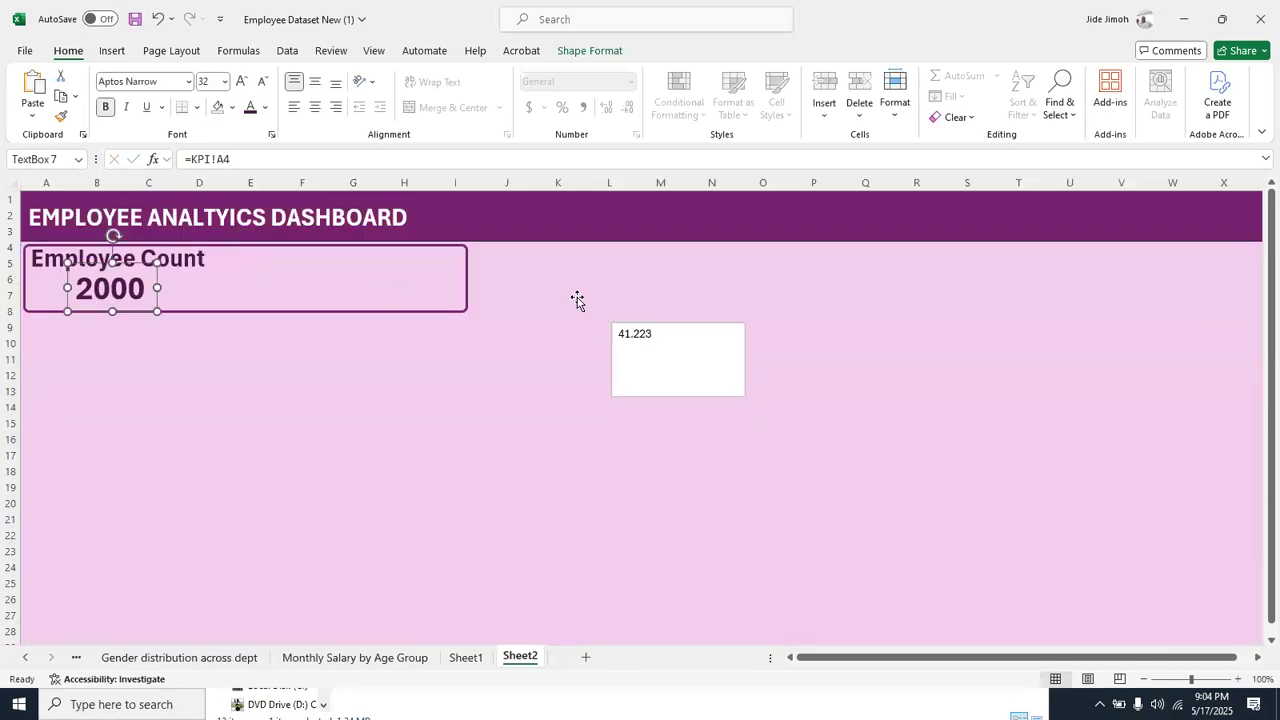
pyautogui.click(641, 343)
pyautogui.click(211, 81)
pyautogui.write('32')
pyautogui.press('Return')
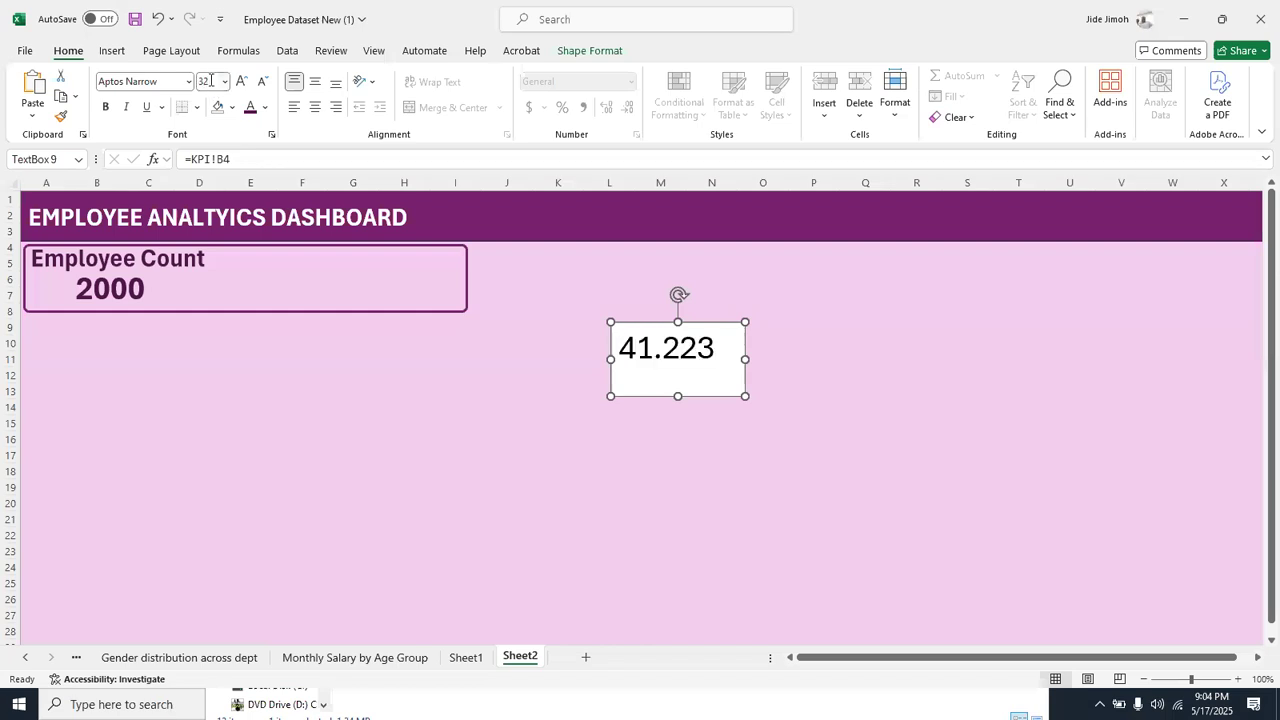
pyautogui.hotkey('ctrl', 'b')
pyautogui.click(250, 107)
# Remove the average age text box's fill and outline and fit it inside the rounded rectangle beside the employee count
pyautogui.click(575, 50)
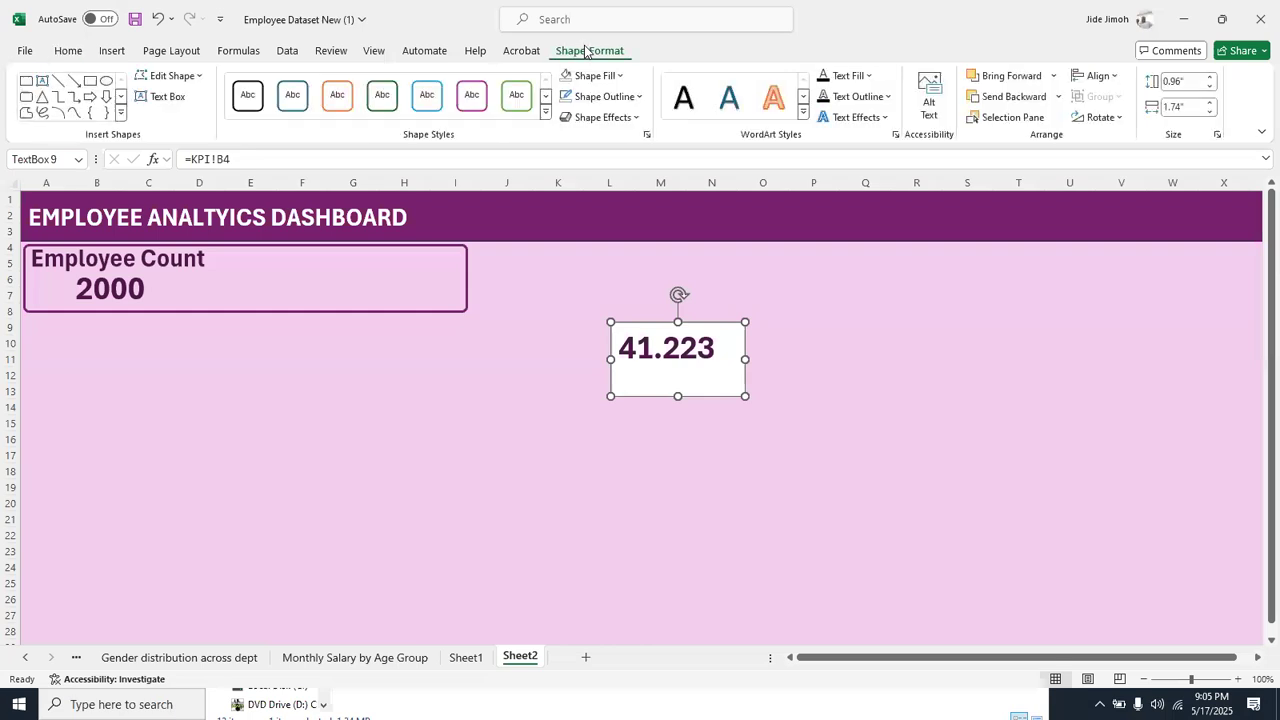
pyautogui.click(571, 77)
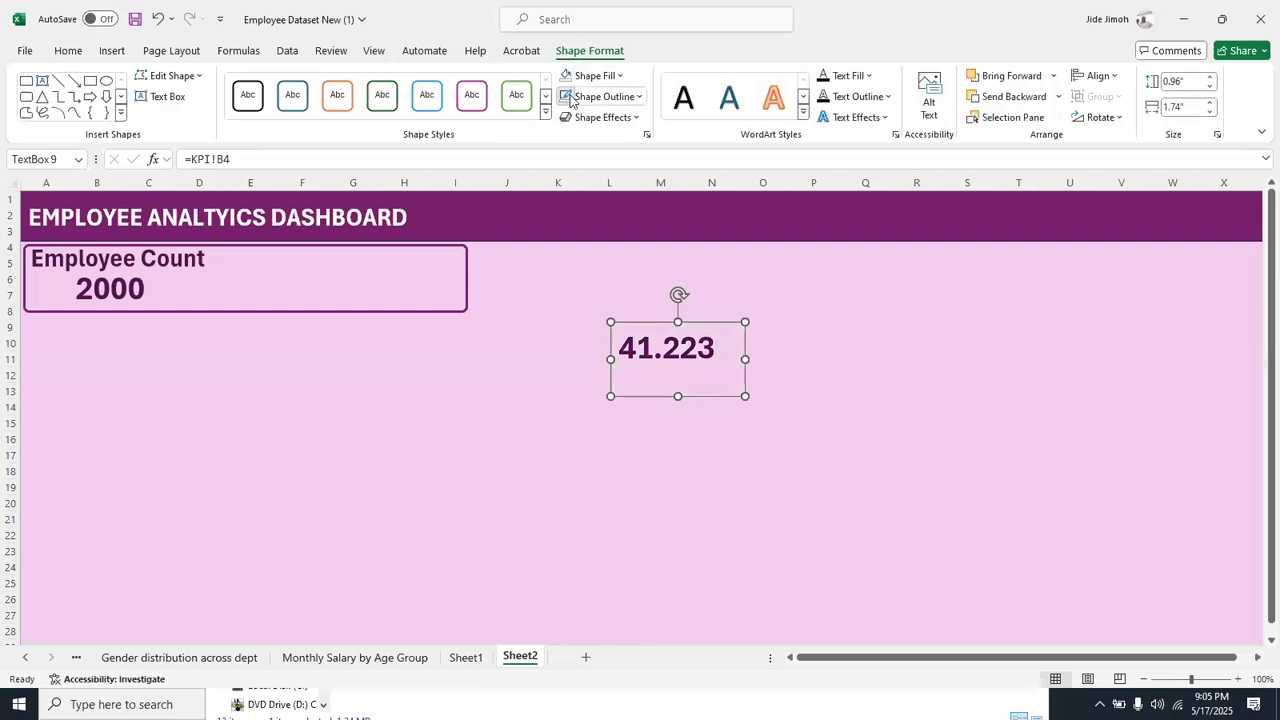
pyautogui.moveTo(678, 396); pyautogui.dragTo(305, 316)
# Reduce the employee count number to 28 pt and nudge its text box slightly left and down
pyautogui.click(127, 300)
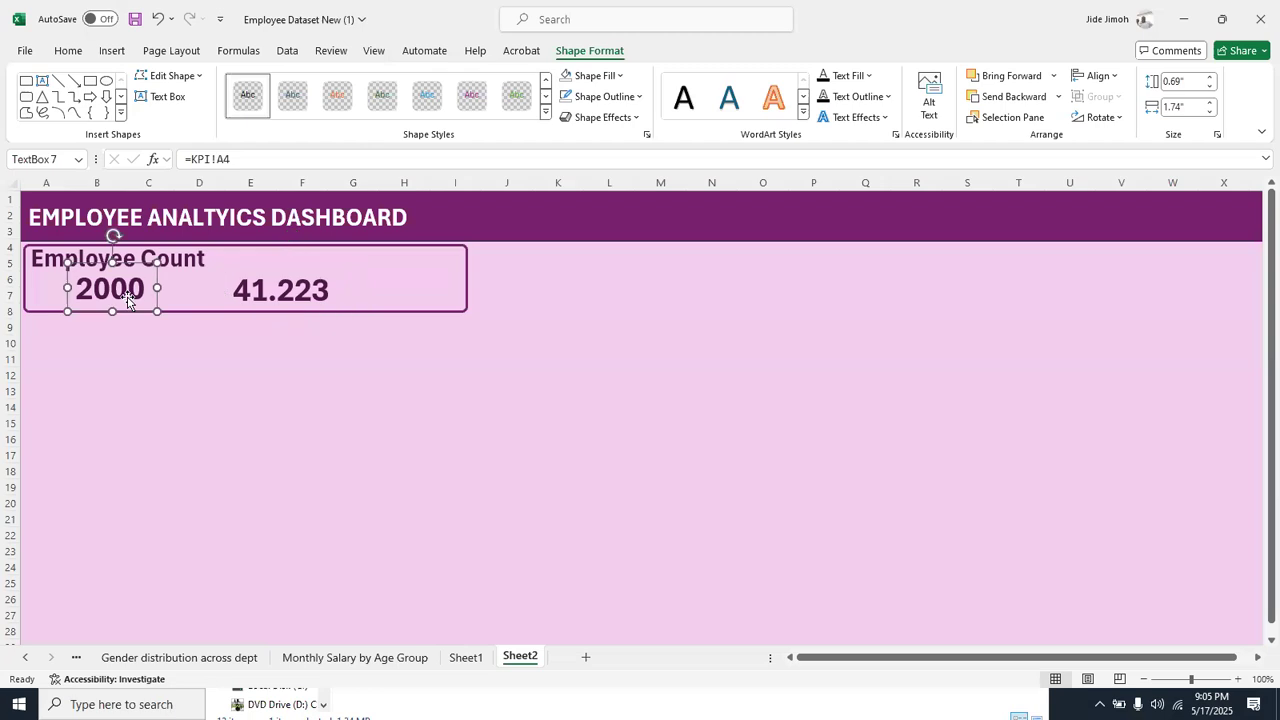
pyautogui.hotkey('ctrl', 'shift', ',')
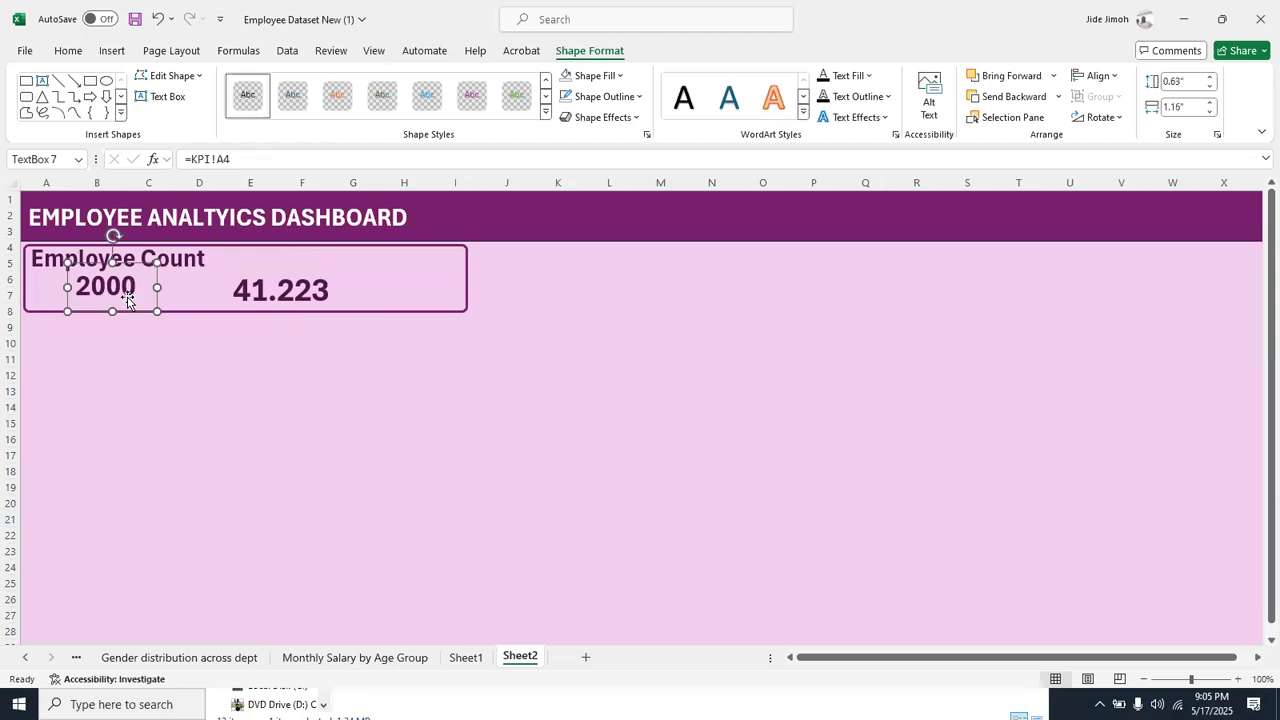
pyautogui.click(70, 53)
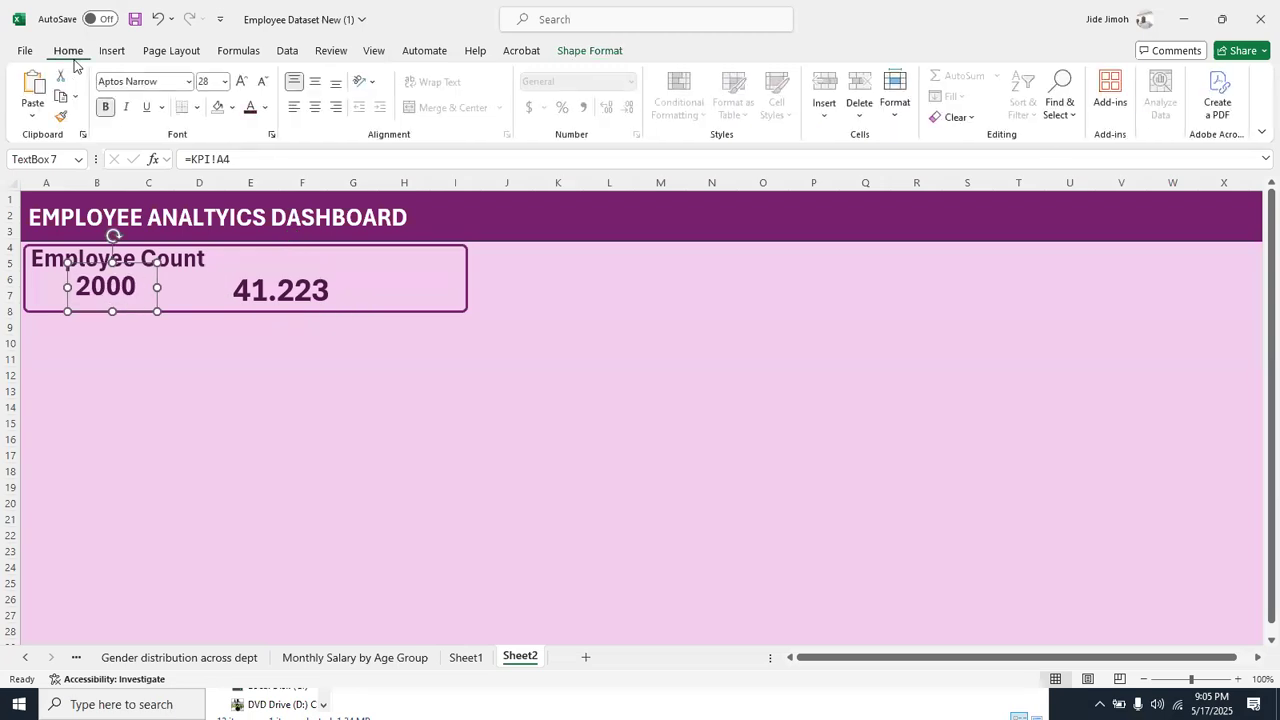
pyautogui.moveTo(134, 312); pyautogui.dragTo(124, 314)
# Set the Employee Count label to 20 pt and shrink its text box to fit the text
pyautogui.click(172, 260)
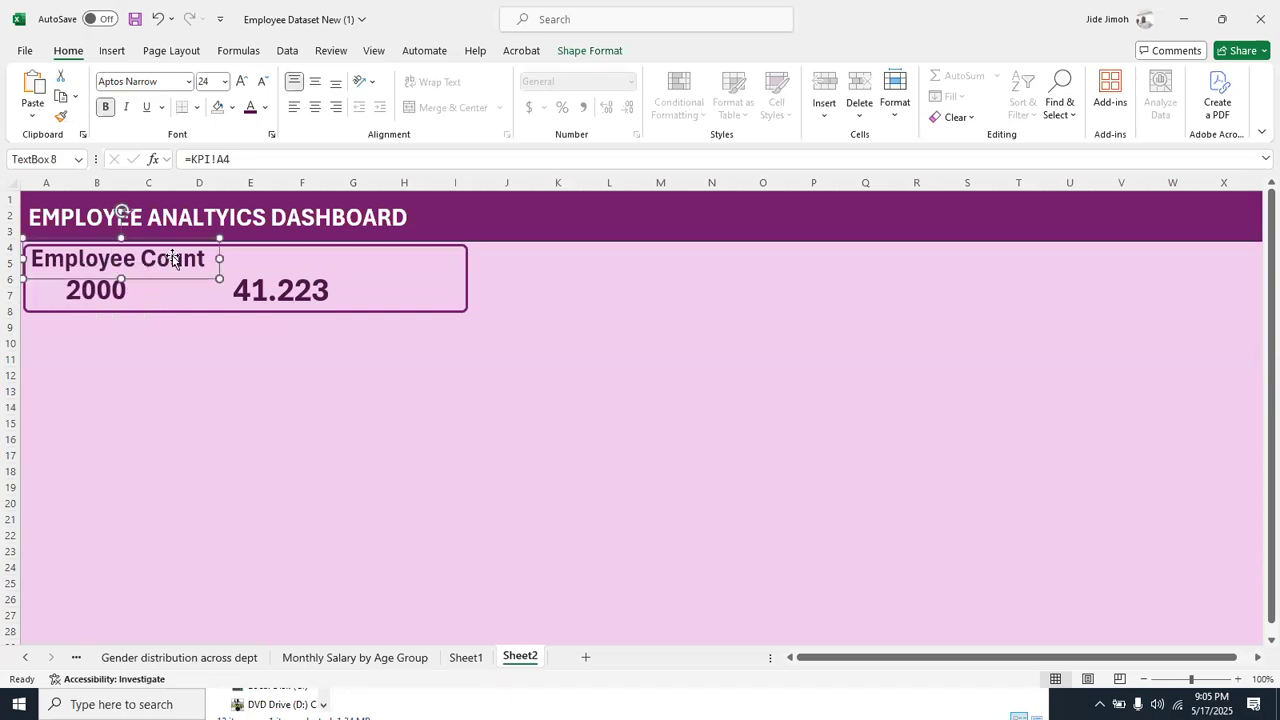
pyautogui.hotkey('ctrl', 'shift', ',')
pyautogui.hotkey('ctrl', 'shift', ',')
pyautogui.click(216, 82)
pyautogui.write('20')
pyautogui.press('Return')
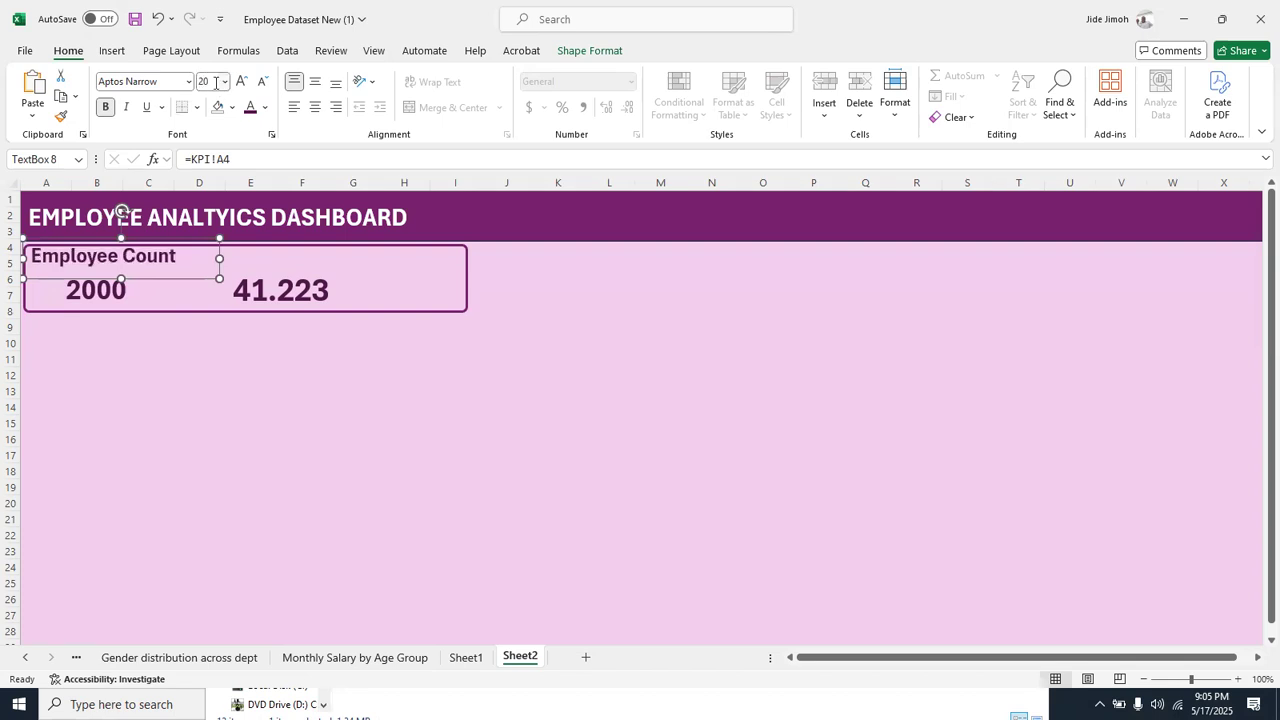
pyautogui.moveTo(219, 261); pyautogui.dragTo(192, 262)
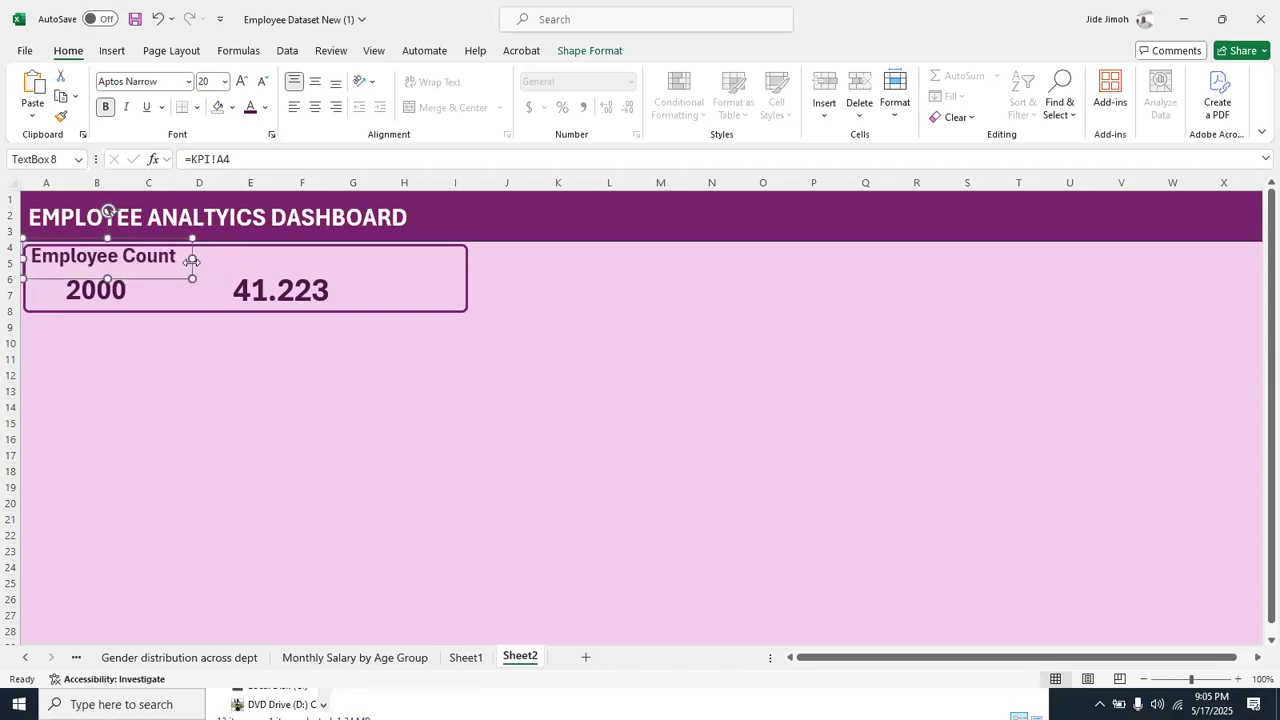
# Set the average age number to 28 pt and move it left, level with the employee count number
pyautogui.click(107, 300)
pyautogui.click(312, 287)
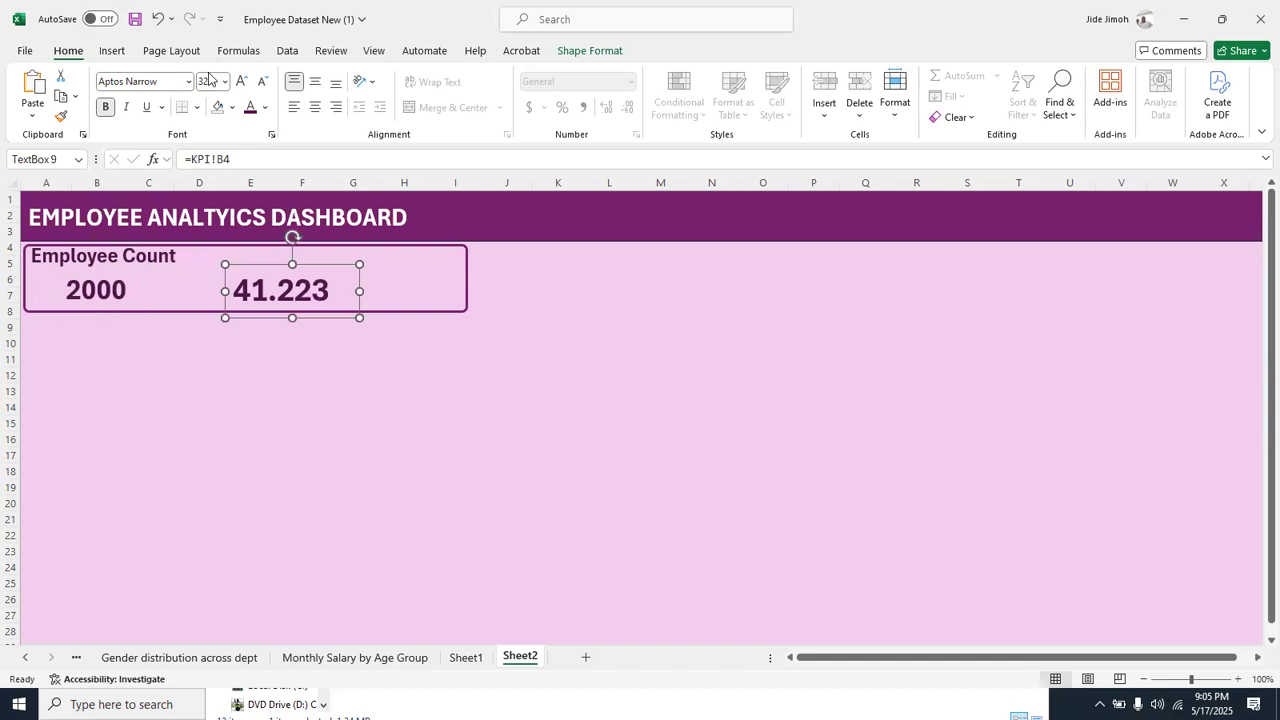
pyautogui.write('28')
pyautogui.press('Return')
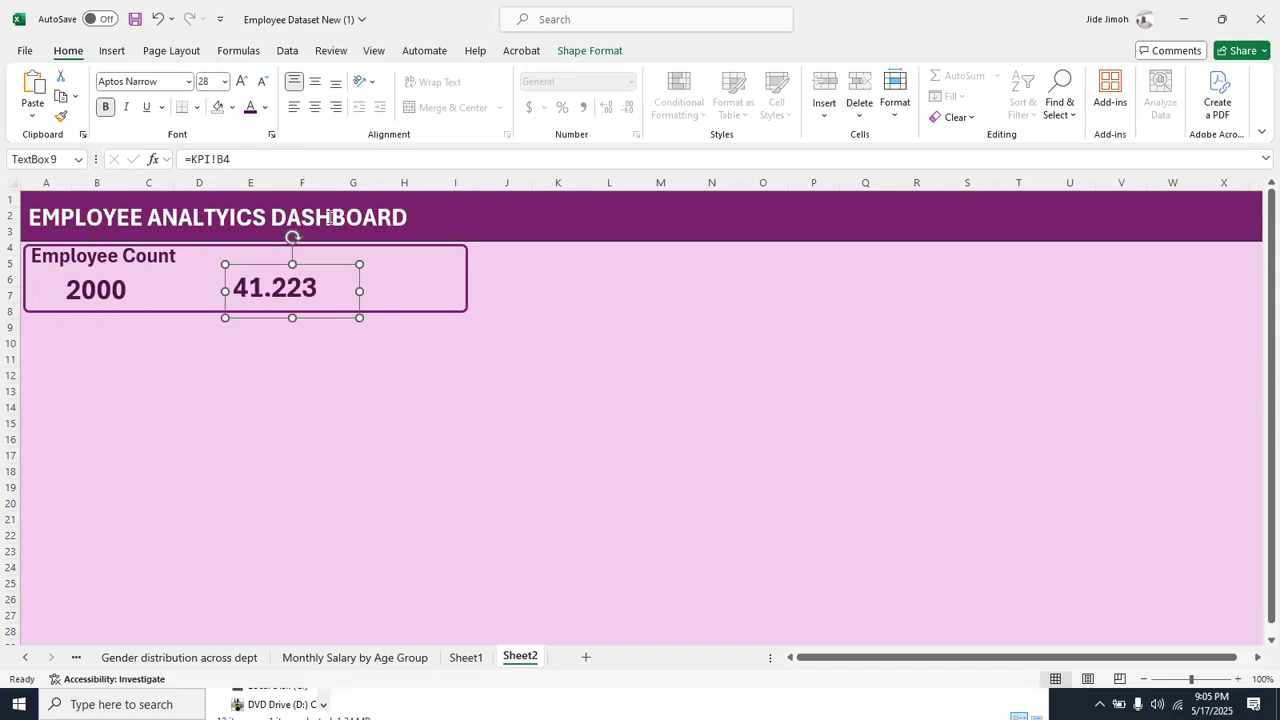
pyautogui.moveTo(328, 268)
pyautogui.mouseDown()
pyautogui.moveTo(297, 268)
pyautogui.moveTo(310, 268)
pyautogui.mouseUp()
# Duplicate the Employee Count label and place the copy above the average age number
pyautogui.click(176, 258)
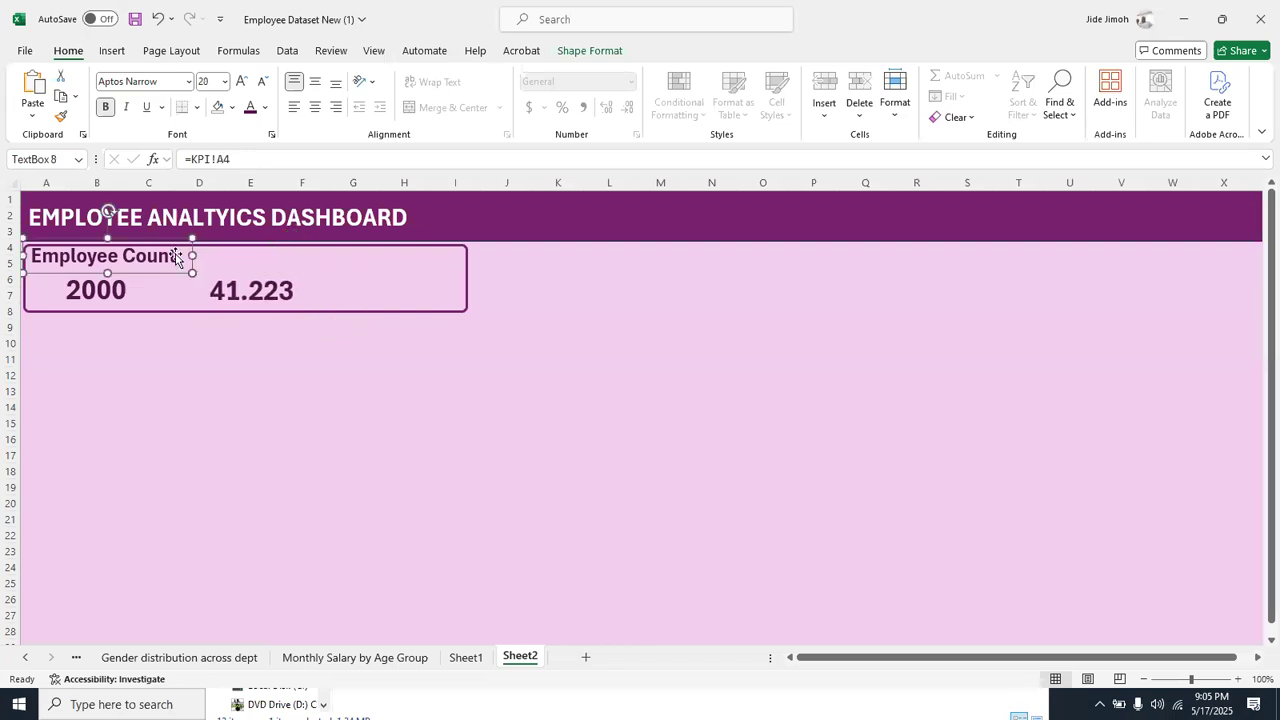
pyautogui.hotkey('ctrl', 'd')
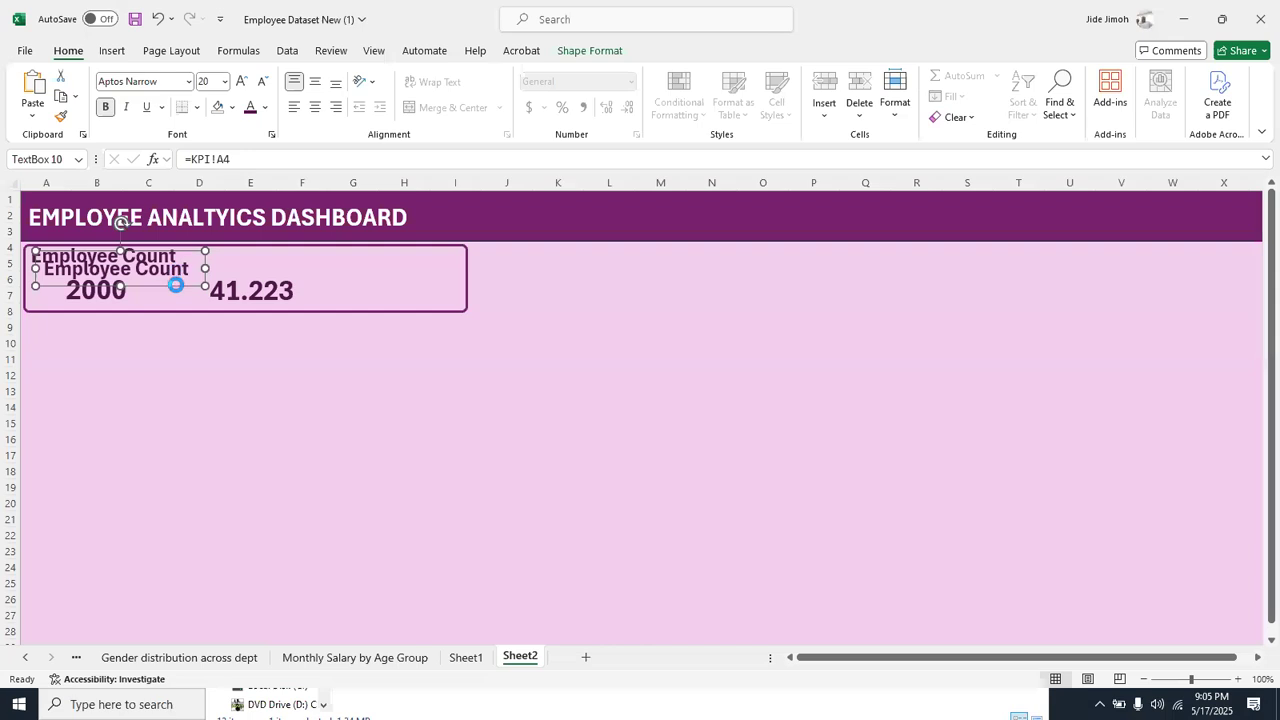
pyautogui.moveTo(177, 283); pyautogui.dragTo(330, 271)
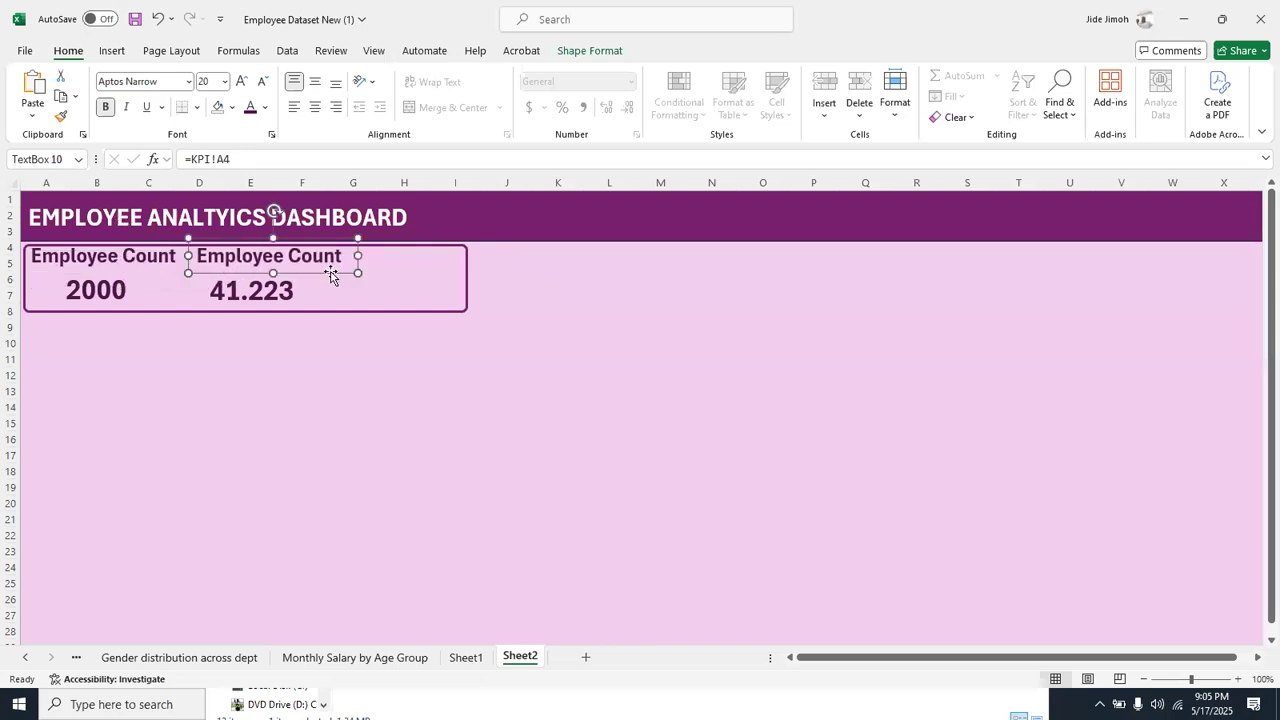
# Change the duplicated label's text to Average Age and narrow its text box to fit
pyautogui.doubleClick(321, 260)
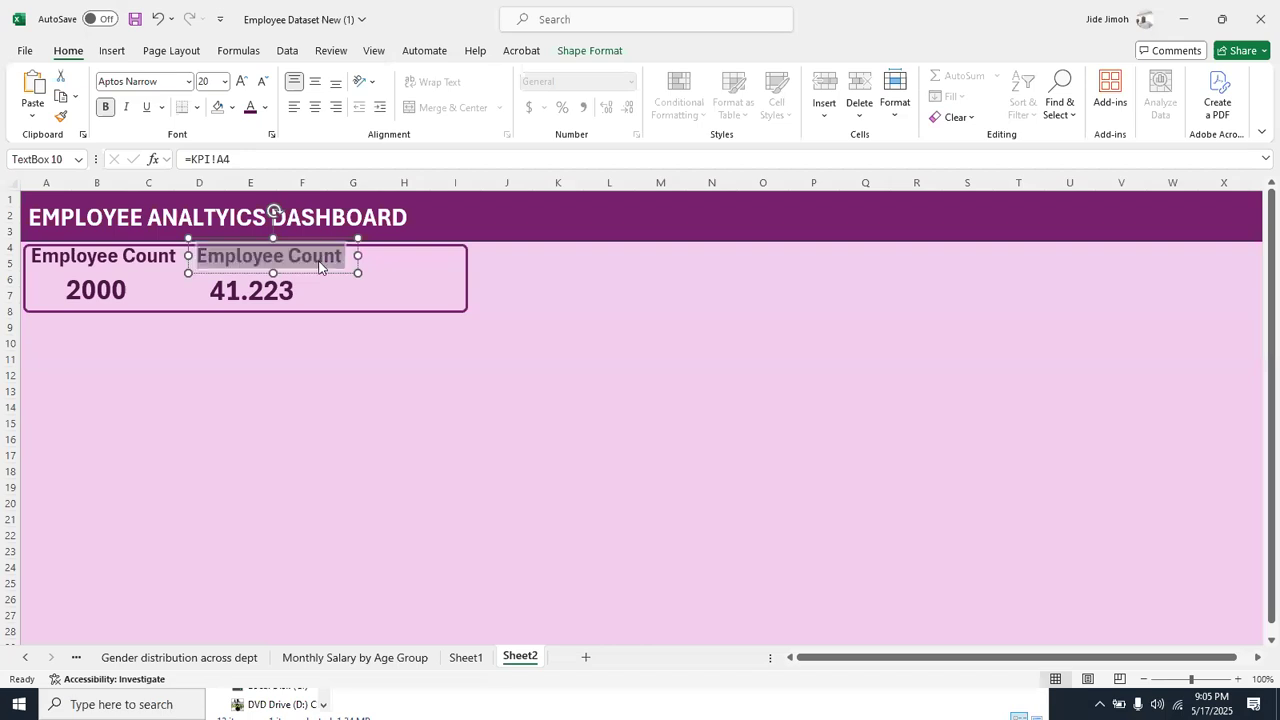
pyautogui.write('Avera')
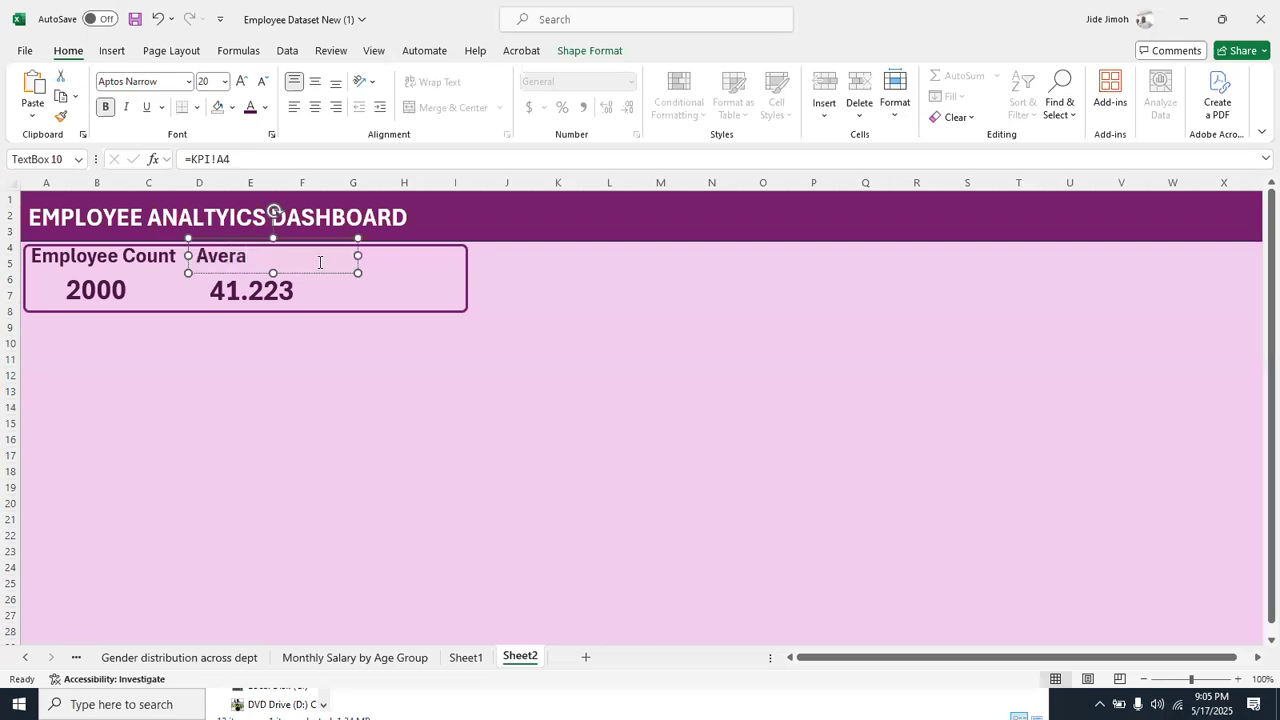
pyautogui.write('ge a=Ag')
pyautogui.press('BackSpace')
pyautogui.press('BackSpace')
pyautogui.press('BackSpace')
pyautogui.press('BackSpace')
pyautogui.write('Age')
pyautogui.moveTo(356, 258); pyautogui.dragTo(322, 257)
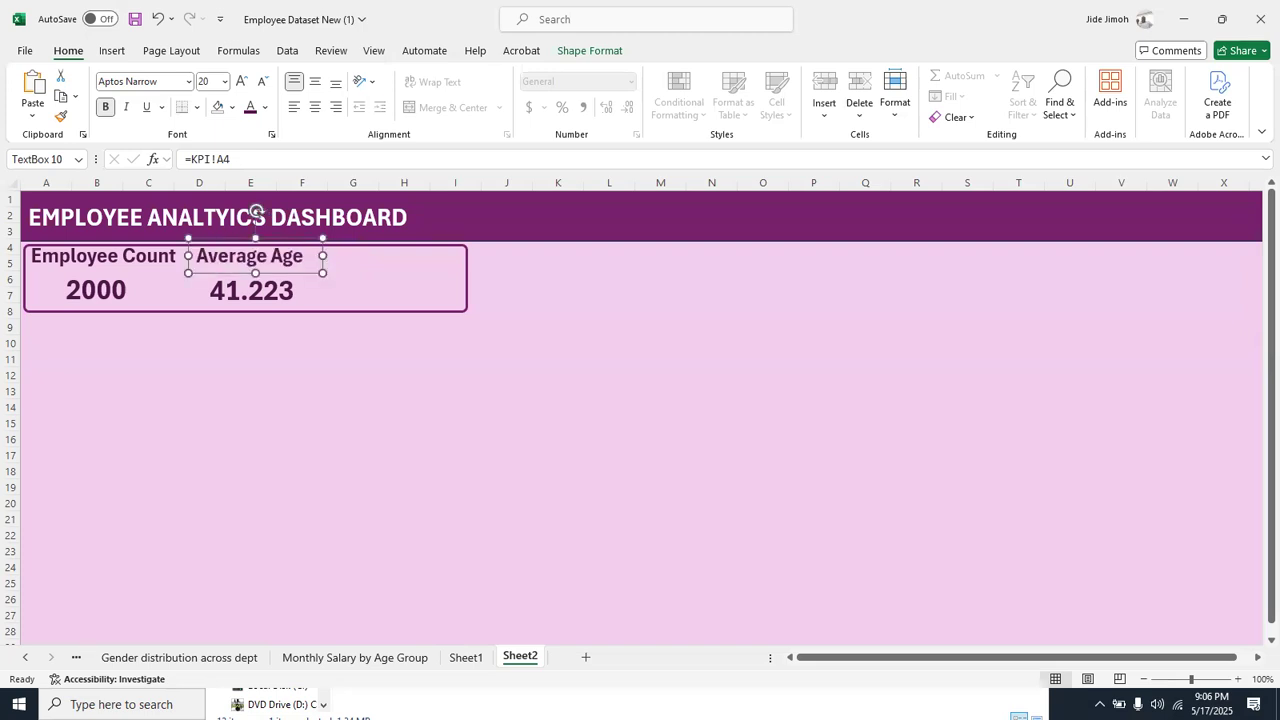
# Nudge the Average Age label slightly to the right
pyautogui.click(356, 385)
pyautogui.click(291, 264)
pyautogui.press('Right')
pyautogui.press('Right')
pyautogui.press('Right')
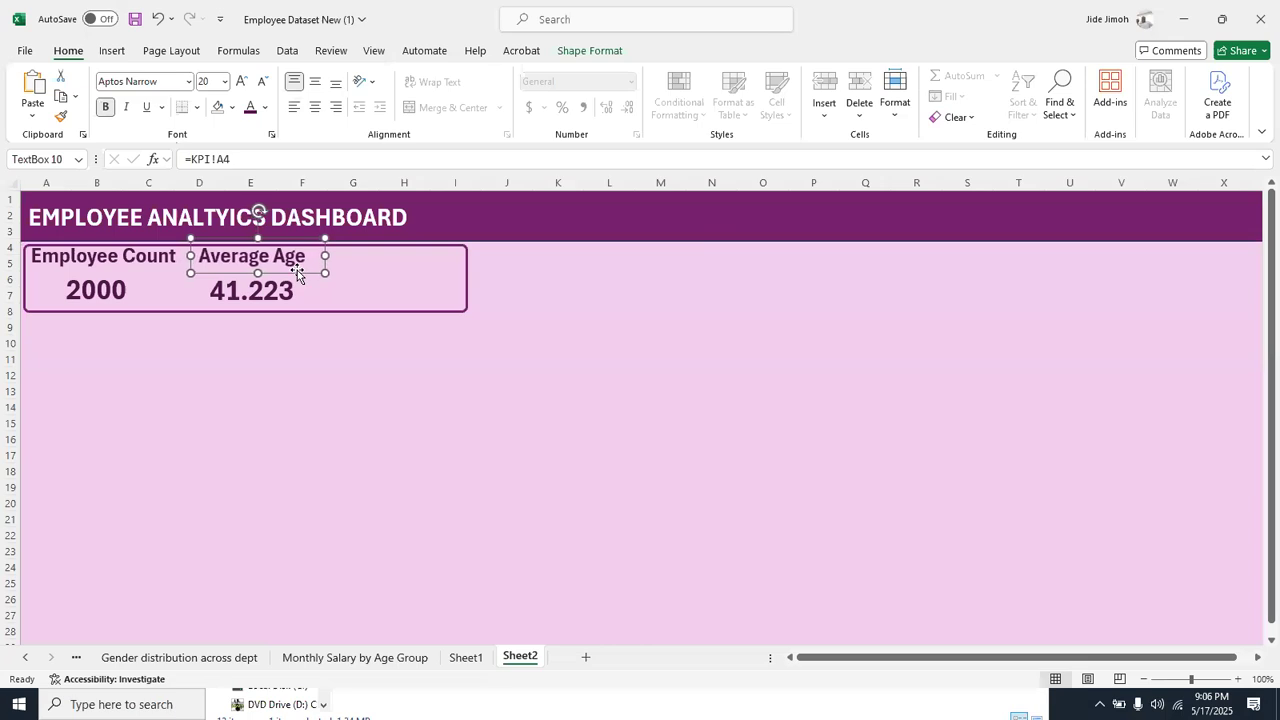
# Nudge the average age number slightly left and up and shrink its text box around the figure
pyautogui.click(296, 285)
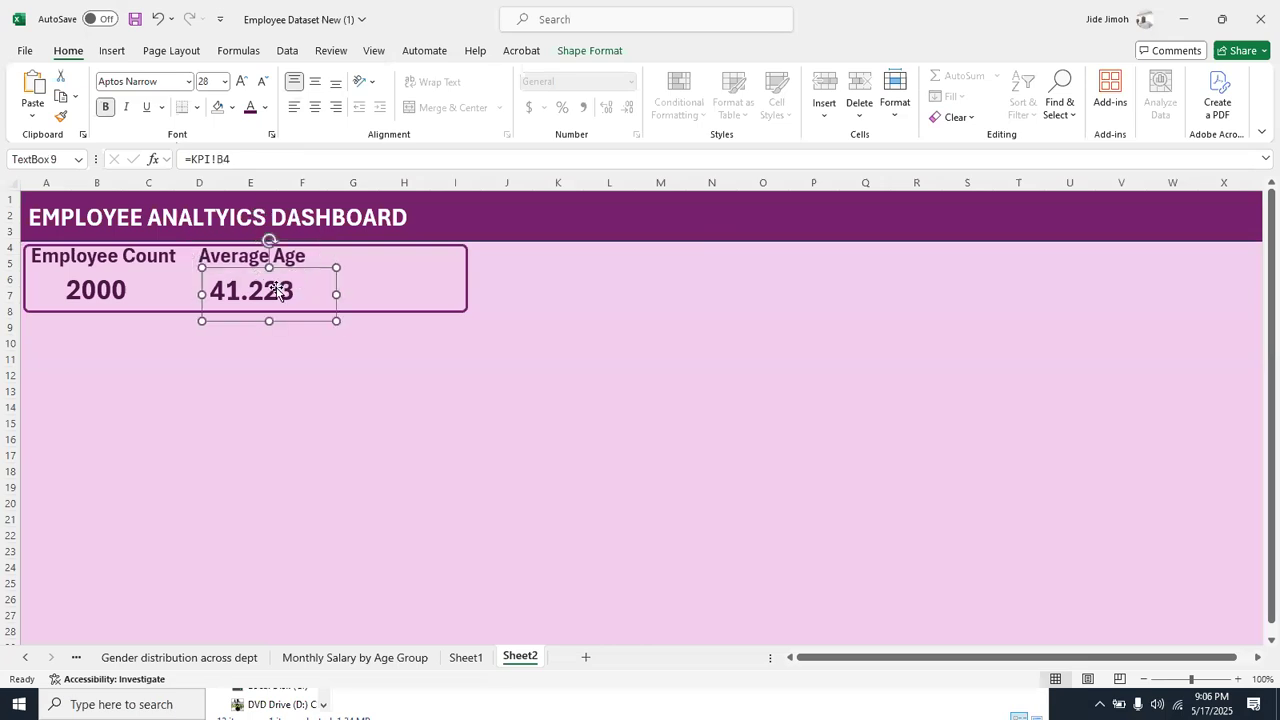
pyautogui.press('Left')
pyautogui.press('Left')
pyautogui.press('Left')
pyautogui.press('Up')
pyautogui.press('Up')
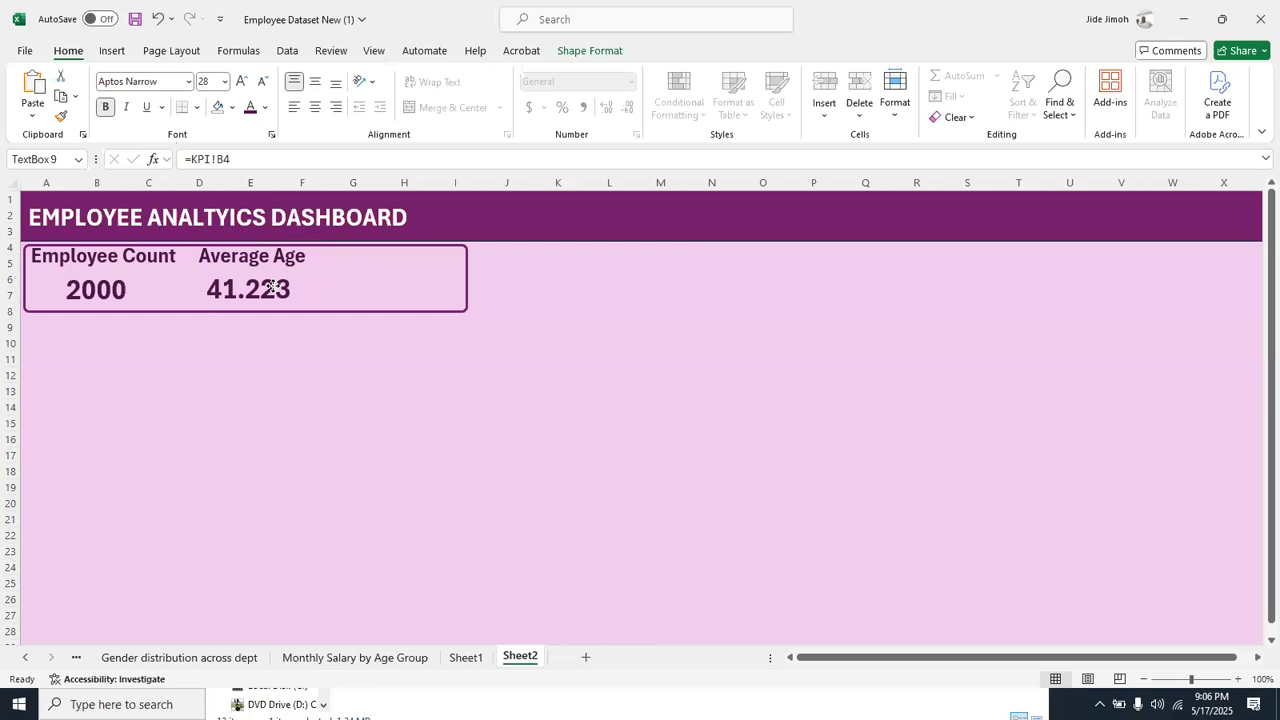
pyautogui.click(354, 446)
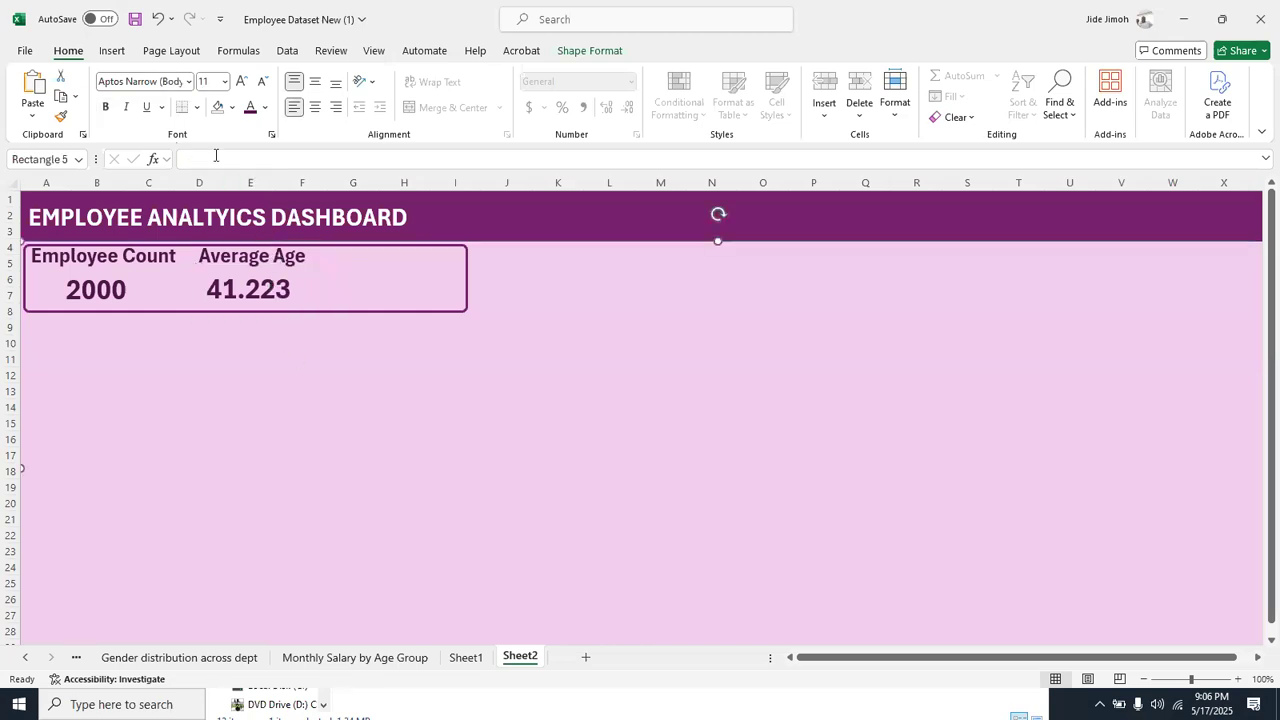
pyautogui.click(240, 290)
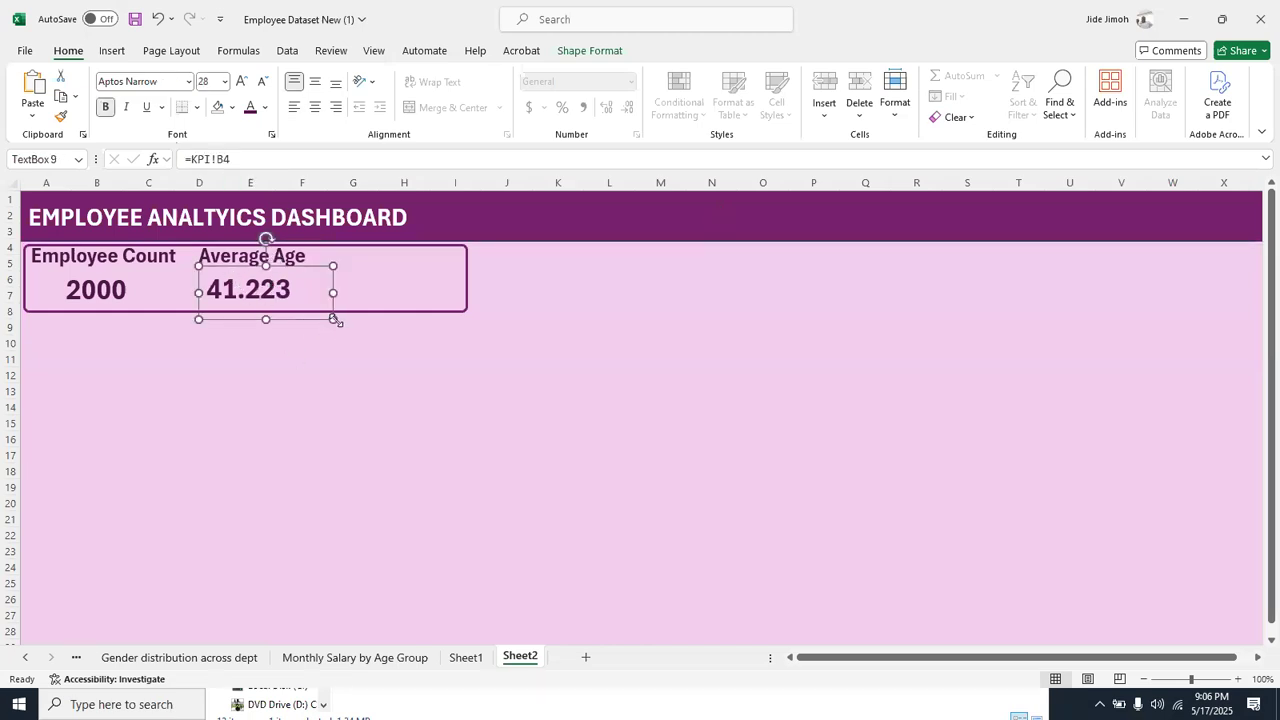
pyautogui.moveTo(329, 319); pyautogui.dragTo(306, 316)
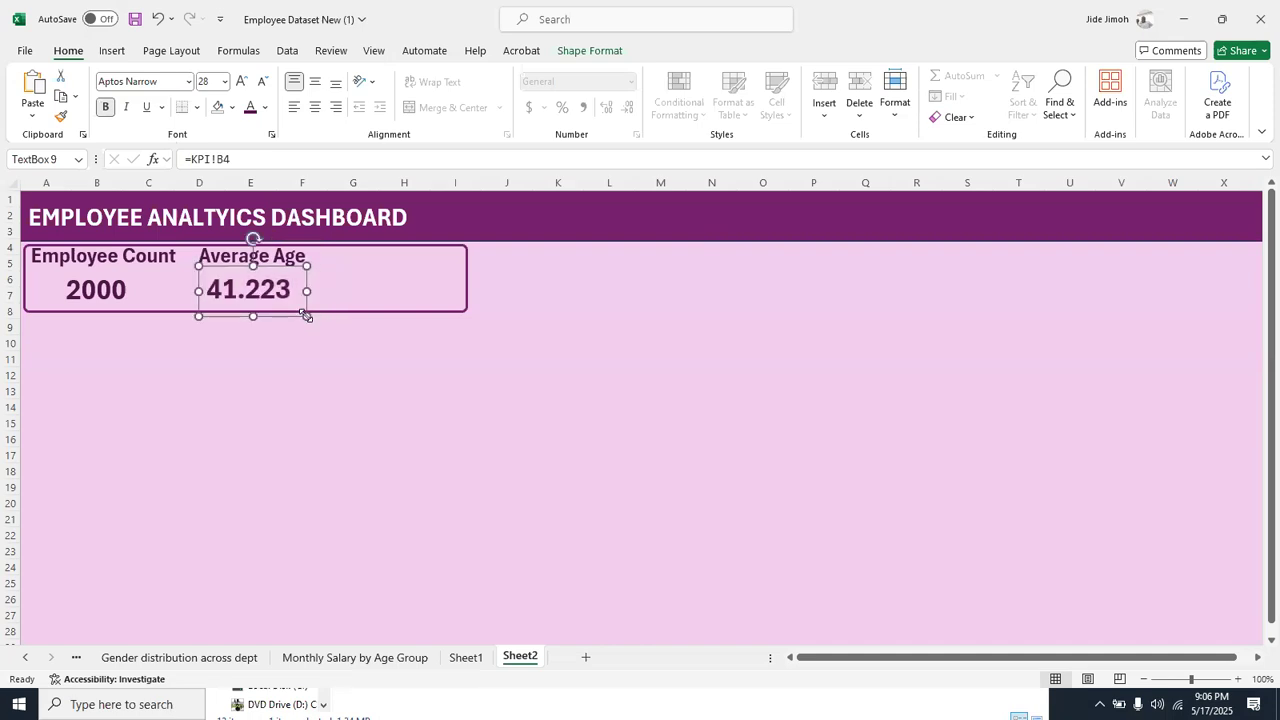
# Insert a text box on the empty dashboard area and link it to cell C4 of the KPI sheet
pyautogui.click(111, 50)
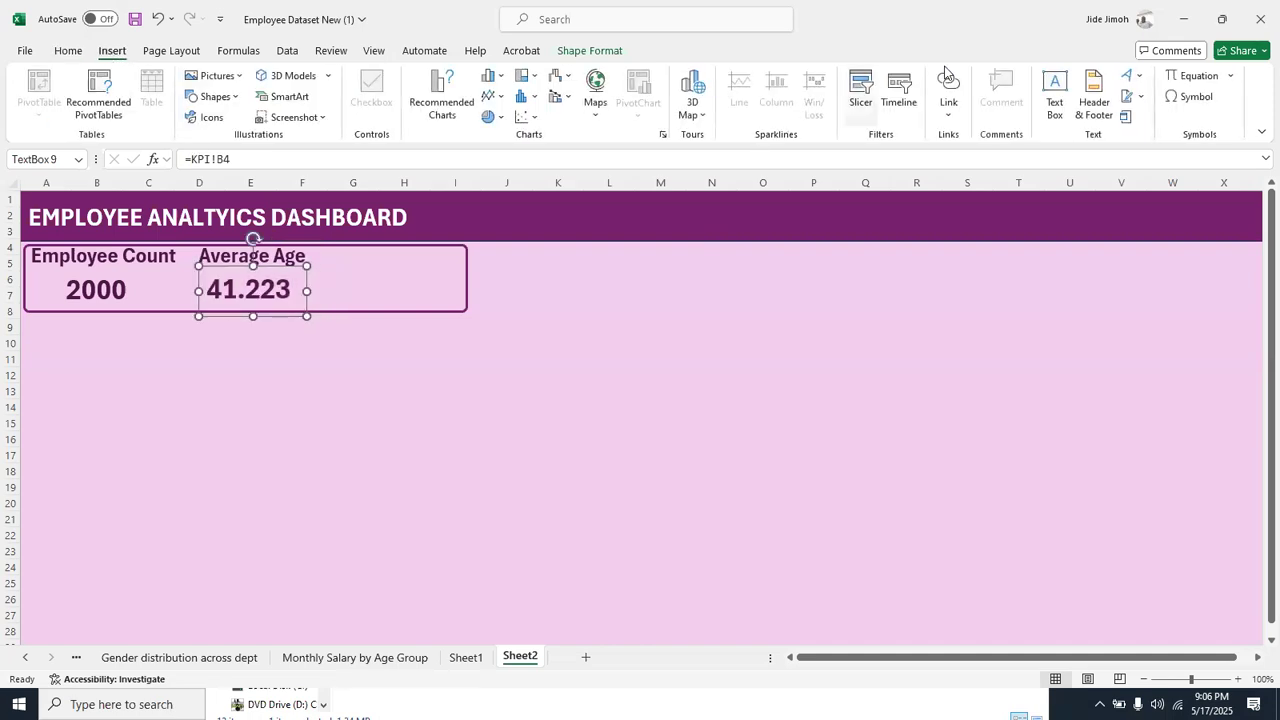
pyautogui.click(1049, 100)
pyautogui.moveTo(552, 349); pyautogui.dragTo(701, 414)
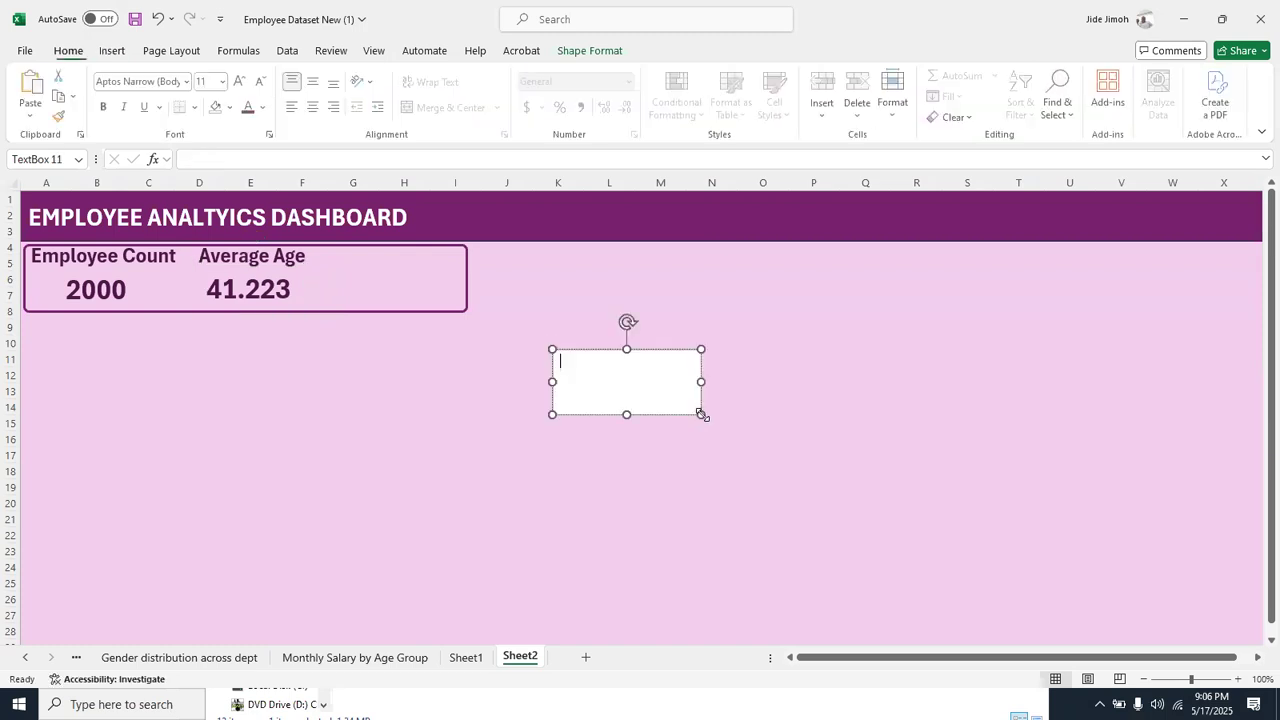
pyautogui.click(255, 162)
pyautogui.write('=')
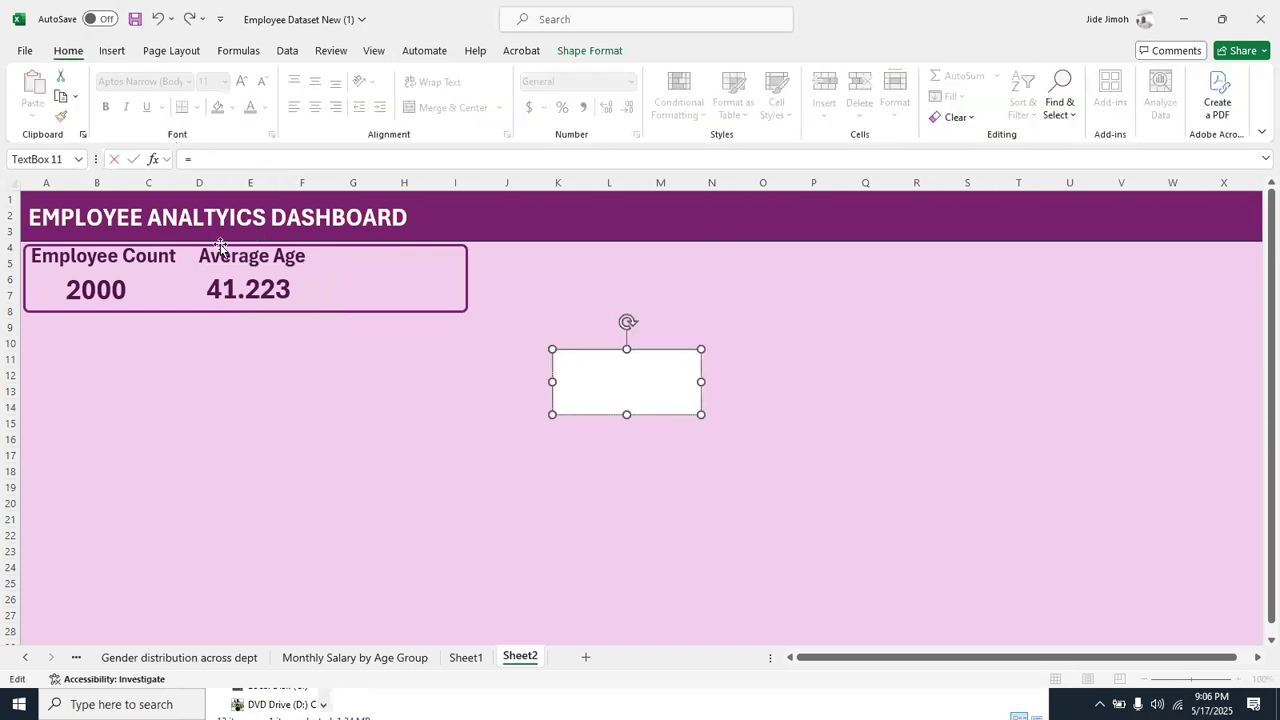
pyautogui.click(25, 657)
pyautogui.click(25, 657)
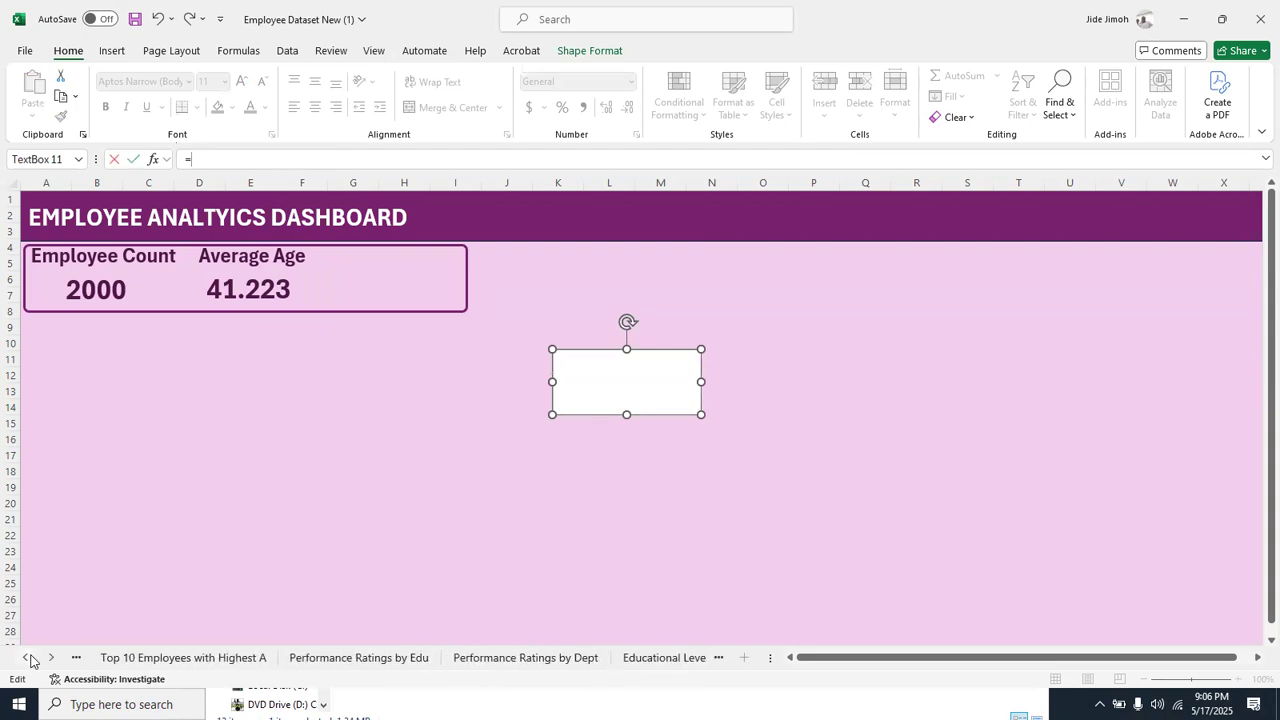
pyautogui.rightClick(25, 657)
pyautogui.doubleClick(35, 445)
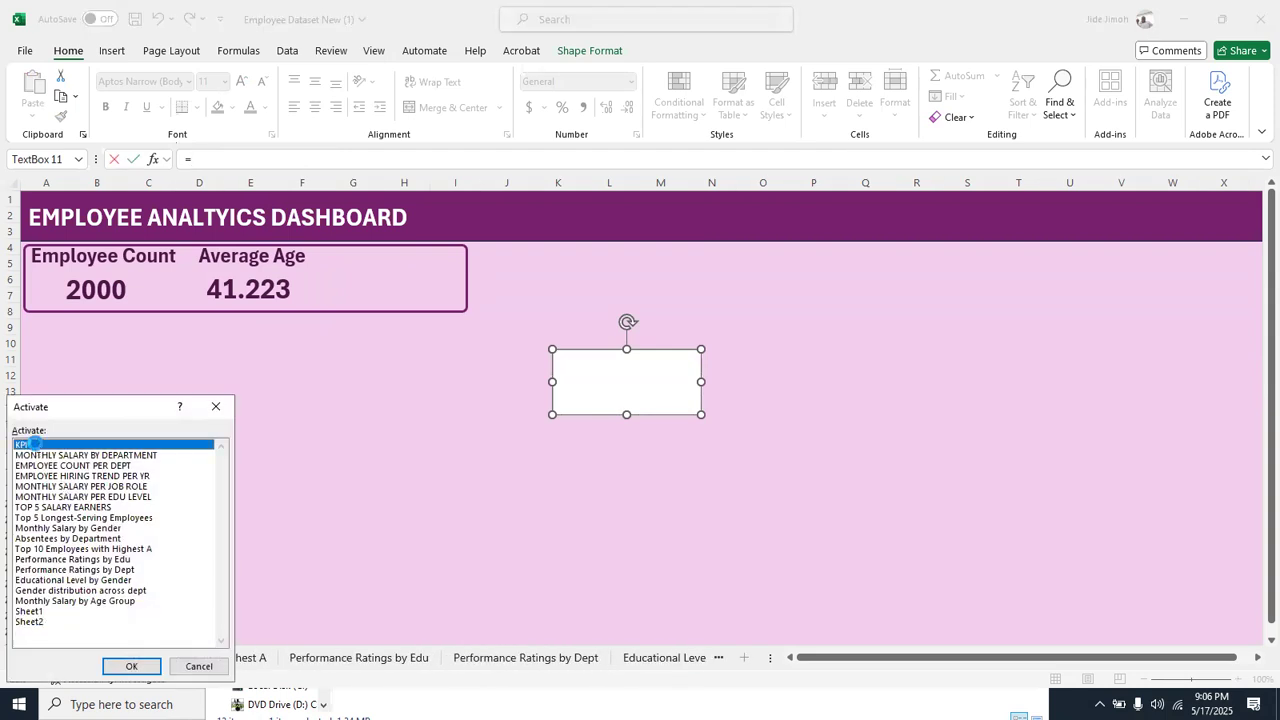
pyautogui.click(349, 267)
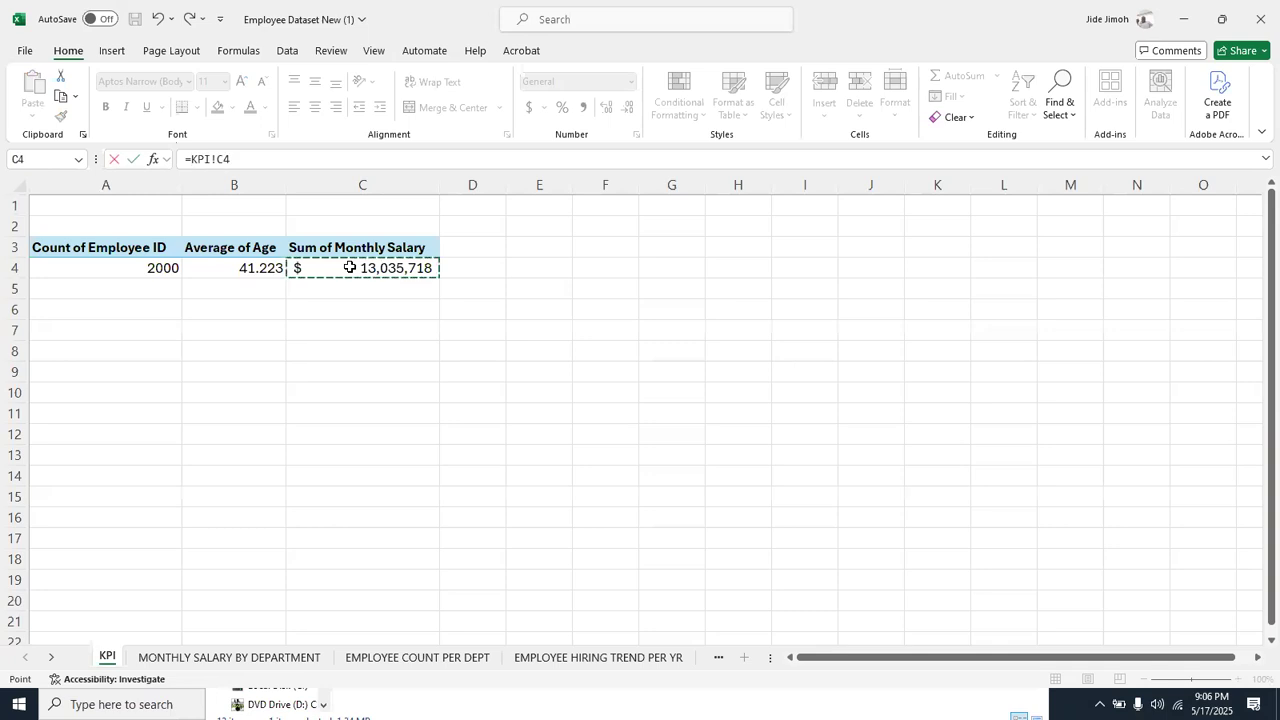
pyautogui.press('Return')
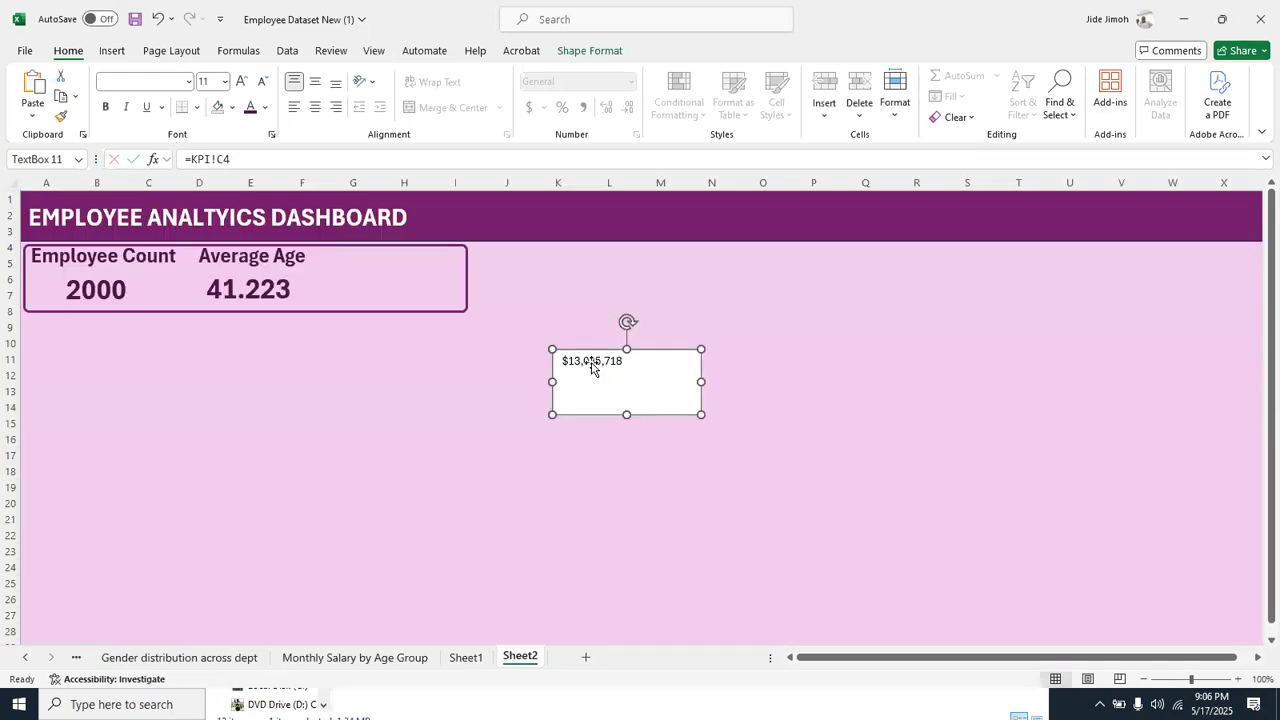
# Format the monthly salary number as bold purple 28 pt text and widen its text box to fit
pyautogui.click(262, 290)
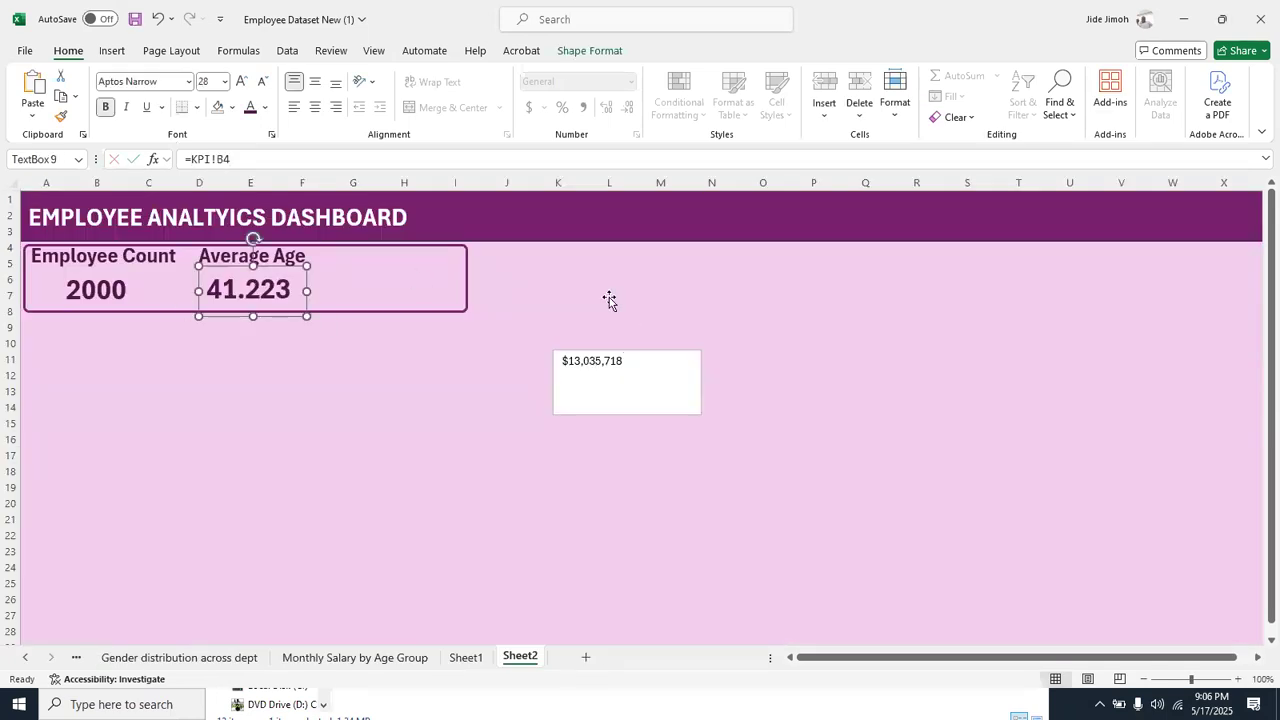
pyautogui.click(601, 366)
pyautogui.click(212, 85)
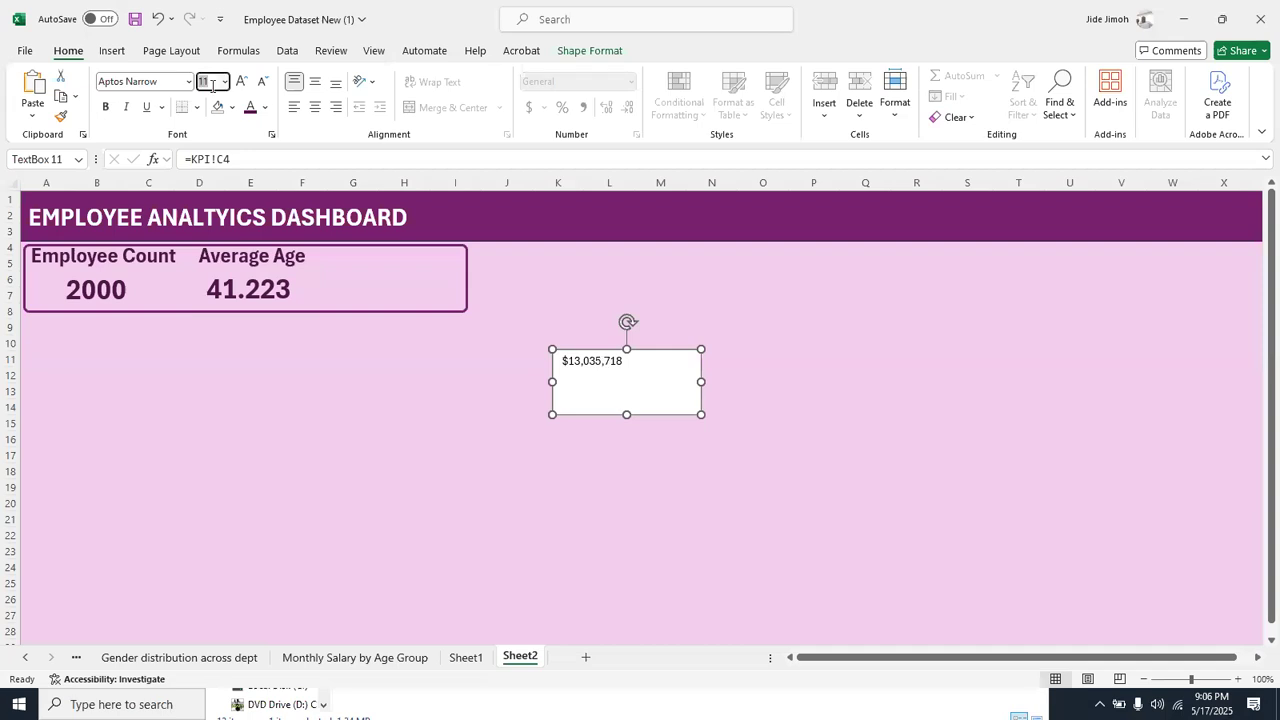
pyautogui.press('Return')
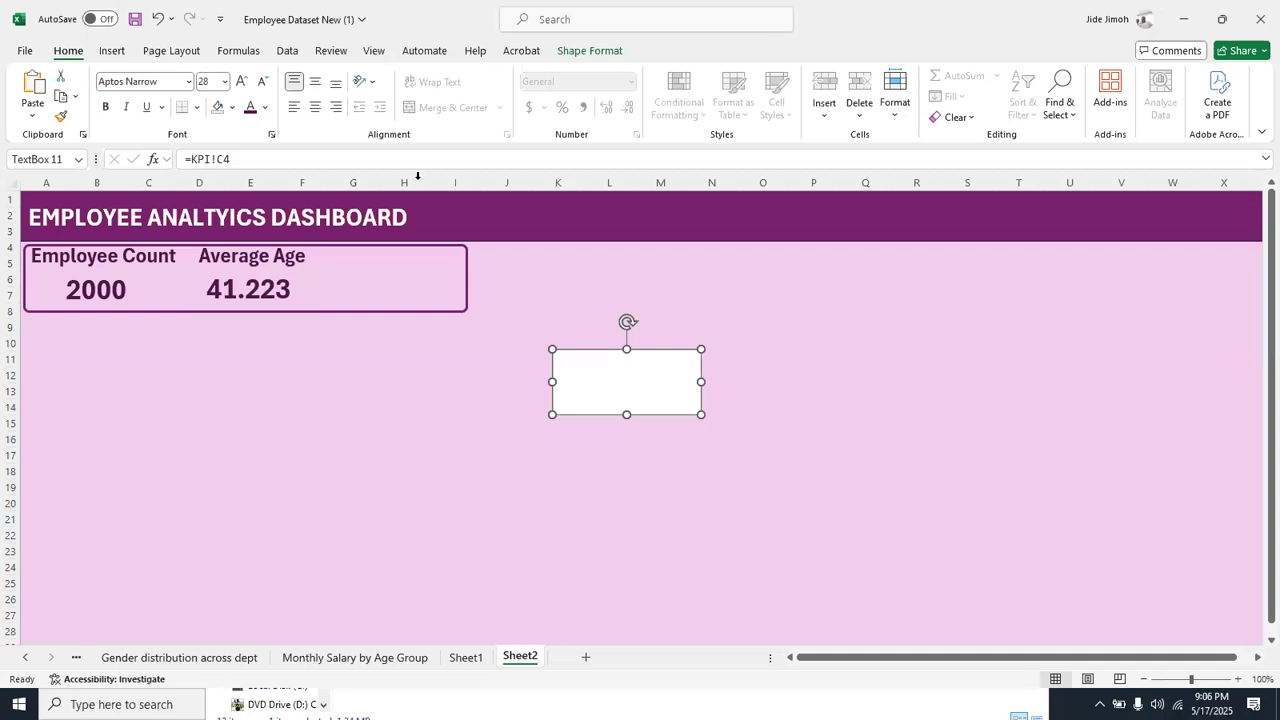
pyautogui.moveTo(703, 416); pyautogui.dragTo(743, 411)
pyautogui.hotkey('ctrl', 'b')
pyautogui.click(251, 109)
# Remove the salary text box's fill and outline and fit it beside the average age inside a widened rounded rectangle
pyautogui.click(597, 56)
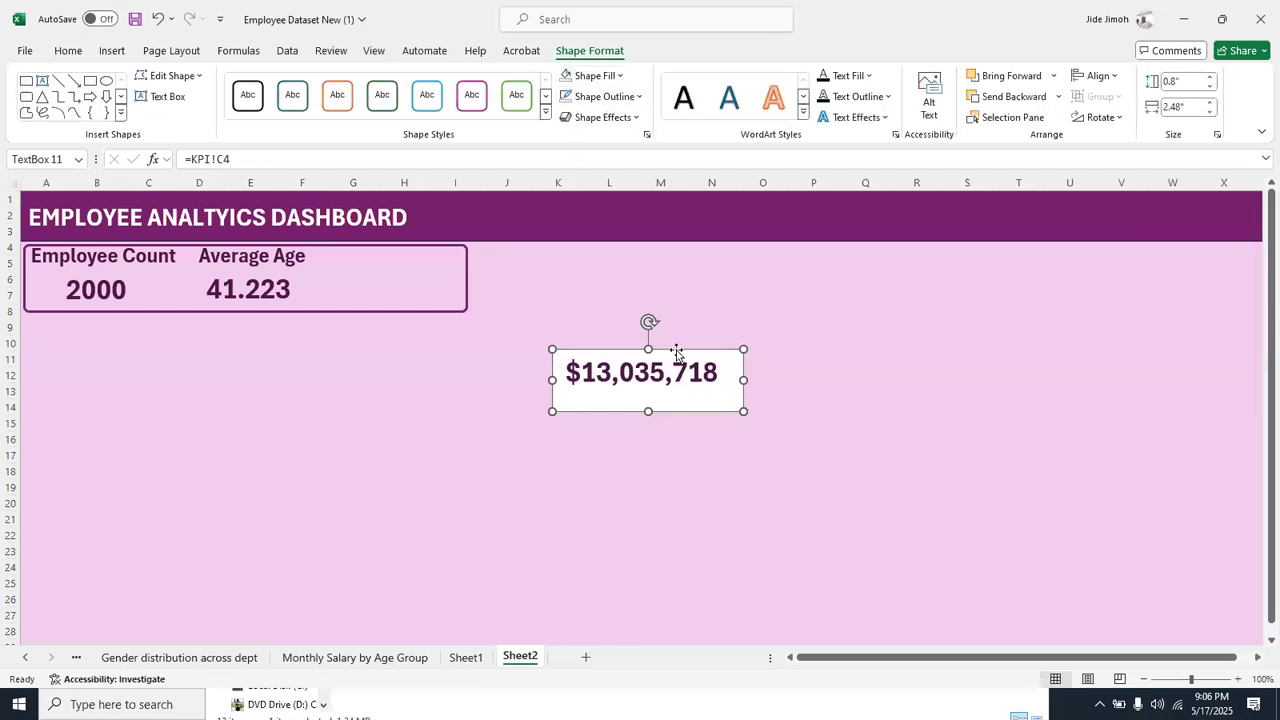
pyautogui.click(566, 77)
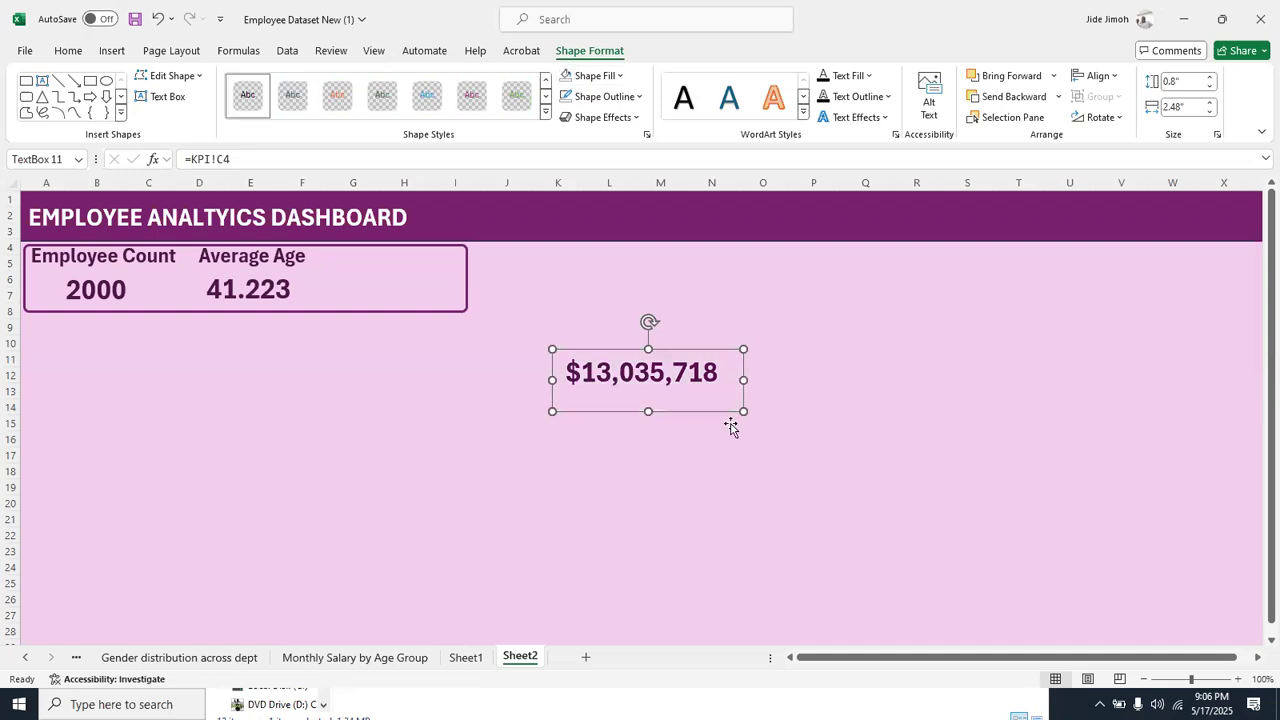
pyautogui.moveTo(708, 352); pyautogui.dragTo(466, 268)
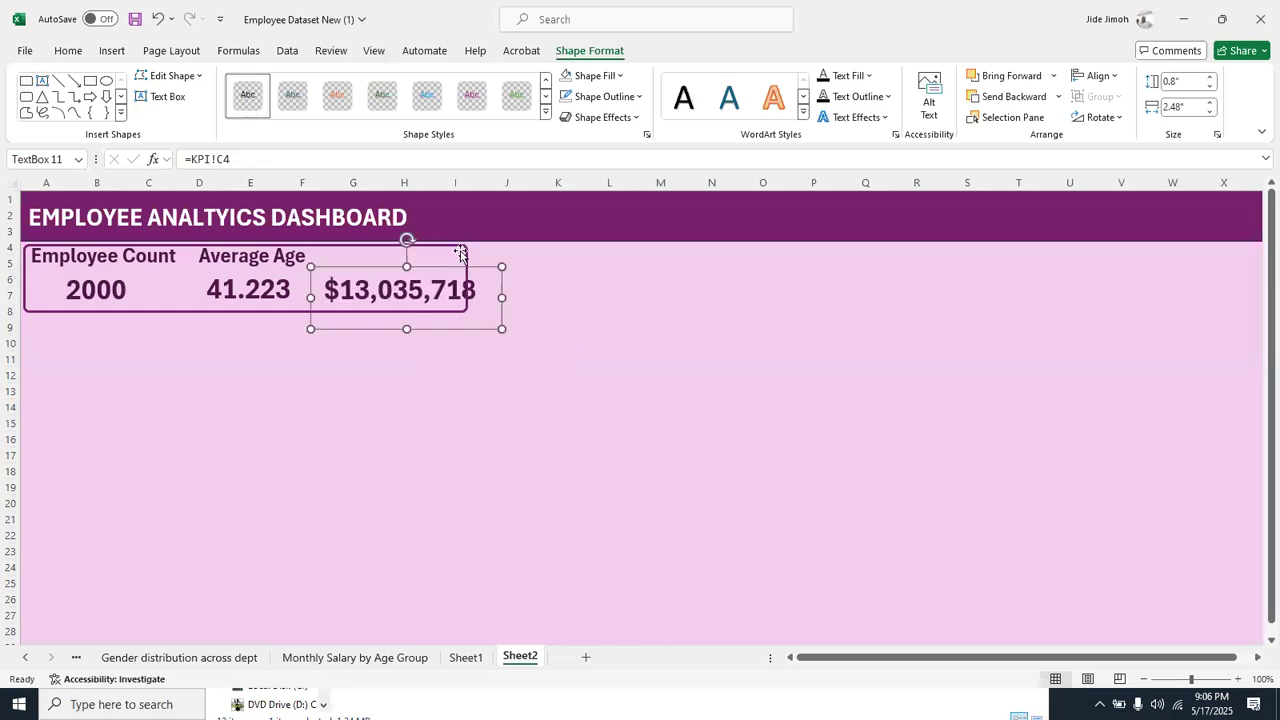
pyautogui.click(460, 249)
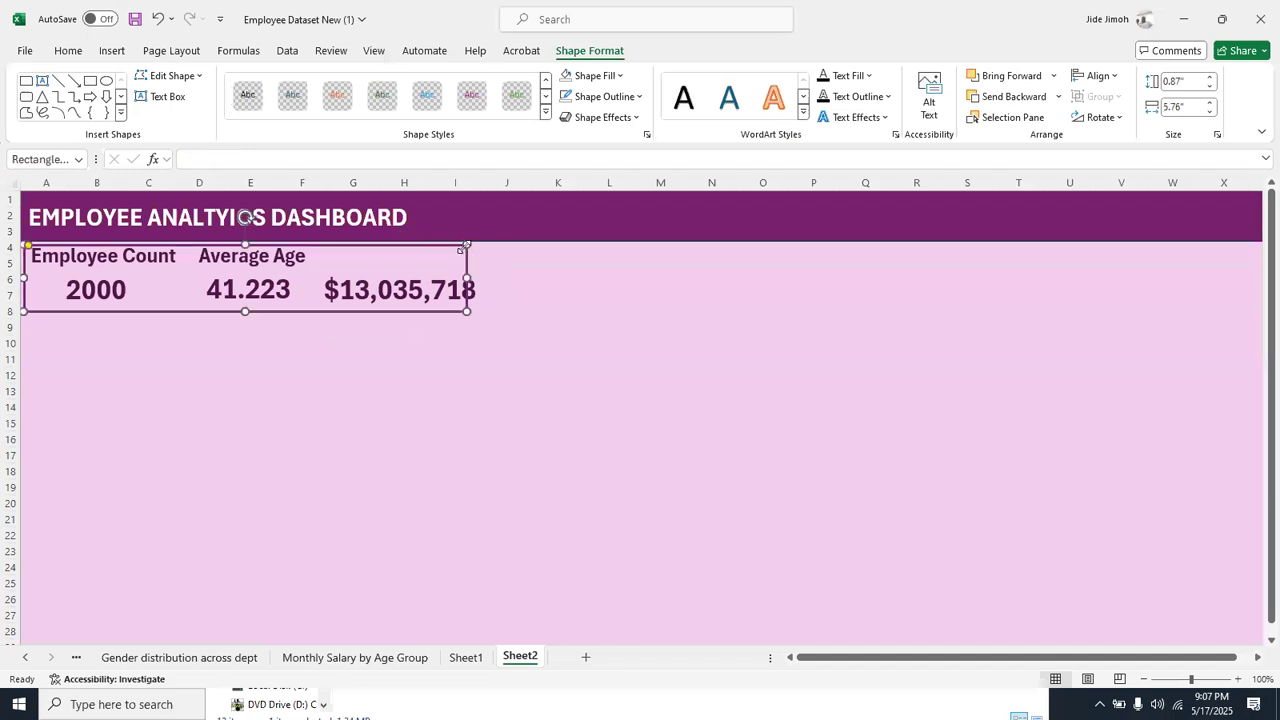
pyautogui.moveTo(467, 274); pyautogui.dragTo(484, 276)
# Duplicate the Average Age label and place the copy above the monthly salary number
pyautogui.click(264, 263)
pyautogui.moveTo(264, 260); pyautogui.dragTo(433, 269)
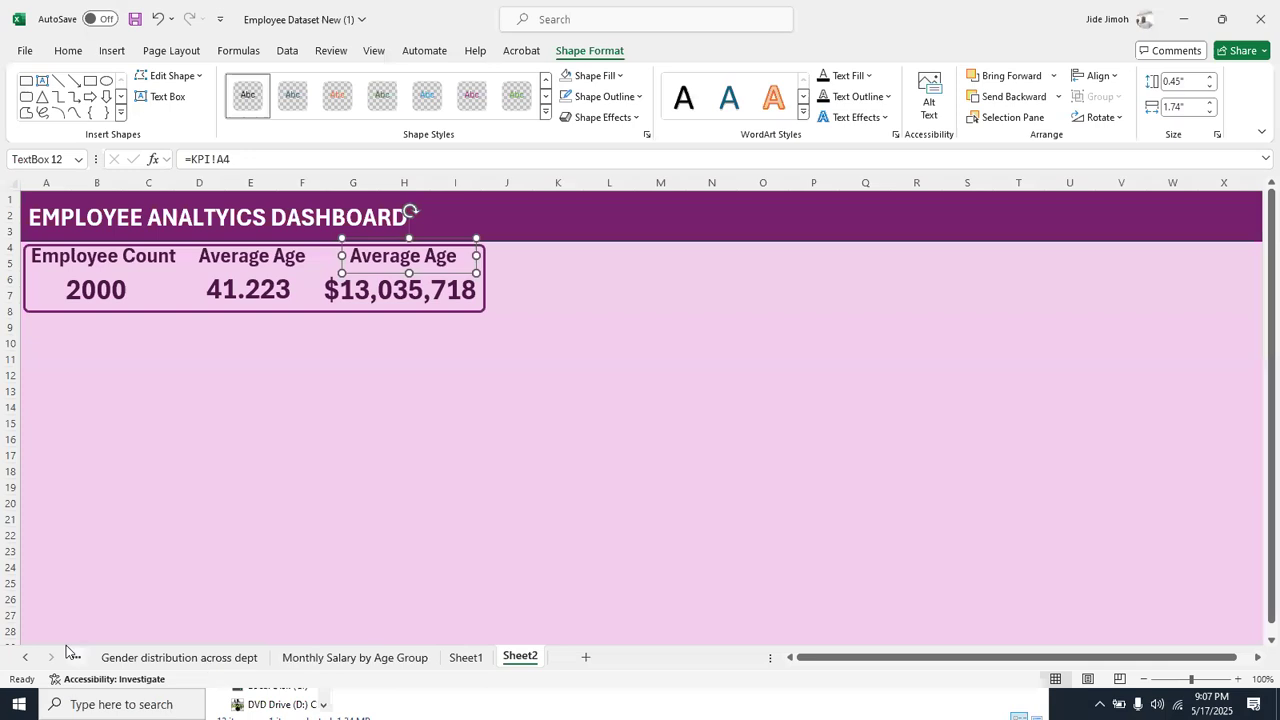
# Check the salary heading on the KPI sheet and change the copied label's text to Total Monthly Salary
pyautogui.rightClick(37, 657)
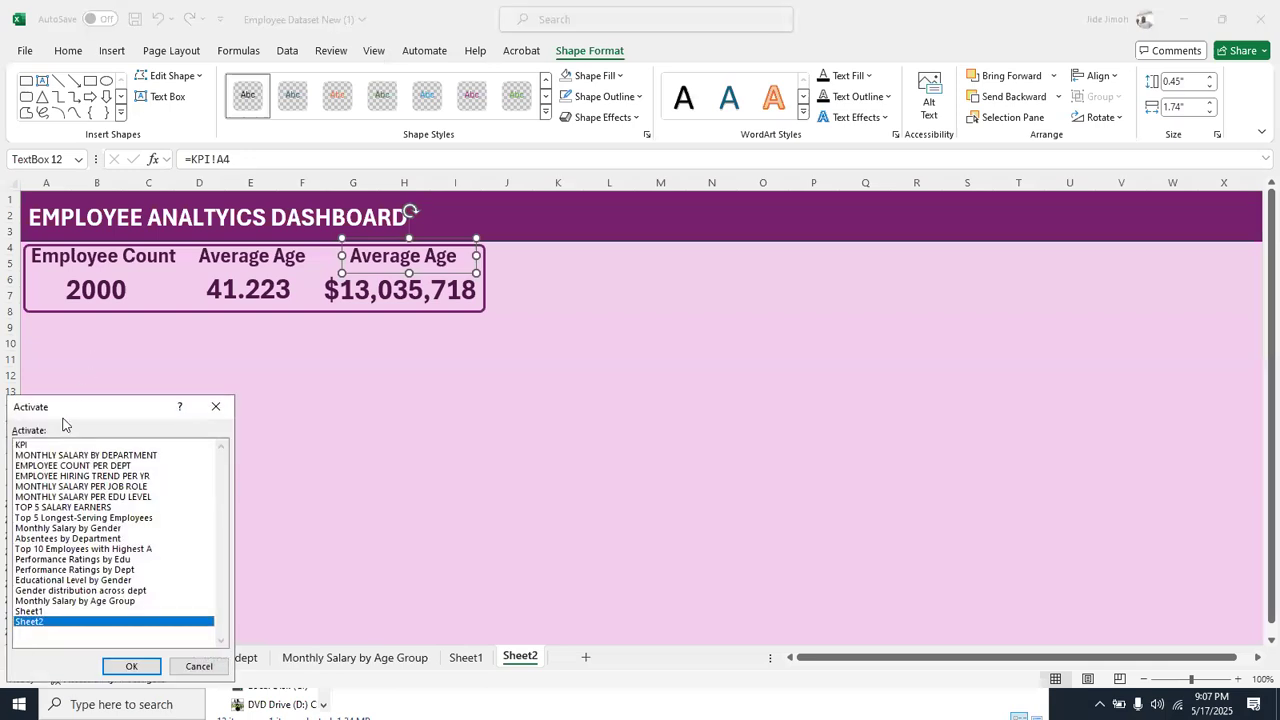
pyautogui.doubleClick(52, 444)
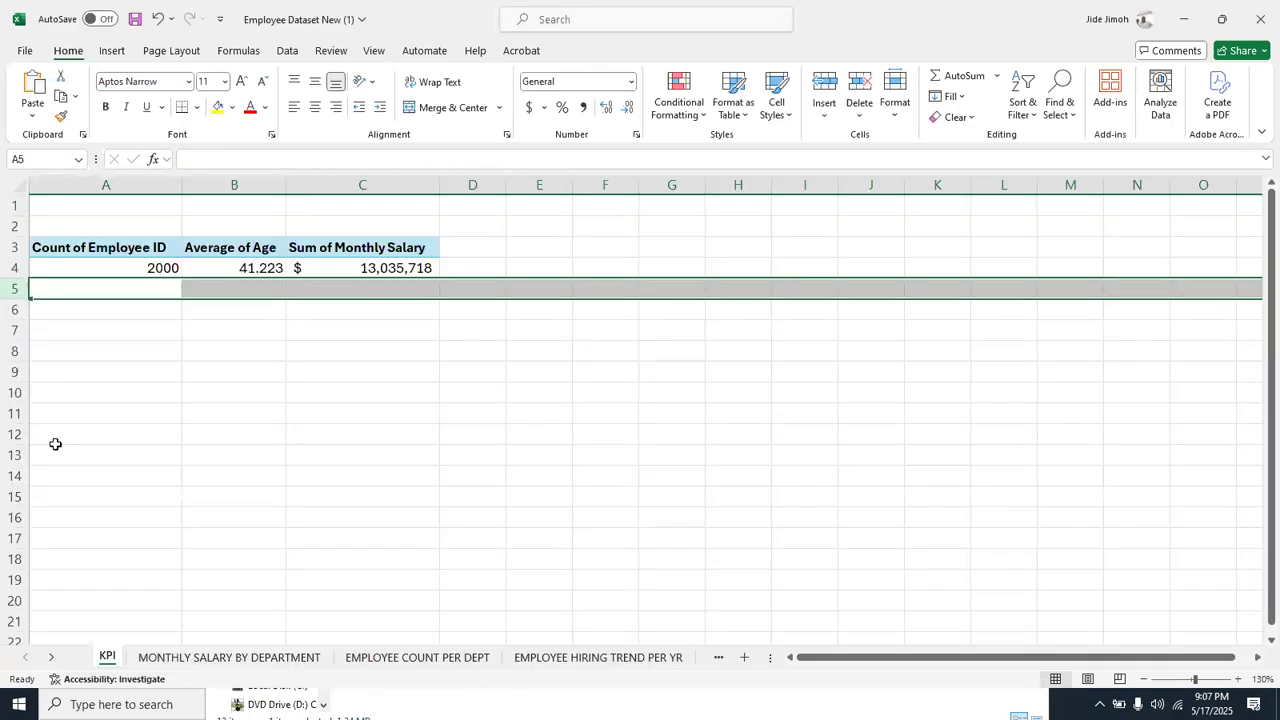
pyautogui.rightClick(37, 658)
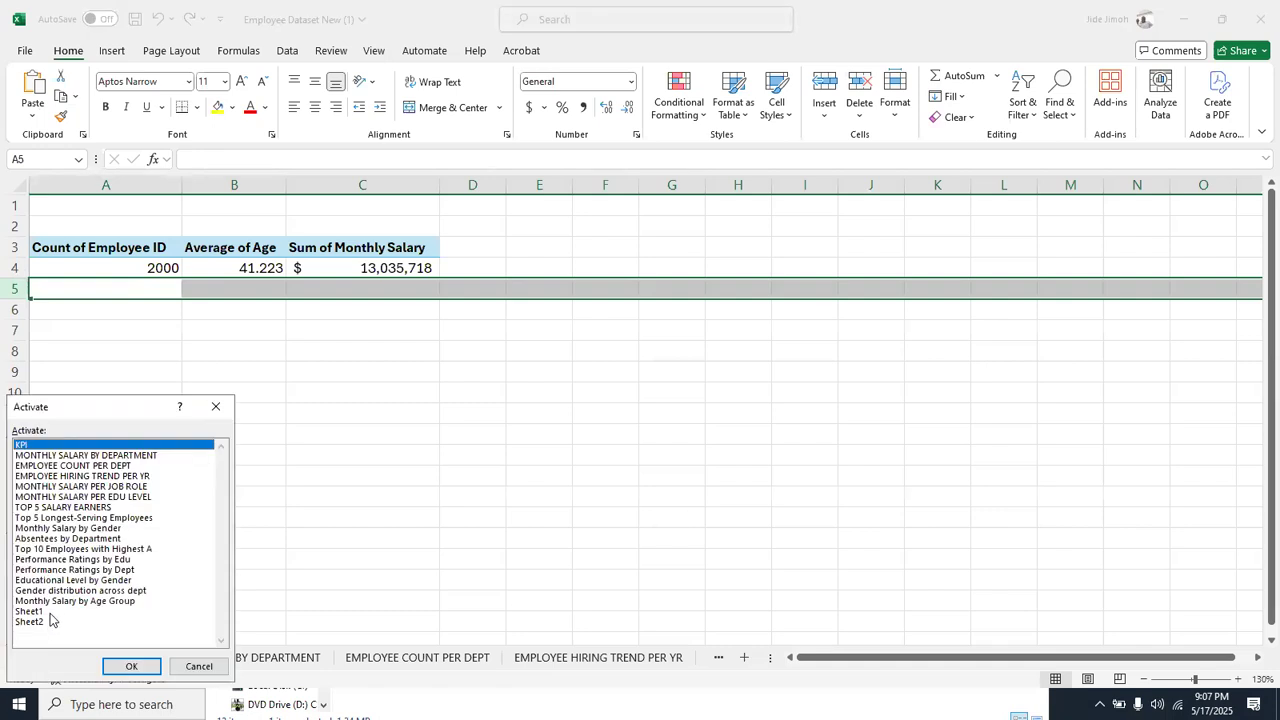
pyautogui.doubleClick(40, 622)
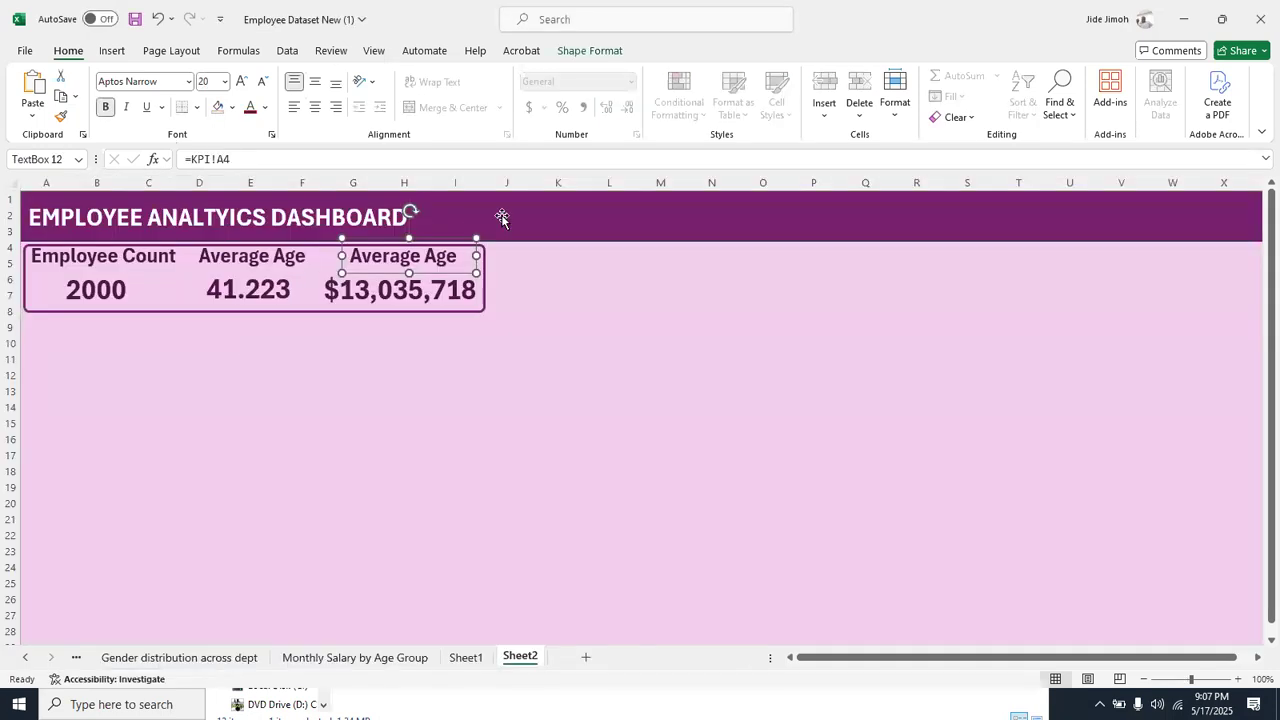
pyautogui.click(405, 256)
pyautogui.tripleClick(405, 258)
pyautogui.write('Tota')
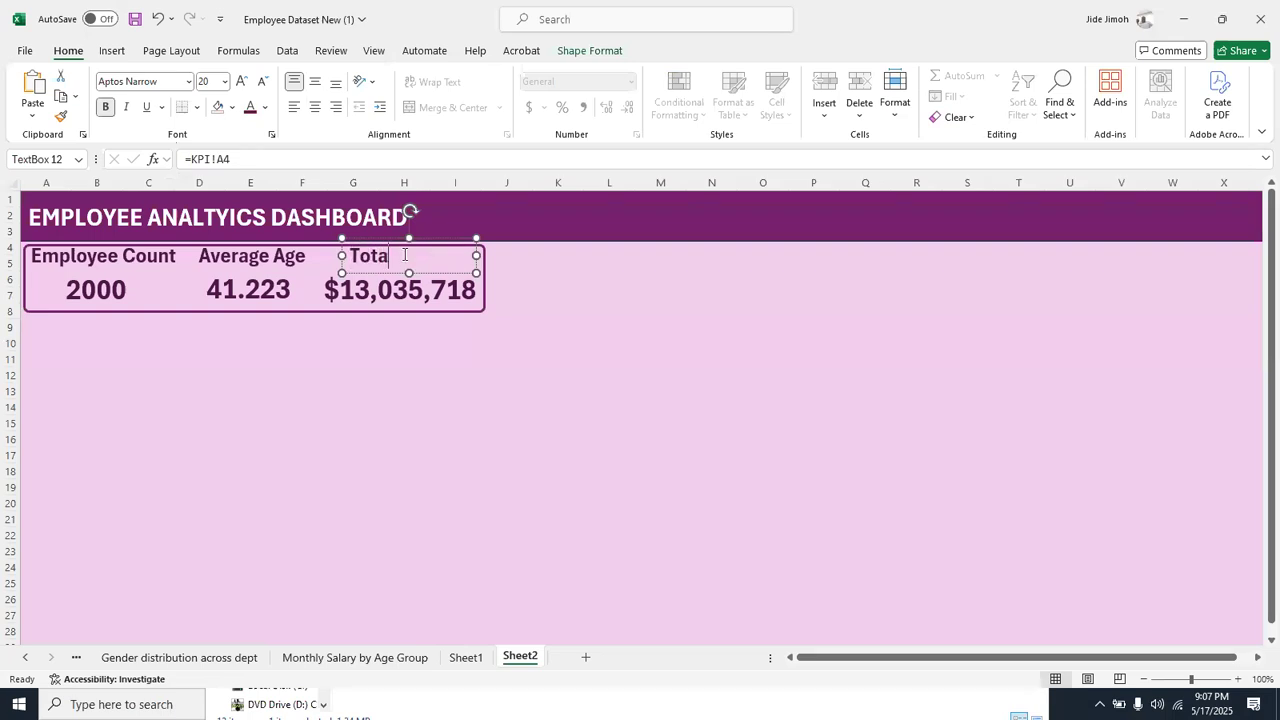
pyautogui.write('l Monthly Salary')
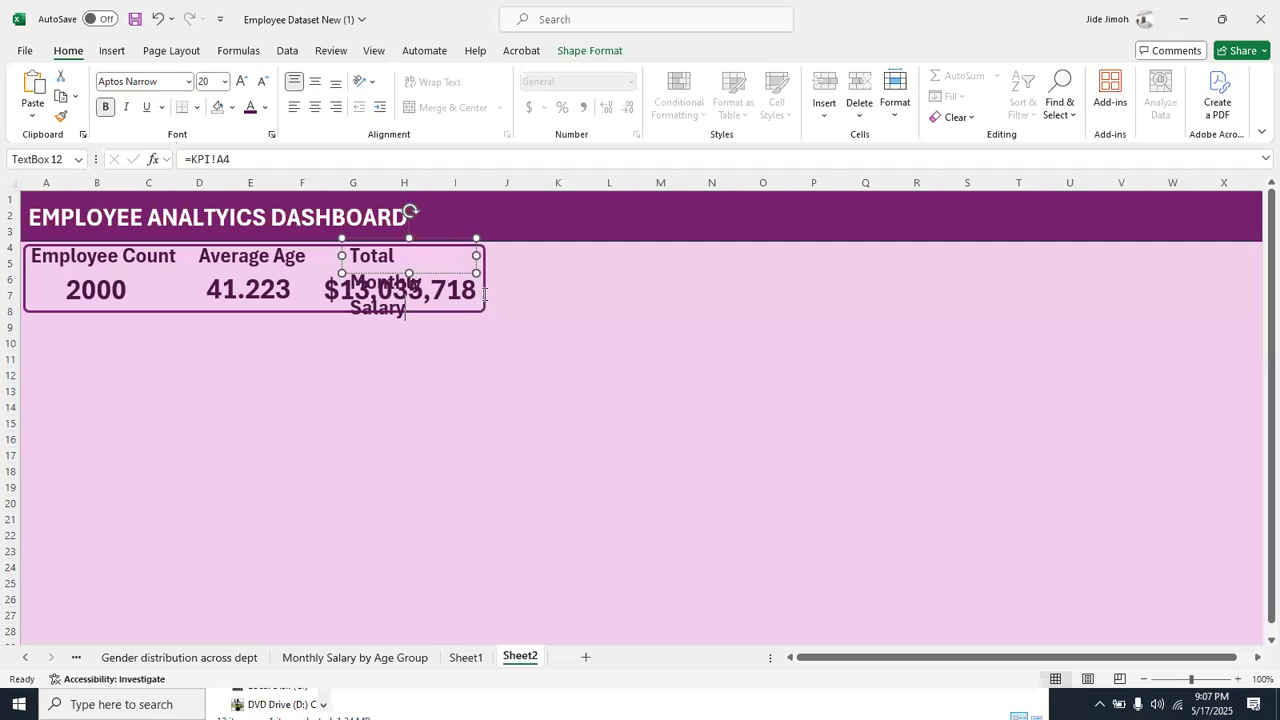
# Widen the rounded rectangle around the KPIs to make room for the longer salary label
pyautogui.click(537, 286)
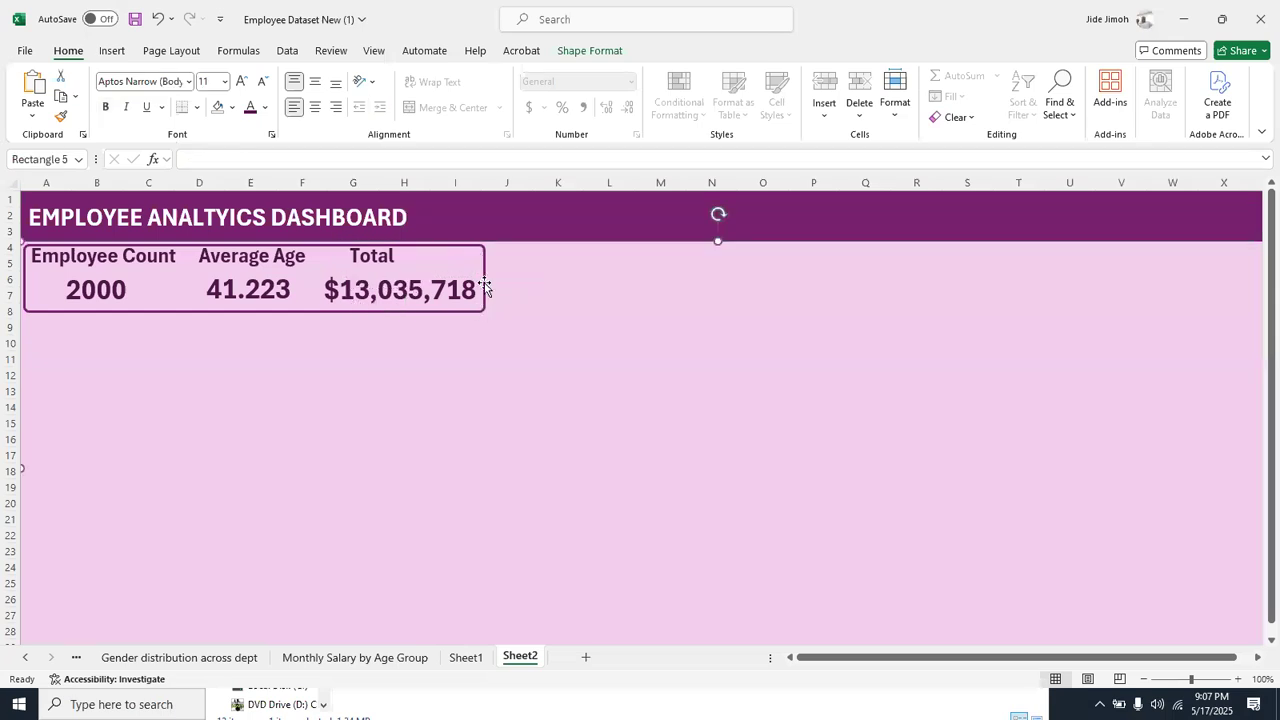
pyautogui.click(484, 285)
pyautogui.click(486, 282)
pyautogui.moveTo(486, 278); pyautogui.dragTo(537, 277)
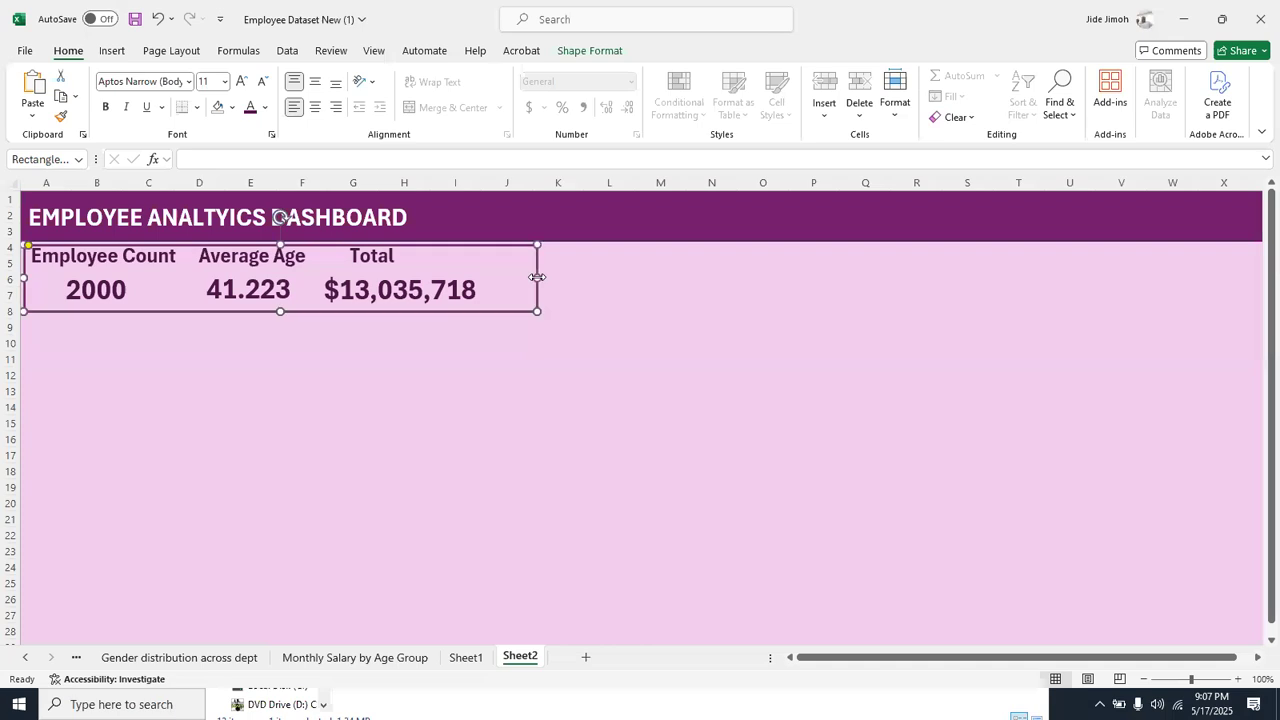
# Widen the Total Monthly Salary label to fit on one line and center the salary number beneath it
pyautogui.click(372, 260)
pyautogui.moveTo(476, 256); pyautogui.dragTo(542, 260)
pyautogui.moveTo(513, 243); pyautogui.dragTo(504, 243)
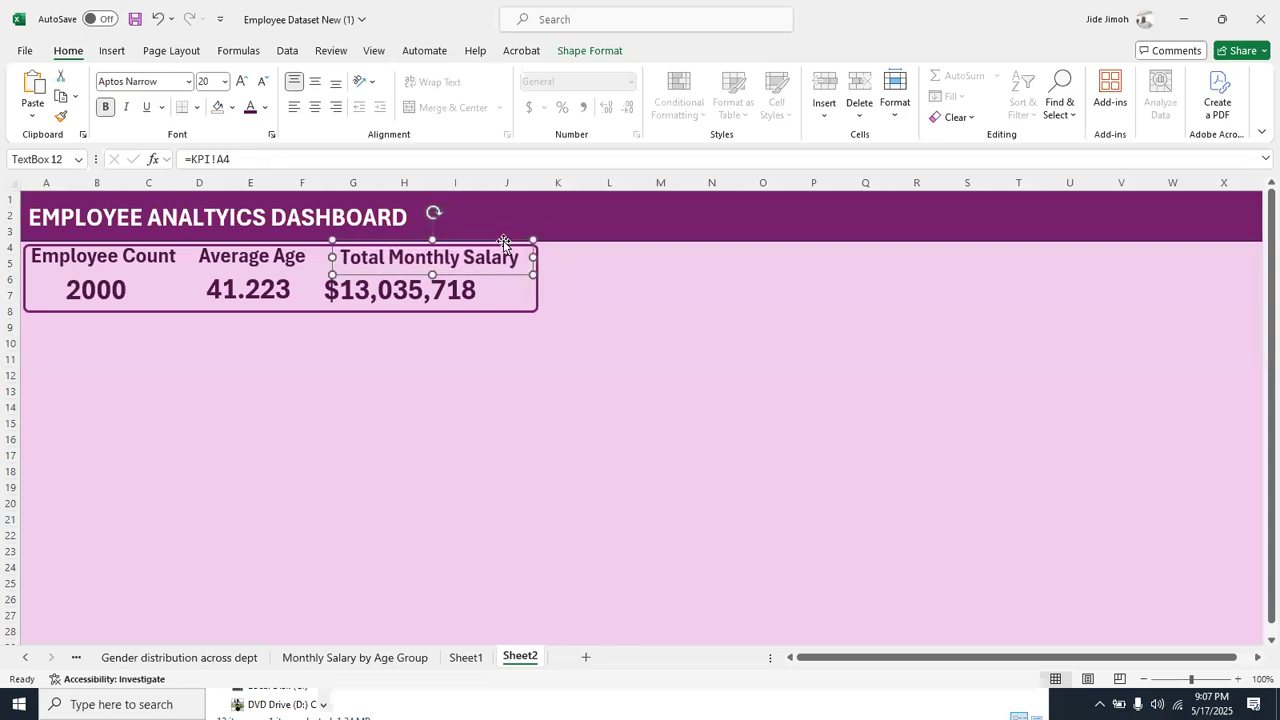
pyautogui.click(475, 290)
pyautogui.moveTo(475, 290); pyautogui.dragTo(498, 290)
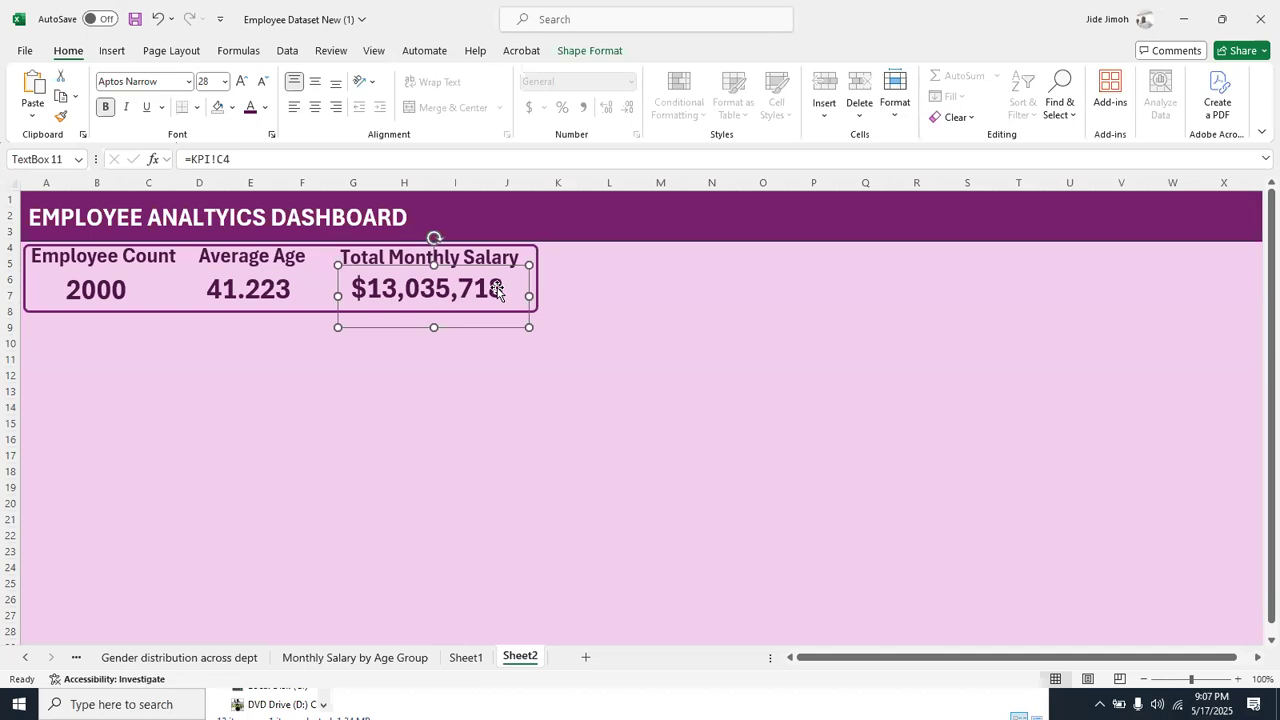
pyautogui.click(740, 322)
pyautogui.click(563, 470)
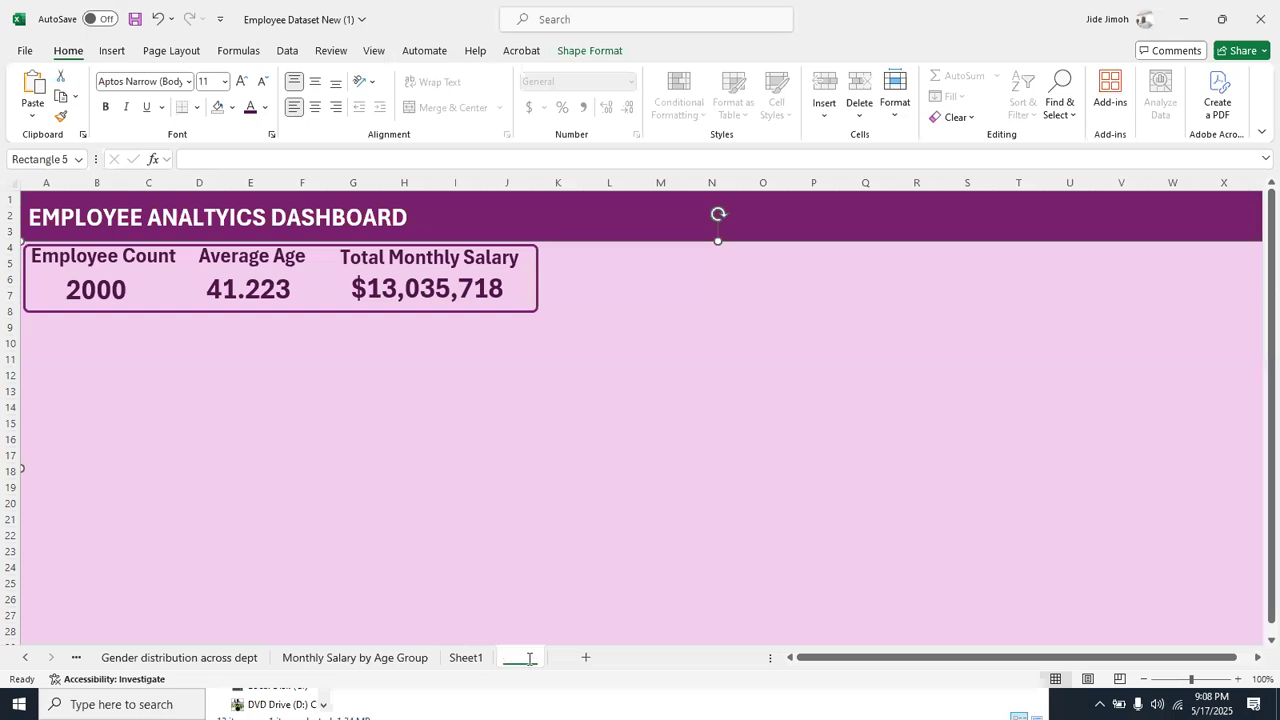
# Rename Sheet2 as Dashboard
pyautogui.doubleClick(520, 656)
pyautogui.write('Dashboard')
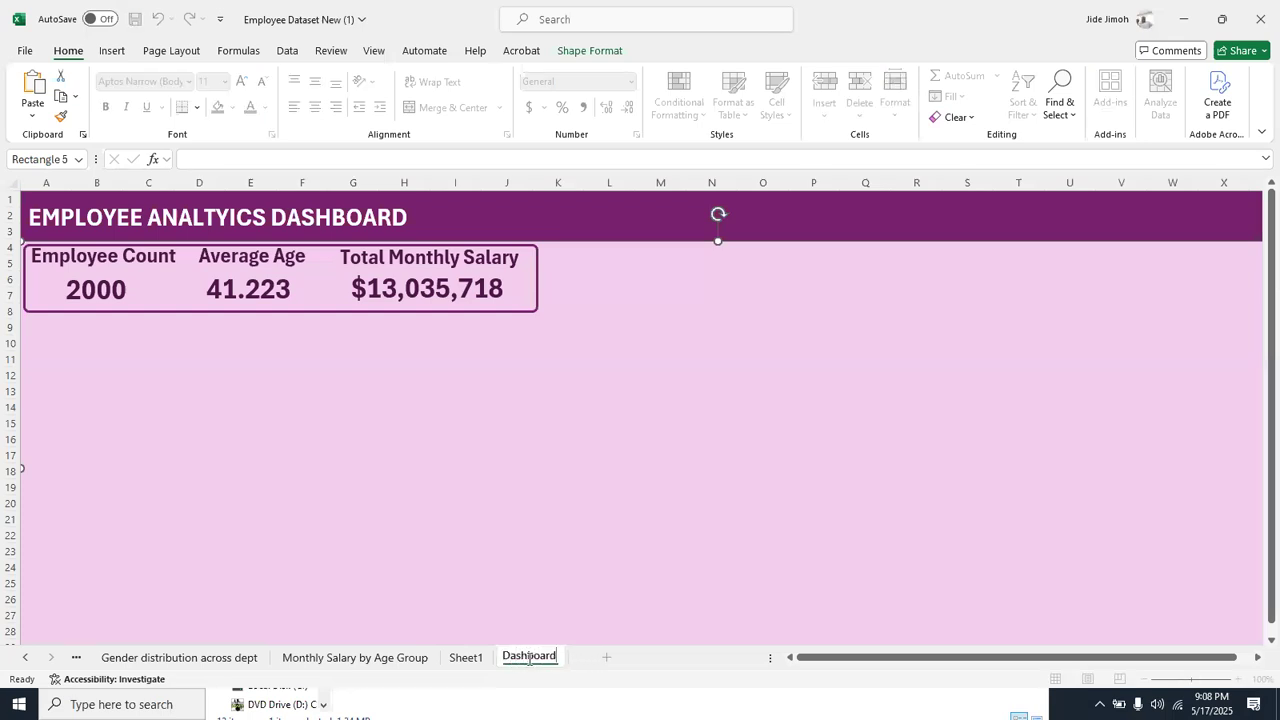
pyautogui.press('Return')
pyautogui.press('Return')
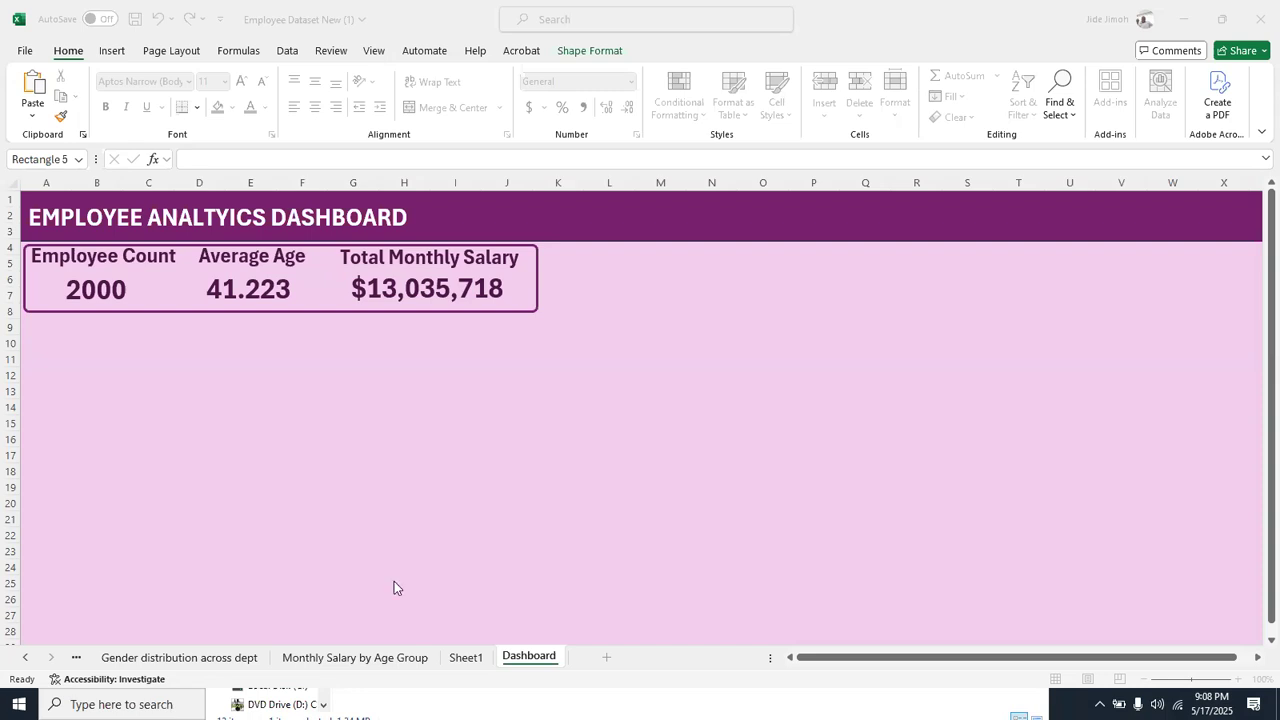
# Examine the age-group pivot table and its chart on the Monthly Salary by Age Group sheet
pyautogui.click(351, 667)
pyautogui.click(351, 667)
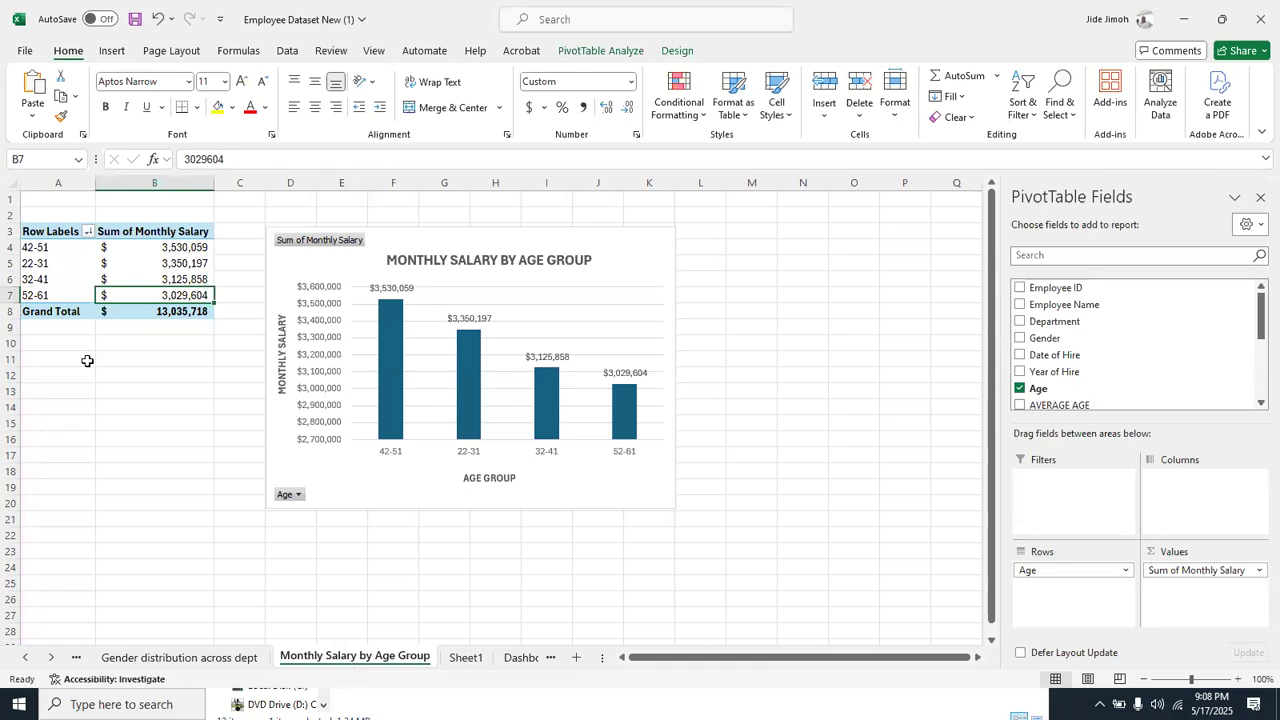
pyautogui.click(135, 262)
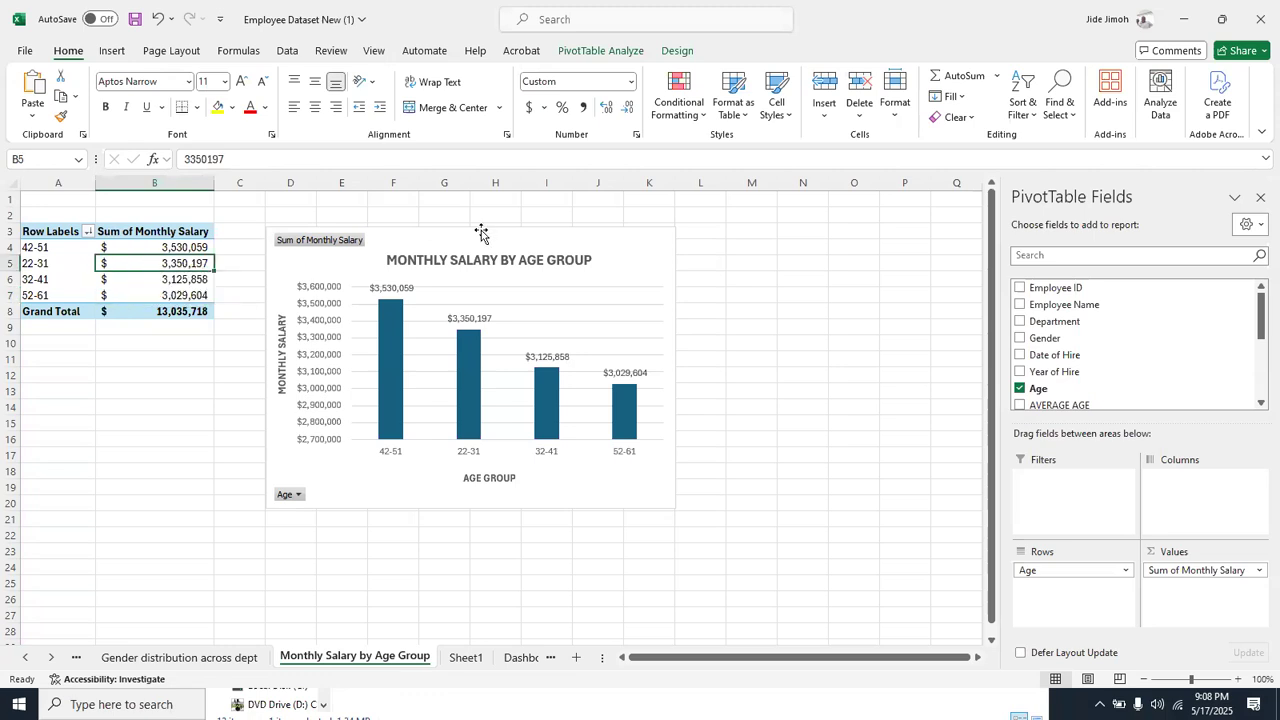
pyautogui.click(591, 232)
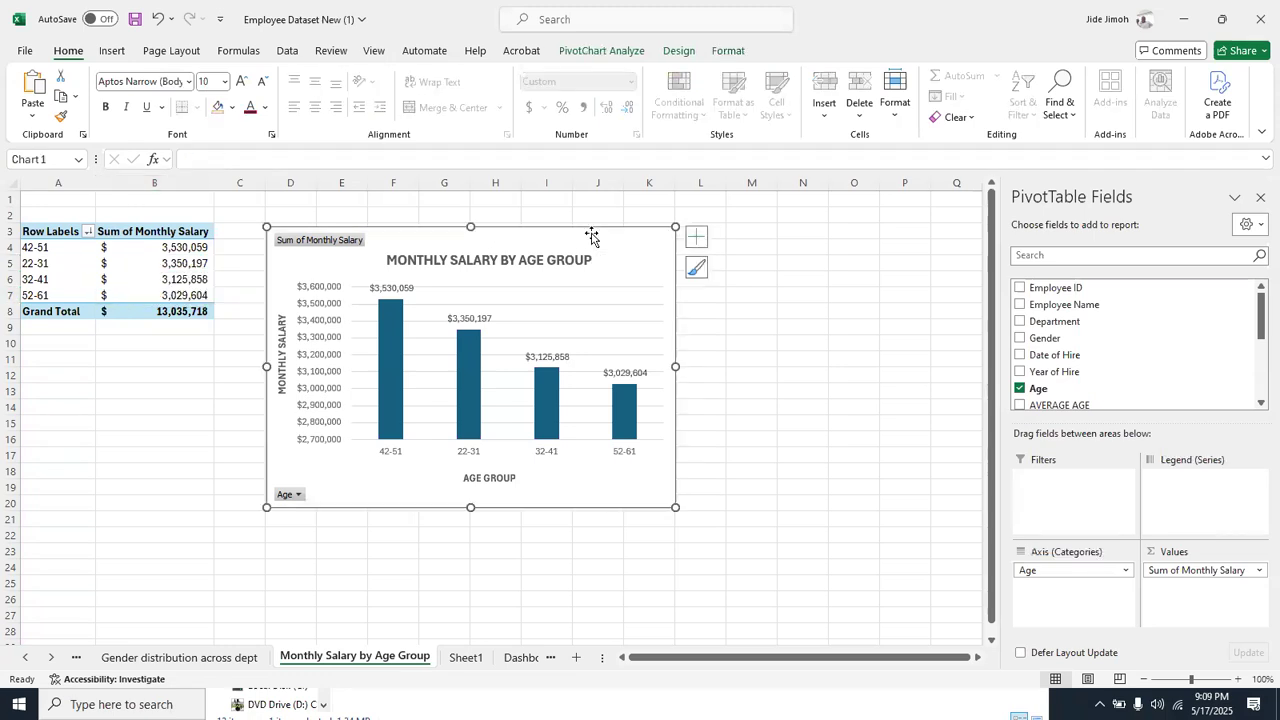
pyautogui.click(134, 277)
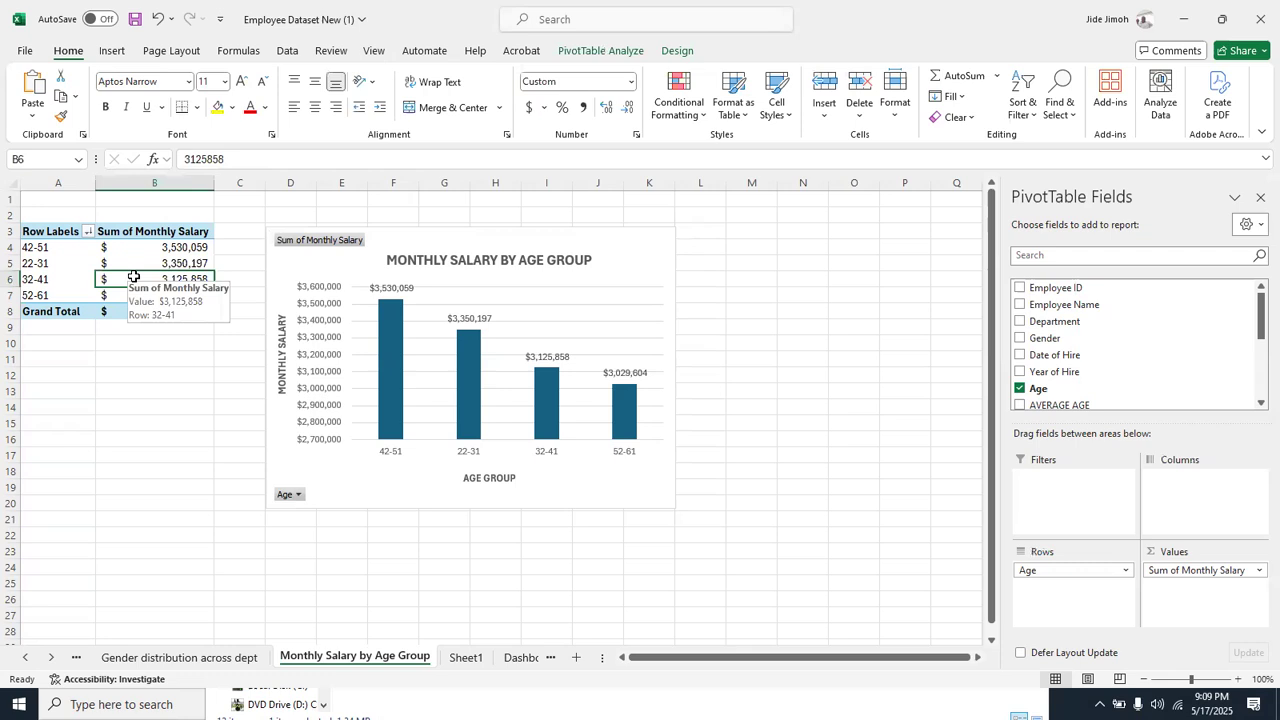
pyautogui.click(658, 246)
pyautogui.click(92, 287)
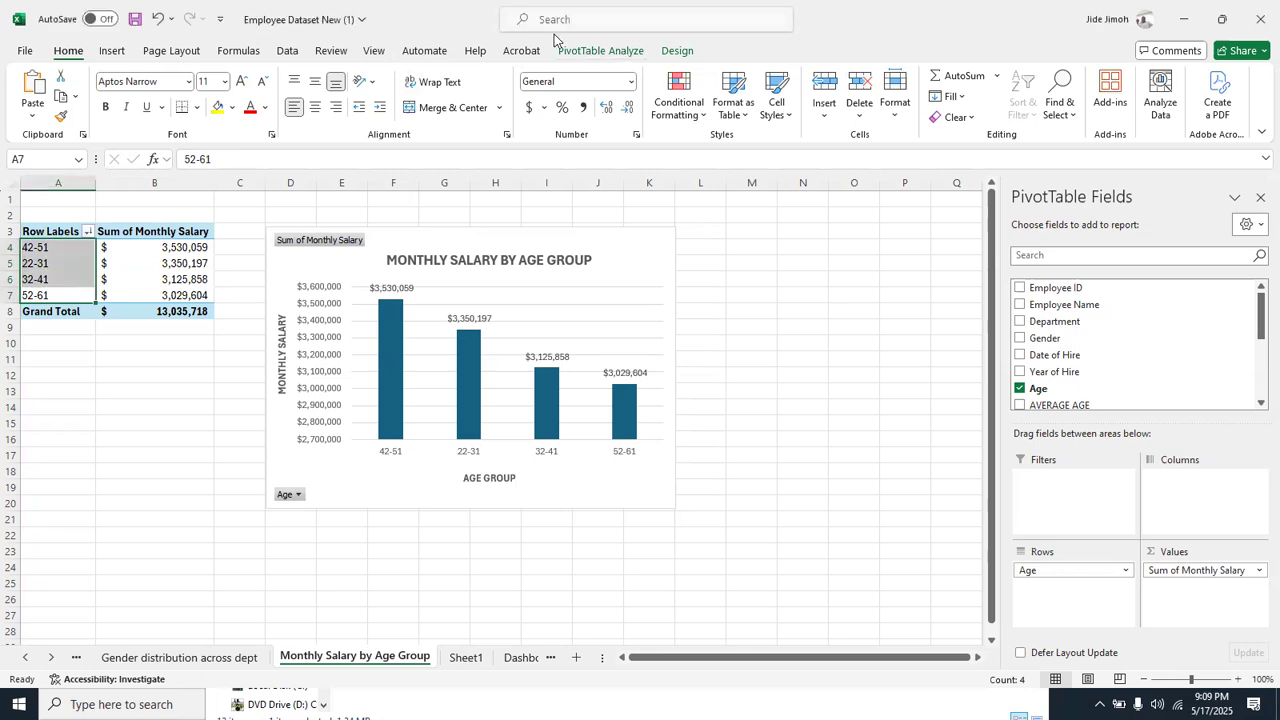
pyautogui.click(165, 263)
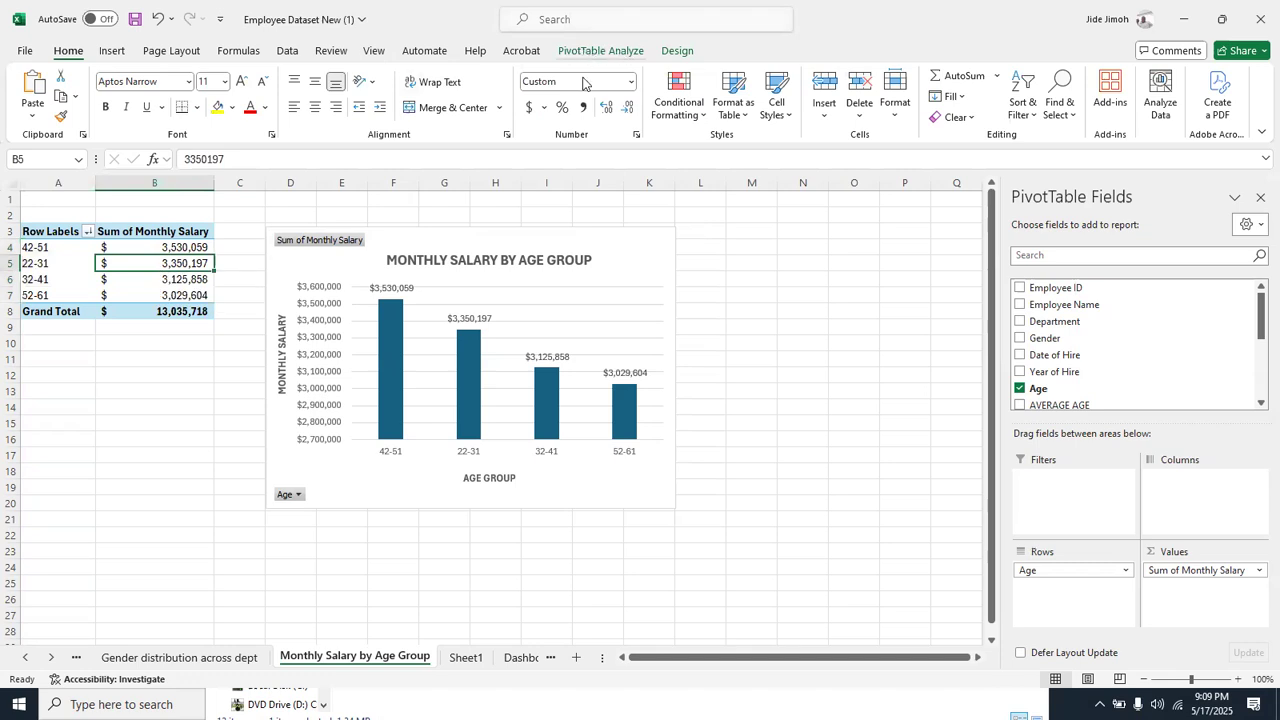
pyautogui.click(615, 278)
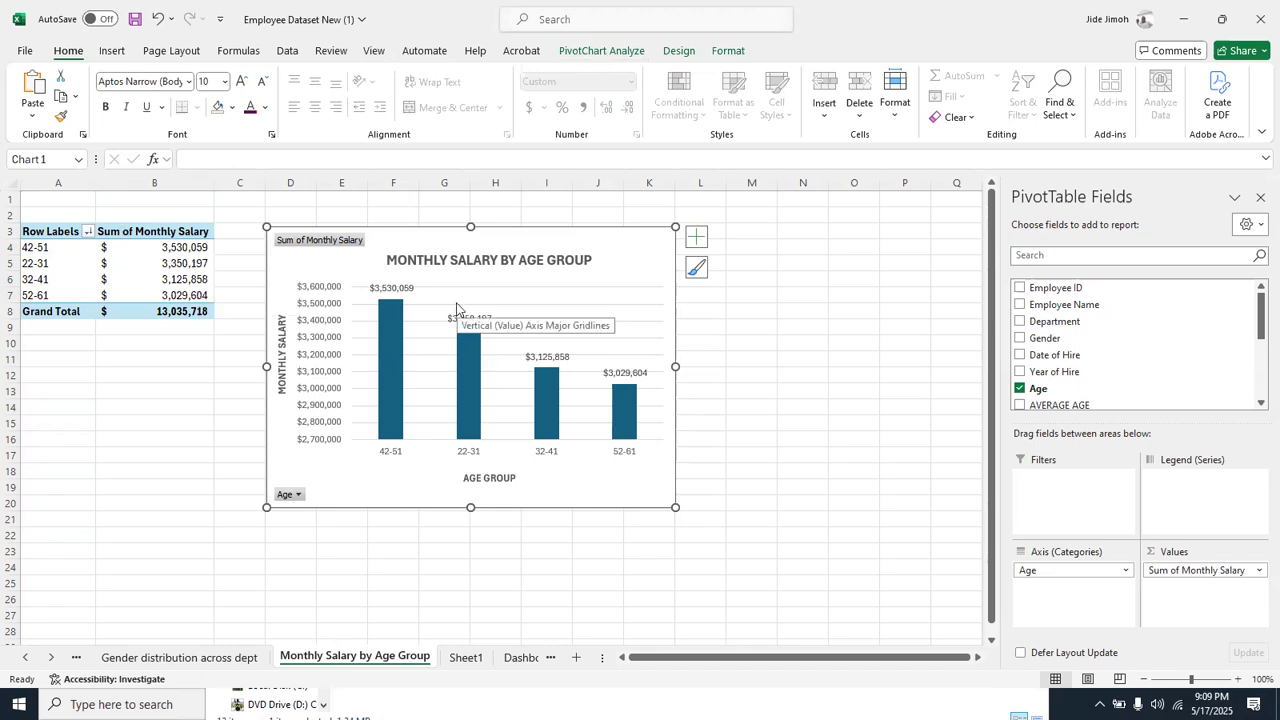
pyautogui.click(594, 51)
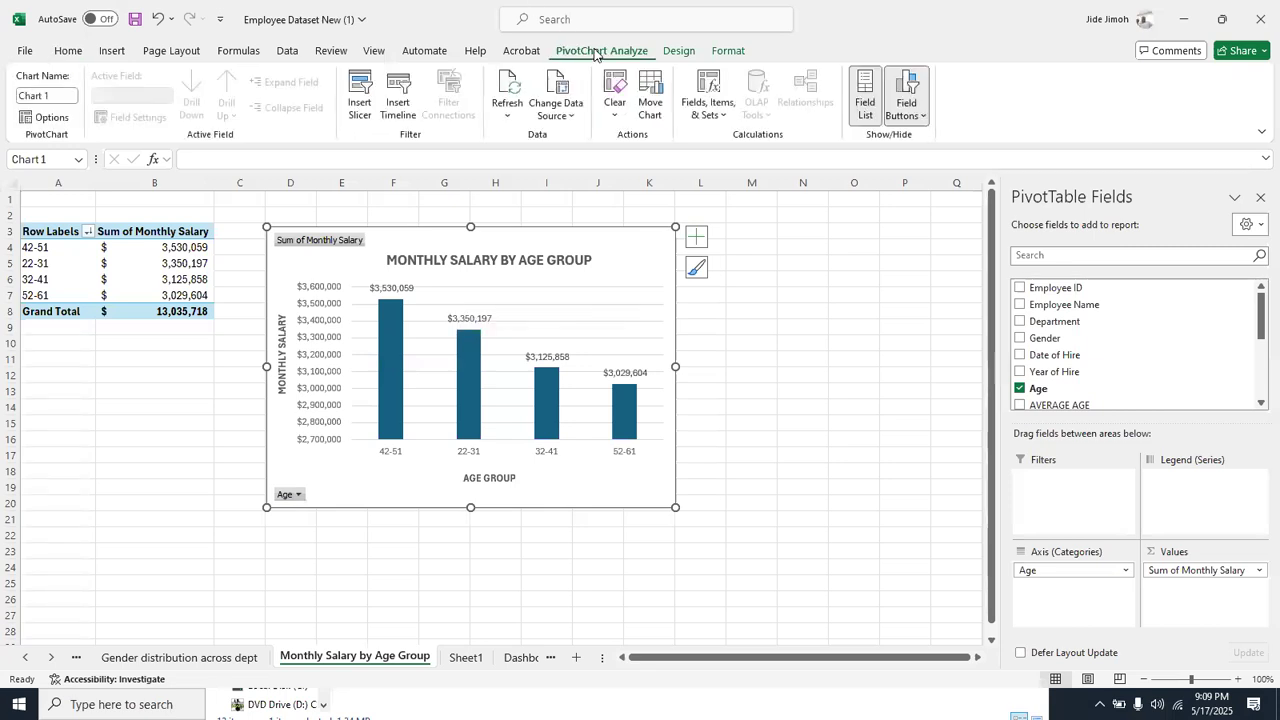
pyautogui.click(358, 104)
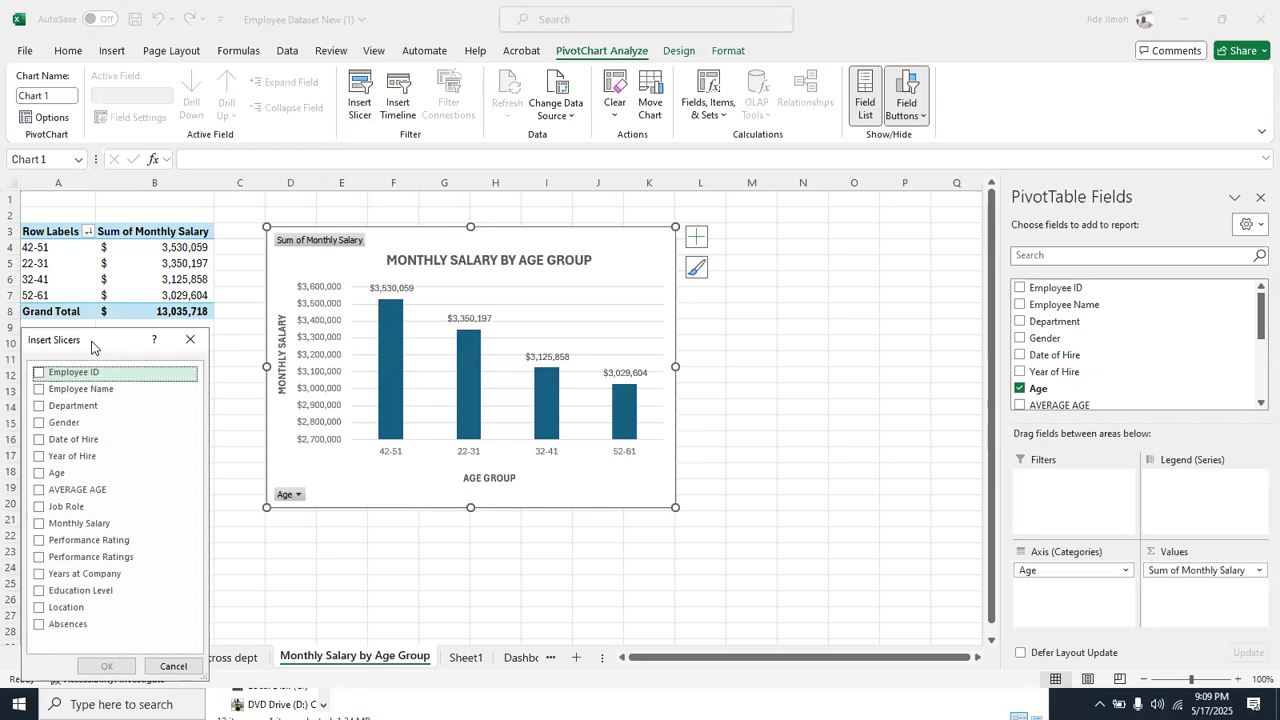
pyautogui.moveTo(91, 346); pyautogui.dragTo(553, 218)
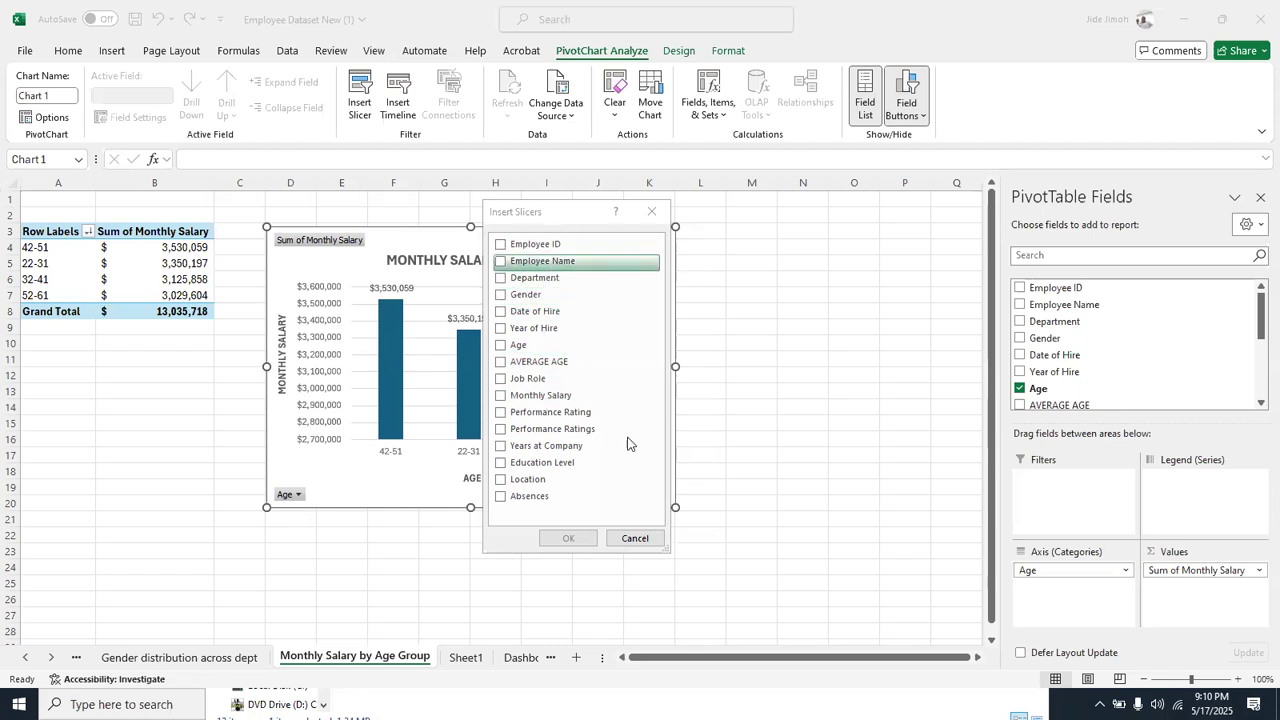
pyautogui.click(650, 540)
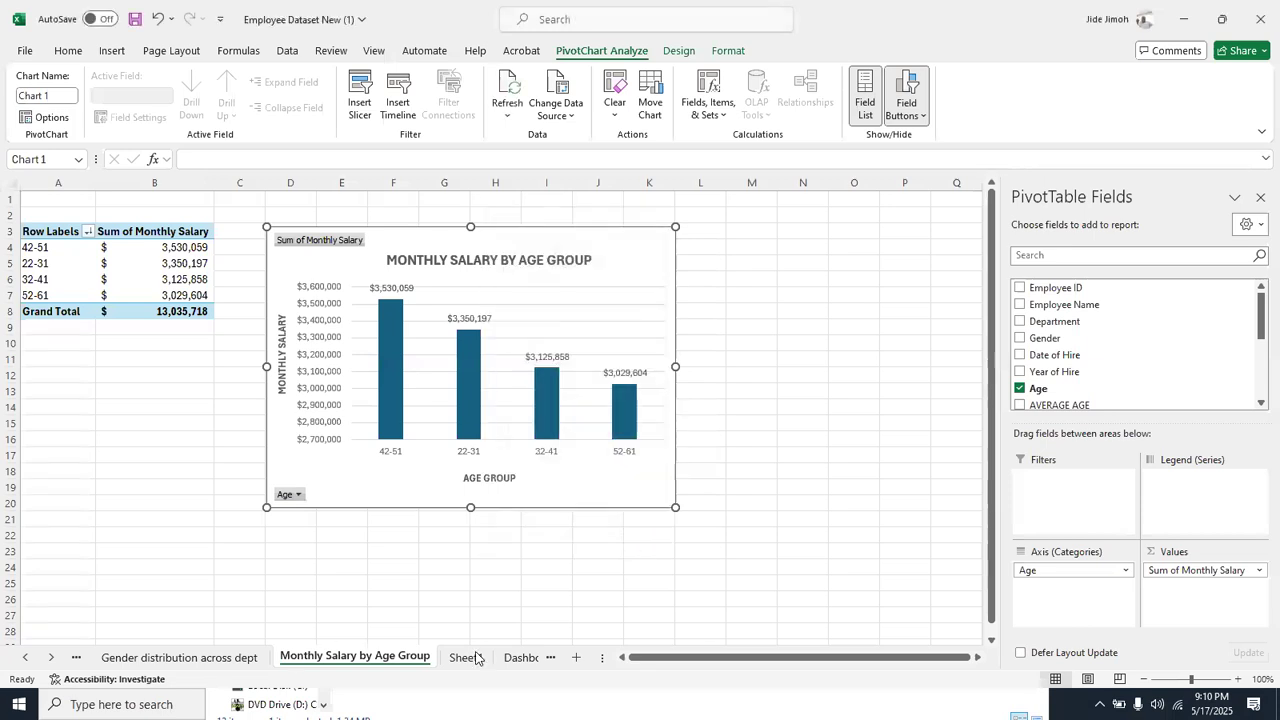
# Summarize the Monthly Salary value field by Average in the KPI sheet's pivot table
pyautogui.click(511, 660)
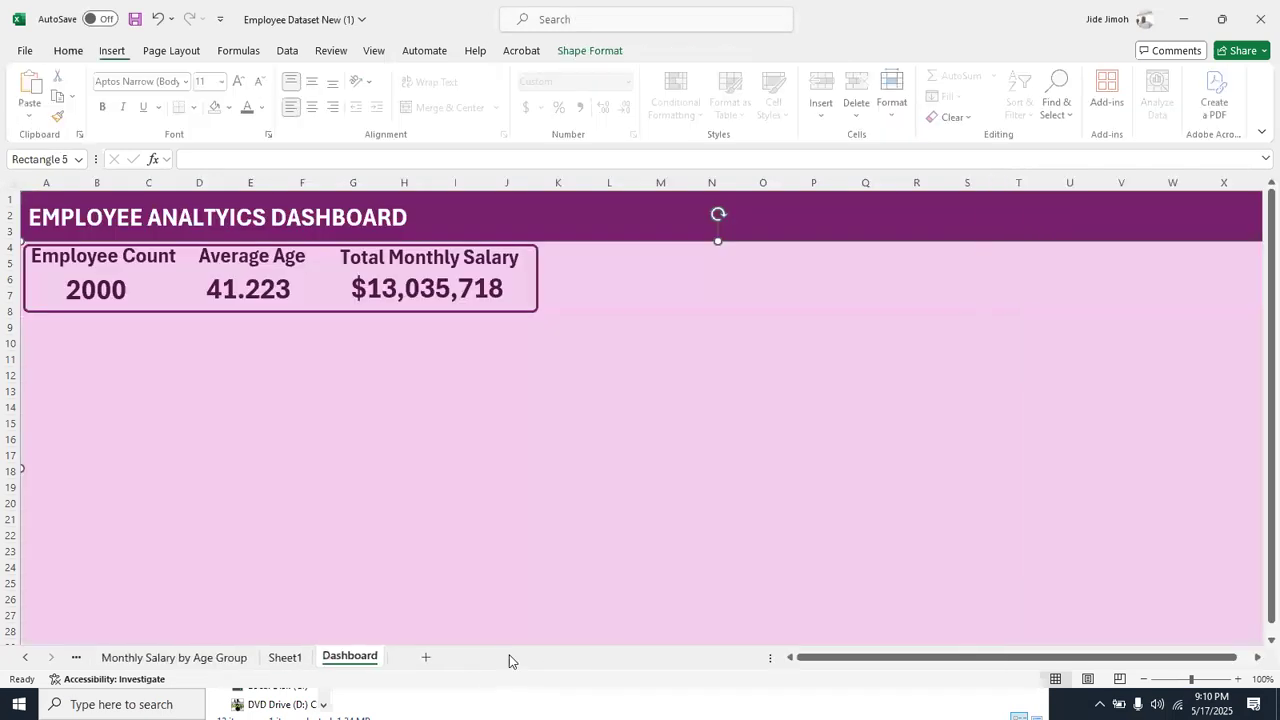
pyautogui.rightClick(30, 657)
pyautogui.click(45, 446)
pyautogui.doubleClick(45, 446)
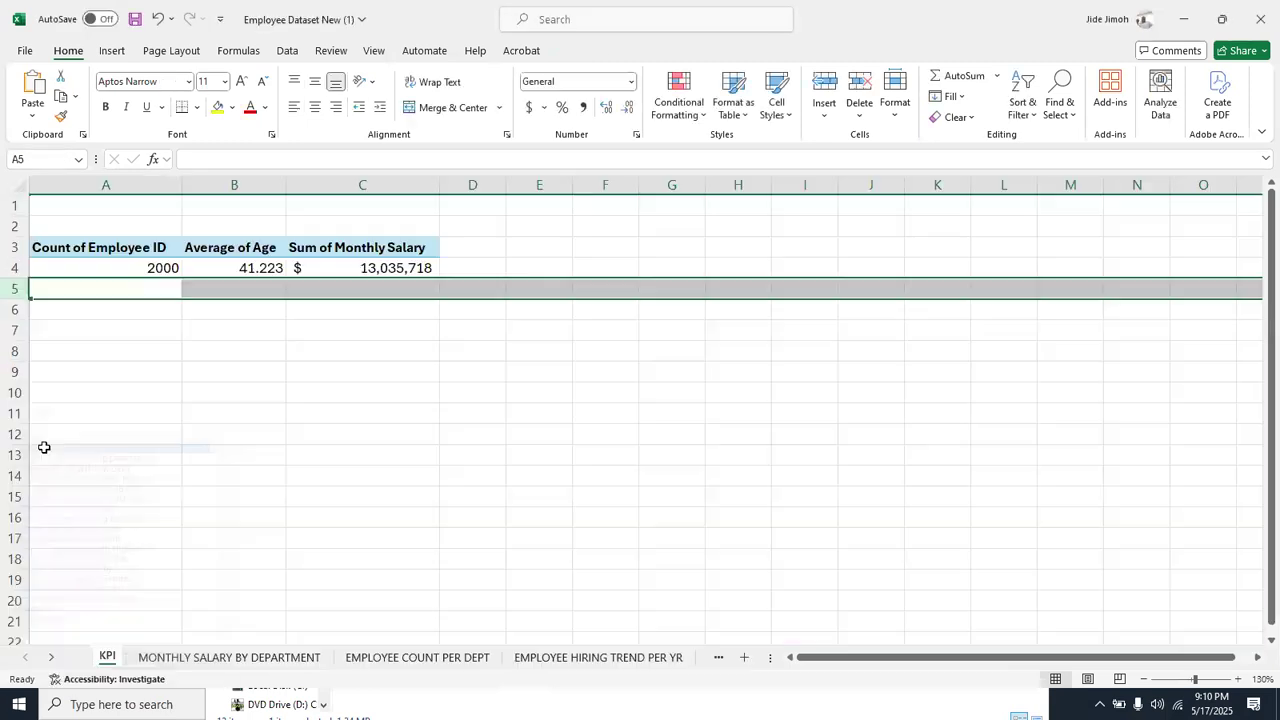
pyautogui.click(300, 254)
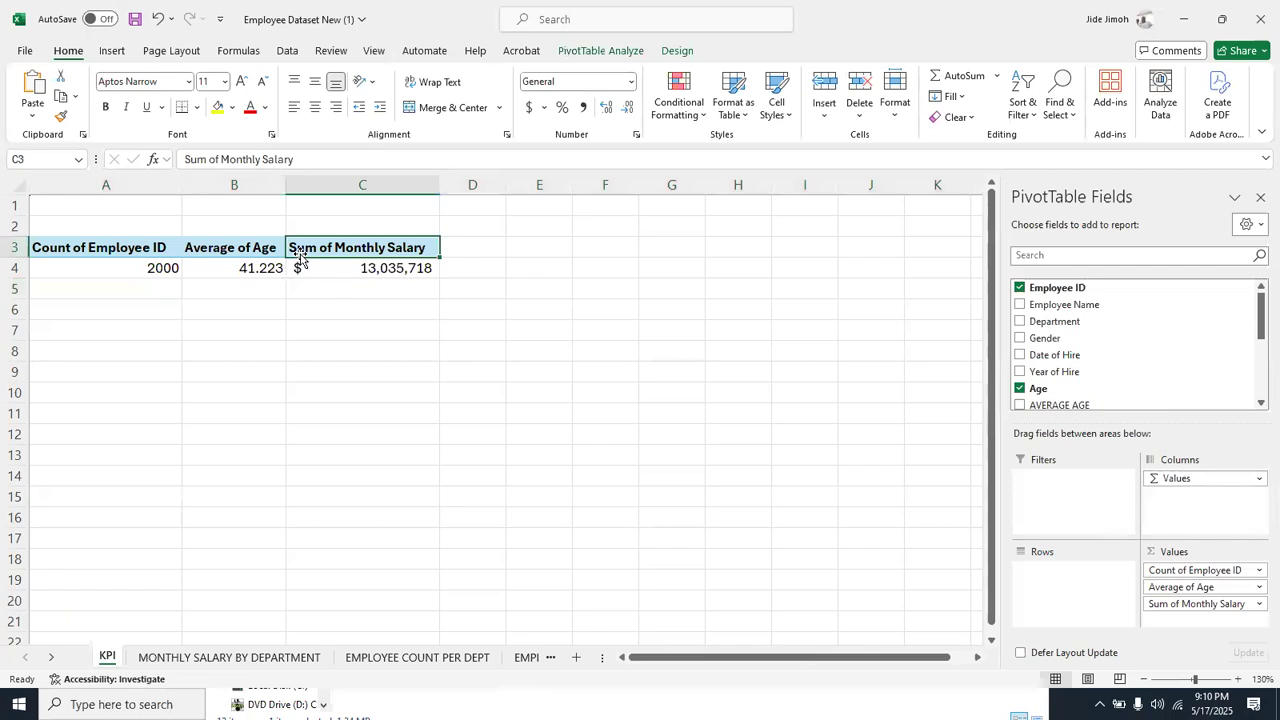
pyautogui.click(1258, 604)
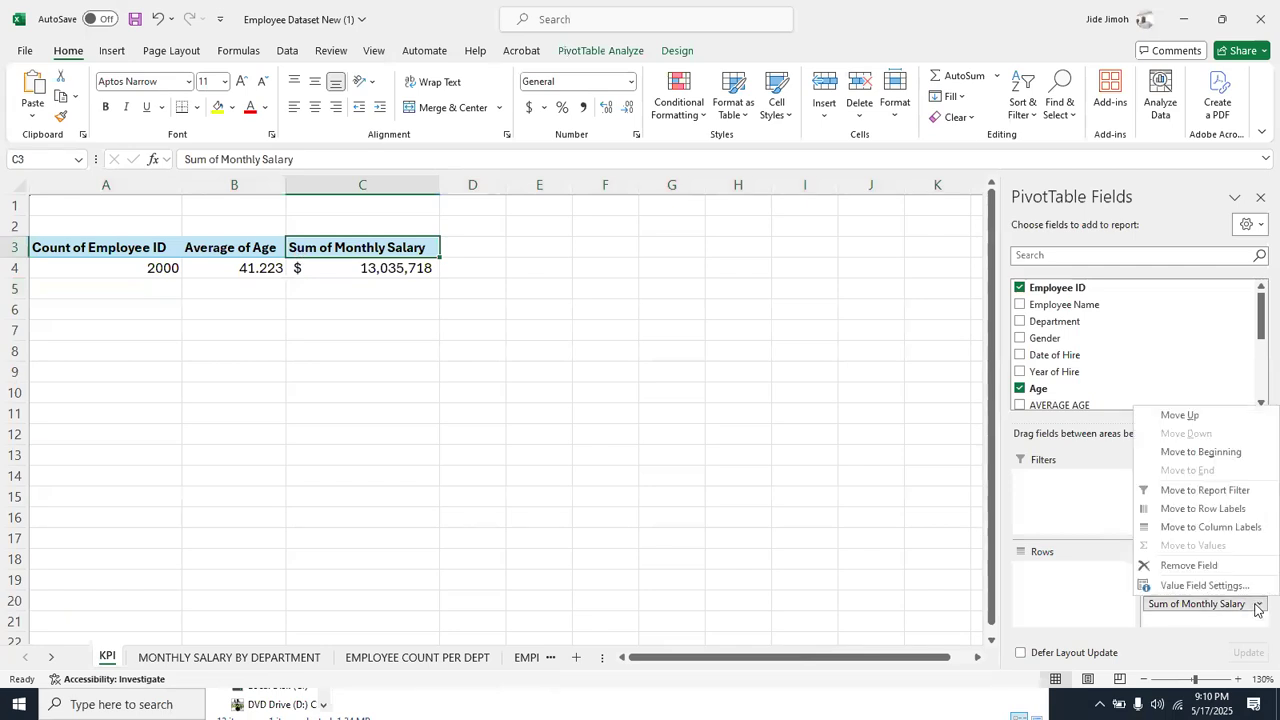
pyautogui.click(1200, 586)
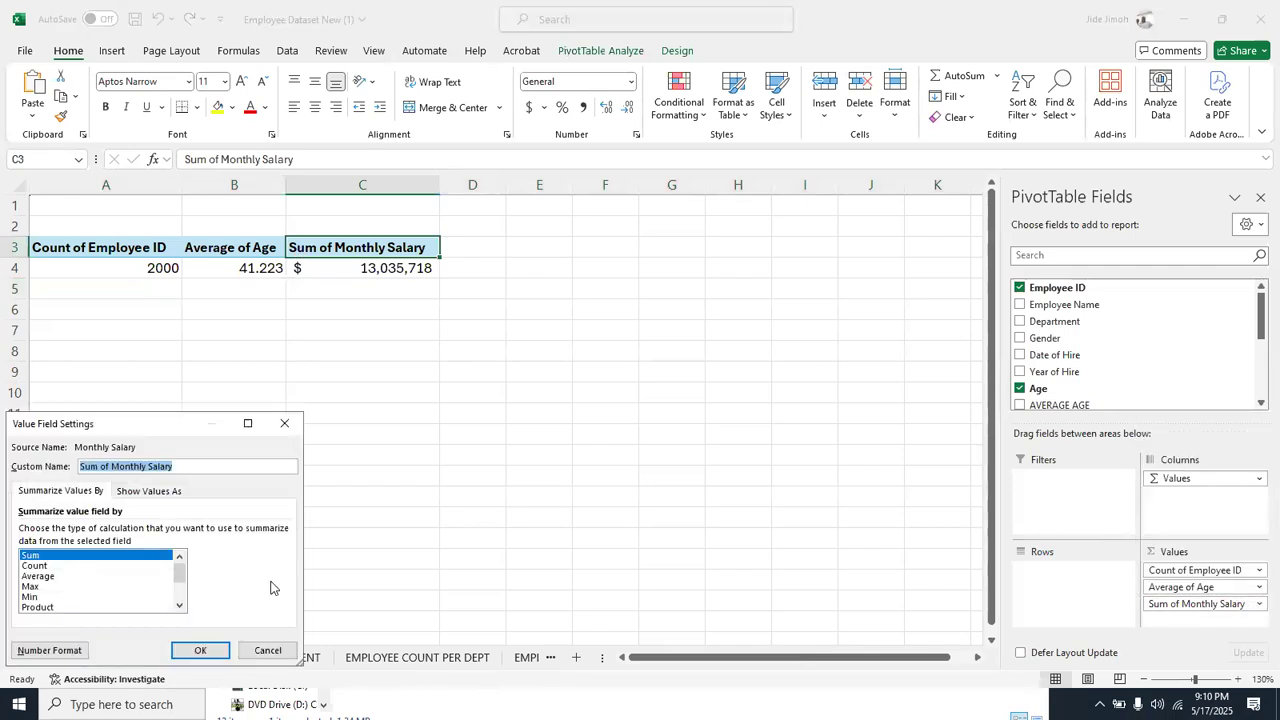
pyautogui.click(65, 578)
pyautogui.press('Return')
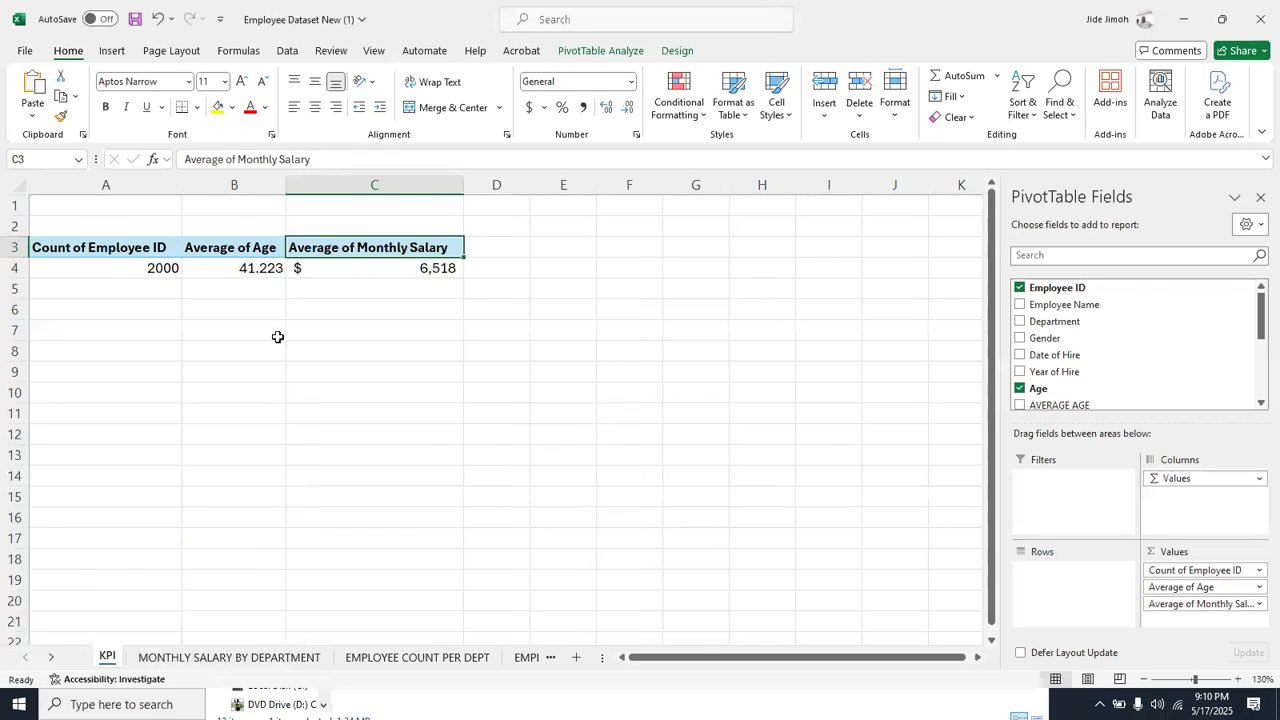
# Change the Total Monthly Salary label on the Dashboard sheet to Average Salary
pyautogui.rightClick(36, 659)
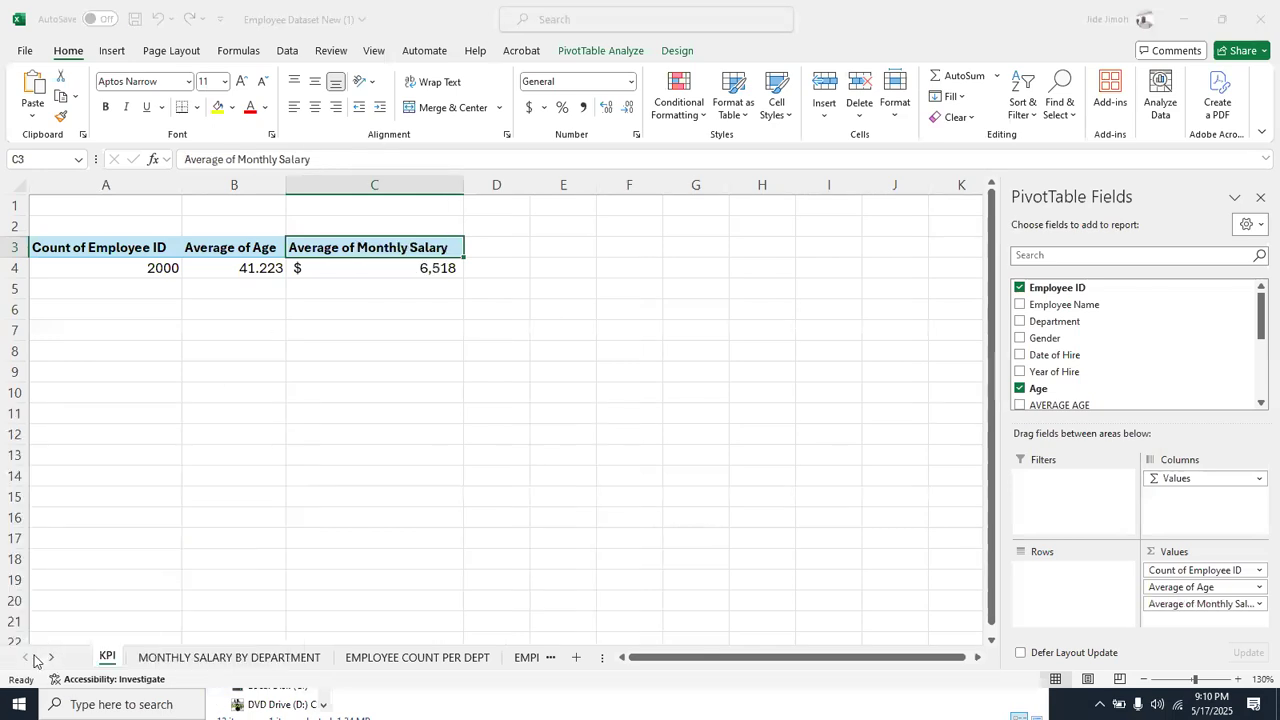
pyautogui.doubleClick(38, 621)
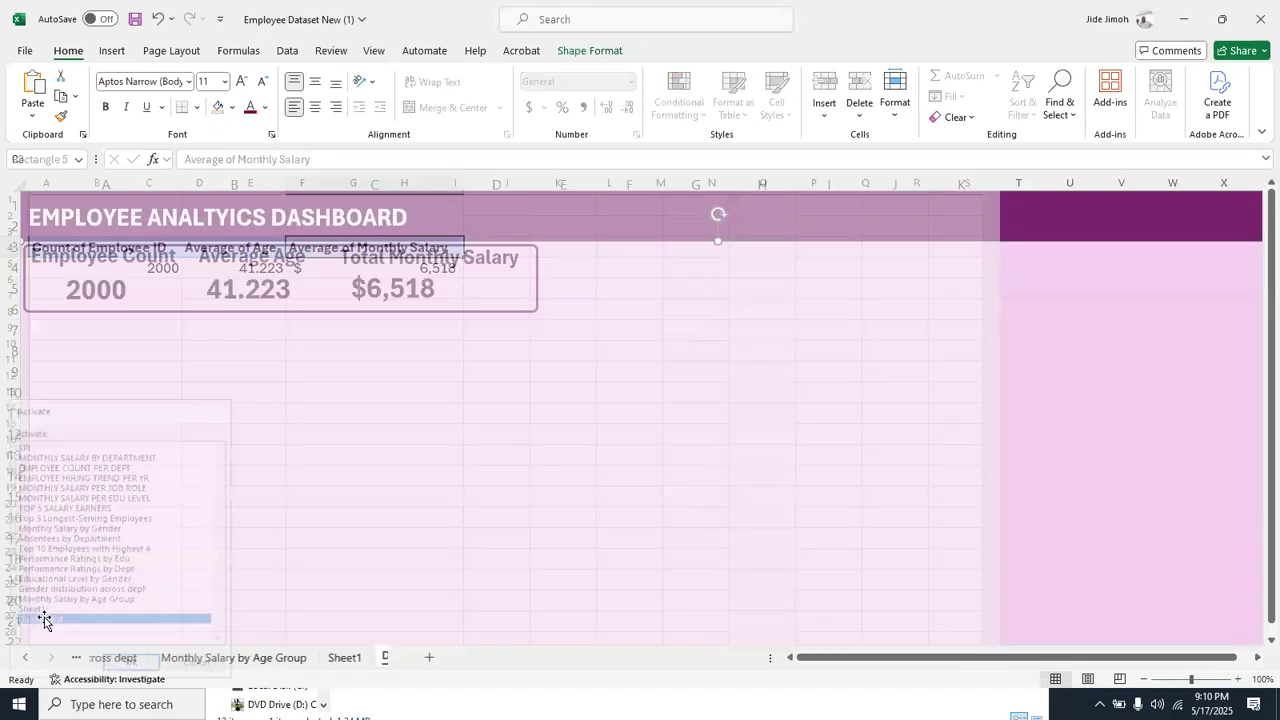
pyautogui.click(406, 257)
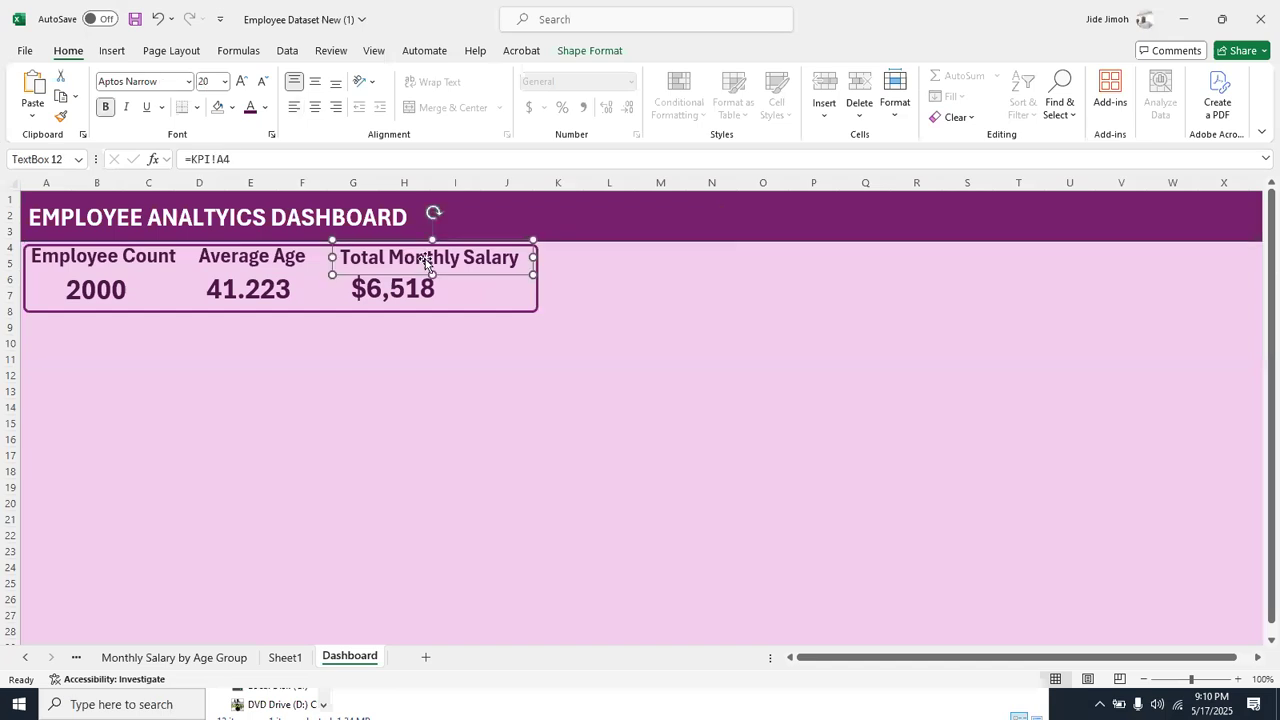
pyautogui.click(425, 260)
pyautogui.press('Right')
pyautogui.press('Right')
pyautogui.press('Right')
pyautogui.press('Right')
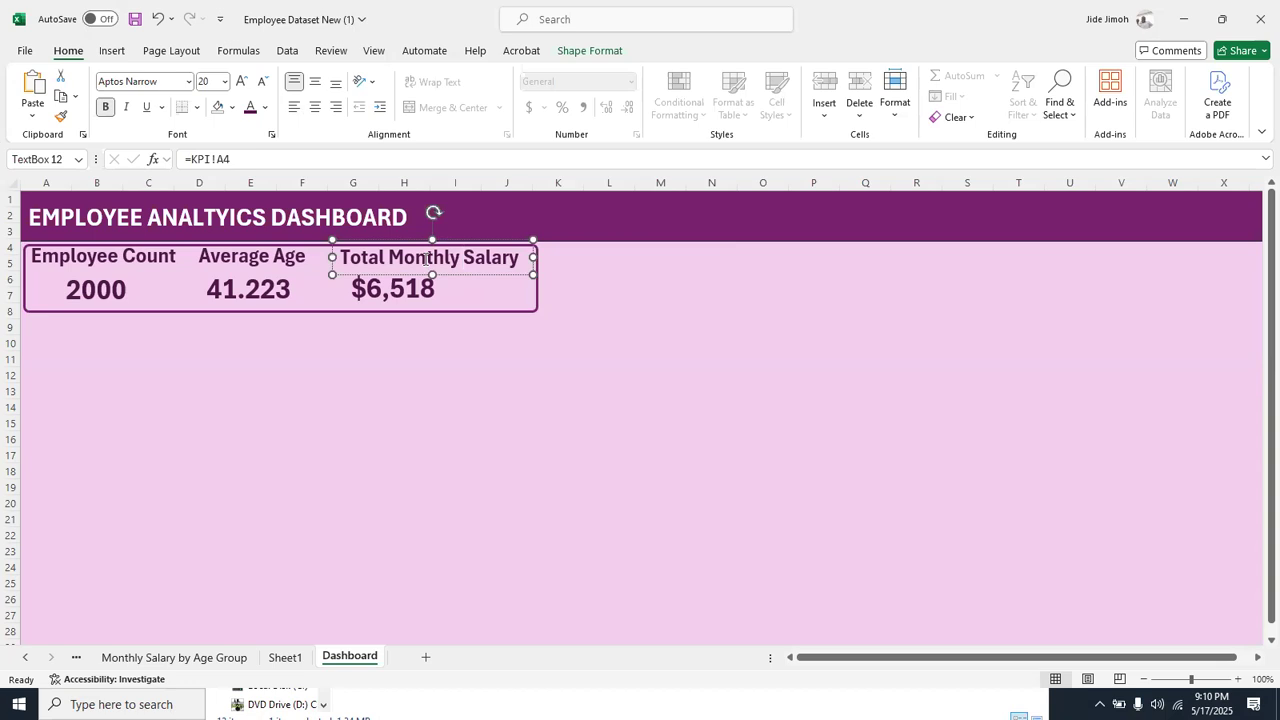
pyautogui.press('BackSpace')
pyautogui.press('BackSpace')
pyautogui.press('BackSpace')
pyautogui.press('BackSpace')
pyautogui.press('BackSpace')
pyautogui.press('BackSpace')
pyautogui.press('BackSpace')
pyautogui.press('BackSpace')
pyautogui.press('BackSpace')
pyautogui.press('BackSpace')
pyautogui.press('BackSpace')
pyautogui.press('BackSpace')
pyautogui.press('BackSpace')
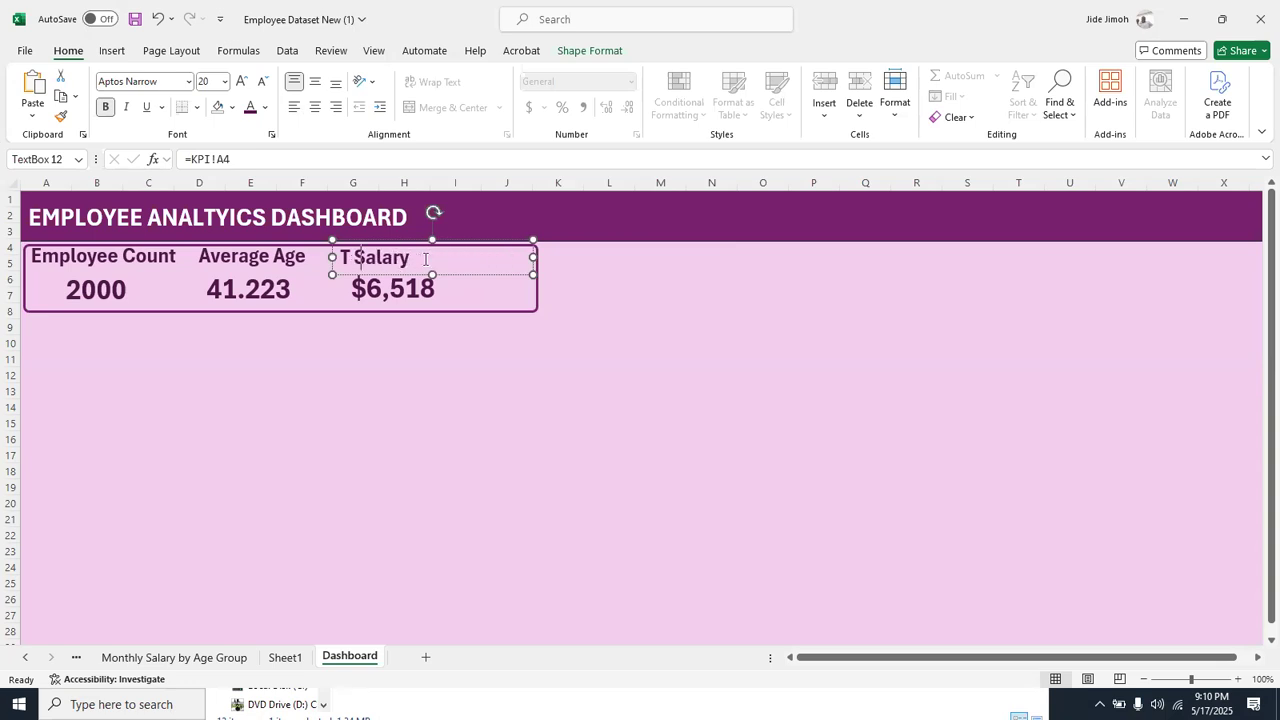
pyautogui.write('Average')
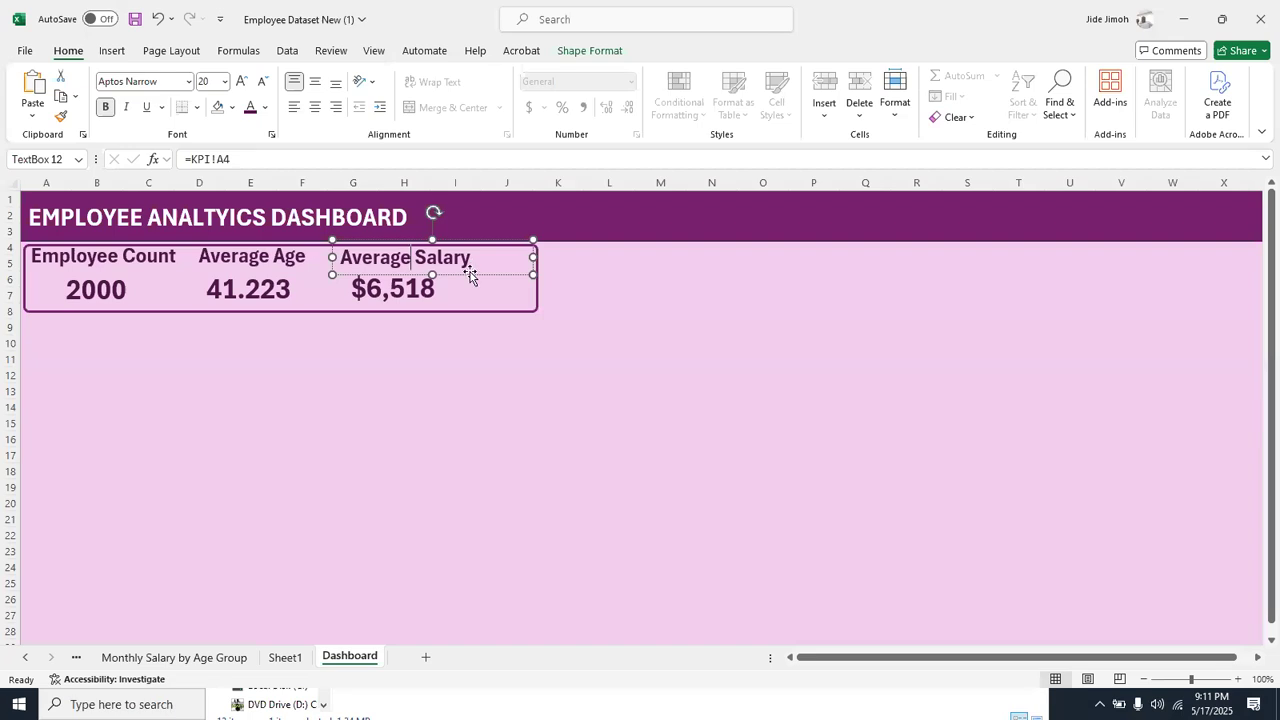
# Nudge the Average Salary label and narrow the rounded rectangle around the KPIs to fit the shorter salary figure
pyautogui.moveTo(465, 275); pyautogui.dragTo(467, 276)
pyautogui.moveTo(468, 276); pyautogui.dragTo(466, 278)
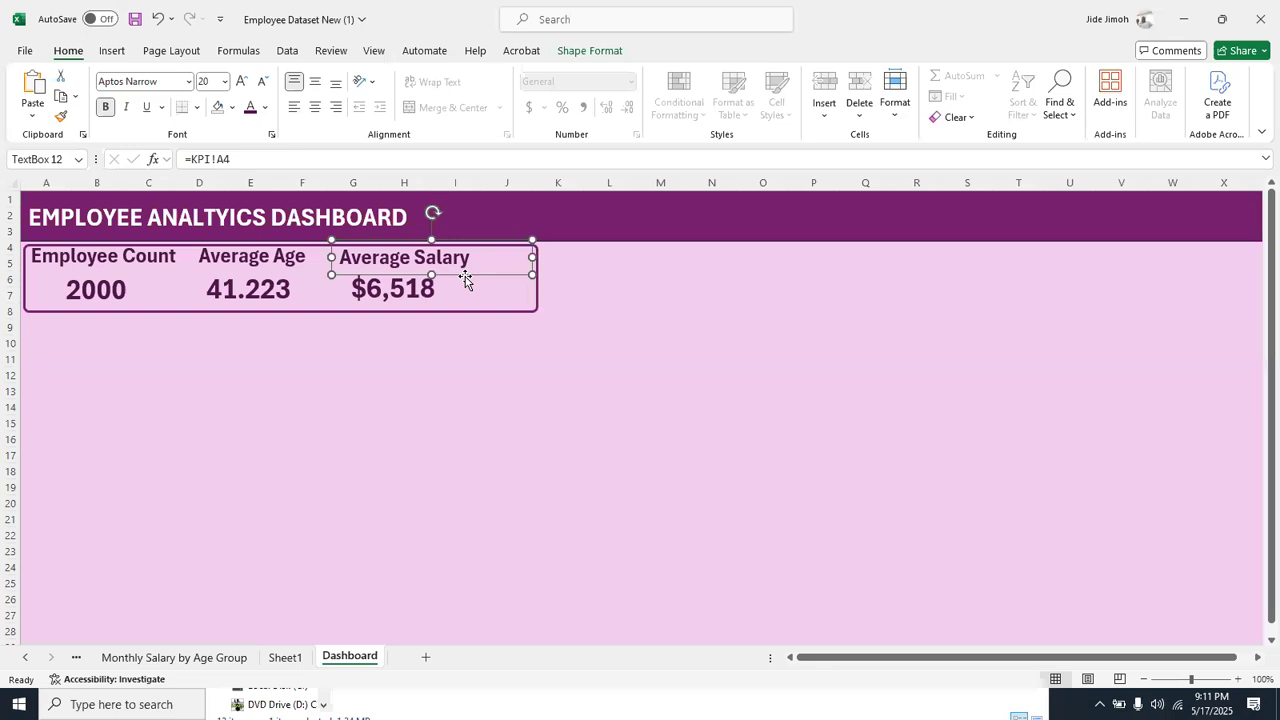
pyautogui.click(529, 314)
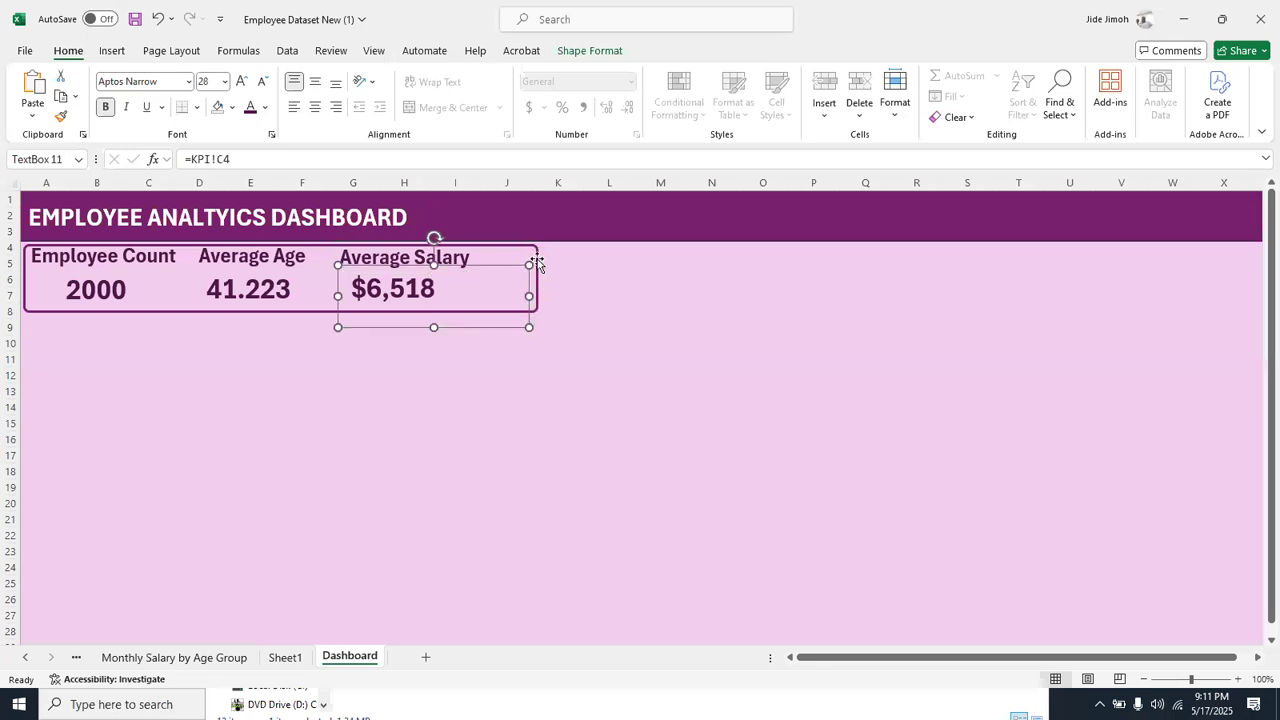
pyautogui.click(534, 268)
pyautogui.moveTo(534, 278); pyautogui.dragTo(484, 273)
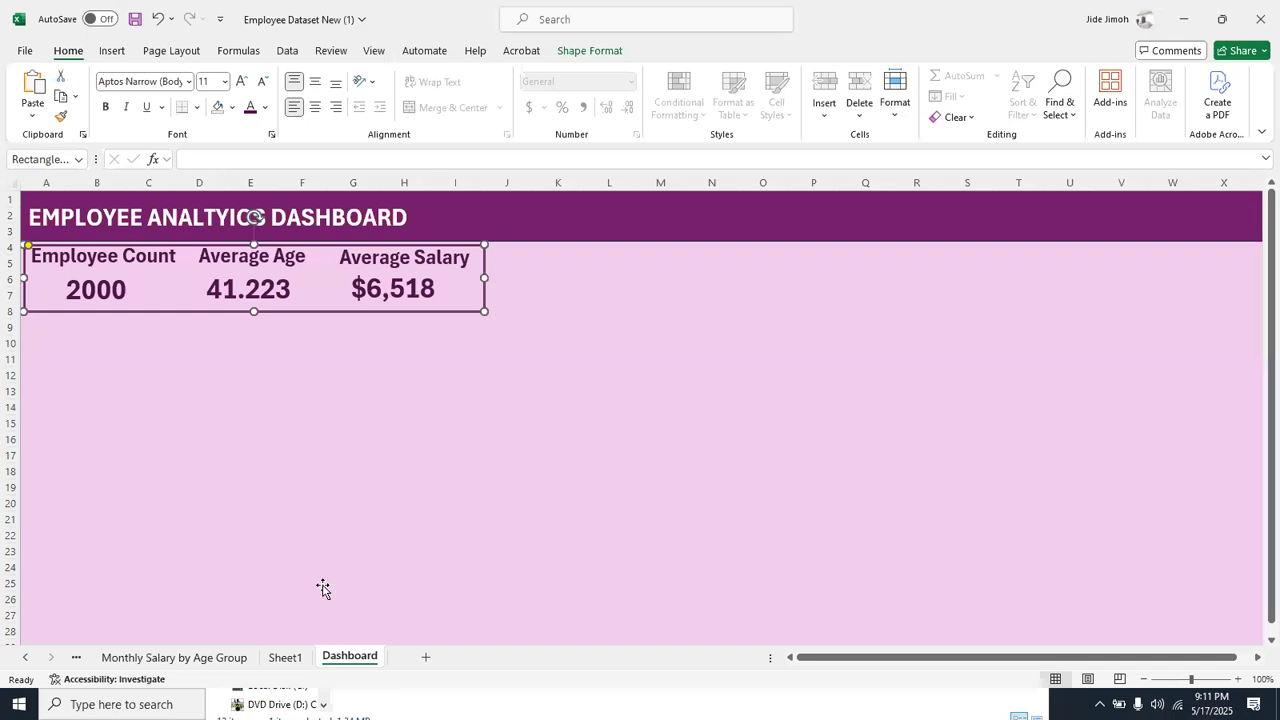
# Insert a Department slicer for the Monthly Salary by Age Group chart and move it over the chart's right edge
pyautogui.click(190, 657)
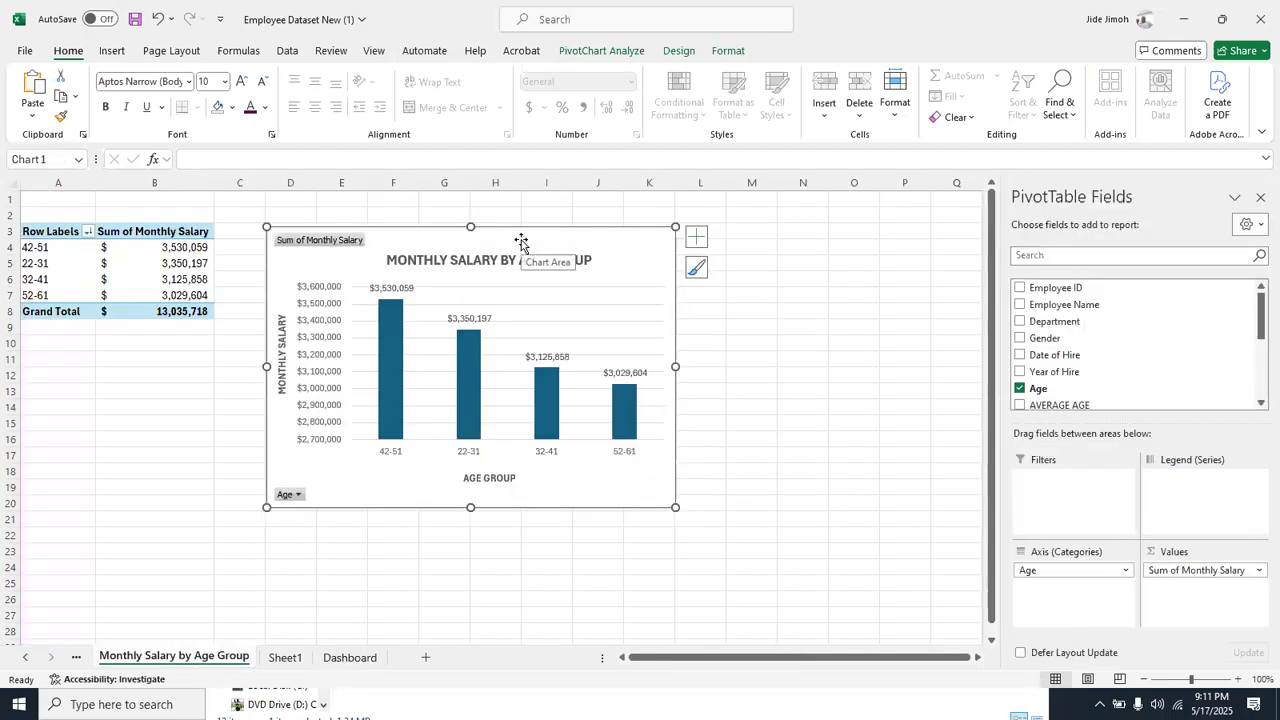
pyautogui.click(604, 52)
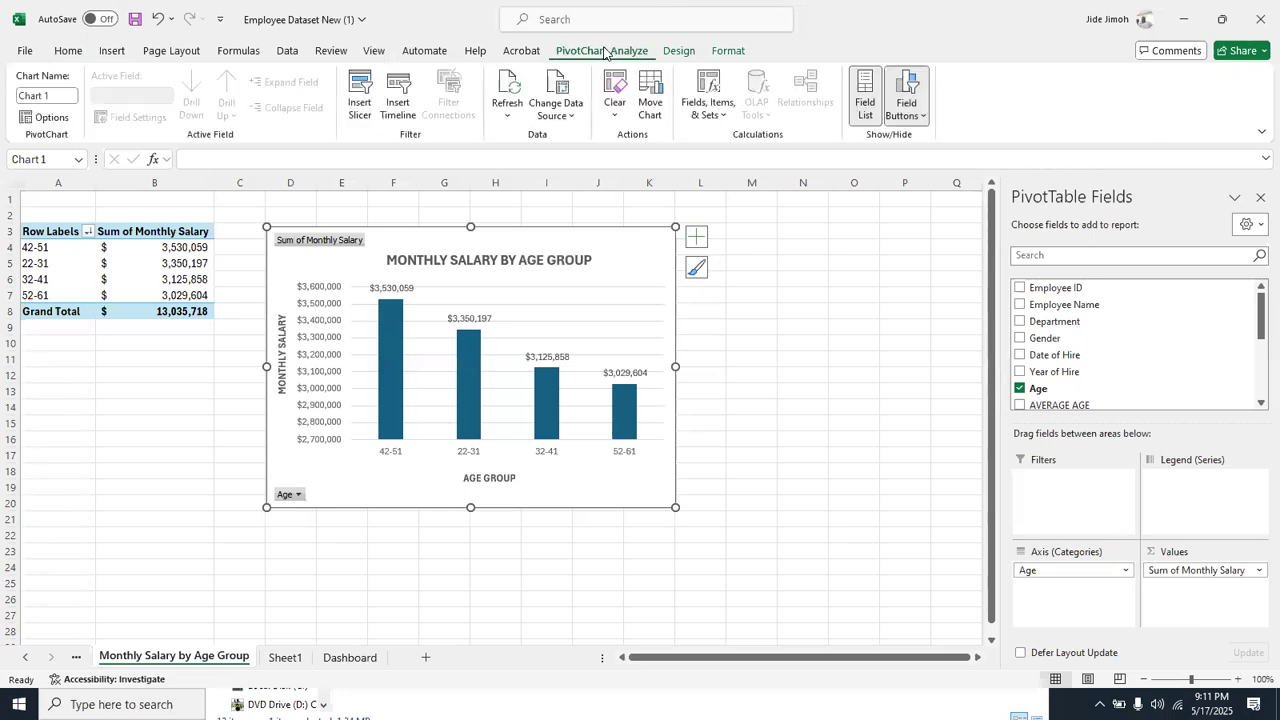
pyautogui.click(363, 113)
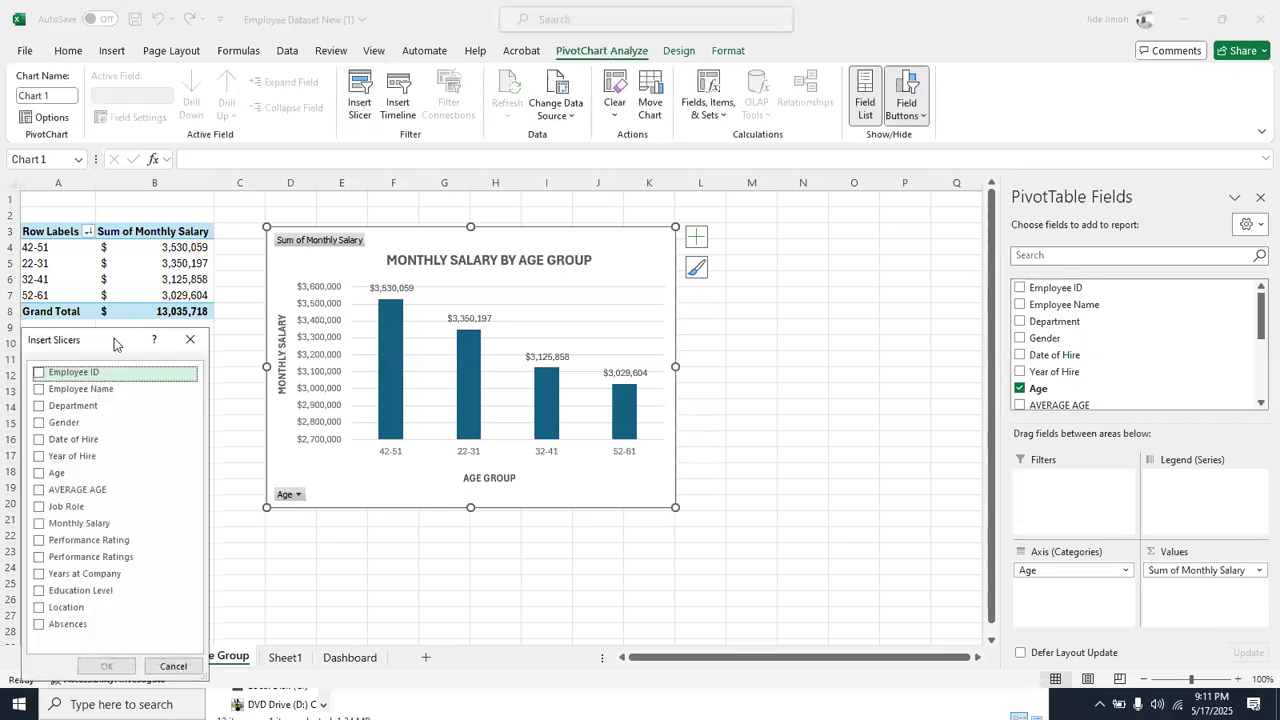
pyautogui.moveTo(114, 344); pyautogui.dragTo(533, 196)
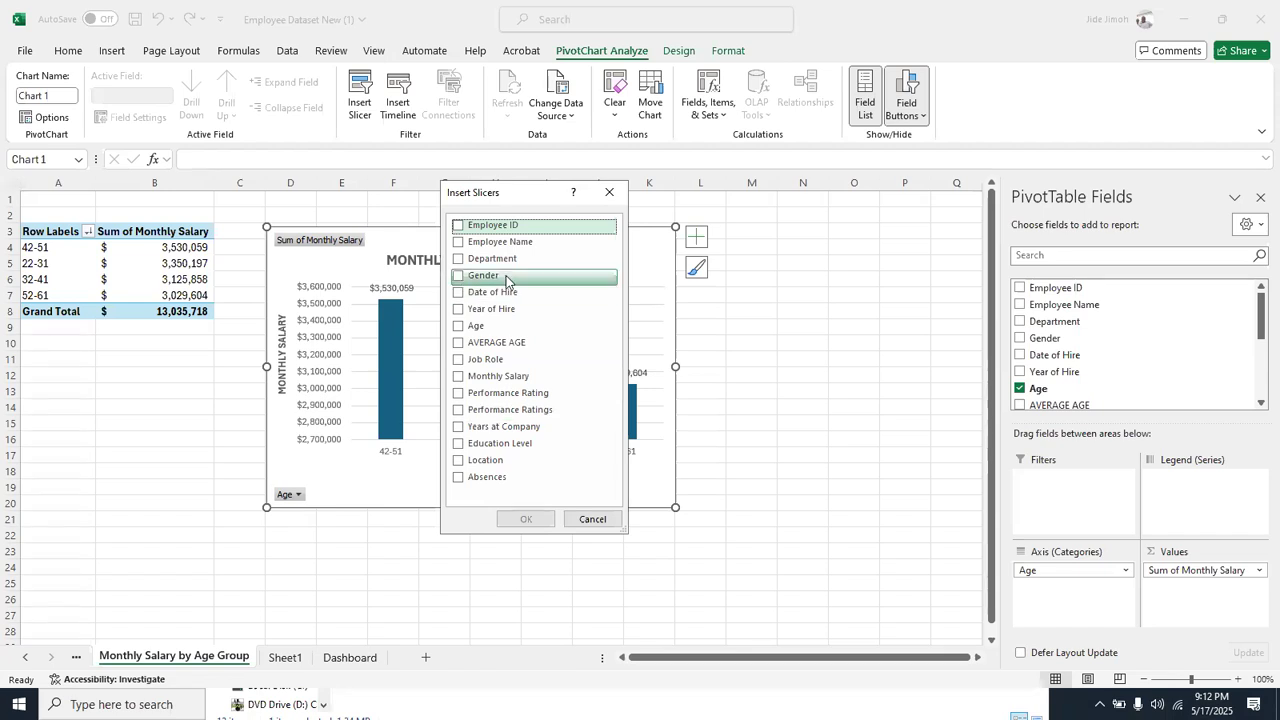
pyautogui.click(457, 261)
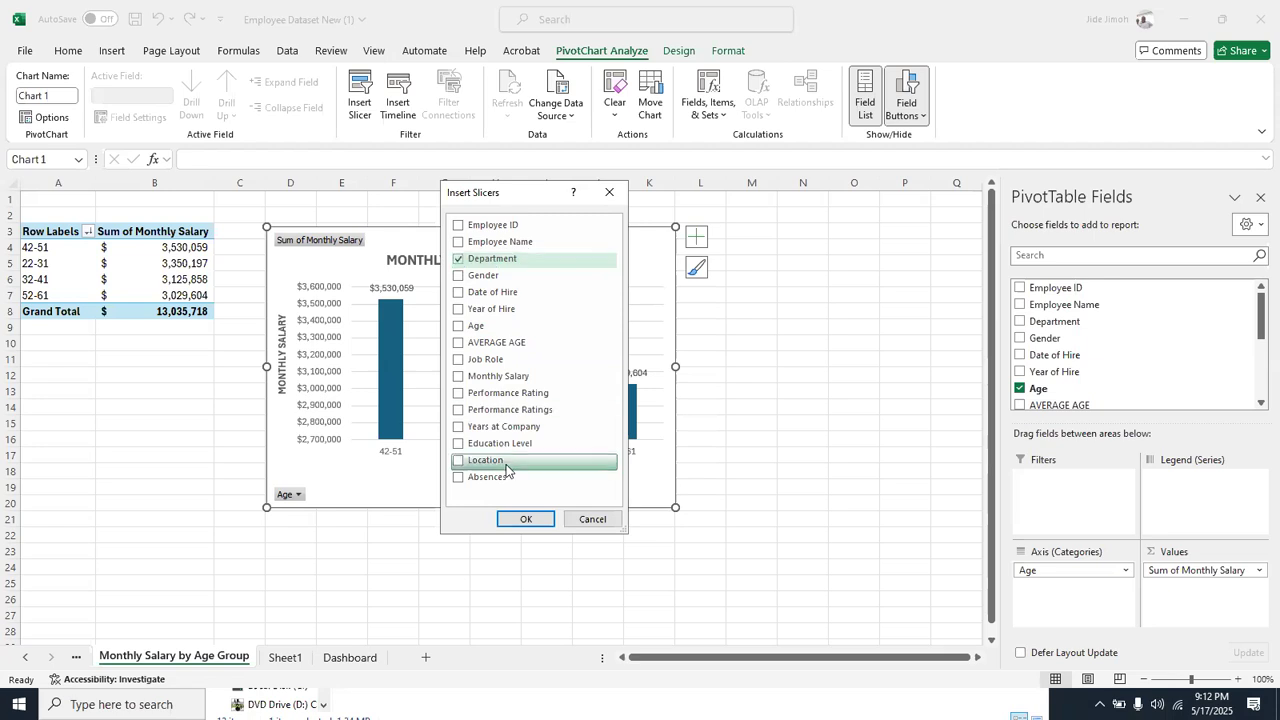
pyautogui.click(520, 514)
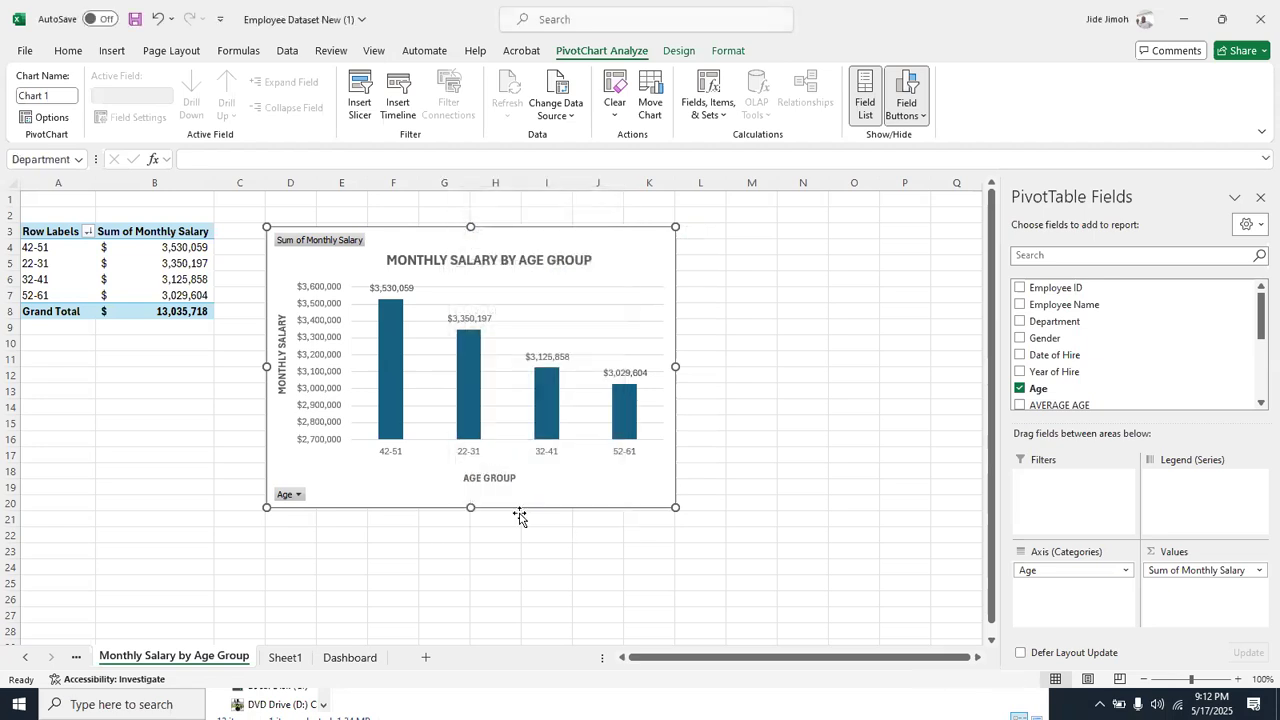
pyautogui.moveTo(496, 331); pyautogui.dragTo(625, 305)
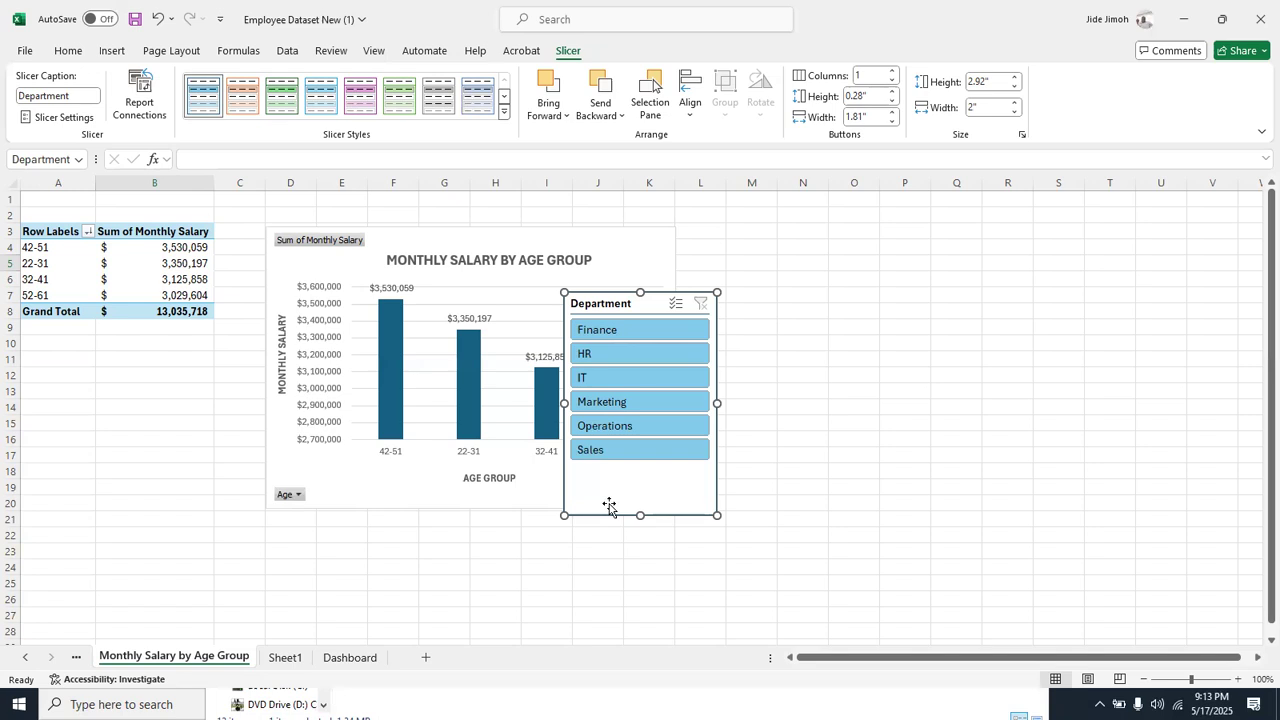
# Connect the Department slicer to all listed PivotTables, from Absentees by Department through KPI to TOP 5 SALARY EARNERS, in its Report Connections
pyautogui.rightClick(600, 305)
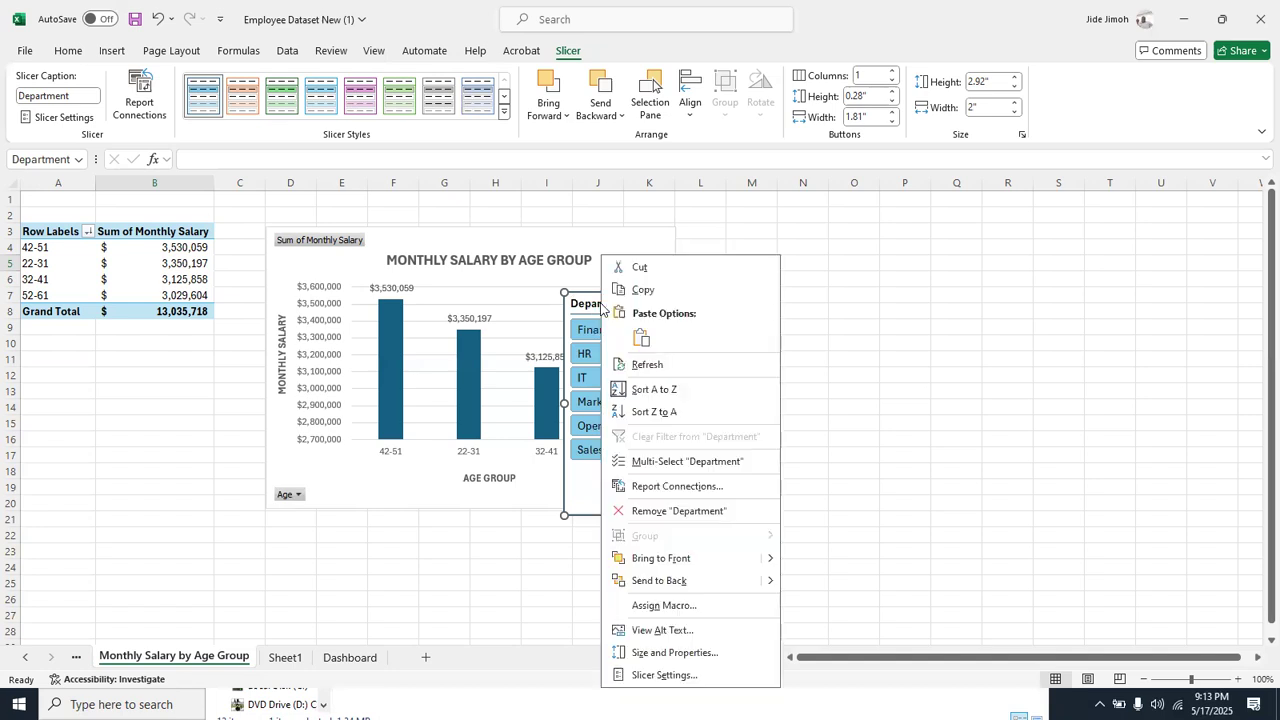
pyautogui.click(681, 488)
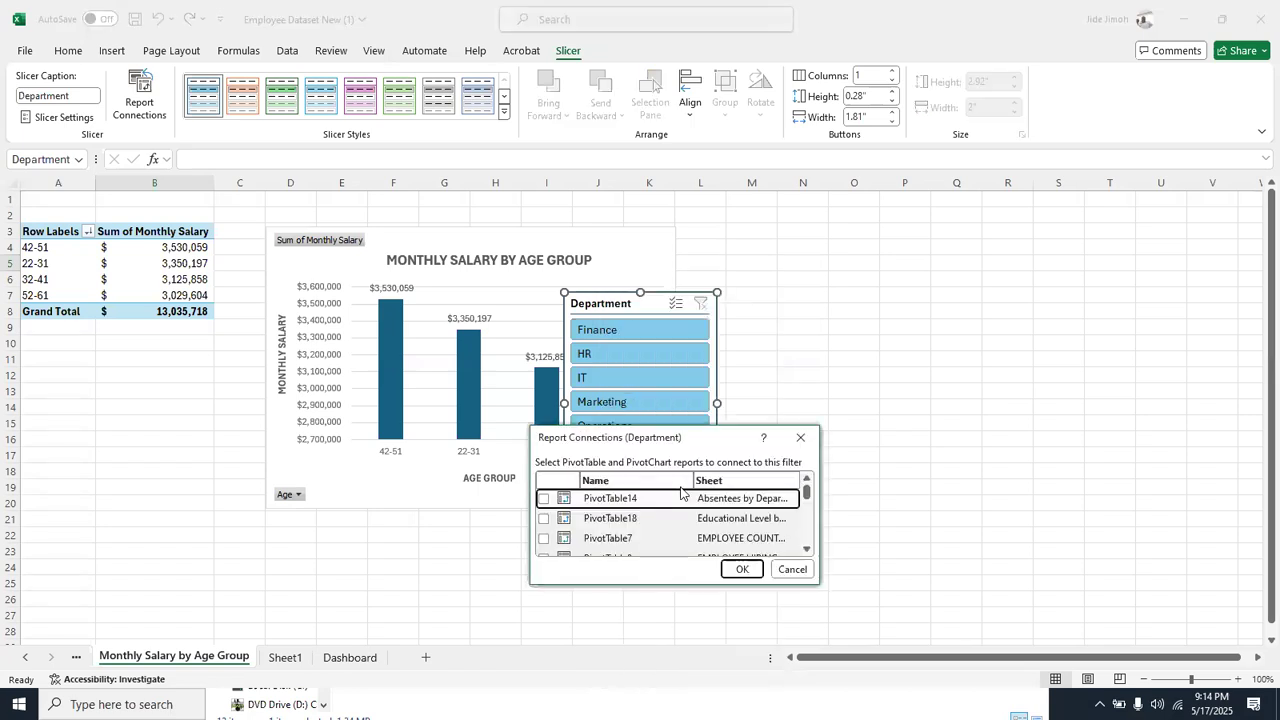
pyautogui.moveTo(670, 443); pyautogui.dragTo(538, 222)
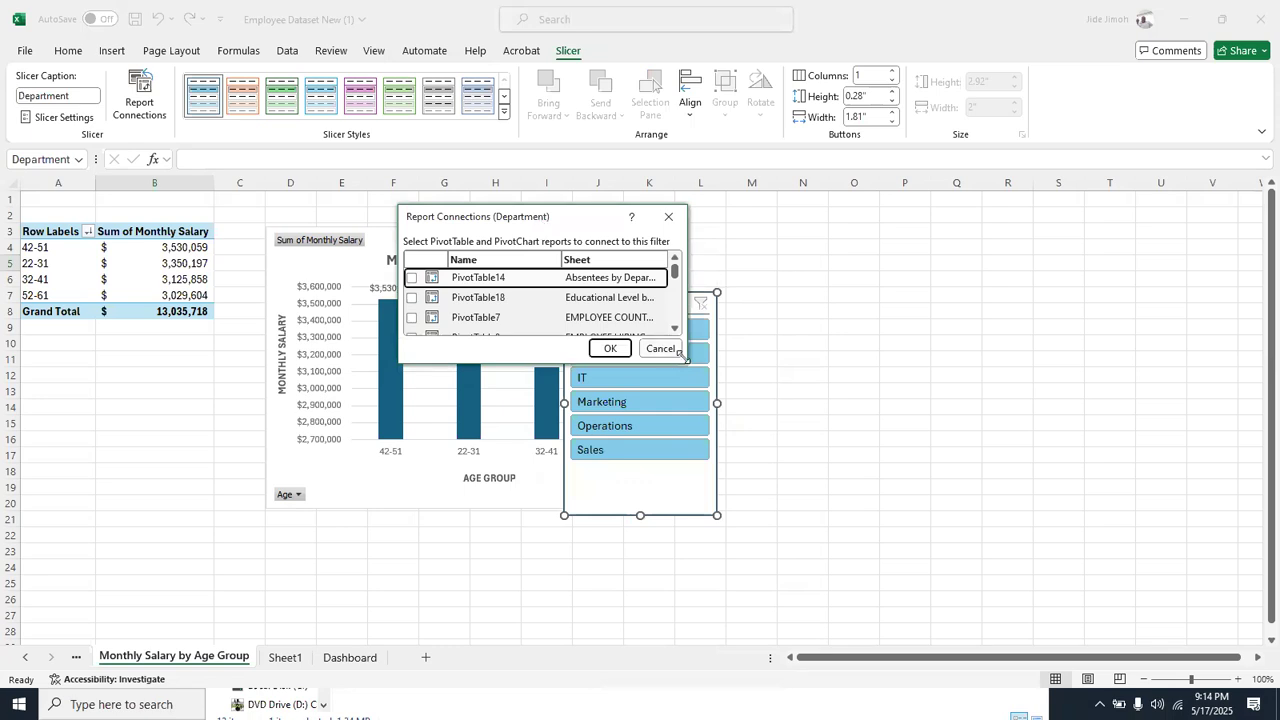
pyautogui.moveTo(681, 356); pyautogui.dragTo(990, 631)
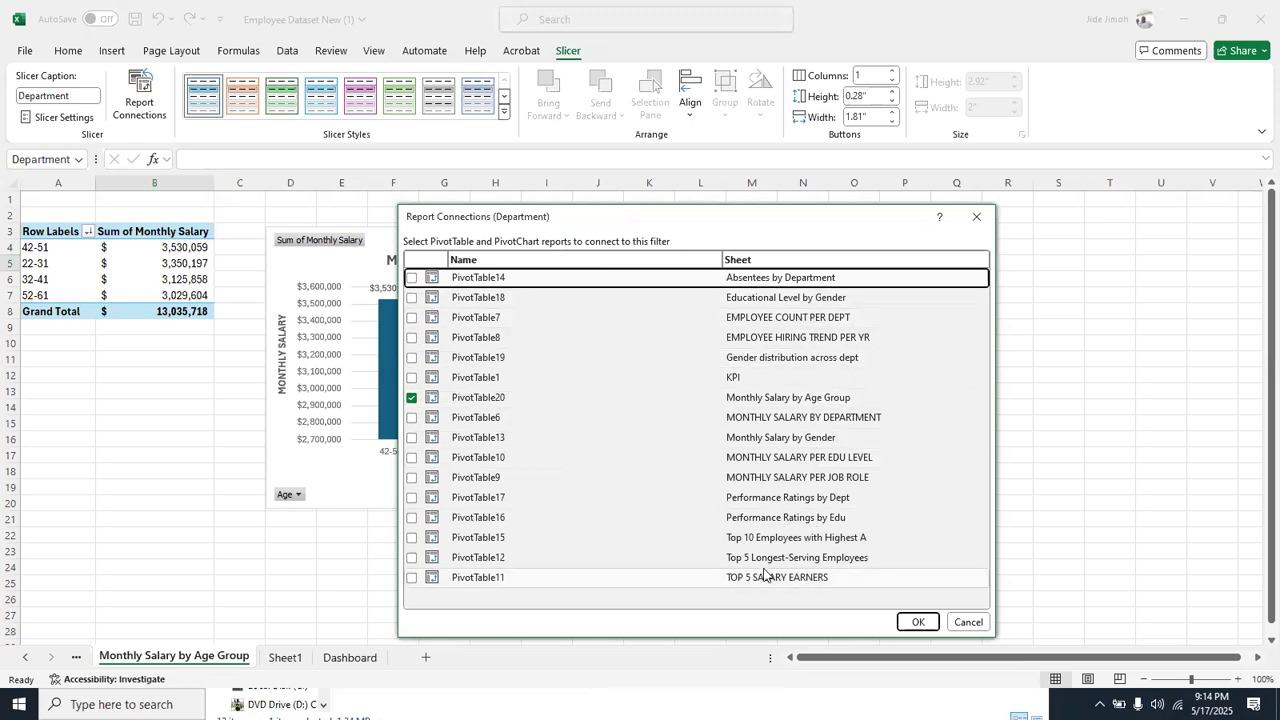
pyautogui.click(411, 278)
pyautogui.click(411, 298)
pyautogui.click(411, 318)
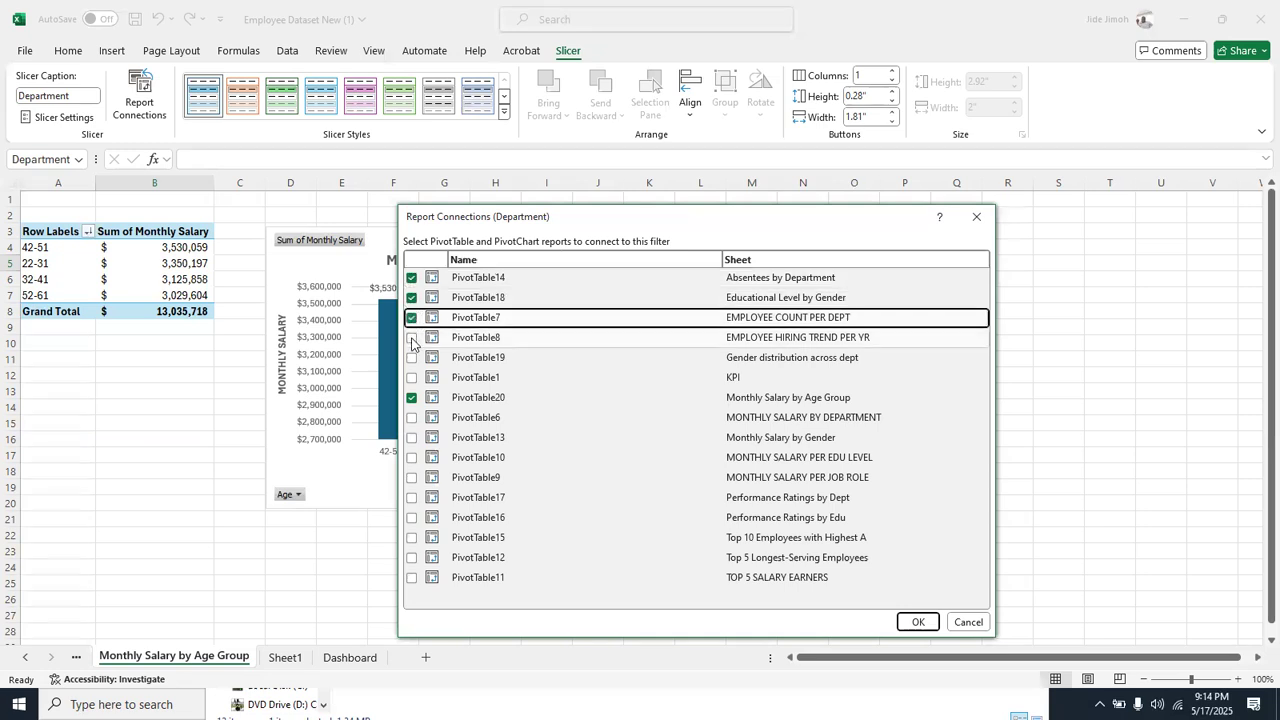
pyautogui.click(411, 338)
pyautogui.click(411, 358)
pyautogui.click(411, 378)
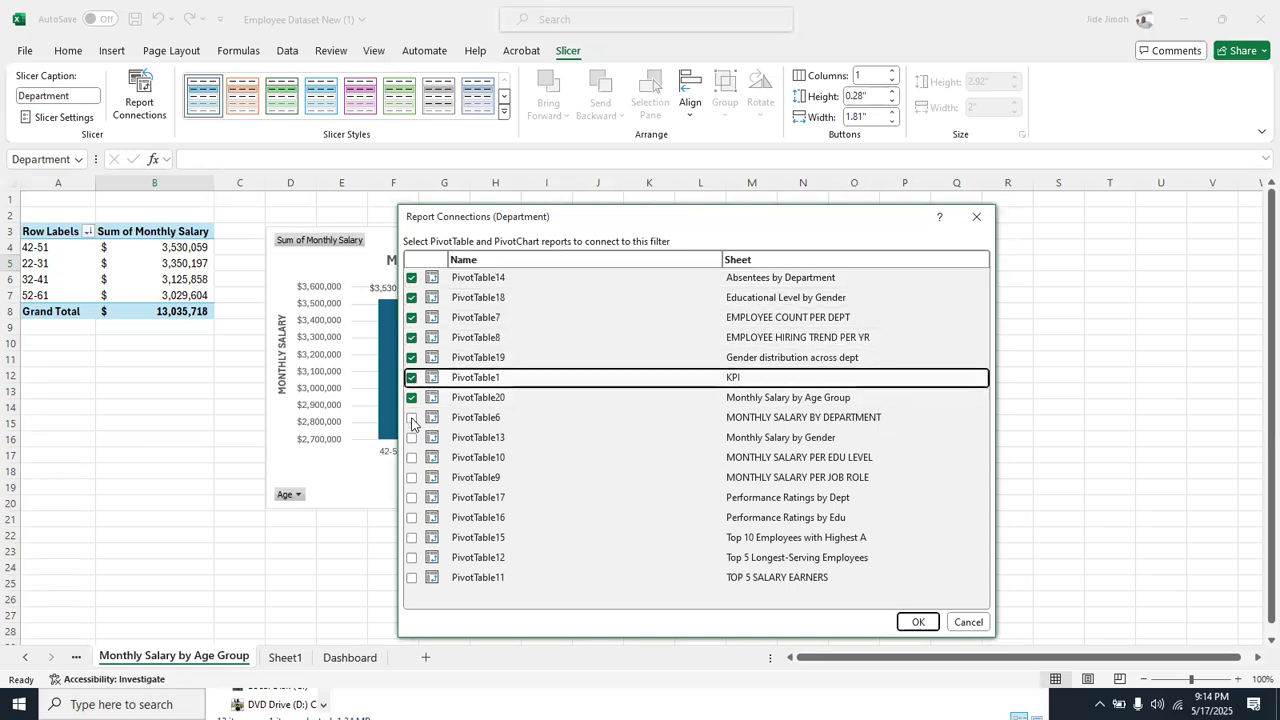
pyautogui.click(411, 418)
pyautogui.click(411, 438)
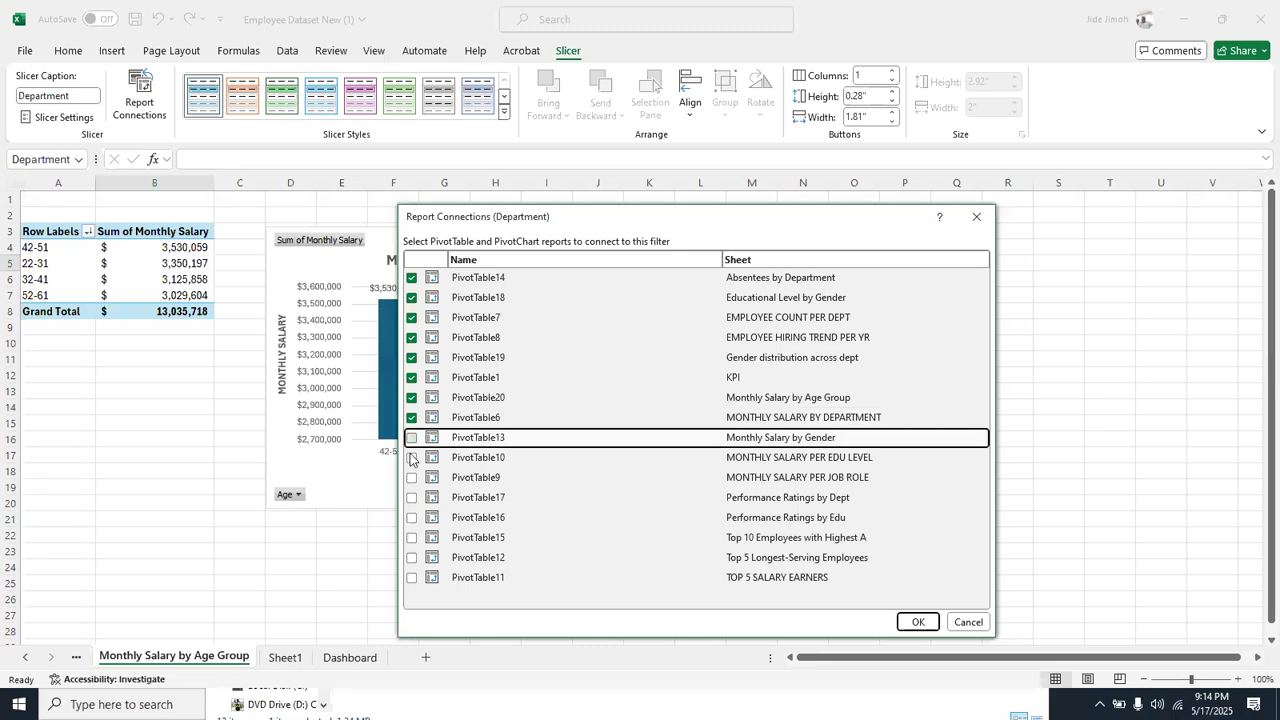
pyautogui.click(411, 458)
pyautogui.click(411, 478)
pyautogui.click(411, 498)
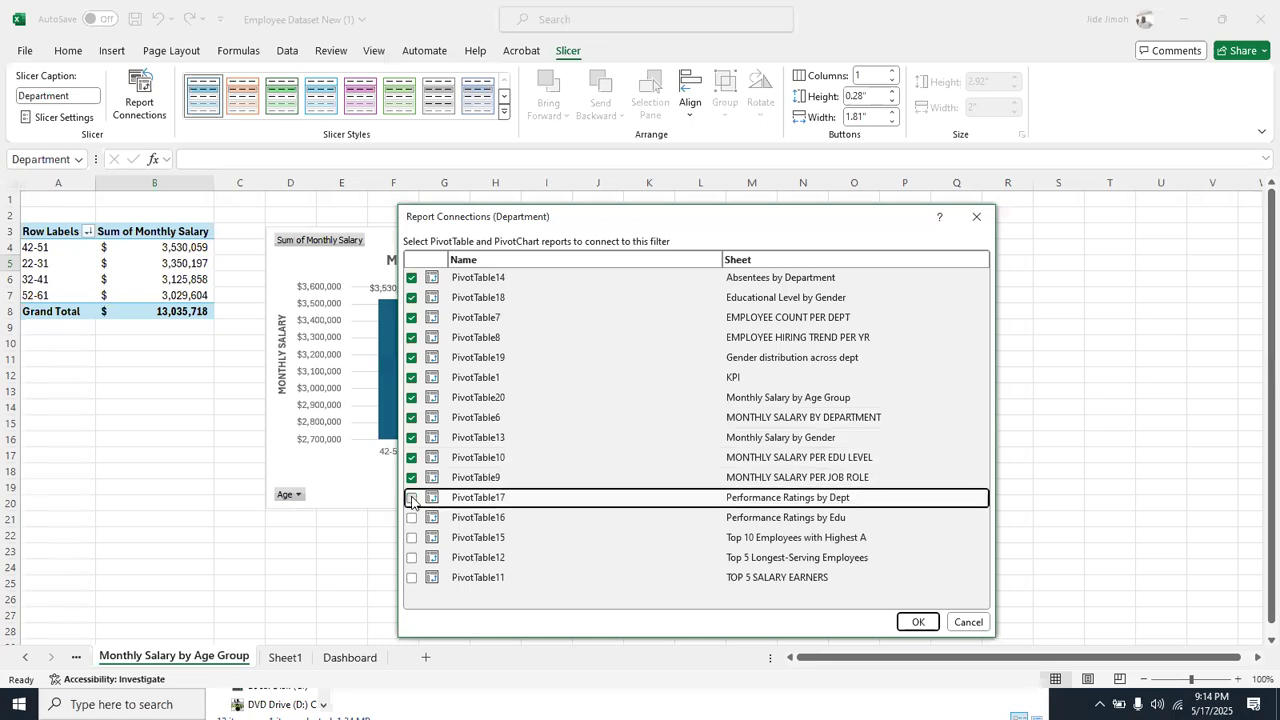
pyautogui.click(411, 518)
pyautogui.click(411, 538)
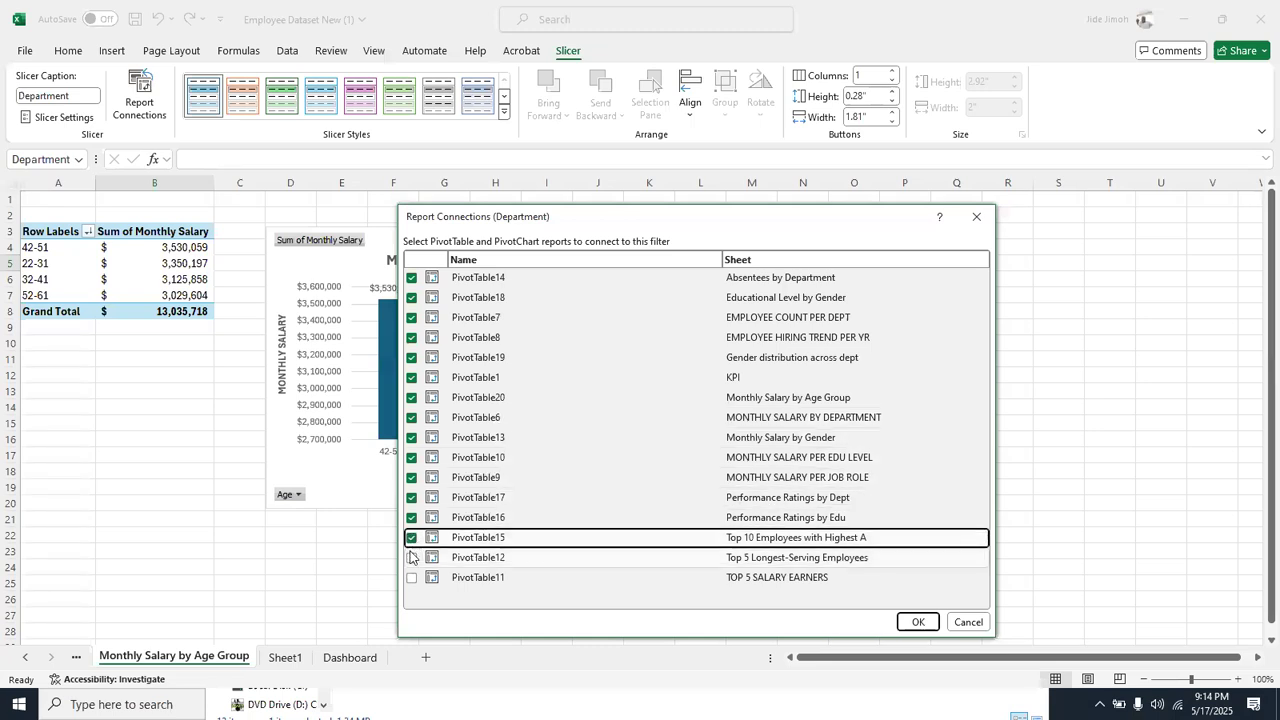
pyautogui.click(411, 557)
pyautogui.click(411, 578)
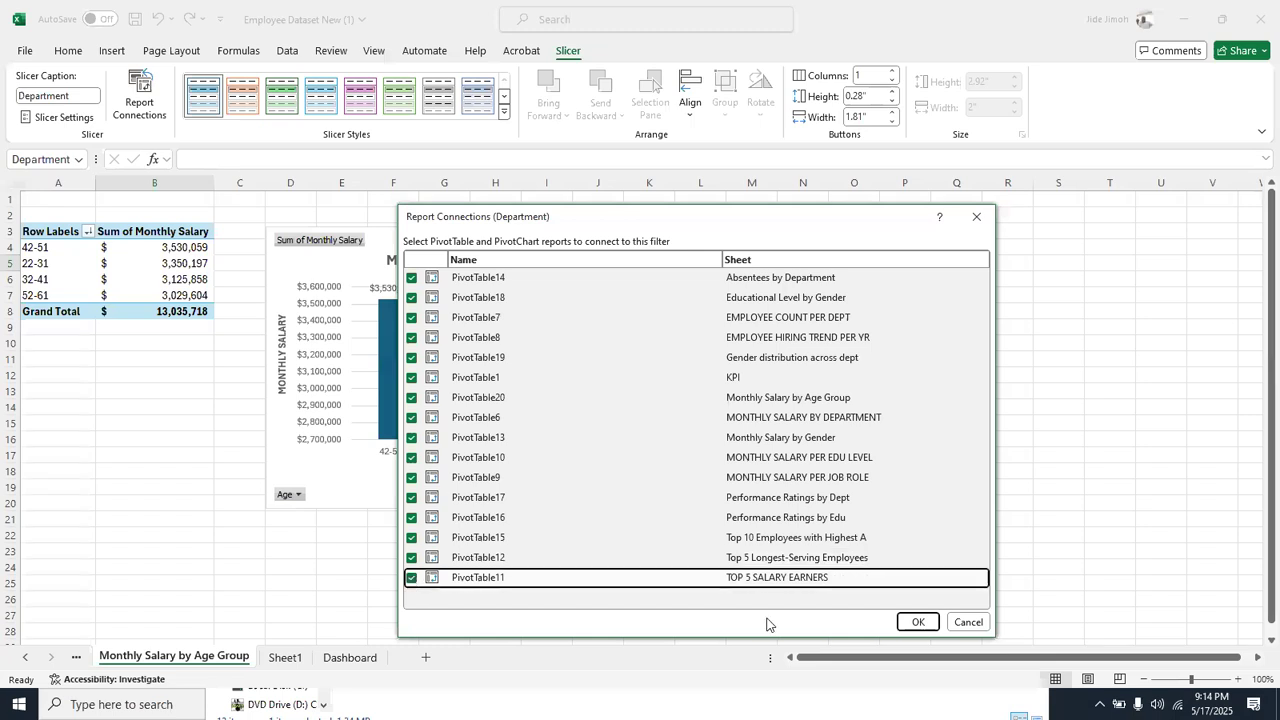
pyautogui.click(916, 622)
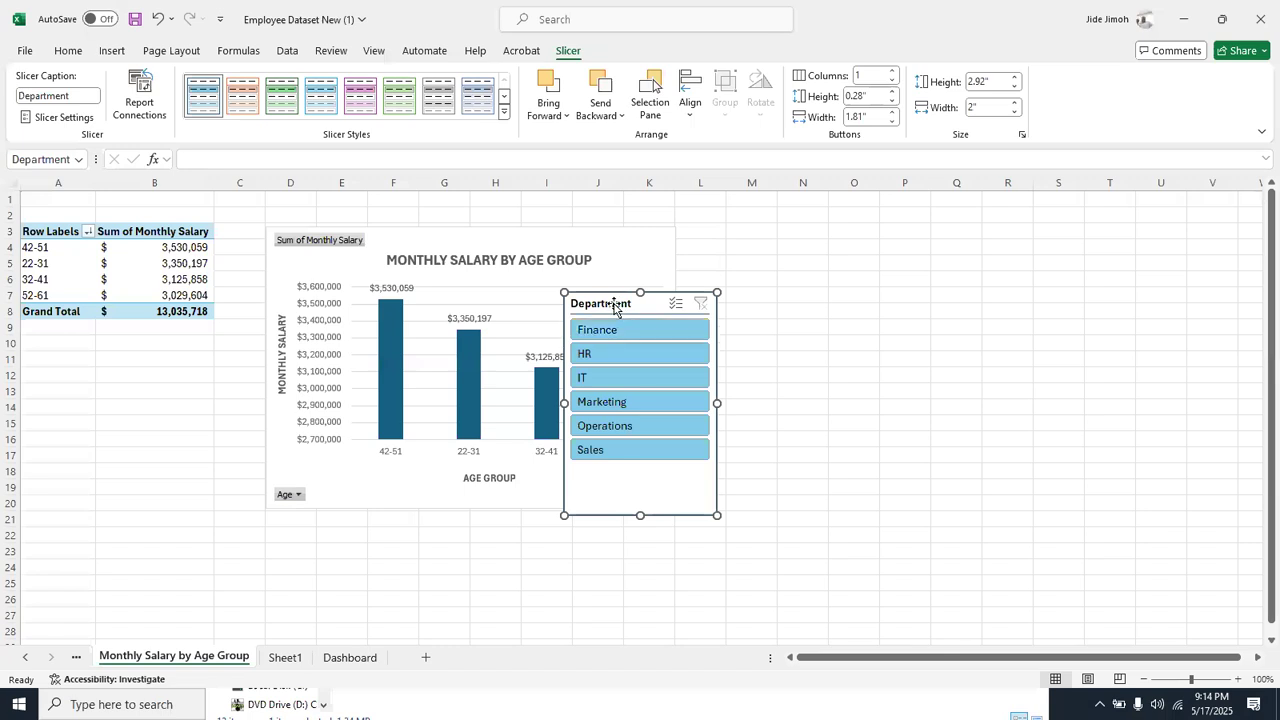
# Move the Department slicer clear of the Monthly Salary by Age Group chart and shift the chart closer to the pivot table
pyautogui.moveTo(708, 303); pyautogui.dragTo(758, 308)
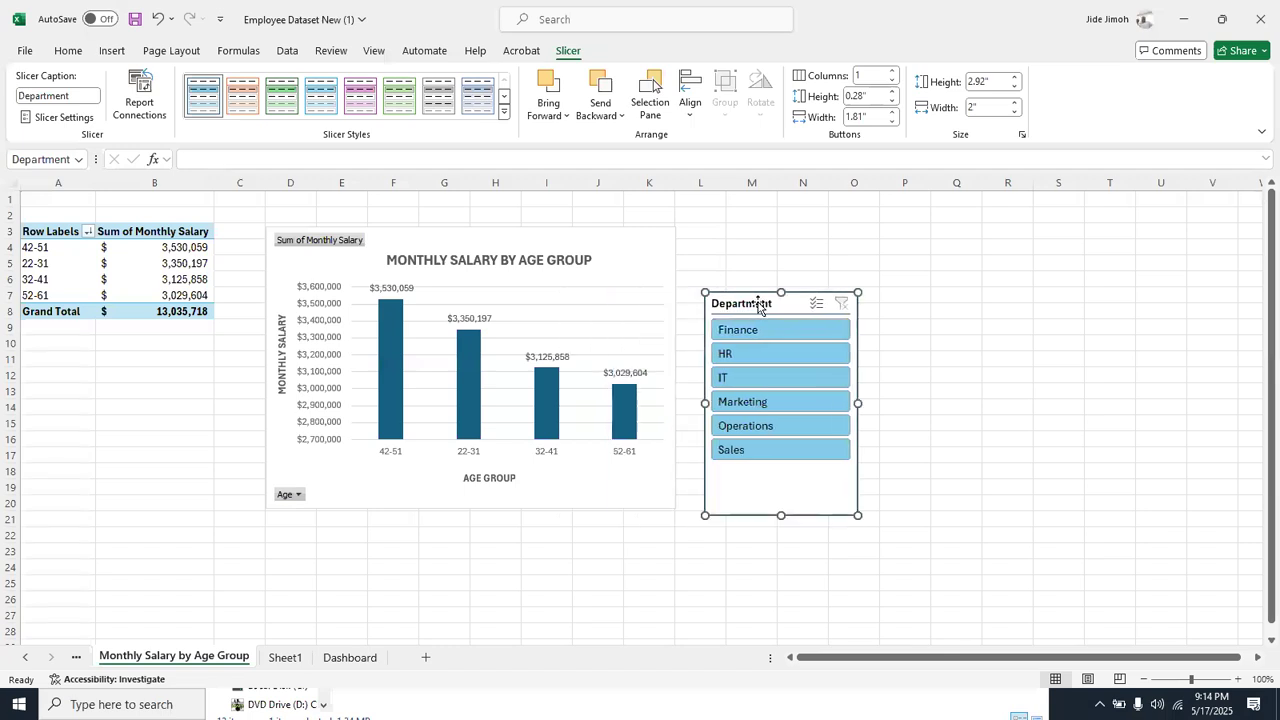
pyautogui.click(1237, 679)
pyautogui.click(1237, 679)
pyautogui.click(1237, 679)
pyautogui.click(1237, 679)
pyautogui.click(1237, 679)
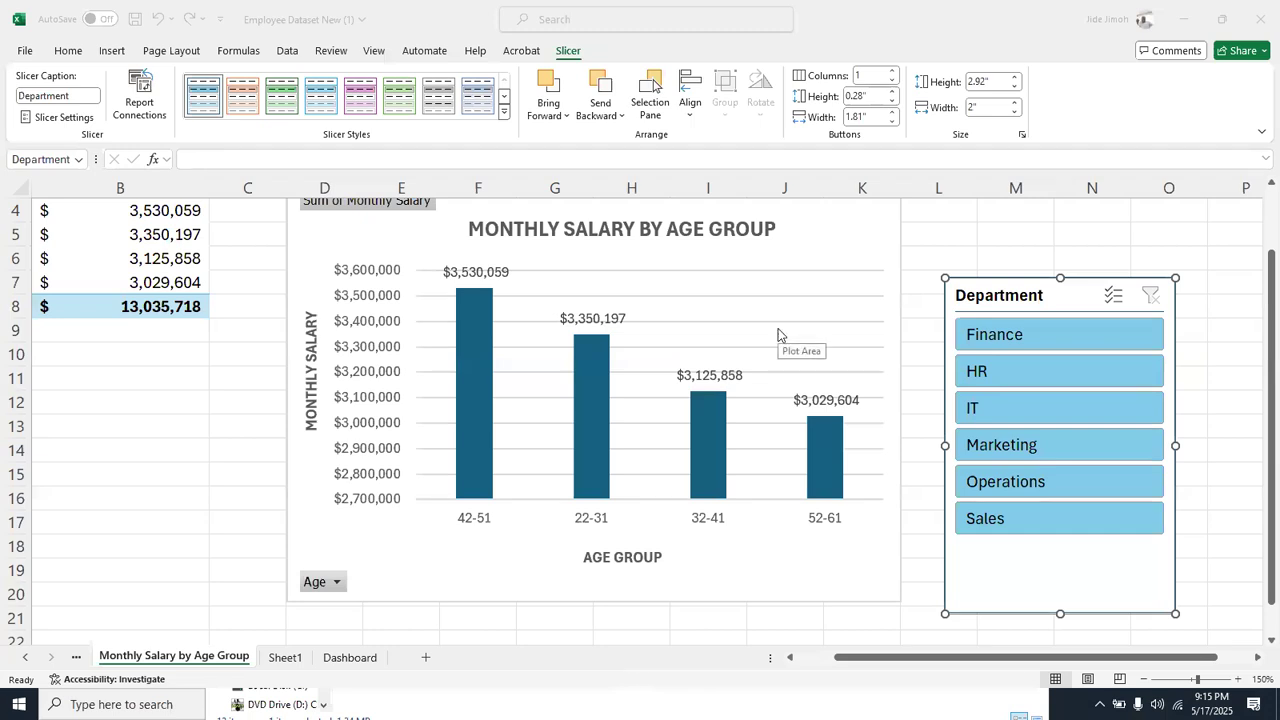
pyautogui.click(1142, 679)
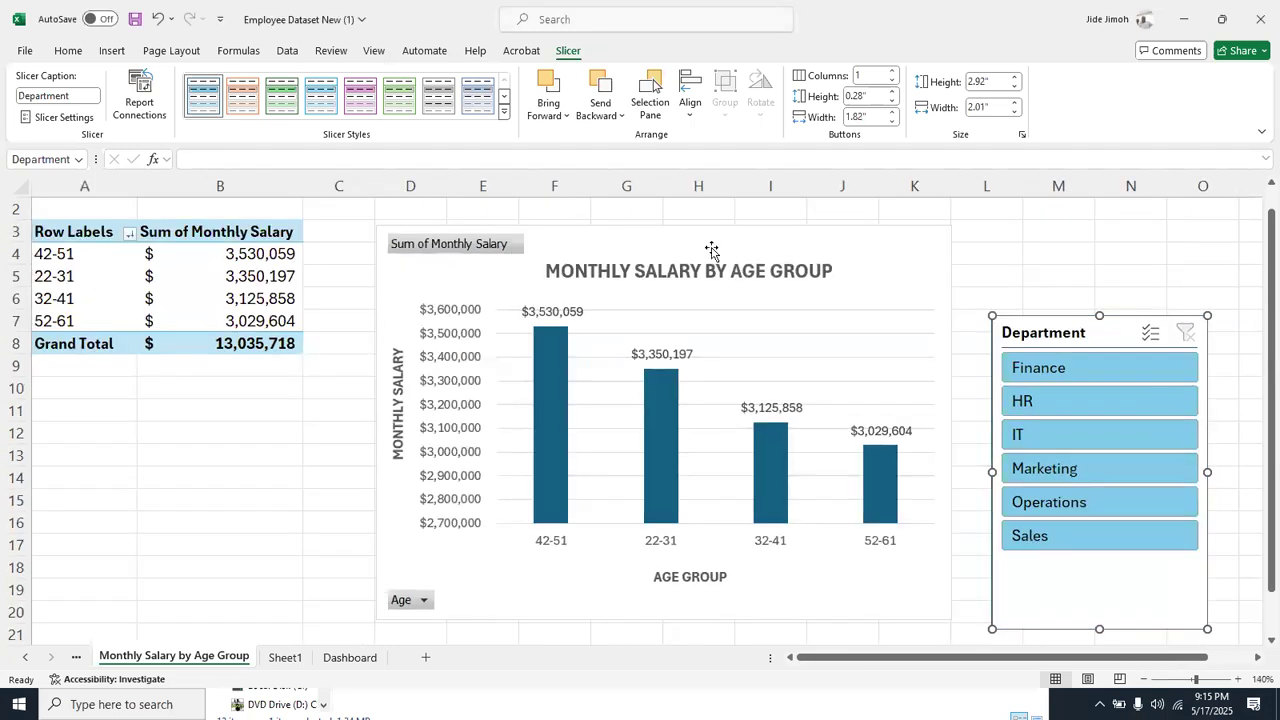
pyautogui.moveTo(702, 237); pyautogui.dragTo(663, 232)
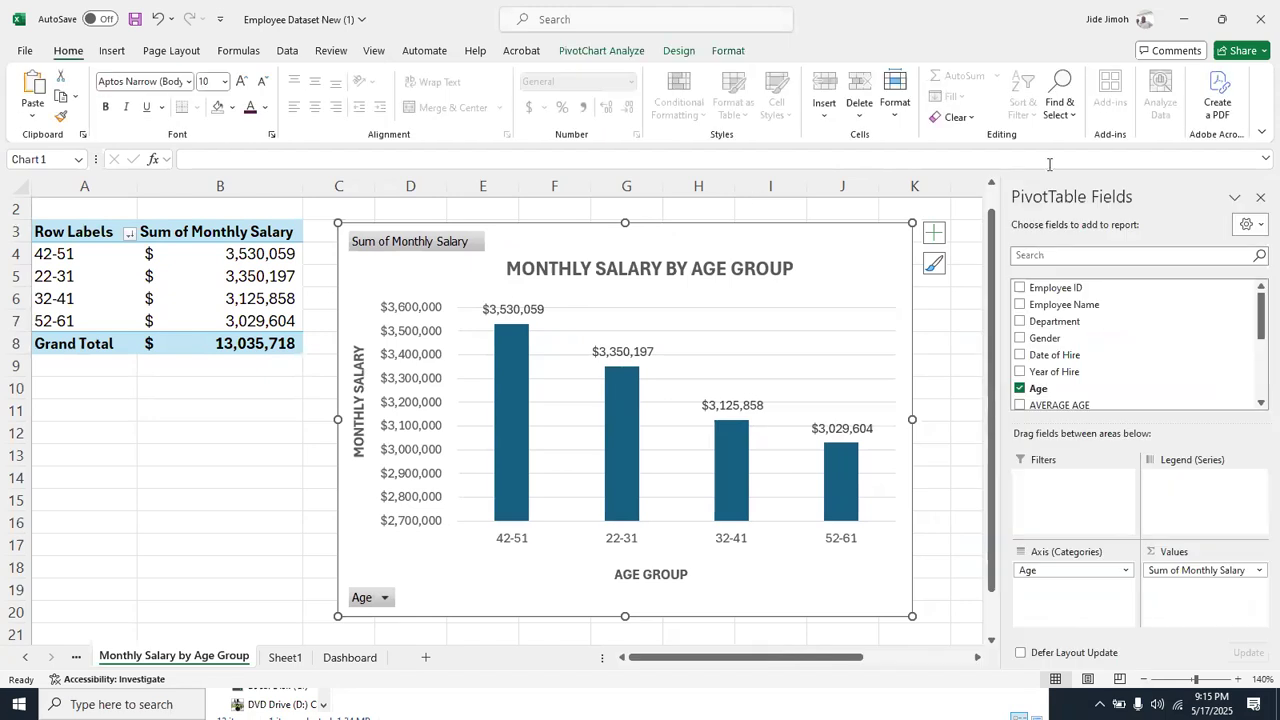
pyautogui.click(1260, 198)
pyautogui.moveTo(1102, 332); pyautogui.dragTo(1070, 276)
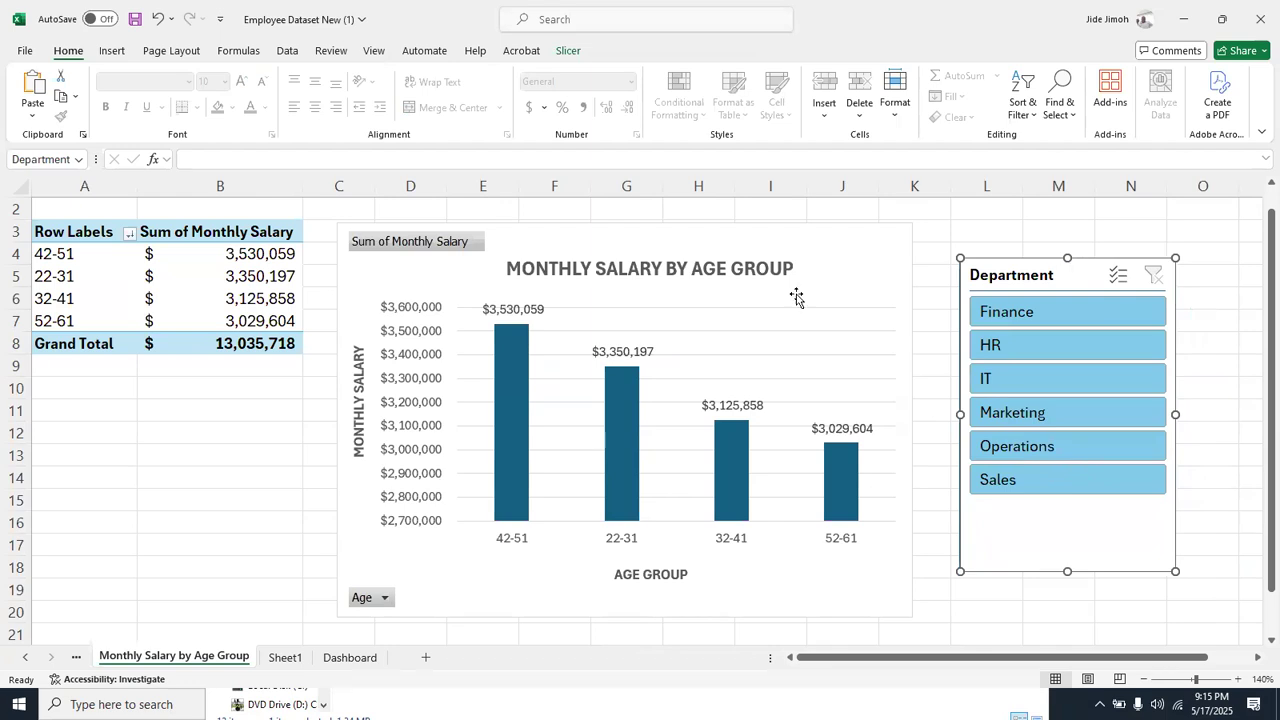
pyautogui.moveTo(691, 238)
pyautogui.mouseDown()
pyautogui.moveTo(665, 234)
pyautogui.moveTo(680, 234)
pyautogui.mouseUp()
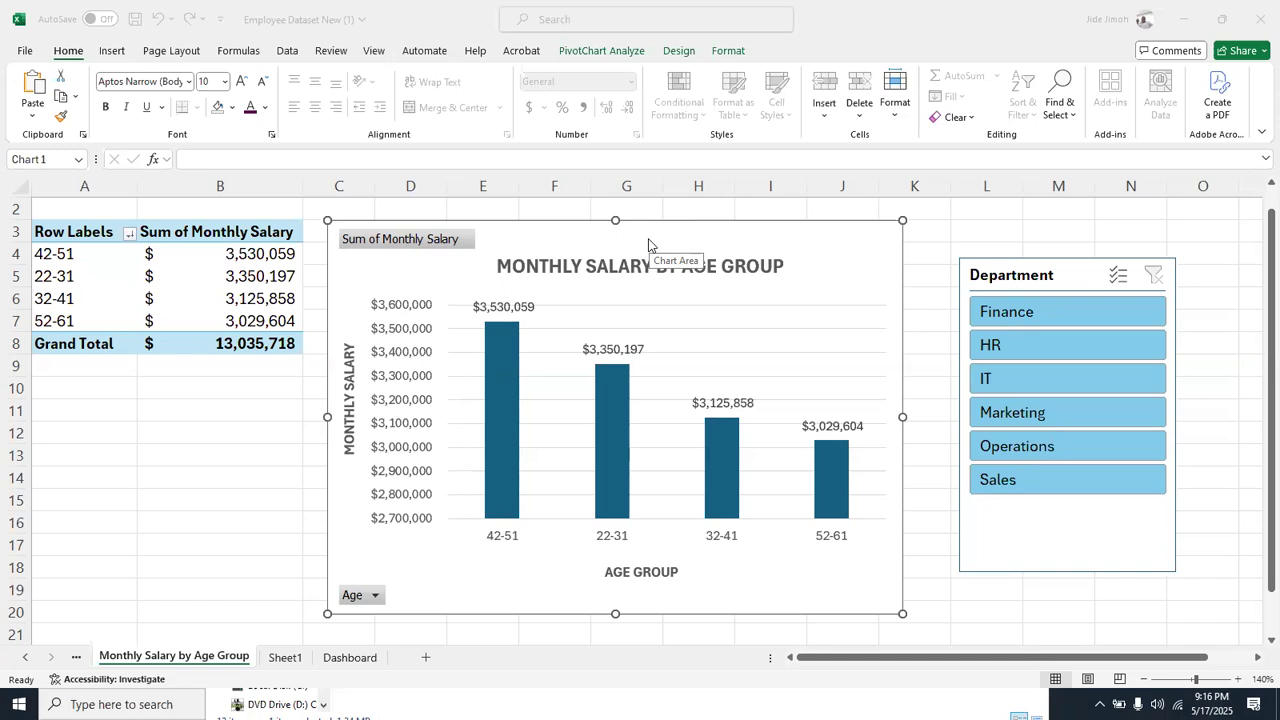
# Filter the Monthly Salary by Age Group report to HR with the Department slicer, and clear the filter
pyautogui.click(1039, 343)
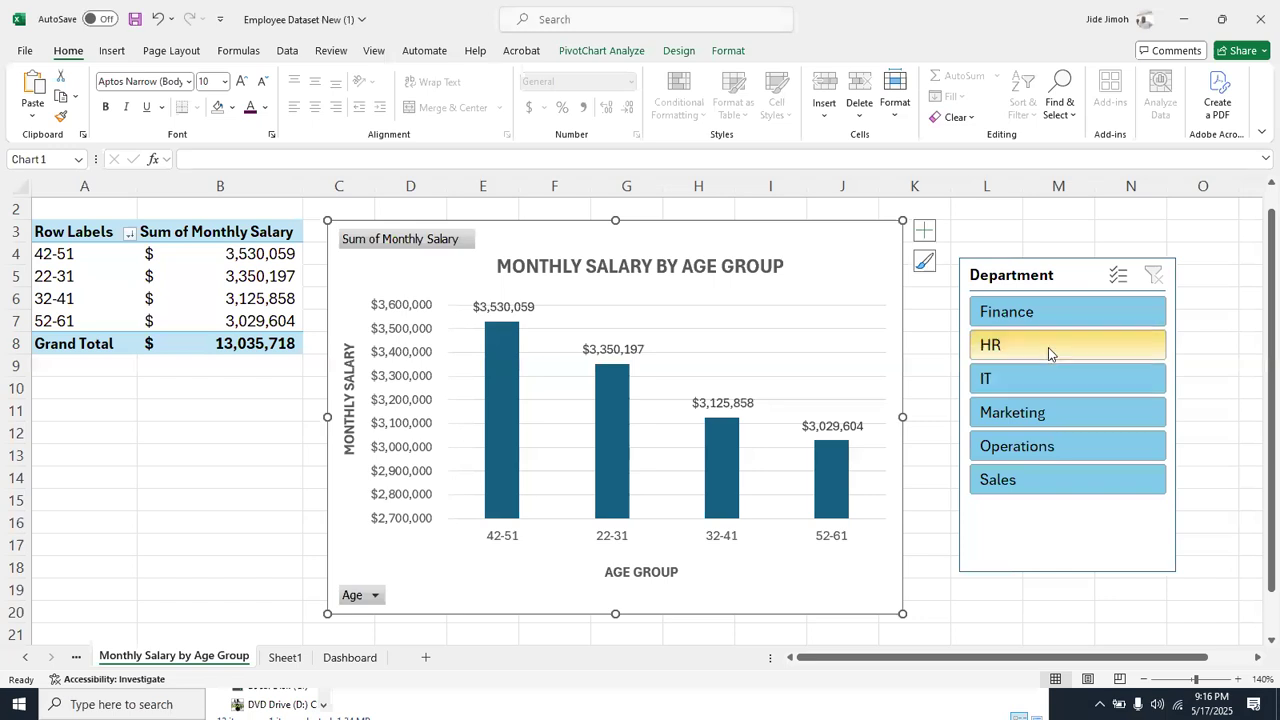
pyautogui.click(1048, 347)
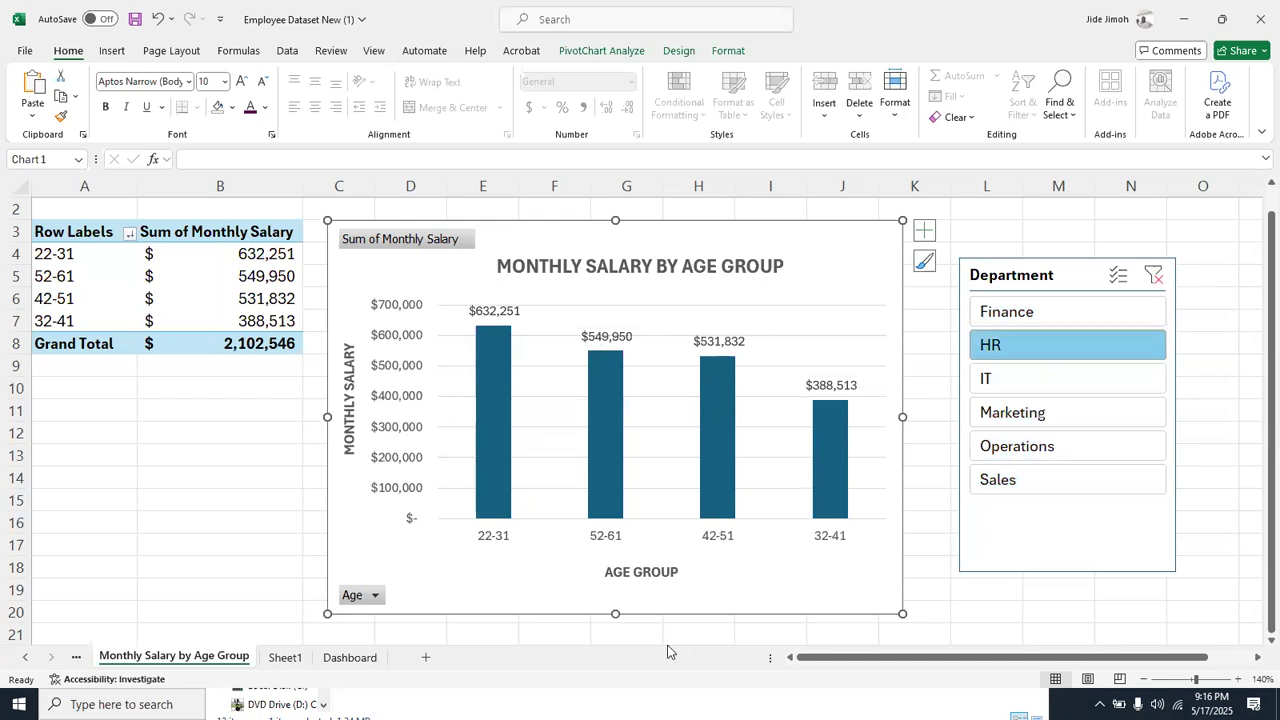
pyautogui.click(1153, 287)
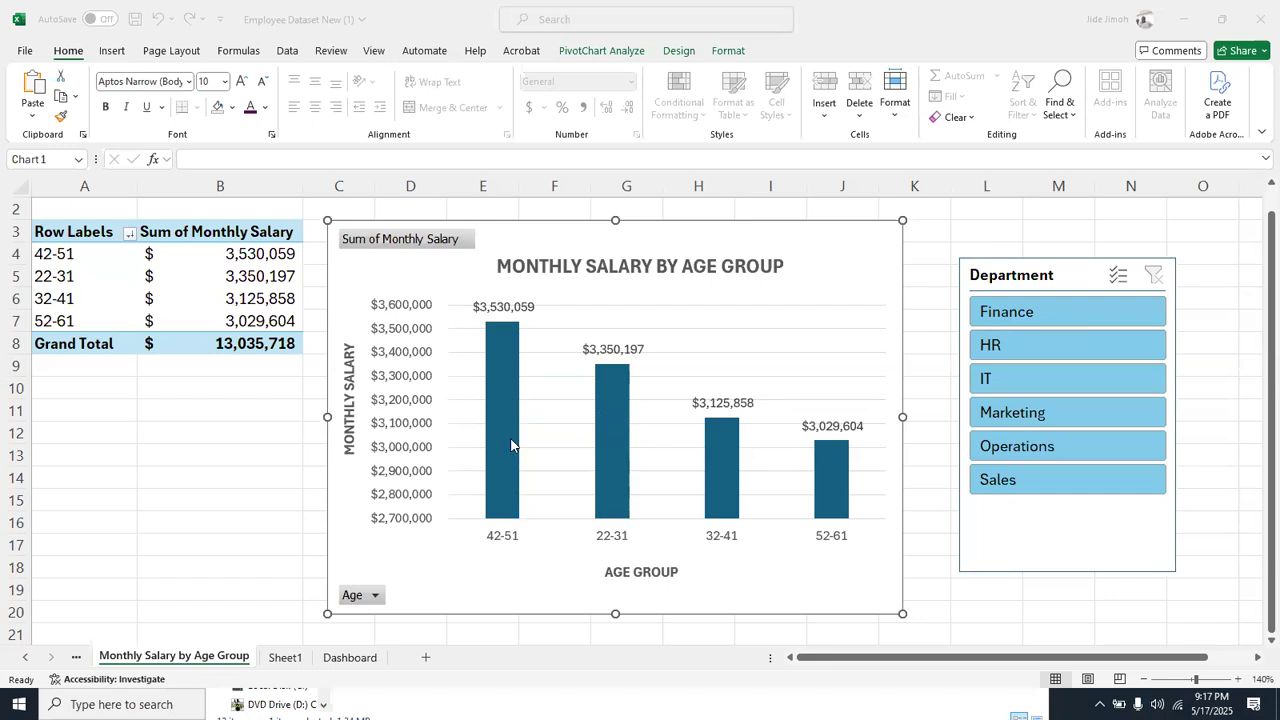
# Filter the age group report by Sales, Operations, Marketing, IT, HR and Finance in turn, and clear the Department filter
pyautogui.moveTo(500, 480)
pyautogui.click(1071, 542)
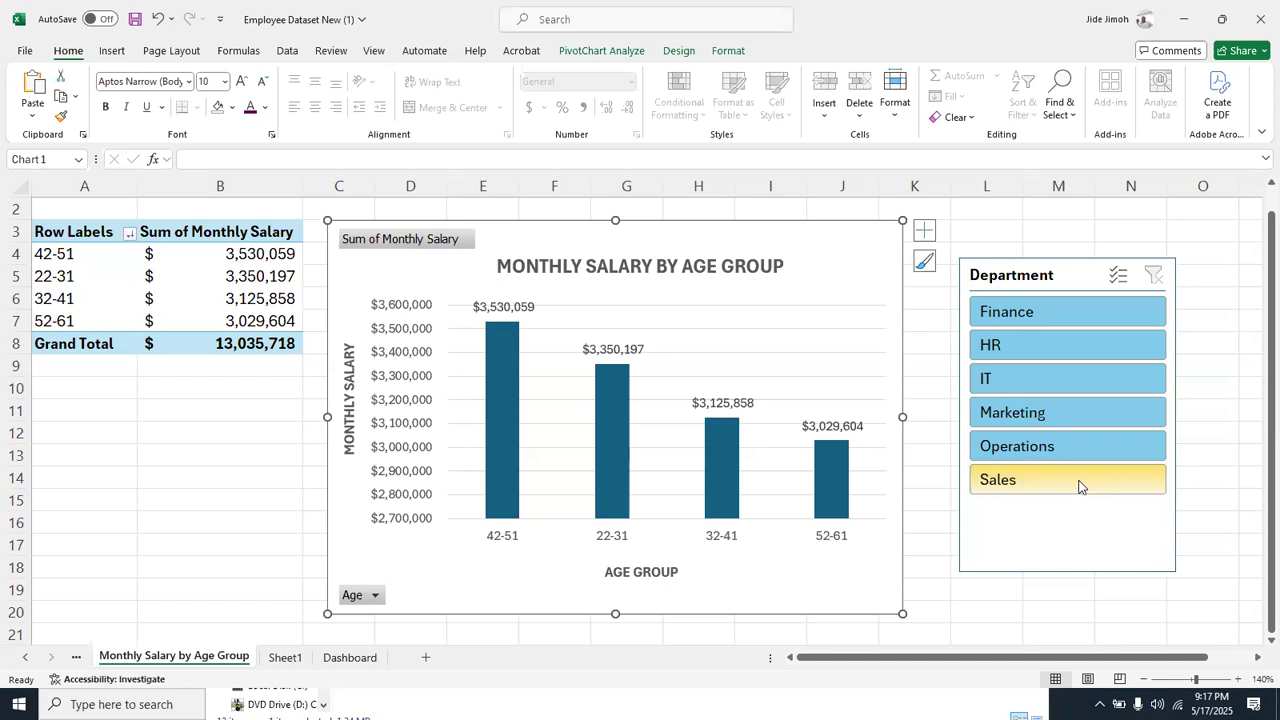
pyautogui.click(1078, 486)
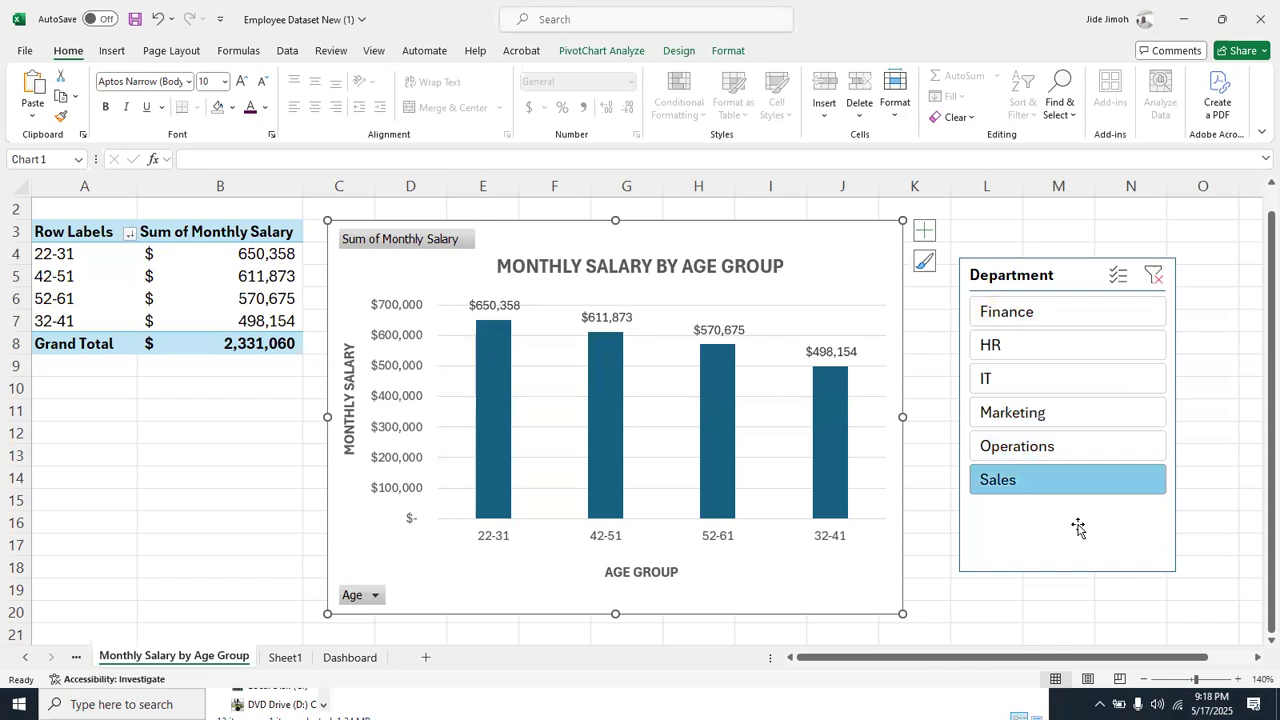
pyautogui.click(1062, 445)
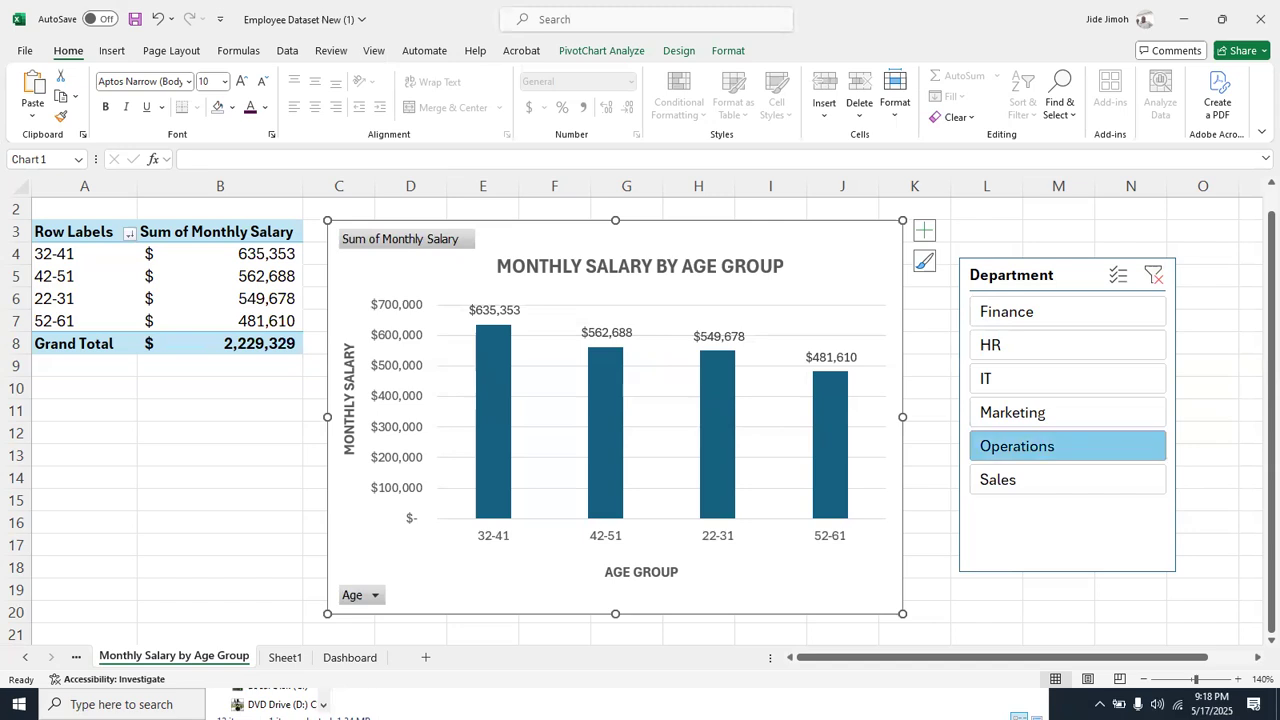
pyautogui.click(1023, 410)
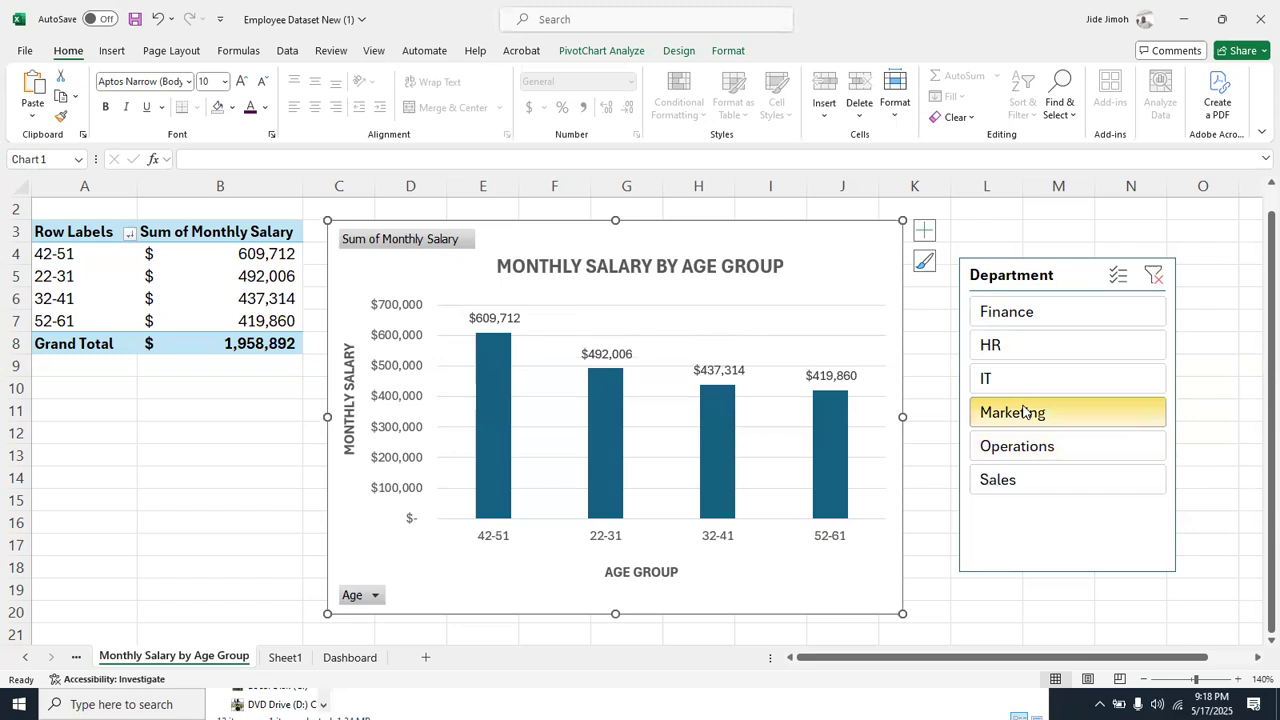
pyautogui.click(1032, 378)
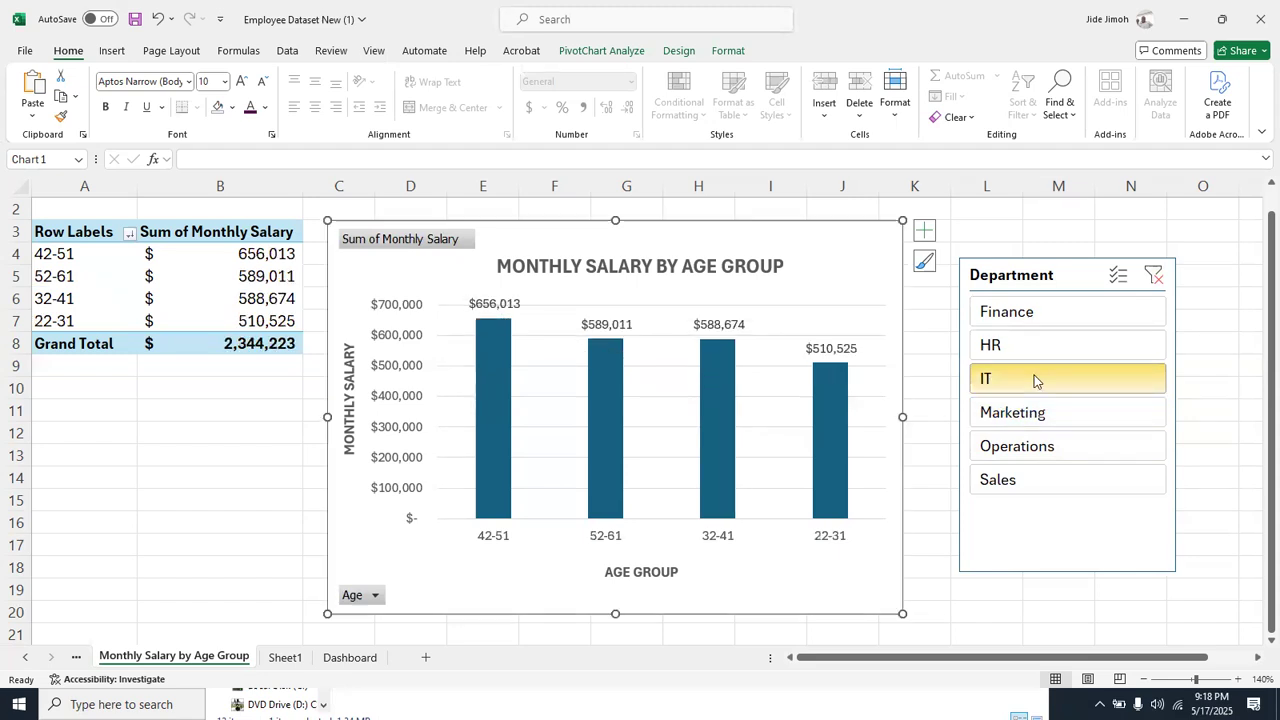
pyautogui.click(1034, 347)
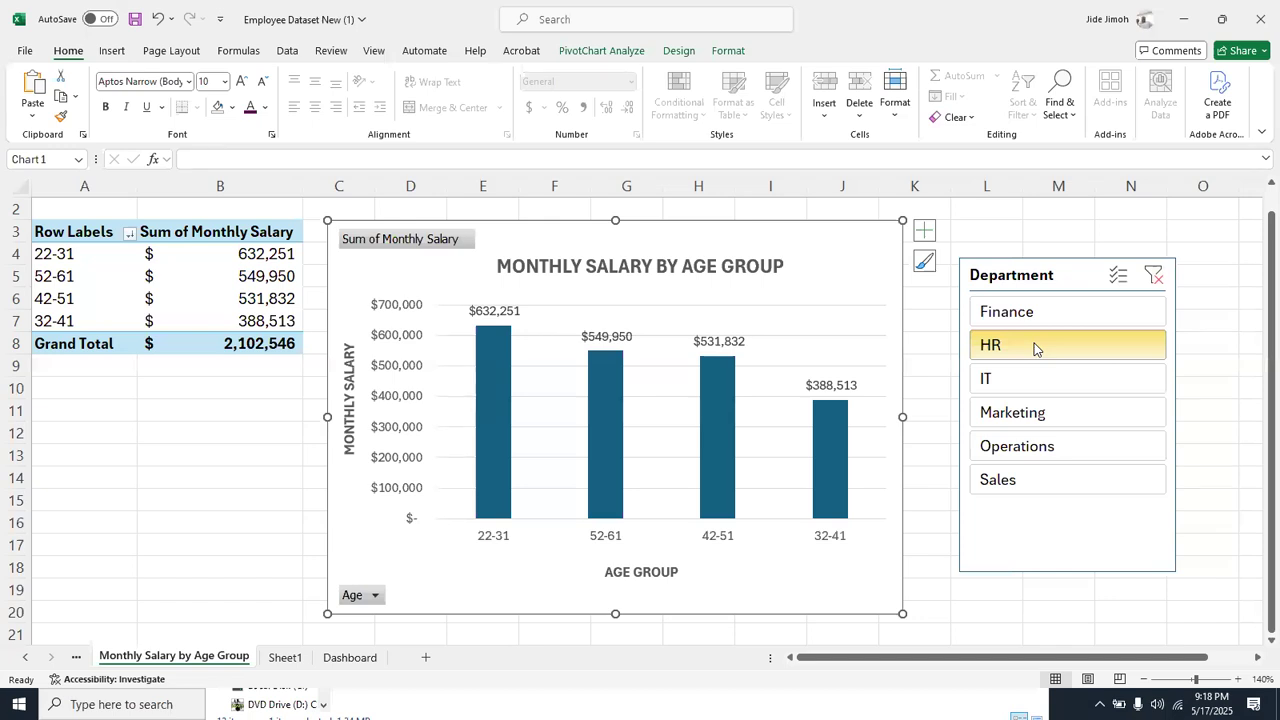
pyautogui.click(1036, 314)
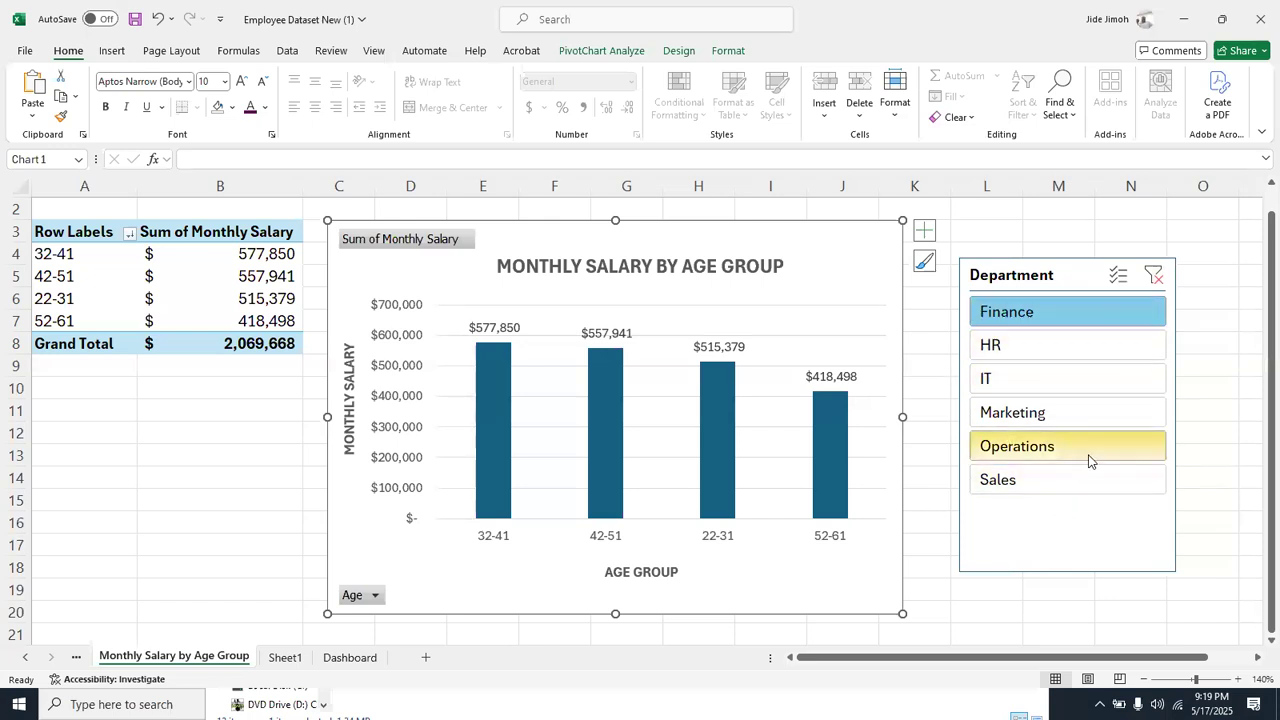
pyautogui.click(1156, 276)
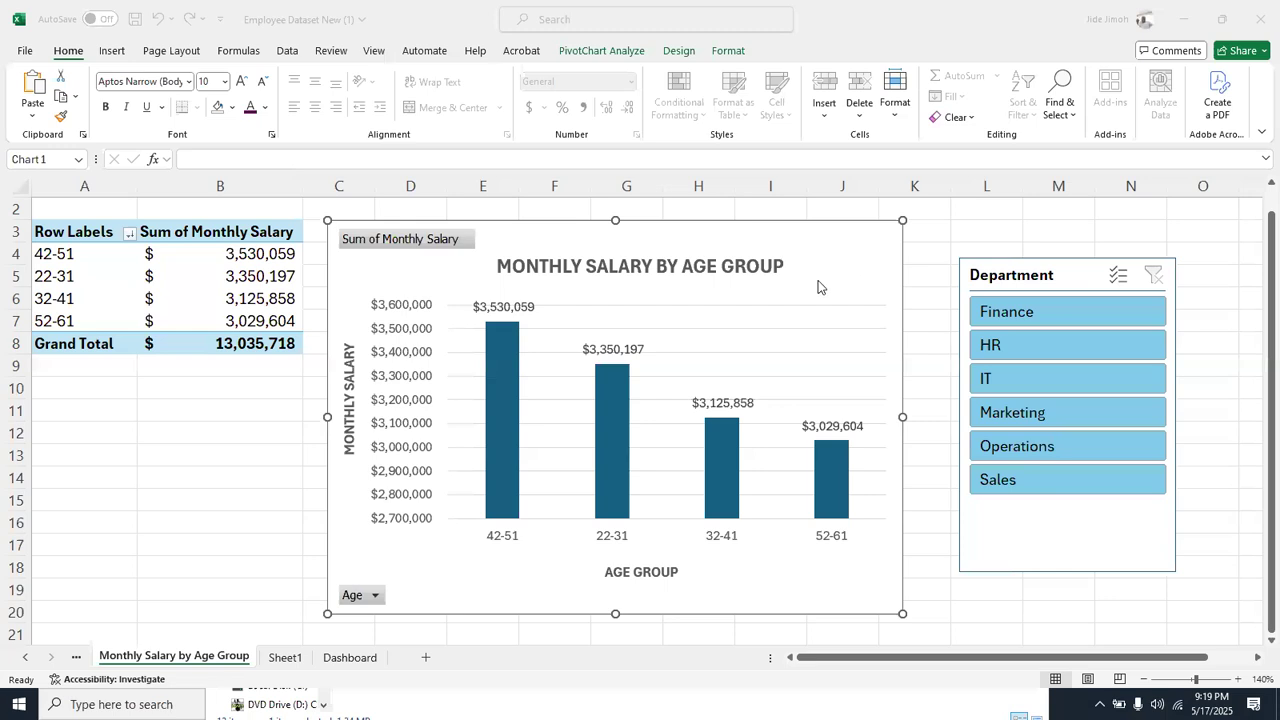
# Insert an Education Level slicer for the Monthly Salary by Age Group chart, and delete that slicer
pyautogui.click(769, 231)
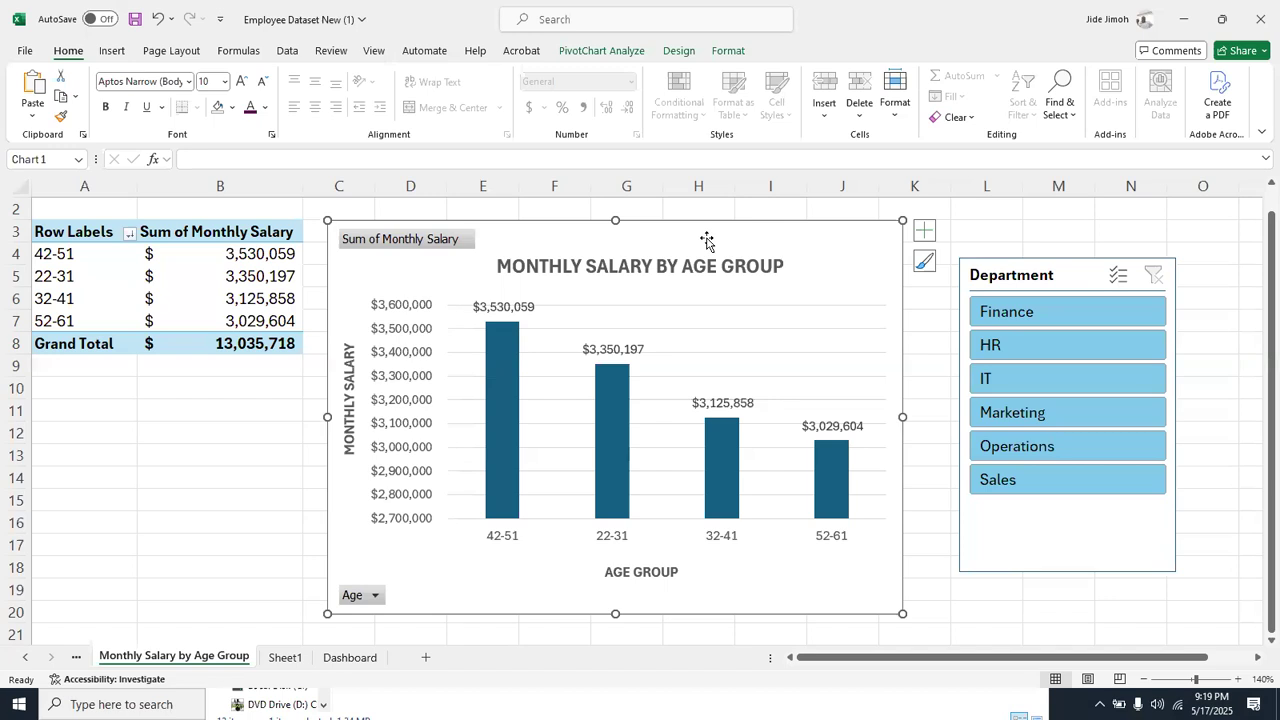
pyautogui.click(601, 52)
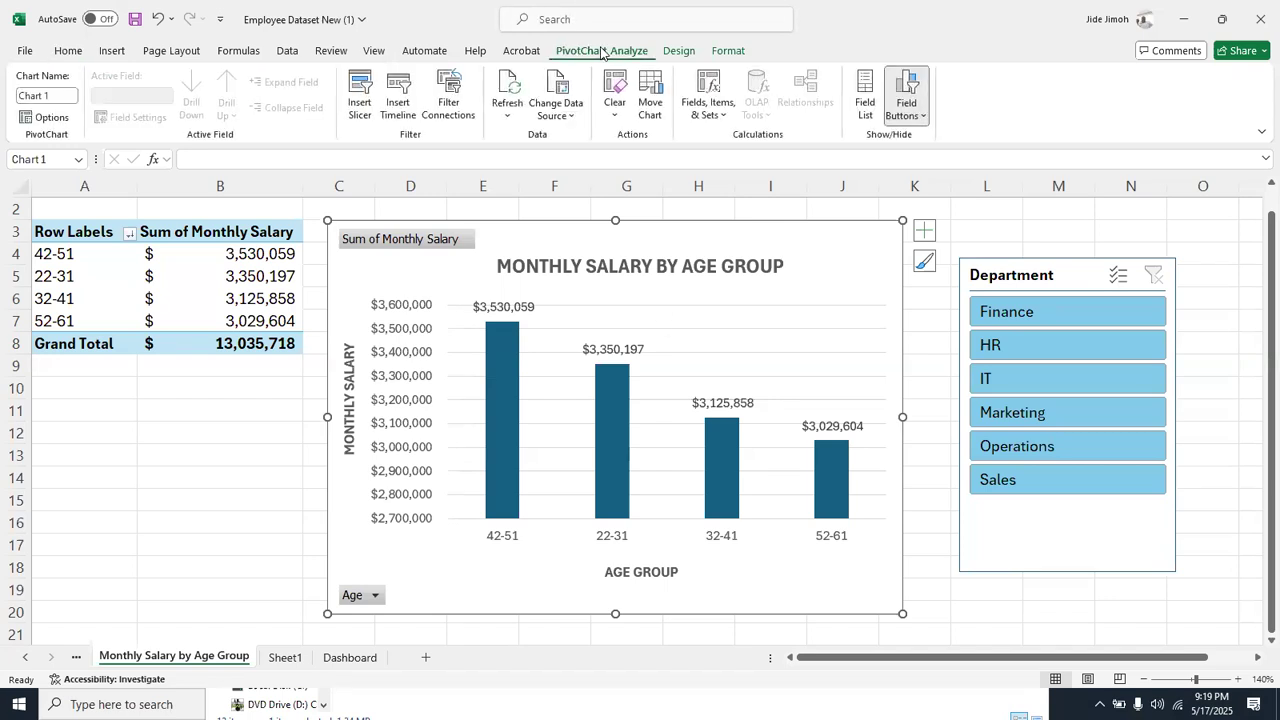
pyautogui.click(355, 108)
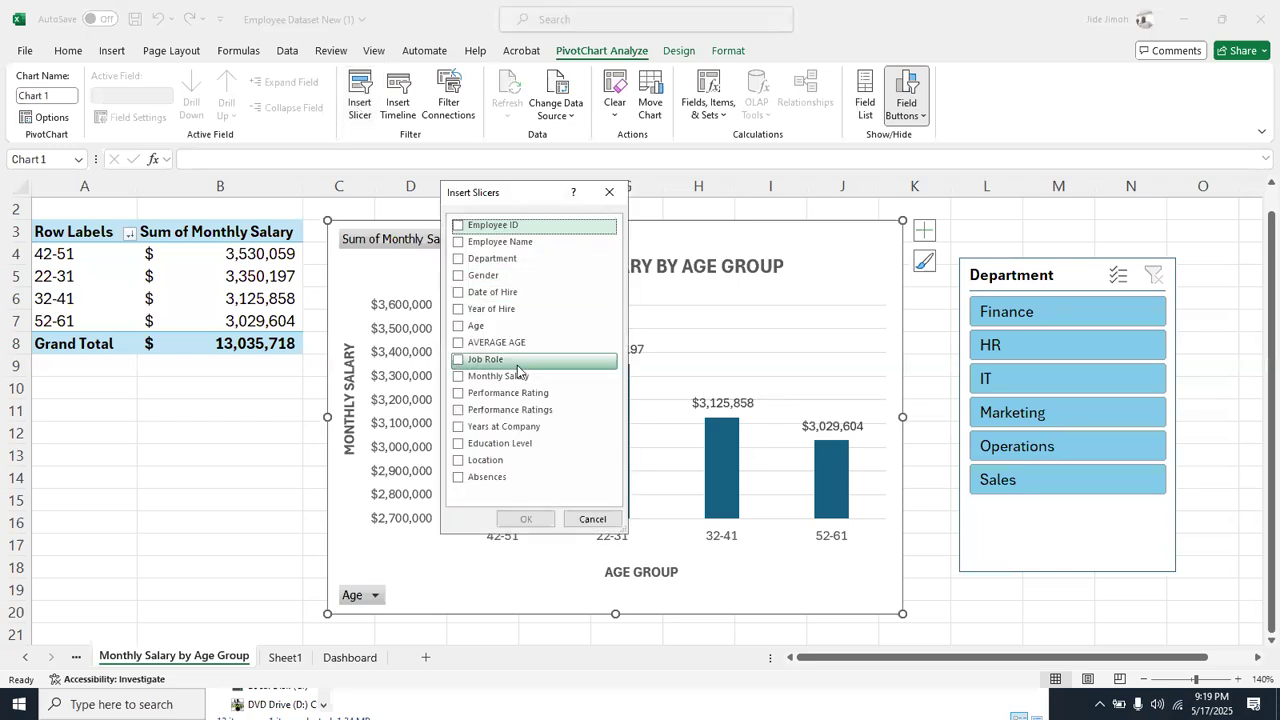
pyautogui.click(459, 446)
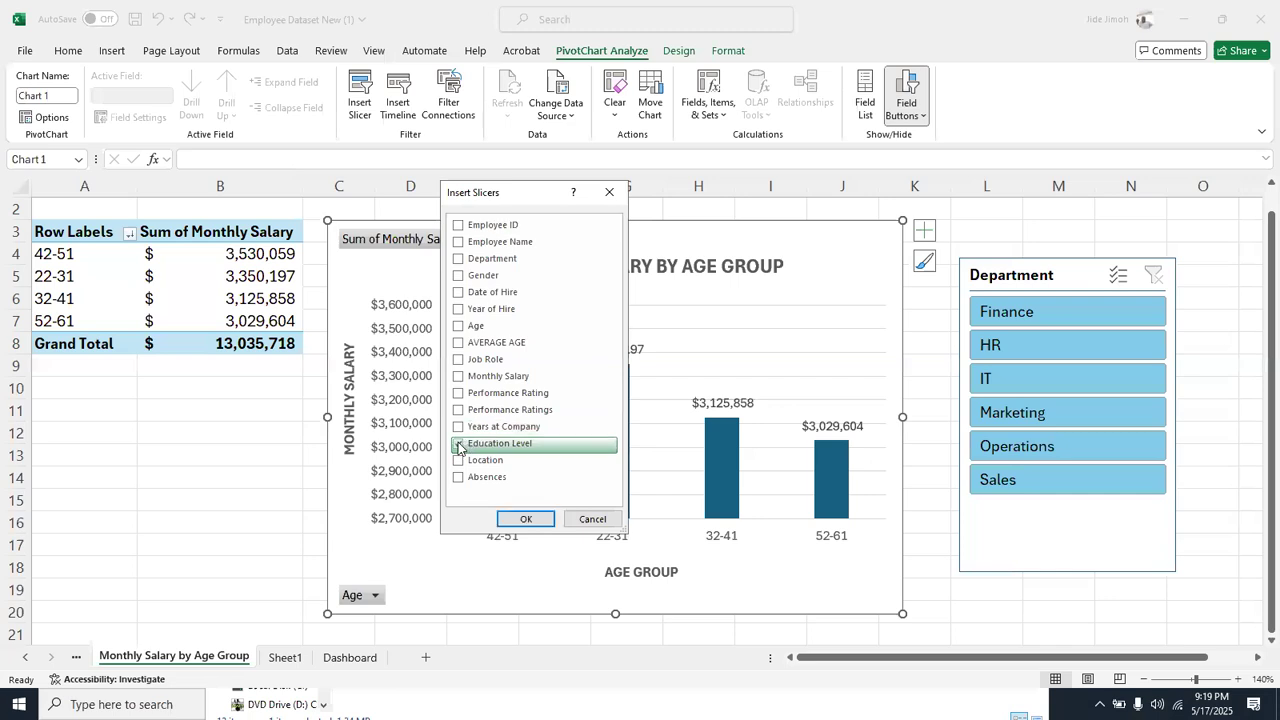
pyautogui.click(526, 520)
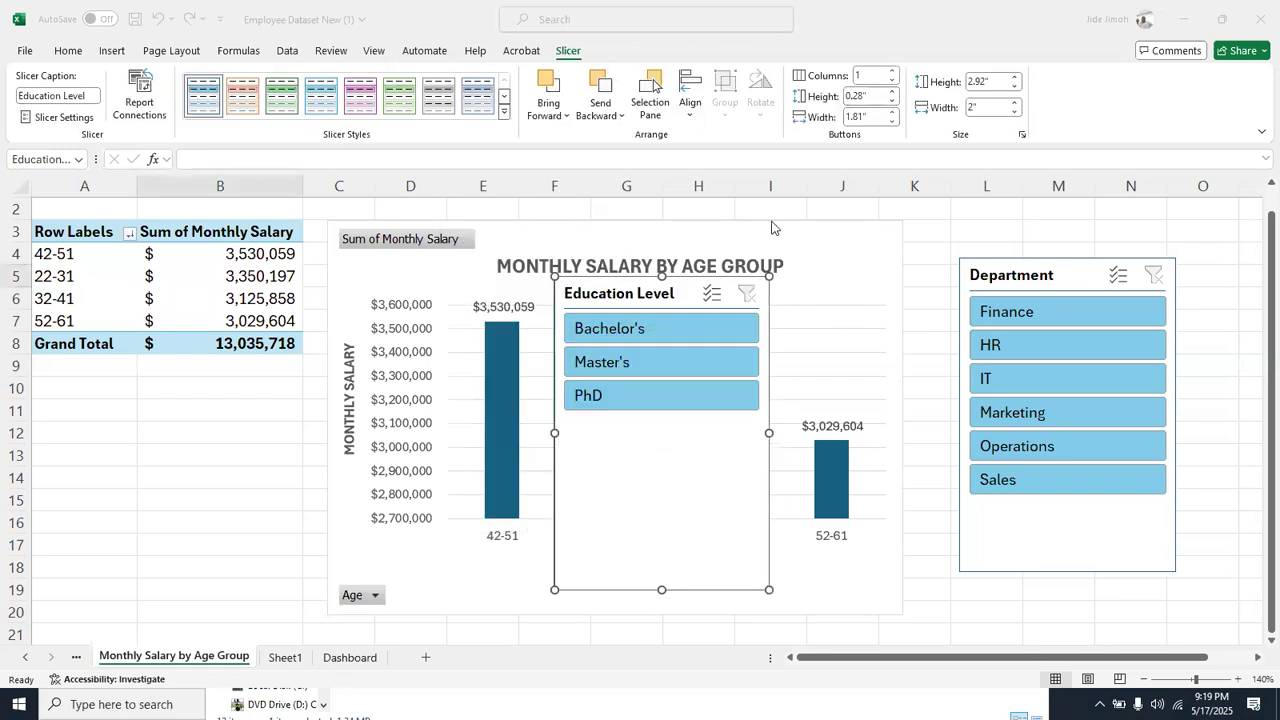
pyautogui.click(670, 287)
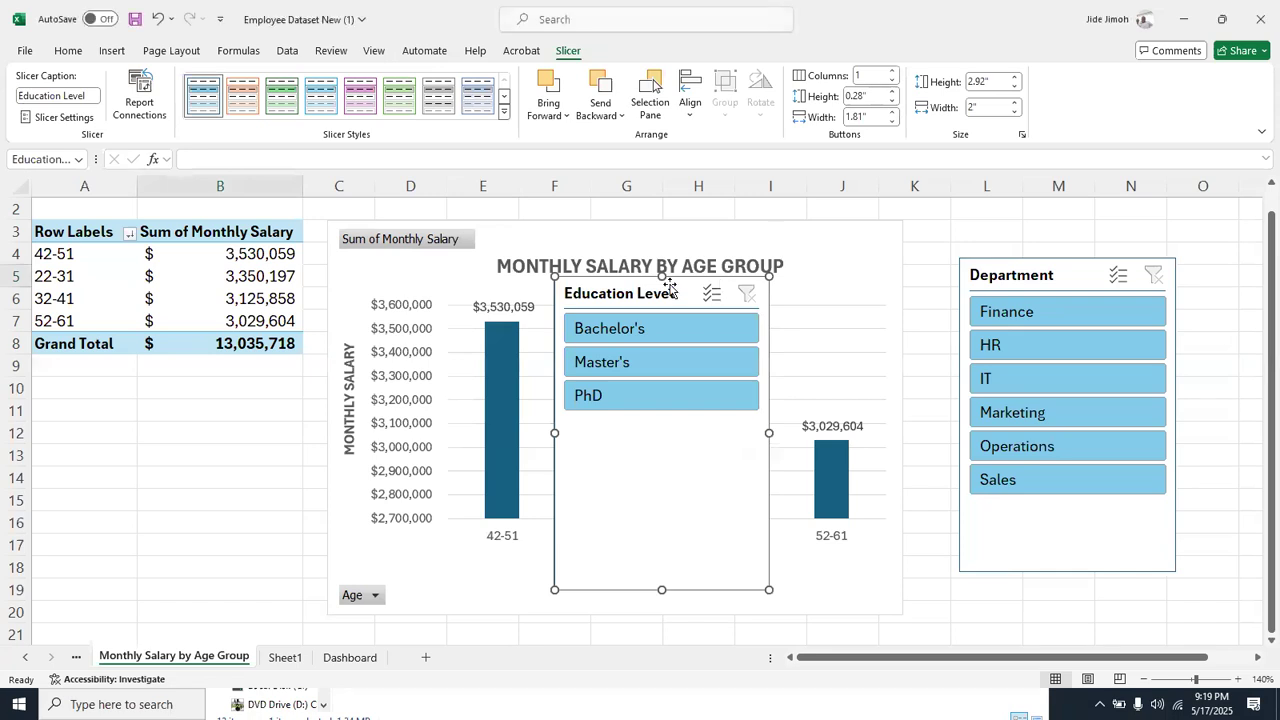
pyautogui.press('Delete')
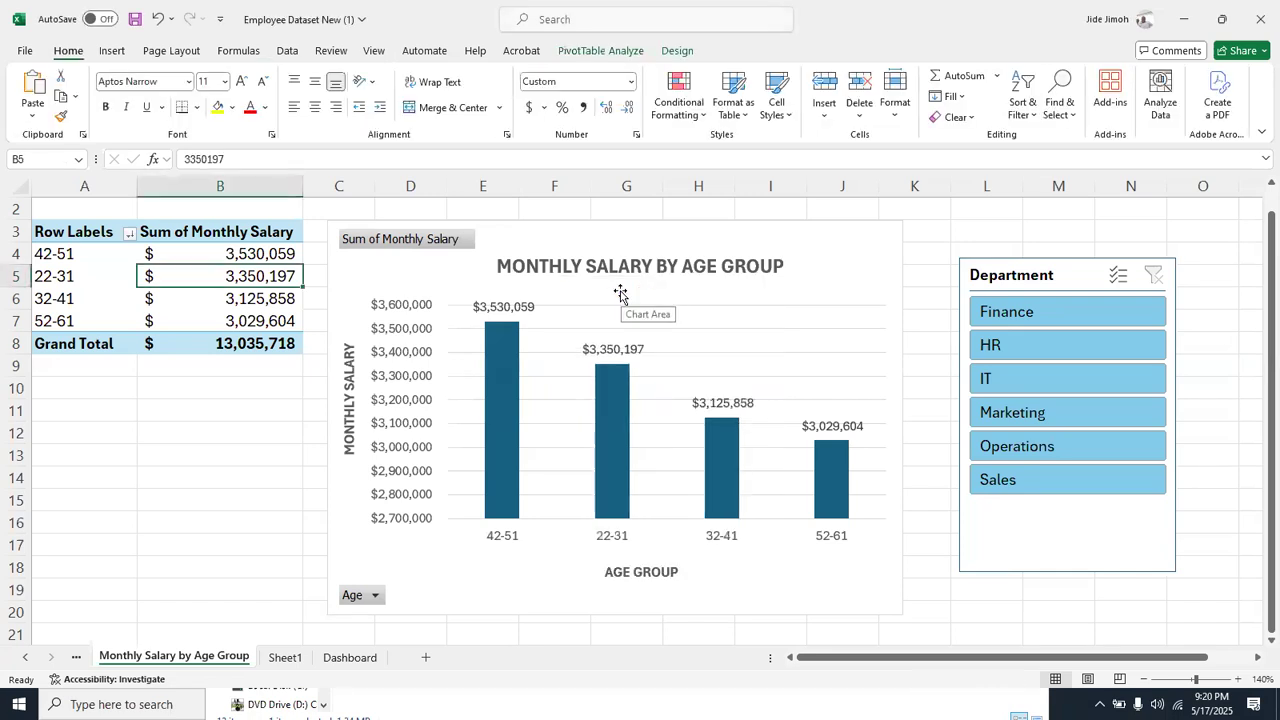
# Insert a Job Role slicer for the age group pivot table and place it over the chart's latter age groups
pyautogui.click(590, 51)
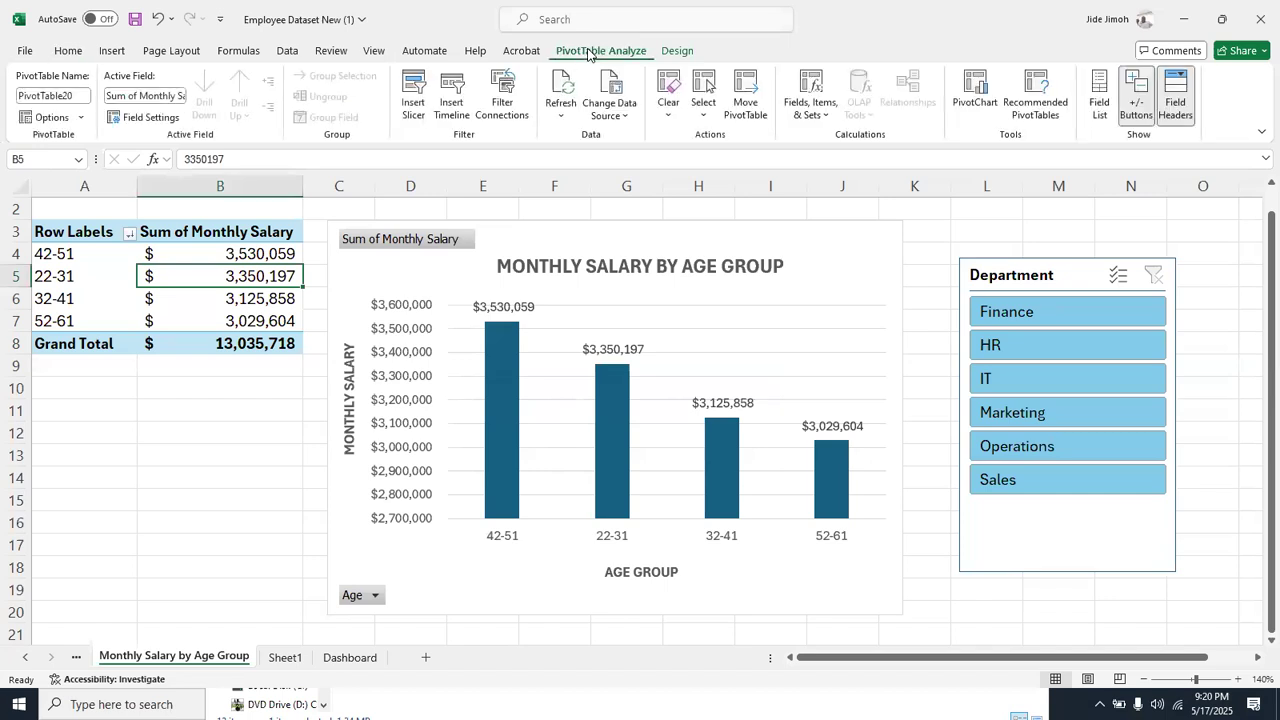
pyautogui.click(412, 103)
pyautogui.click(459, 362)
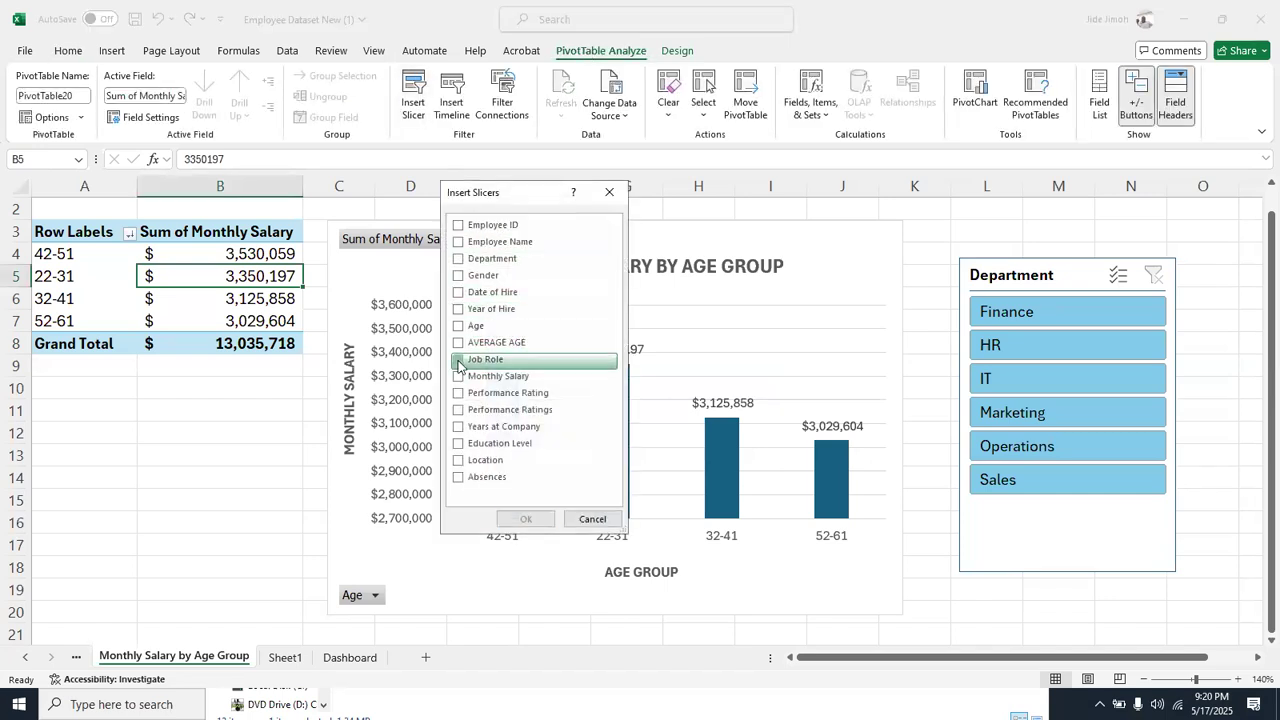
pyautogui.click(526, 519)
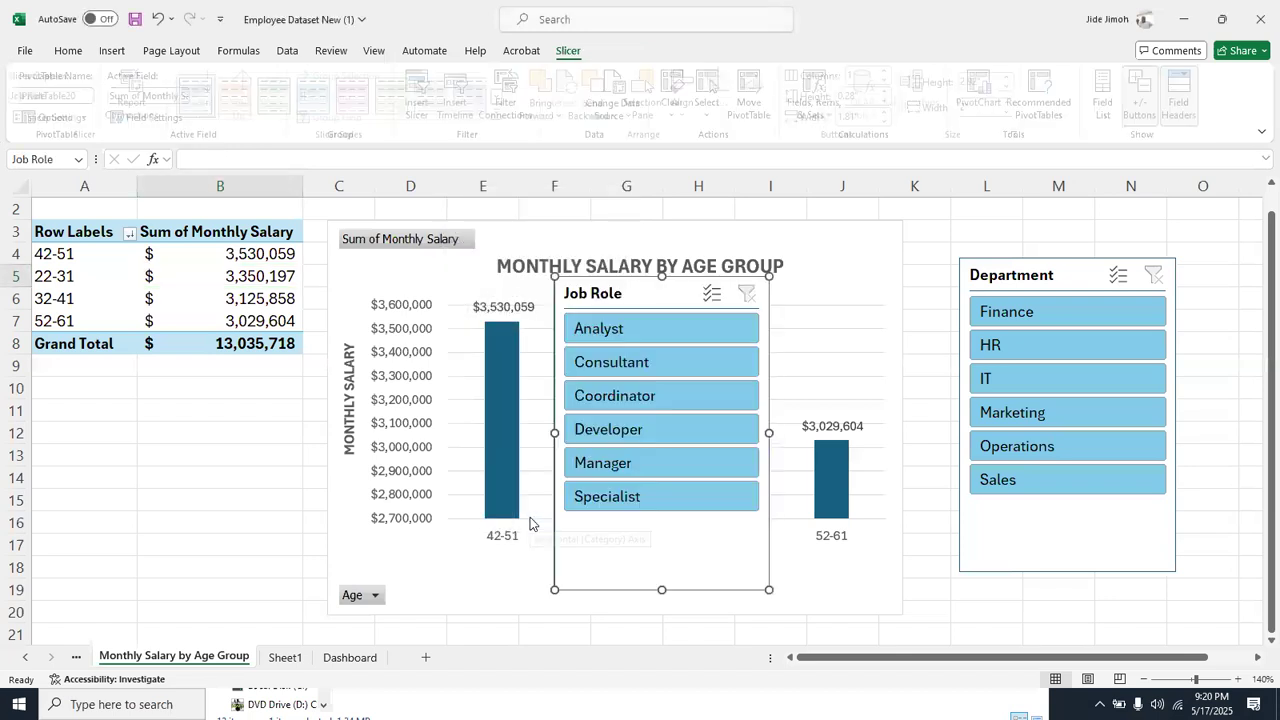
pyautogui.moveTo(668, 296); pyautogui.dragTo(801, 255)
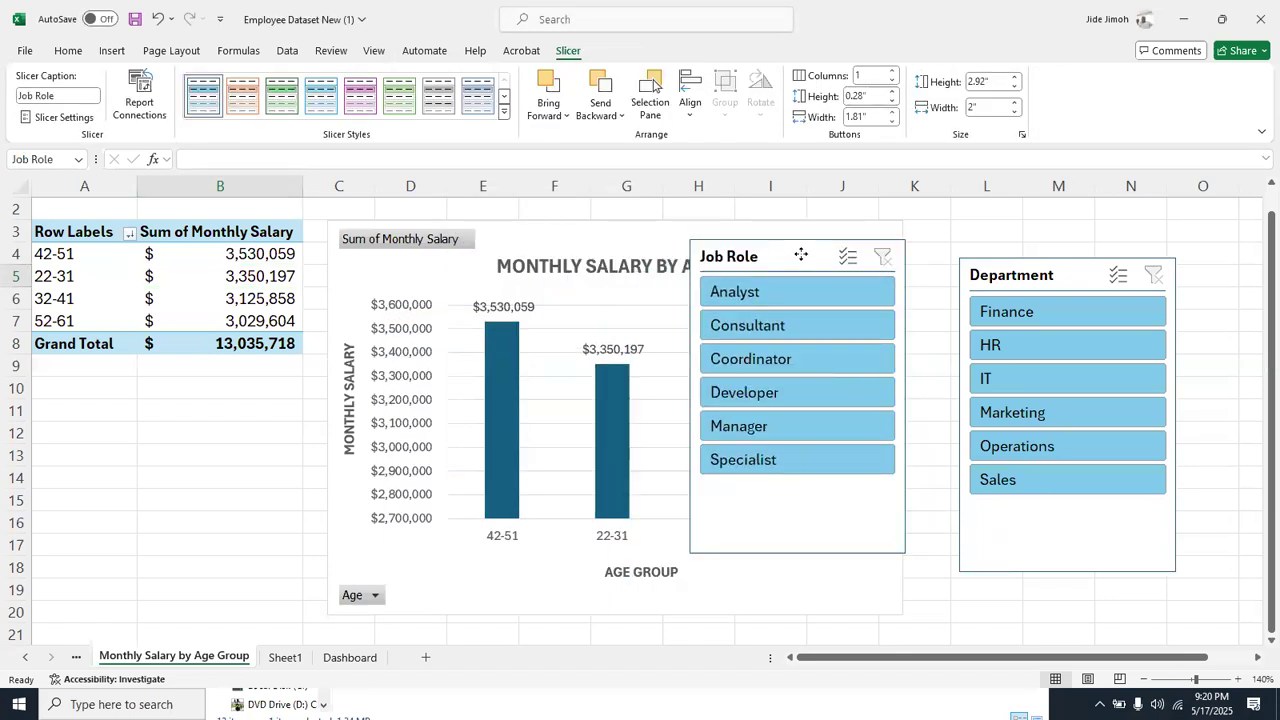
pyautogui.moveTo(801, 255); pyautogui.dragTo(779, 276)
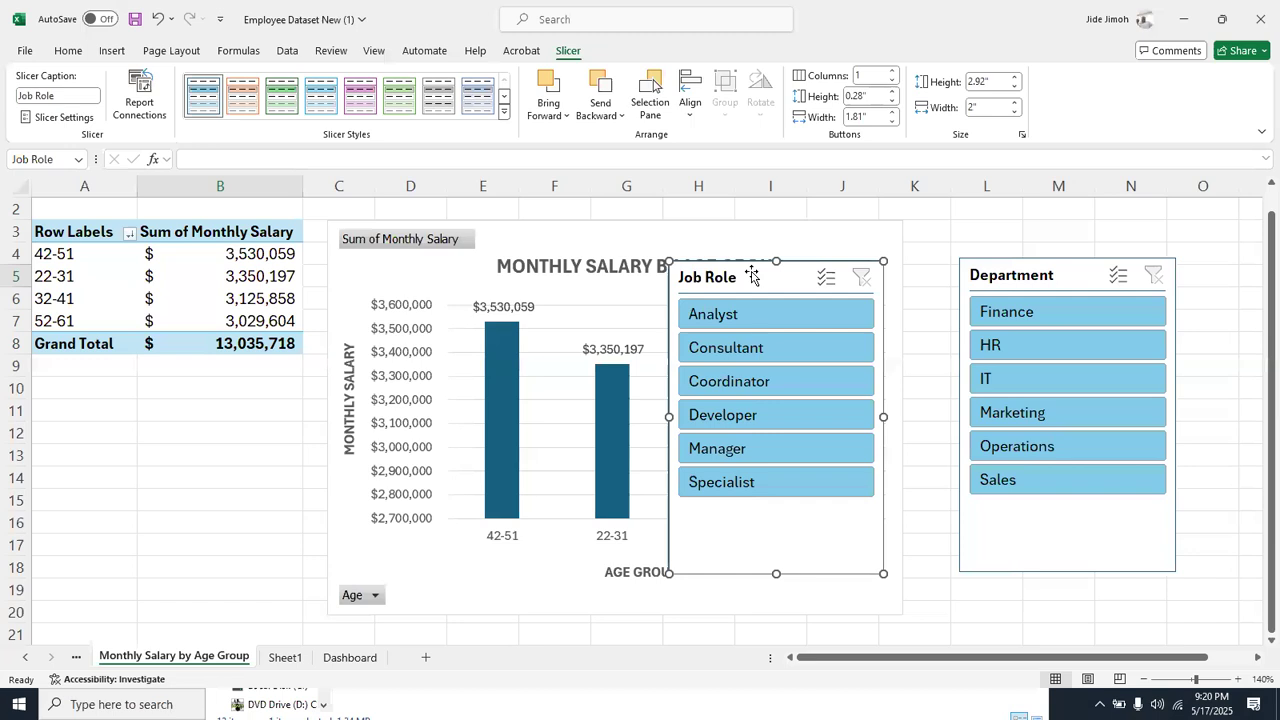
# Connect the Job Role slicer to all the listed pivot reports, from Absentees by Department through TOP 5 SALARY EARNERS
pyautogui.rightClick(752, 275)
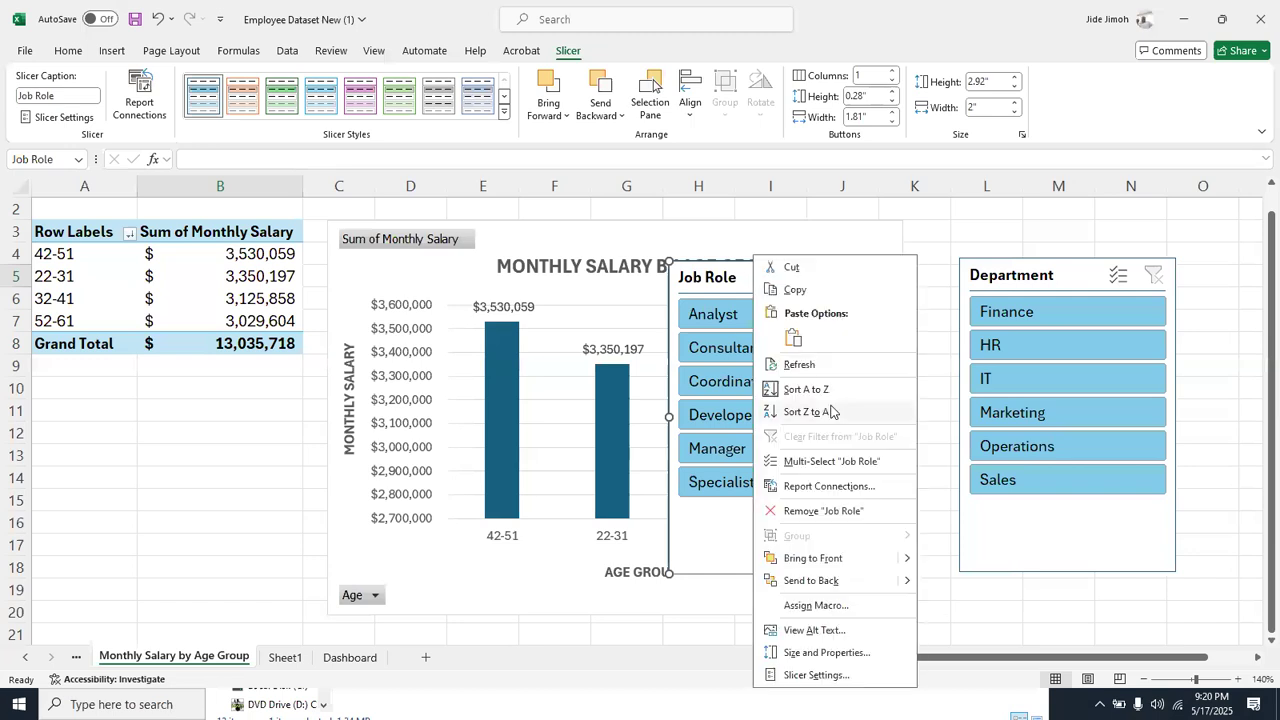
pyautogui.click(845, 487)
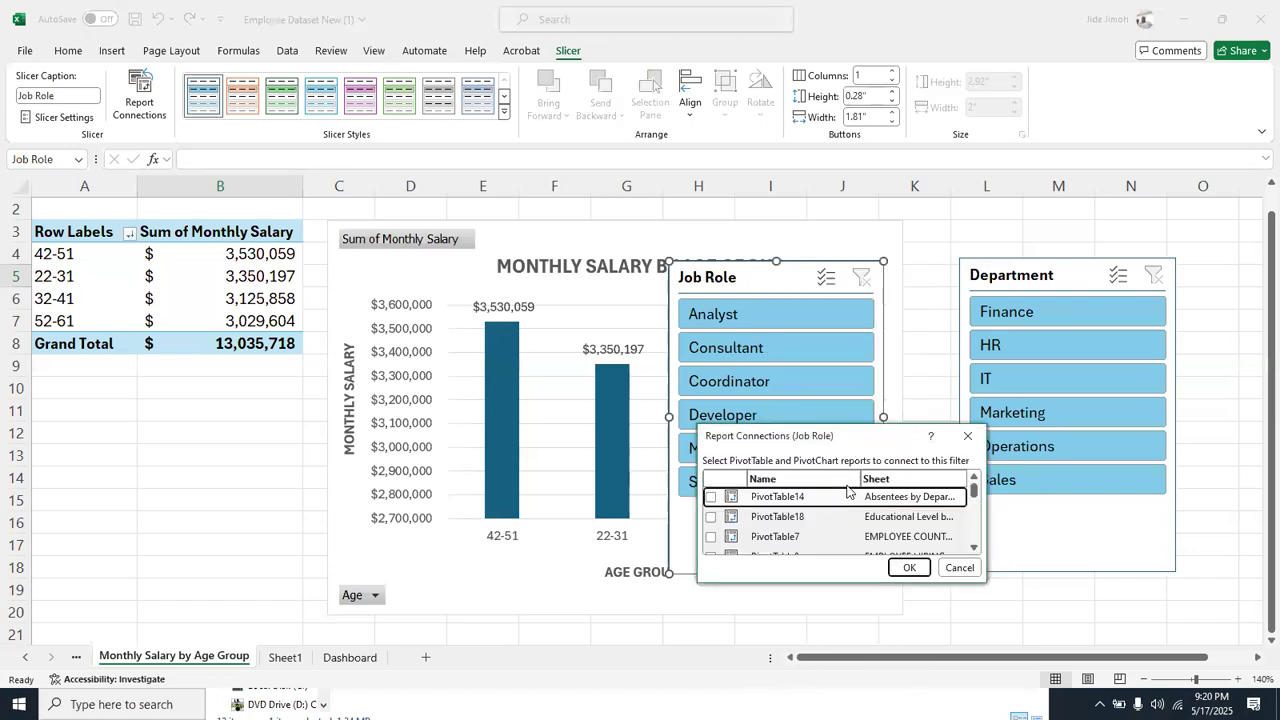
pyautogui.moveTo(840, 447); pyautogui.dragTo(445, 132)
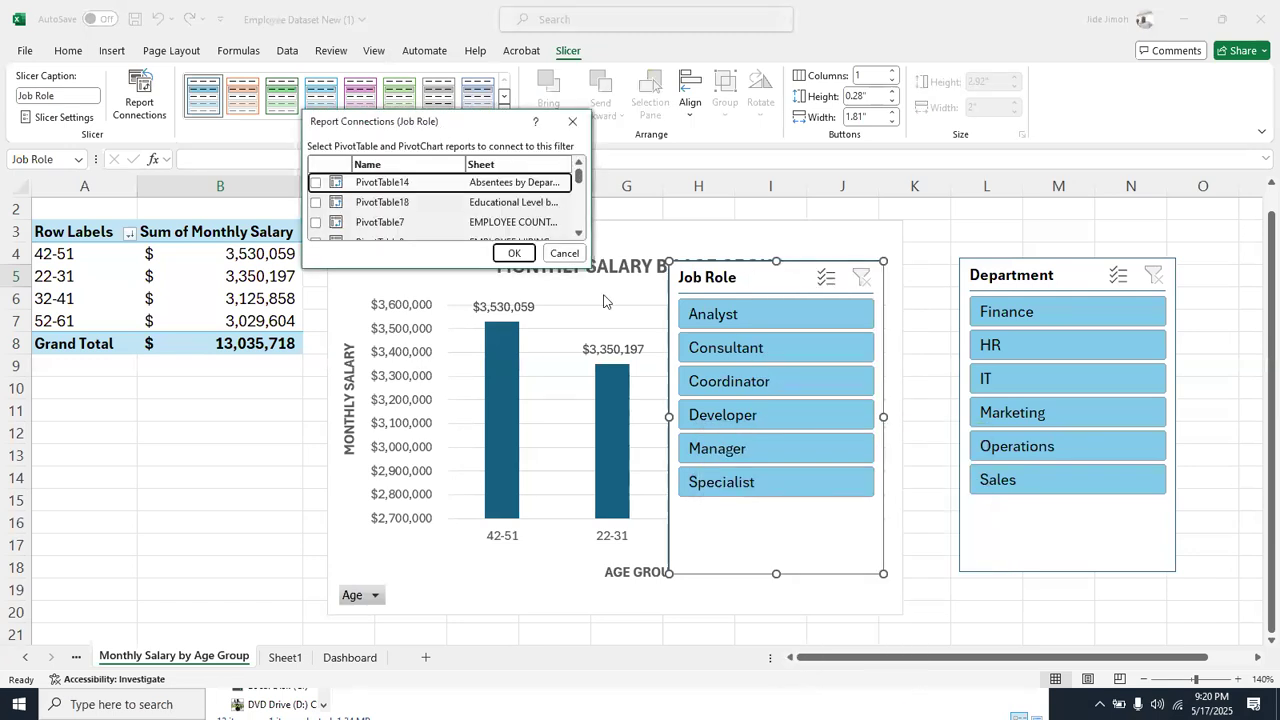
pyautogui.moveTo(589, 259); pyautogui.dragTo(884, 561)
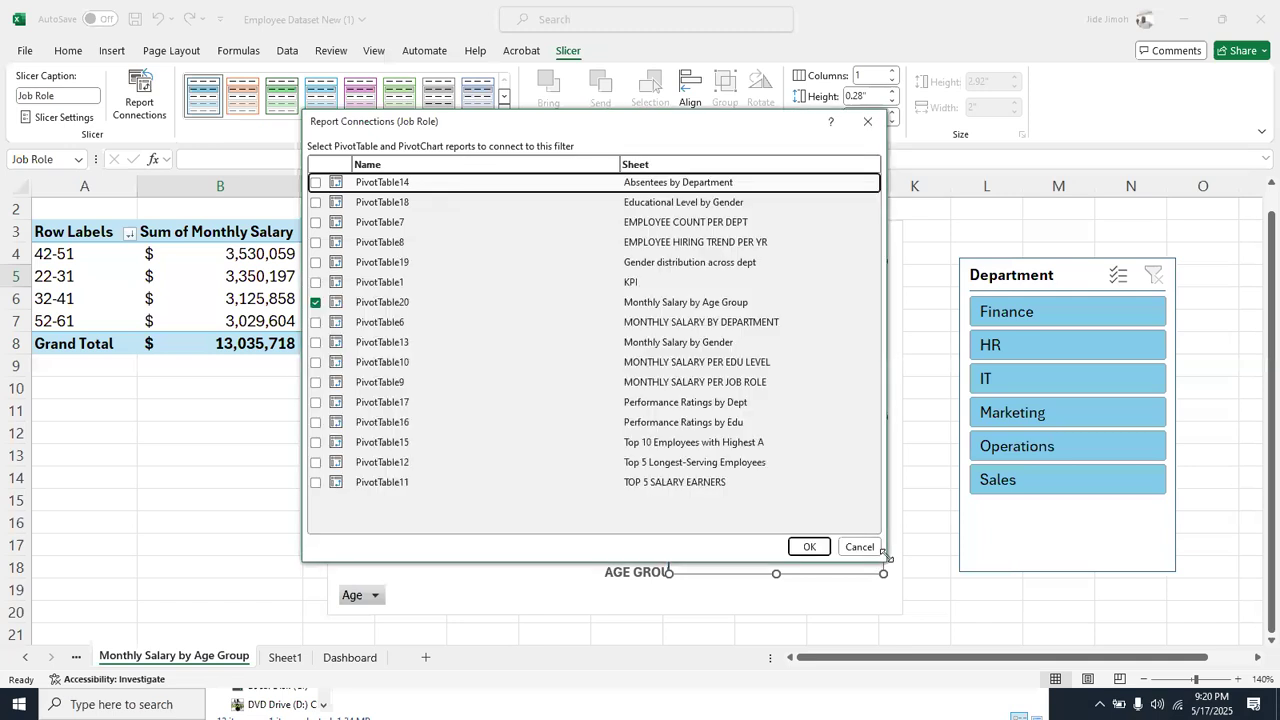
pyautogui.click(316, 182)
pyautogui.click(316, 202)
pyautogui.click(316, 222)
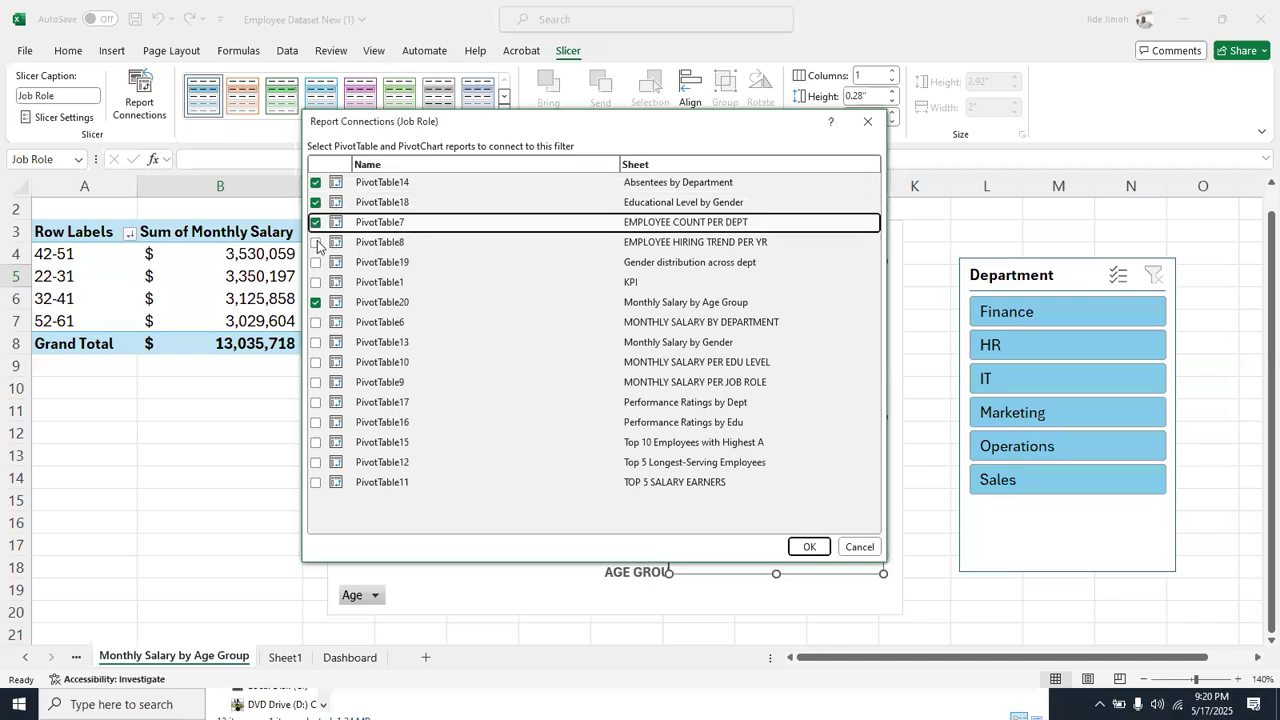
pyautogui.click(316, 242)
pyautogui.click(316, 262)
pyautogui.click(316, 282)
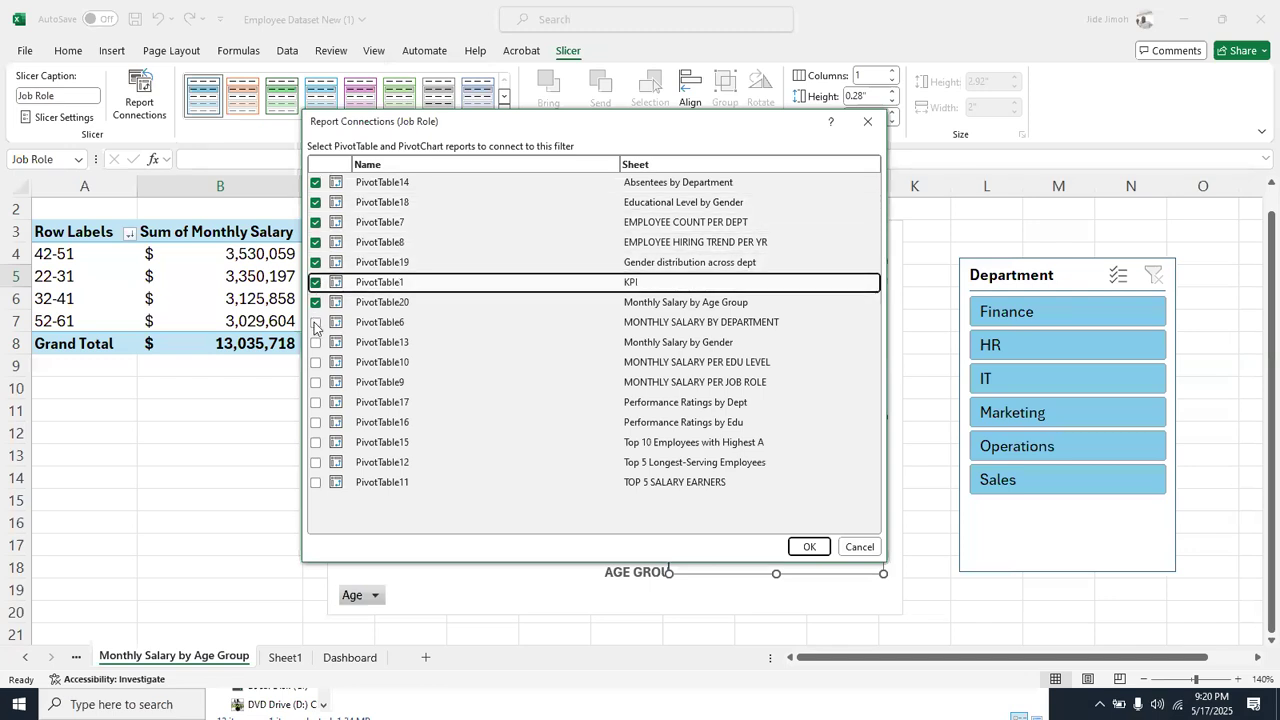
pyautogui.click(316, 342)
pyautogui.click(316, 322)
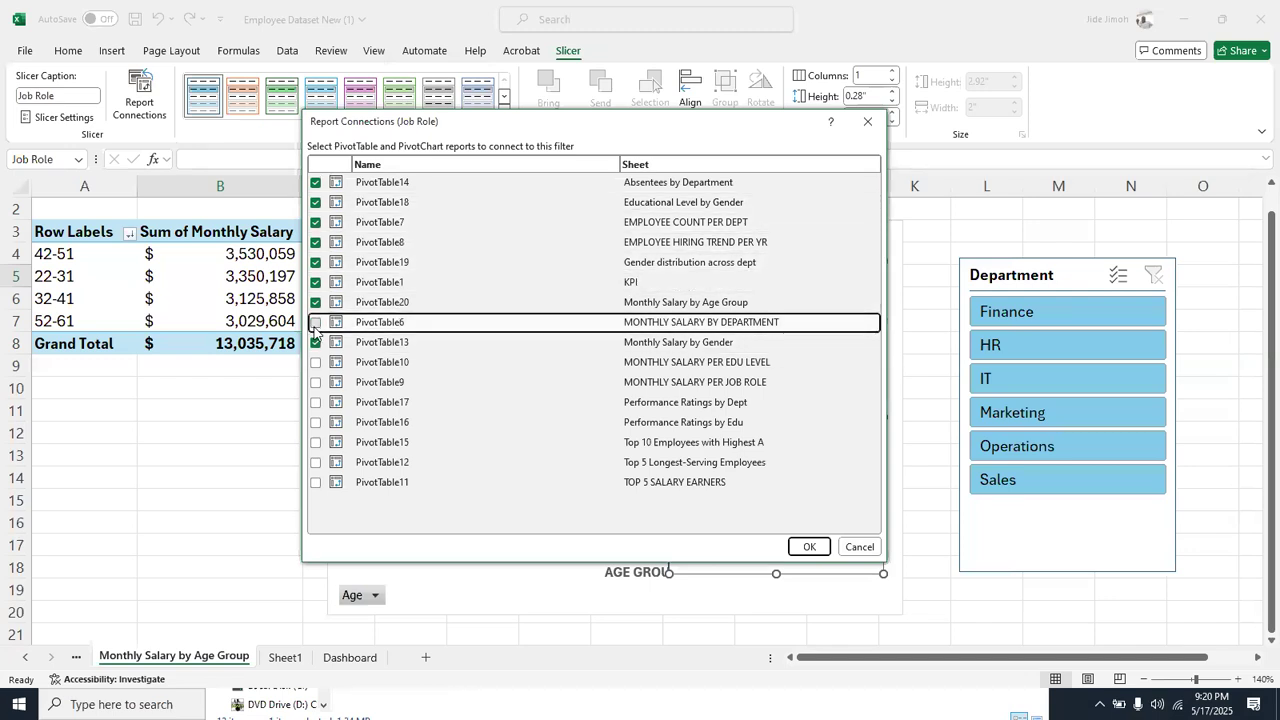
pyautogui.click(316, 362)
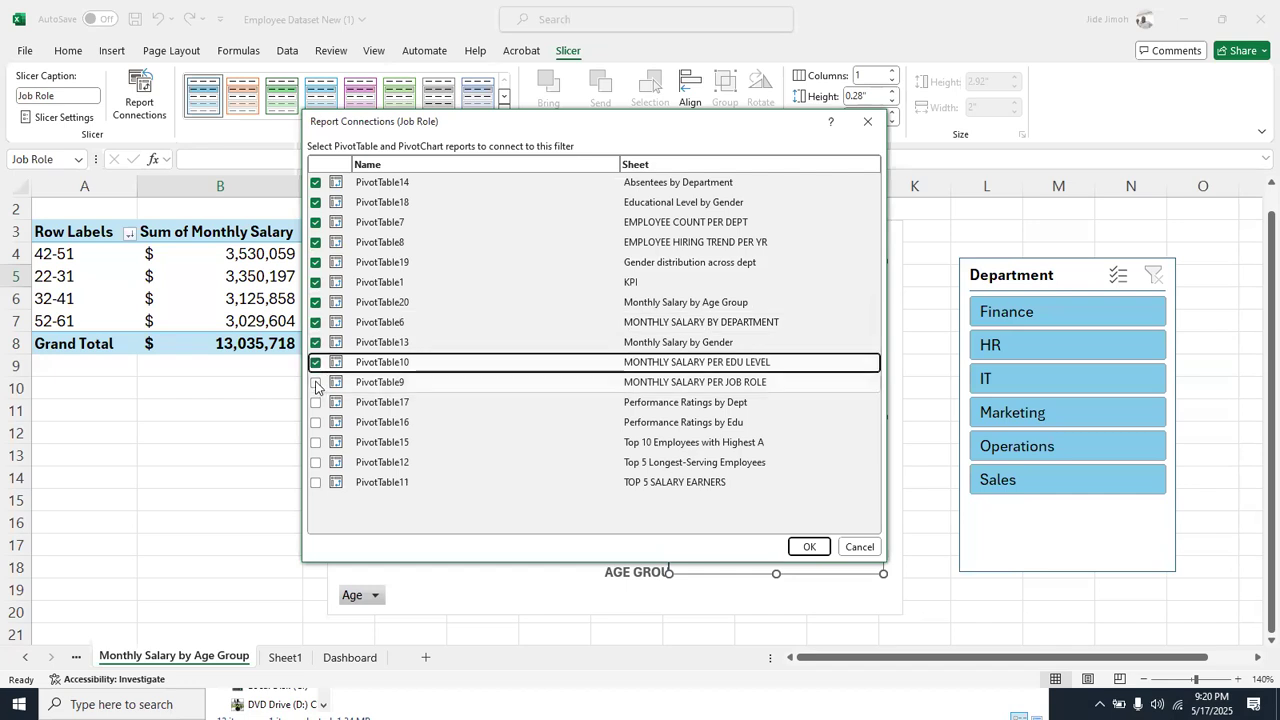
pyautogui.click(316, 383)
pyautogui.click(316, 402)
pyautogui.click(316, 422)
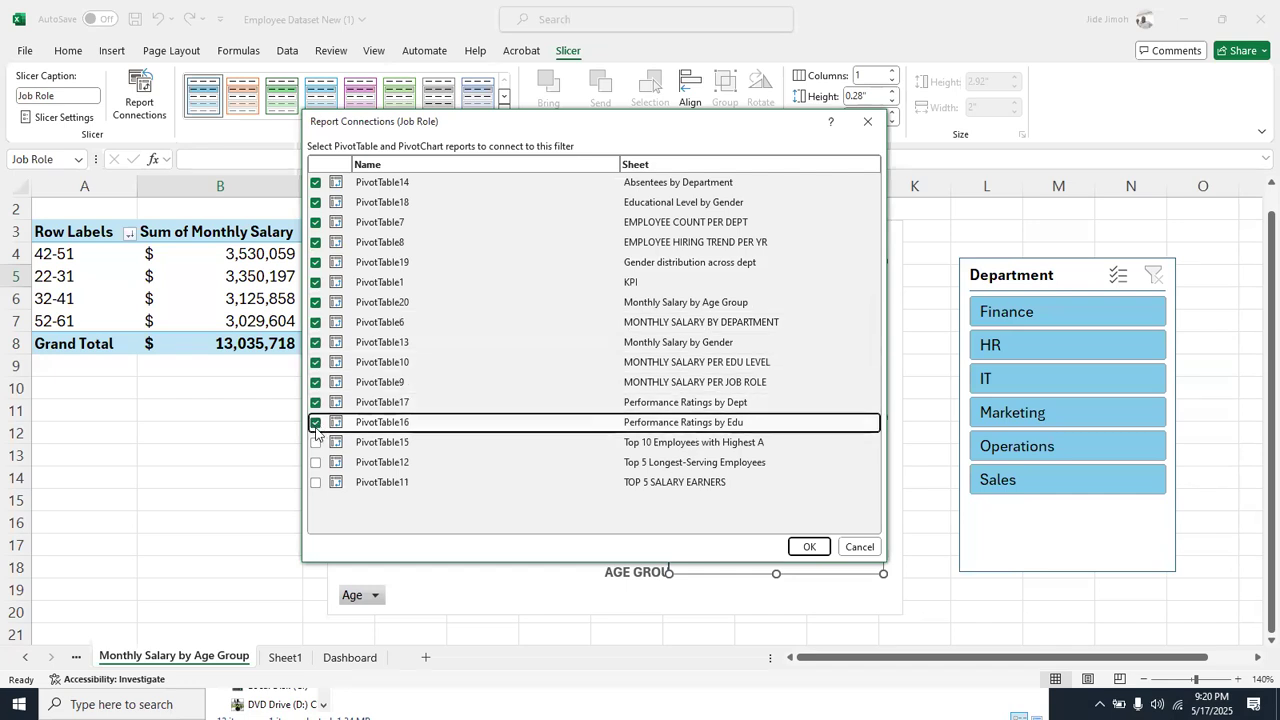
pyautogui.click(316, 442)
pyautogui.click(316, 462)
pyautogui.click(316, 482)
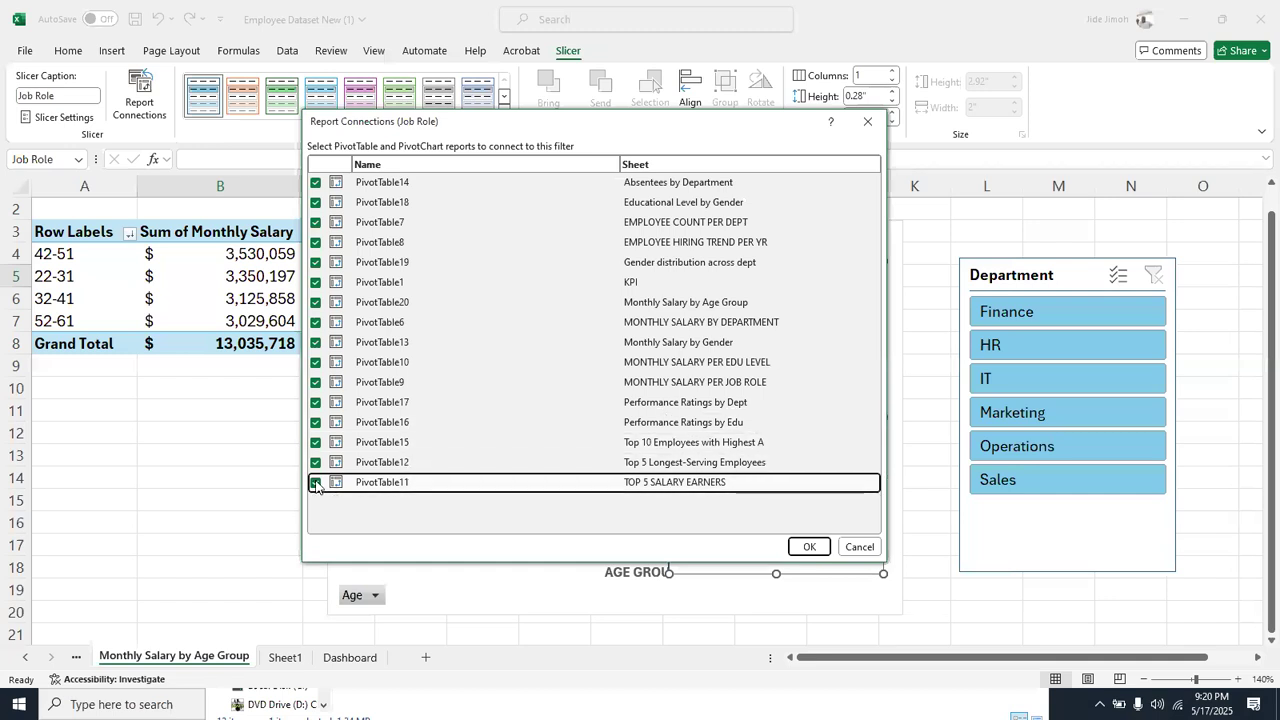
pyautogui.click(808, 547)
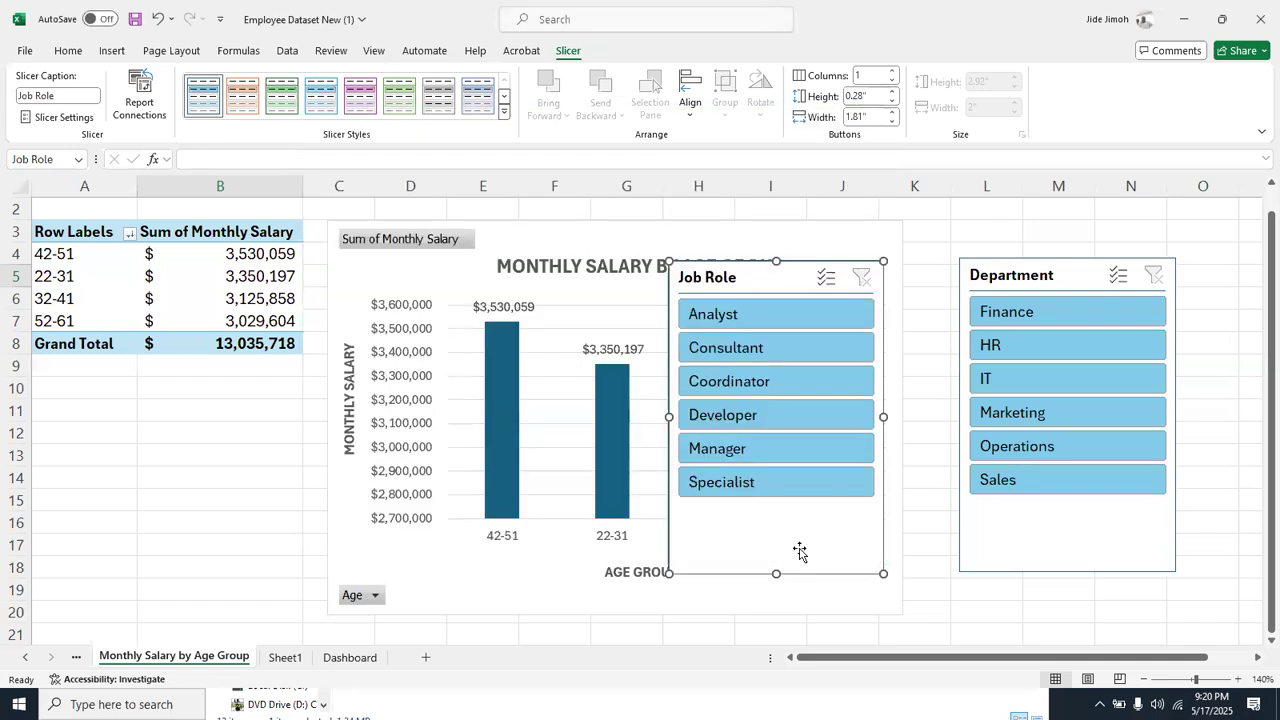
# Filter the age group report to HR and Consultant with the two slicers, clear both filters, and remove the Job Role slicer
pyautogui.moveTo(751, 279); pyautogui.dragTo(178, 262)
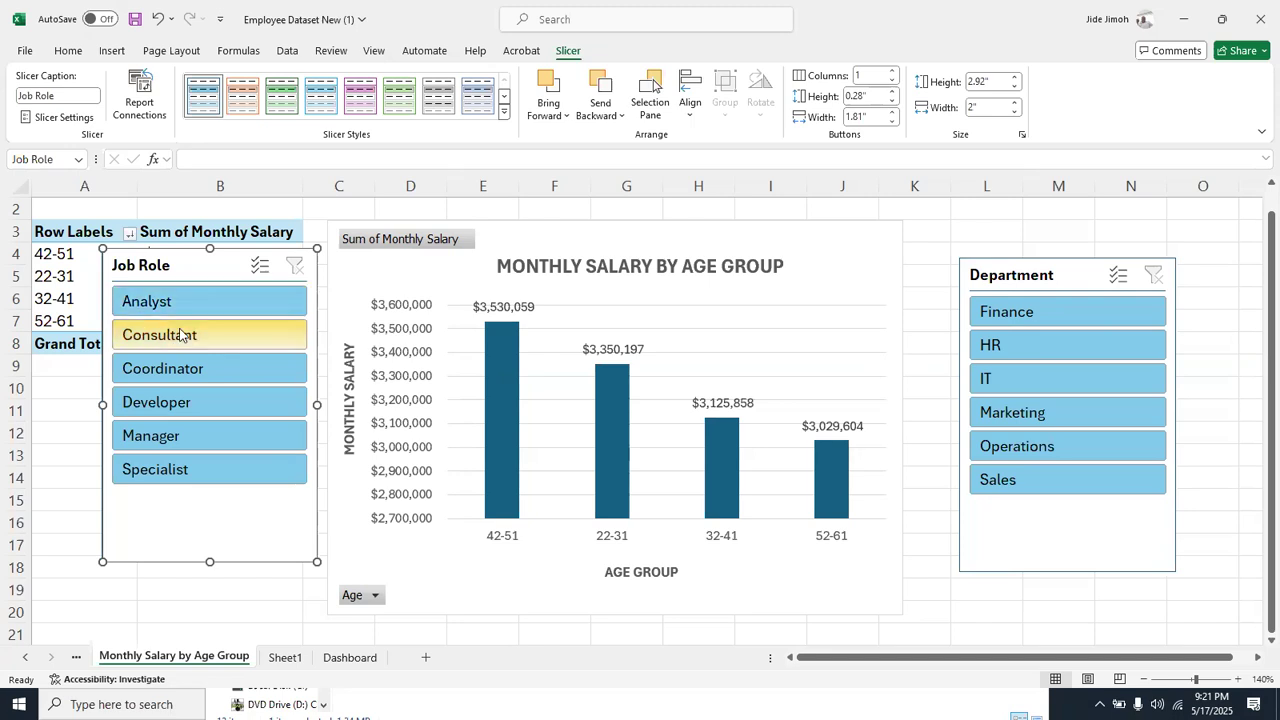
pyautogui.click(1038, 344)
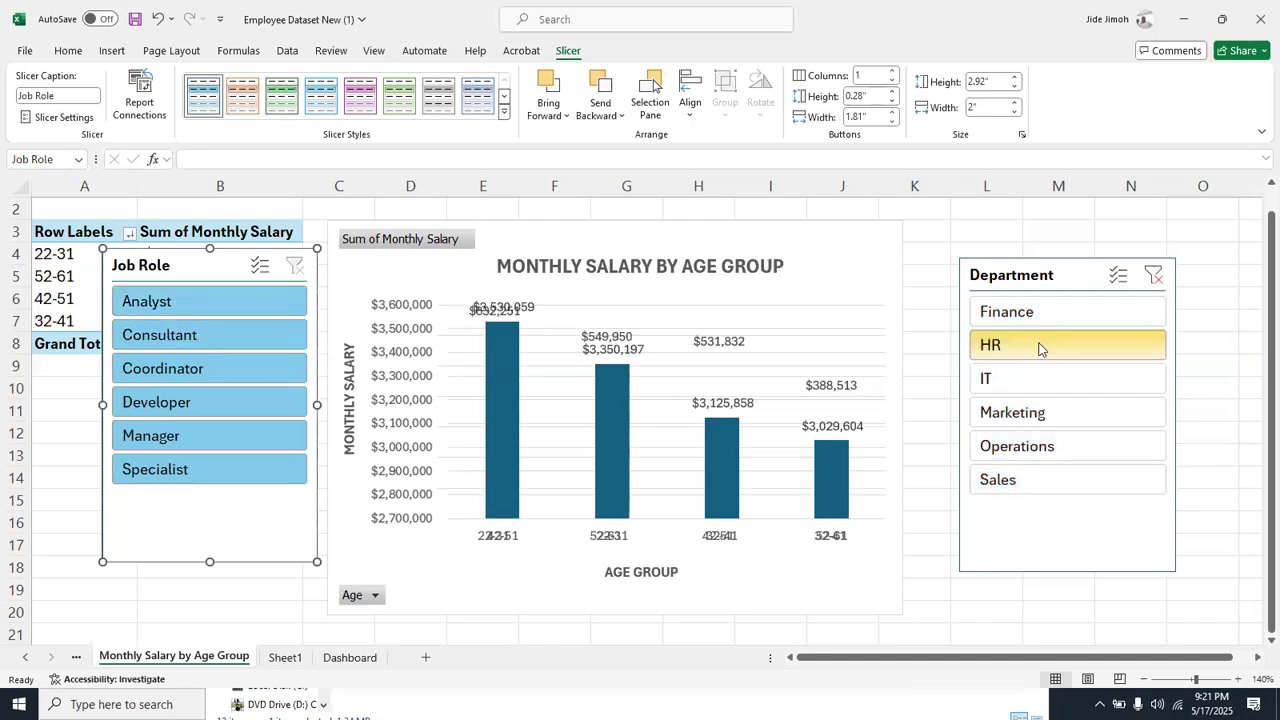
pyautogui.click(229, 341)
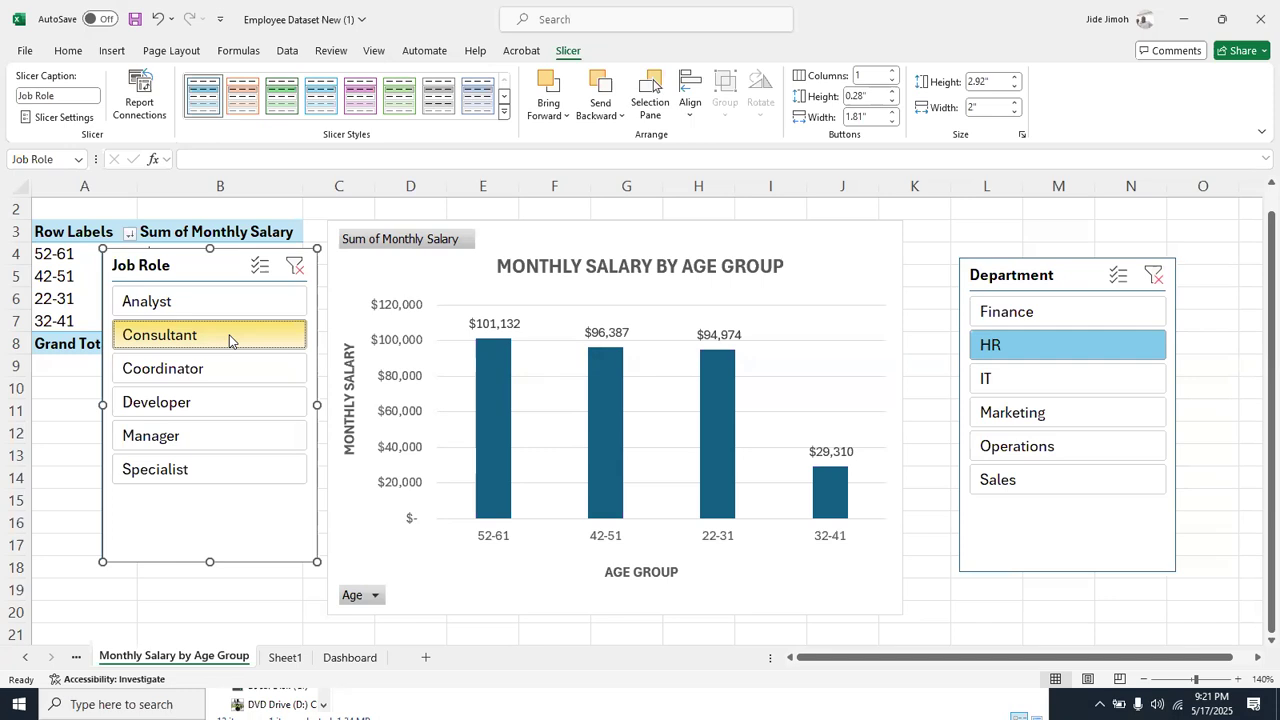
pyautogui.click(229, 339)
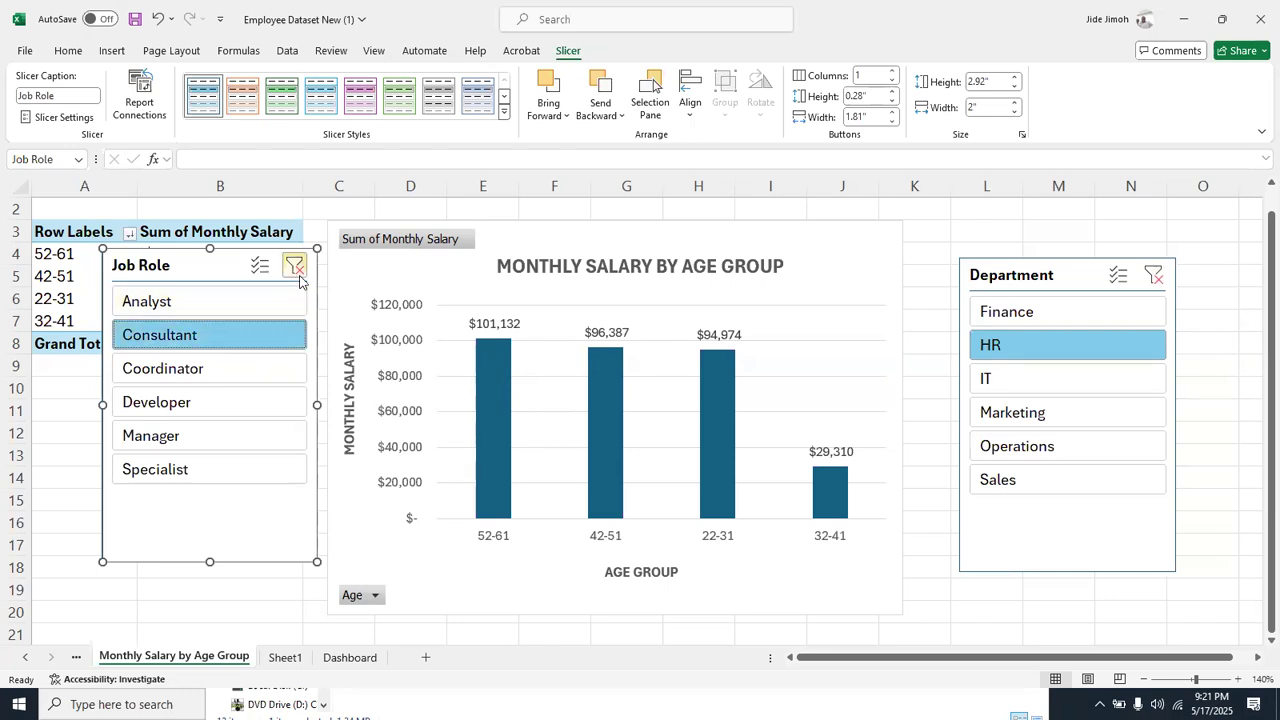
pyautogui.click(295, 266)
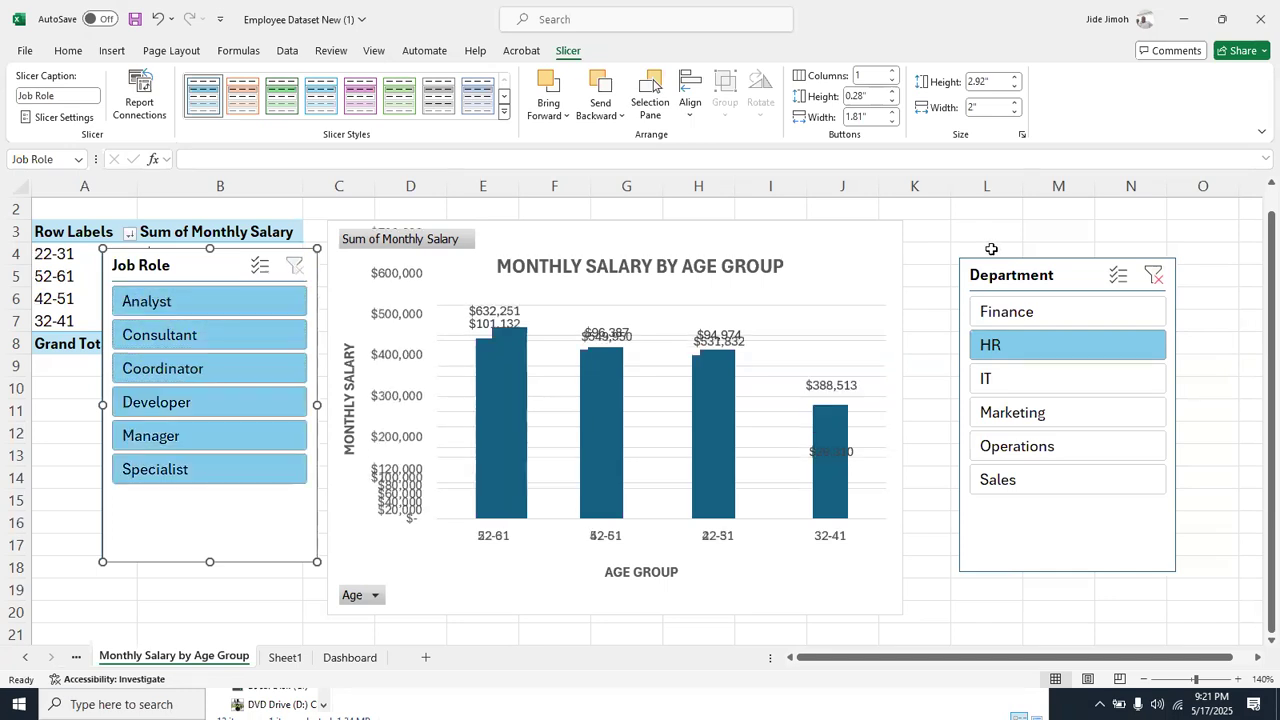
pyautogui.click(1155, 276)
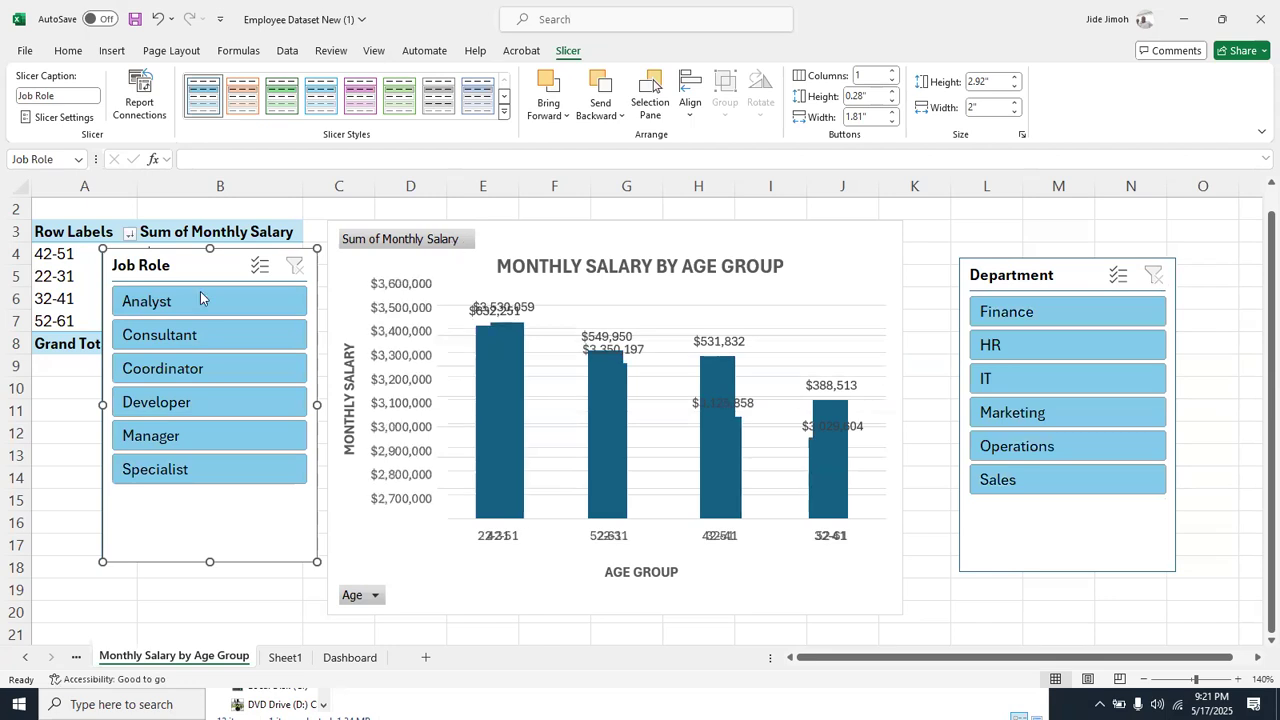
pyautogui.hotkey('ctrl', 'x')
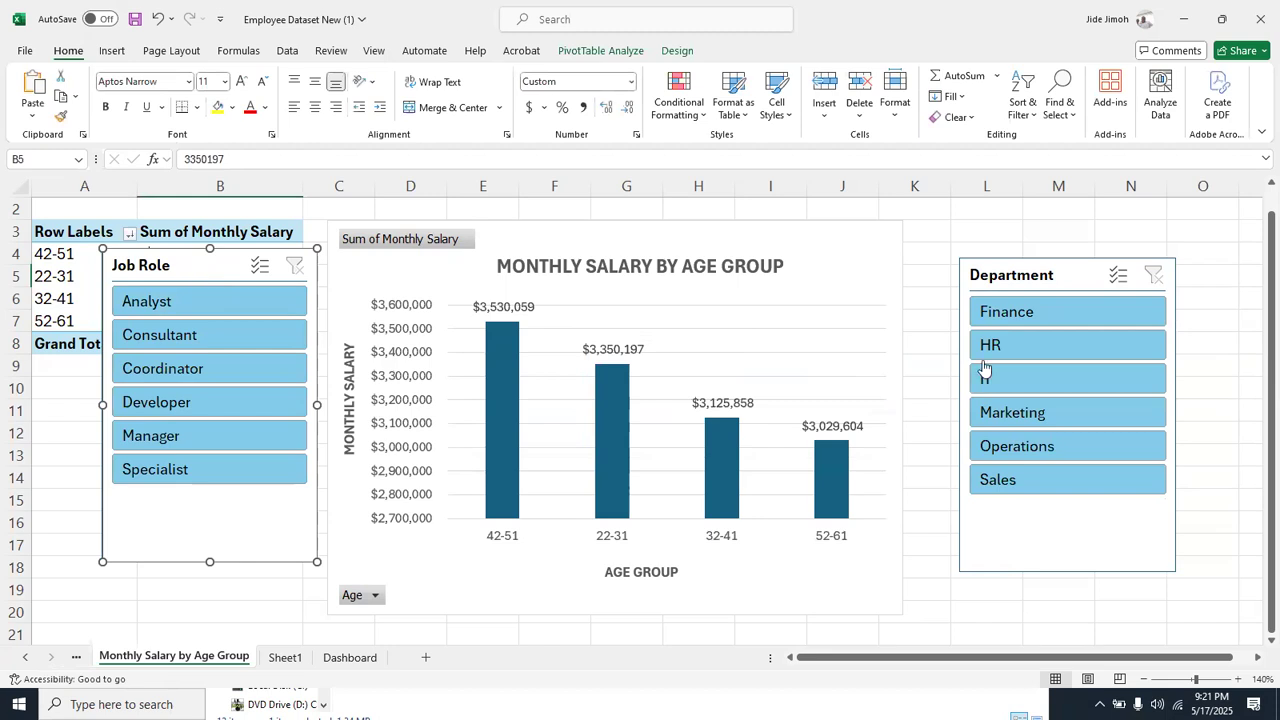
# Bring the Department slicer onto the Dashboard sheet at the right end of the title banner, shortened to about 2.33 inches high
pyautogui.click(1053, 277)
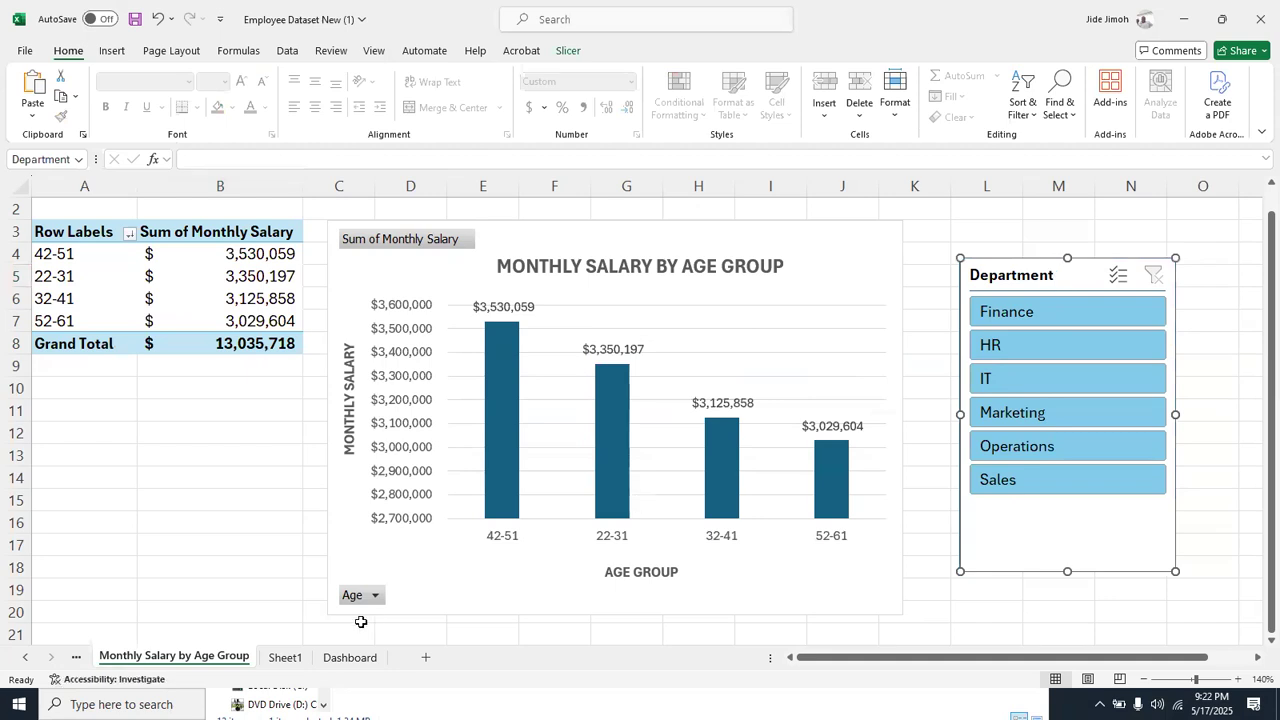
pyautogui.click(350, 657)
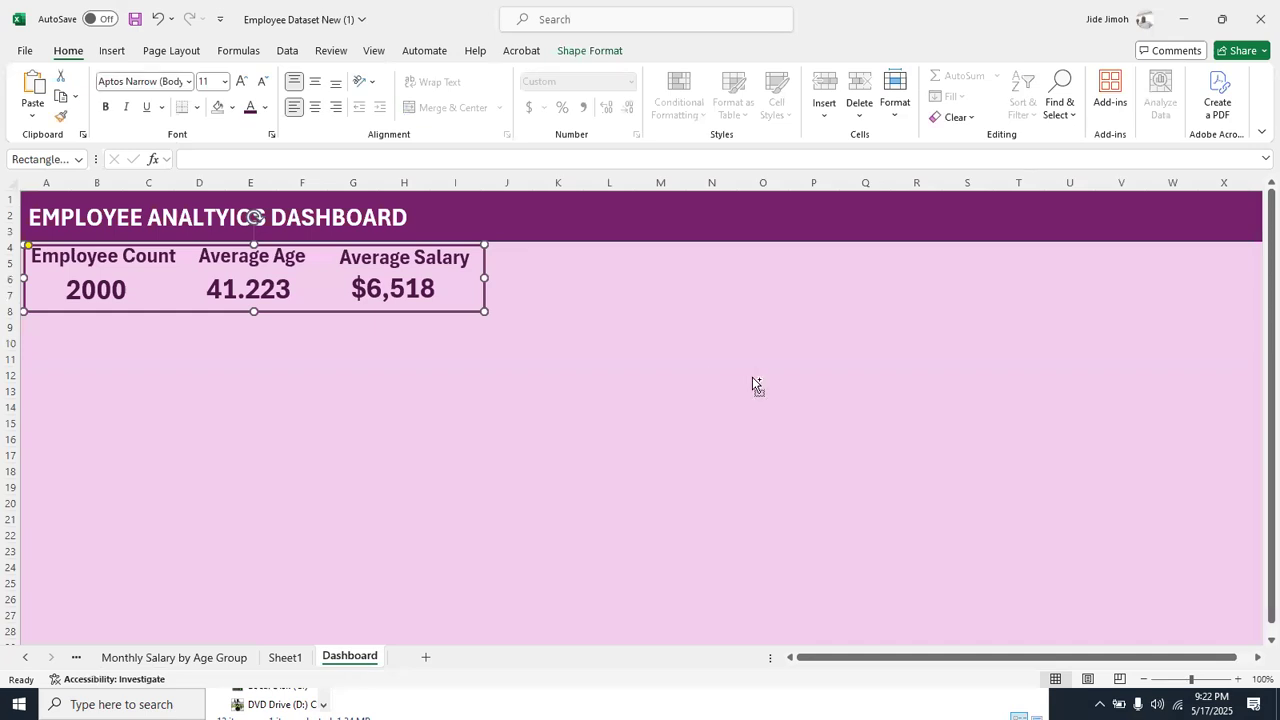
pyautogui.hotkey('ctrl', 'v')
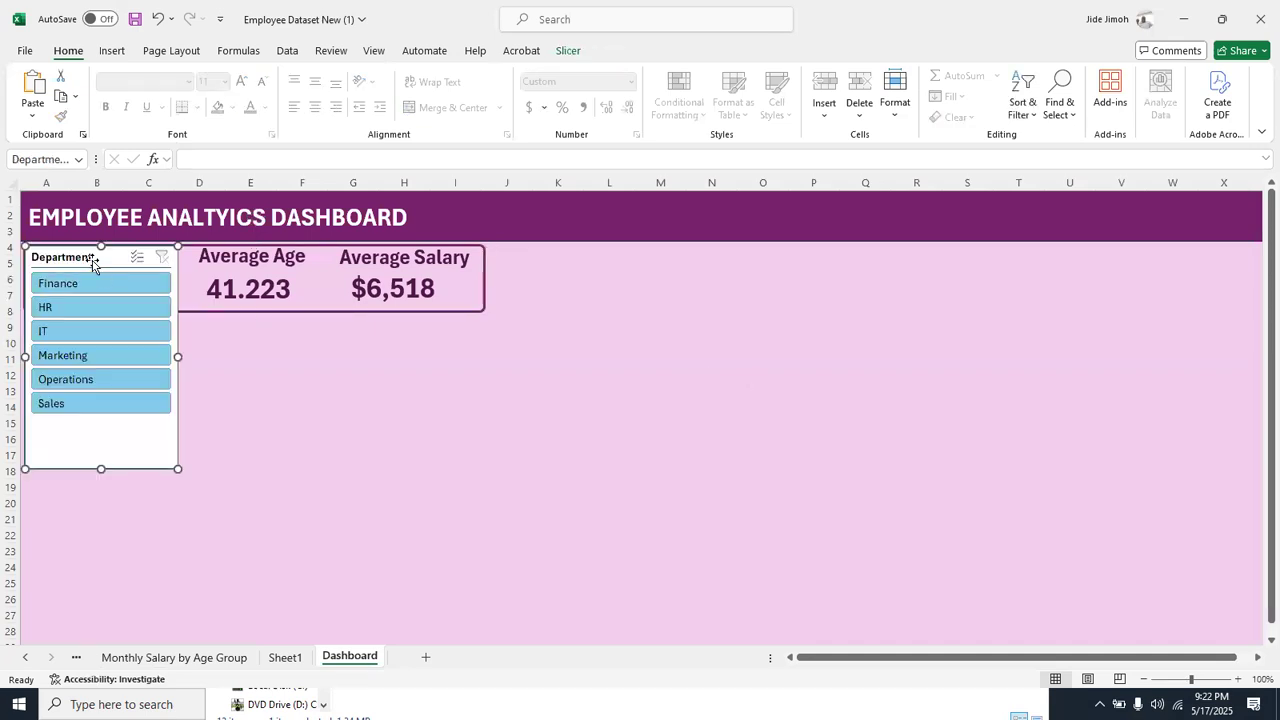
pyautogui.moveTo(583, 329); pyautogui.dragTo(678, 357)
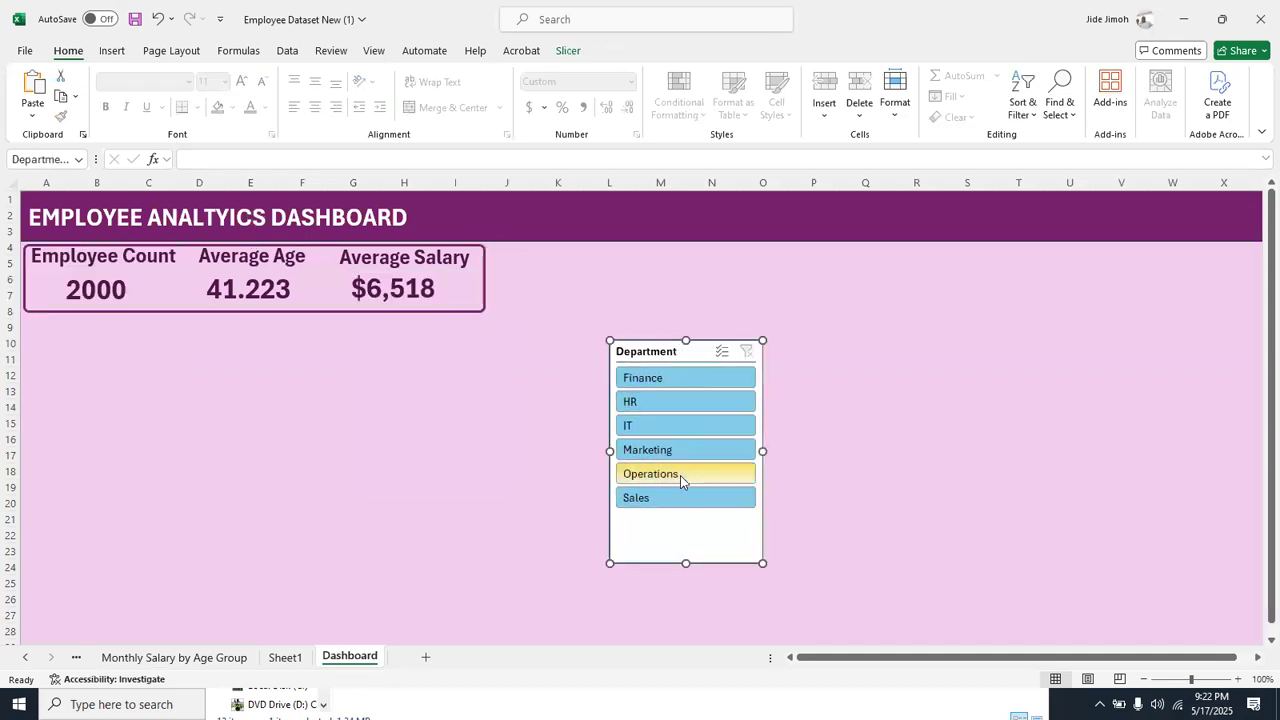
pyautogui.moveTo(686, 562); pyautogui.dragTo(686, 518)
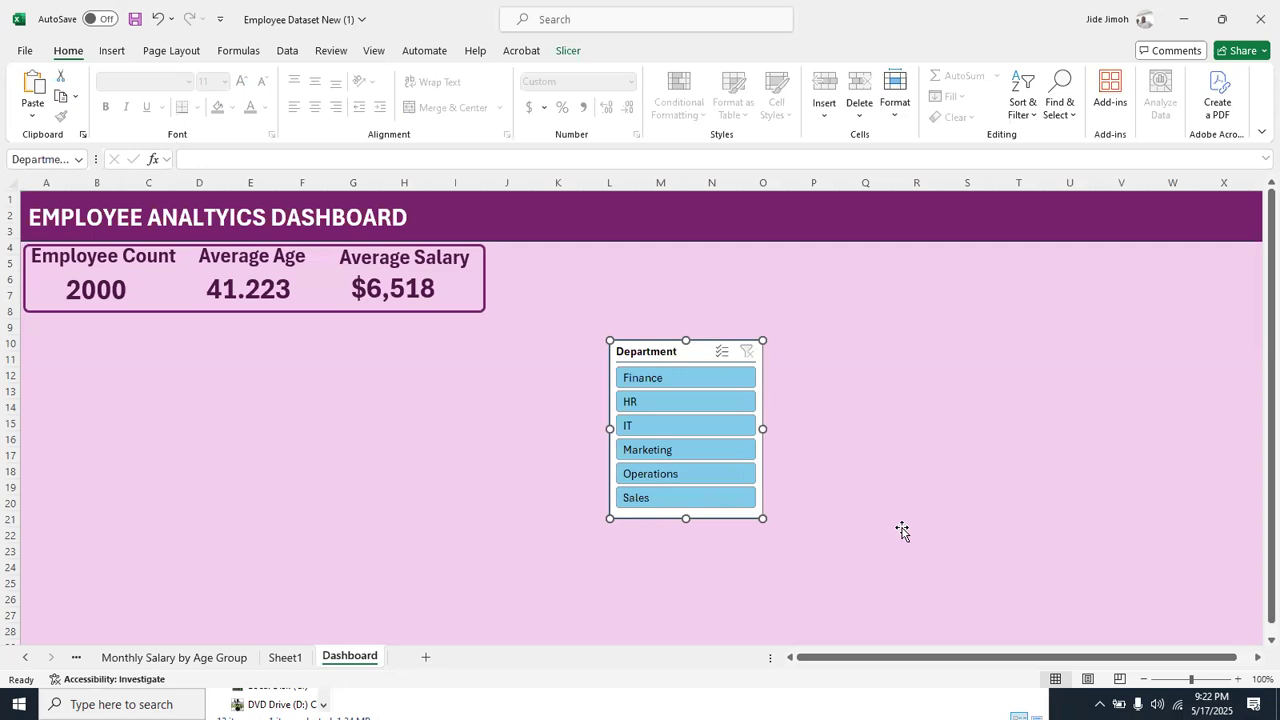
pyautogui.moveTo(655, 357); pyautogui.dragTo(1155, 204)
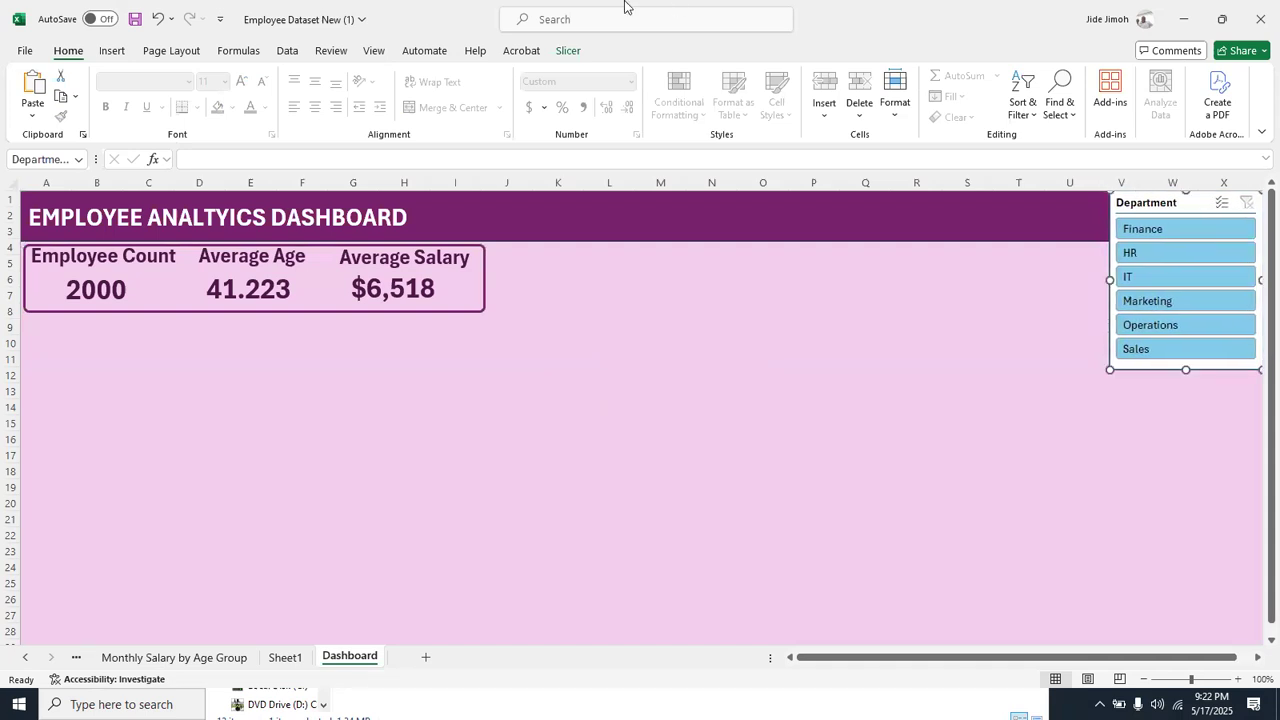
# Arrange the Department slicer's buttons in 6 columns
pyautogui.click(568, 51)
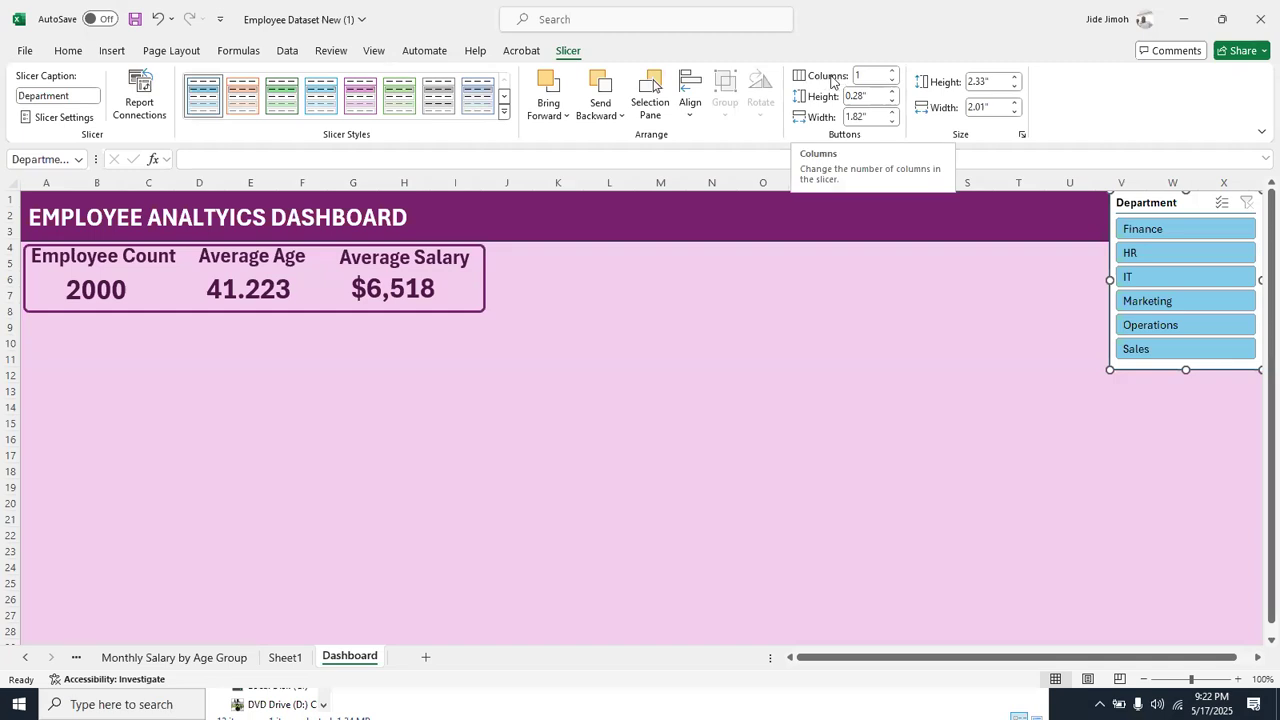
pyautogui.click(892, 72)
pyautogui.click(892, 72)
pyautogui.click(892, 72)
pyautogui.click(892, 72)
pyautogui.click(892, 72)
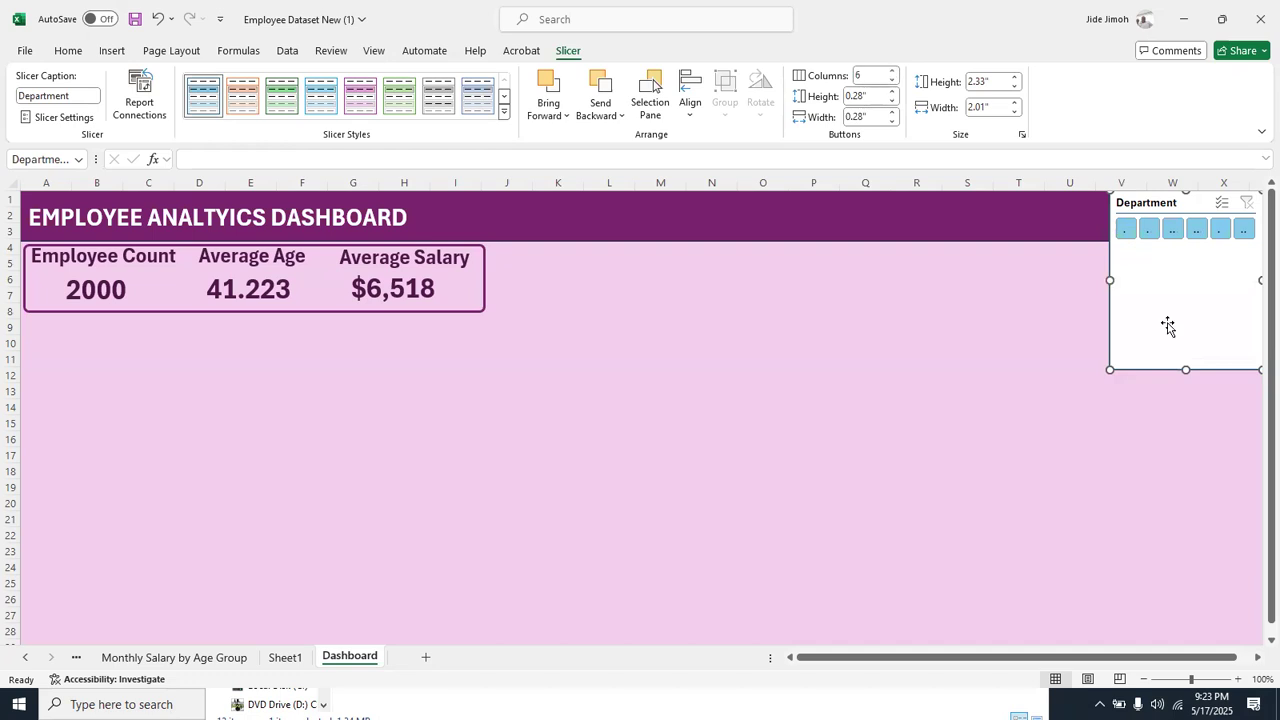
# Resize the Department slicer to about 5.32 inches wide and 0.68 inches high, fitting it inside the title banner
pyautogui.moveTo(975, 245); pyautogui.dragTo(855, 280)
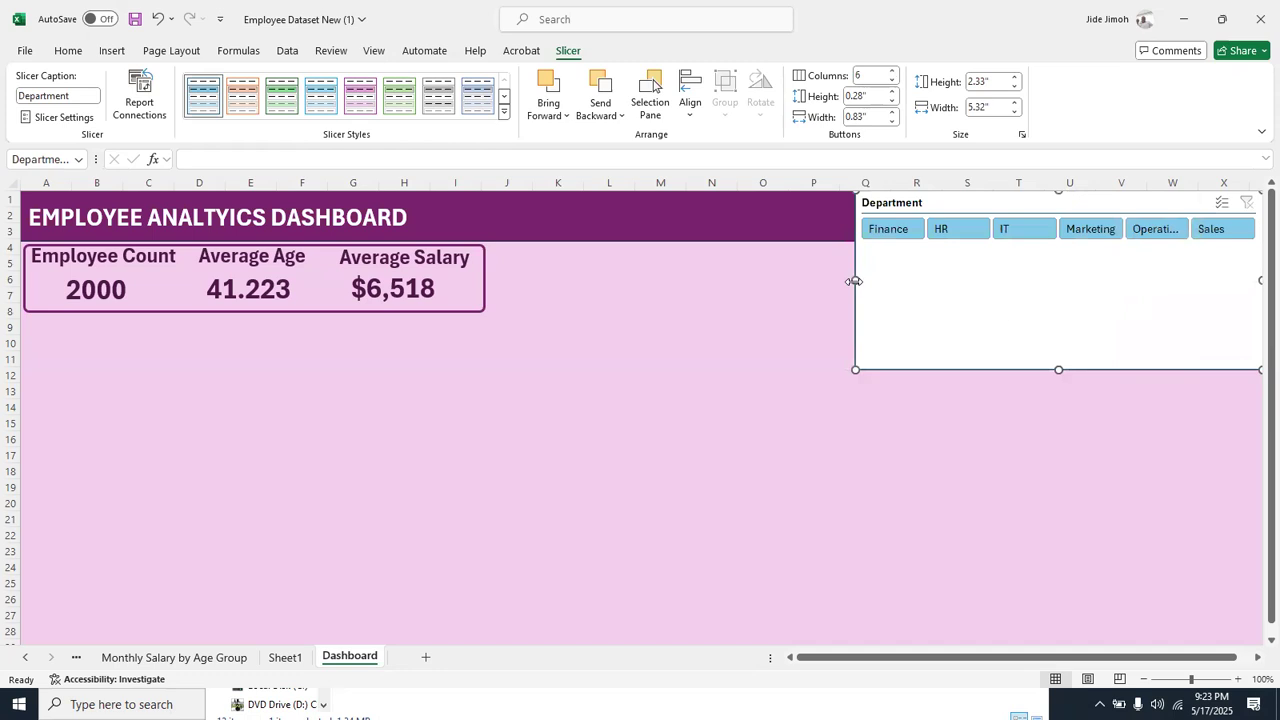
pyautogui.moveTo(1059, 370); pyautogui.dragTo(1055, 243)
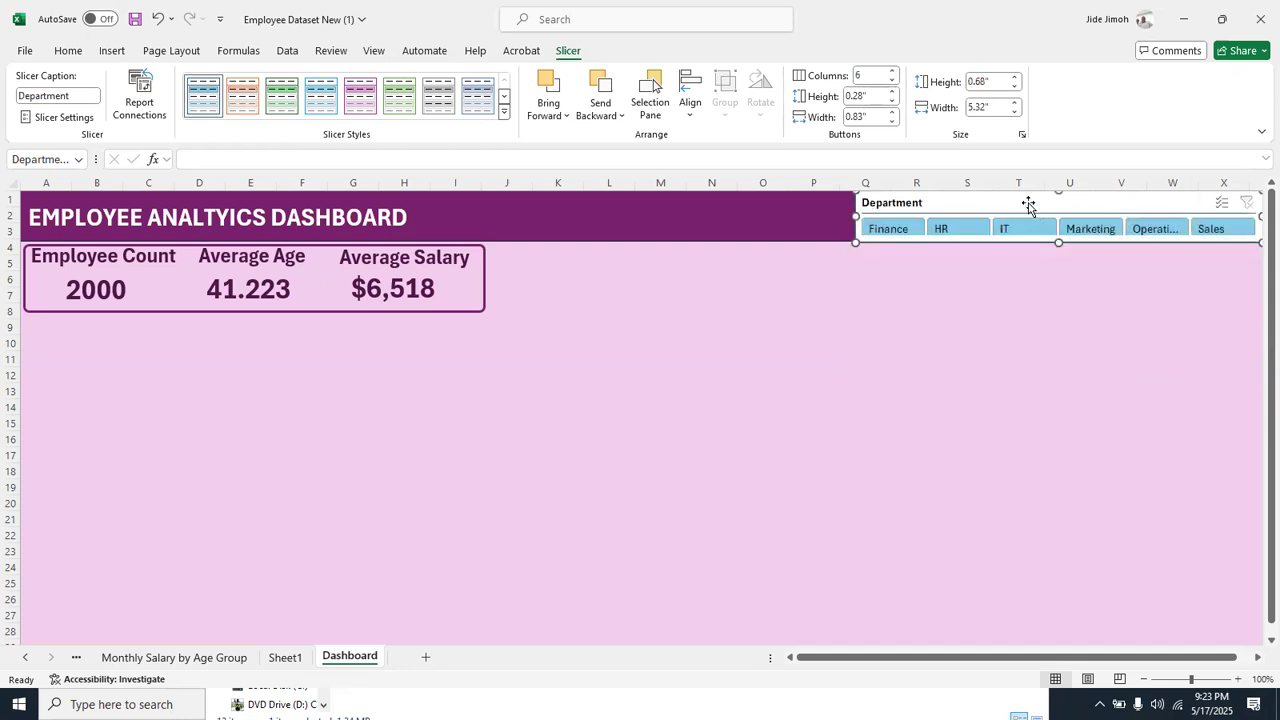
pyautogui.moveTo(1034, 206); pyautogui.dragTo(1030, 206)
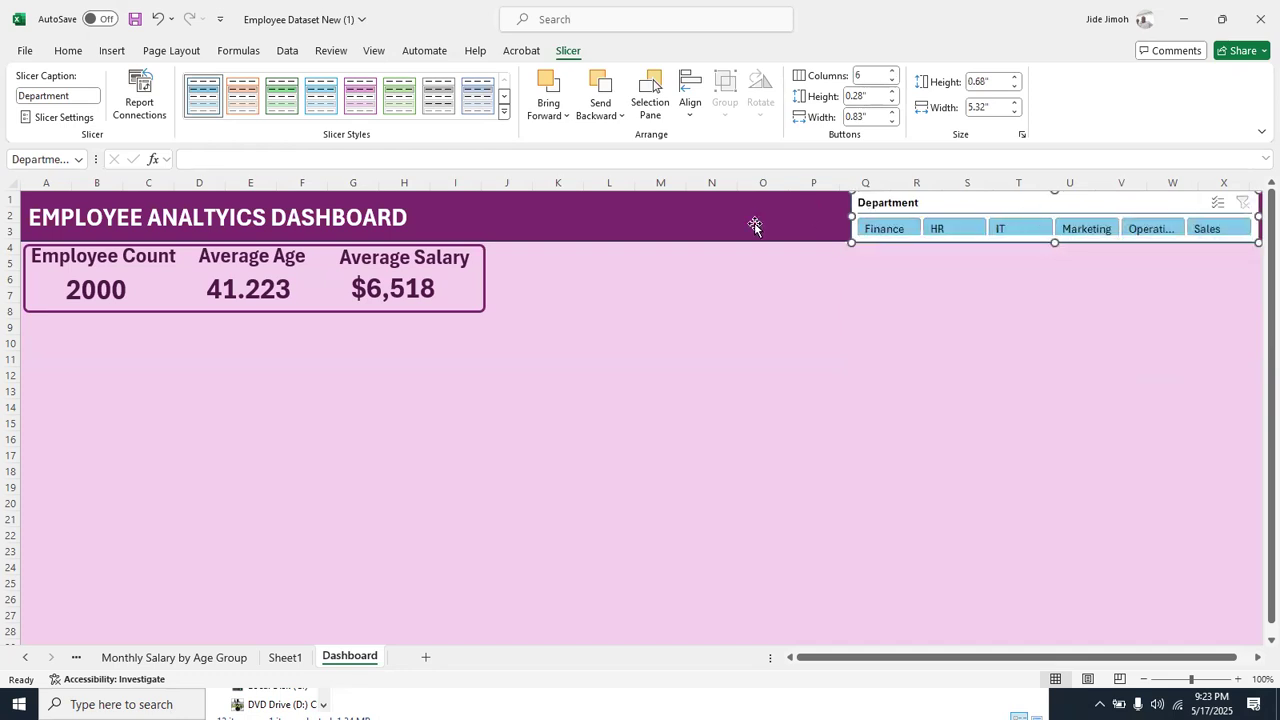
pyautogui.click(714, 227)
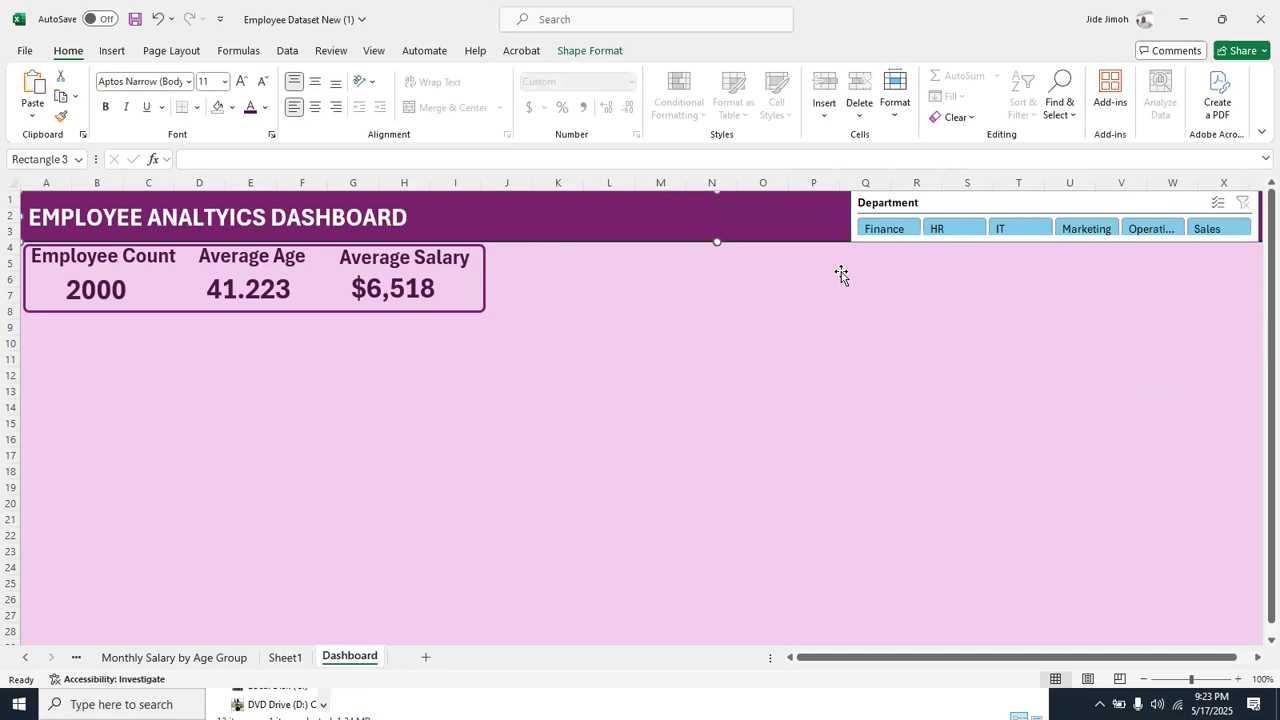
# Check that the KPI cards respond to the Department slicer by filtering to HR, Sales and IT in turn, and clear the filter
pyautogui.click(368, 276)
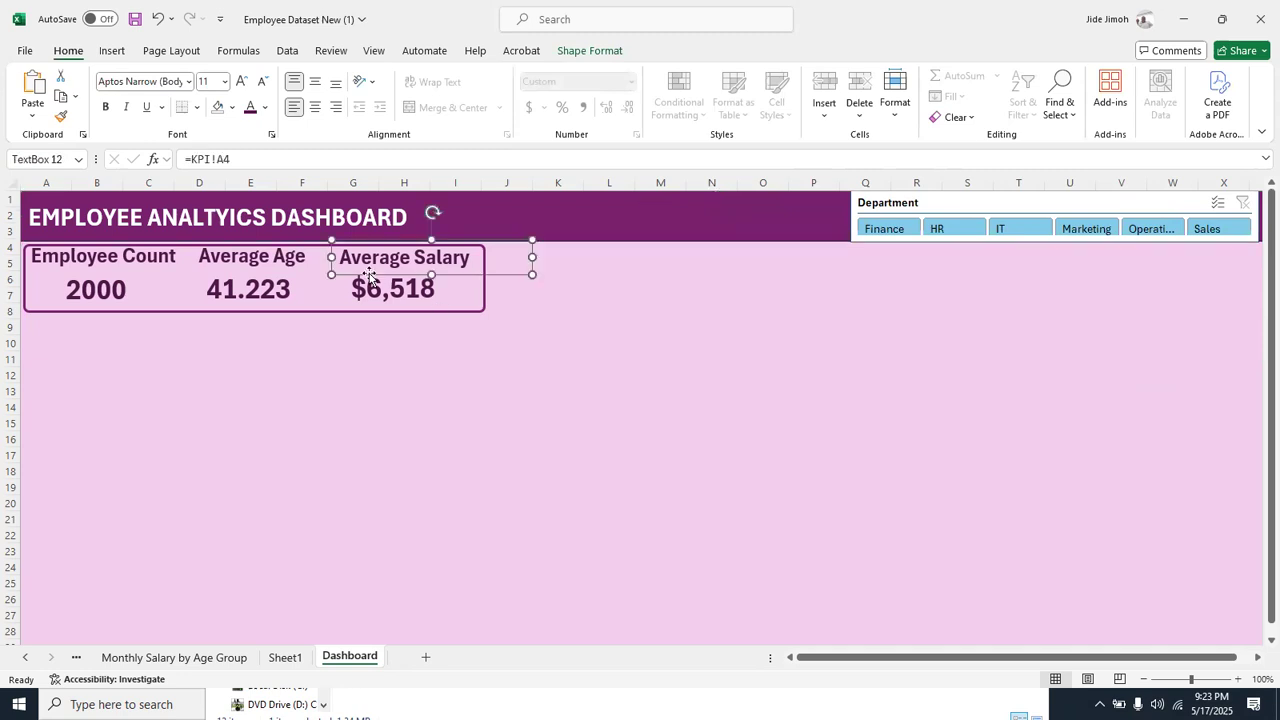
pyautogui.click(388, 284)
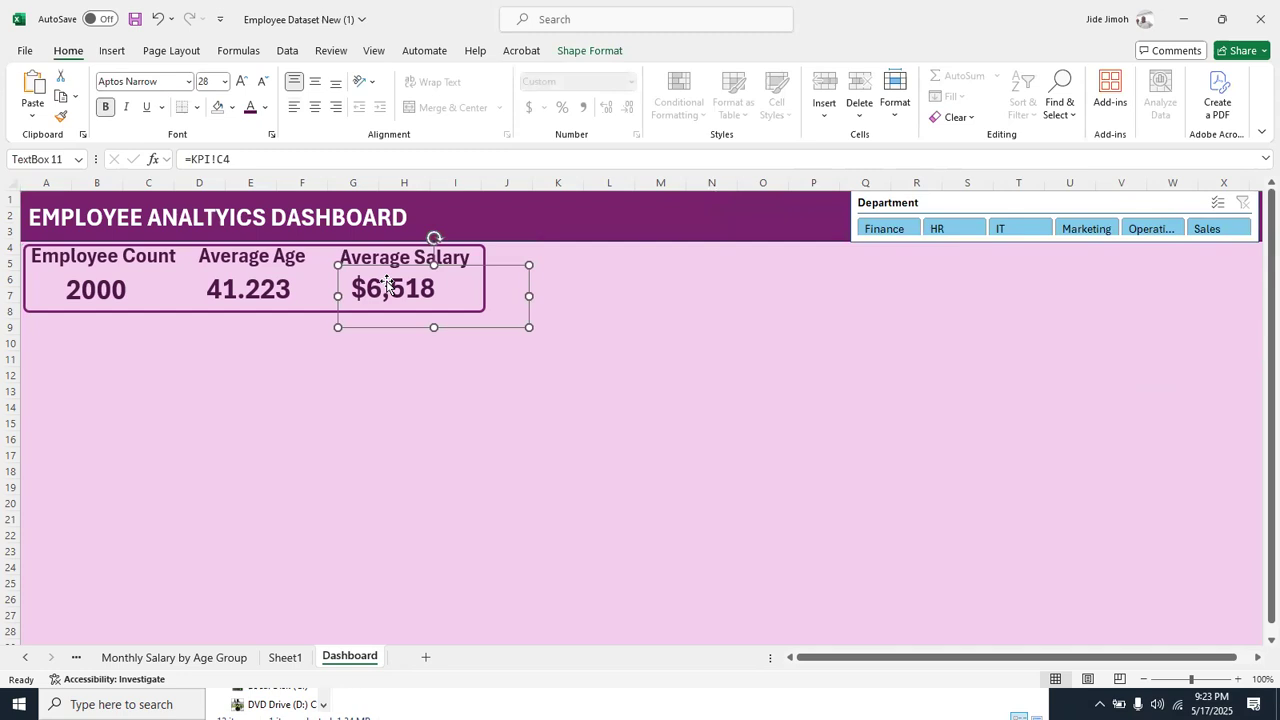
pyautogui.click(958, 234)
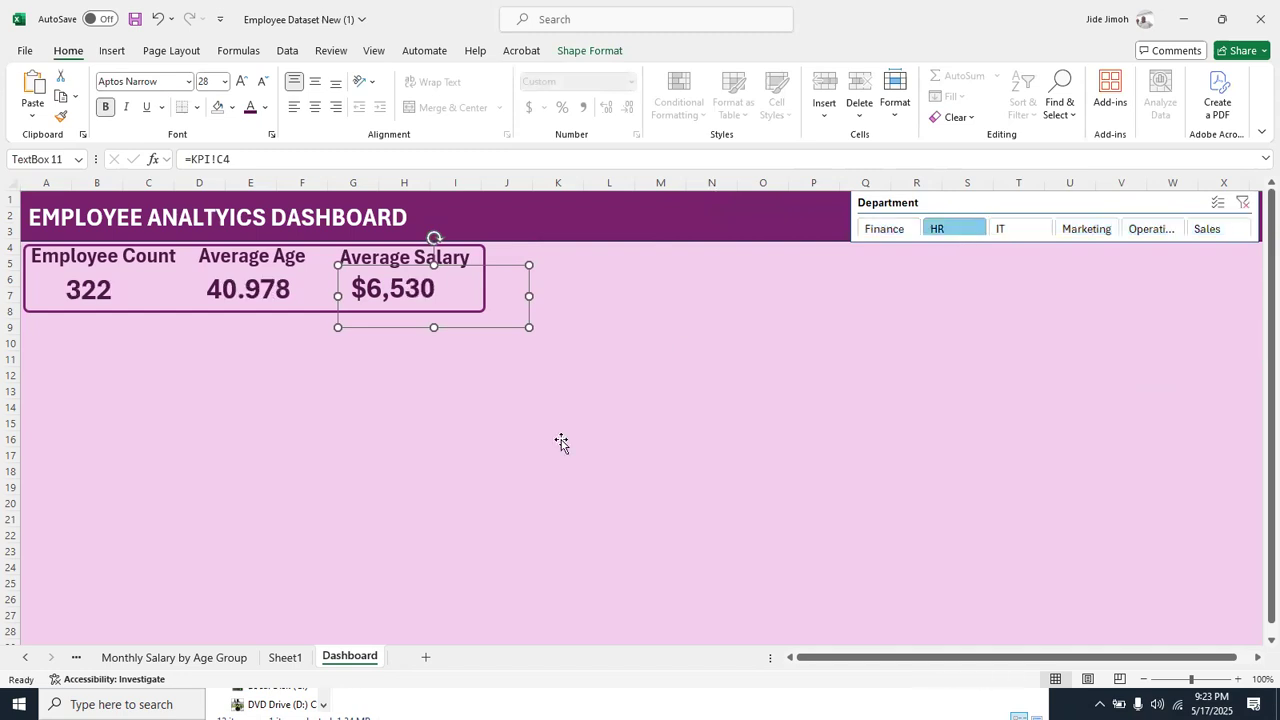
pyautogui.click(441, 421)
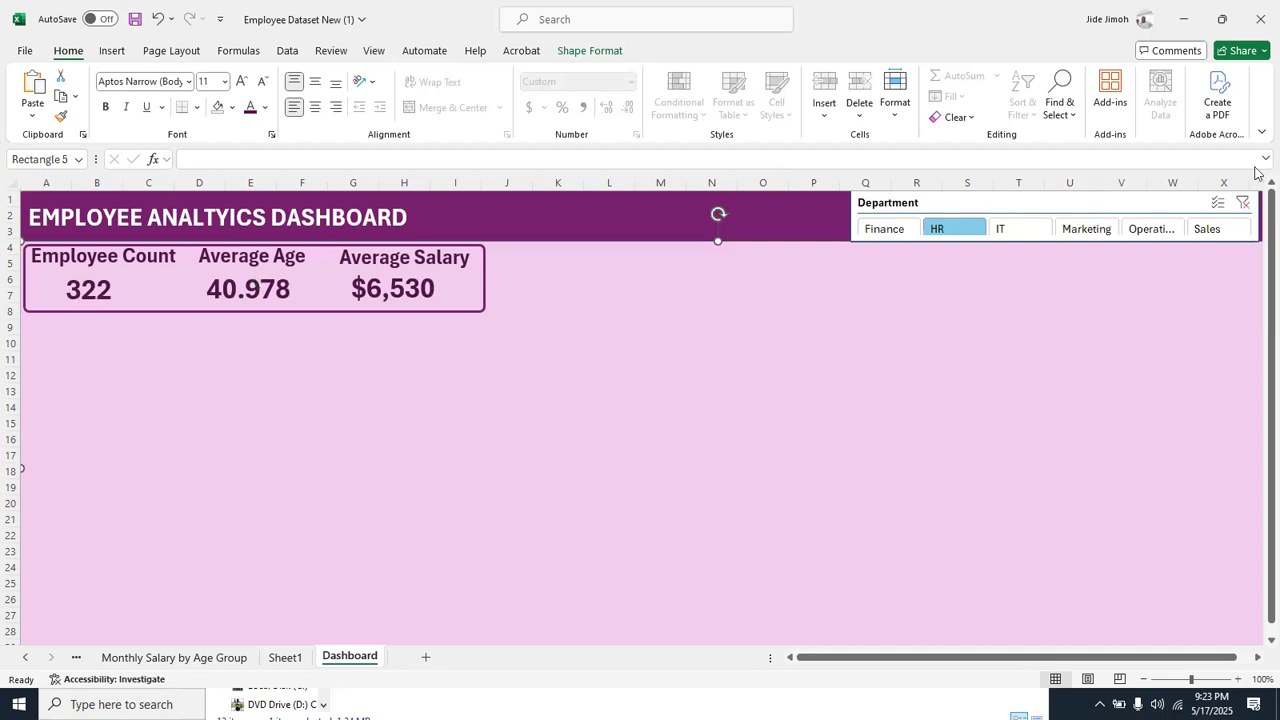
pyautogui.click(1247, 211)
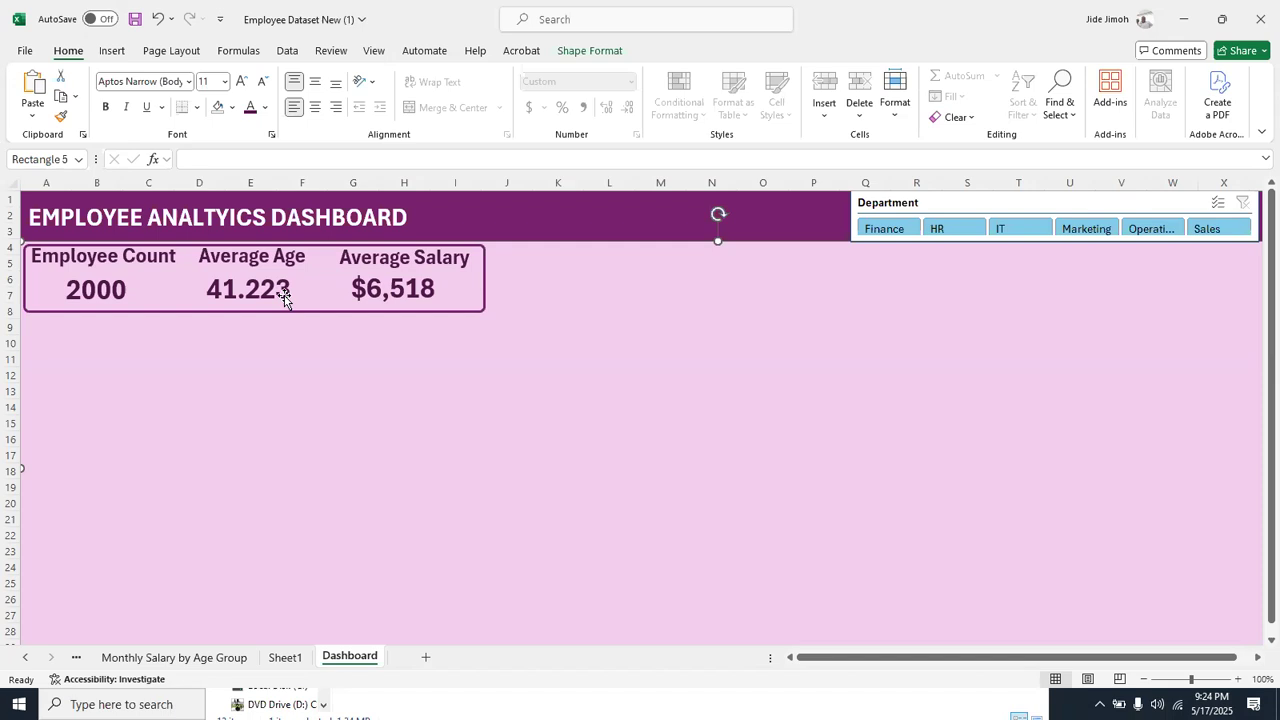
pyautogui.click(1208, 228)
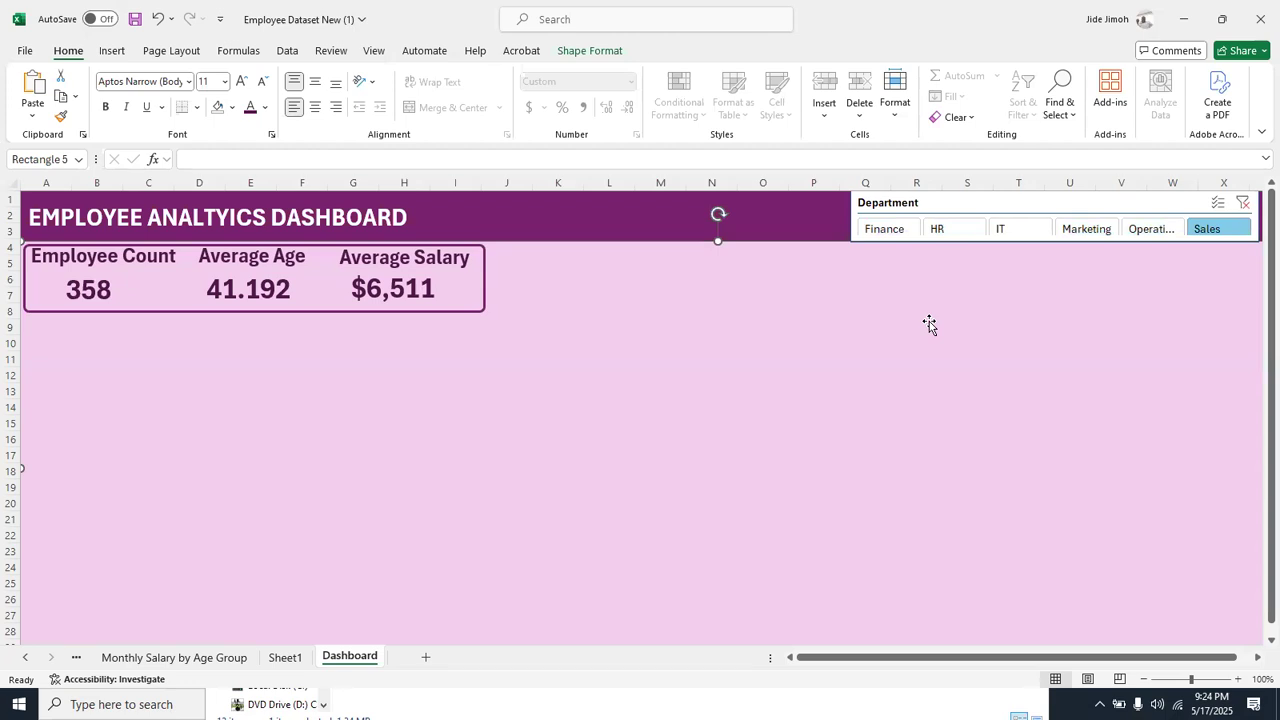
pyautogui.click(1016, 230)
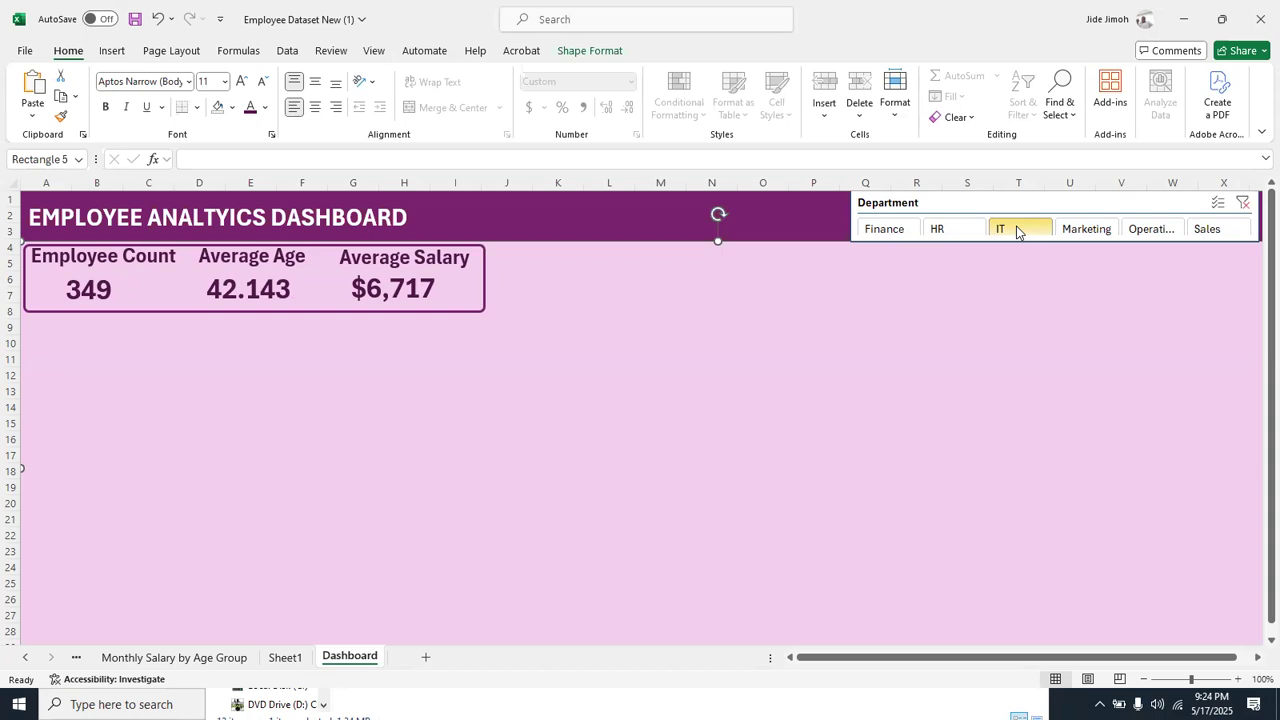
pyautogui.click(1241, 204)
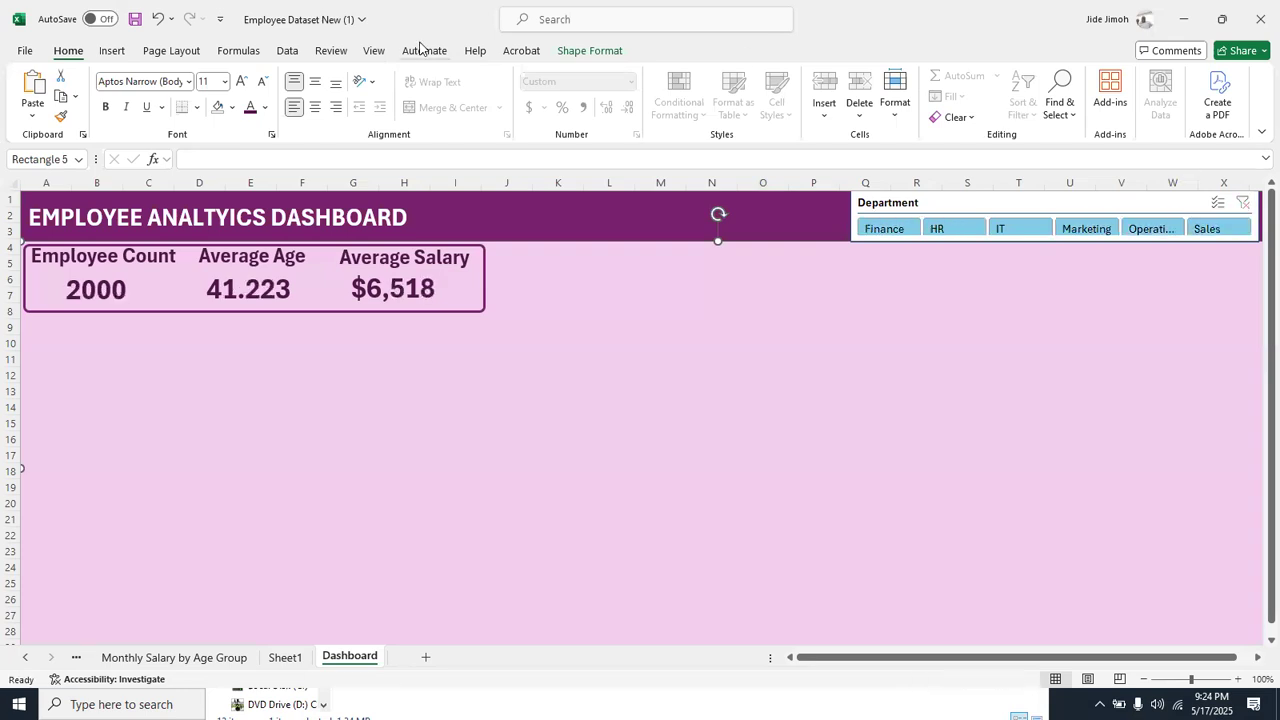
# Draw a text box about 2.5 inches wide and 1.28 inches high in the empty area below the KPI cards
pyautogui.click(112, 52)
pyautogui.click(1054, 95)
pyautogui.moveTo(336, 384); pyautogui.dragTo(528, 482)
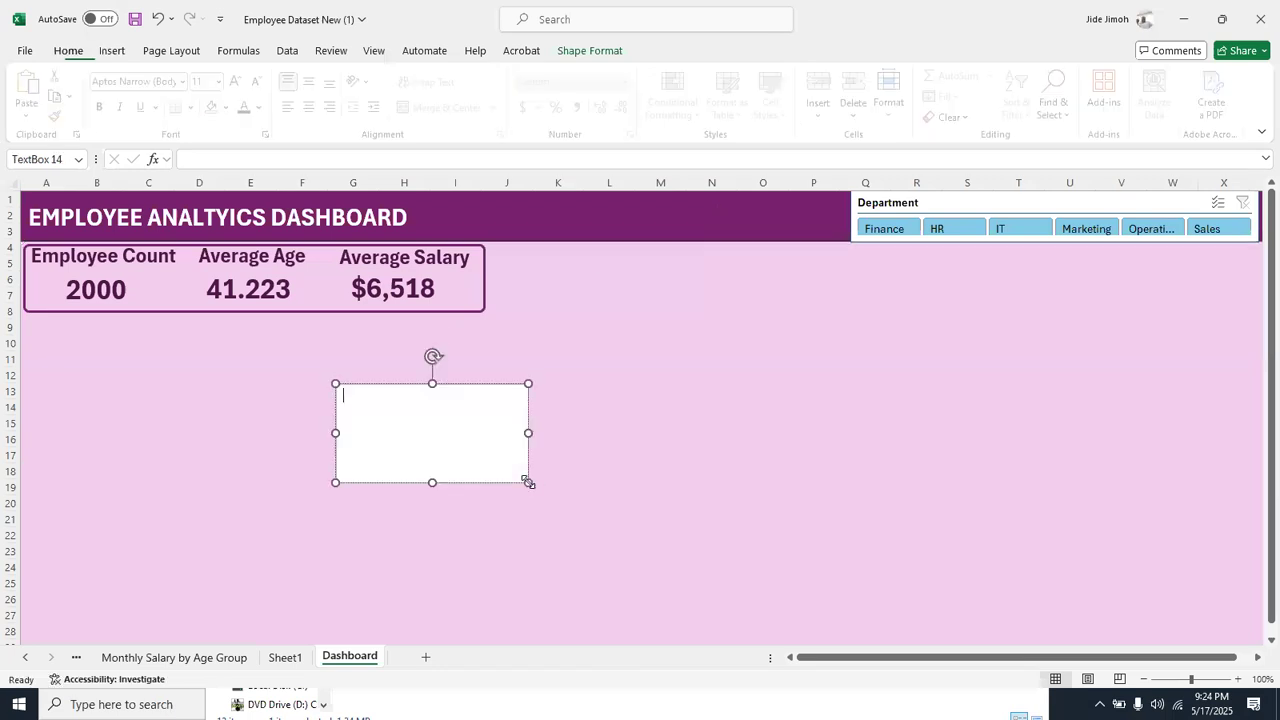
# Copy the employee count from cell A4 of the KPI sheet and paste it into the new text box on the Dashboard
pyautogui.rightClick(30, 657)
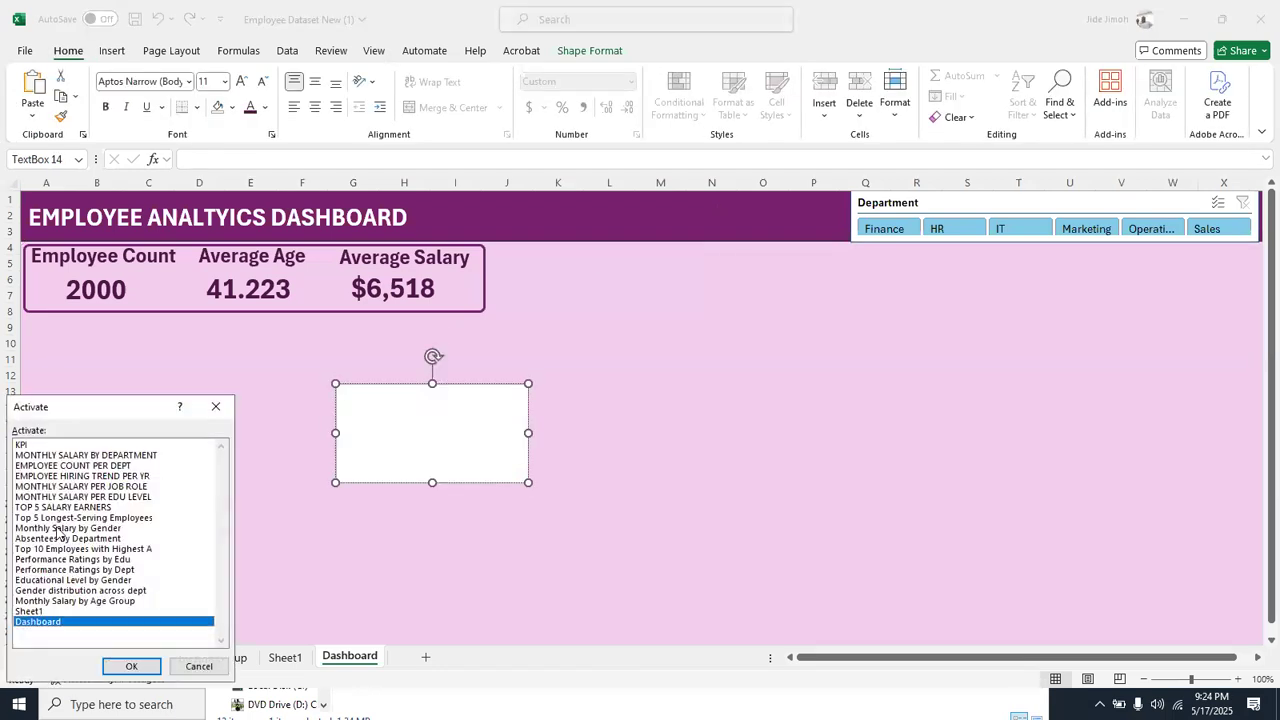
pyautogui.click(48, 445)
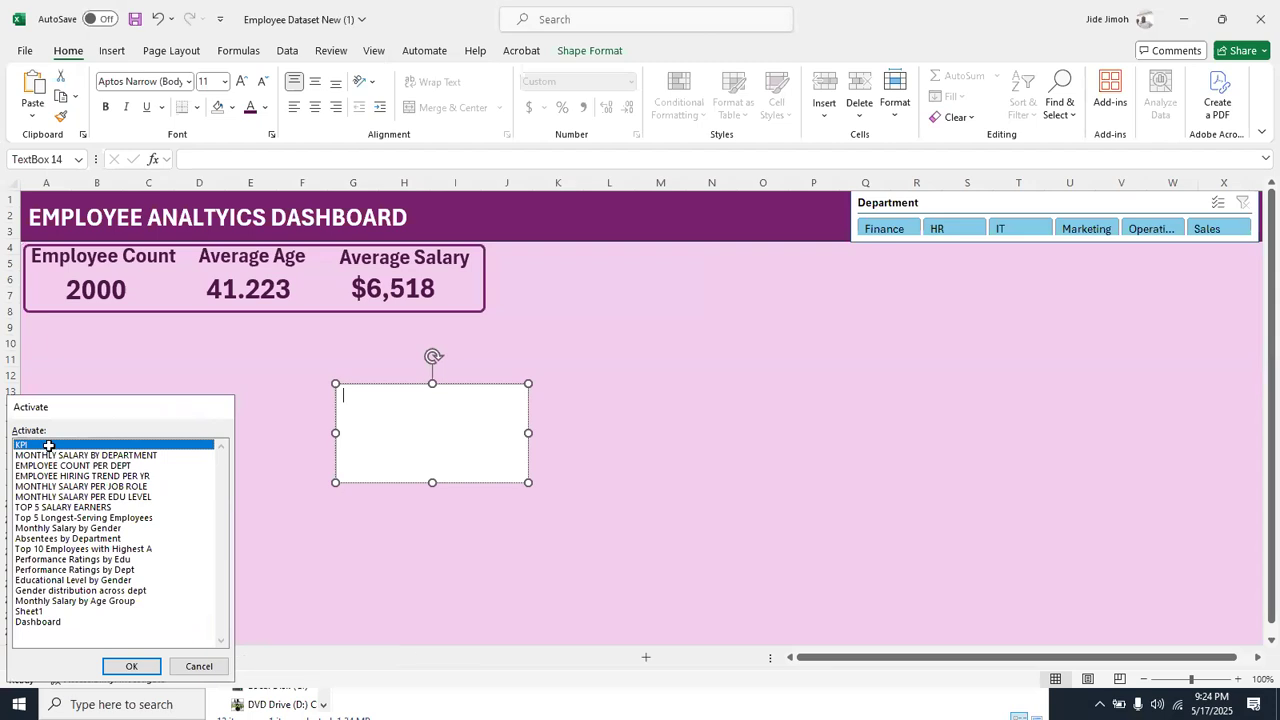
pyautogui.press('Return')
pyautogui.hotkey('ctrl', 'c')
pyautogui.rightClick(40, 656)
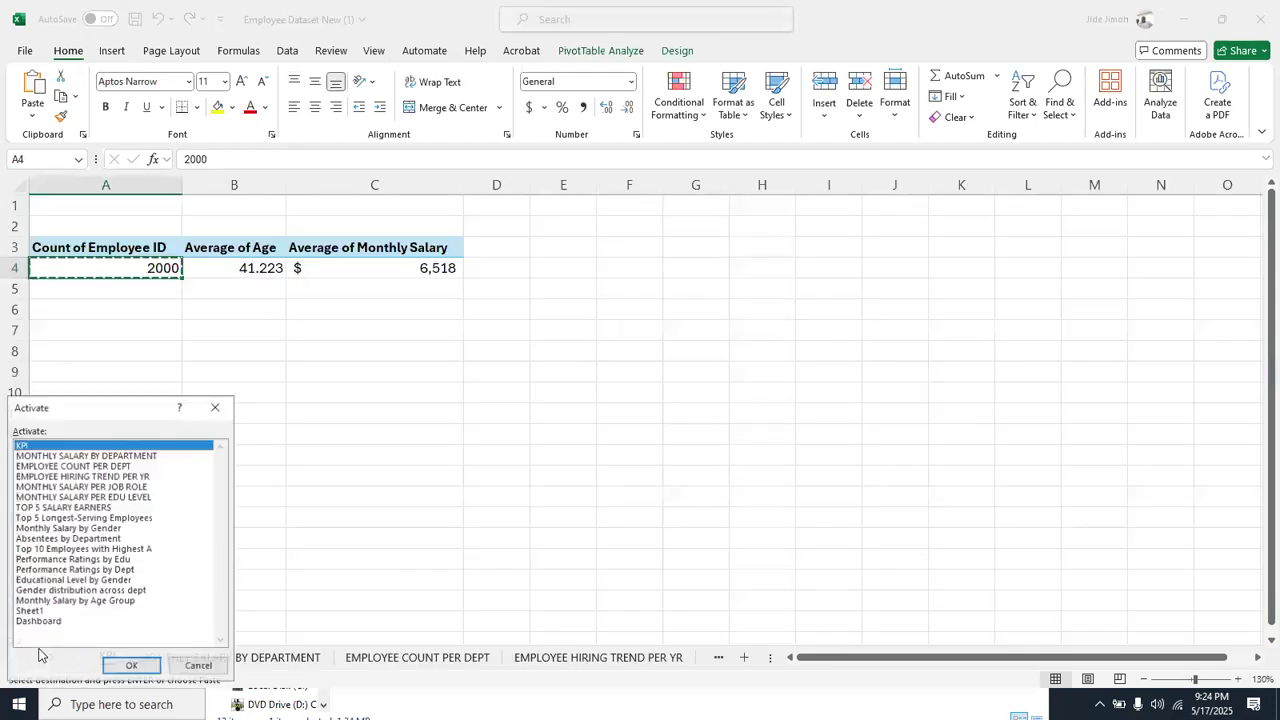
pyautogui.click(58, 622)
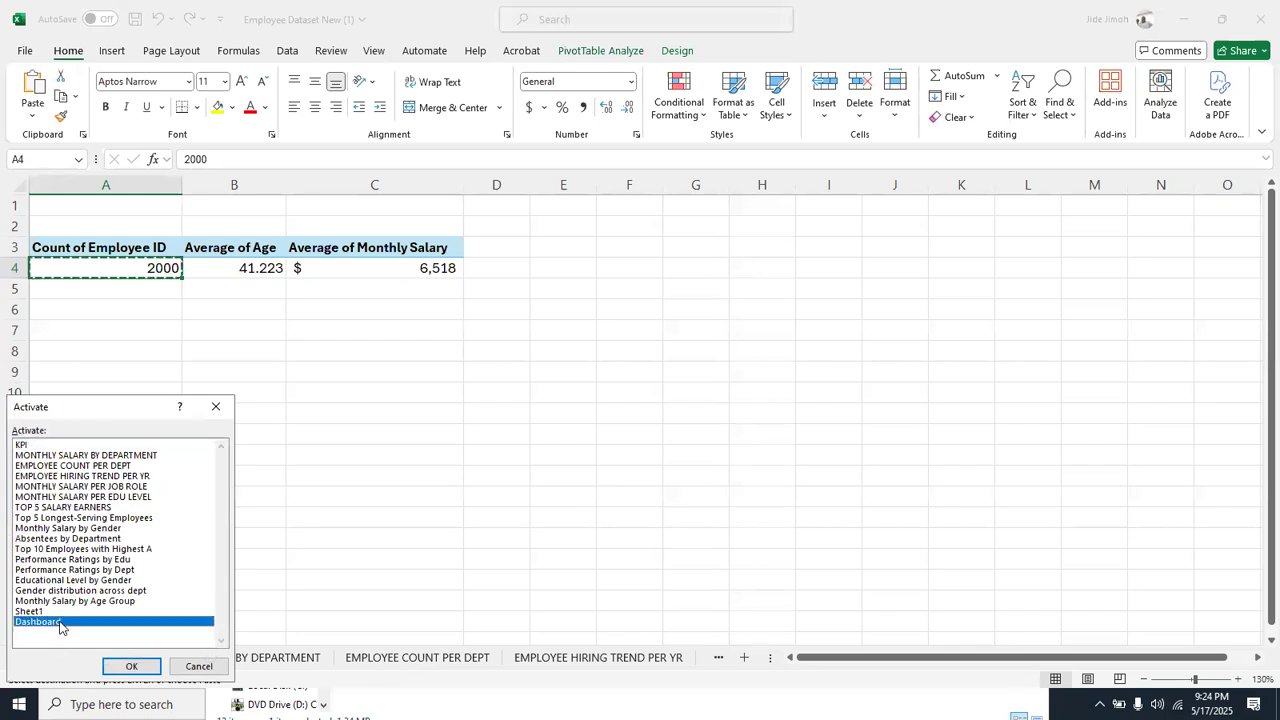
pyautogui.press('Return')
pyautogui.click(390, 411)
pyautogui.hotkey('ctrl', 'v')
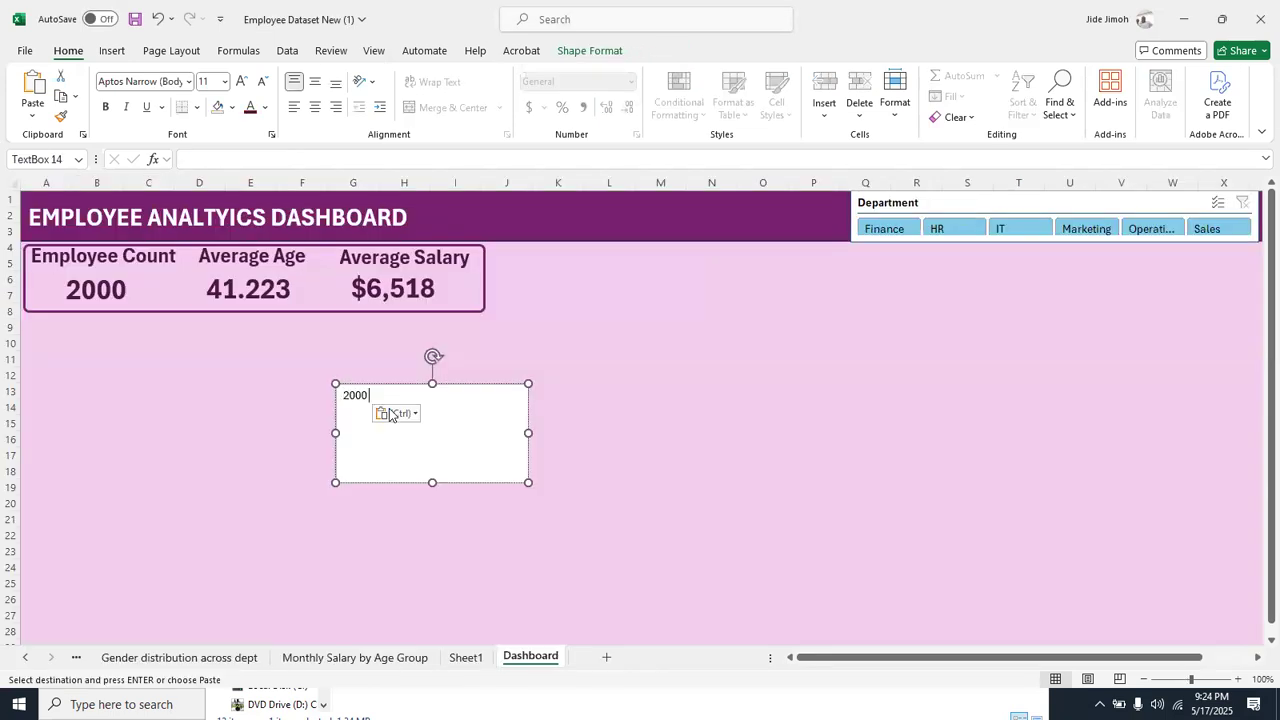
# Enlarge the pasted employee count in the text box to 32 pt and make it bold
pyautogui.hotkey('ctrl', 'a')
pyautogui.hotkey('ctrl', 'shift', '.')
pyautogui.hotkey('ctrl', 'shift', '.')
pyautogui.hotkey('ctrl', 'shift', '.')
pyautogui.hotkey('ctrl', 'shift', '.')
pyautogui.hotkey('ctrl', 'shift', '.')
pyautogui.hotkey('ctrl', 'shift', '.')
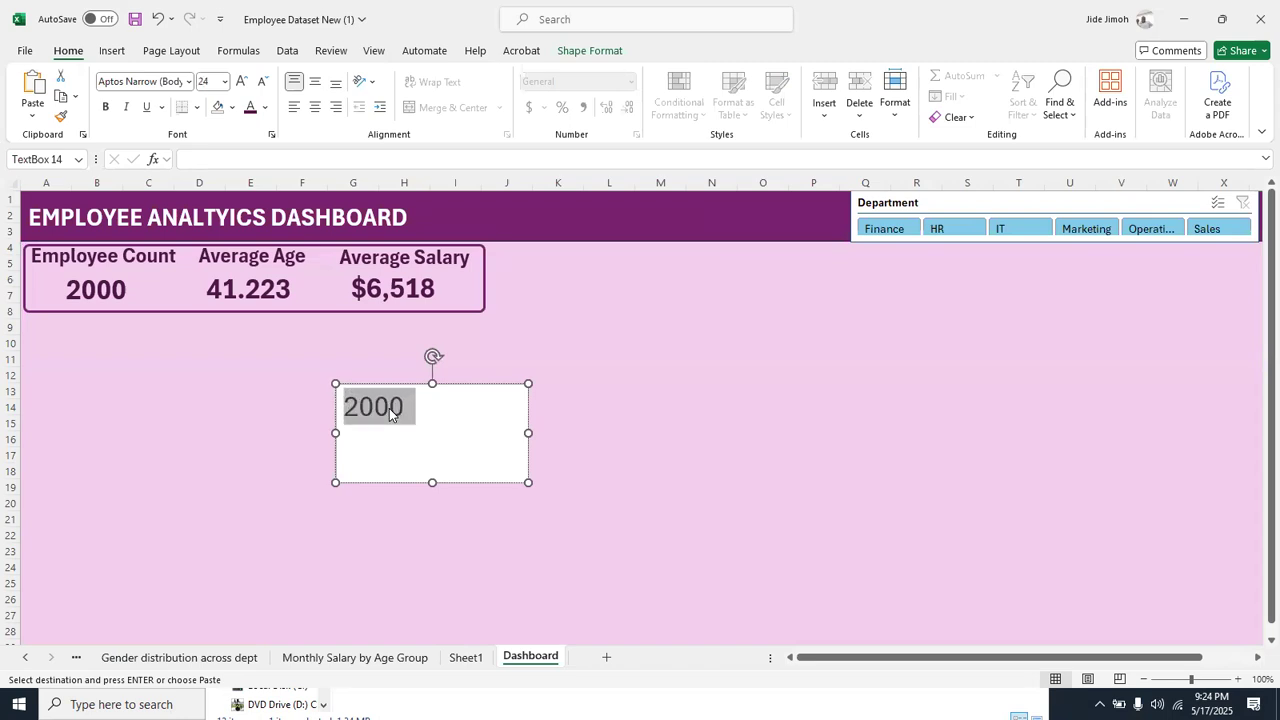
pyautogui.hotkey('ctrl', 'shift', '.')
pyautogui.hotkey('ctrl', 'b')
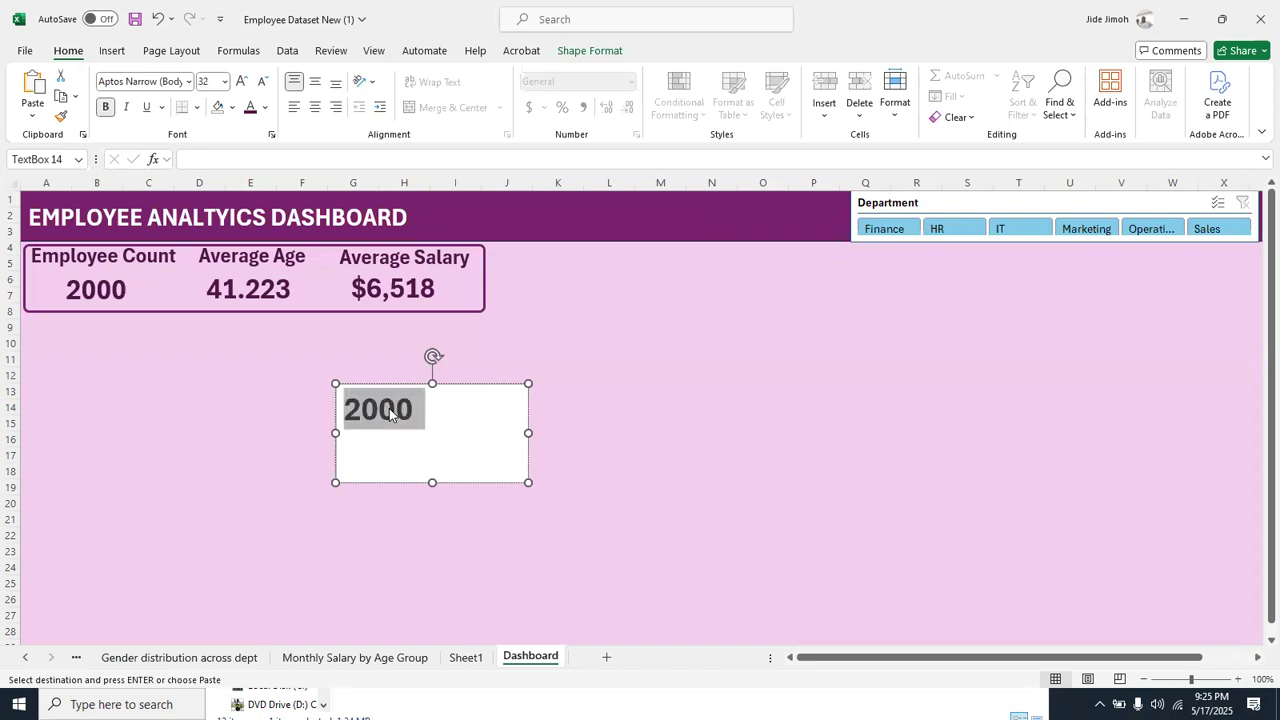
# Remove the text box's fill, colour its text dark purple, and shrink the box to fit the number
pyautogui.click(588, 52)
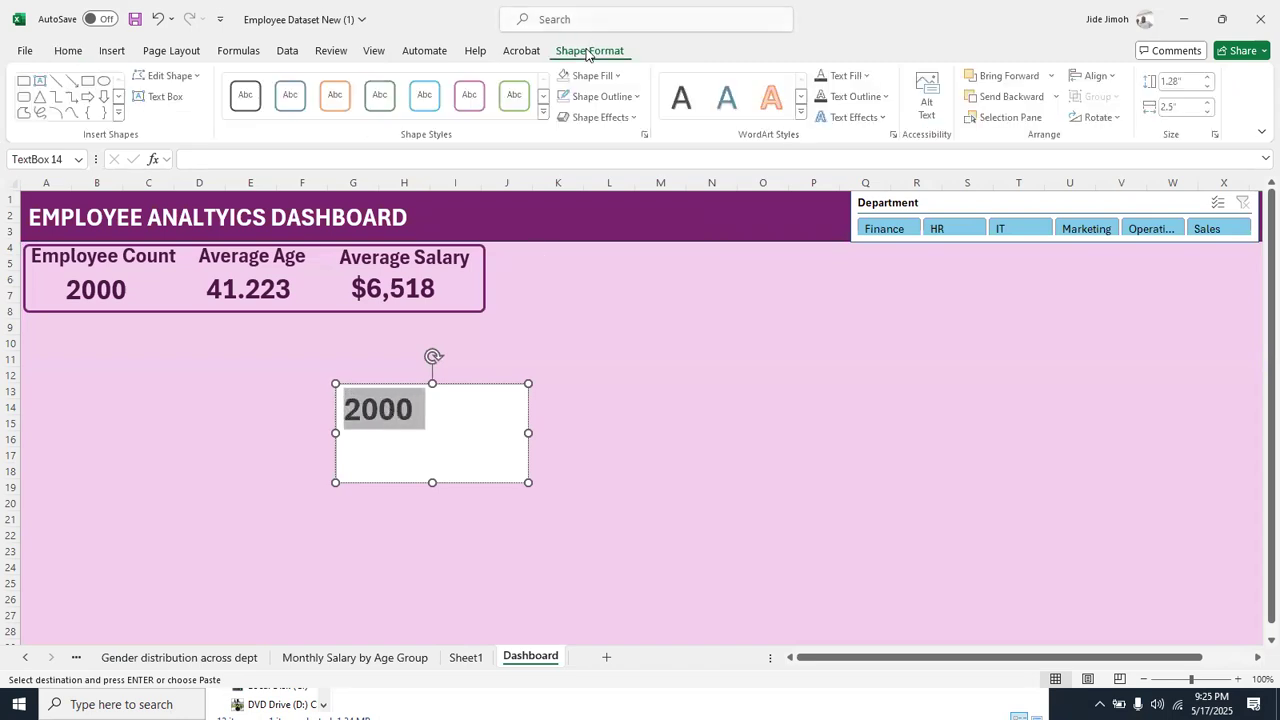
pyautogui.click(566, 76)
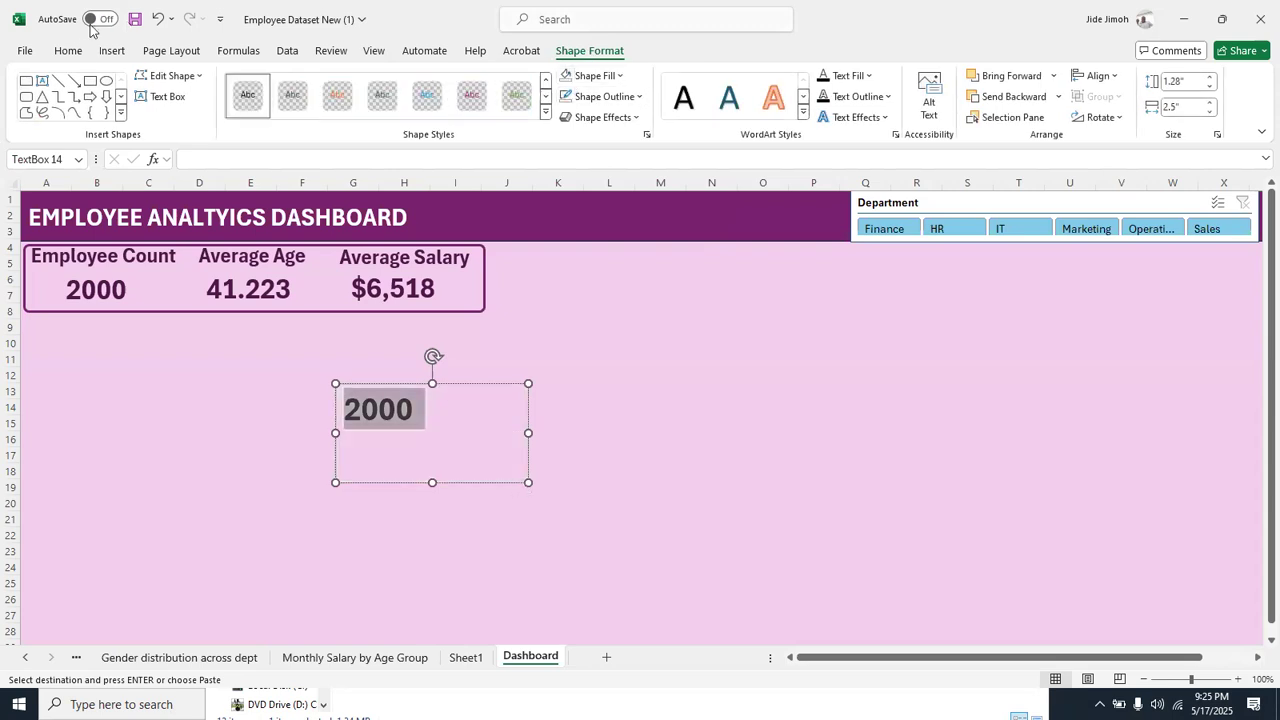
pyautogui.click(66, 51)
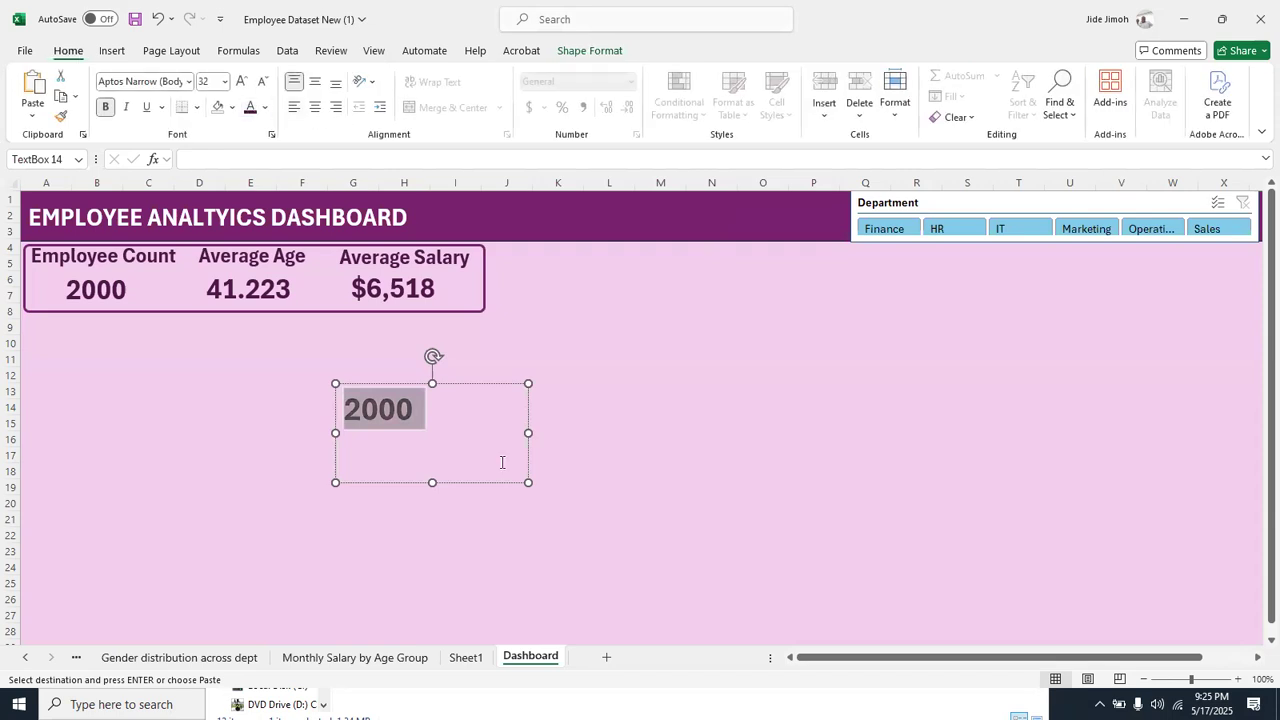
pyautogui.moveTo(528, 482); pyautogui.dragTo(426, 440)
pyautogui.click(520, 431)
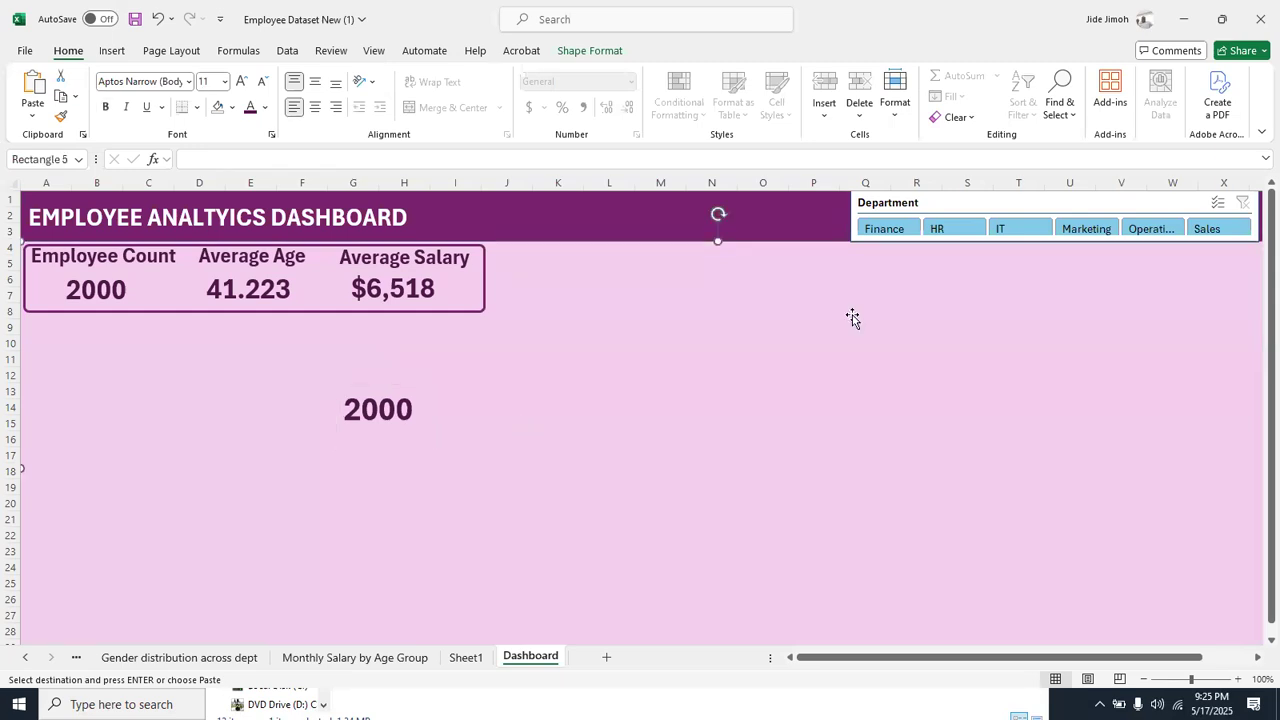
# Test the pasted text box against the HR and Marketing department filters, clear the filter, and delete the text box
pyautogui.click(948, 232)
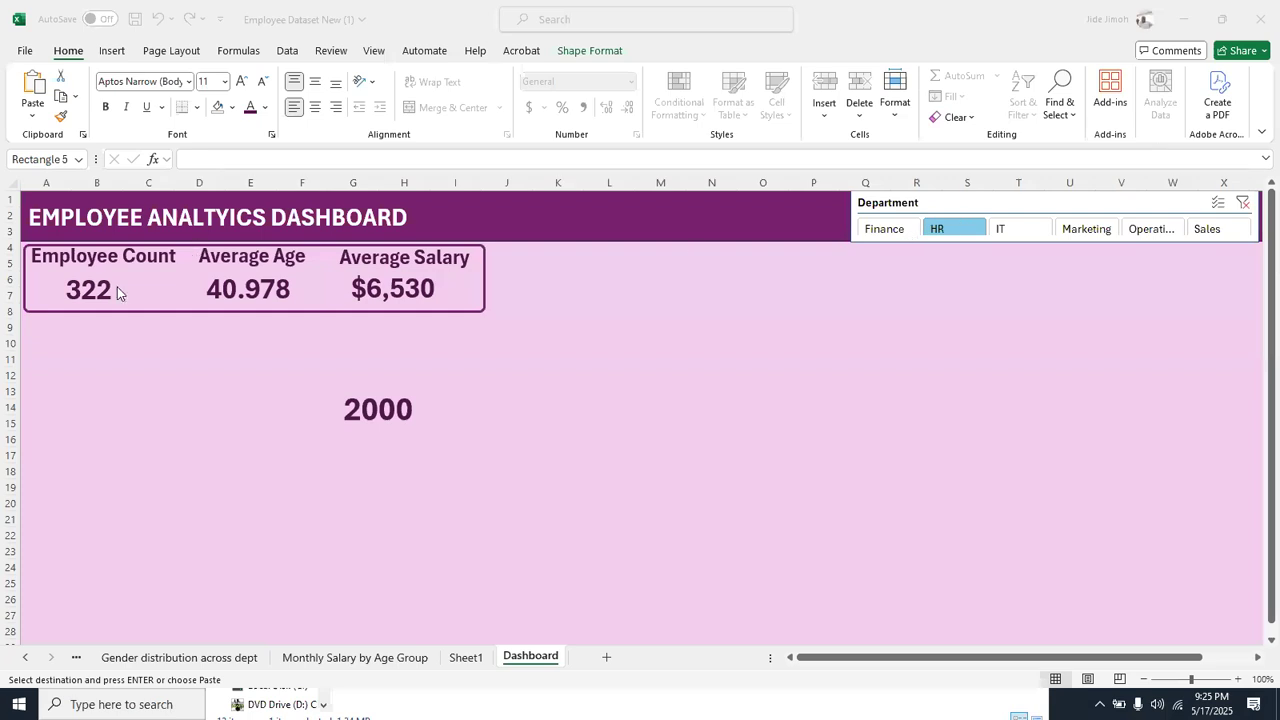
pyautogui.click(1092, 232)
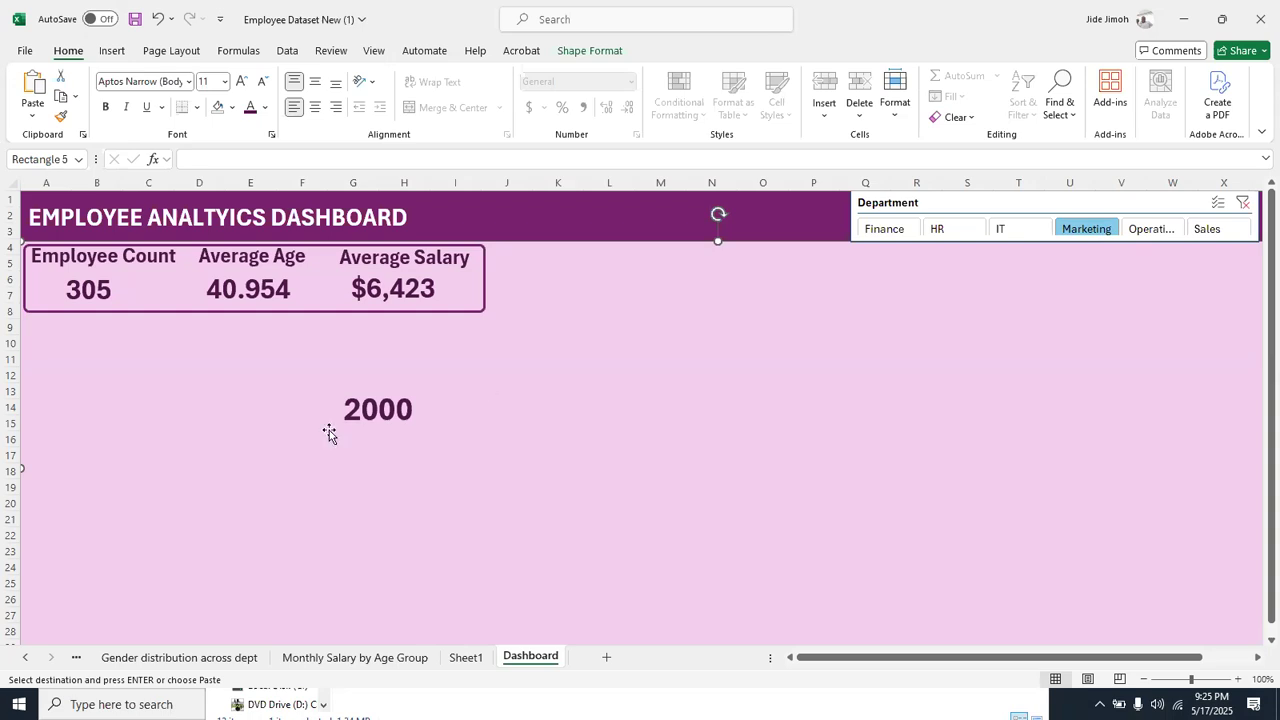
pyautogui.click(403, 396)
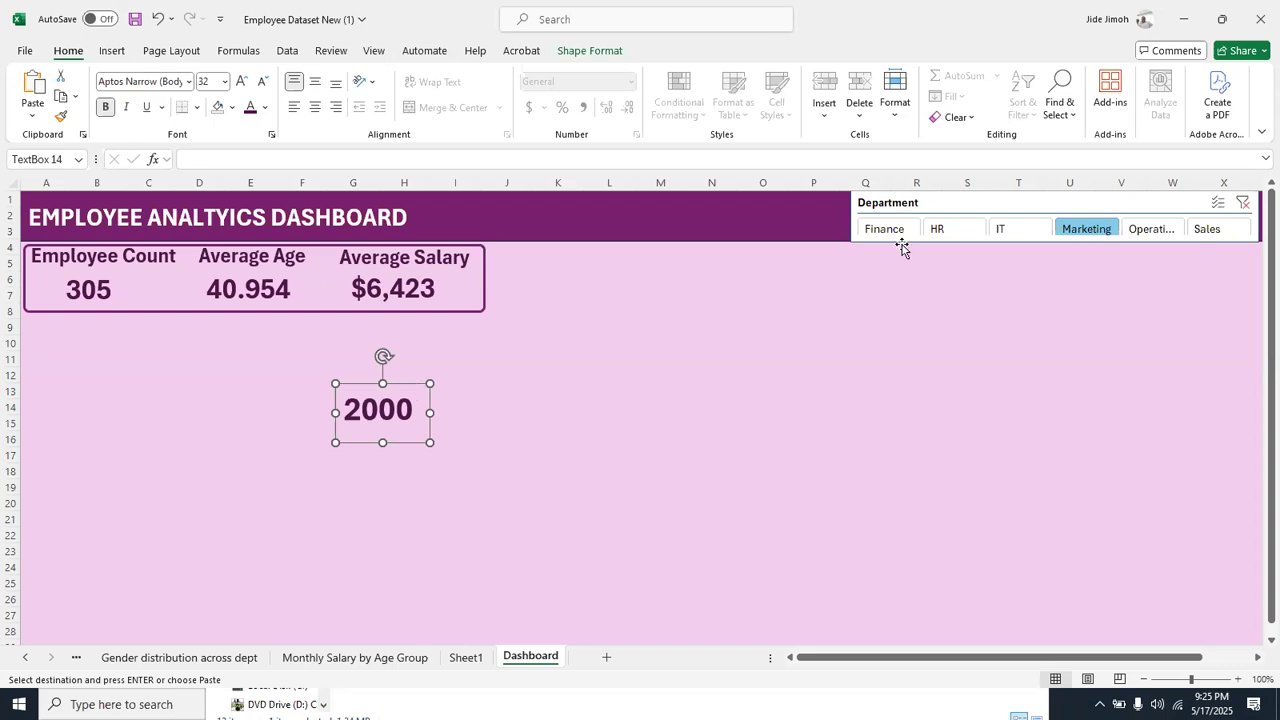
pyautogui.click(1245, 203)
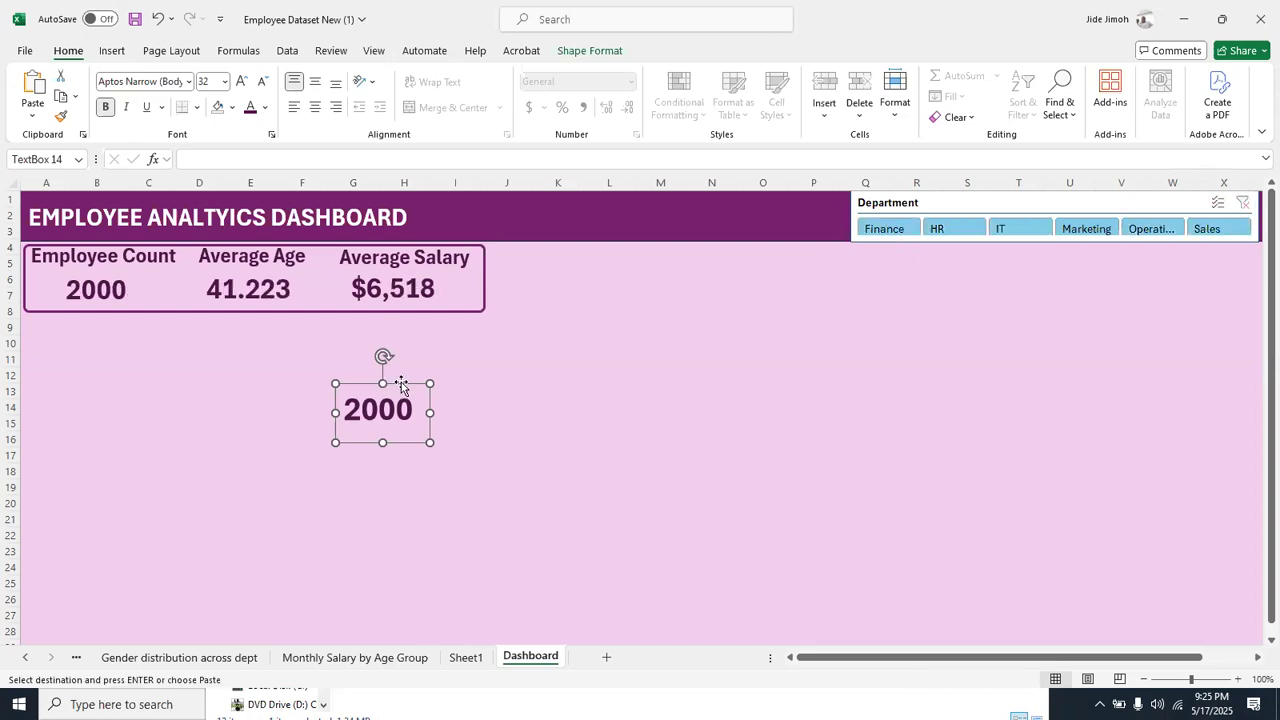
pyautogui.press('Delete')
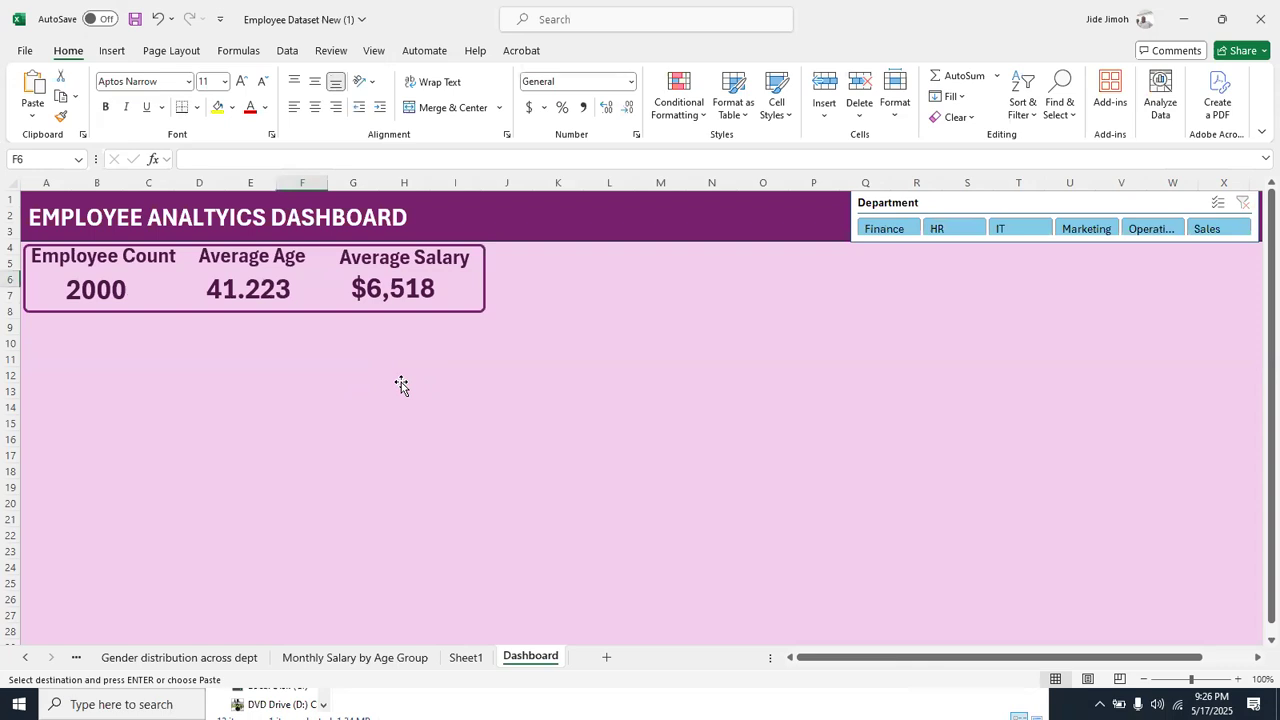
# Duplicate the rounded frame around the KPI cards and place the copy directly beneath it, aligned with its left edge
pyautogui.click(118, 58)
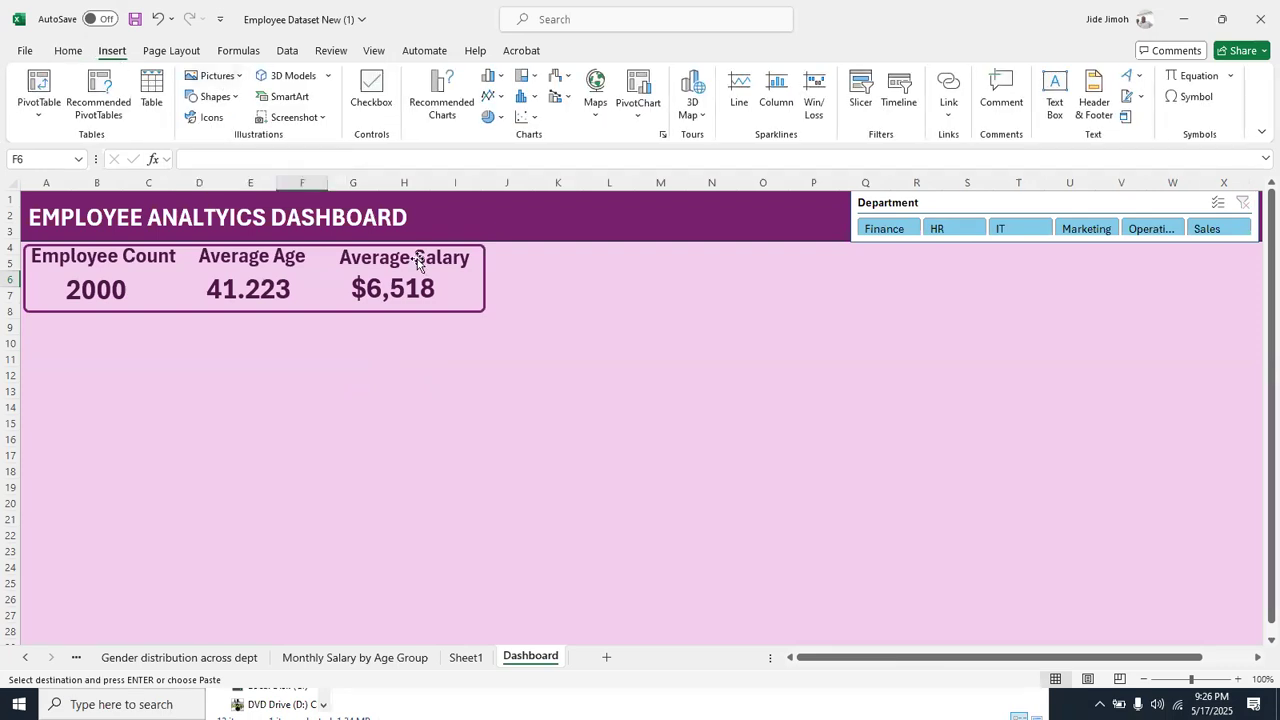
pyautogui.click(480, 300)
pyautogui.click(480, 256)
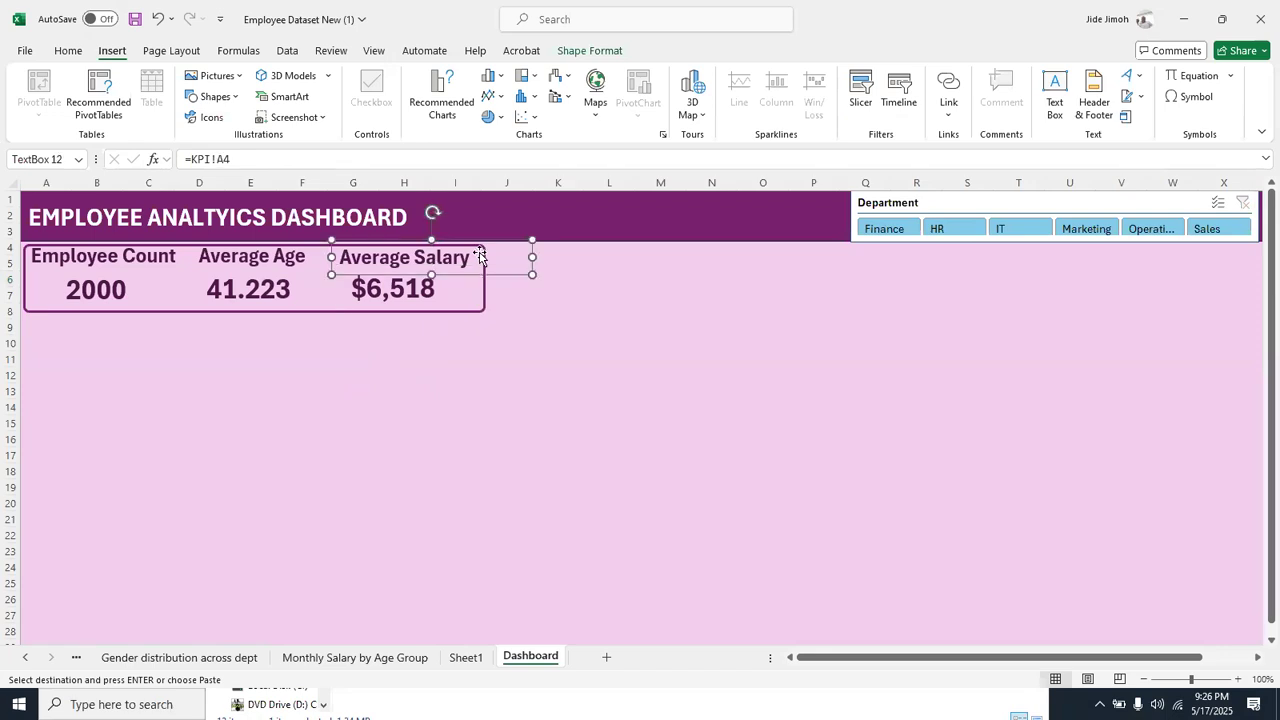
pyautogui.click(484, 296)
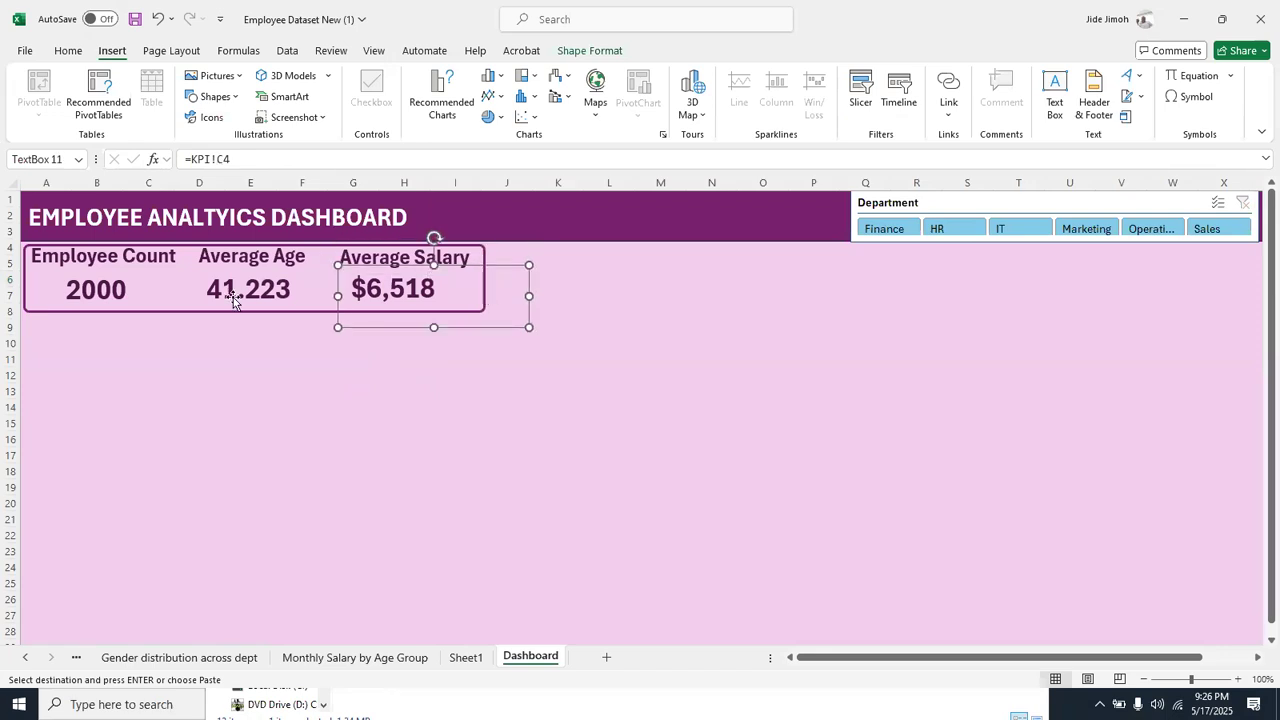
pyautogui.click(195, 316)
pyautogui.click(189, 314)
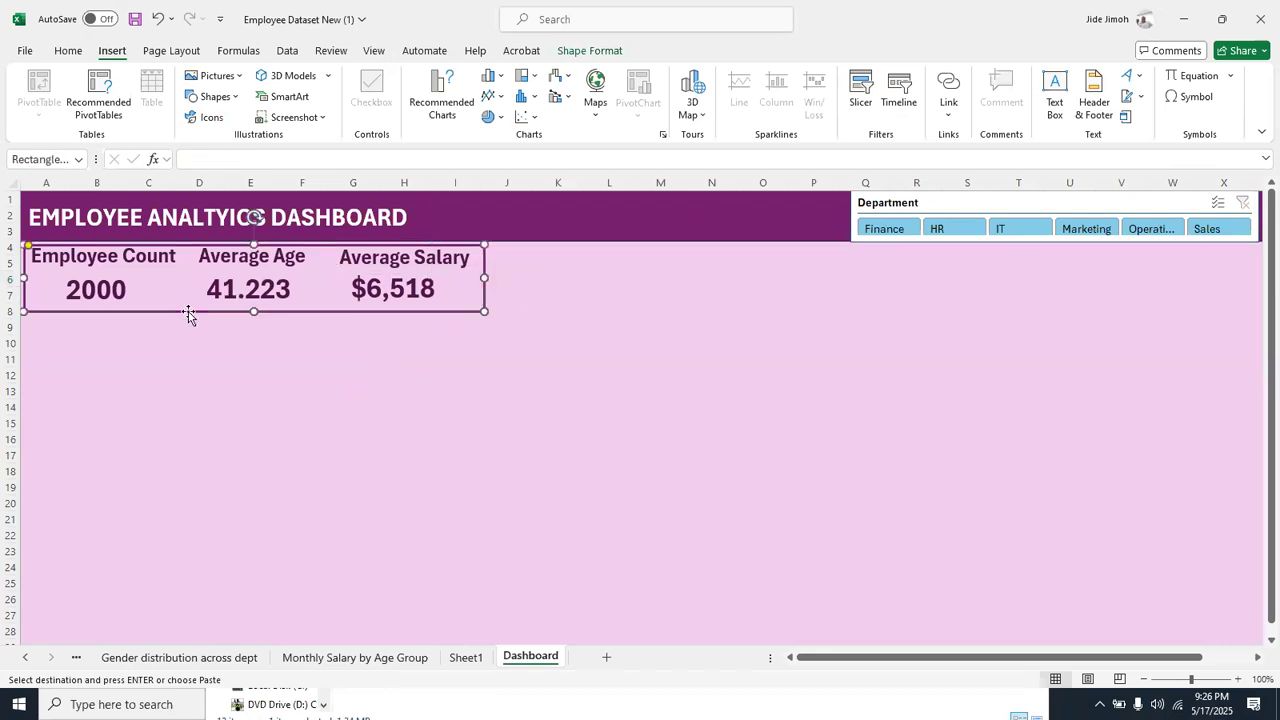
pyautogui.hotkey('ctrl', 'd')
pyautogui.moveTo(222, 326); pyautogui.dragTo(208, 385)
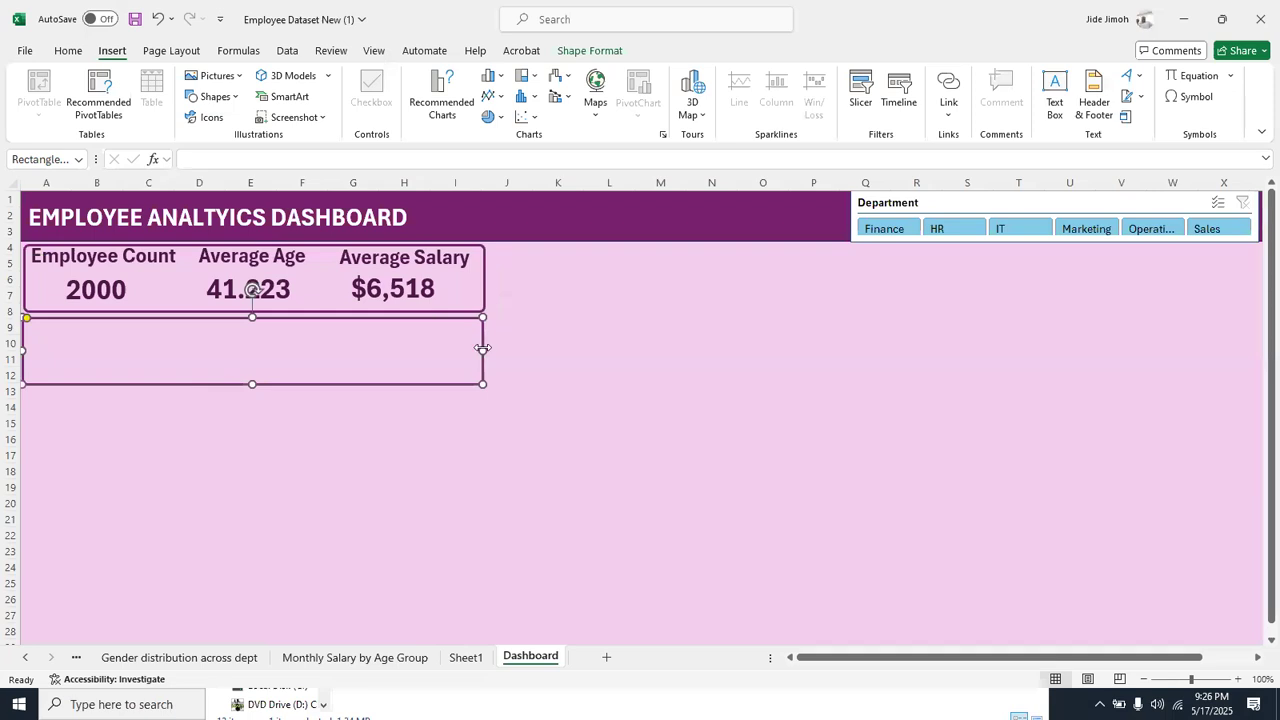
# Resize the duplicated frame to span about columns A to F and rows 9 to 23, and reduce its corner rounding
pyautogui.moveTo(482, 349); pyautogui.dragTo(306, 348)
pyautogui.moveTo(163, 384); pyautogui.dragTo(162, 561)
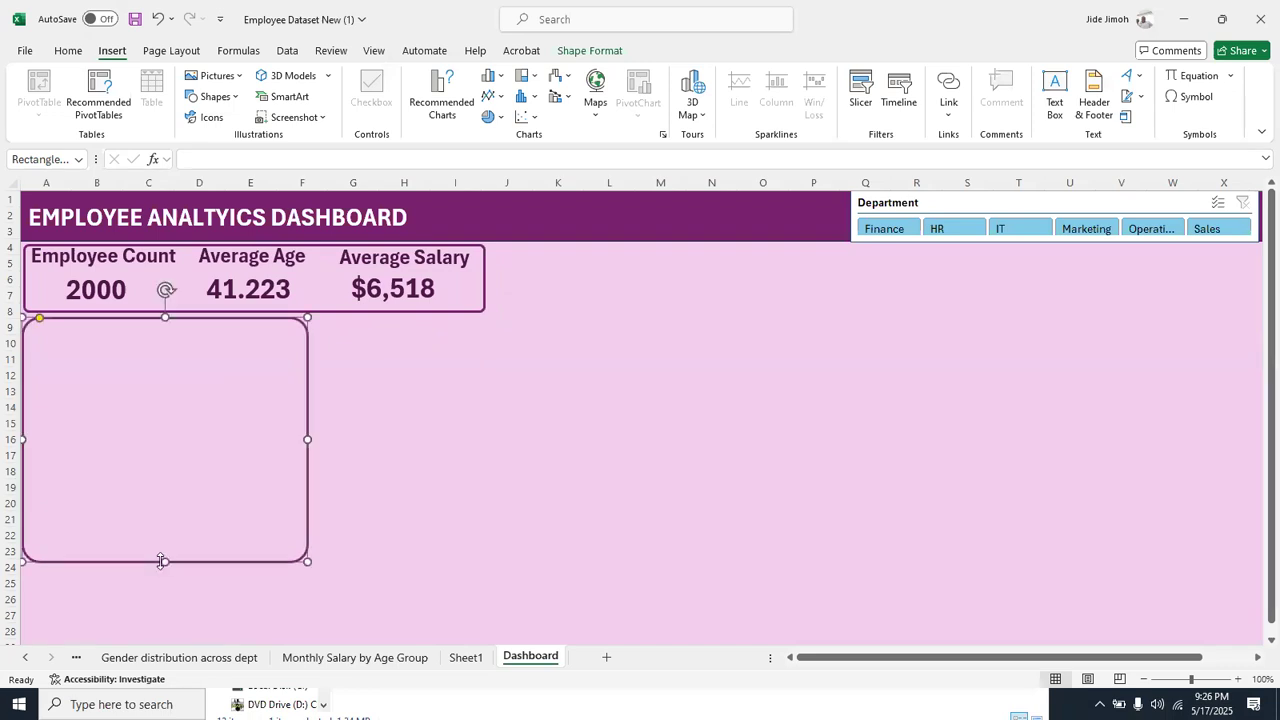
pyautogui.click(30, 322)
pyautogui.click(29, 320)
# Copy the chart from the MONTHLY SALARY BY DEPARTMENT sheet and paste it onto the Dashboard sheet
pyautogui.rightClick(37, 662)
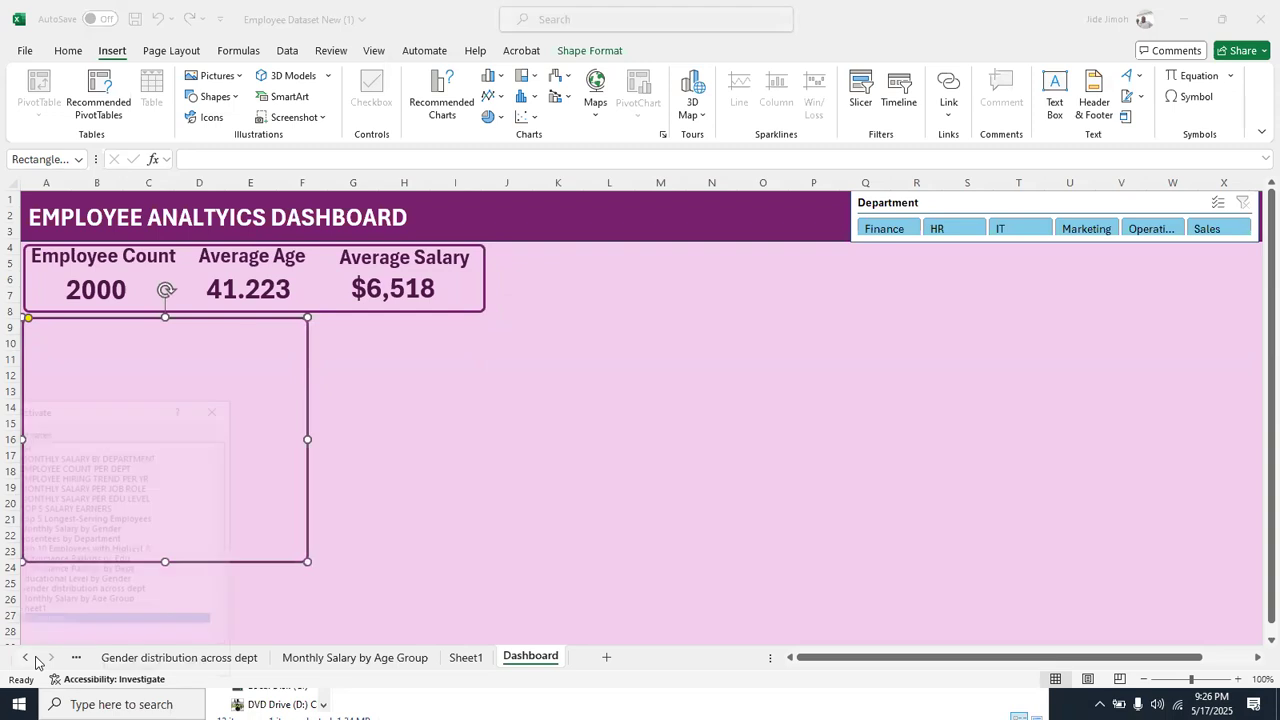
pyautogui.doubleClick(90, 455)
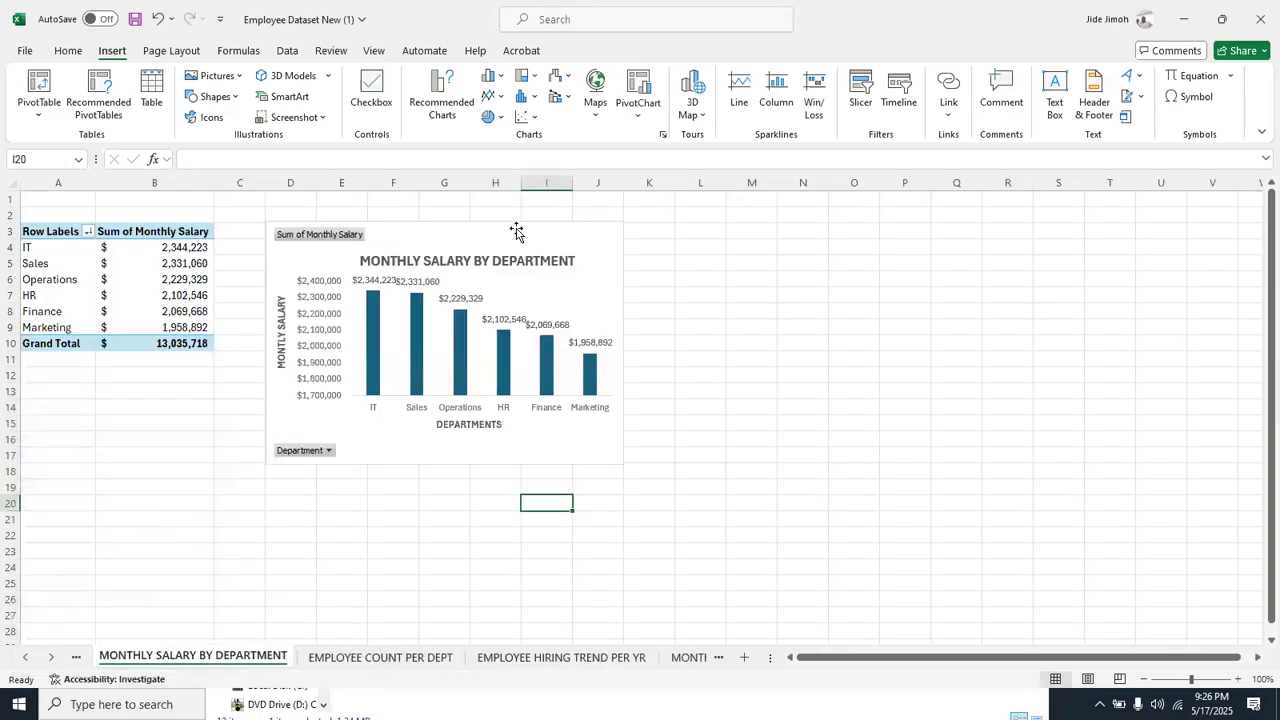
pyautogui.click(458, 242)
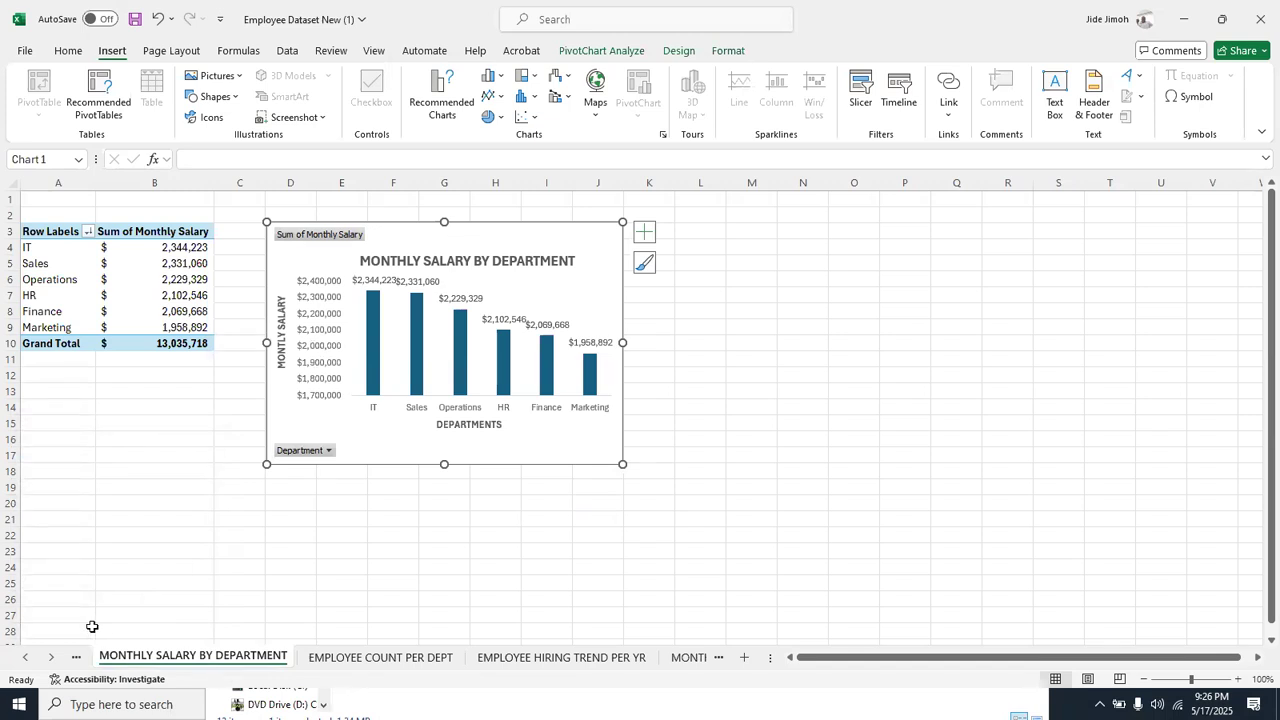
pyautogui.rightClick(42, 658)
pyautogui.click(55, 621)
pyautogui.doubleClick(55, 621)
pyautogui.hotkey('ctrl', 'v')
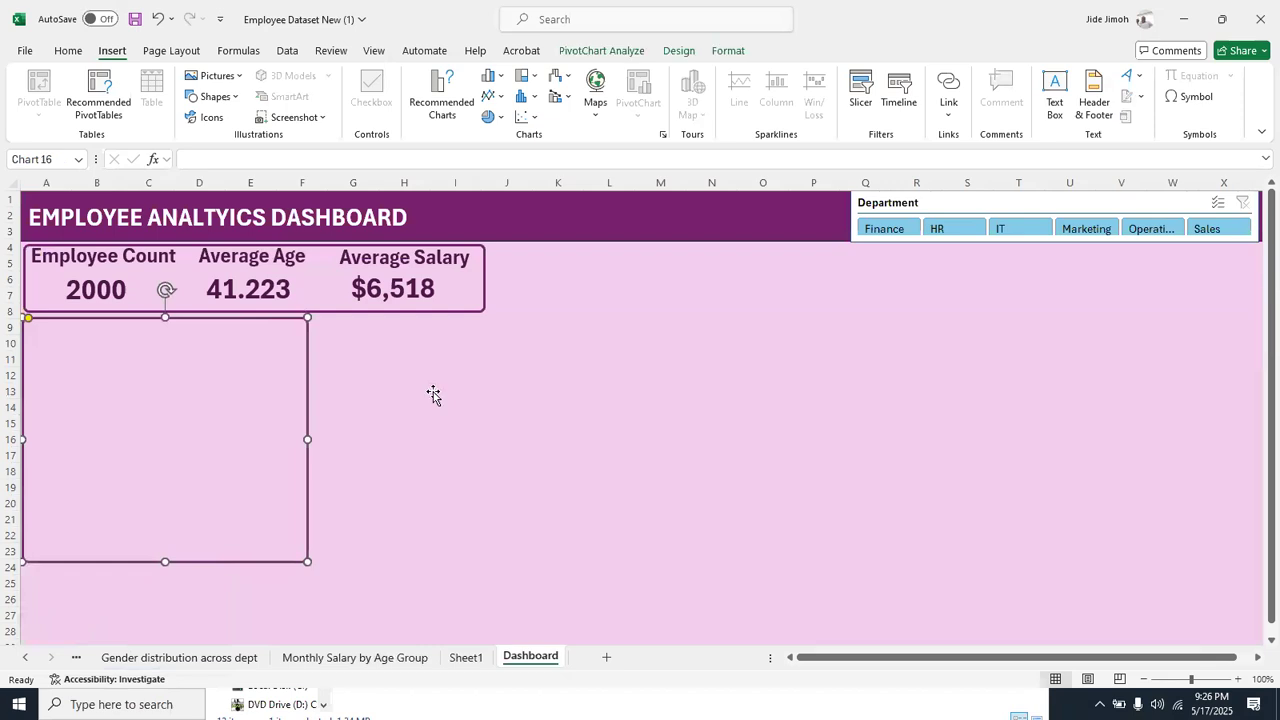
# Move the pasted salary chart to the empty area beside the new frame and hide all its field buttons
pyautogui.moveTo(546, 345); pyautogui.dragTo(637, 348)
pyautogui.rightClick(463, 350)
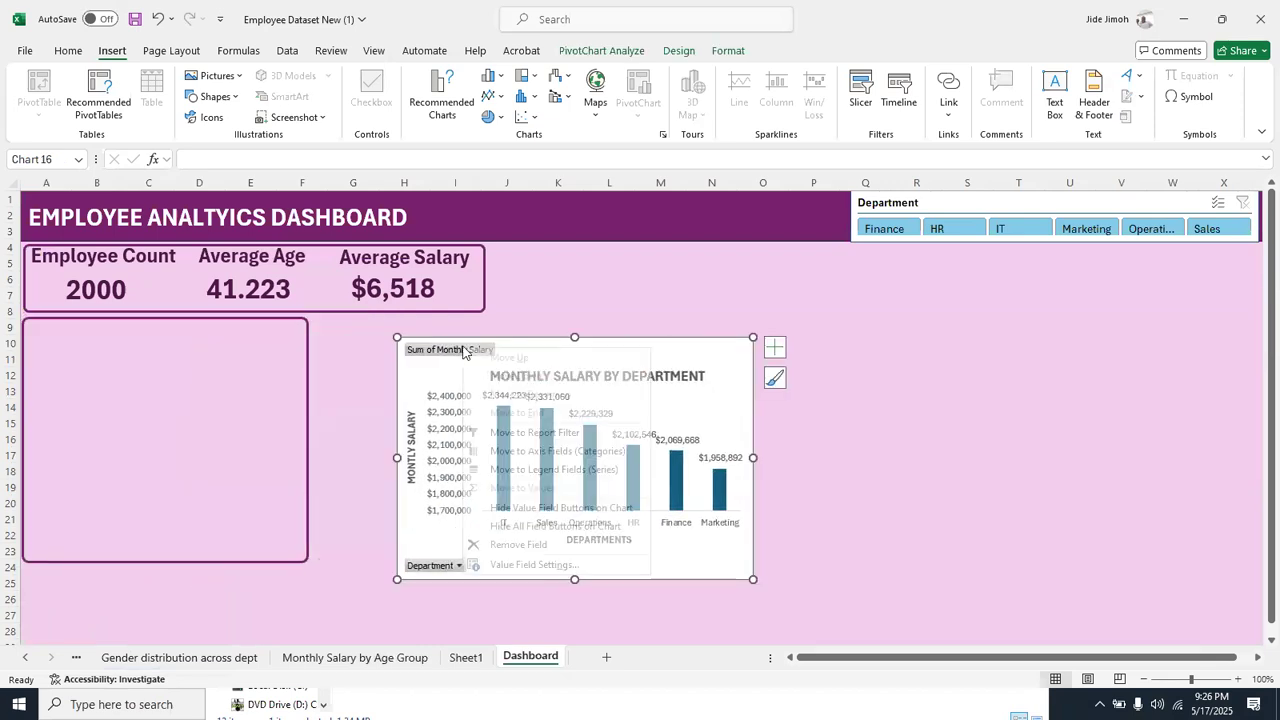
pyautogui.click(545, 527)
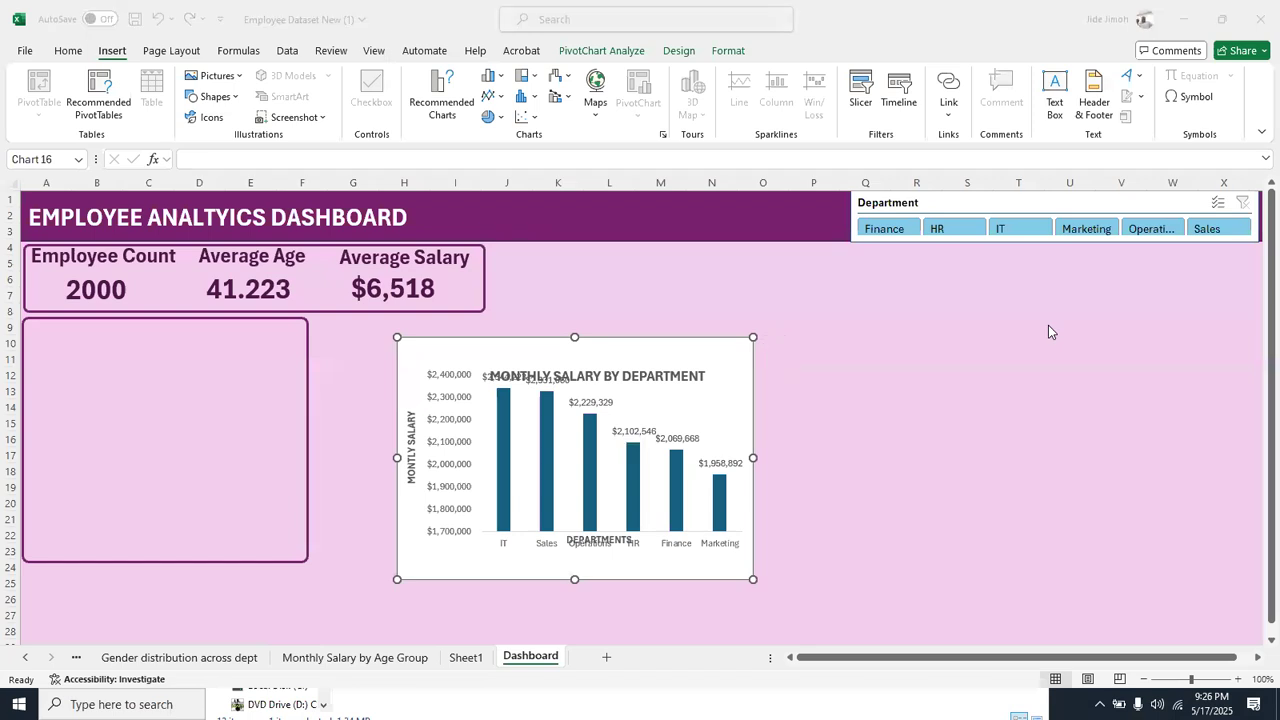
# Move the chart title up and the DEPARTMENTS axis title down, and enlarge the chart to about 3.42 by 6.4 inches
pyautogui.click(603, 376)
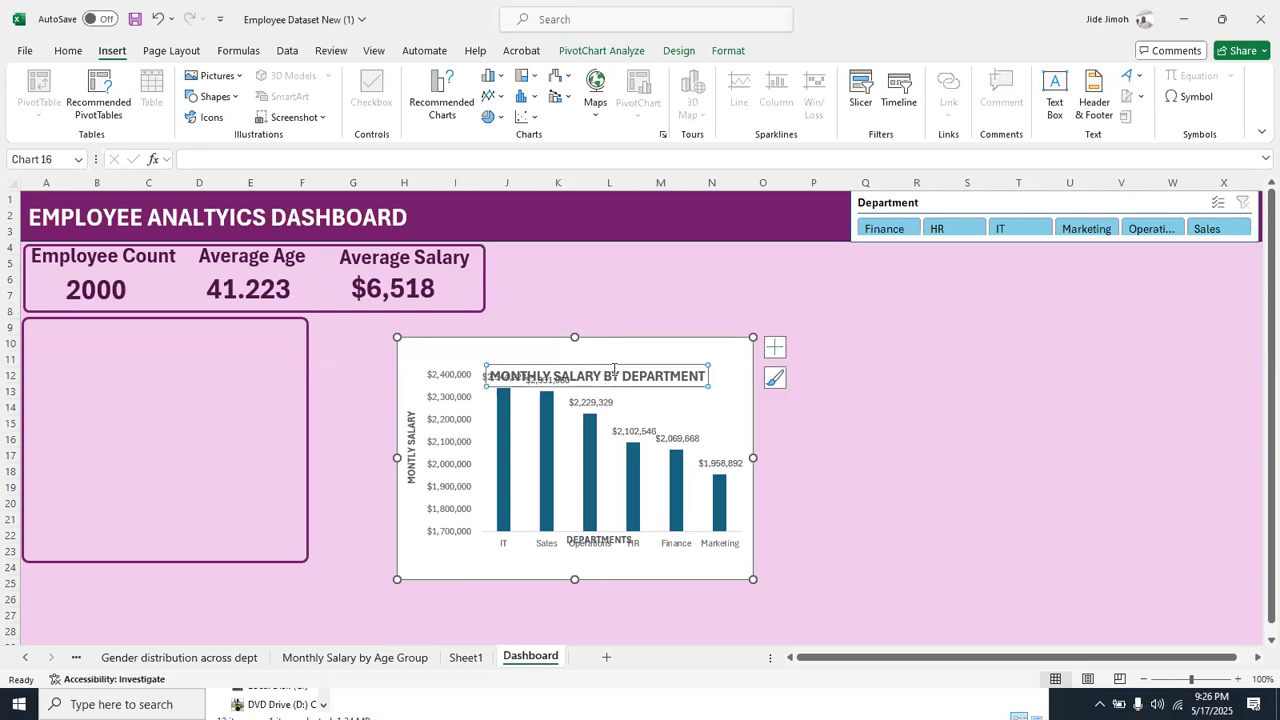
pyautogui.moveTo(617, 364); pyautogui.dragTo(619, 347)
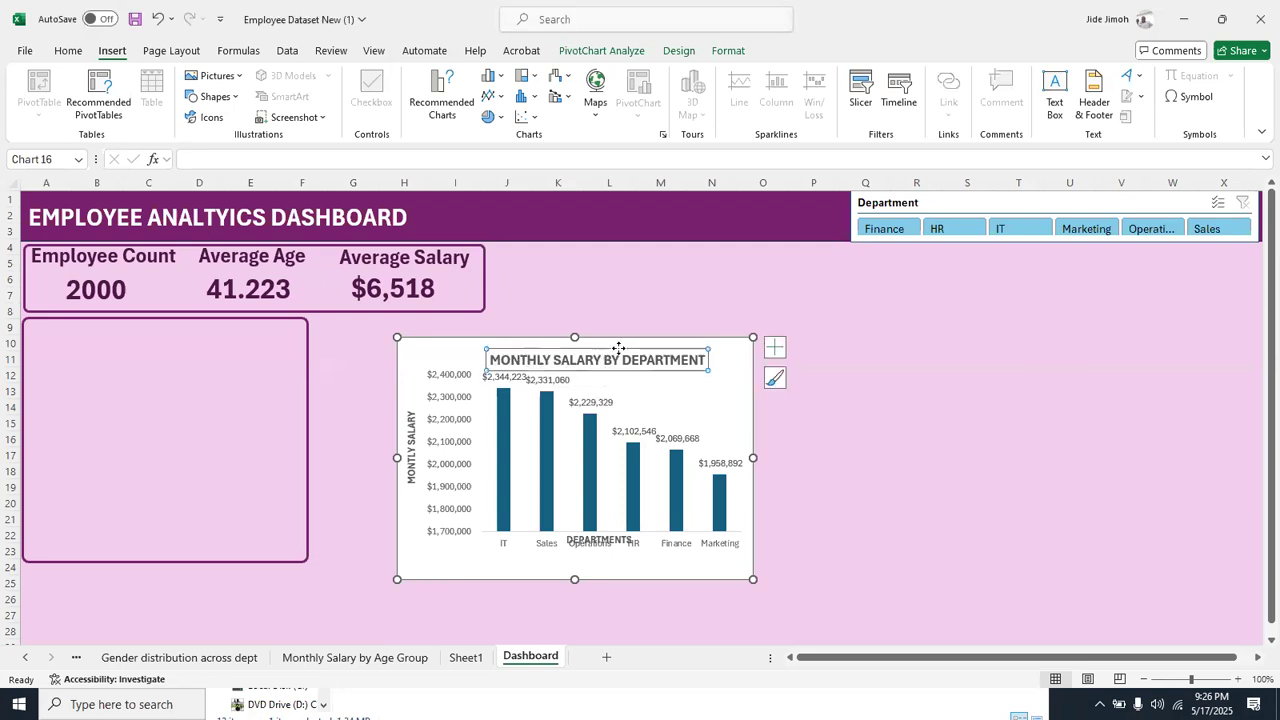
pyautogui.moveTo(755, 457); pyautogui.dragTo(866, 455)
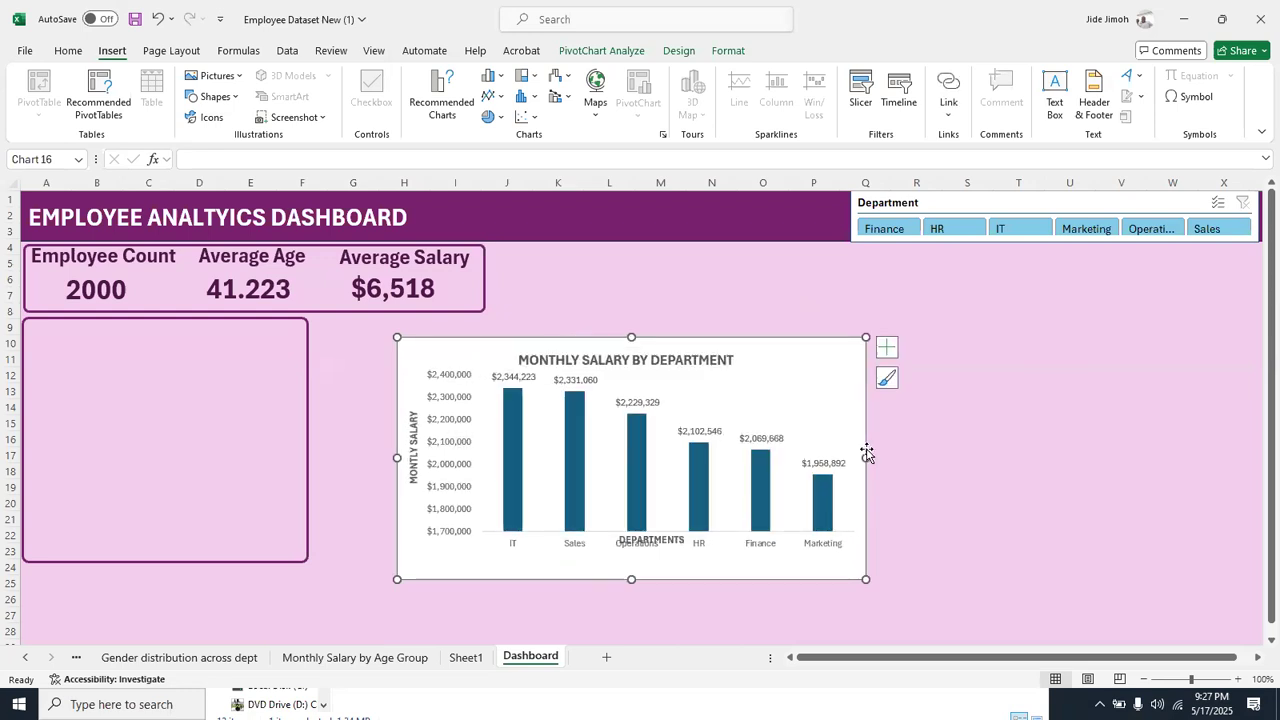
pyautogui.click(655, 553)
pyautogui.moveTo(655, 556); pyautogui.dragTo(657, 563)
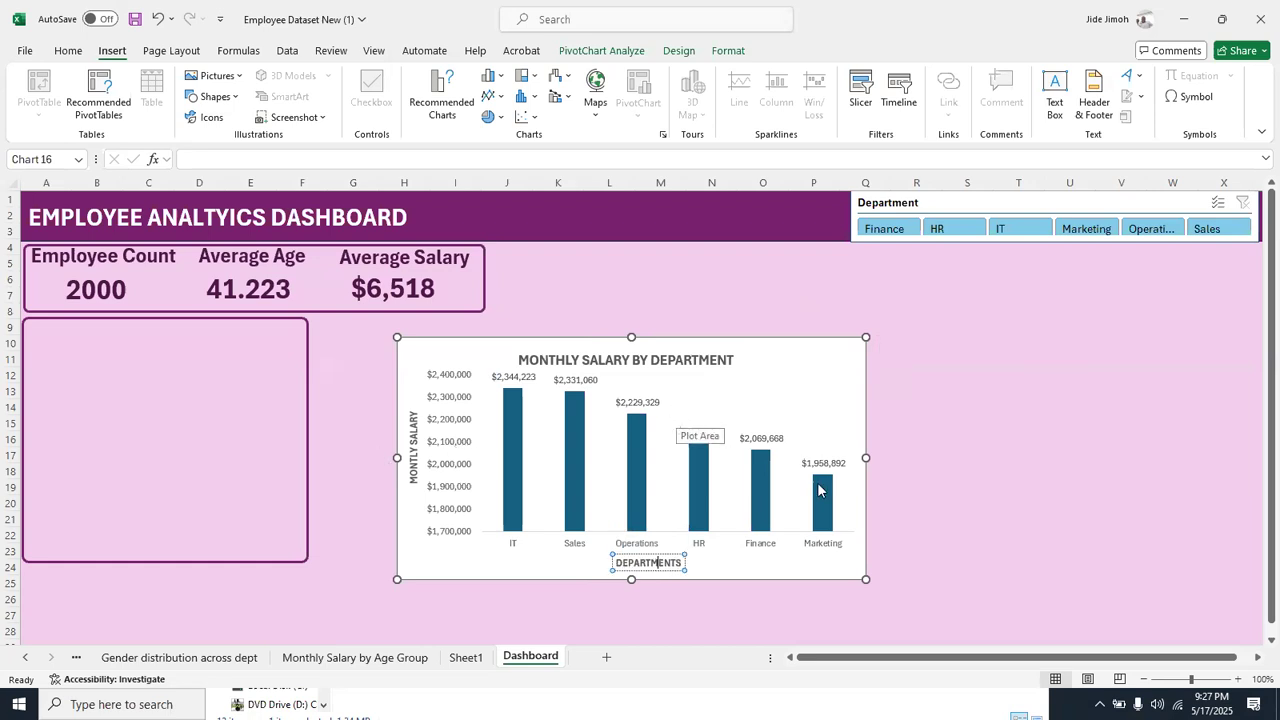
pyautogui.moveTo(865, 580); pyautogui.dragTo(886, 598)
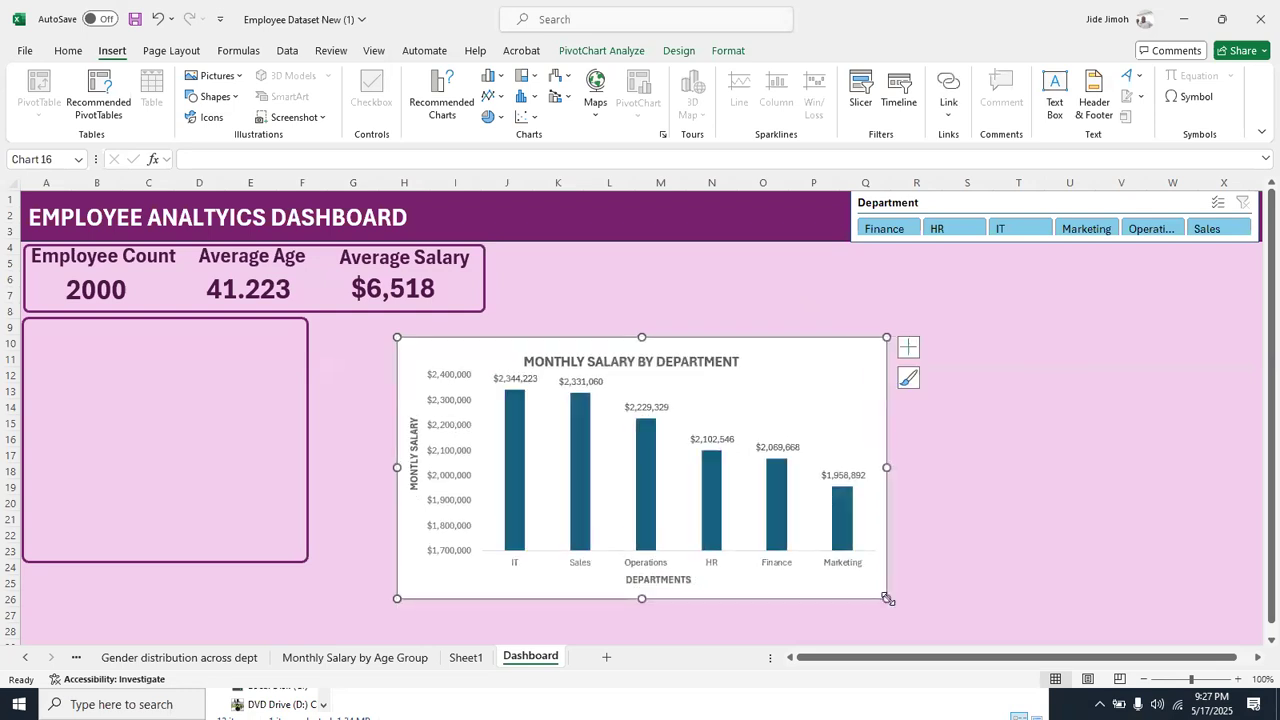
# Remove the salary chart's background fill and move the chart down to about row 19, starting near column K
pyautogui.click(728, 50)
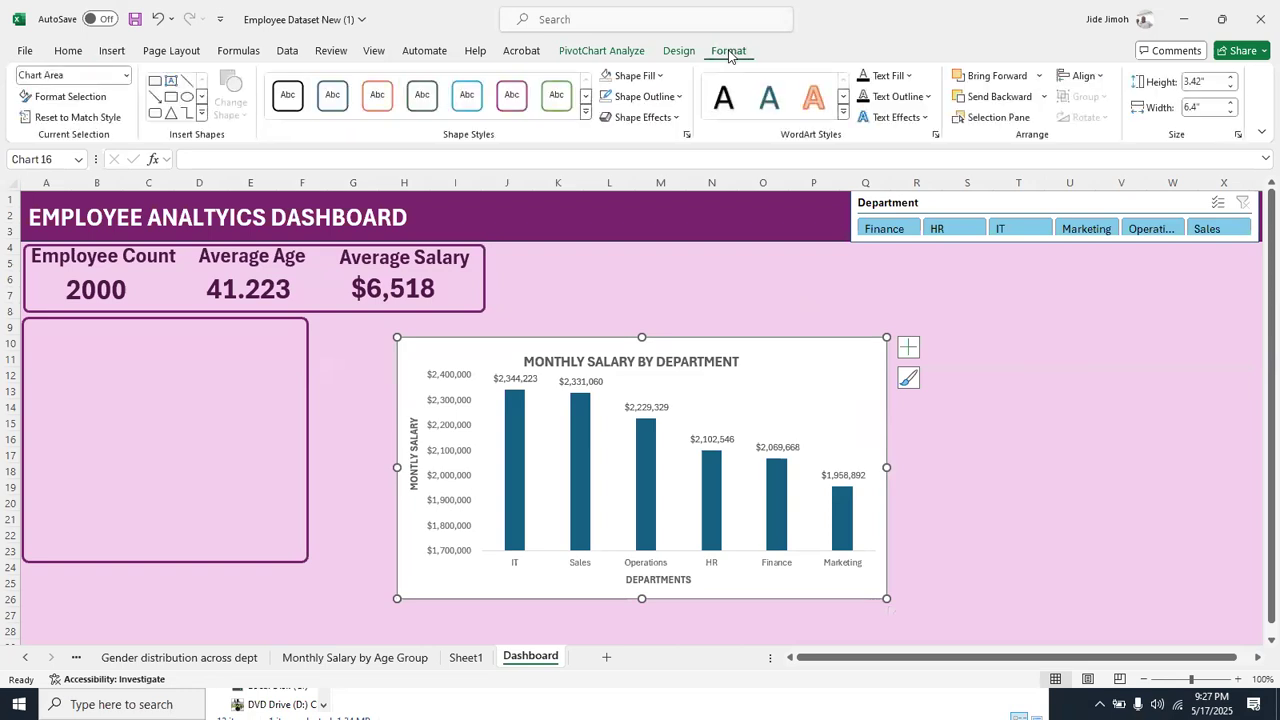
pyautogui.click(615, 76)
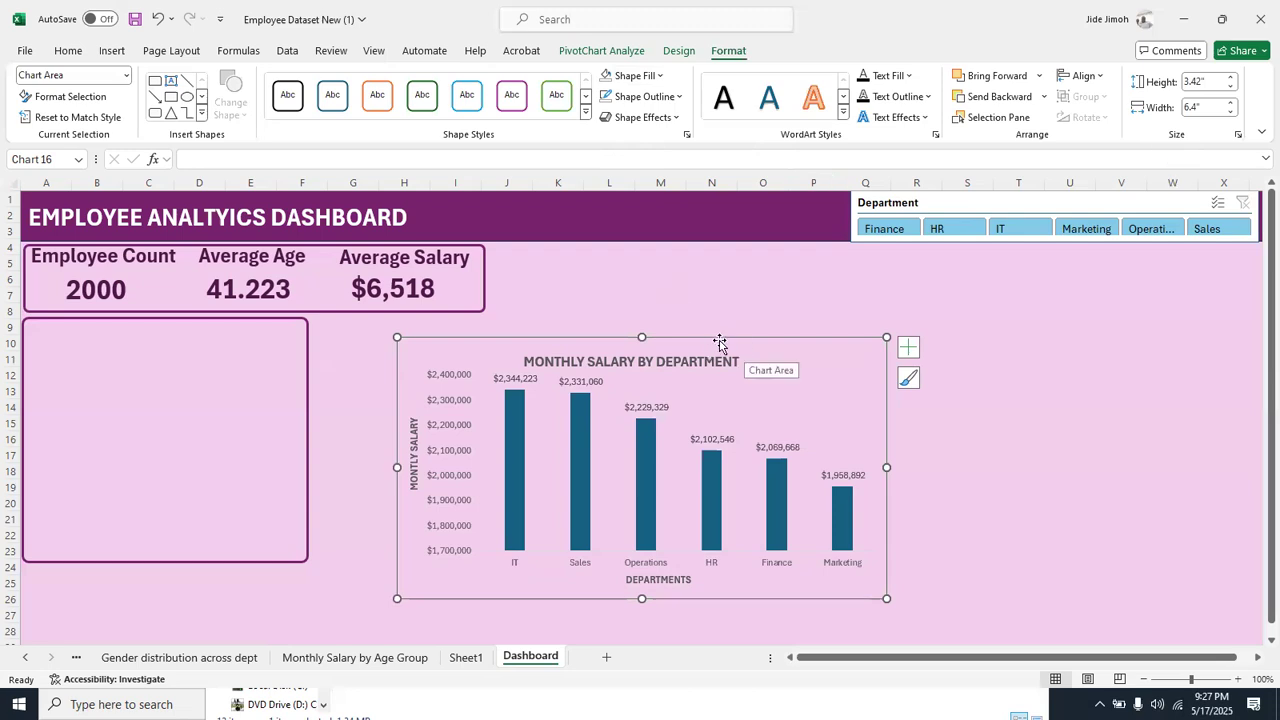
pyautogui.moveTo(713, 342); pyautogui.dragTo(871, 484)
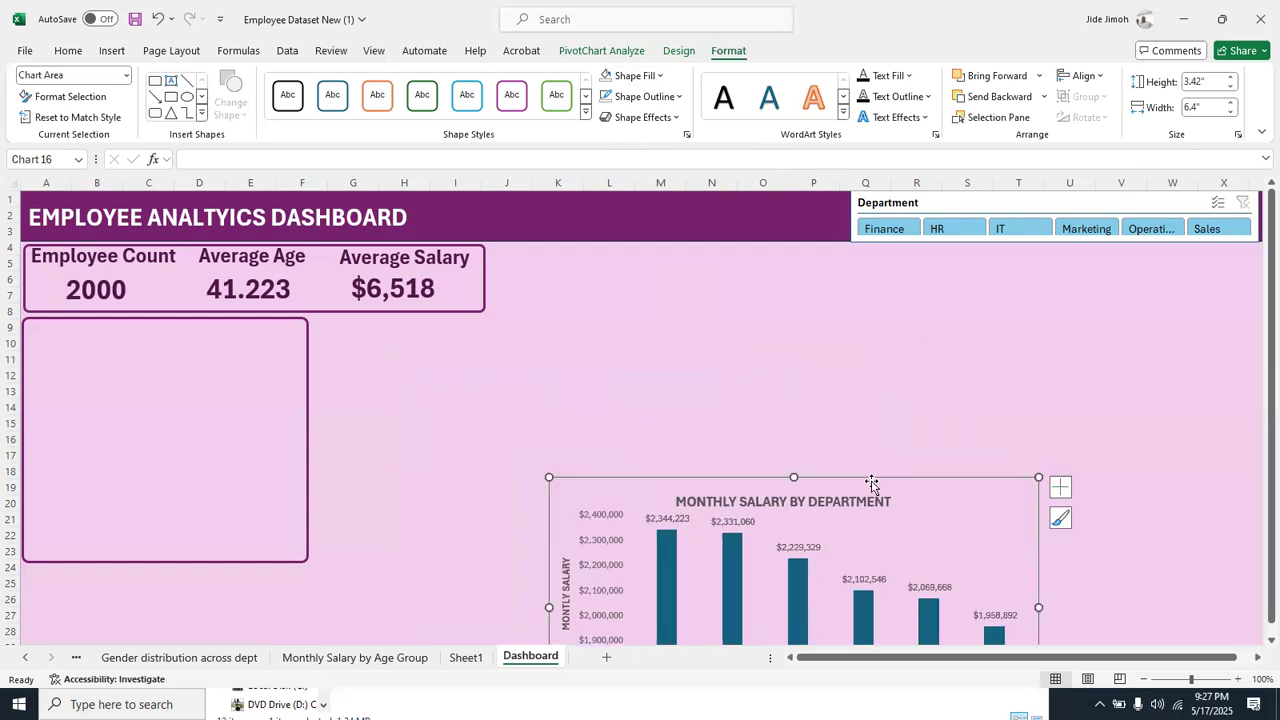
# Insert a text box above the salary chart linked to cell A4 of the KPI sheet, and delete it
pyautogui.click(111, 51)
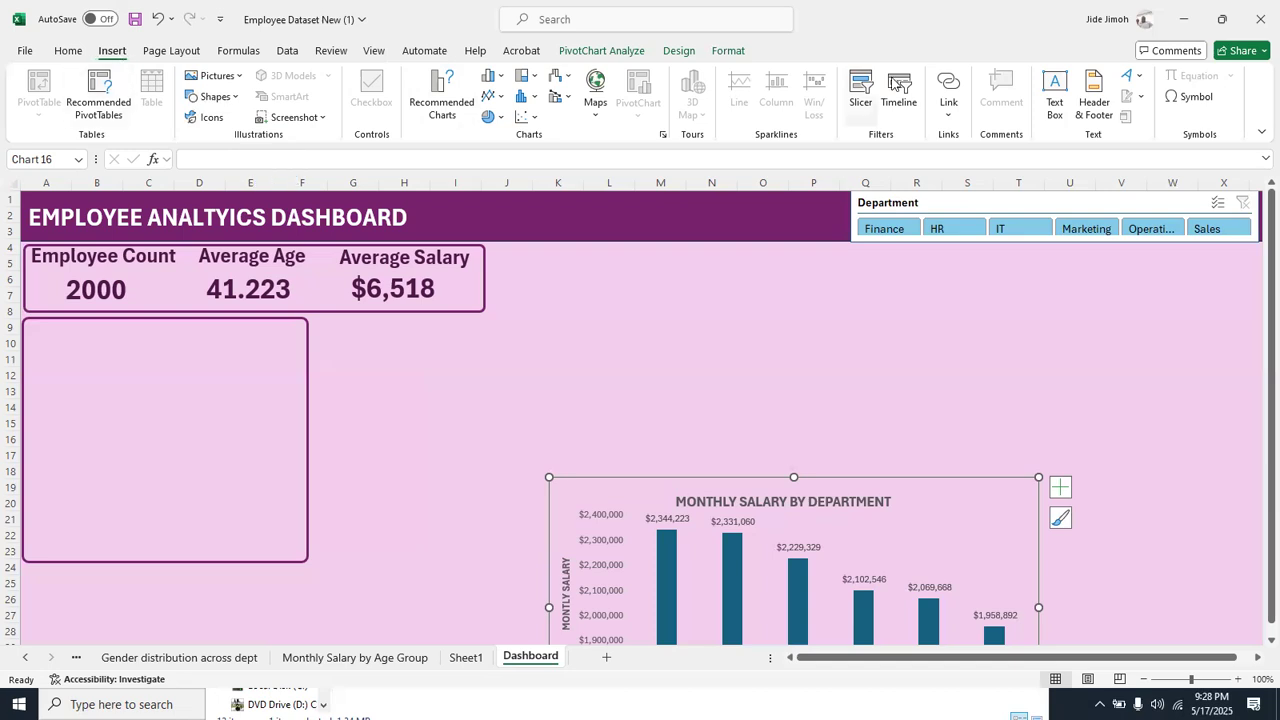
pyautogui.click(1054, 98)
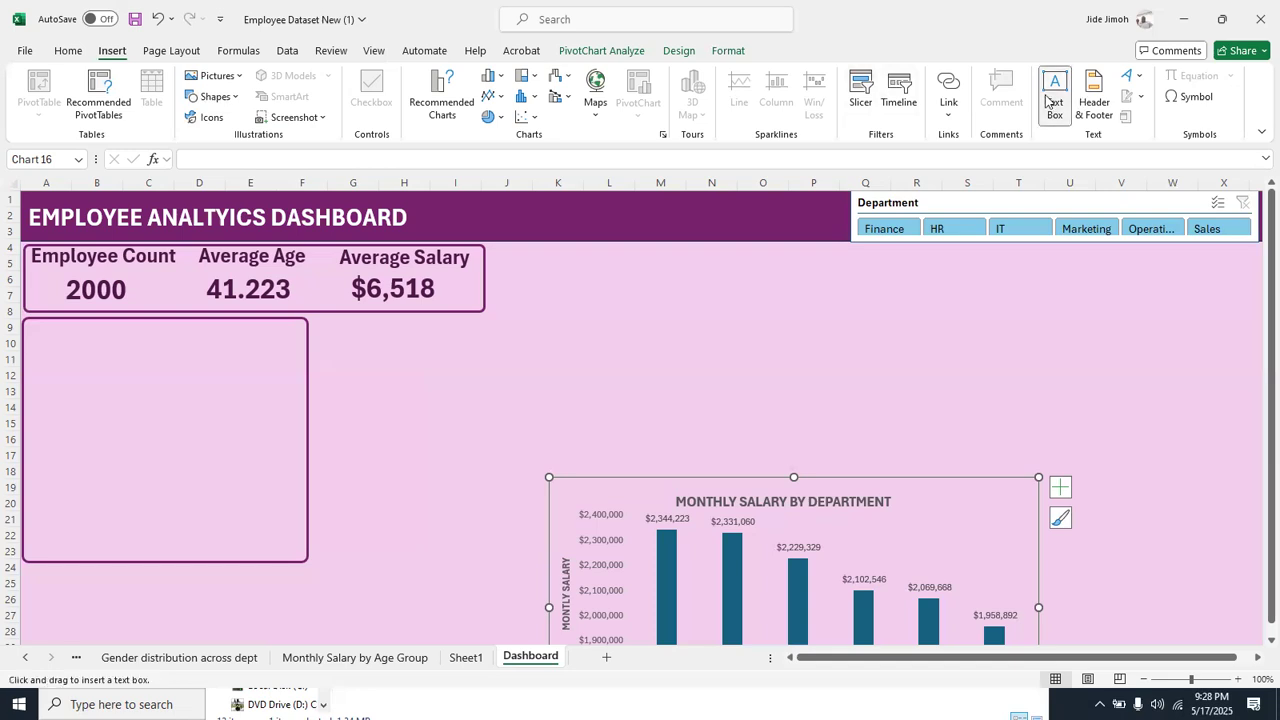
pyautogui.moveTo(553, 305); pyautogui.dragTo(737, 405)
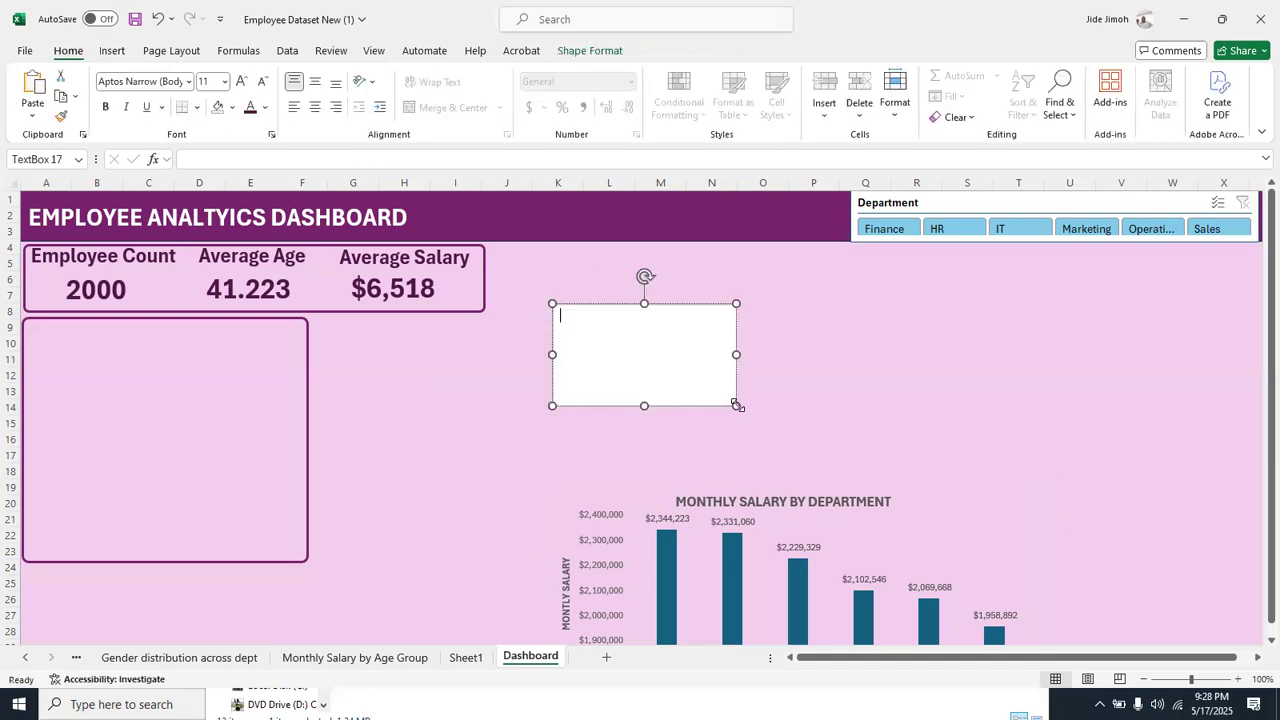
pyautogui.click(329, 159)
pyautogui.write('=')
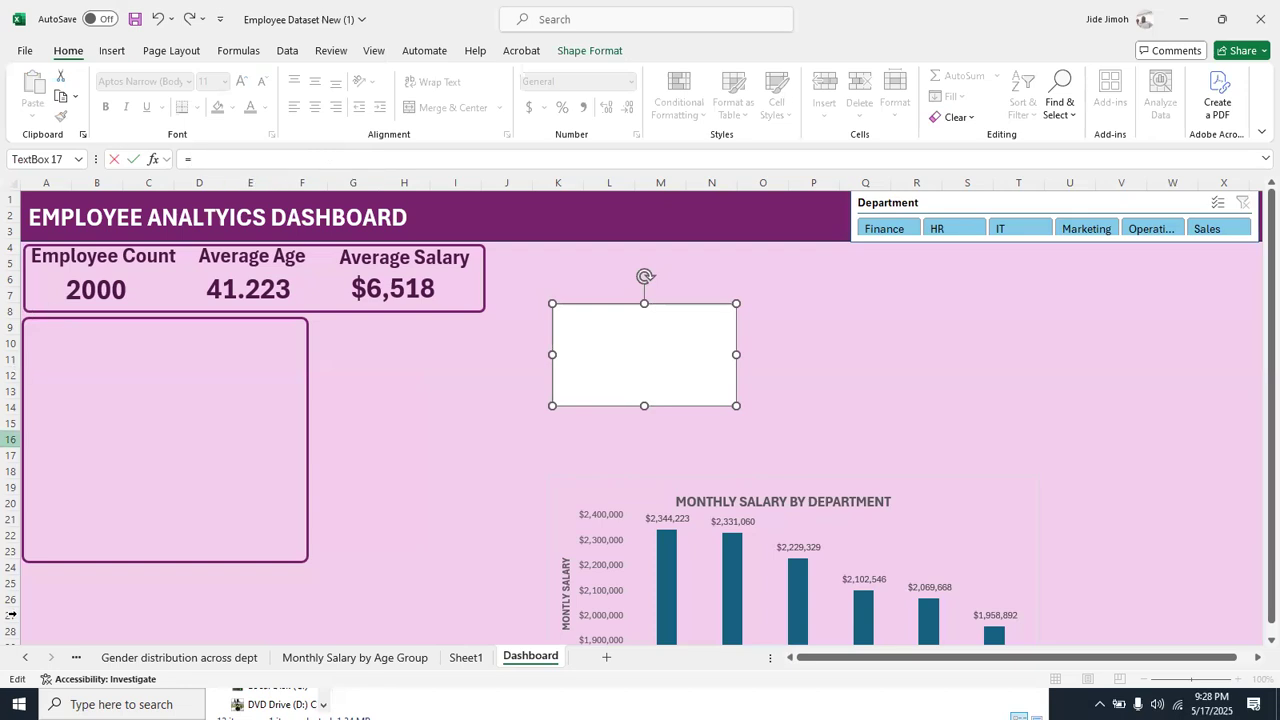
pyautogui.rightClick(29, 656)
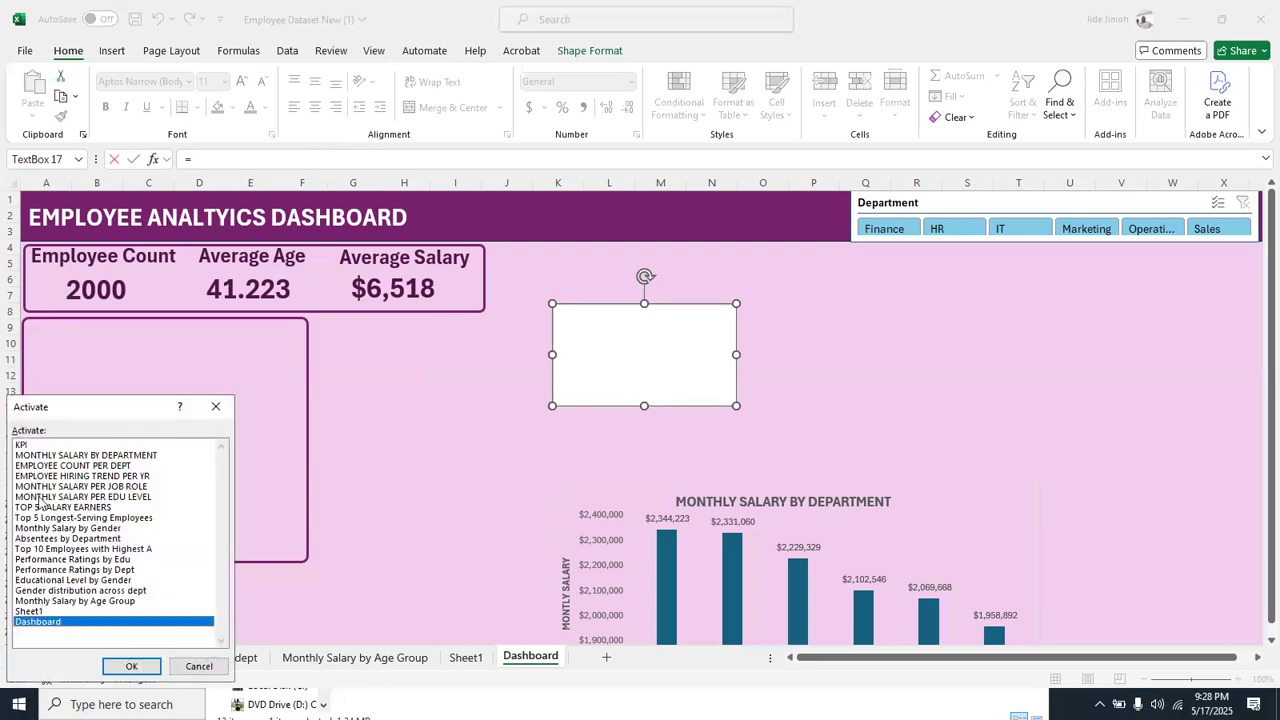
pyautogui.click(39, 443)
pyautogui.doubleClick(39, 443)
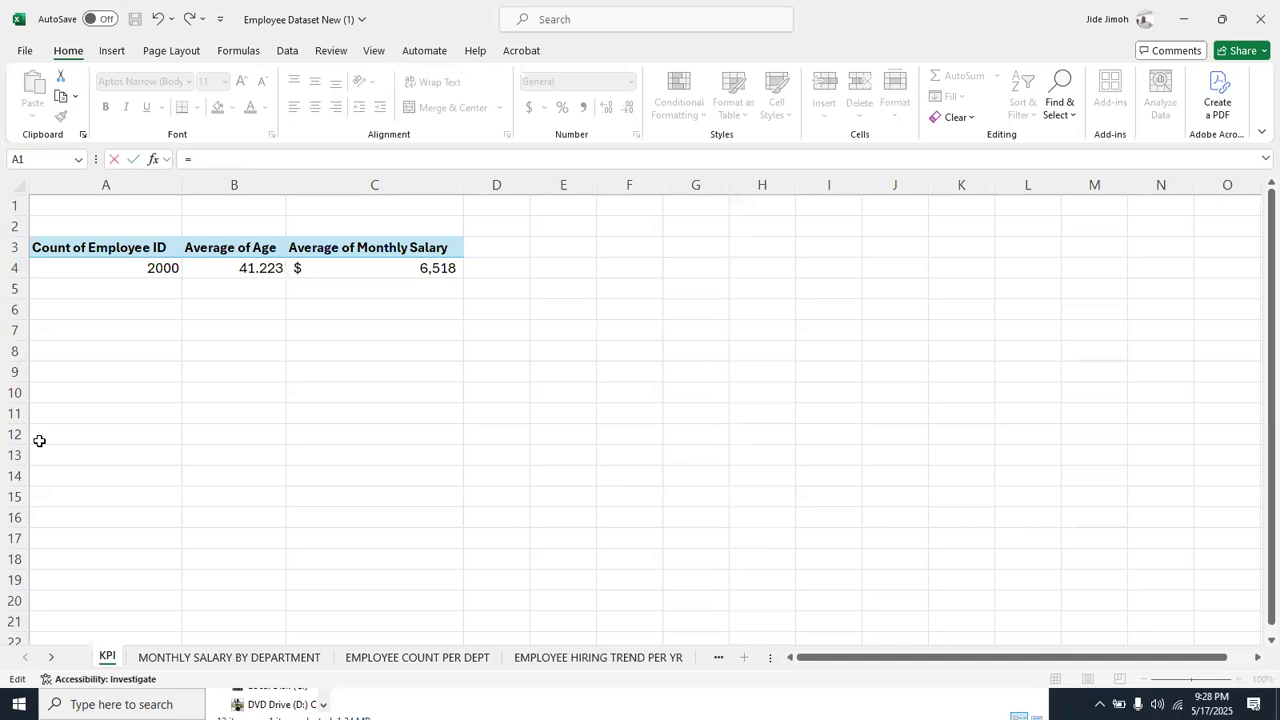
pyautogui.click(135, 268)
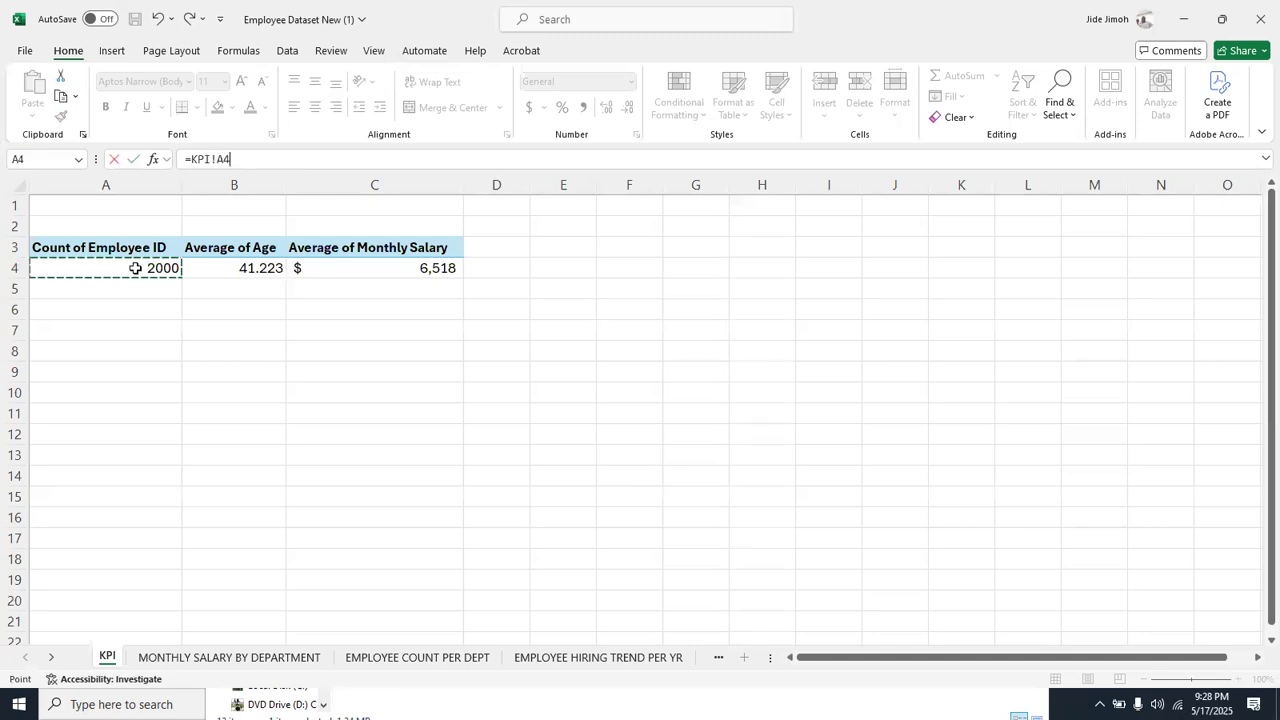
pyautogui.press('Return')
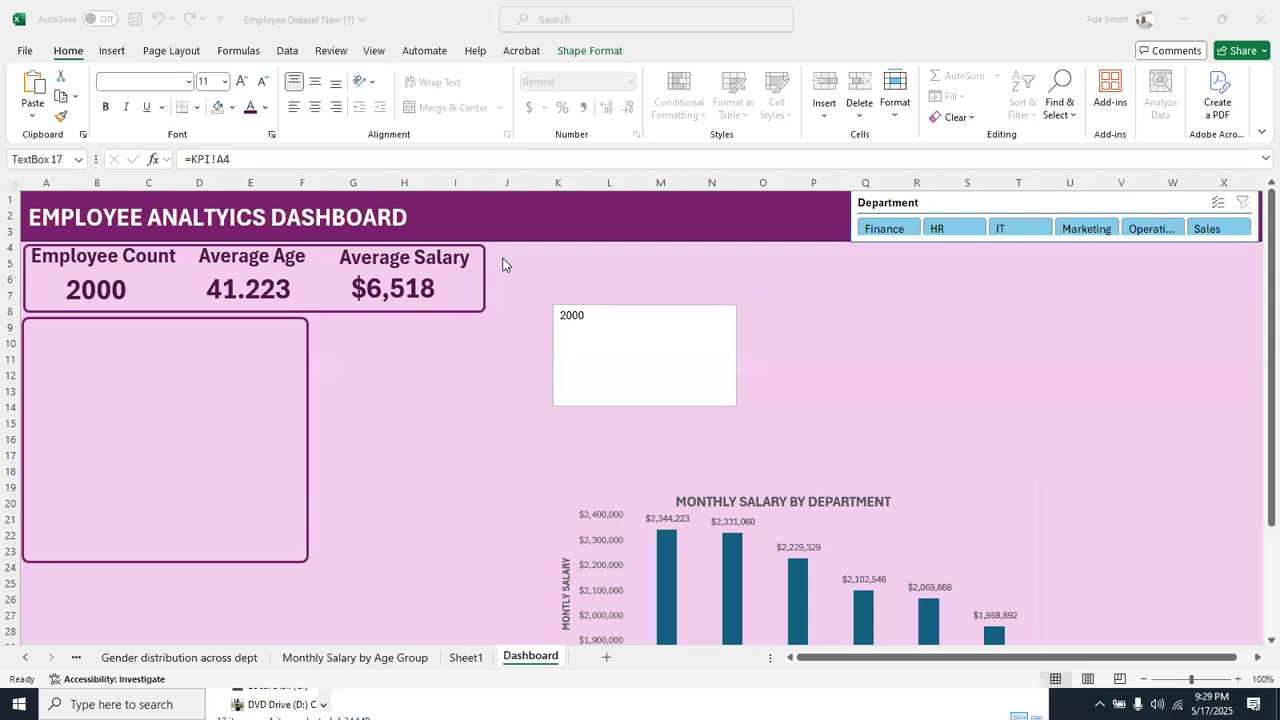
pyautogui.click(686, 322)
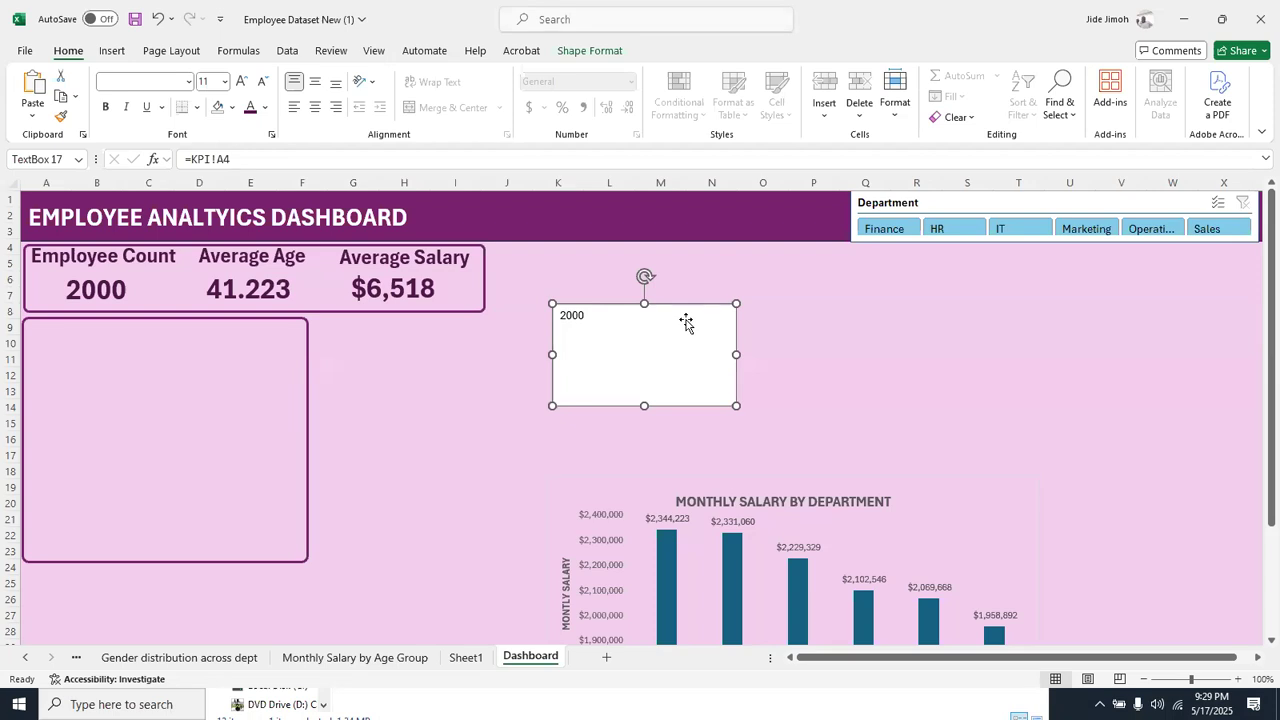
pyautogui.press('Delete')
# Move the salary chart over the frame below the KPI cards and shrink it to fit about columns A to F
pyautogui.click(855, 527)
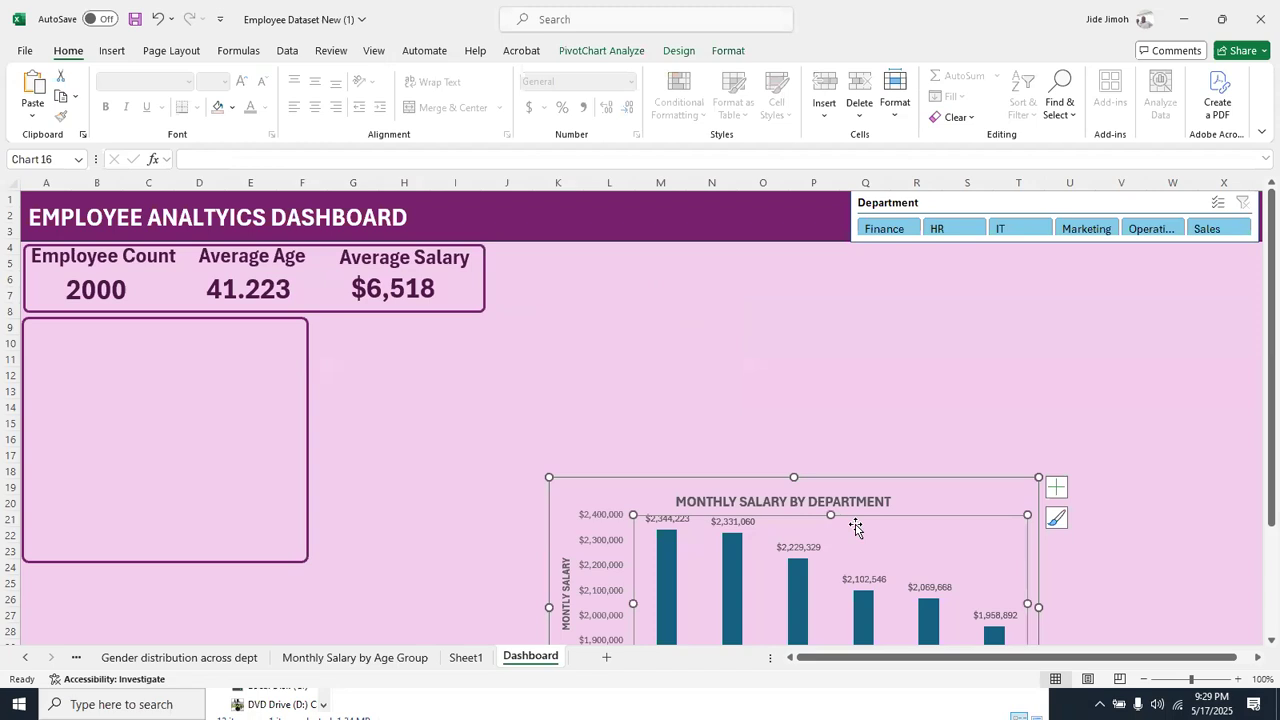
pyautogui.moveTo(893, 490); pyautogui.dragTo(740, 311)
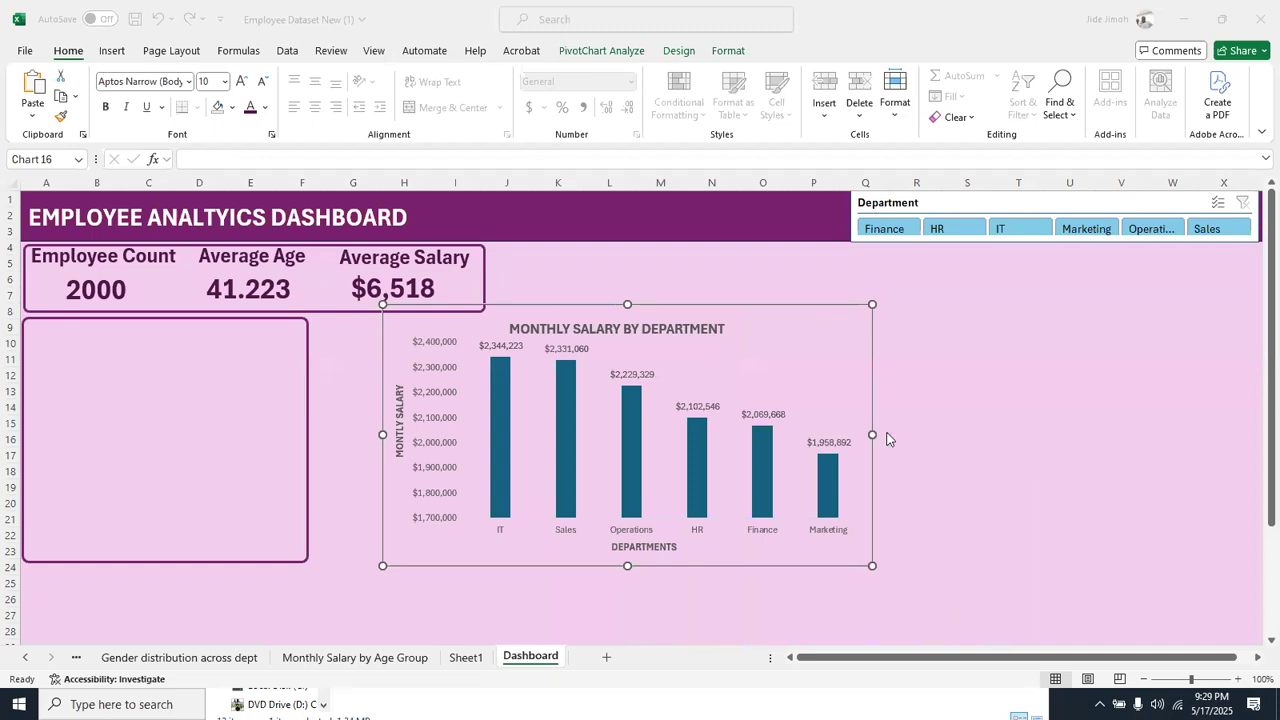
pyautogui.click(753, 316)
pyautogui.moveTo(872, 566); pyautogui.dragTo(741, 566)
pyautogui.moveTo(674, 310); pyautogui.dragTo(322, 328)
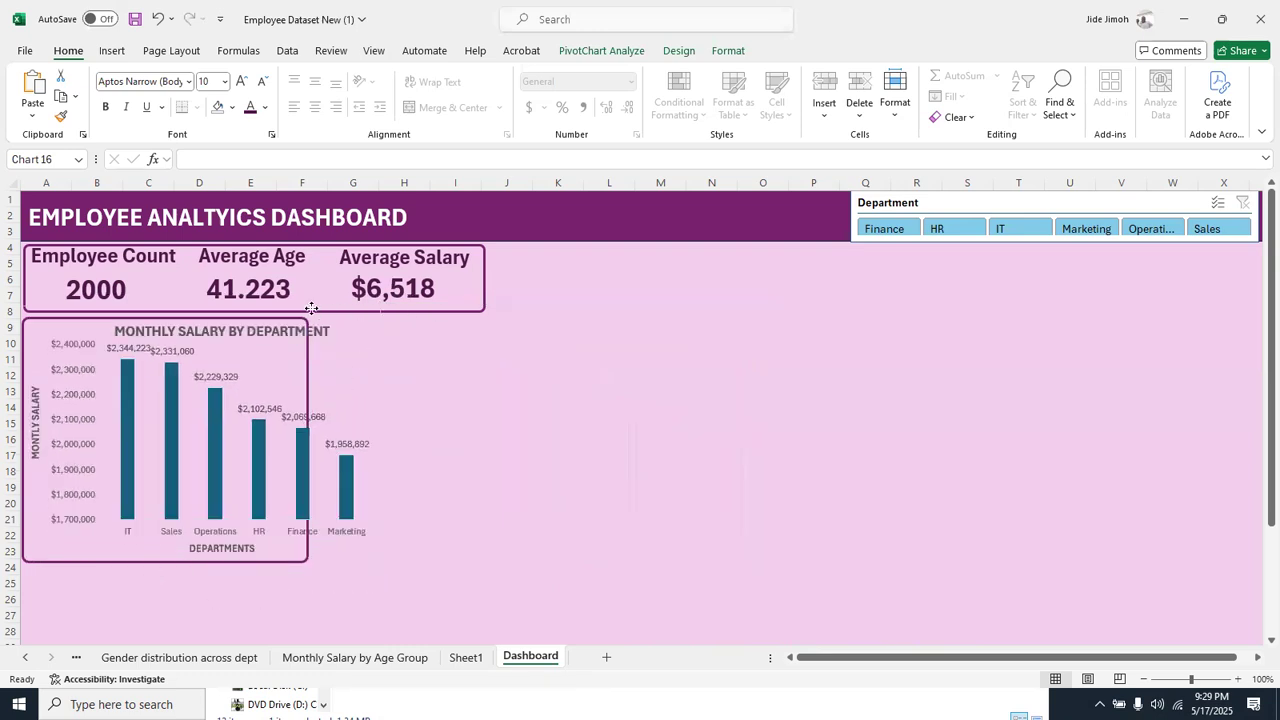
pyautogui.click(311, 308)
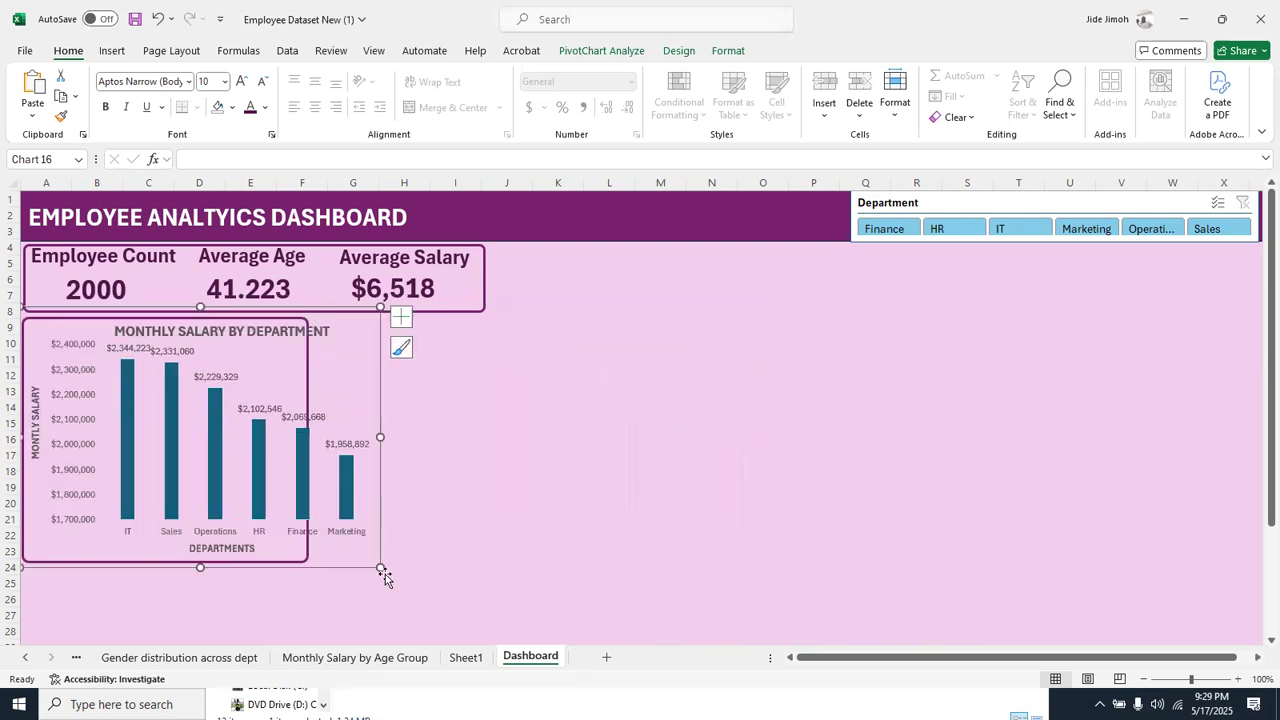
pyautogui.moveTo(380, 567); pyautogui.dragTo(273, 545)
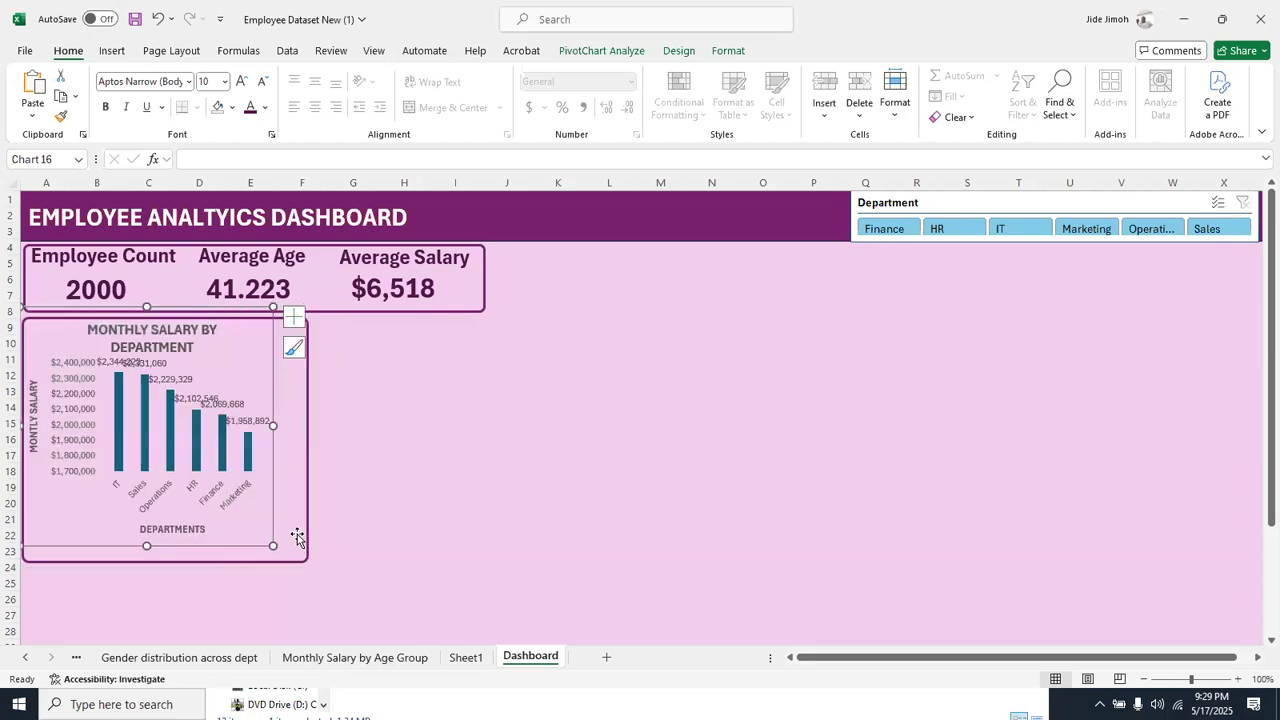
# Widen the frame to just past column G and enlarge the salary chart to fill it
pyautogui.click(304, 537)
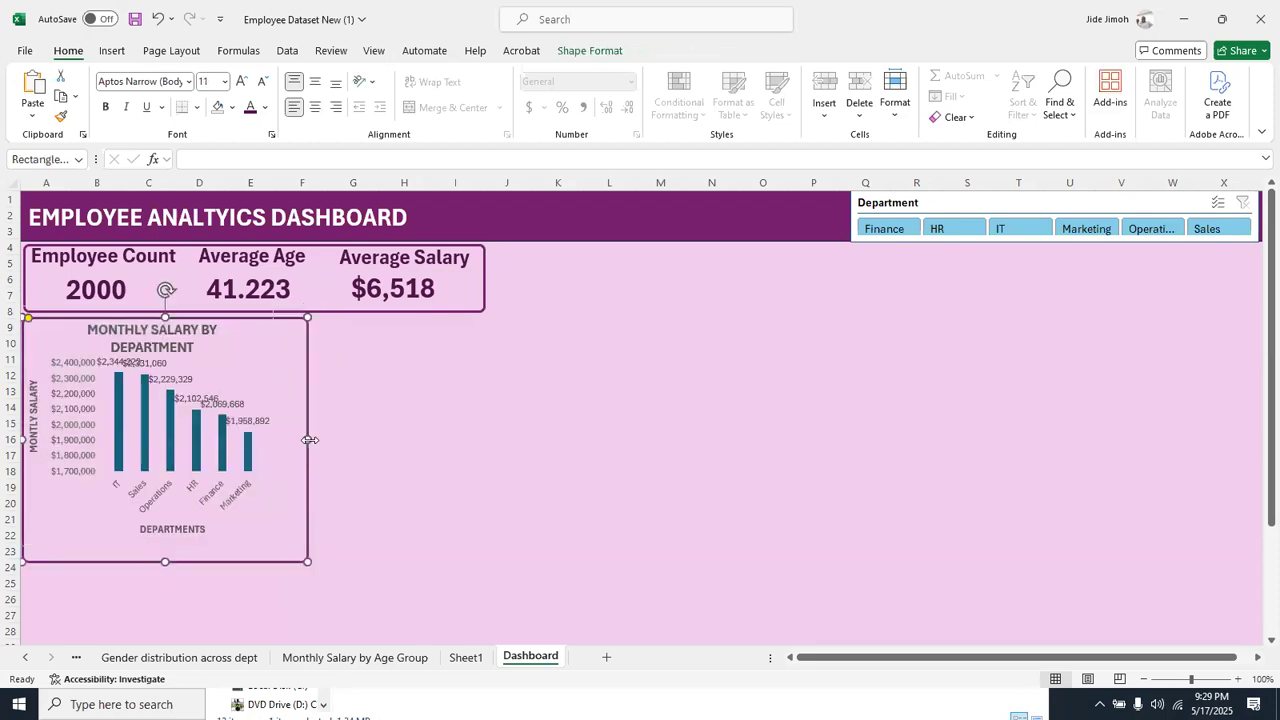
pyautogui.moveTo(311, 440); pyautogui.dragTo(386, 443)
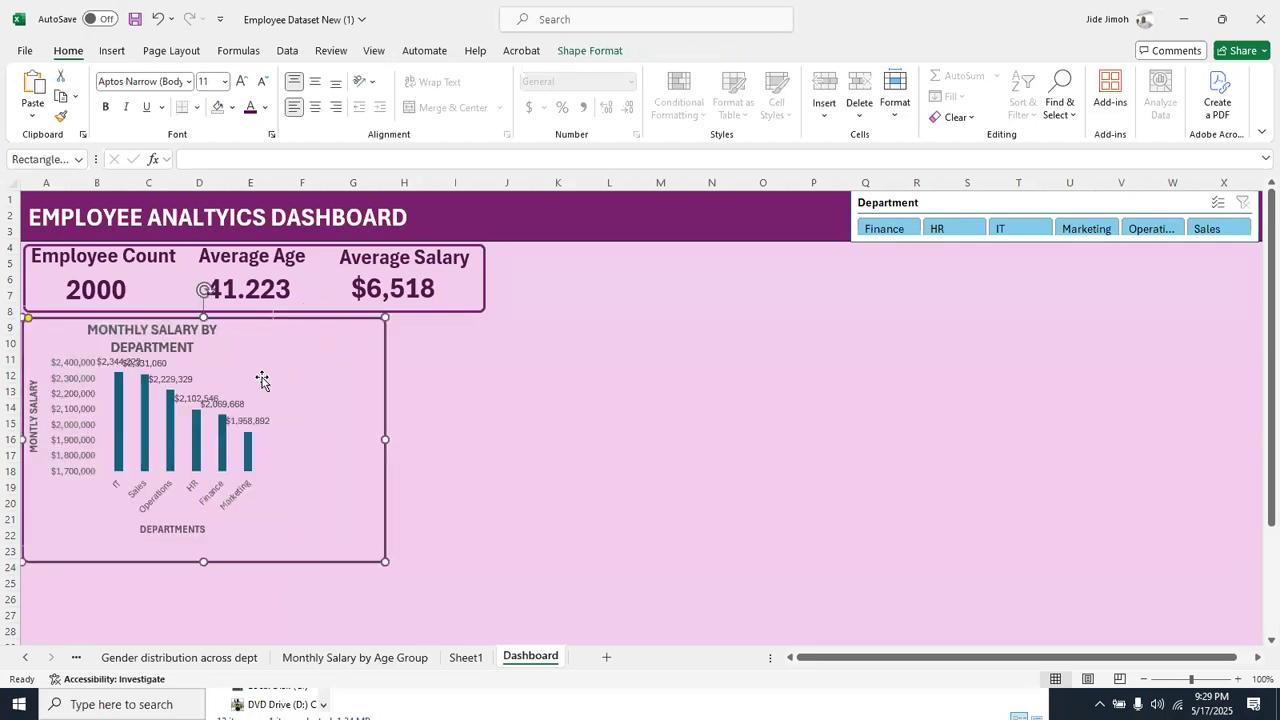
pyautogui.click(265, 380)
pyautogui.moveTo(273, 425); pyautogui.dragTo(362, 427)
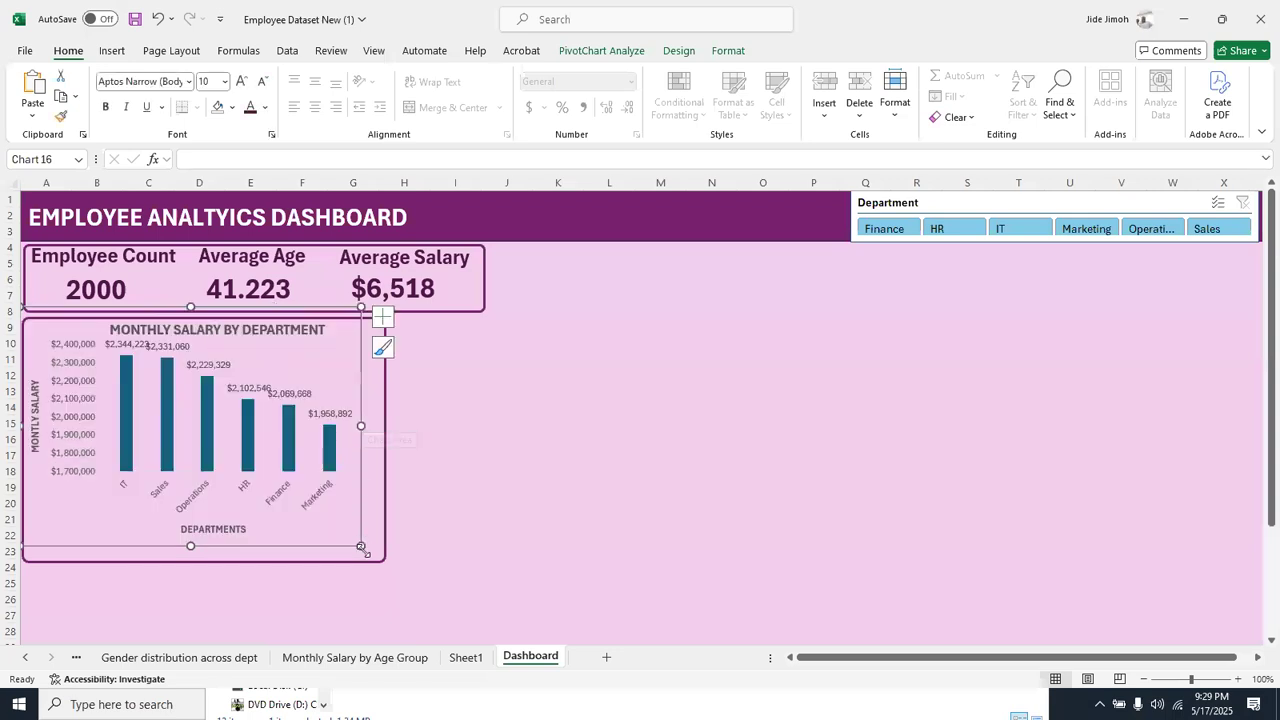
pyautogui.moveTo(379, 563); pyautogui.dragTo(390, 569)
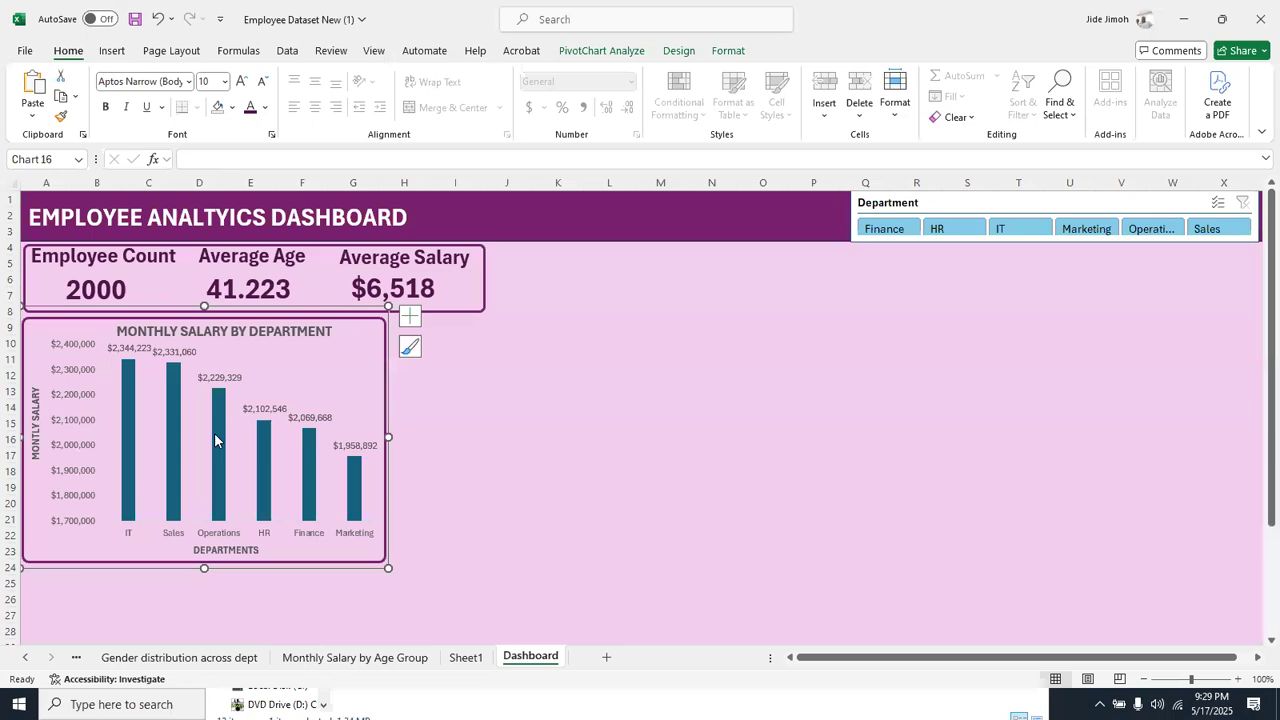
# Move the salary chart down to expose the top edge of its frame, and duplicate the frame
pyautogui.click(492, 427)
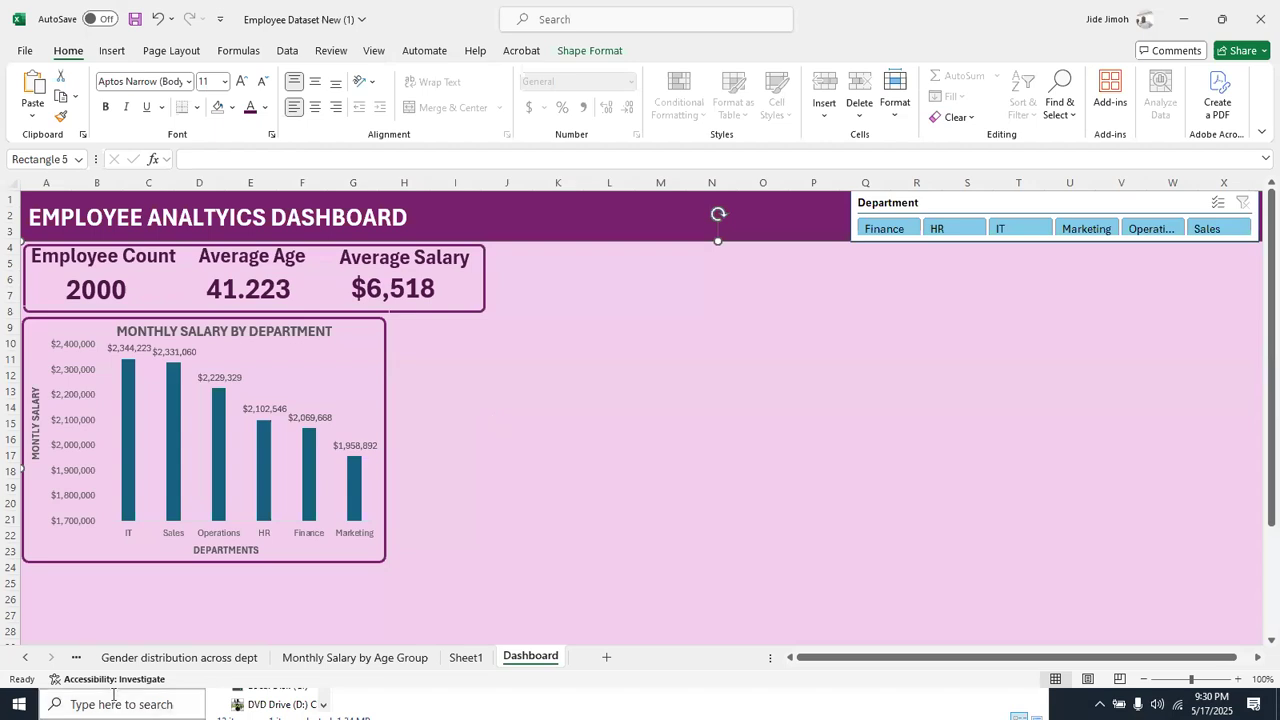
pyautogui.click(441, 311)
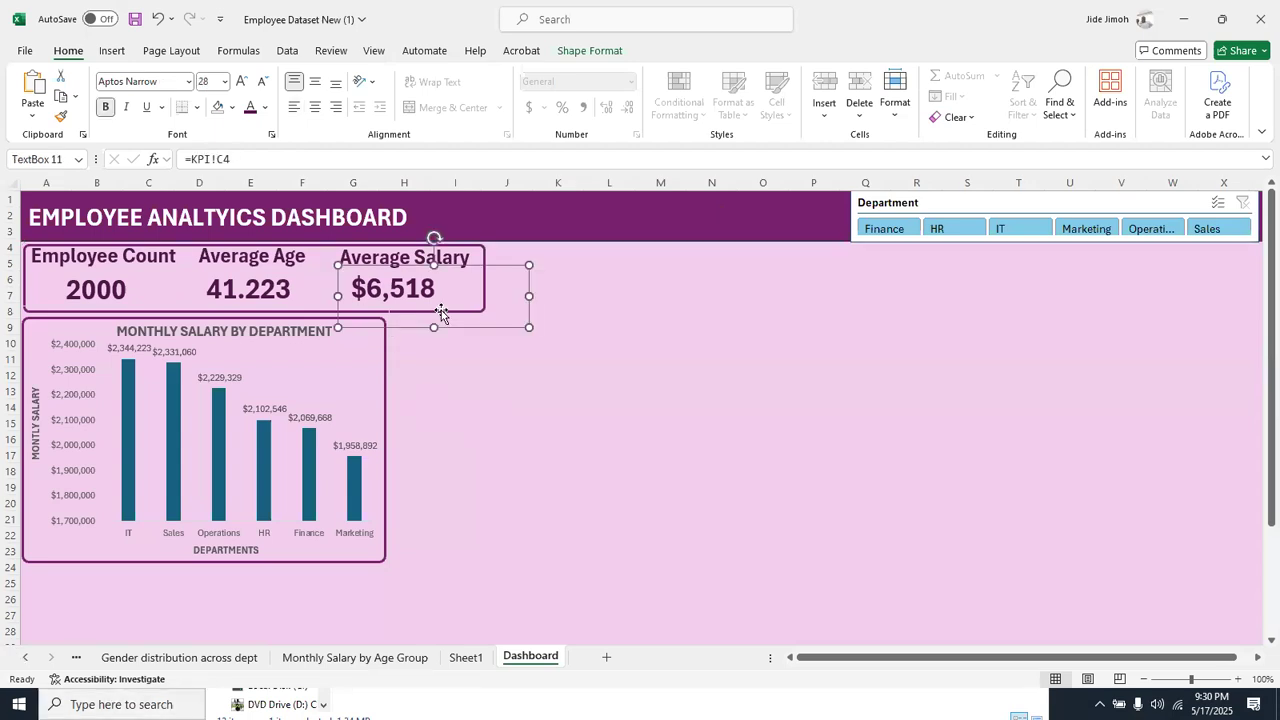
pyautogui.click(148, 306)
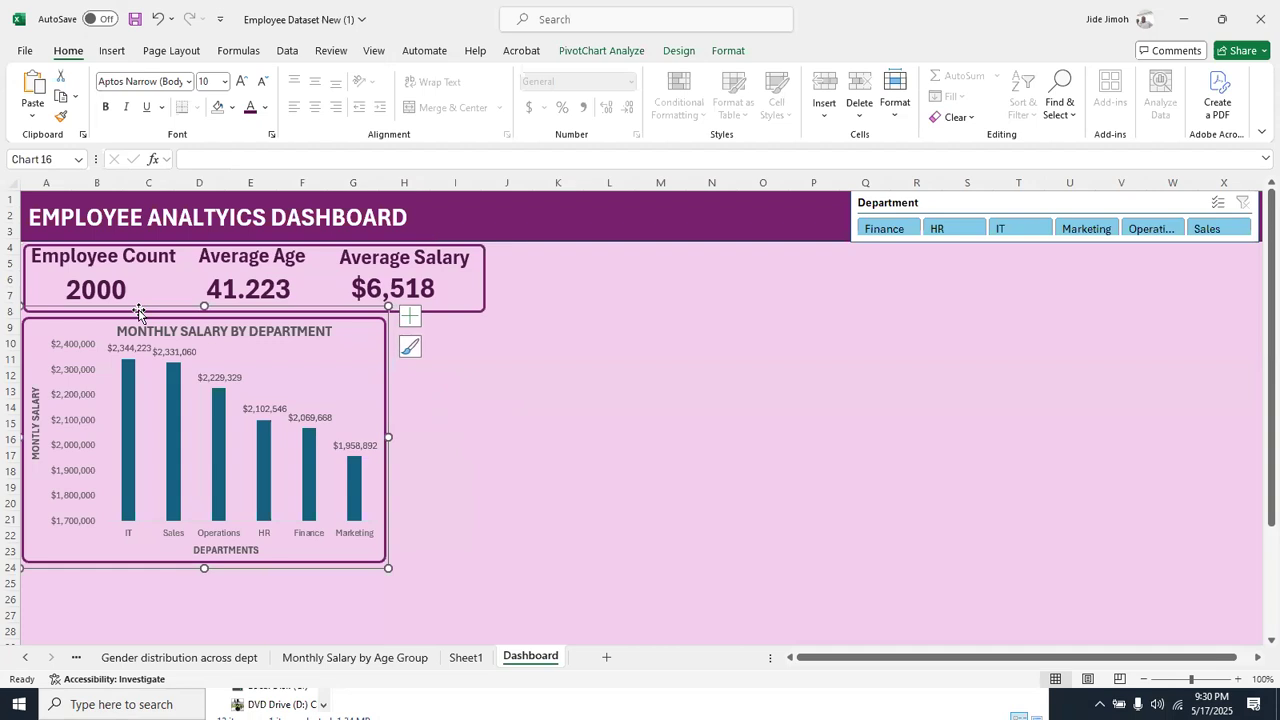
pyautogui.doubleClick(42, 325)
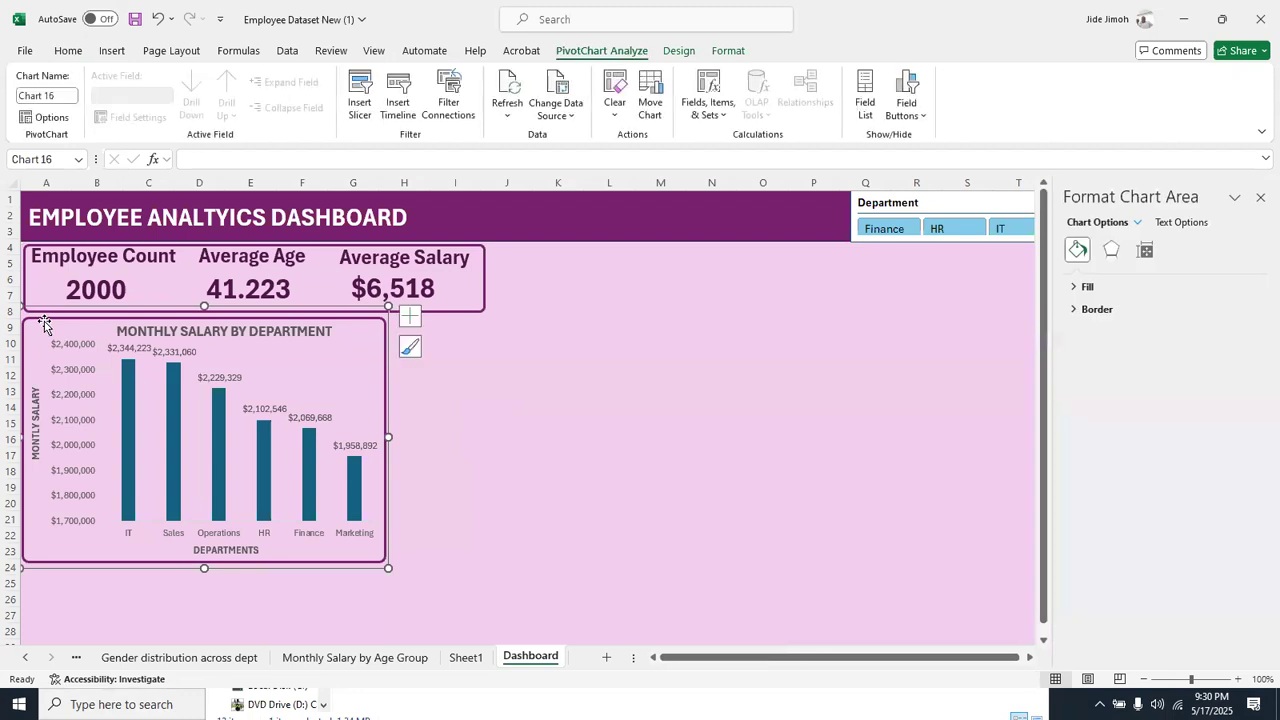
pyautogui.moveTo(71, 320); pyautogui.dragTo(72, 330)
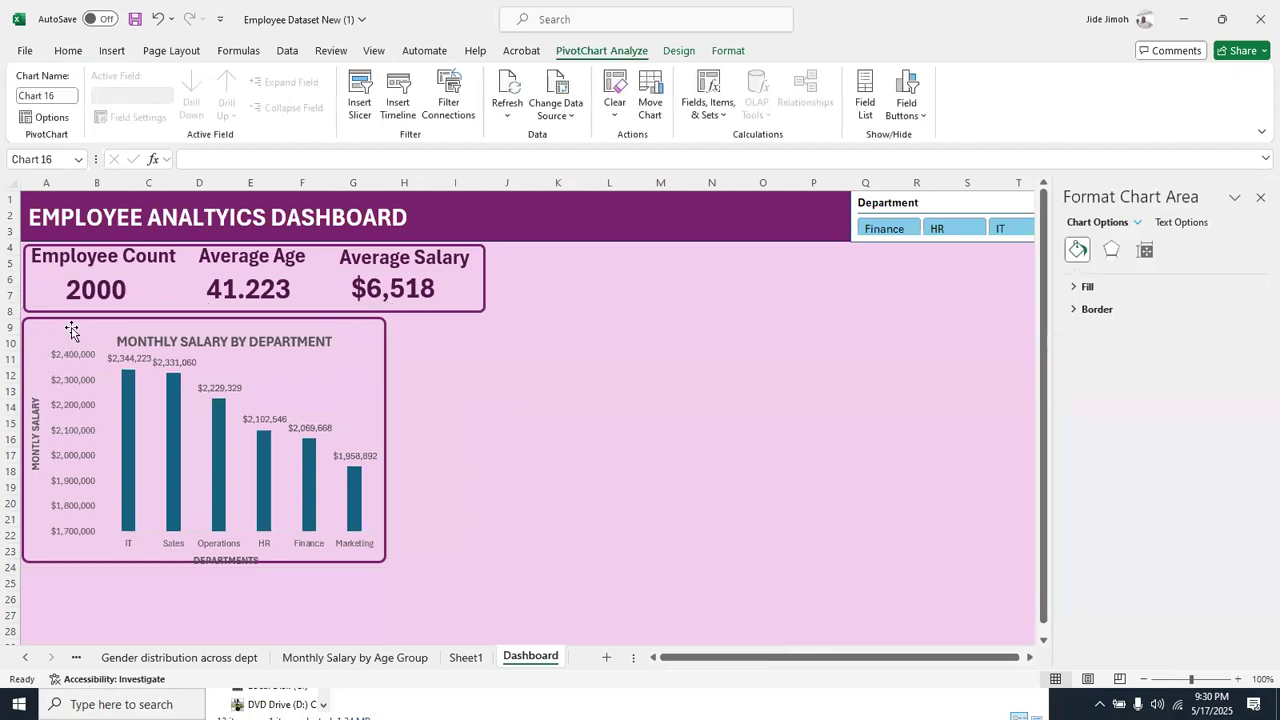
pyautogui.moveTo(289, 326); pyautogui.dragTo(290, 346)
pyautogui.click(296, 322)
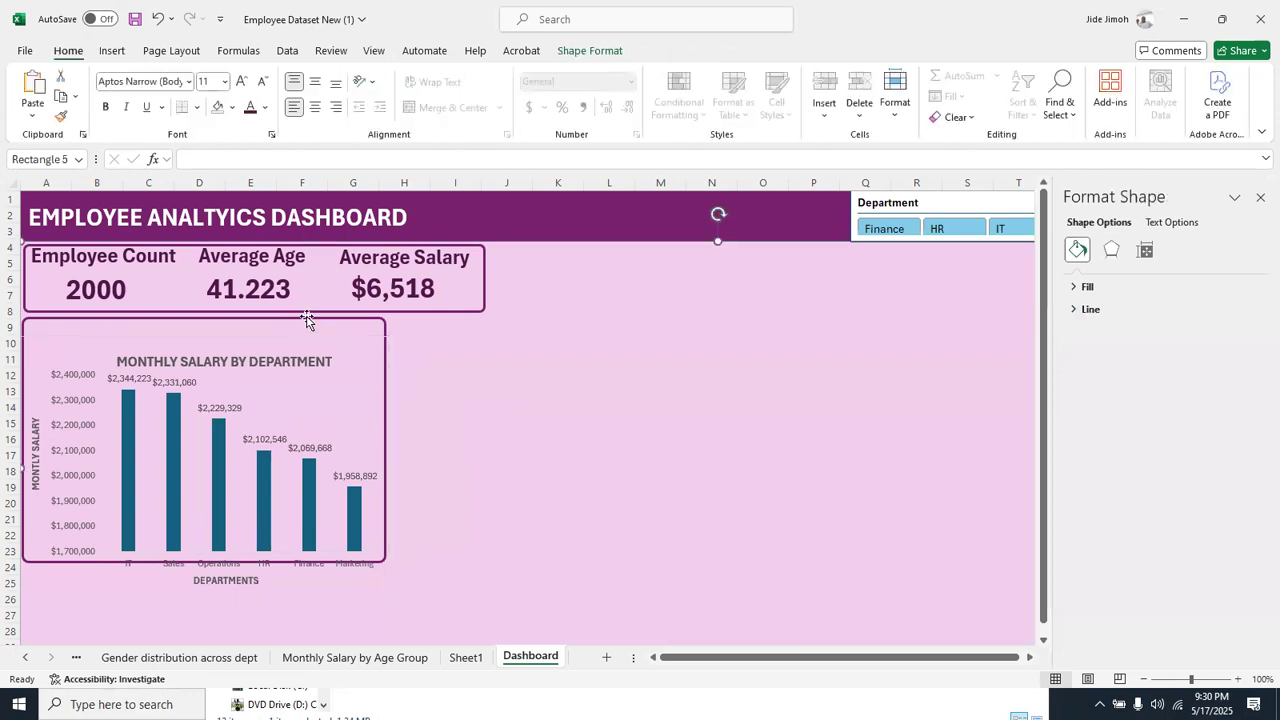
pyautogui.click(316, 320)
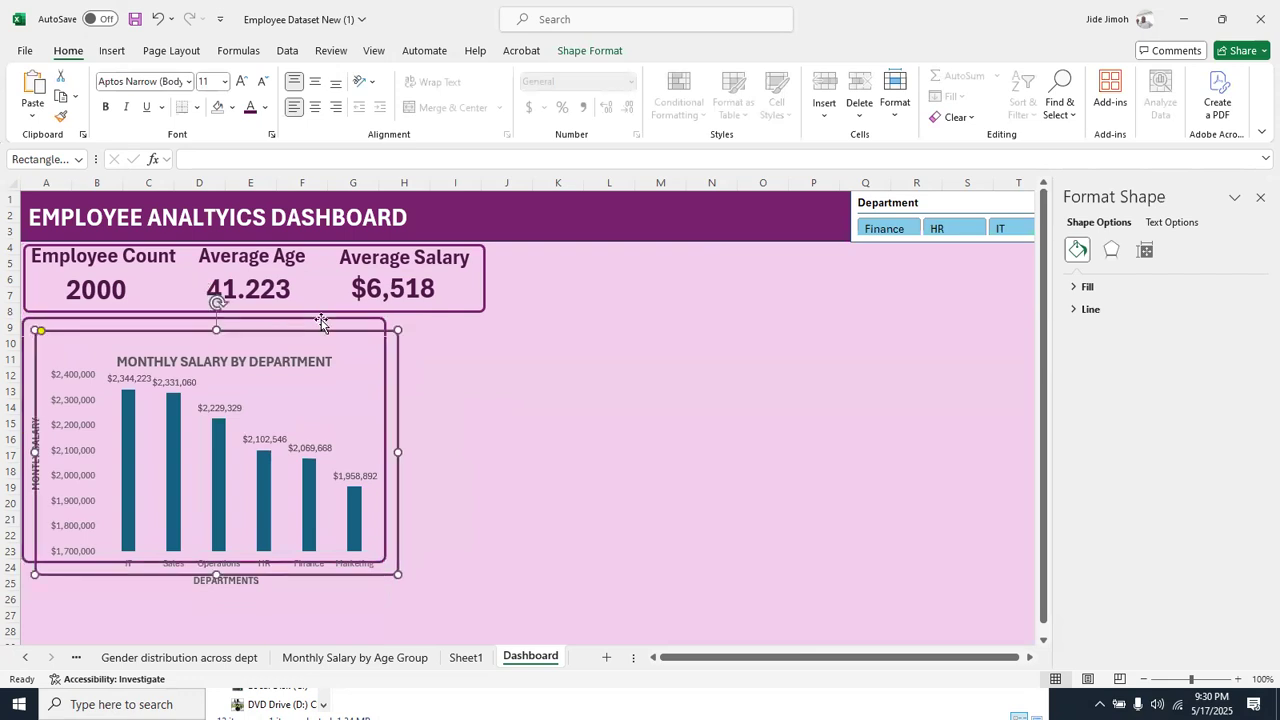
# Move the duplicated frame to about columns K to Q and return the salary chart to its own frame
pyautogui.moveTo(326, 329); pyautogui.dragTo(841, 335)
pyautogui.click(342, 390)
pyautogui.moveTo(345, 361); pyautogui.dragTo(340, 307)
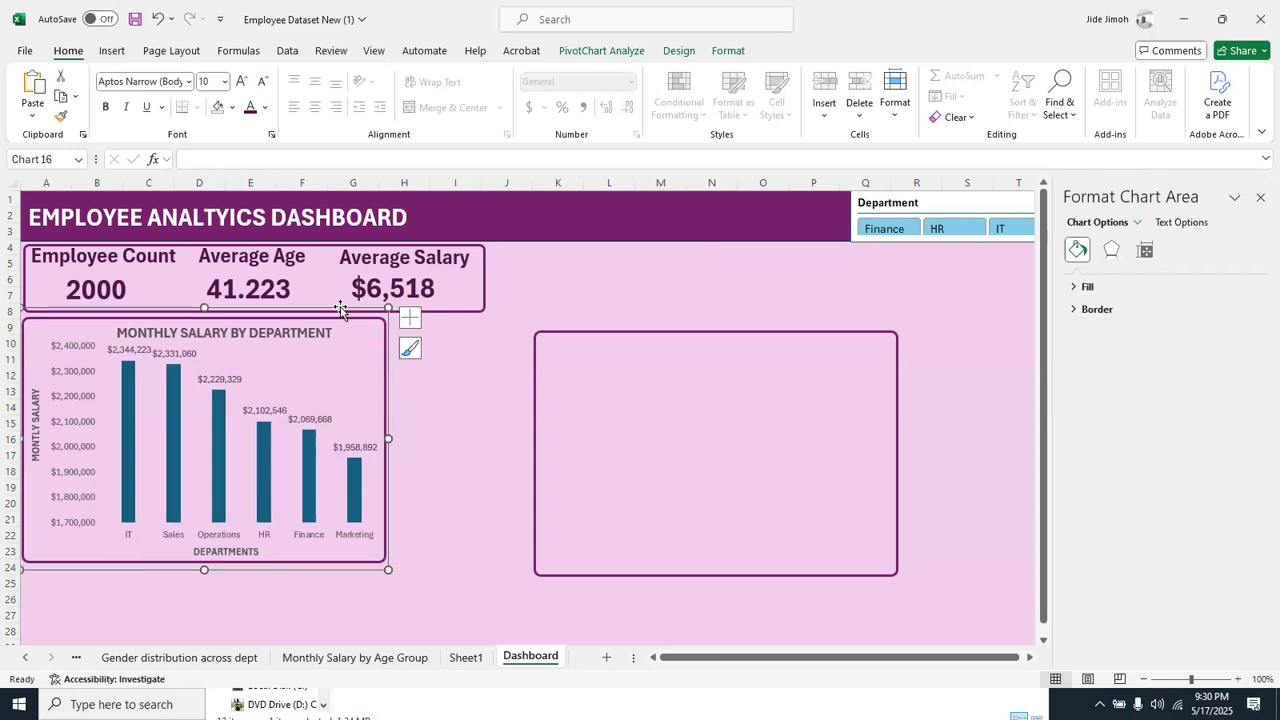
# Copy the employee count chart from the EMPLOYEE COUNT PER DEPT sheet to the Dashboard and place it between the salary chart and the empty frame
pyautogui.rightClick(33, 656)
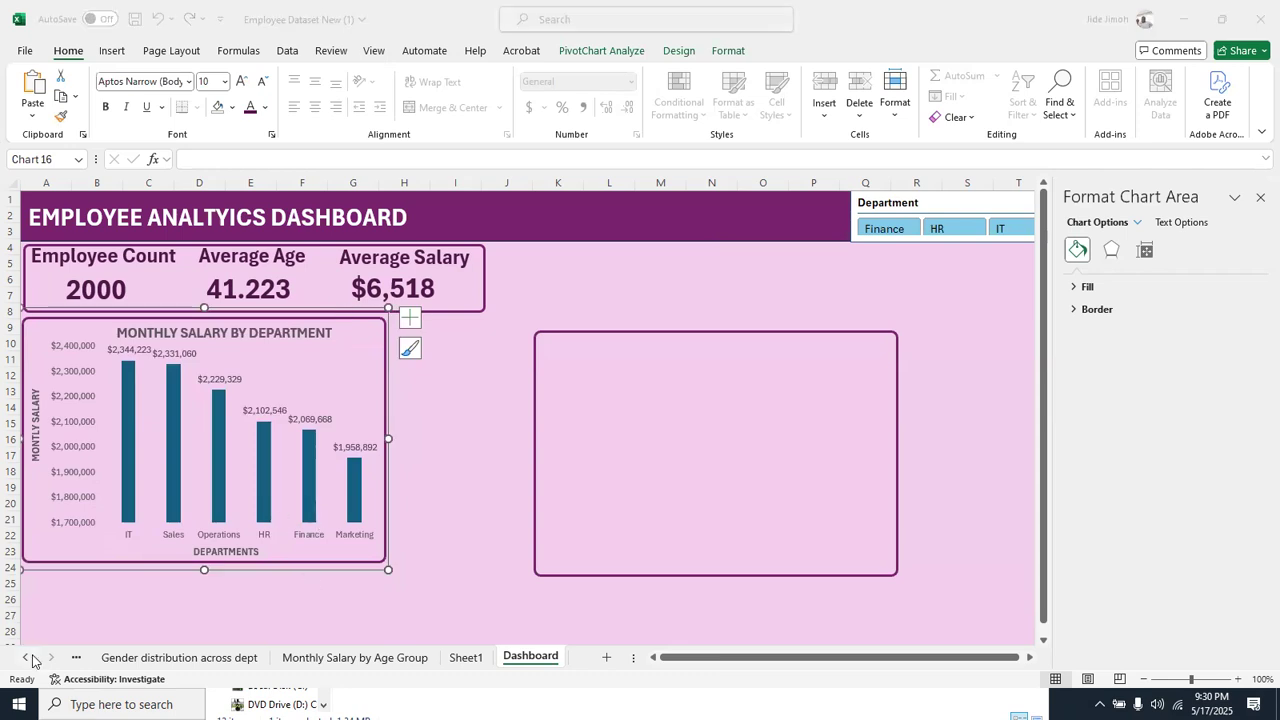
pyautogui.click(71, 465)
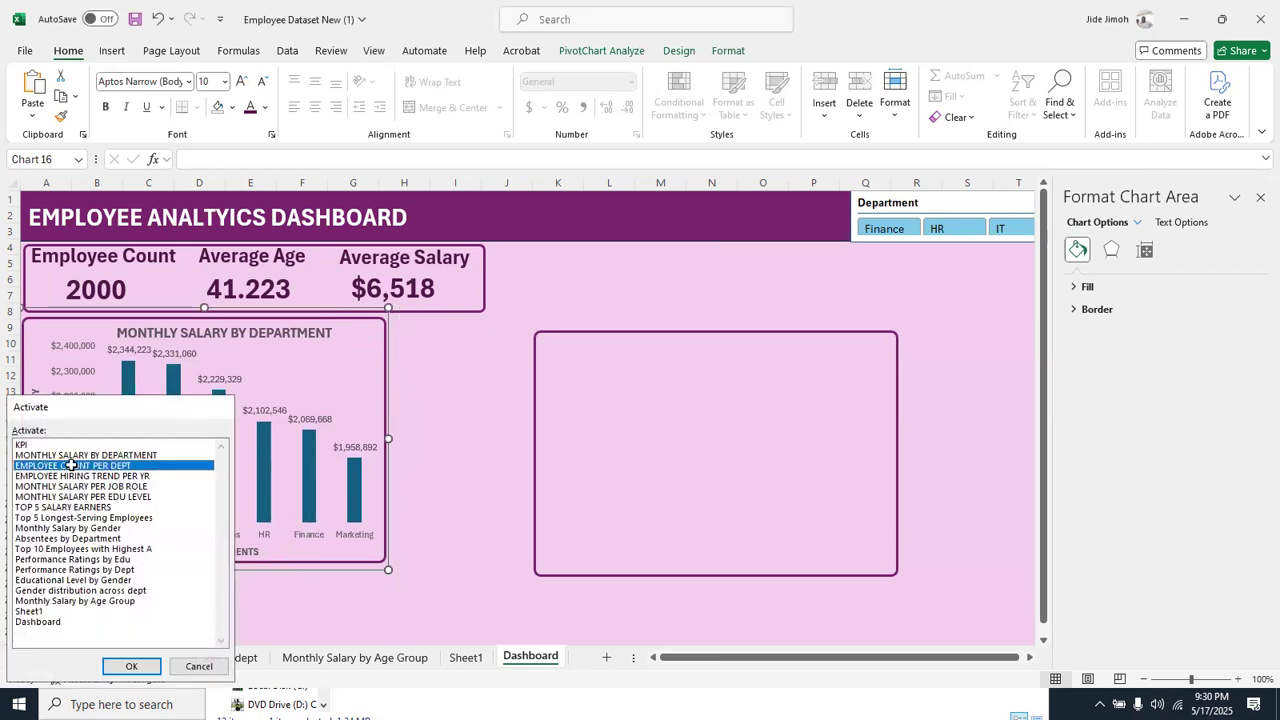
pyautogui.doubleClick(71, 465)
pyautogui.click(570, 247)
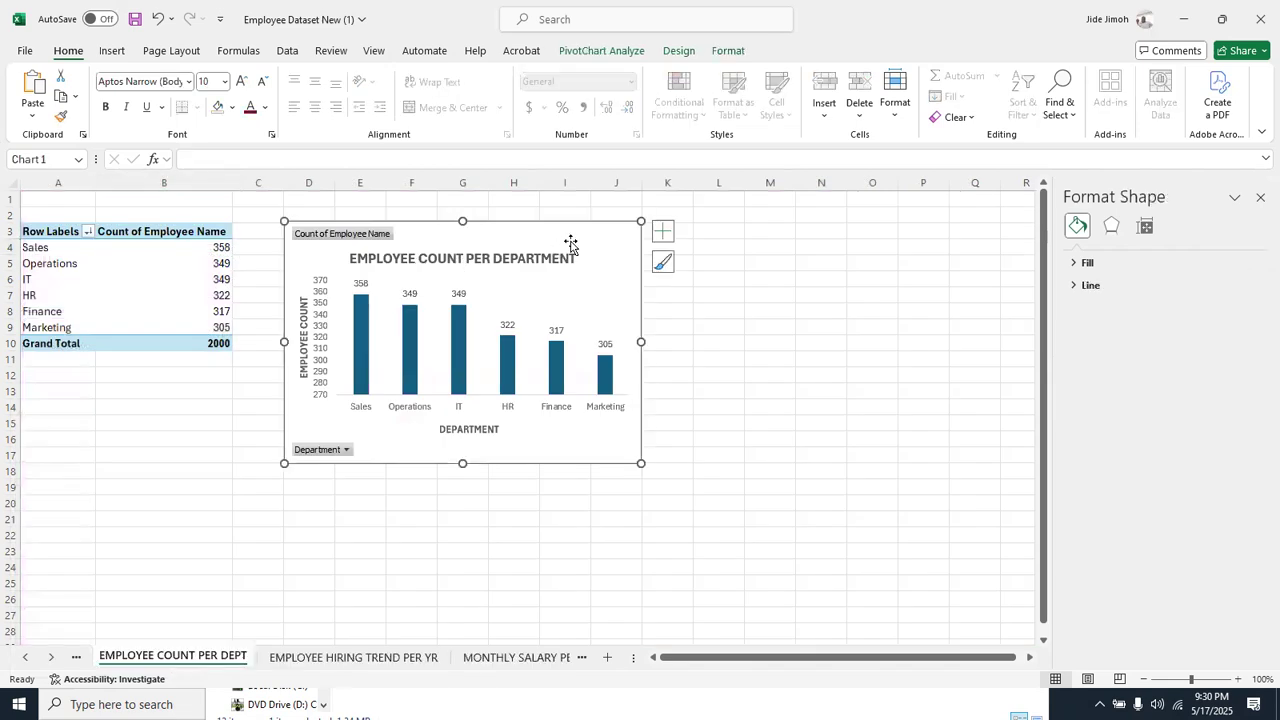
pyautogui.rightClick(44, 655)
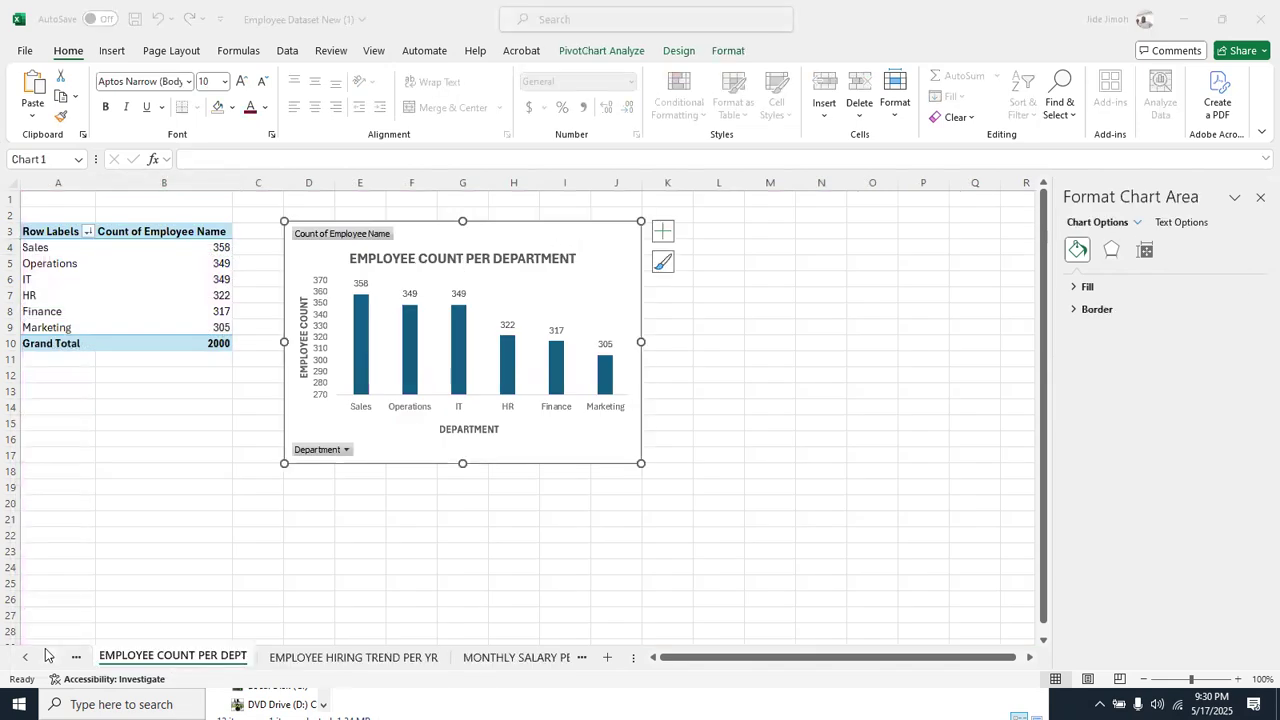
pyautogui.click(57, 620)
pyautogui.doubleClick(58, 621)
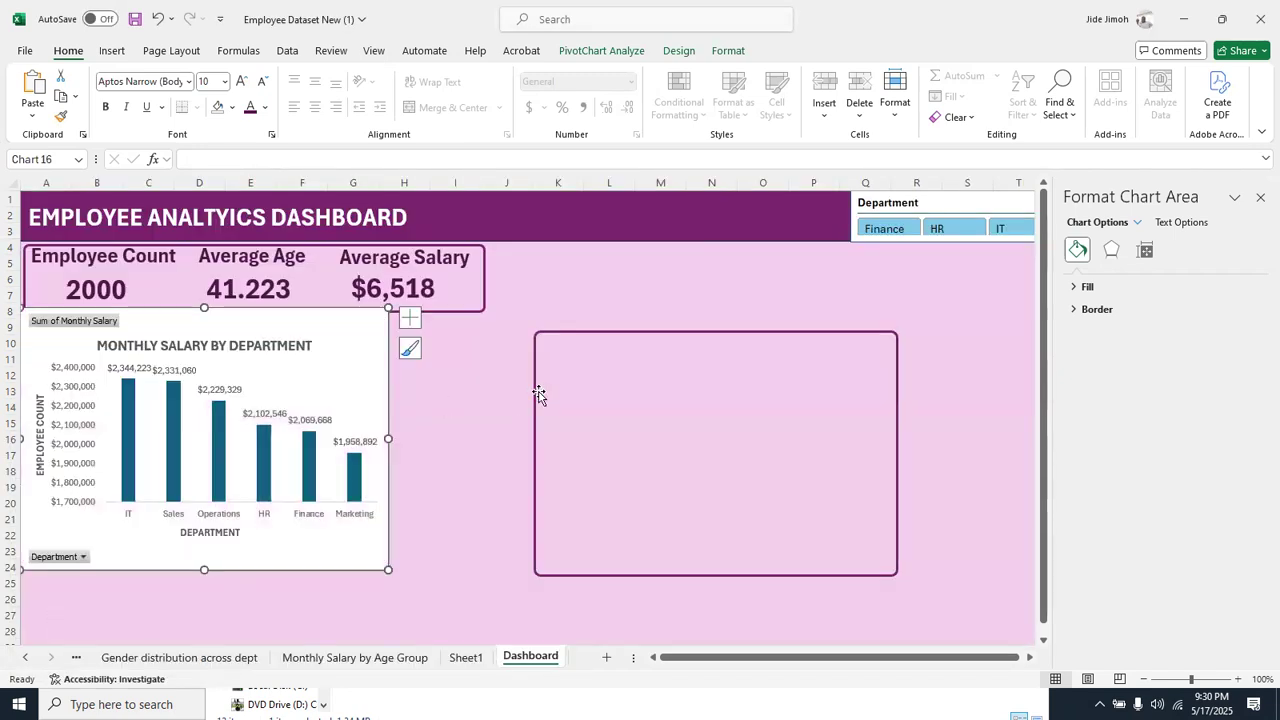
pyautogui.click(596, 297)
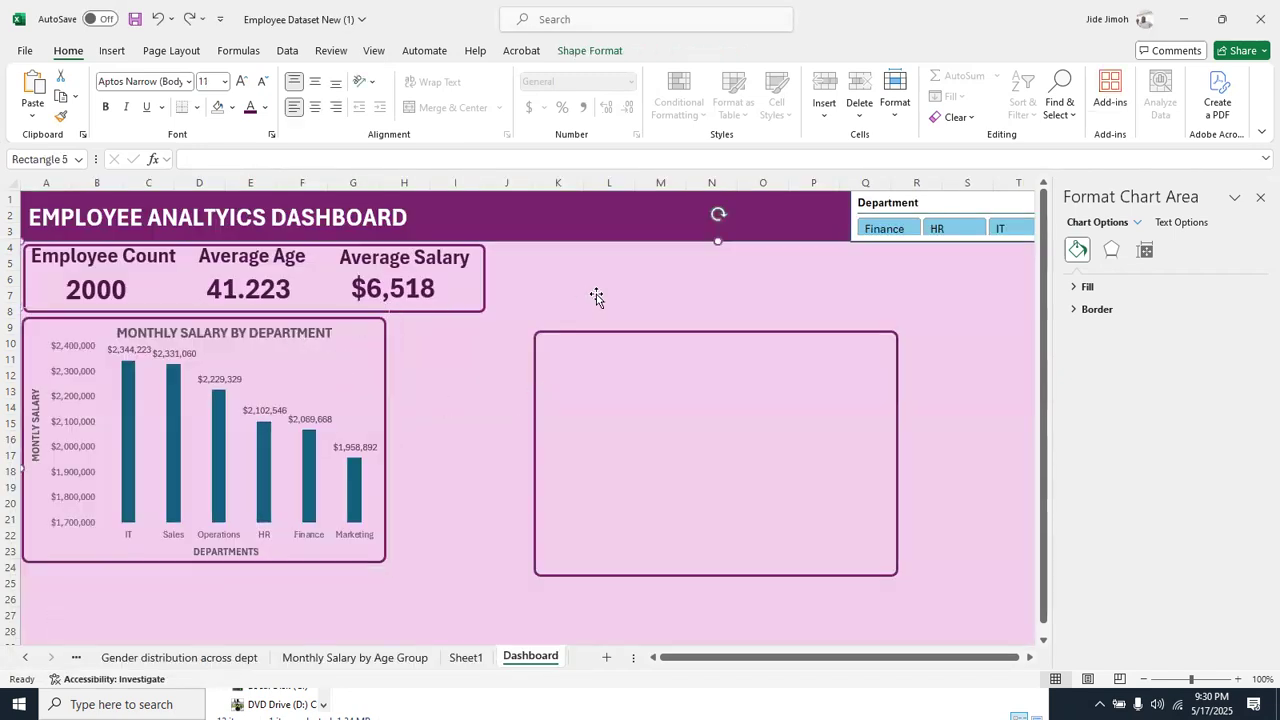
pyautogui.hotkey('ctrl', 'v')
pyautogui.moveTo(315, 256); pyautogui.dragTo(745, 317)
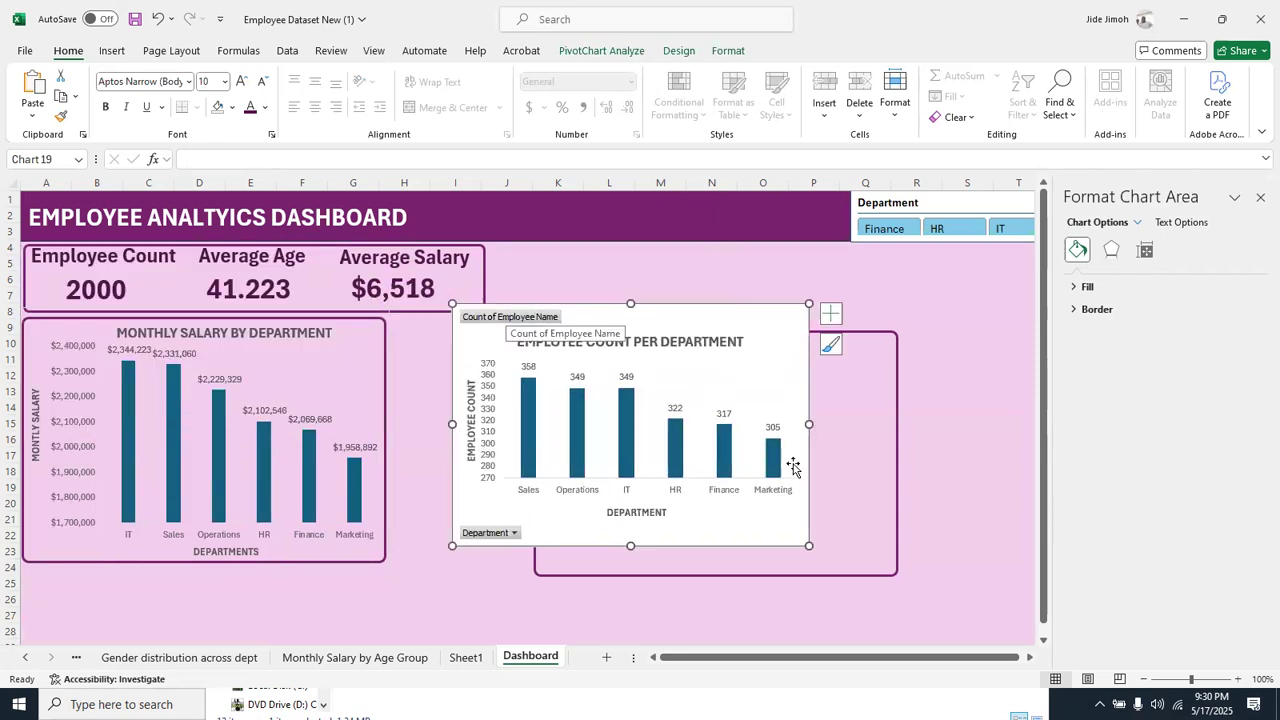
# Hide all field buttons on the employee count chart
pyautogui.click(1237, 679)
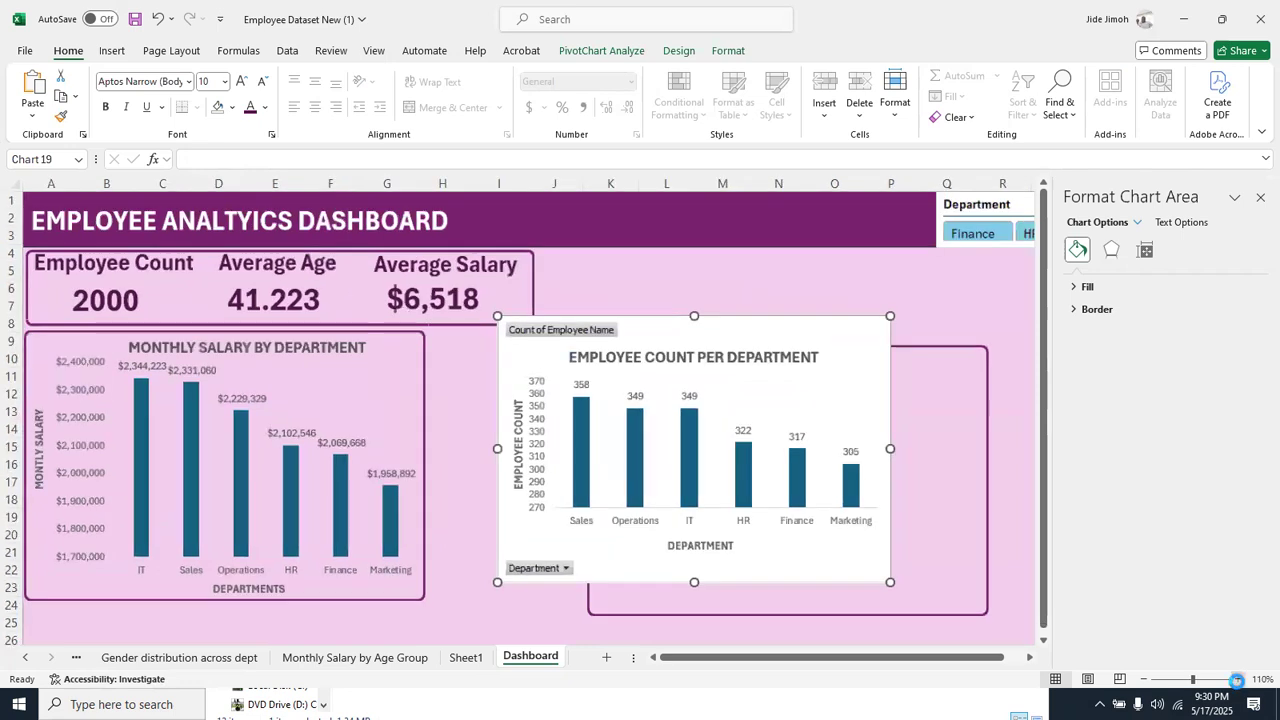
pyautogui.click(1237, 679)
pyautogui.click(1237, 679)
pyautogui.click(1237, 679)
pyautogui.click(1237, 679)
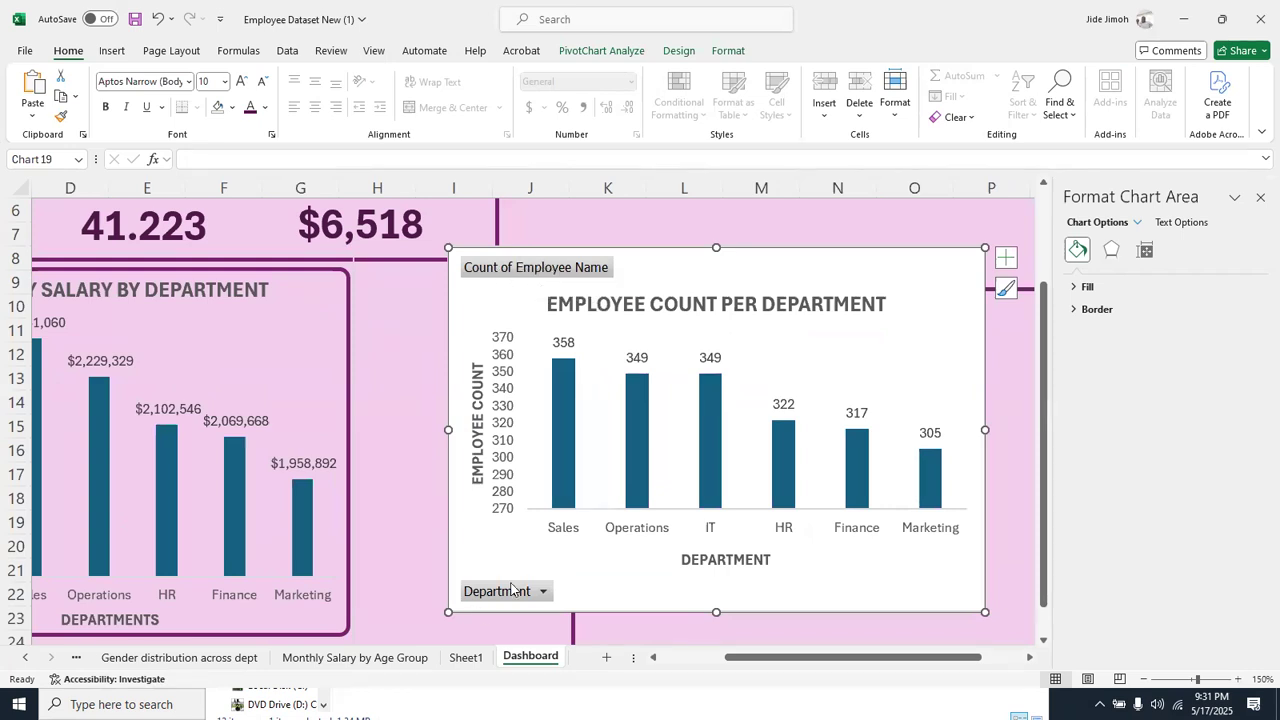
pyautogui.rightClick(546, 268)
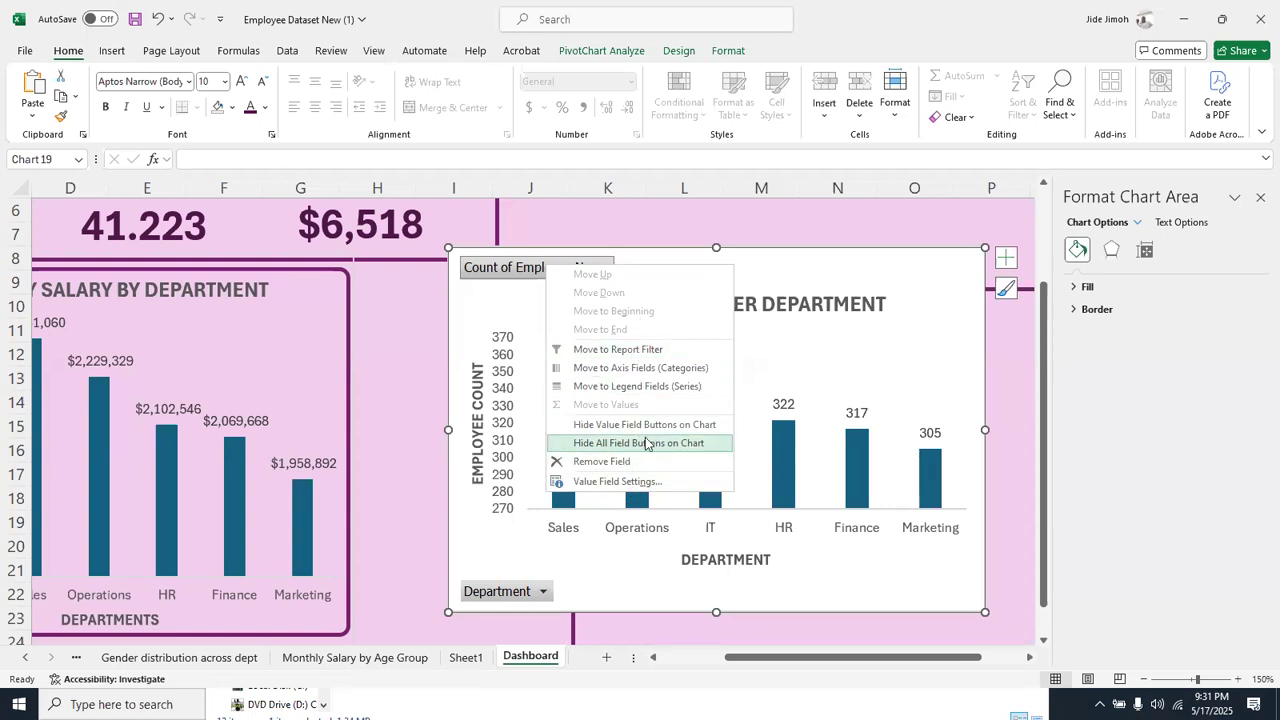
pyautogui.click(858, 263)
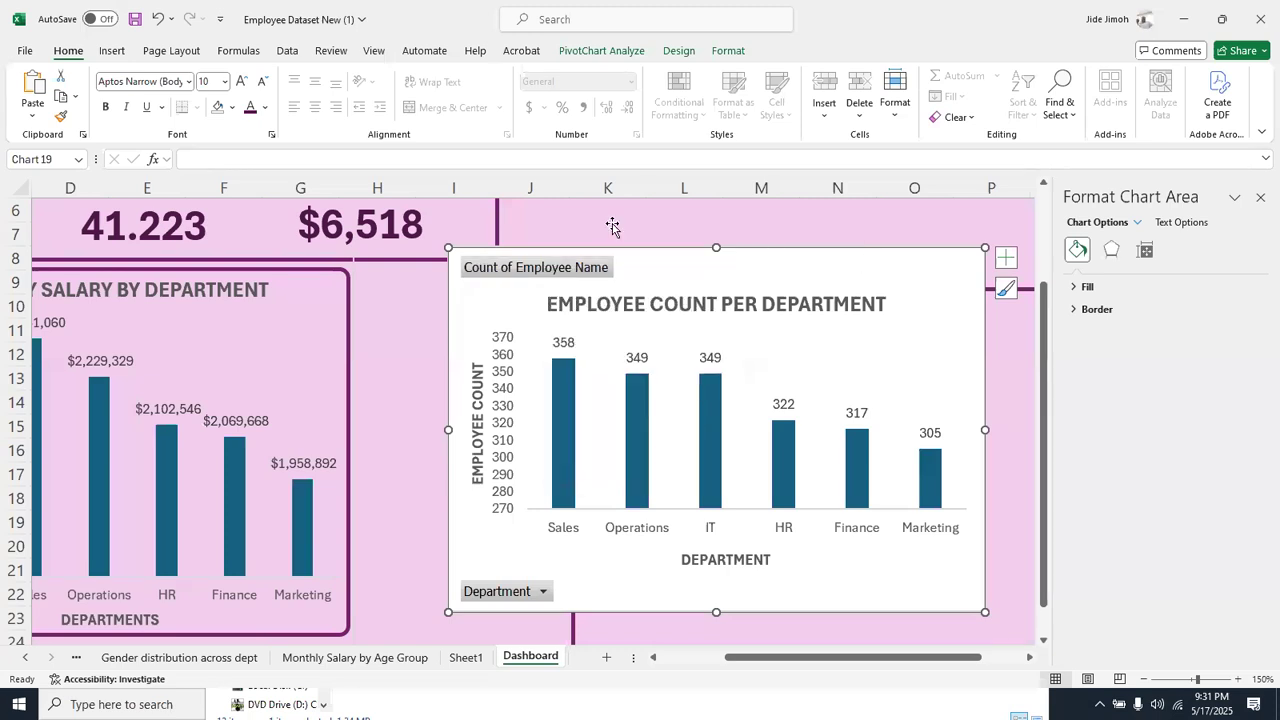
pyautogui.rightClick(556, 268)
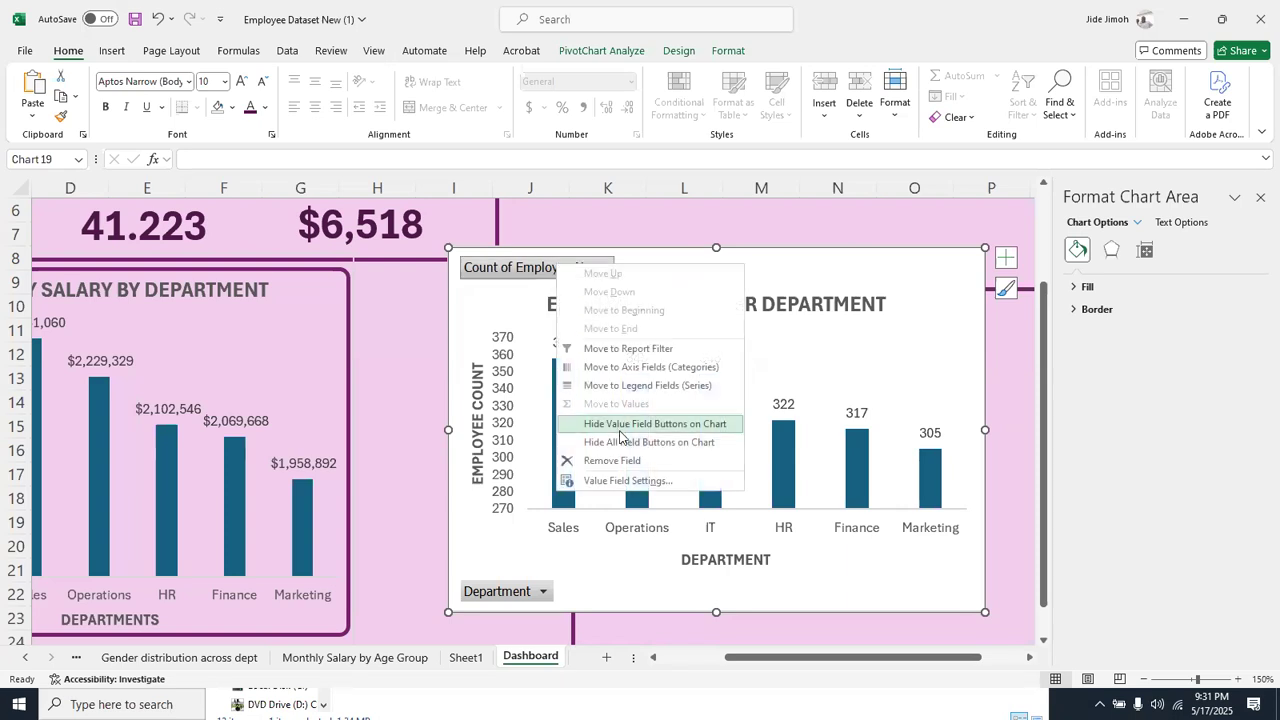
pyautogui.click(622, 442)
# Shift the employee count chart toward the salary chart and place its DEPARTMENT axis title below the category labels
pyautogui.moveTo(699, 253); pyautogui.dragTo(577, 245)
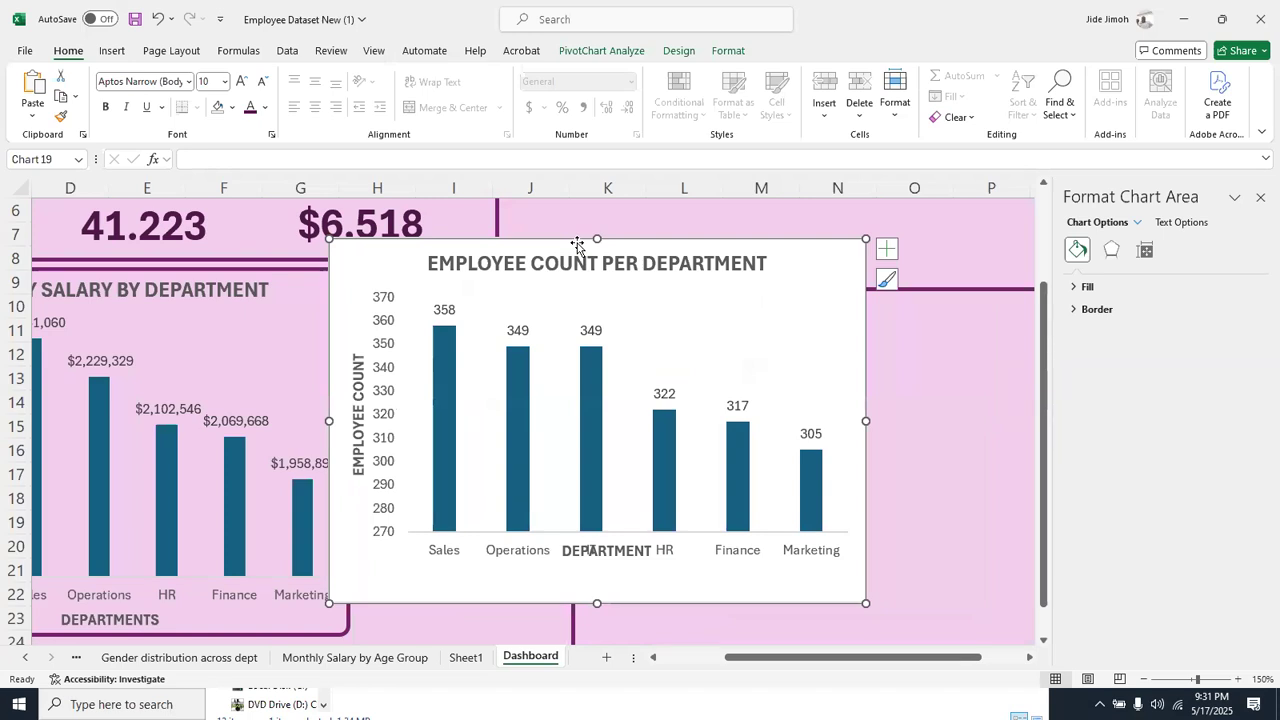
pyautogui.click(628, 550)
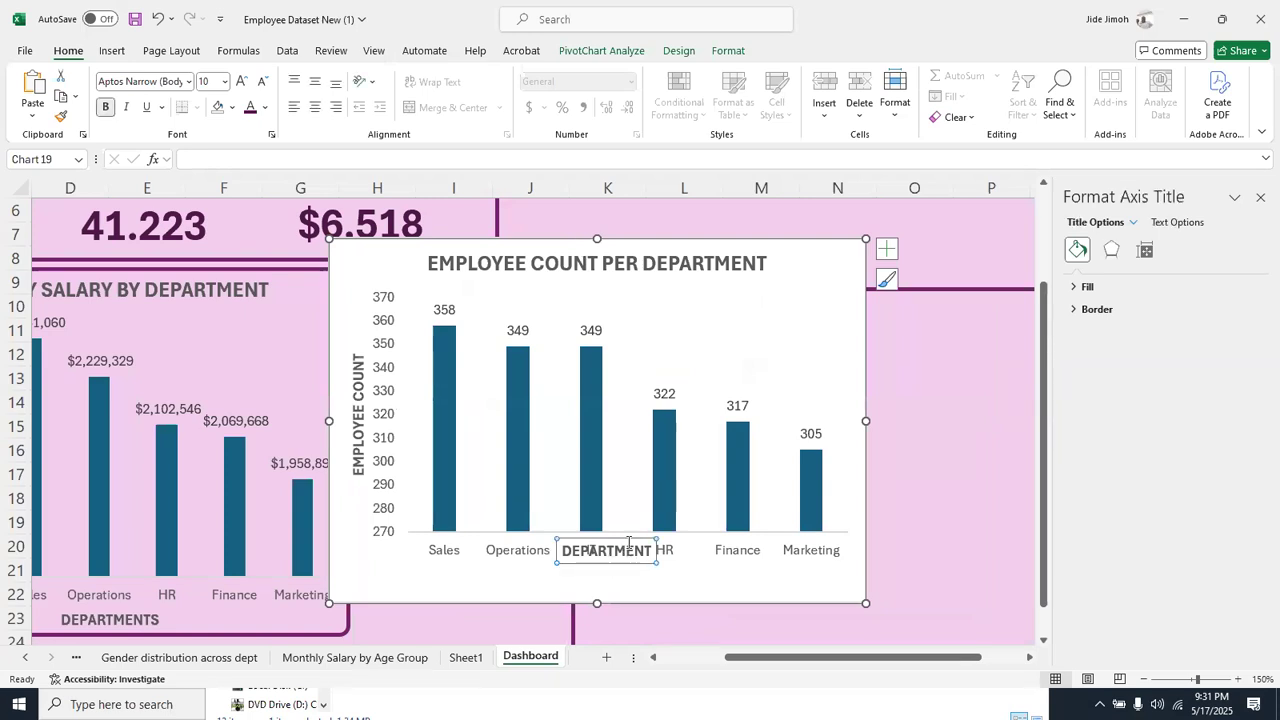
pyautogui.moveTo(628, 550); pyautogui.dragTo(628, 569)
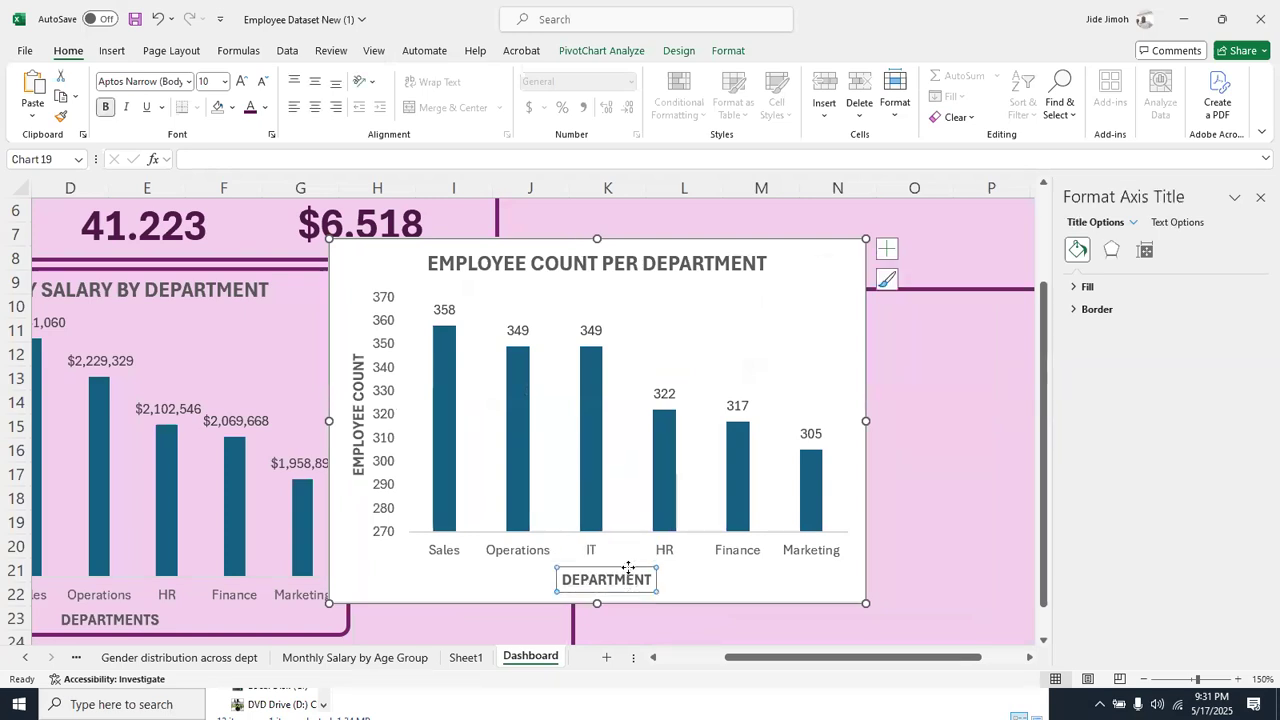
# Remove the background fill of the employee count chart so it is transparent
pyautogui.click(720, 320)
pyautogui.click(796, 262)
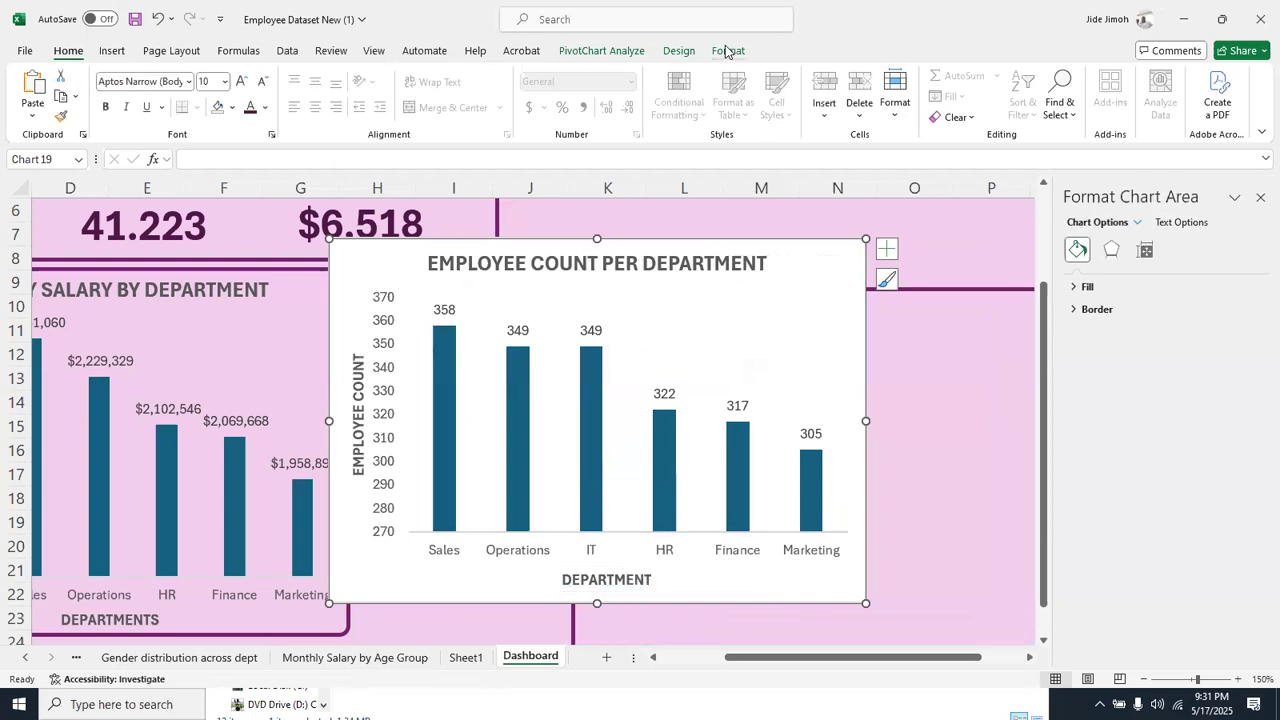
pyautogui.click(727, 51)
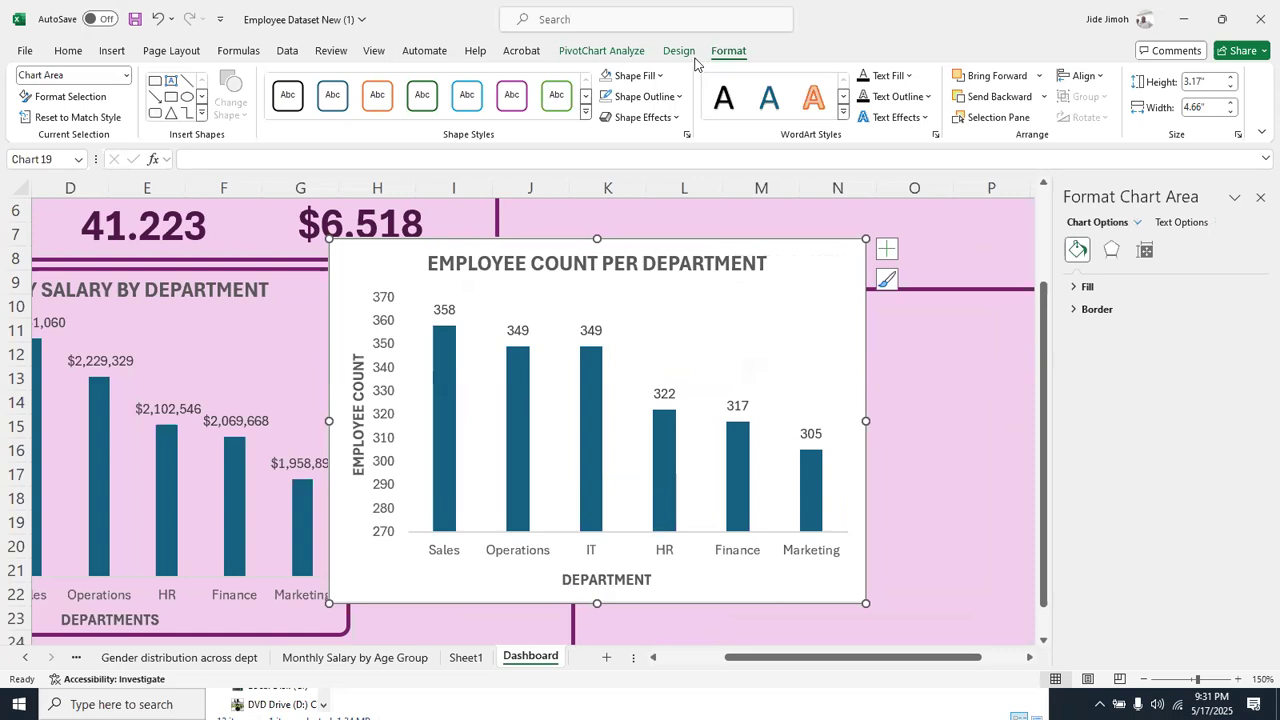
pyautogui.click(620, 76)
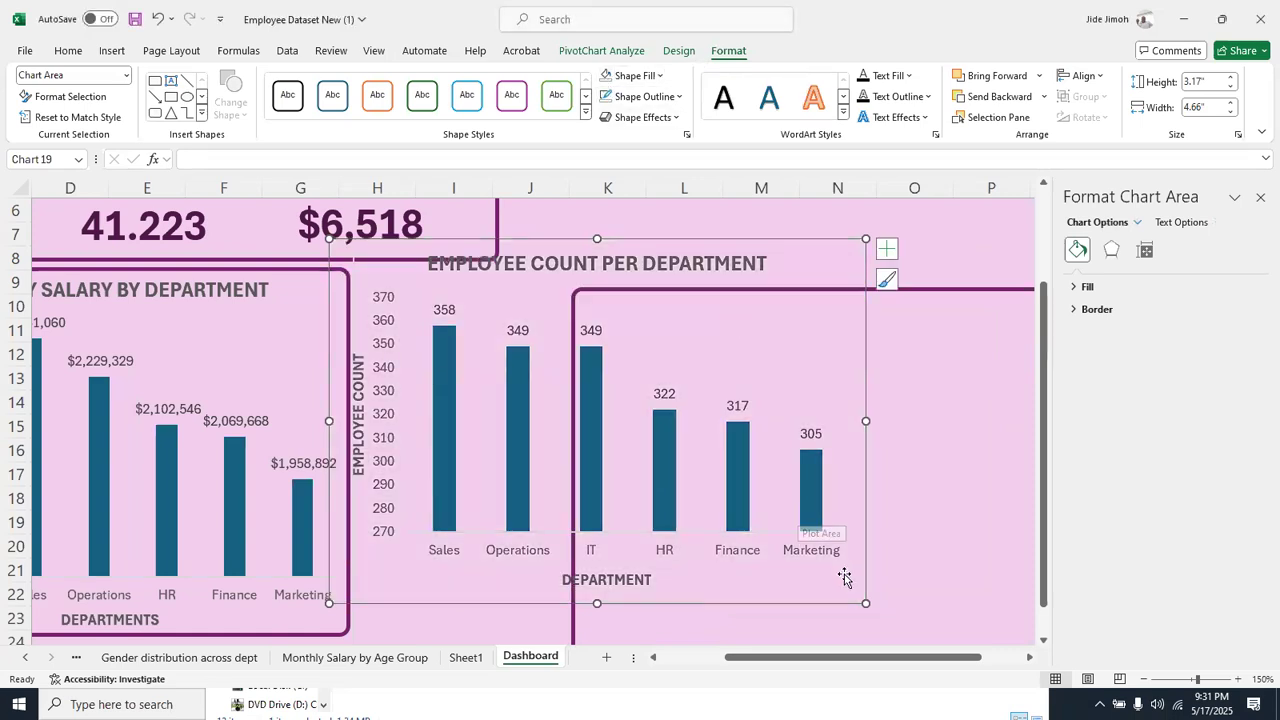
# Move the employee count chart clear of the empty frame and place that frame beside the KPI cards, starting at column J
pyautogui.click(1143, 679)
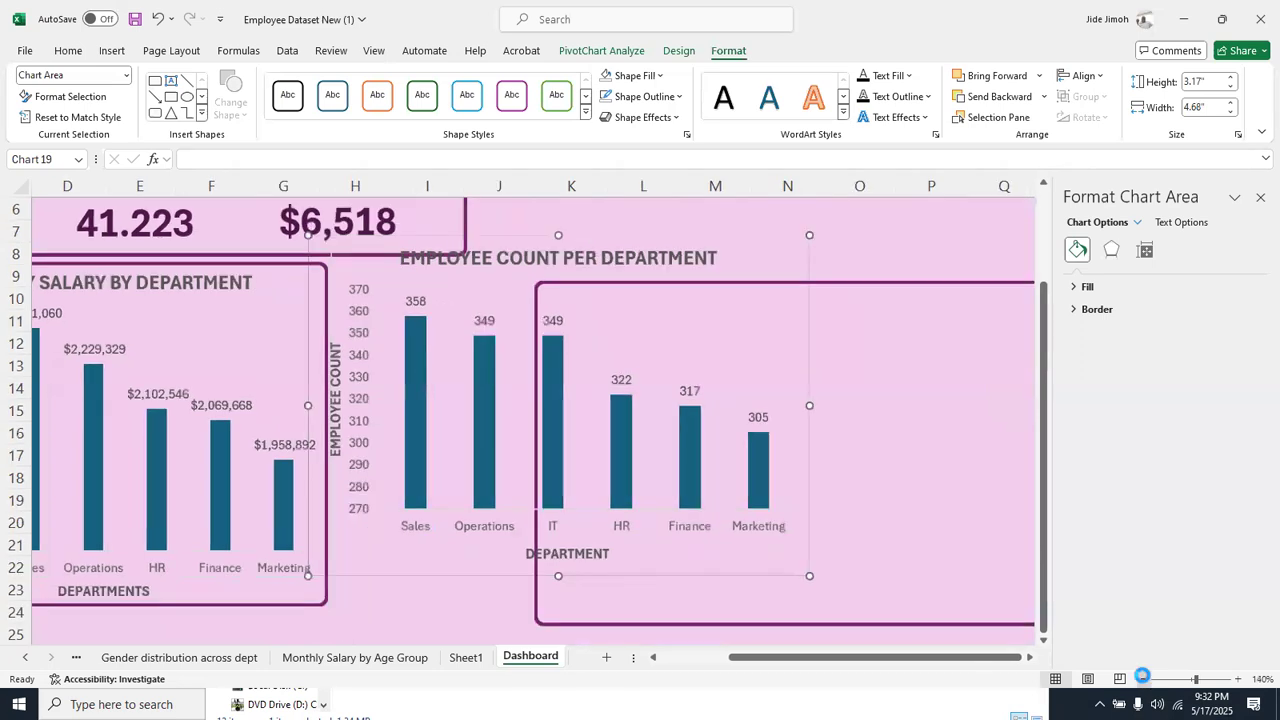
pyautogui.click(1142, 678)
pyautogui.click(1142, 678)
pyautogui.click(1142, 678)
pyautogui.click(1142, 678)
pyautogui.click(1142, 678)
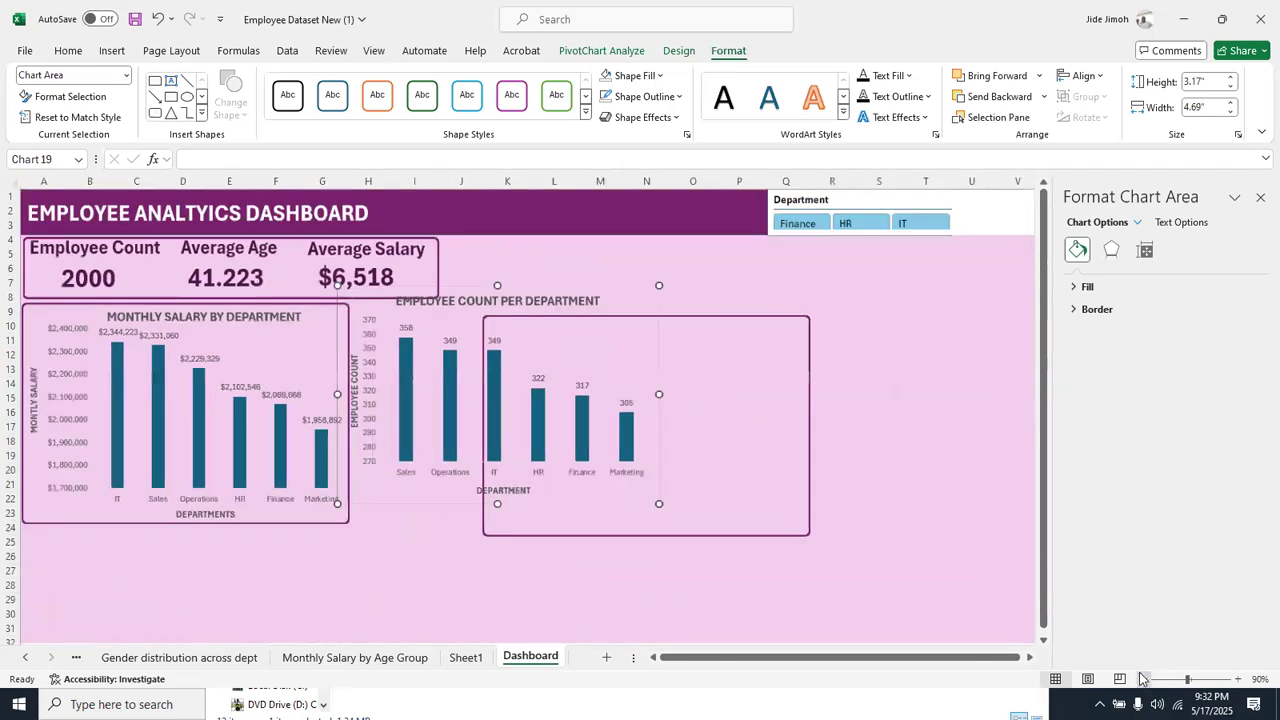
pyautogui.moveTo(619, 280); pyautogui.dragTo(959, 391)
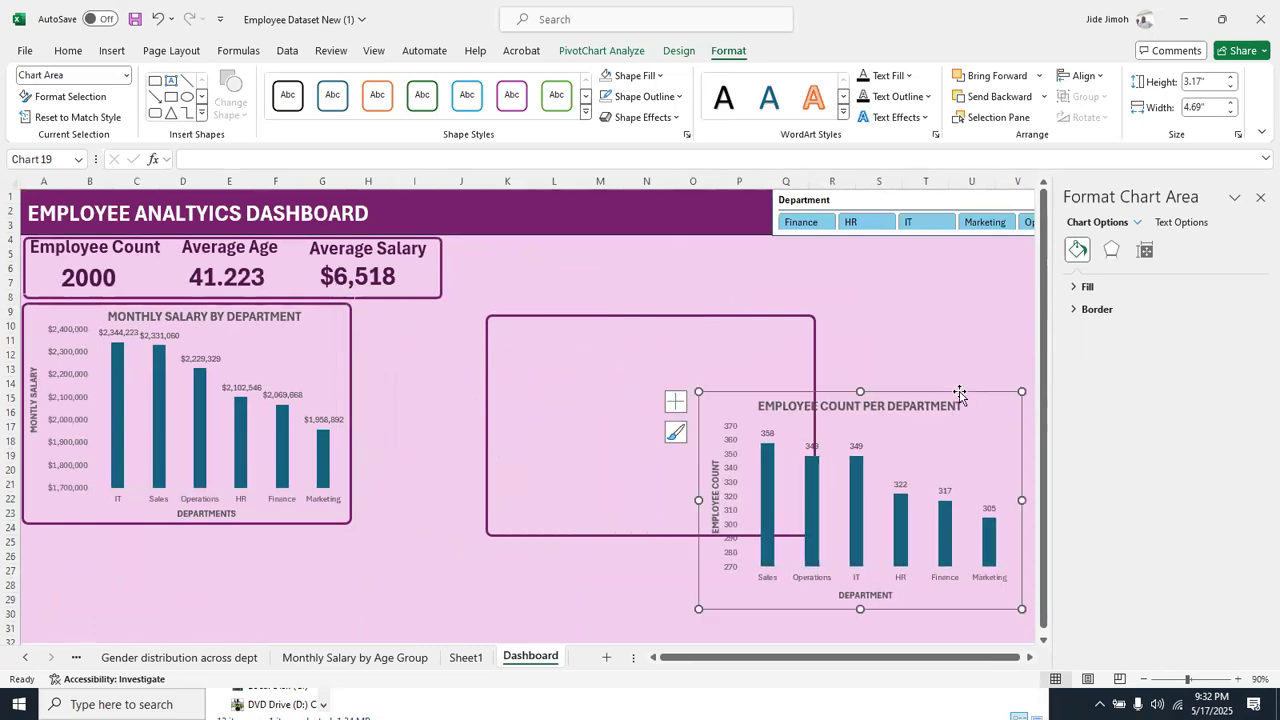
pyautogui.click(718, 315)
pyautogui.moveTo(718, 318); pyautogui.dragTo(589, 305)
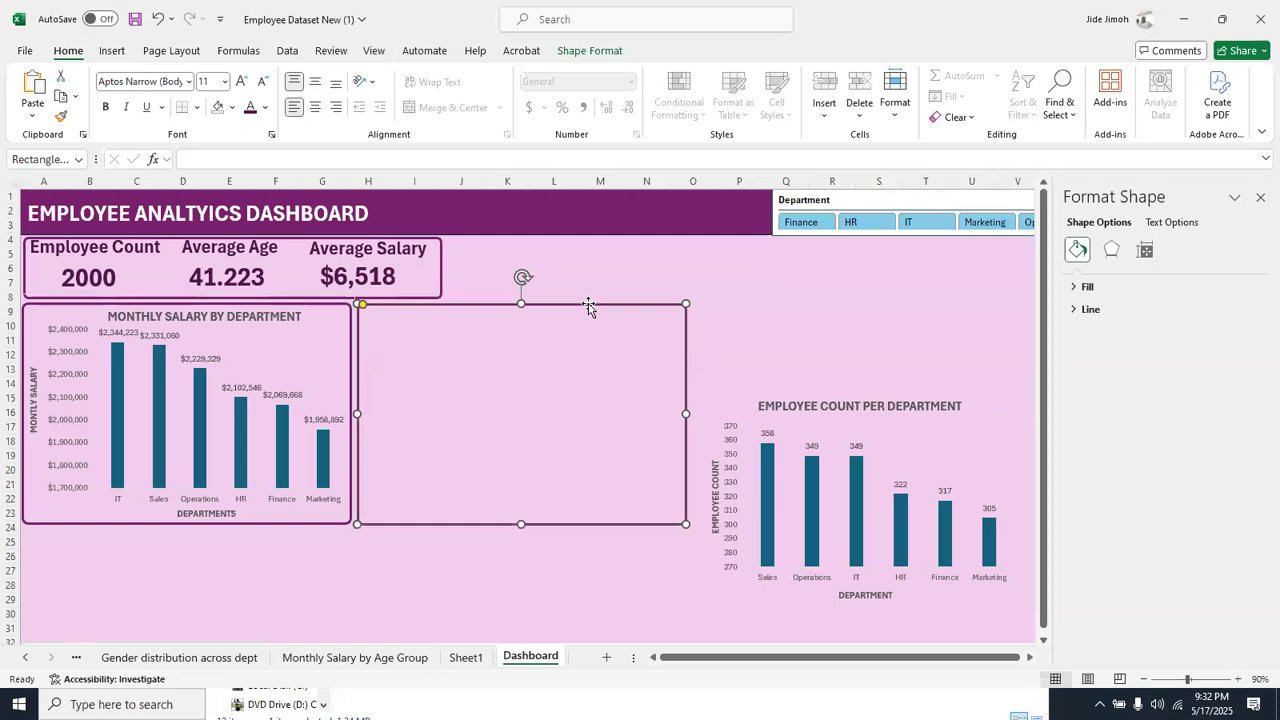
pyautogui.moveTo(588, 305); pyautogui.dragTo(678, 241)
# Move the salary chart down to expose its frame and widen the frame to match the KPI card frame
pyautogui.click(352, 340)
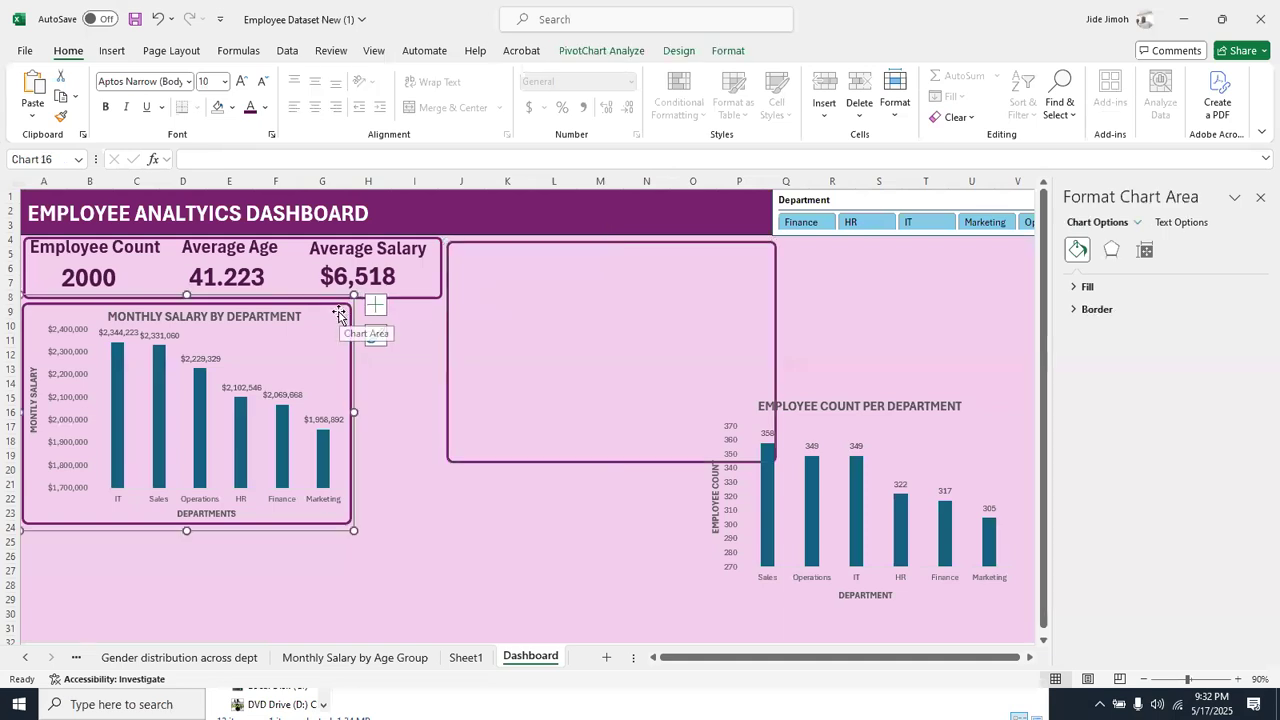
pyautogui.moveTo(331, 298); pyautogui.dragTo(310, 347)
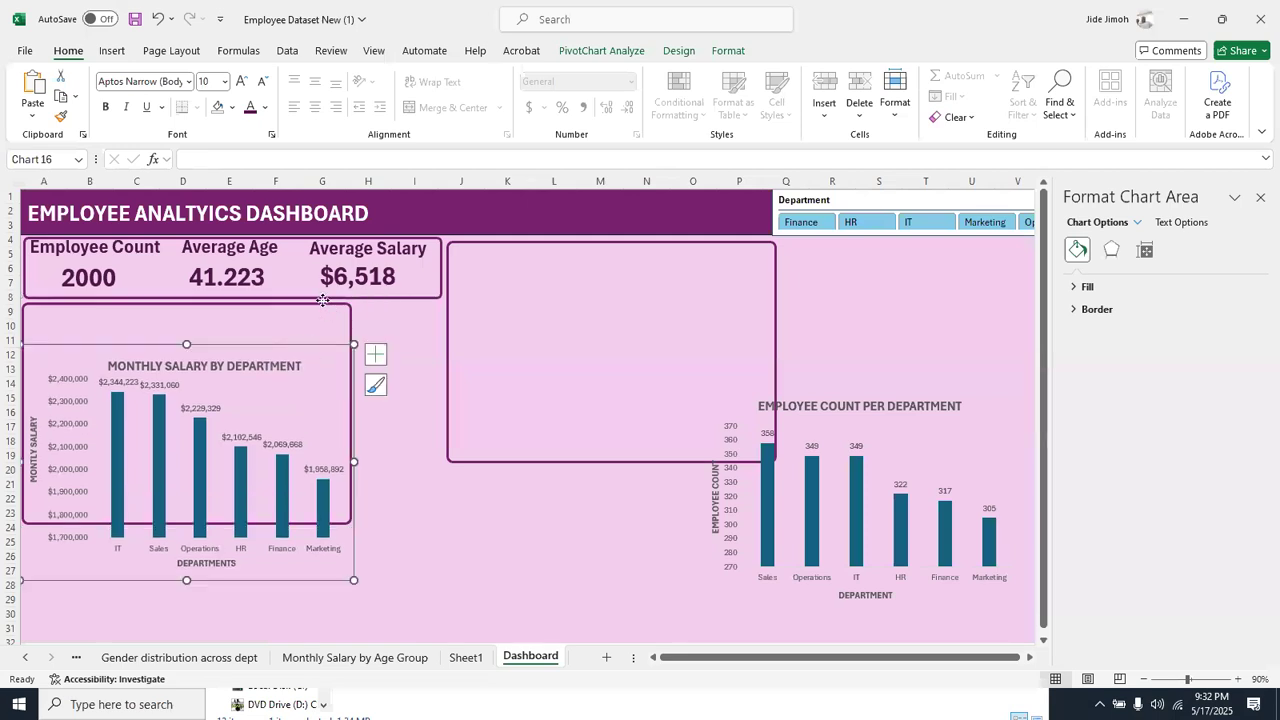
pyautogui.click(315, 298)
pyautogui.click(290, 306)
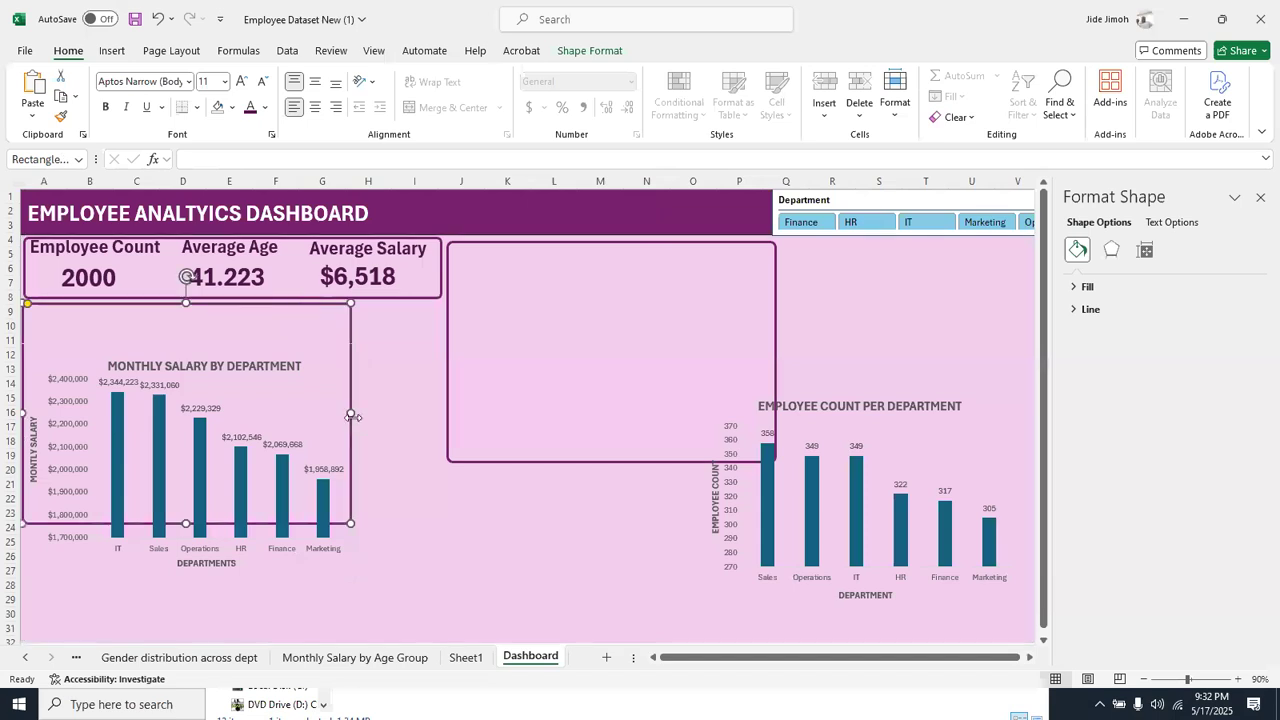
pyautogui.moveTo(350, 412); pyautogui.dragTo(437, 414)
# Move the salary chart back into its frame and widen it to fill the frame up to about column I
pyautogui.click(343, 390)
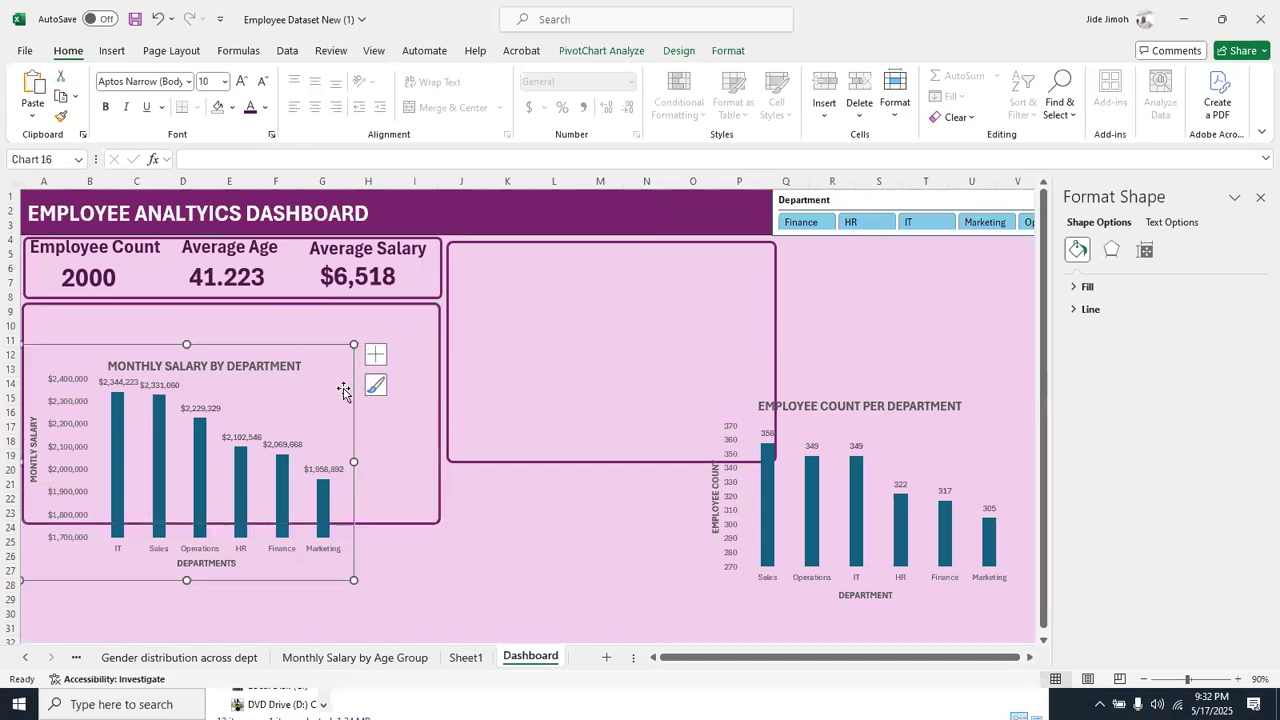
pyautogui.moveTo(340, 380); pyautogui.dragTo(324, 295)
pyautogui.hotkey('ctrl', 'z')
pyautogui.moveTo(360, 412); pyautogui.dragTo(436, 411)
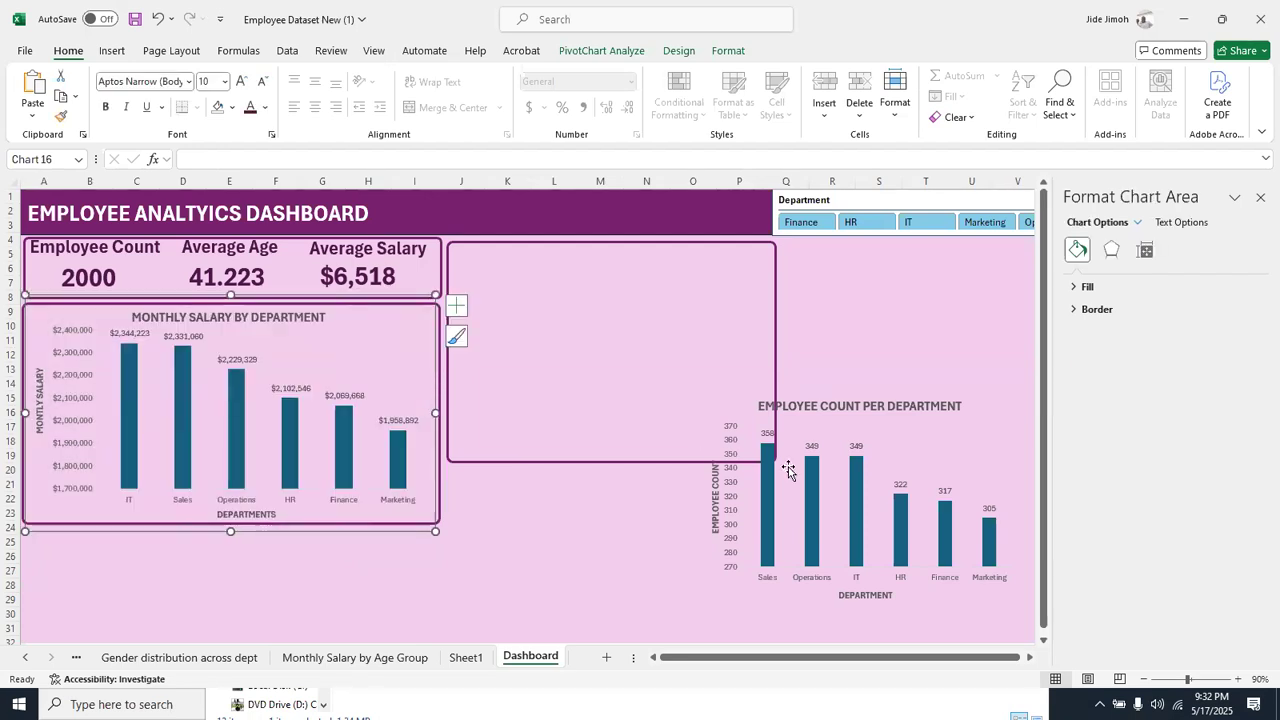
# Move the employee count chart into the empty frame beside the KPI cards and enlarge it to fill the frame
pyautogui.click(903, 422)
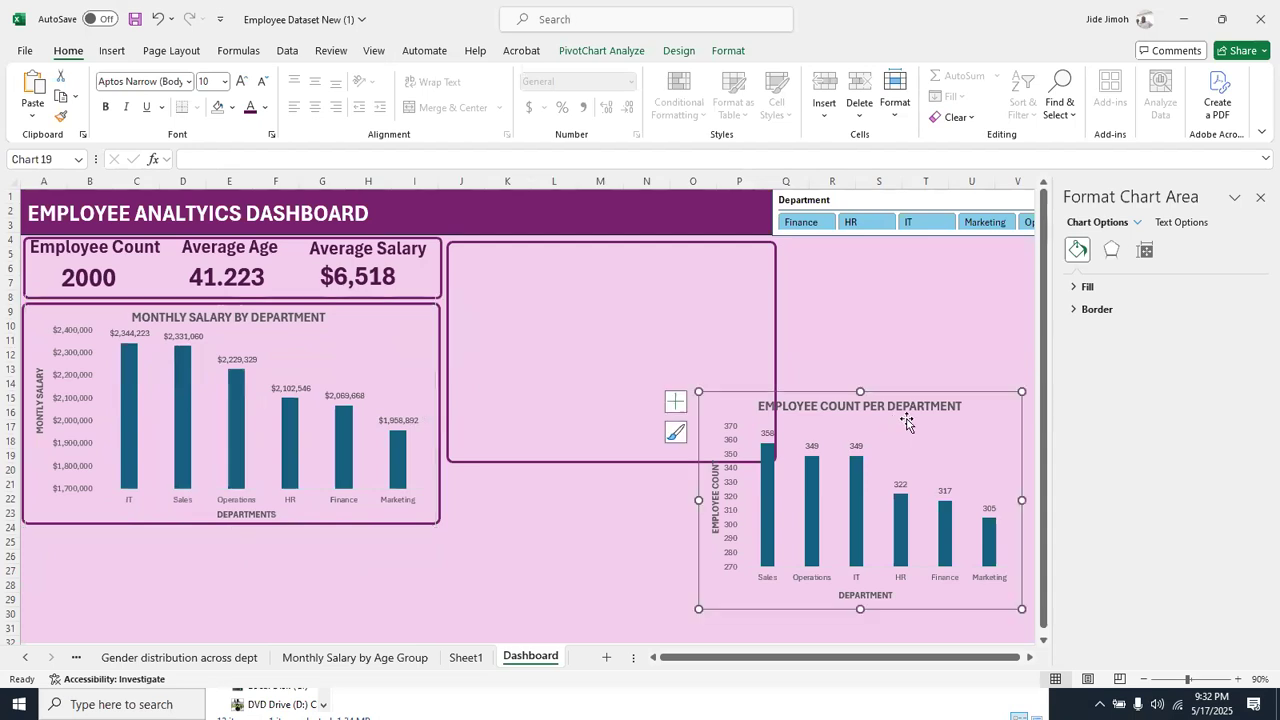
pyautogui.click(540, 248)
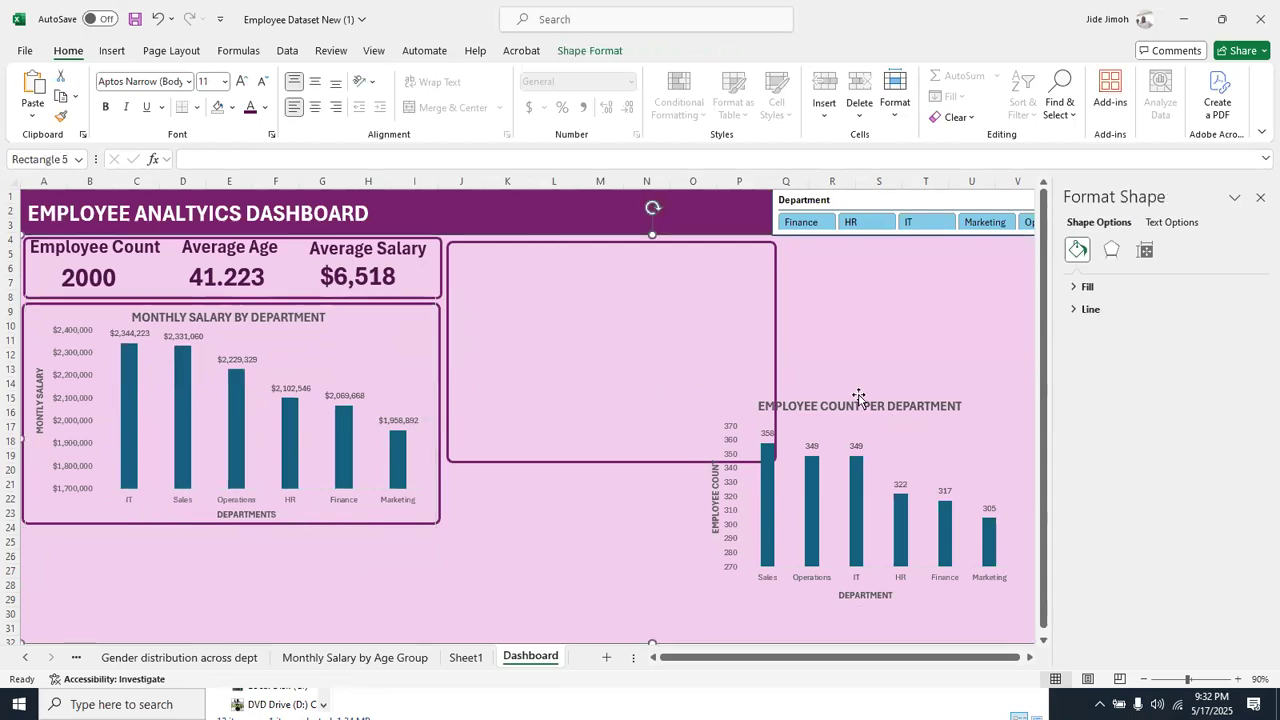
pyautogui.click(860, 398)
pyautogui.moveTo(910, 387); pyautogui.dragTo(760, 347)
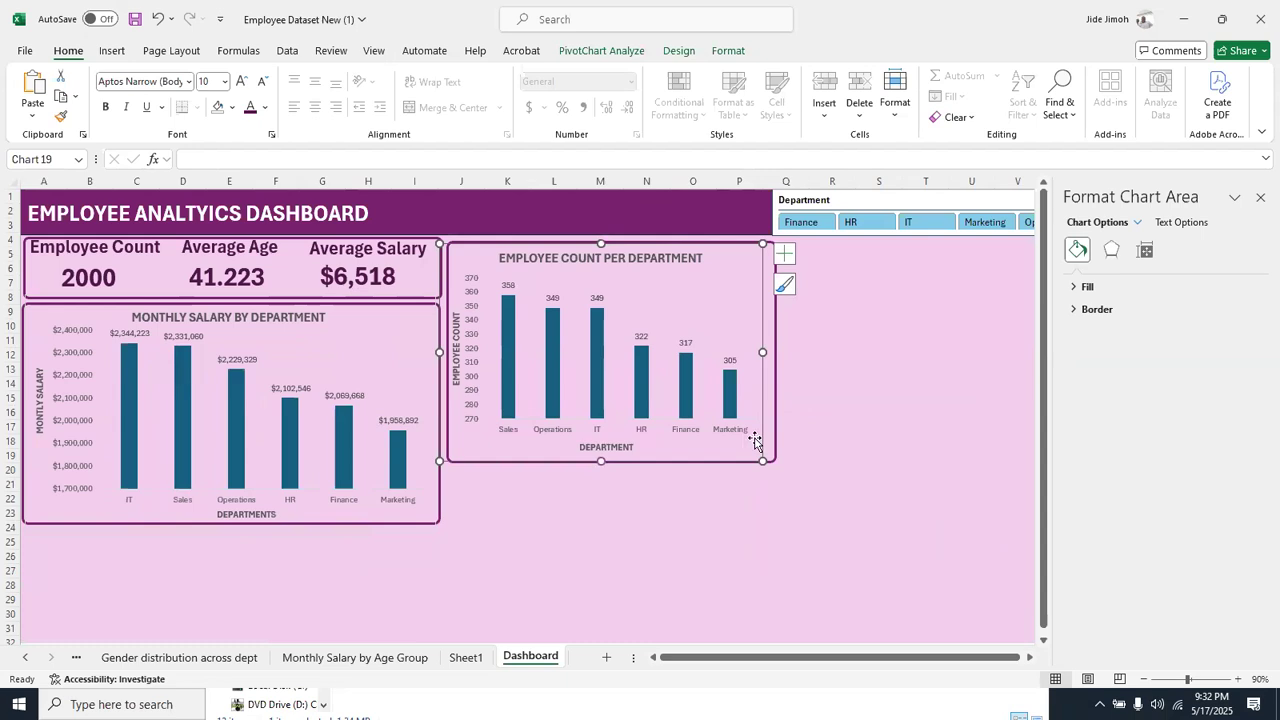
pyautogui.moveTo(762, 460); pyautogui.dragTo(781, 470)
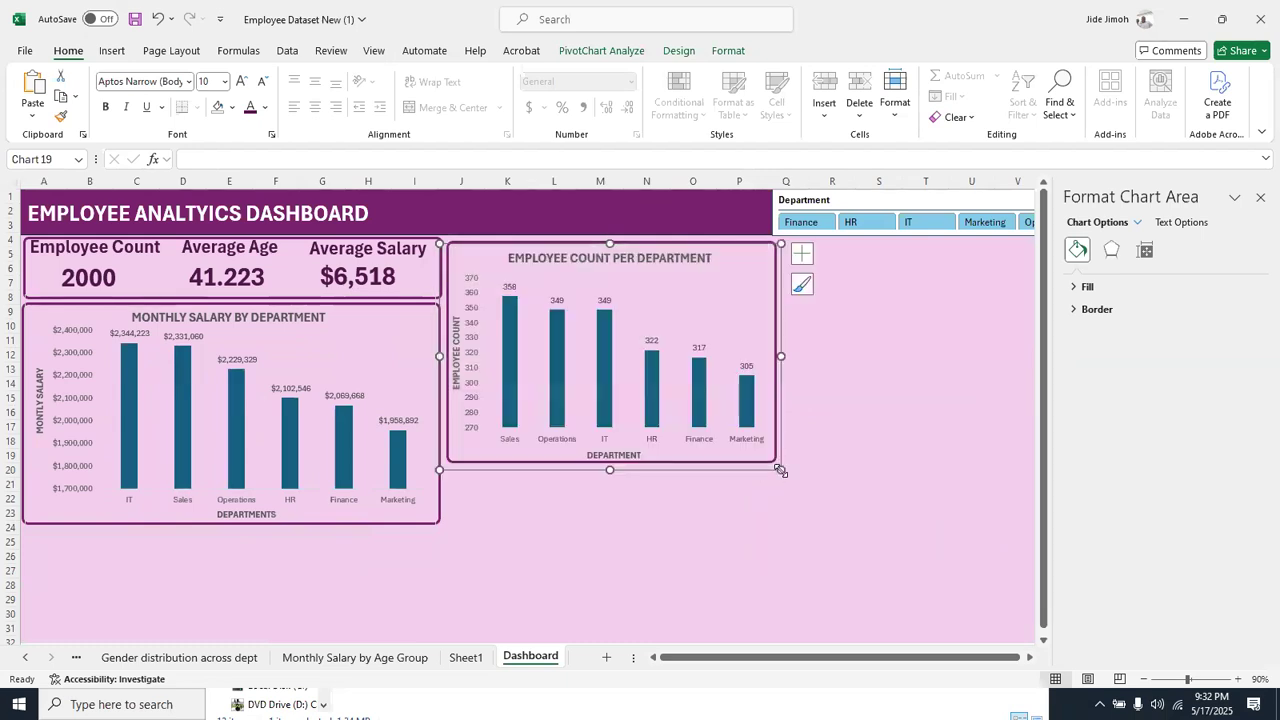
pyautogui.click(846, 437)
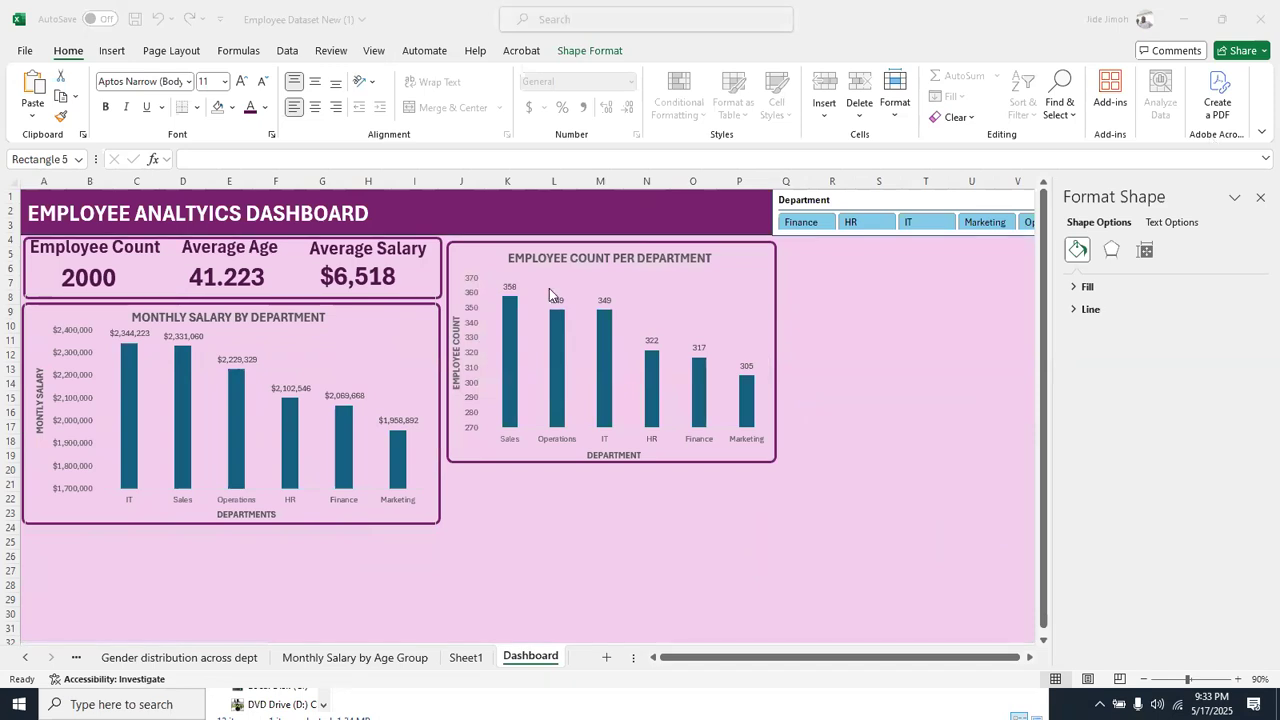
# Delete the vertical value axis from the employee count chart
pyautogui.click(474, 297)
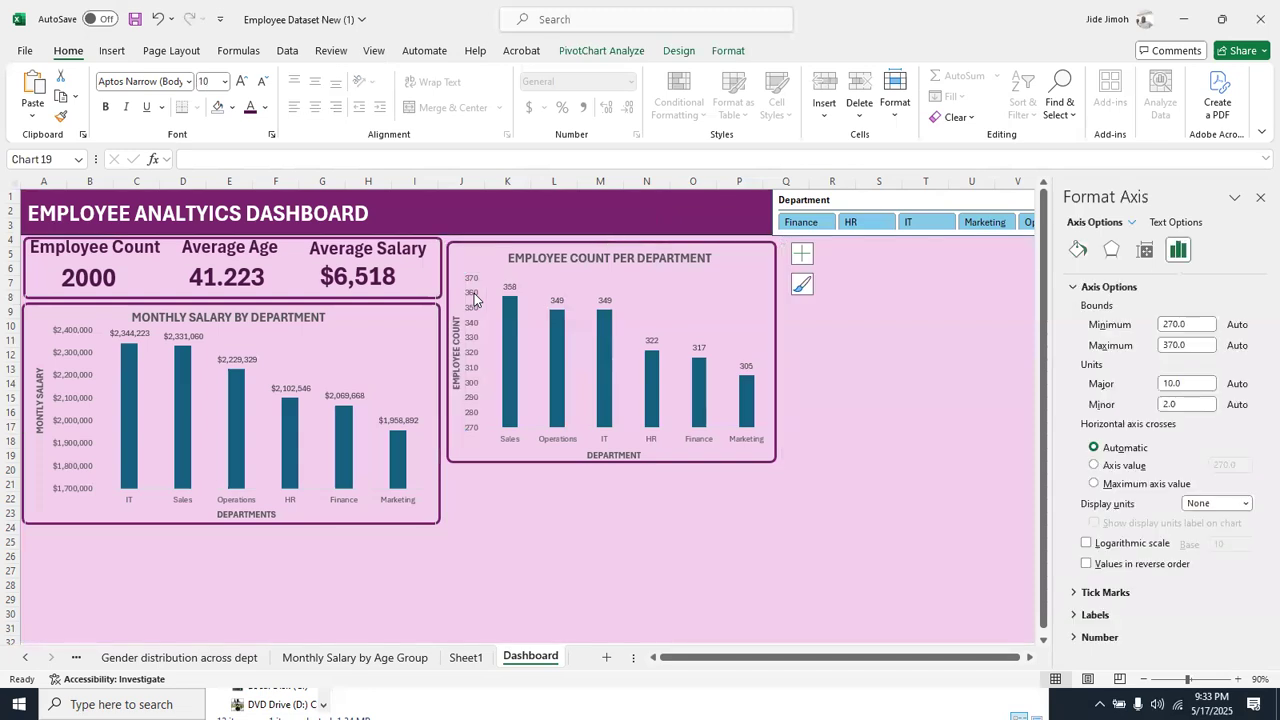
pyautogui.press('Delete')
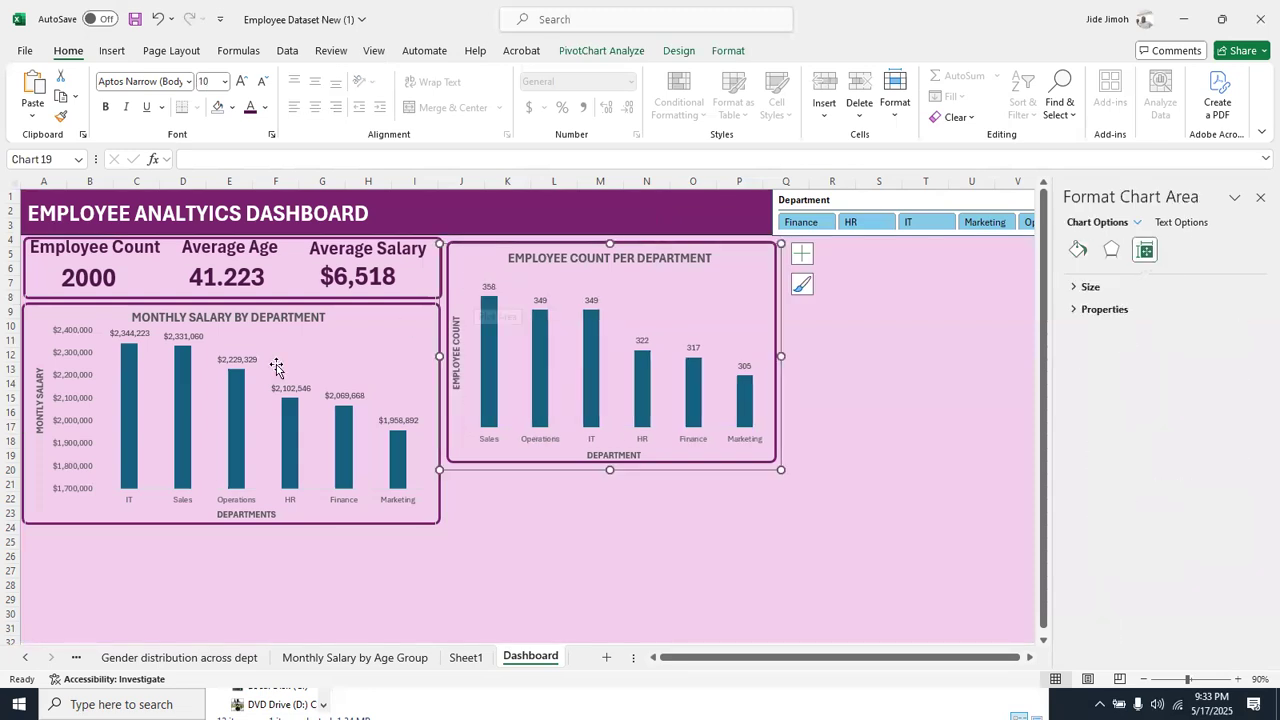
# Delete the salary chart's vertical value axis and remove the vertical axis titles from both the salary and employee count charts
pyautogui.click(79, 384)
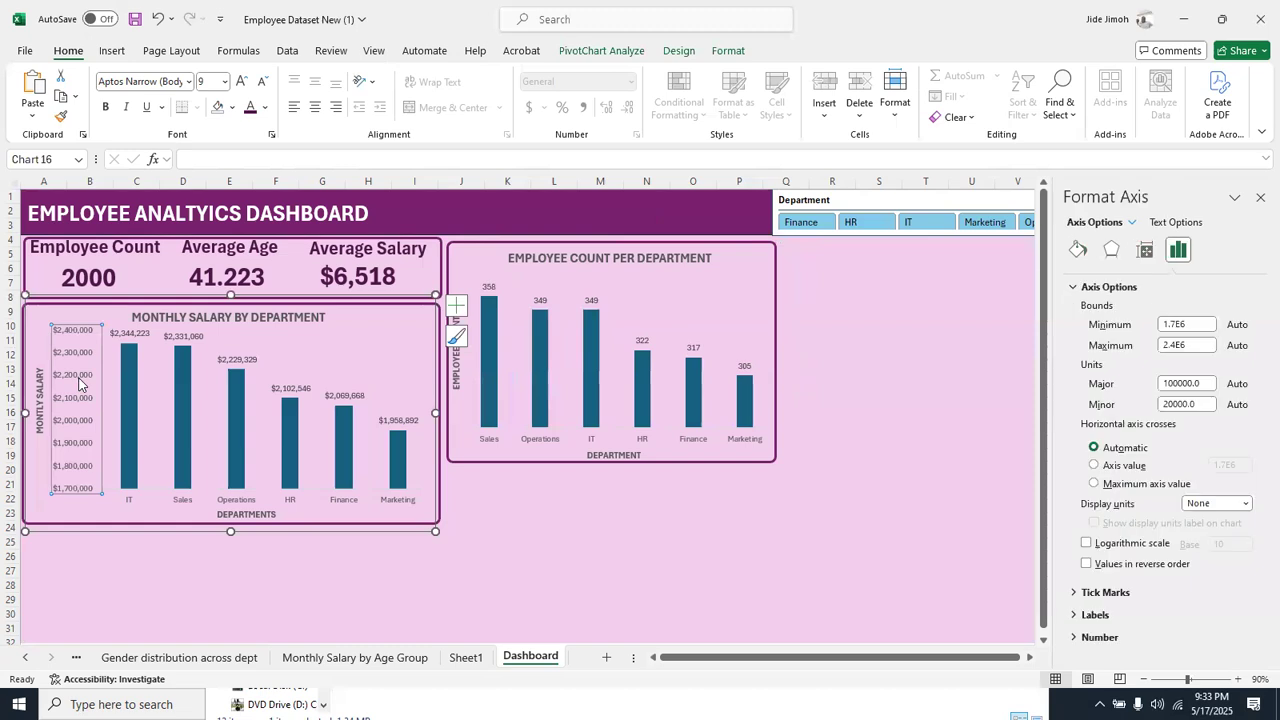
pyautogui.press('Delete')
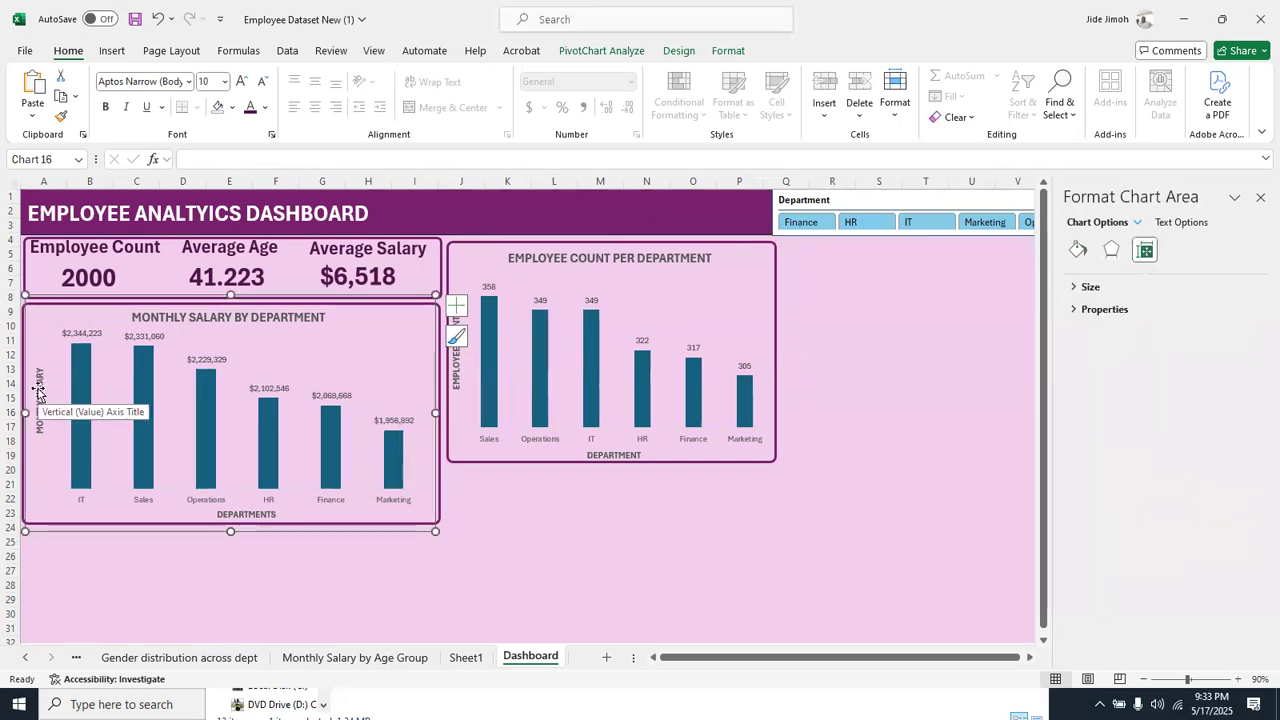
pyautogui.click(38, 393)
pyautogui.press('Delete')
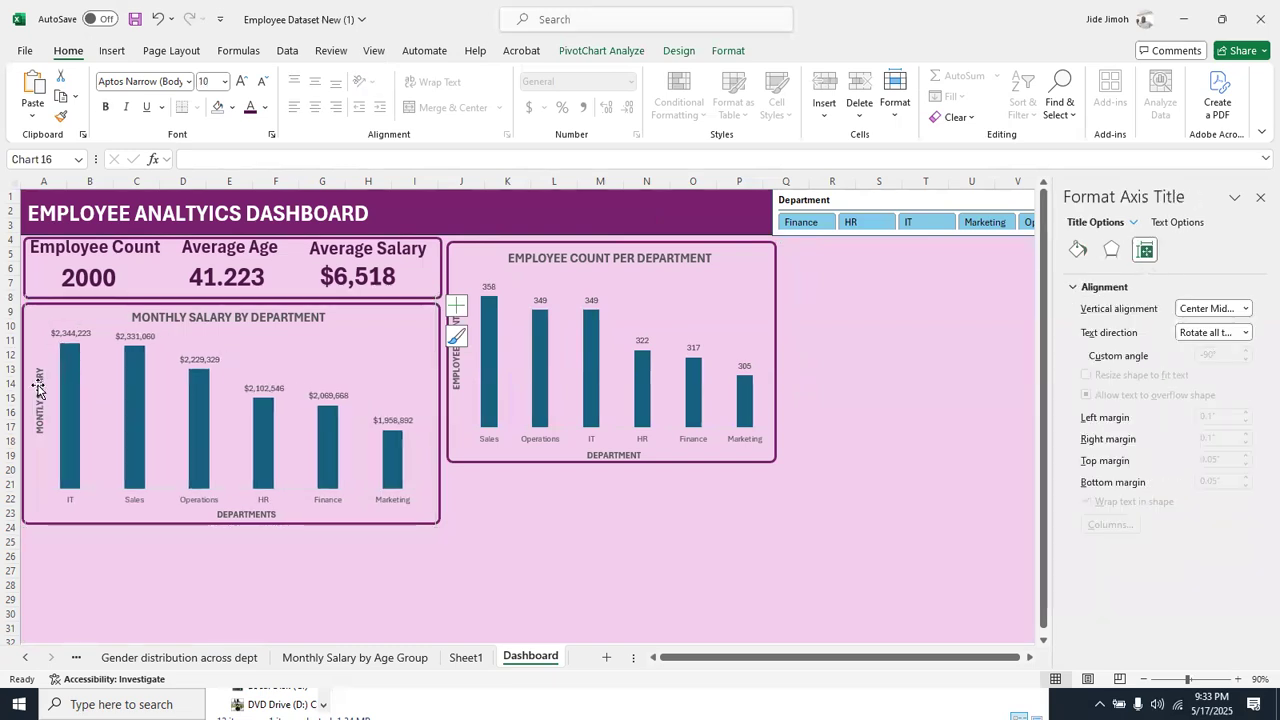
pyautogui.click(456, 352)
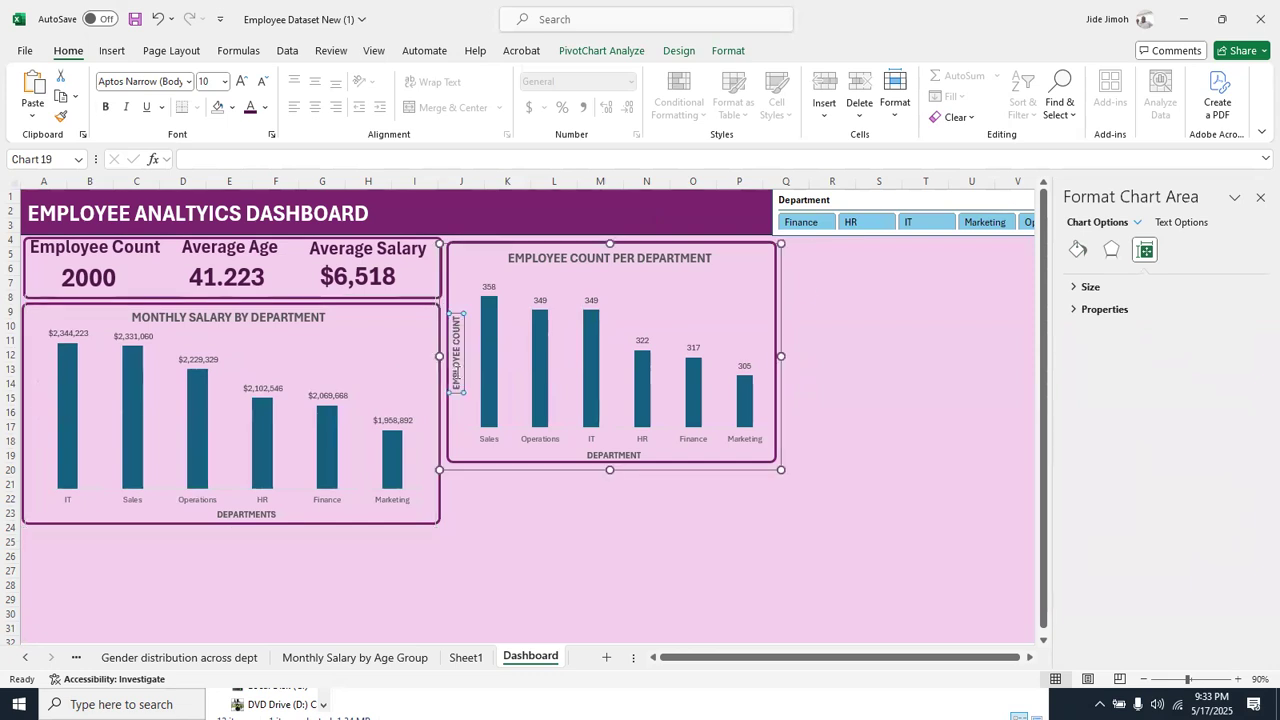
pyautogui.press('Delete')
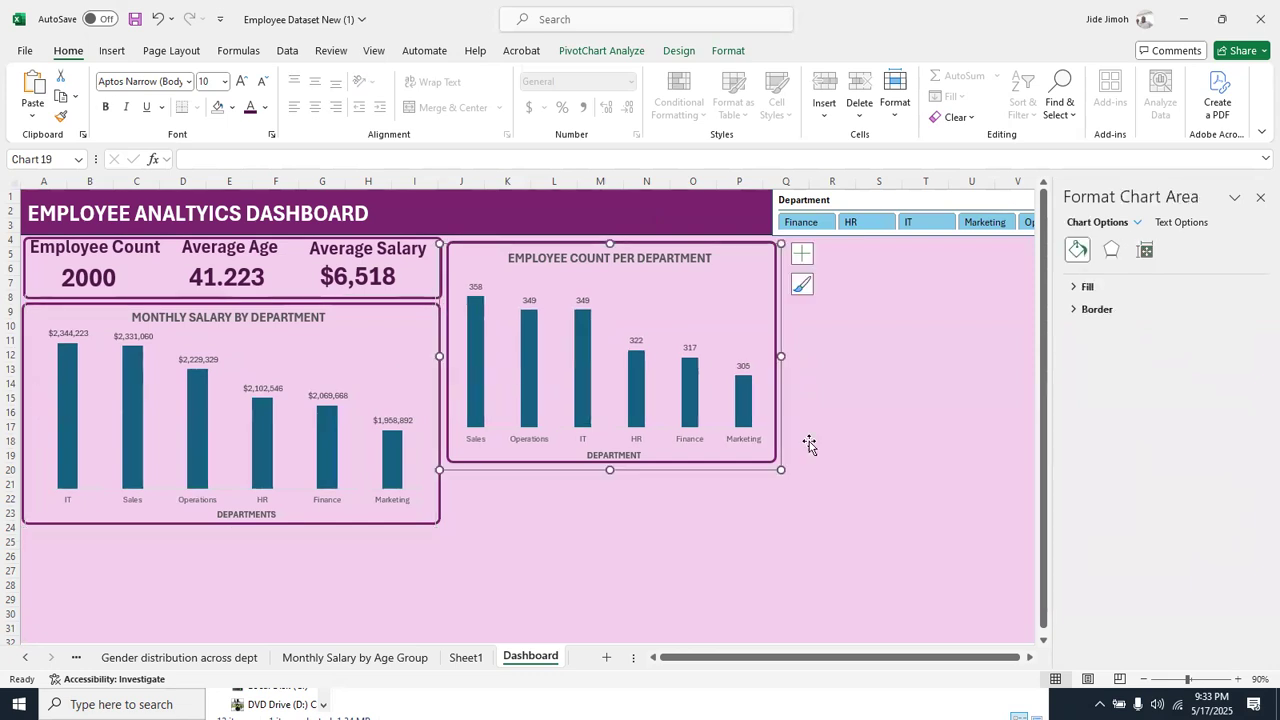
# Close the formatting pane to reveal the full Department slicer and filter the dashboard to Sales
pyautogui.click(912, 427)
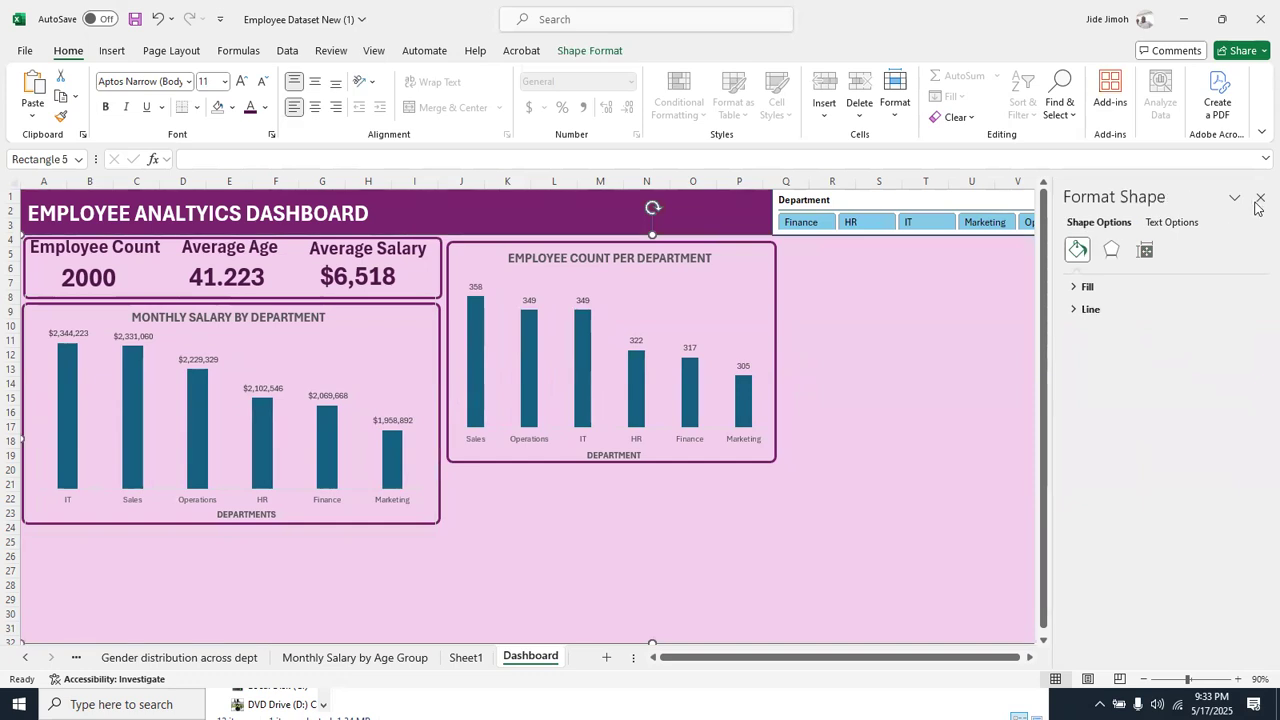
pyautogui.click(1259, 199)
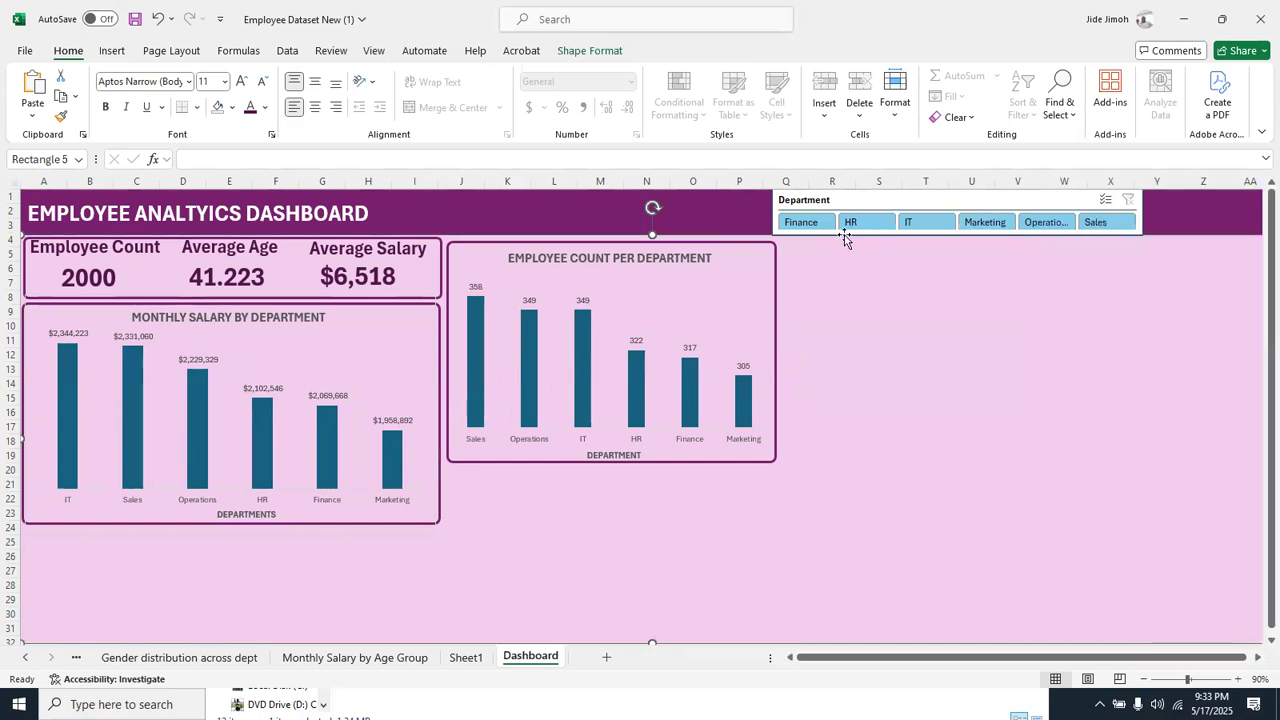
pyautogui.click(1103, 225)
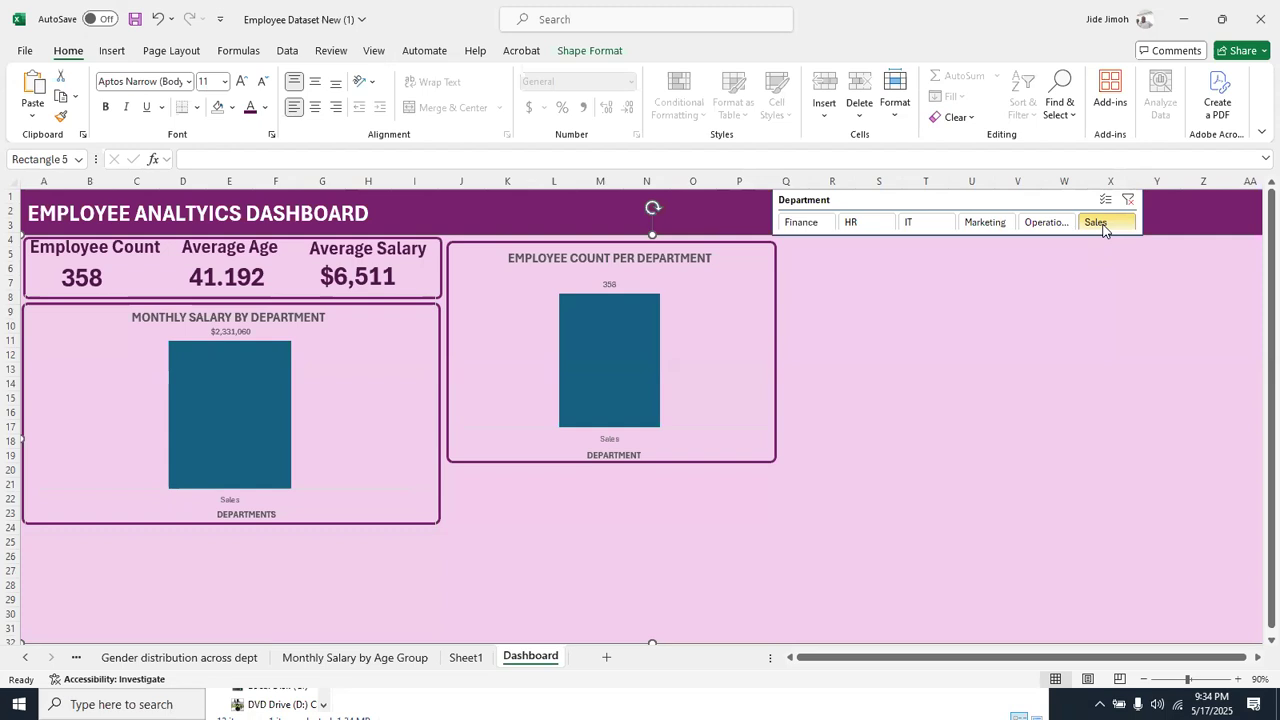
# Clear the Department slicer's filter after trying Operations, and stretch the slicer from column Q to column AA across the header's end
pyautogui.click(1066, 224)
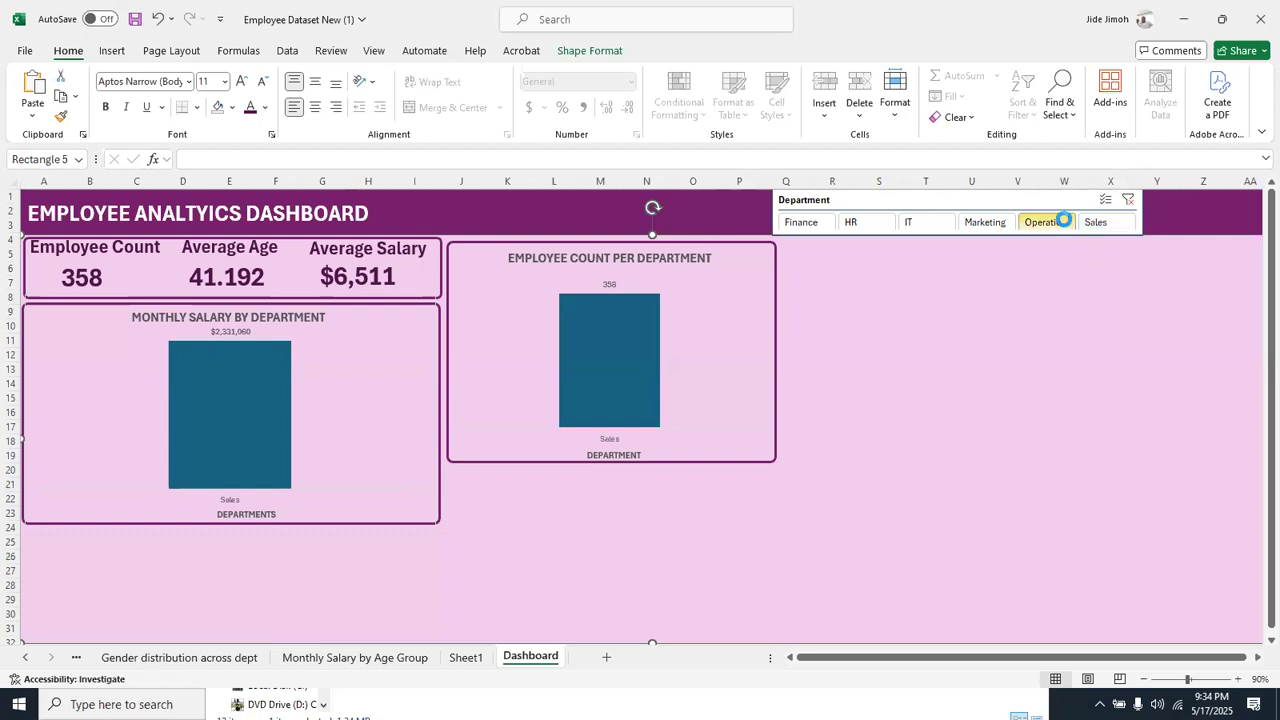
pyautogui.click(1129, 203)
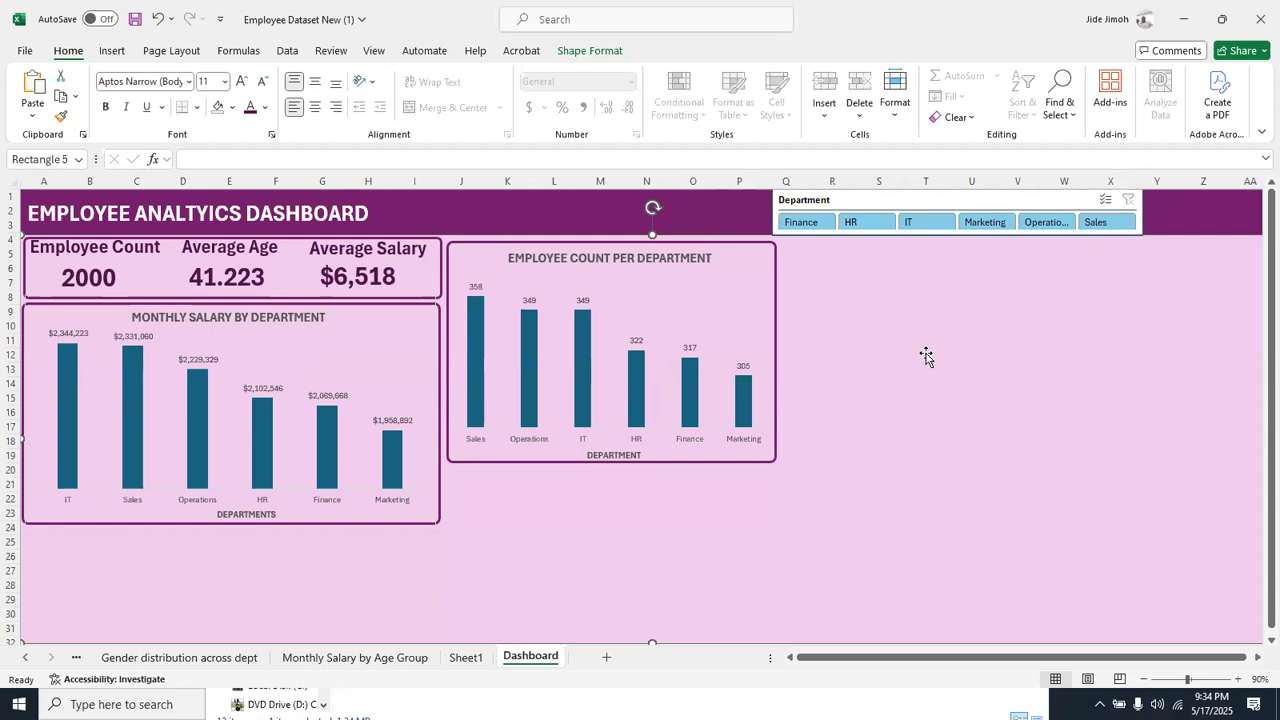
pyautogui.click(869, 199)
pyautogui.moveTo(869, 199); pyautogui.dragTo(984, 191)
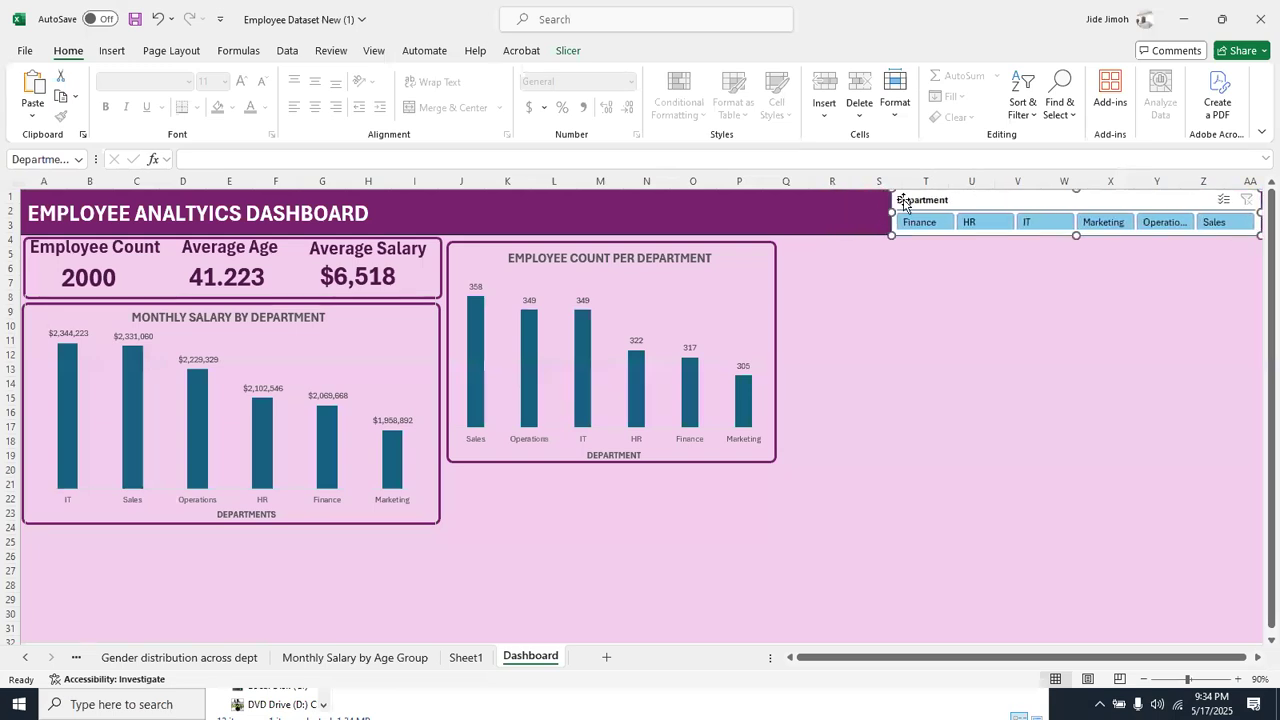
pyautogui.moveTo(891, 213); pyautogui.dragTo(770, 222)
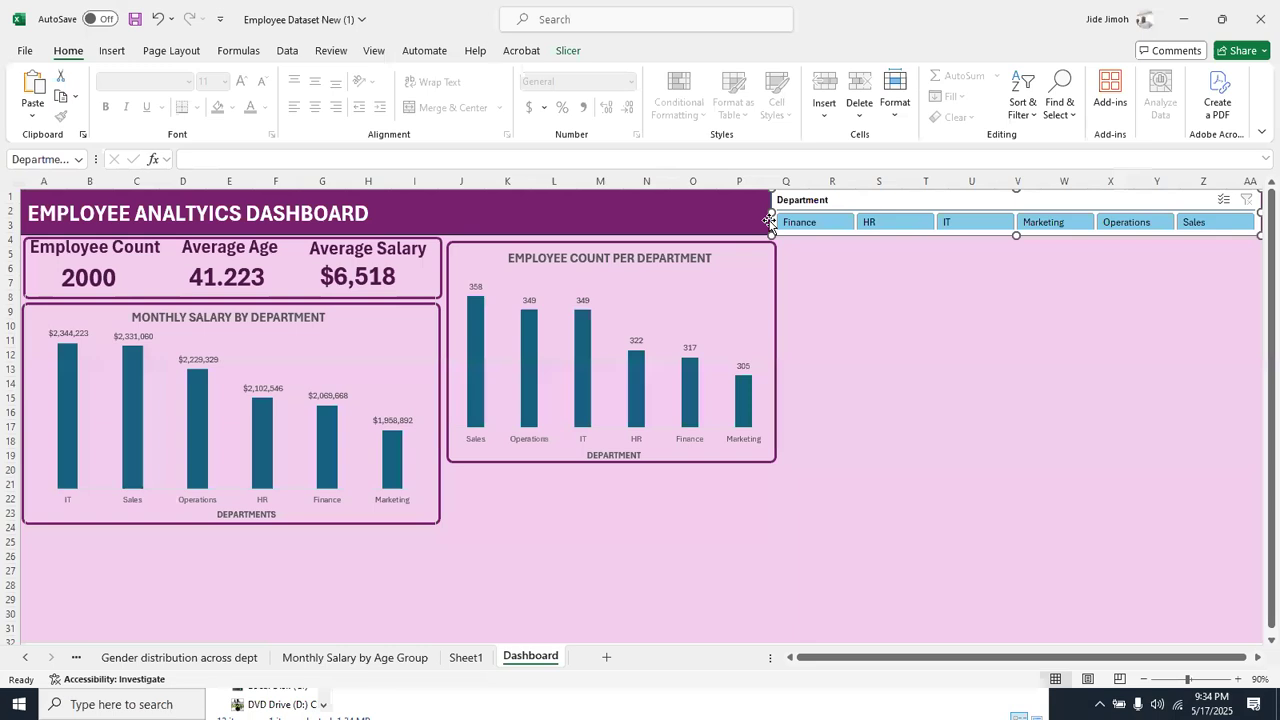
# Narrow the employee count chart slightly inside its frame and place a duplicate of that frame in the empty area beside it
pyautogui.click(711, 450)
pyautogui.moveTo(781, 357); pyautogui.dragTo(764, 357)
pyautogui.click(775, 361)
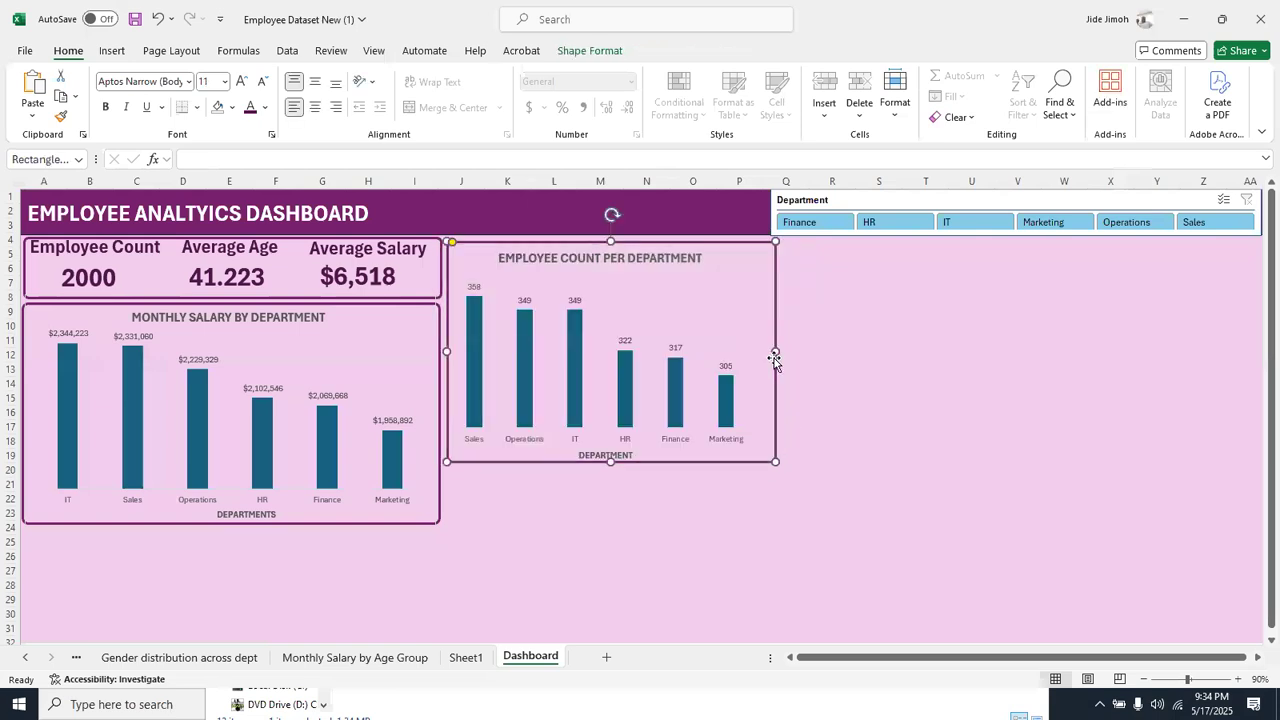
pyautogui.hotkey('ctrl', 'd')
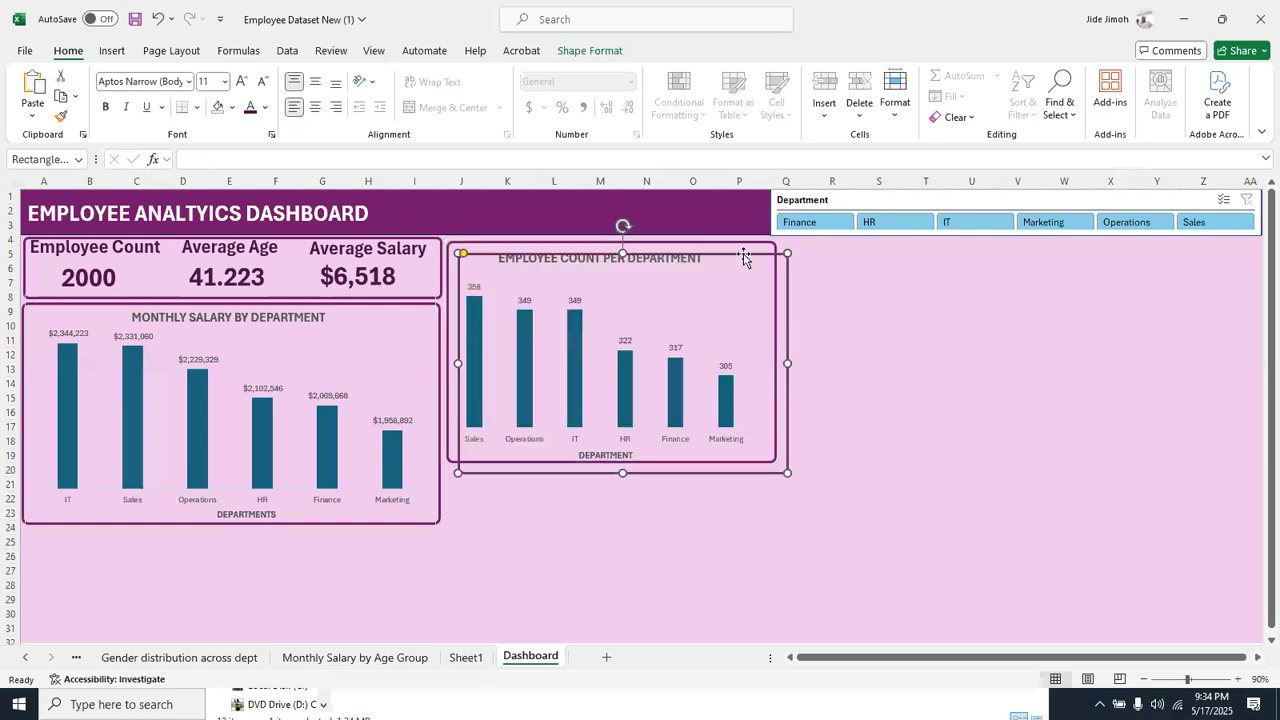
pyautogui.moveTo(742, 260); pyautogui.dragTo(750, 350)
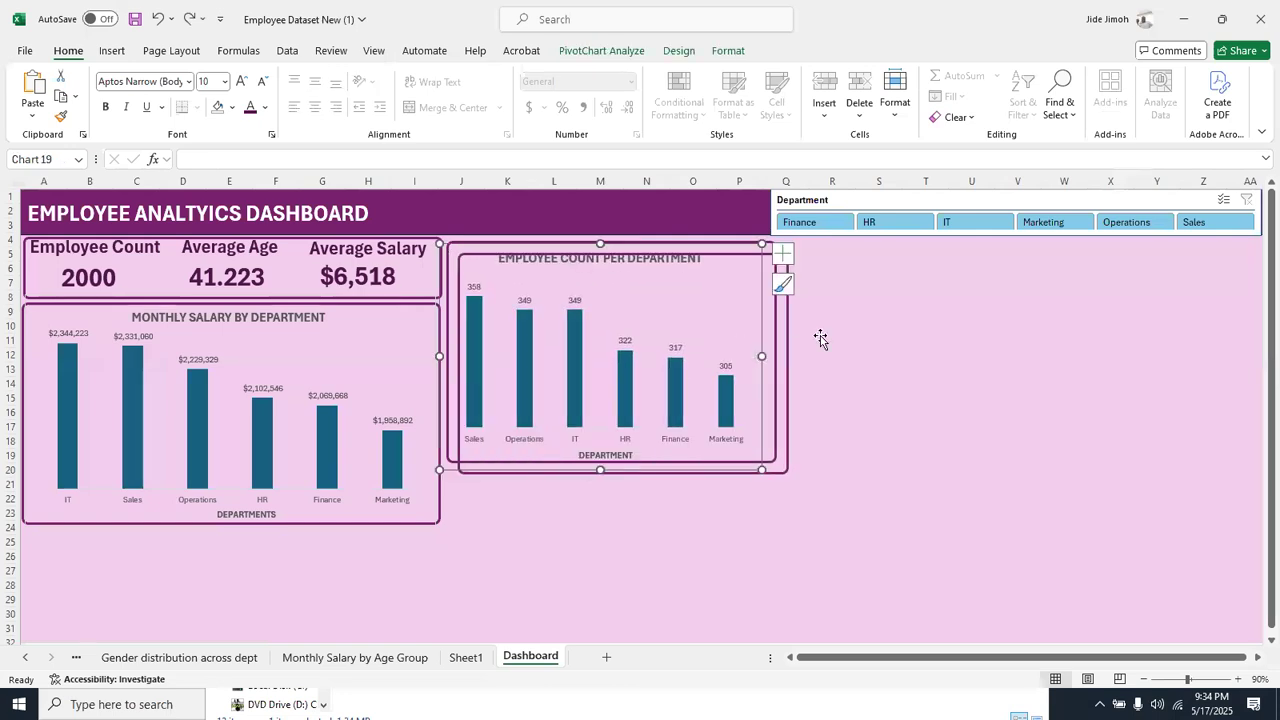
pyautogui.click(779, 258)
pyautogui.moveTo(779, 258); pyautogui.dragTo(1111, 333)
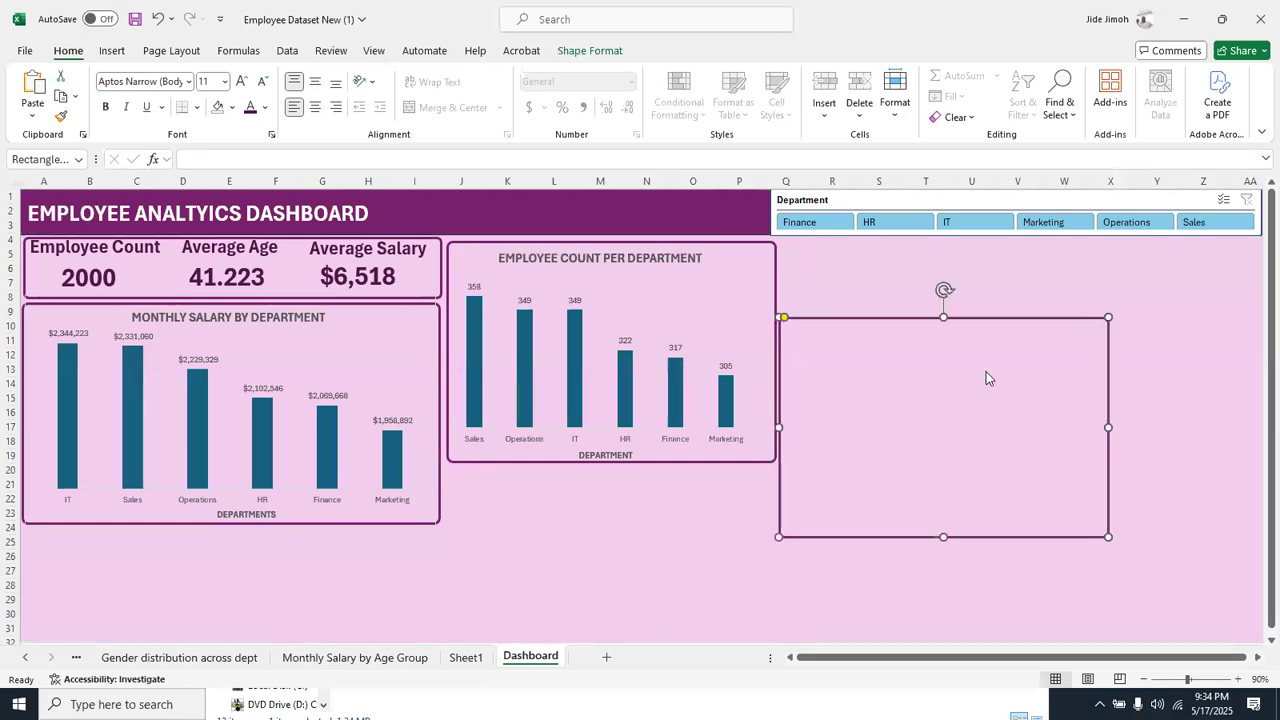
pyautogui.hotkey('alt', 'Tab')
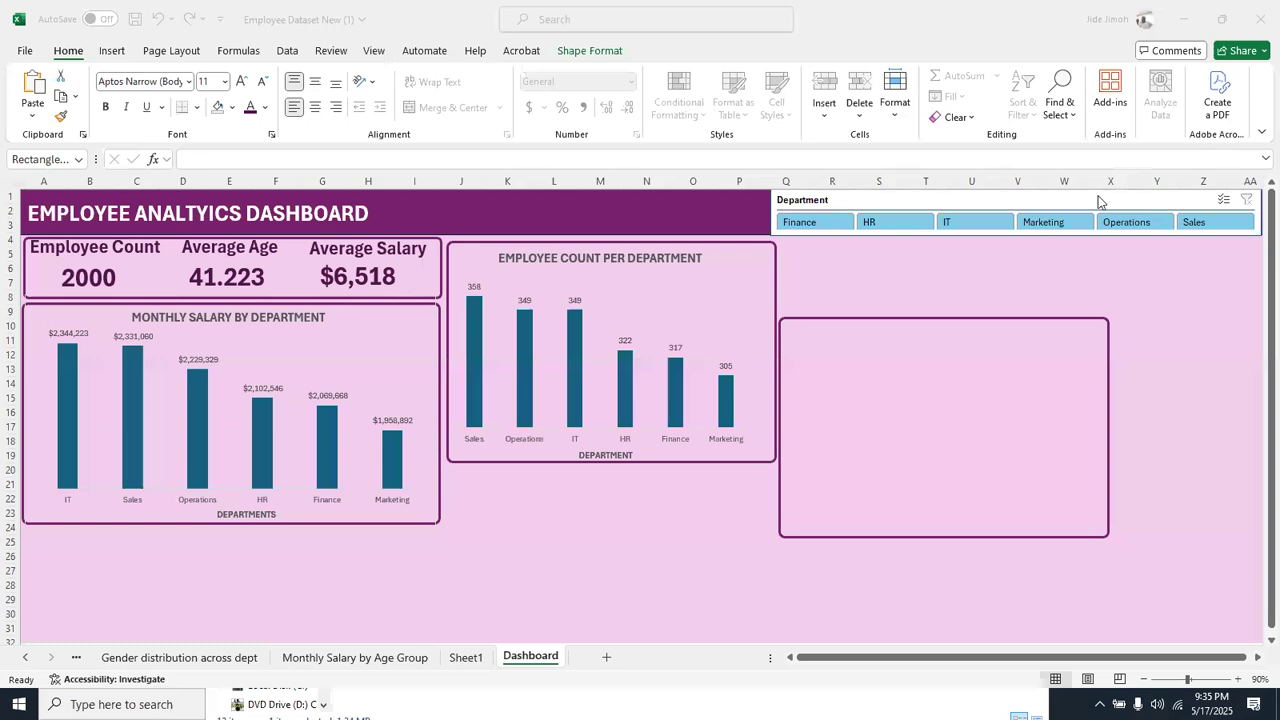
# Test the Department slicer by switching the dashboard between Marketing and IT, and clear the filter
pyautogui.click(1070, 222)
pyautogui.click(1067, 222)
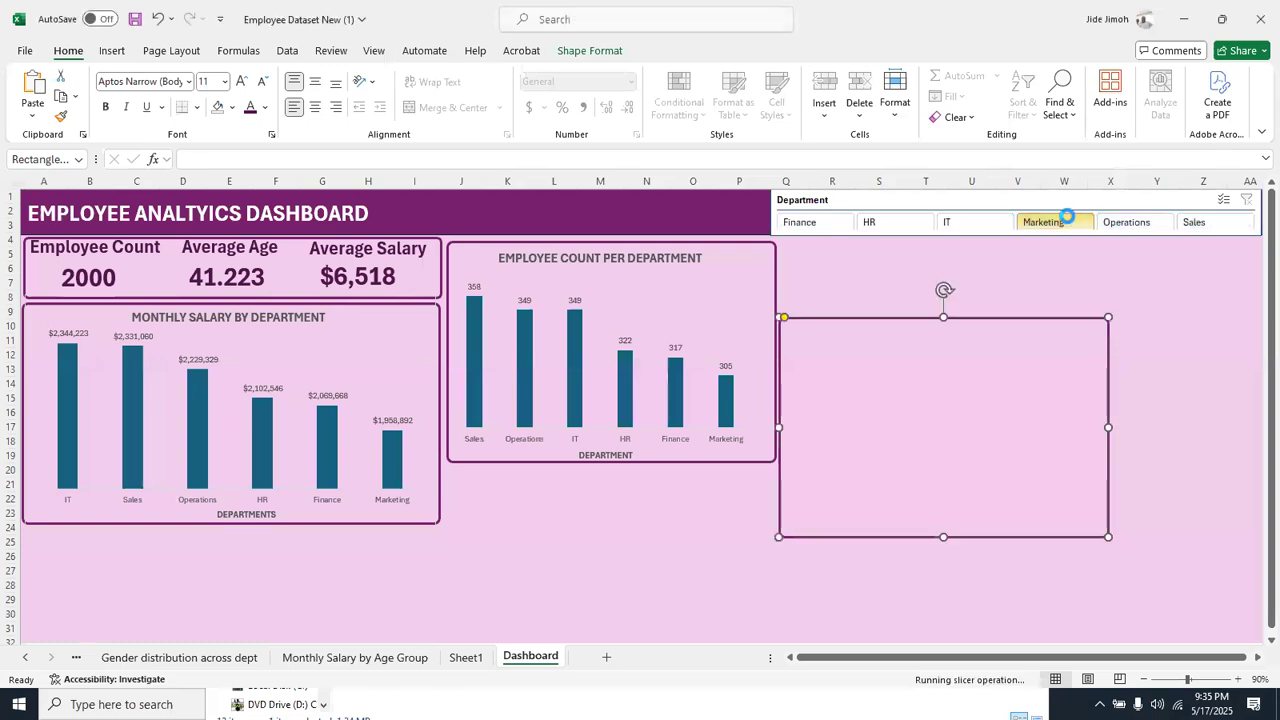
pyautogui.click(988, 222)
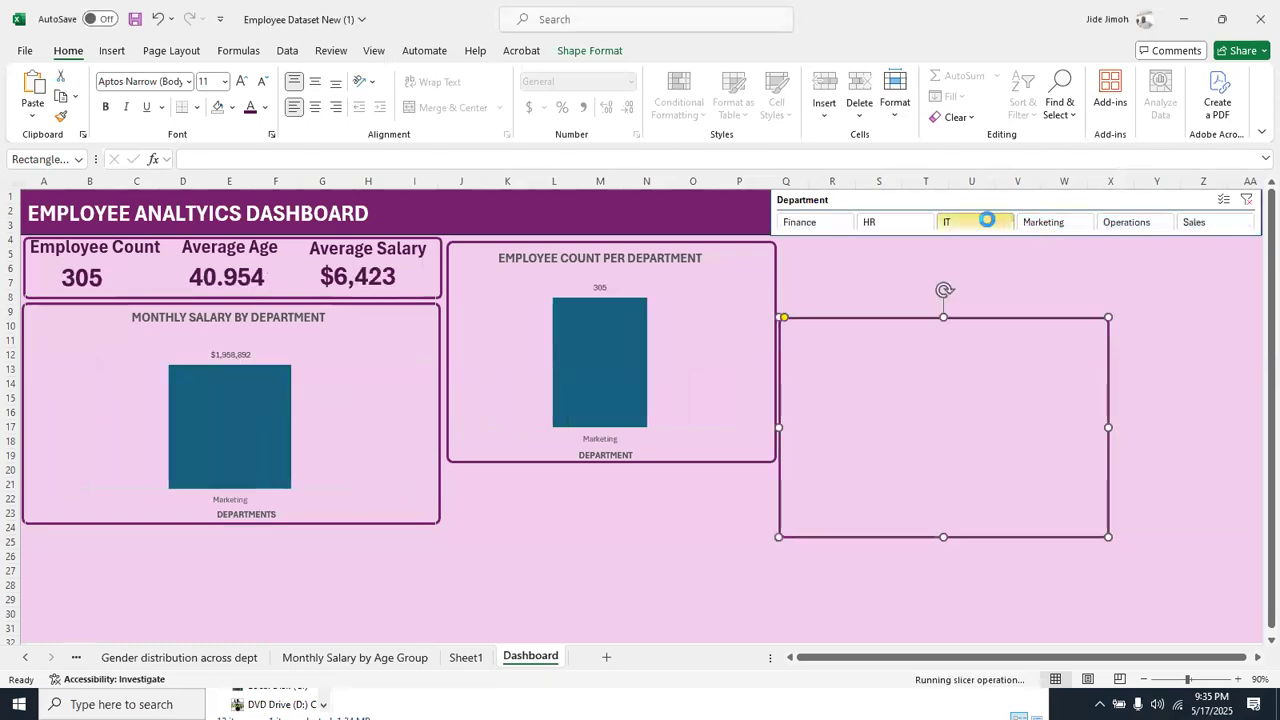
pyautogui.keyDown('ctrl'); pyautogui.click(1063, 222); pyautogui.keyUp('ctrl')
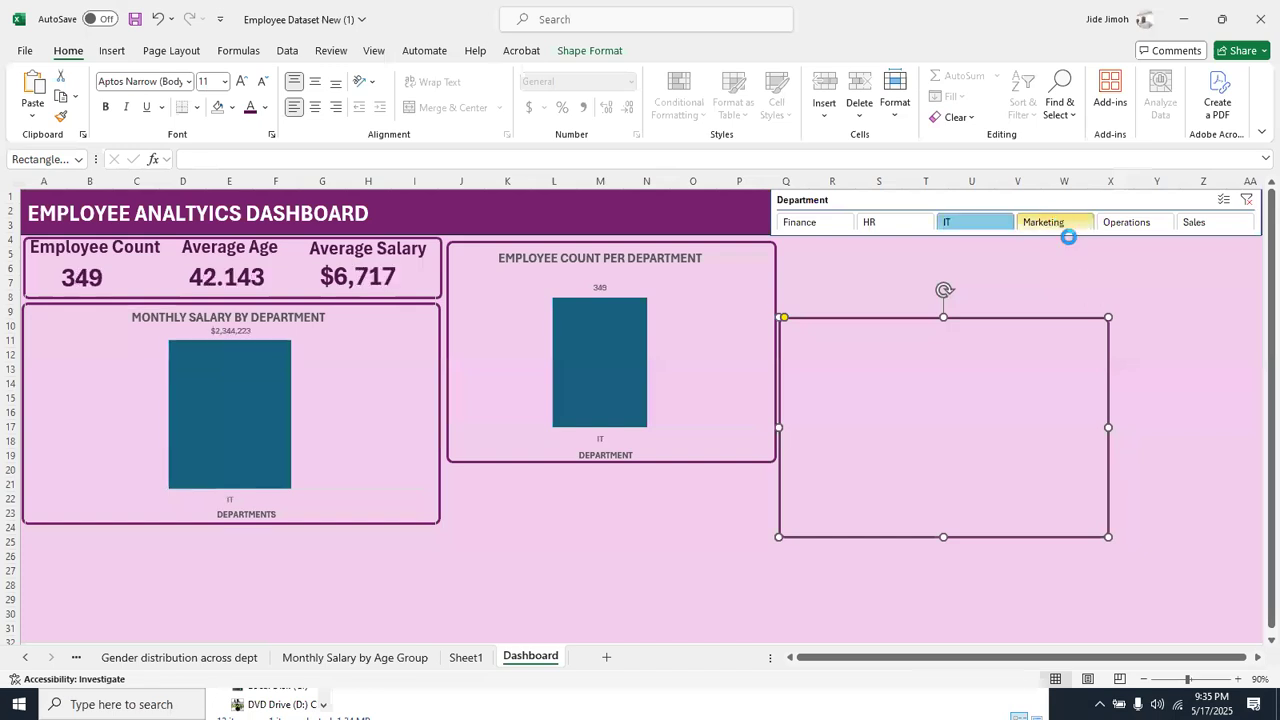
pyautogui.click(1249, 200)
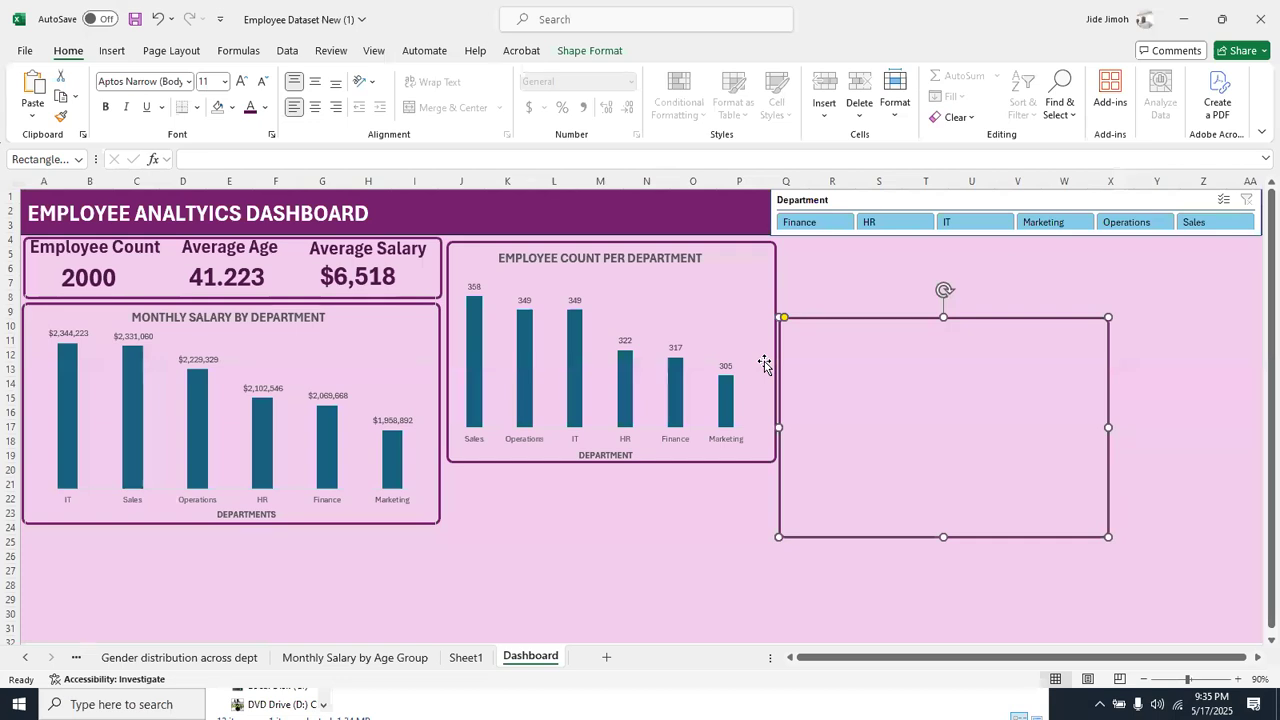
# Filter the dashboard by each department from Finance to Sales, then by Finance and Sales combined, and clear the filter
pyautogui.click(810, 229)
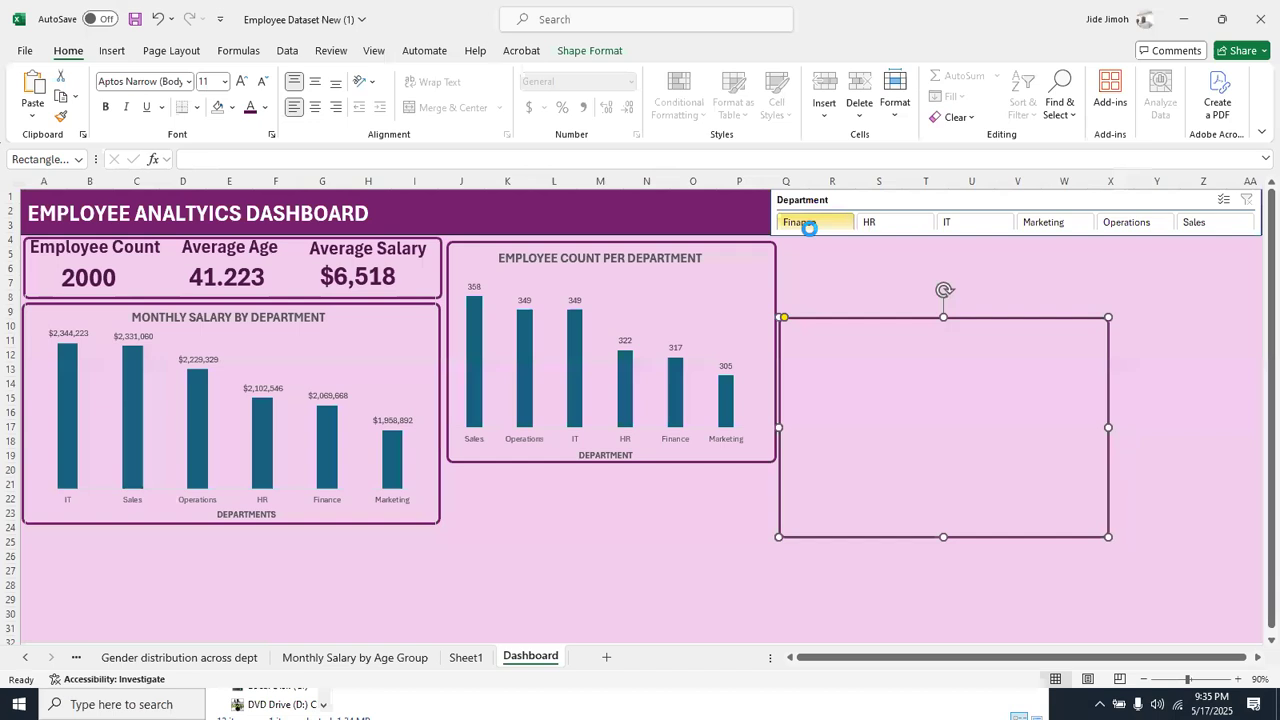
pyautogui.click(880, 222)
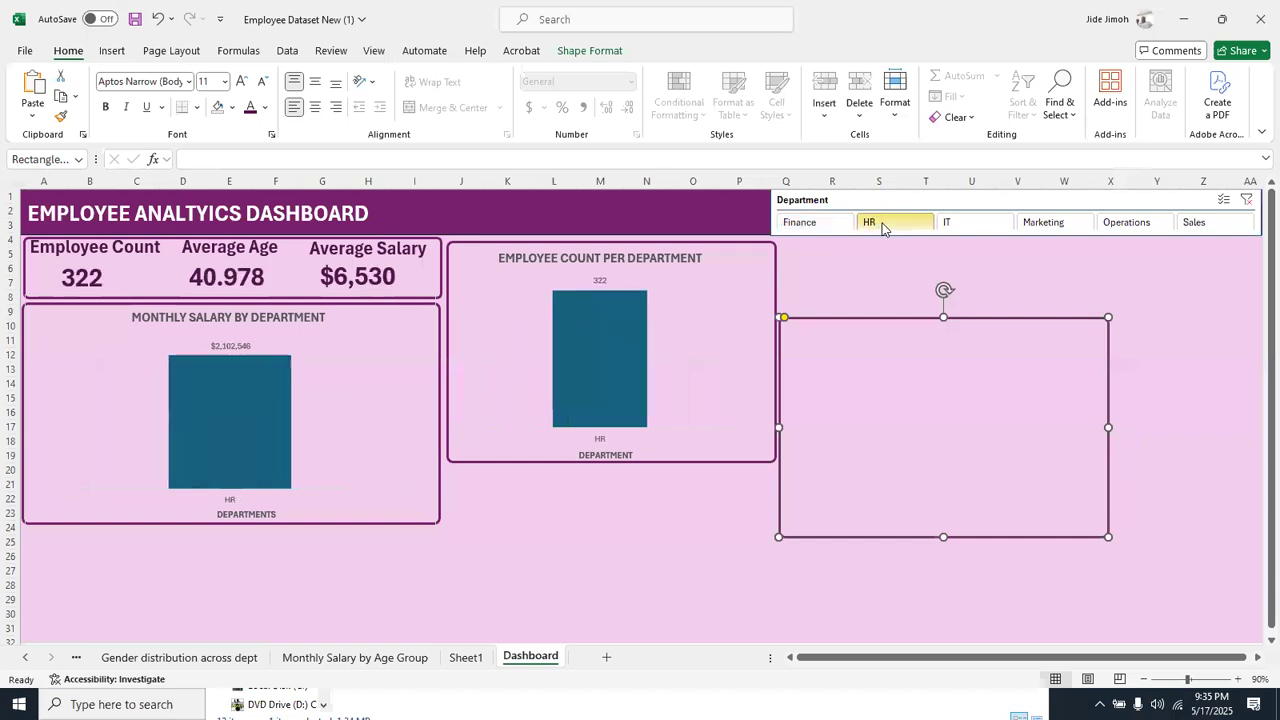
pyautogui.click(948, 219)
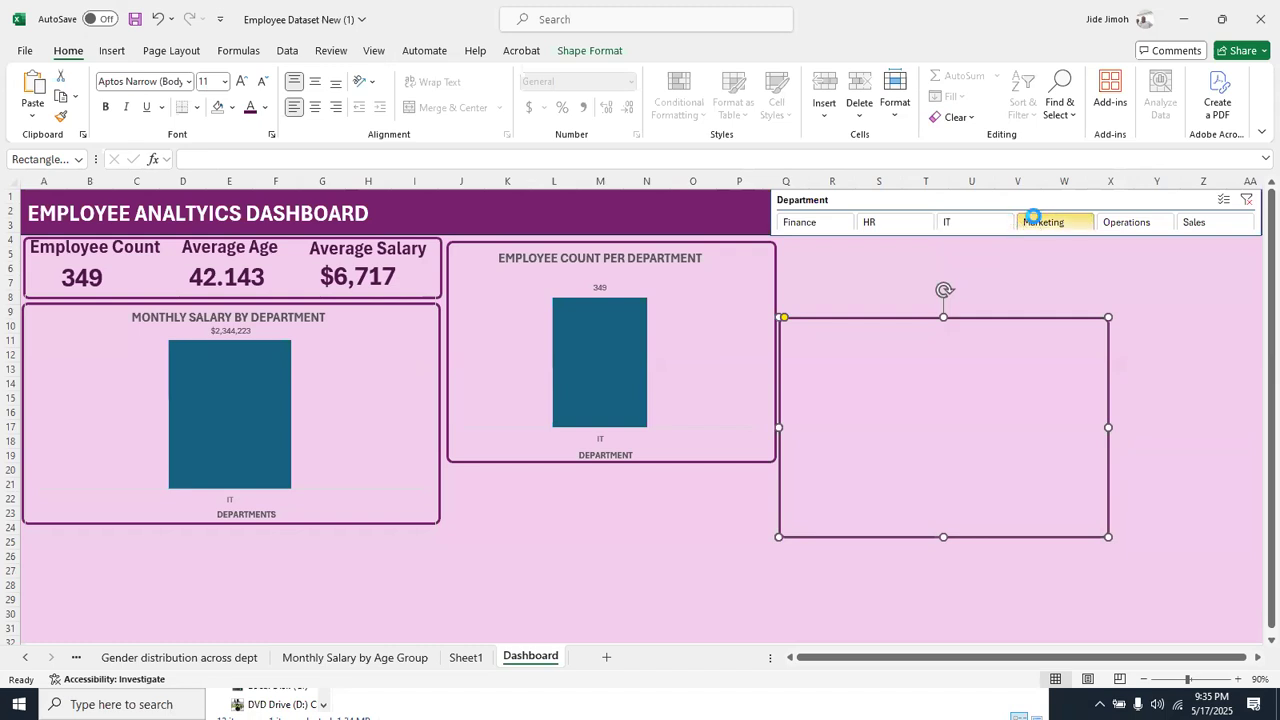
pyautogui.click(1058, 222)
pyautogui.click(1122, 221)
pyautogui.click(1200, 222)
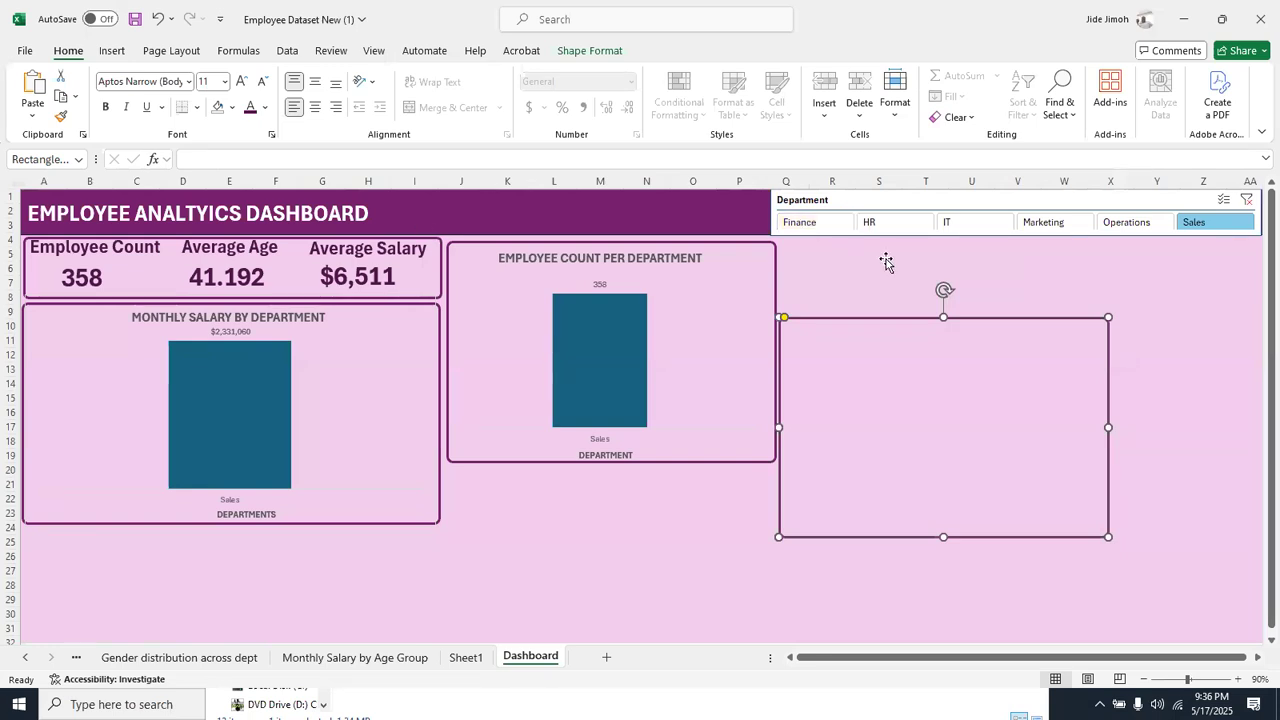
pyautogui.click(827, 220)
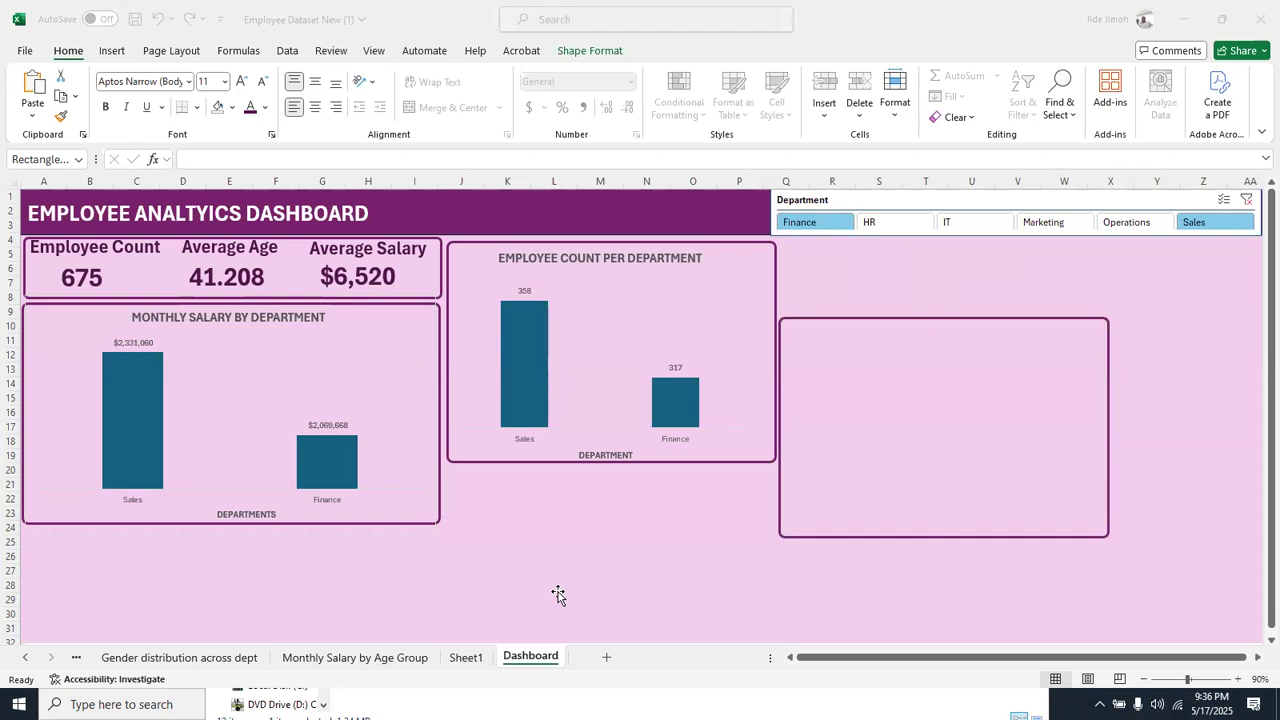
pyautogui.click(1247, 201)
pyautogui.click(1247, 201)
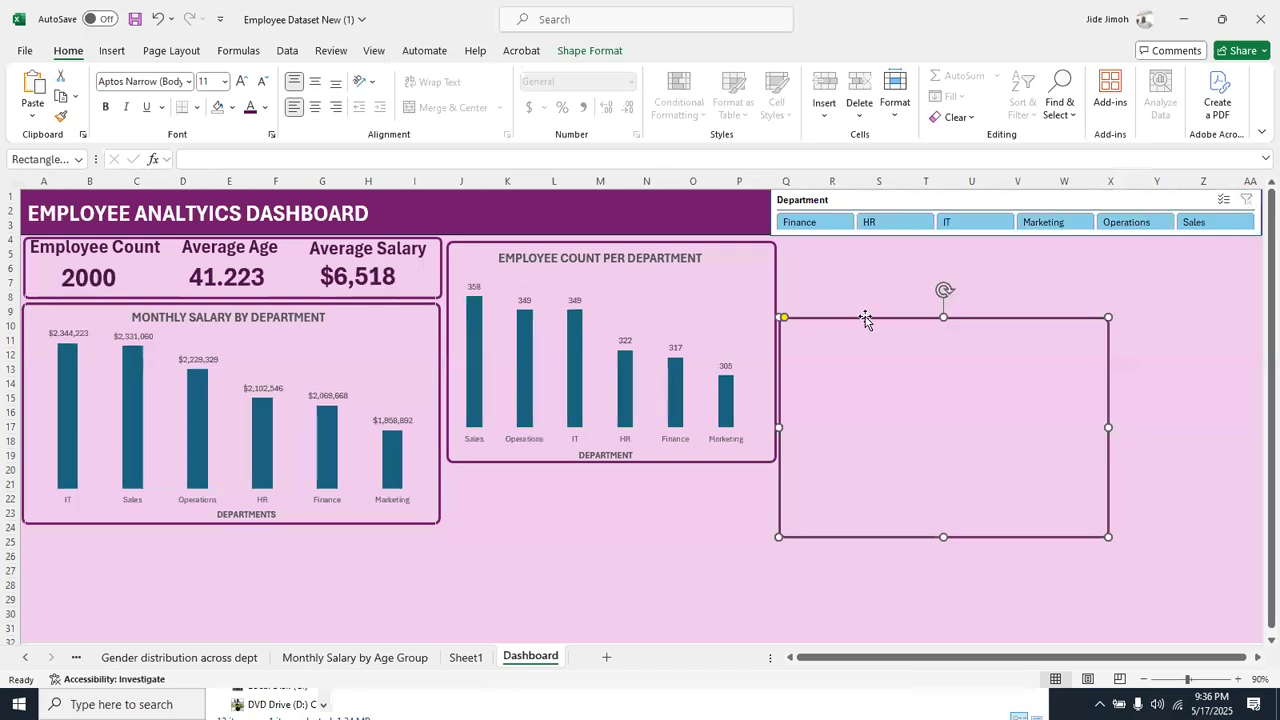
# Move the empty frame copy up beneath the Department slicer, level with the employee count chart's frame
pyautogui.click(888, 274)
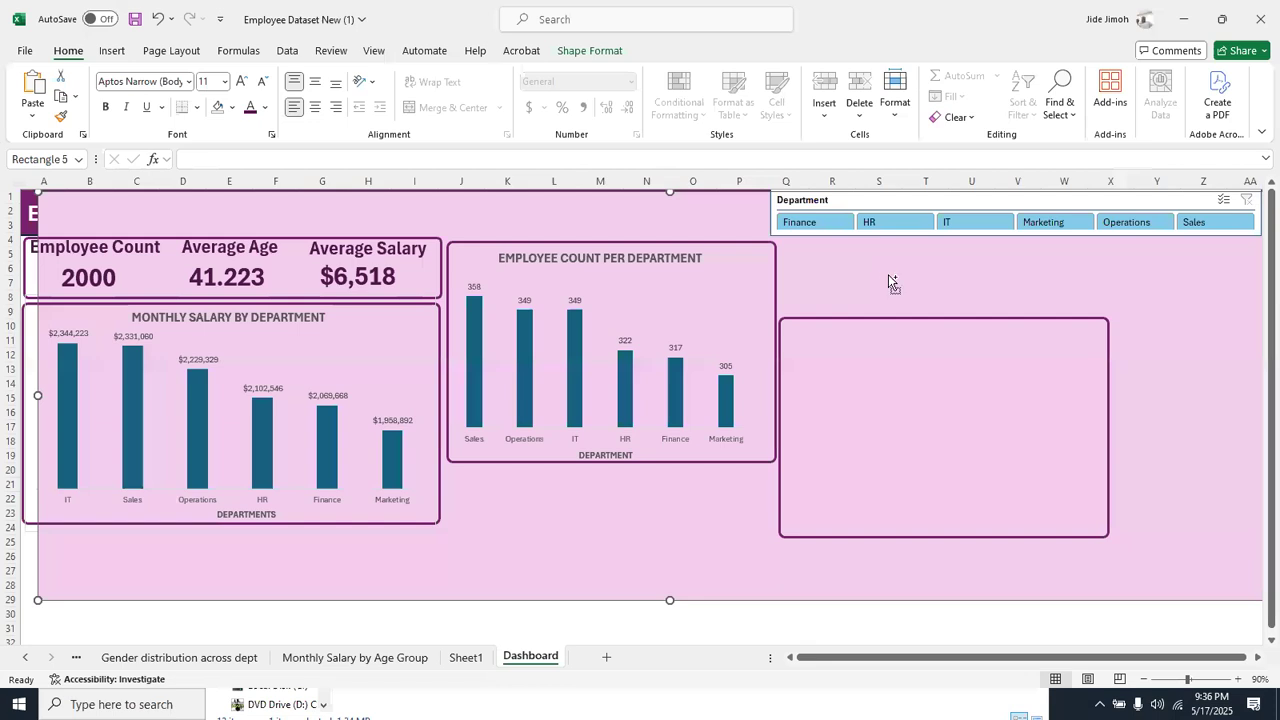
pyautogui.moveTo(888, 277); pyautogui.dragTo(903, 244)
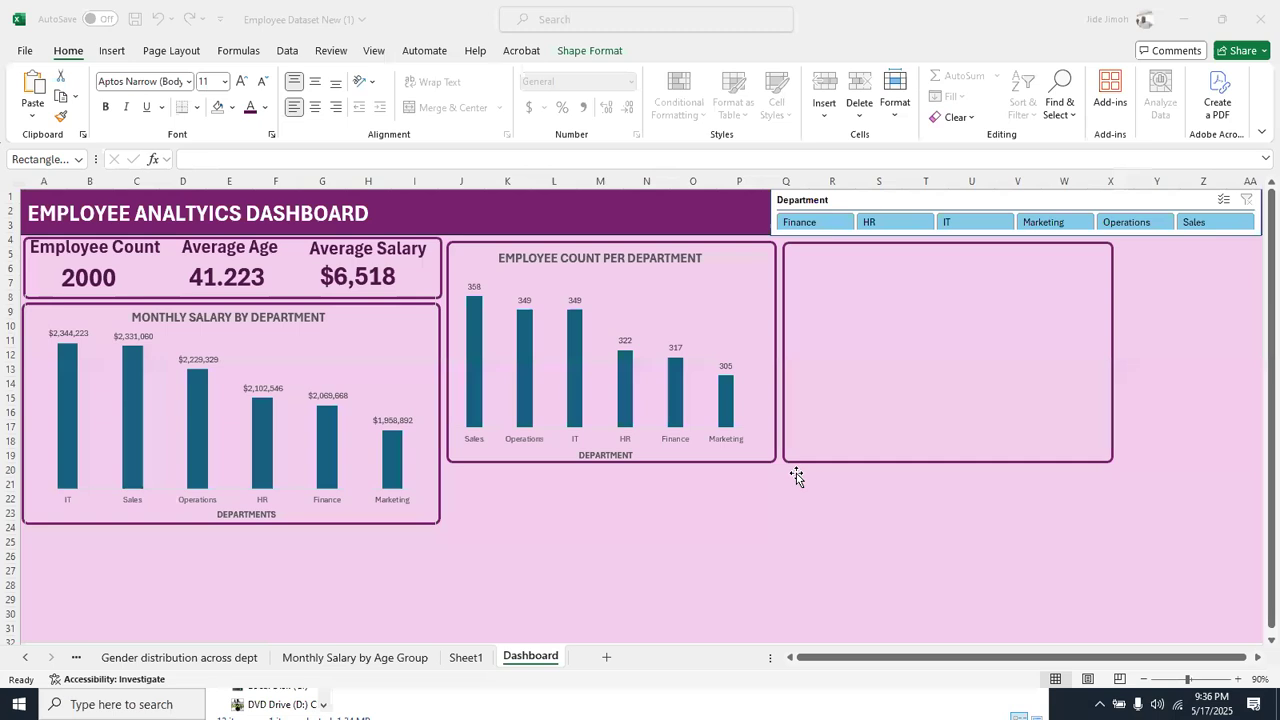
# Nudge the Department slicer so its outer edge lines up with the end of the purple header
pyautogui.click(1257, 661)
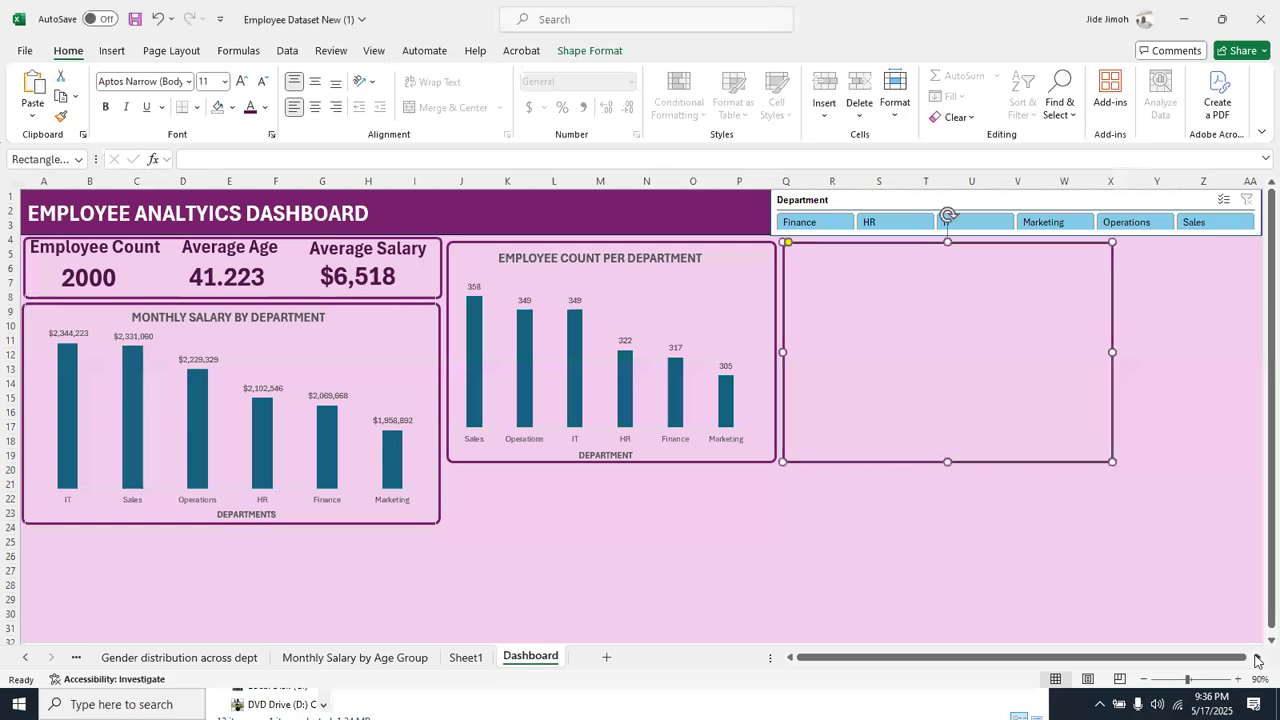
pyautogui.click(1257, 661)
pyautogui.click(1257, 661)
pyautogui.click(1036, 205)
pyautogui.press('Right')
pyautogui.press('Right')
pyautogui.press('Right')
pyautogui.press('Right')
pyautogui.press('Right')
pyautogui.press('Right')
pyautogui.press('Right')
pyautogui.press('Right')
pyautogui.press('Right')
pyautogui.press('Right')
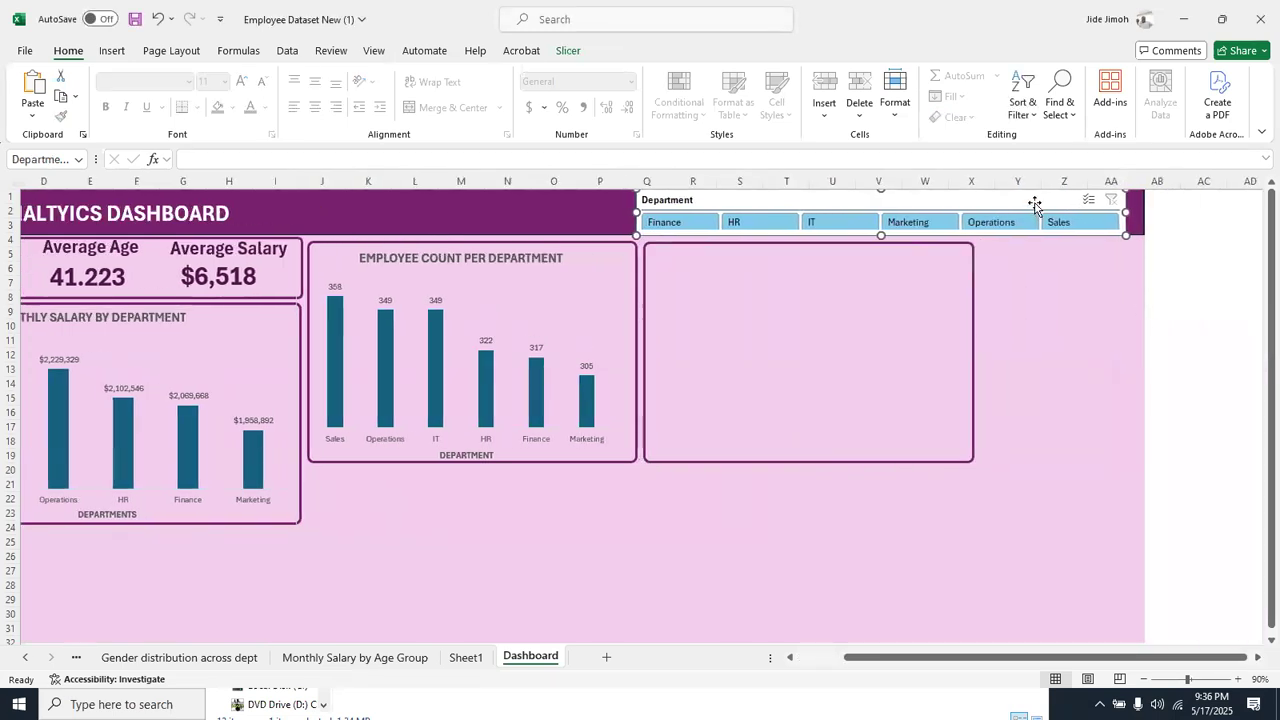
pyautogui.press('Right')
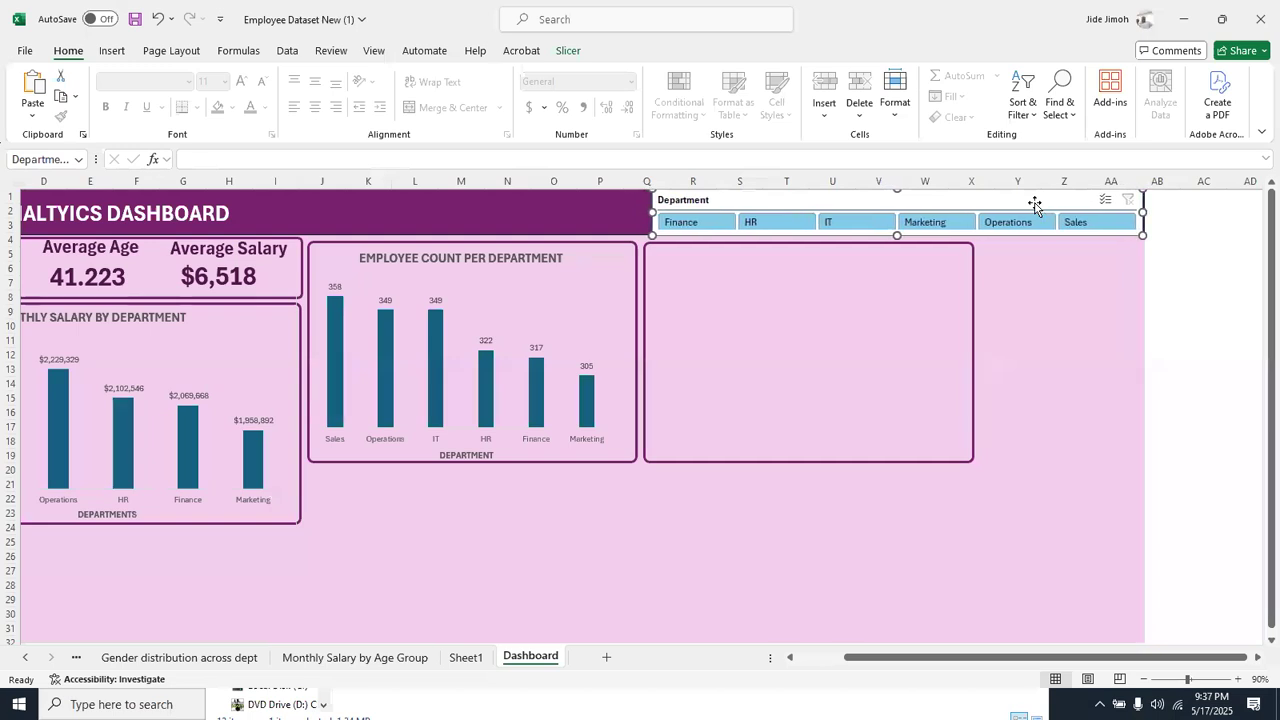
# Widen the empty frame to the dashboard's outer edge and nudge it closer to the employee count frame
pyautogui.click(934, 246)
pyautogui.click(934, 246)
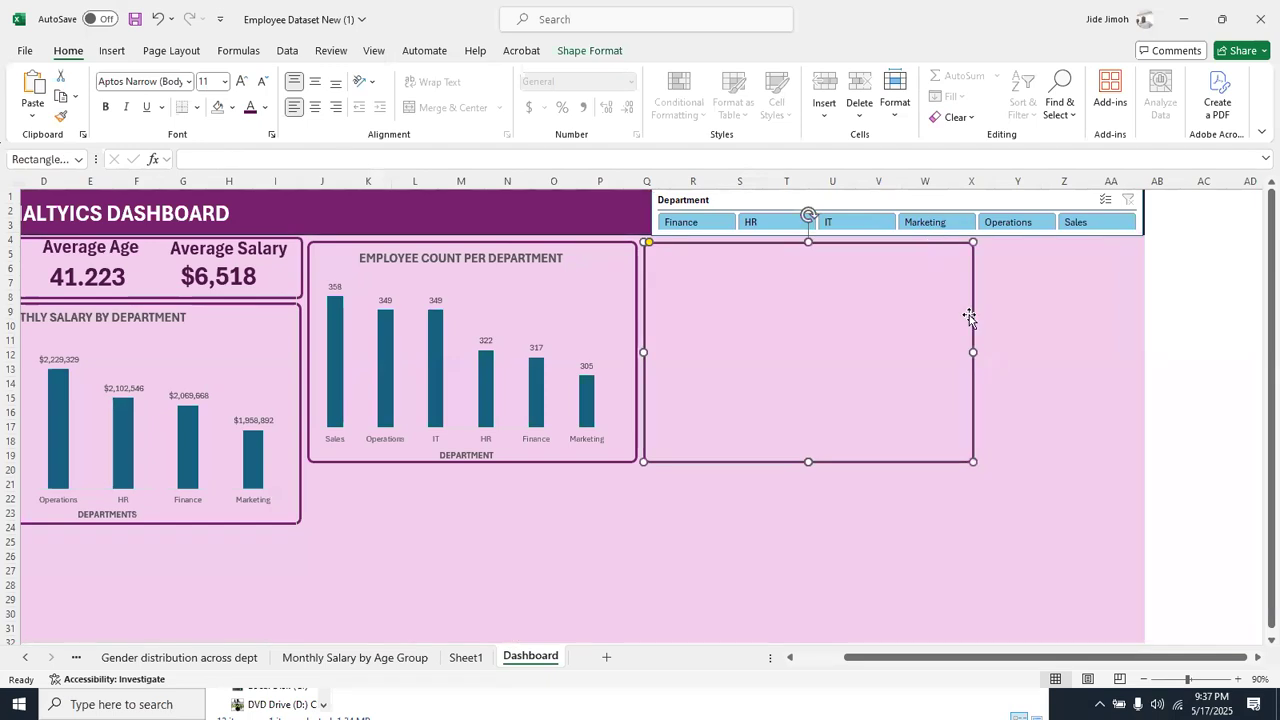
pyautogui.moveTo(971, 348); pyautogui.dragTo(1140, 340)
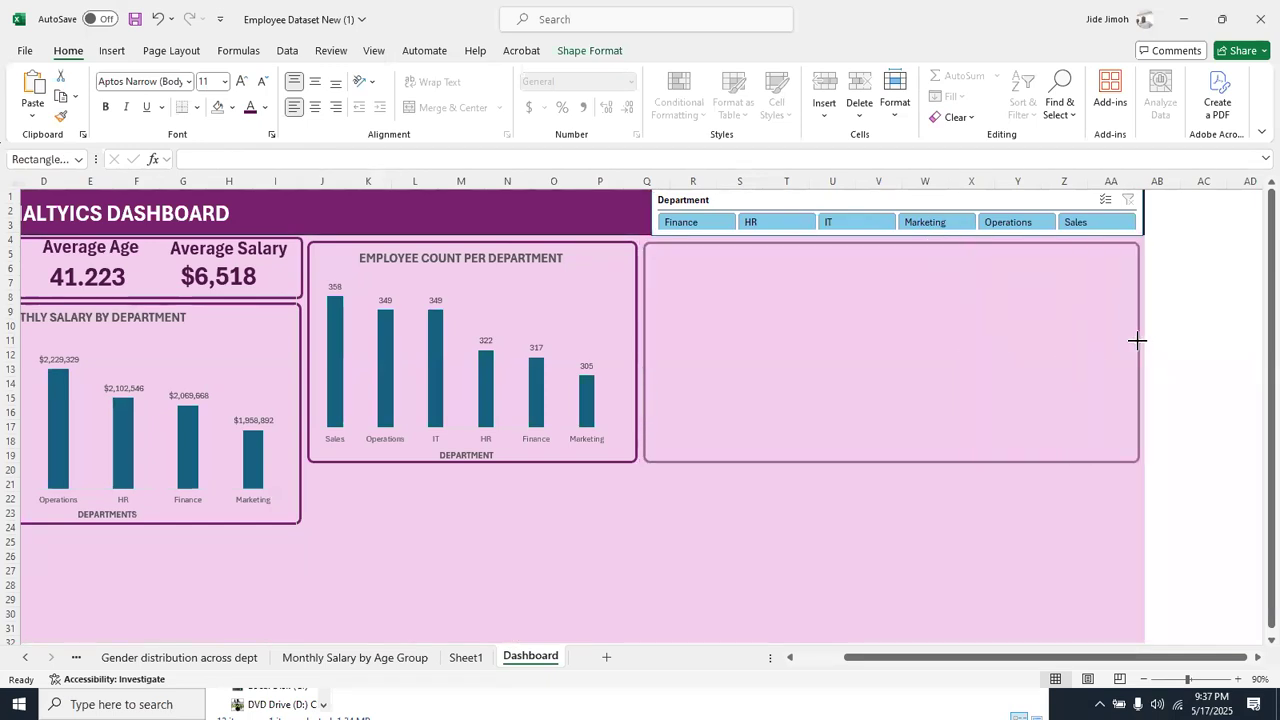
pyautogui.click(1137, 340)
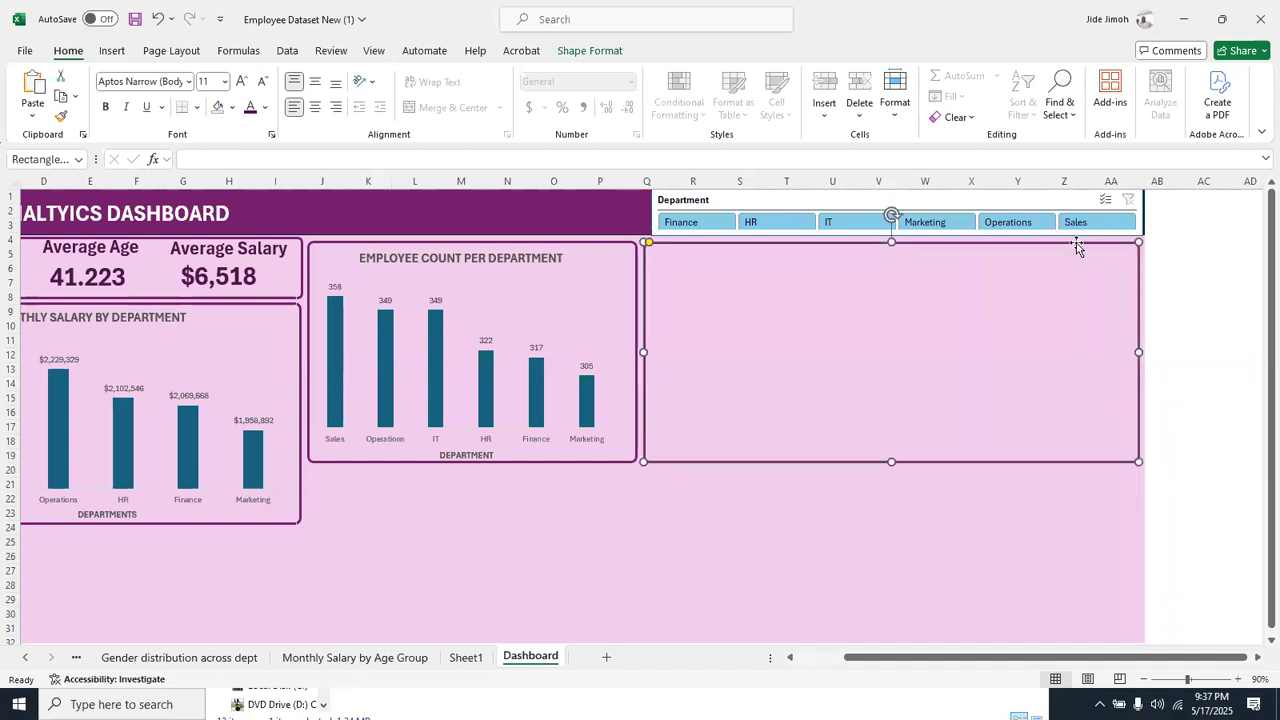
pyautogui.press('Left')
pyautogui.press('Left')
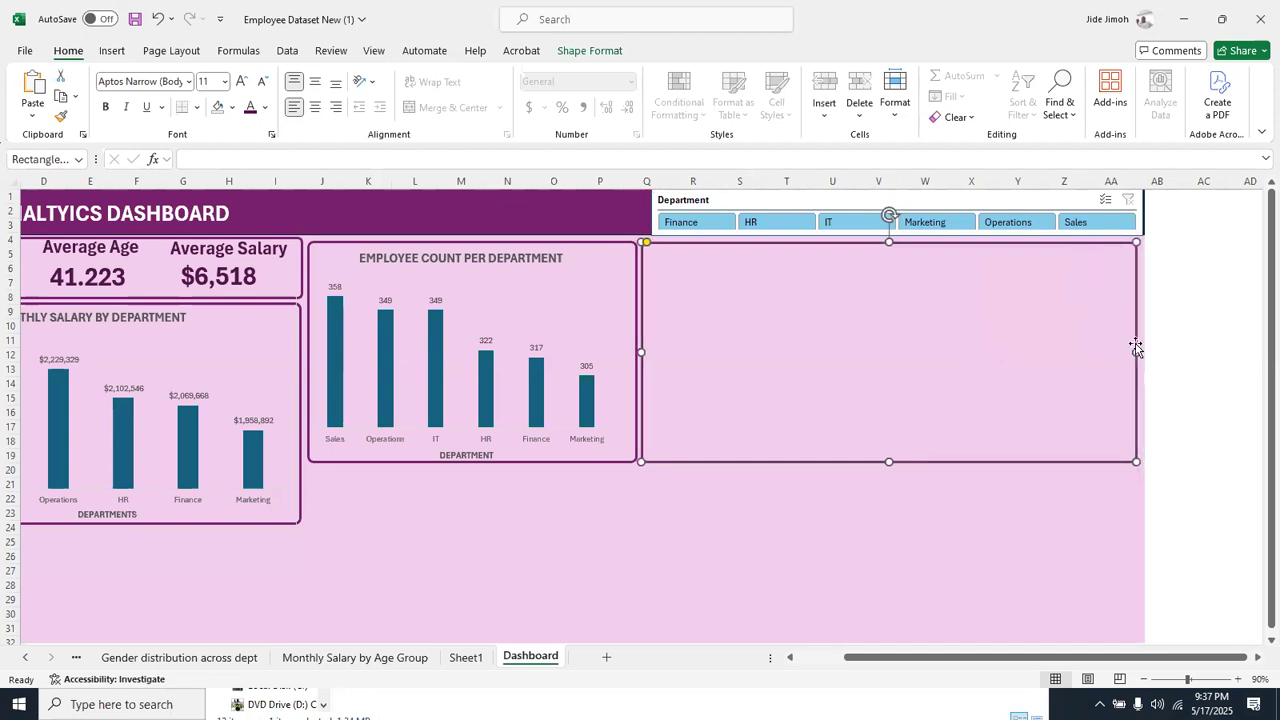
pyautogui.moveTo(1137, 348); pyautogui.dragTo(1140, 350)
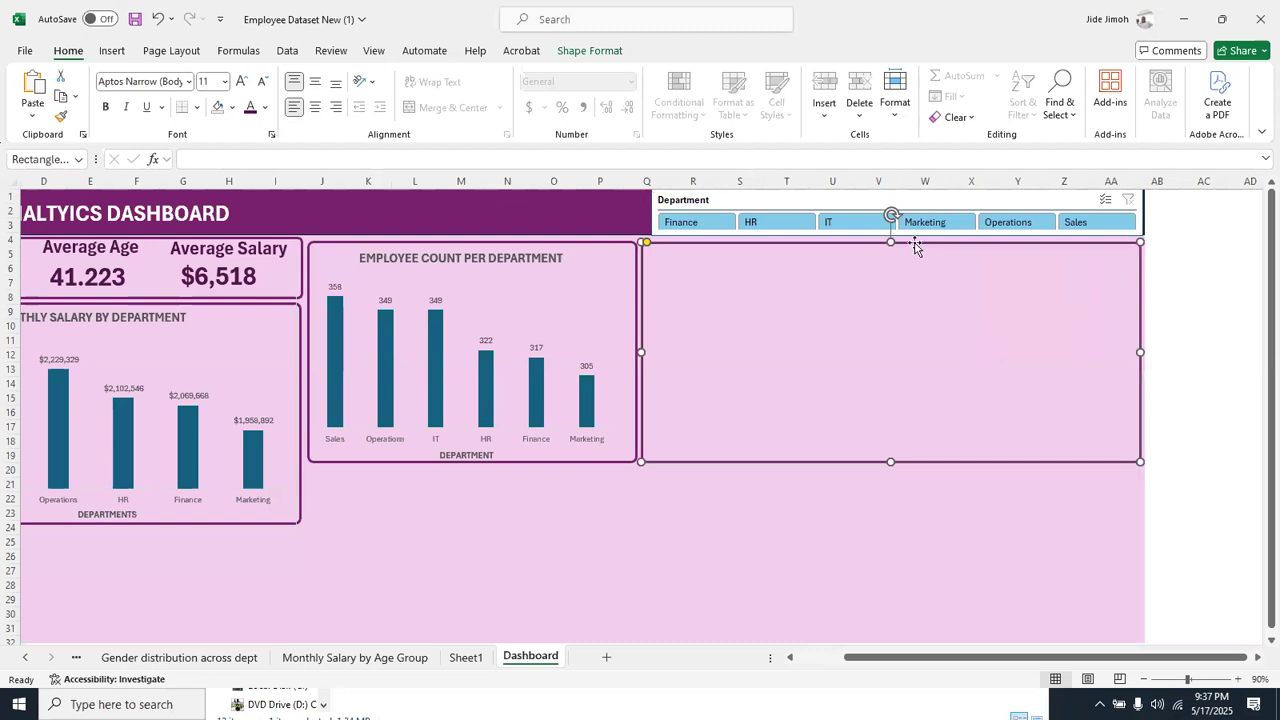
pyautogui.click(1165, 283)
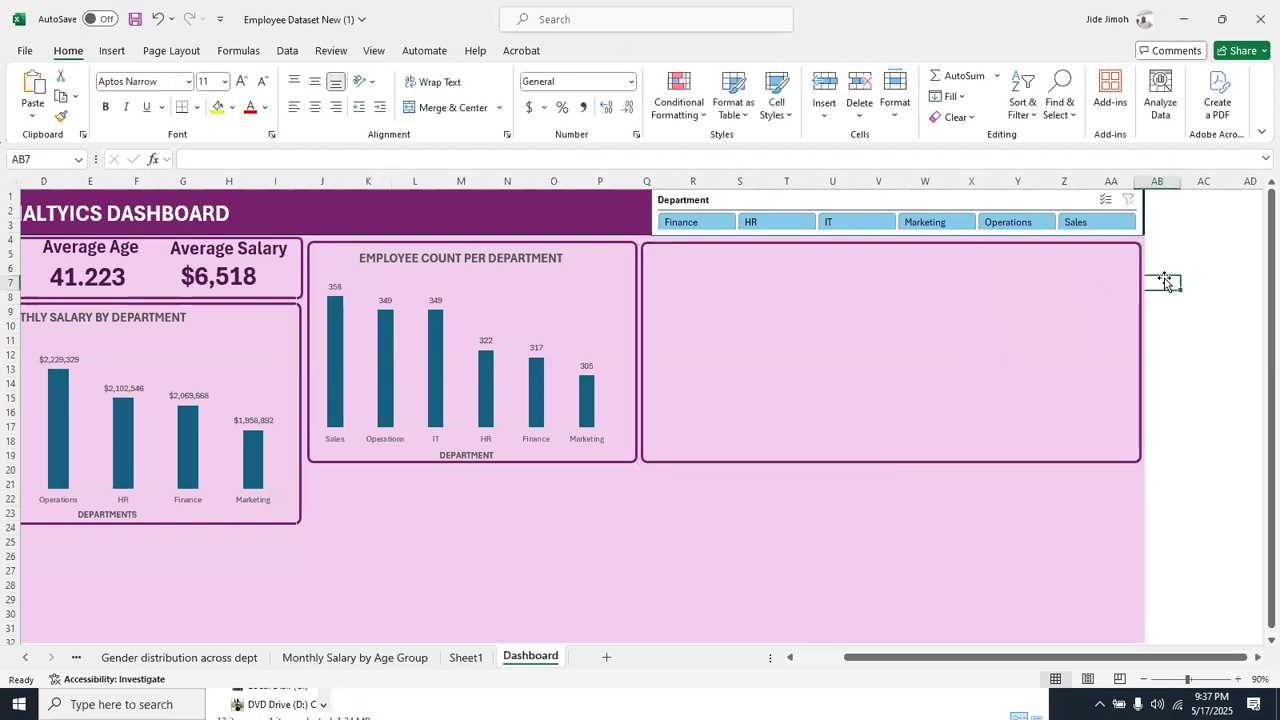
# Open the EMPLOYEE HIRING TREND PER YR sheet and show its full pivot table and chart
pyautogui.rightClick(32, 658)
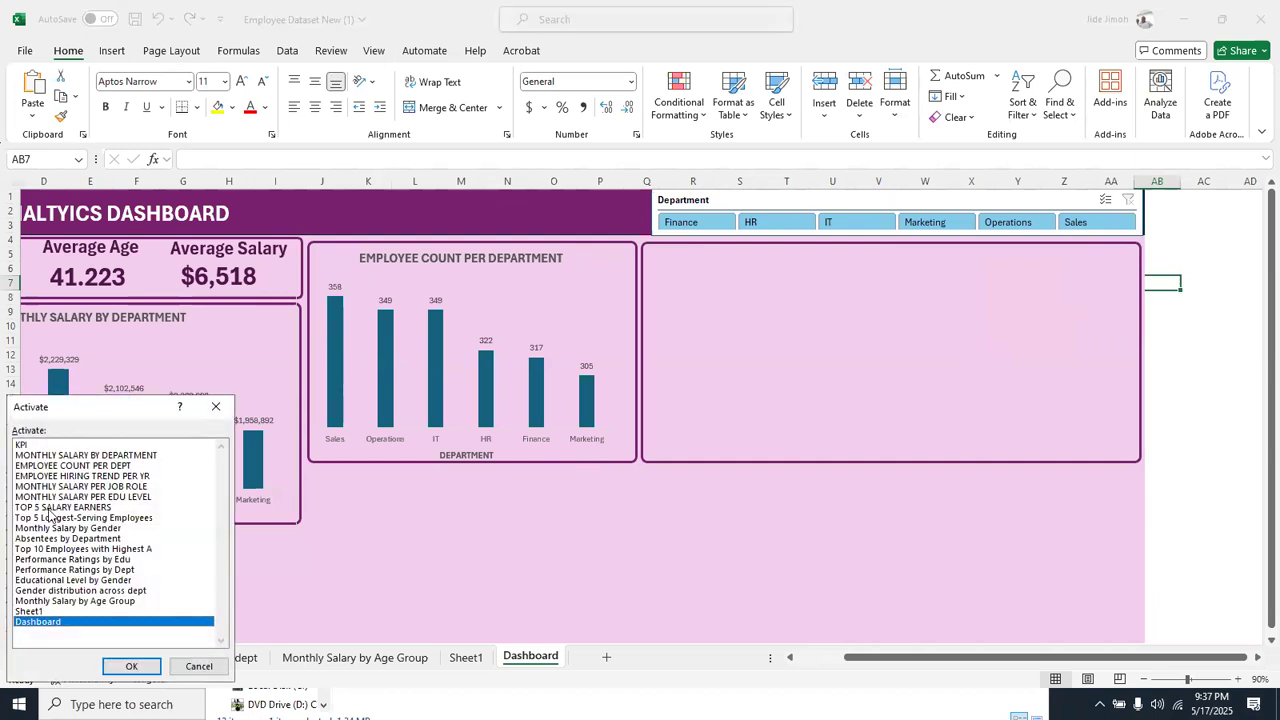
pyautogui.doubleClick(70, 476)
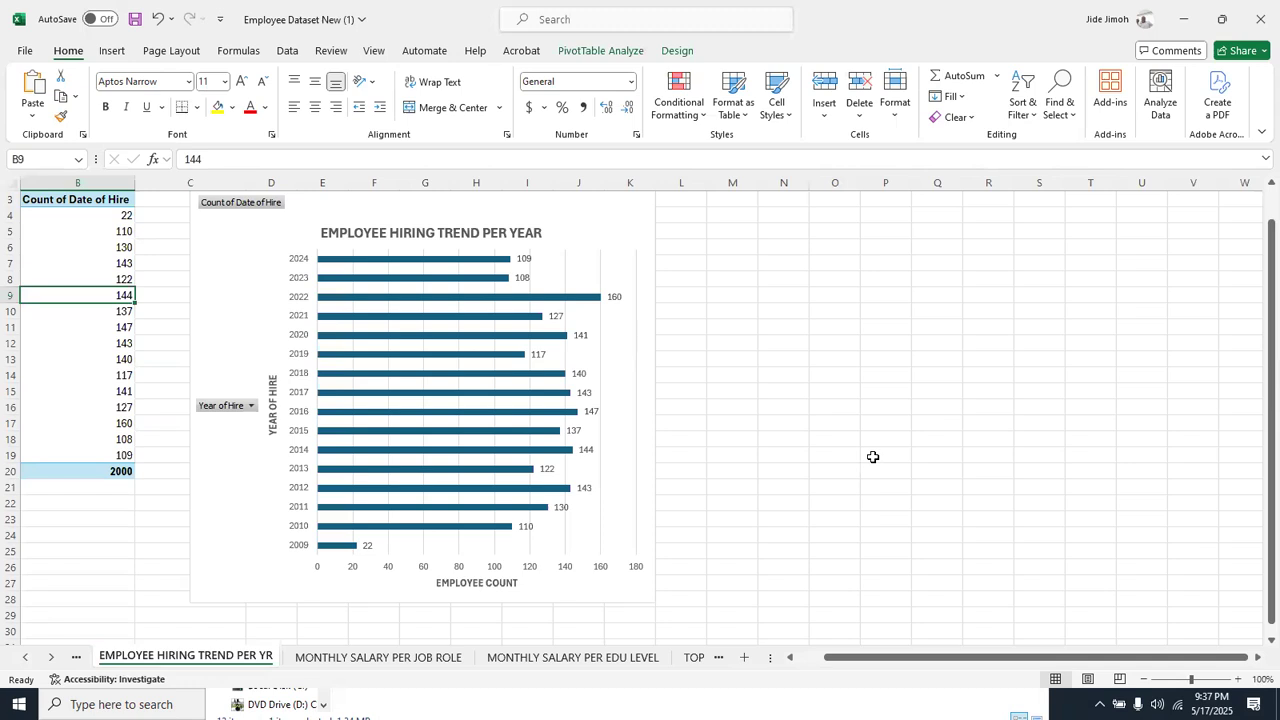
pyautogui.click(790, 657)
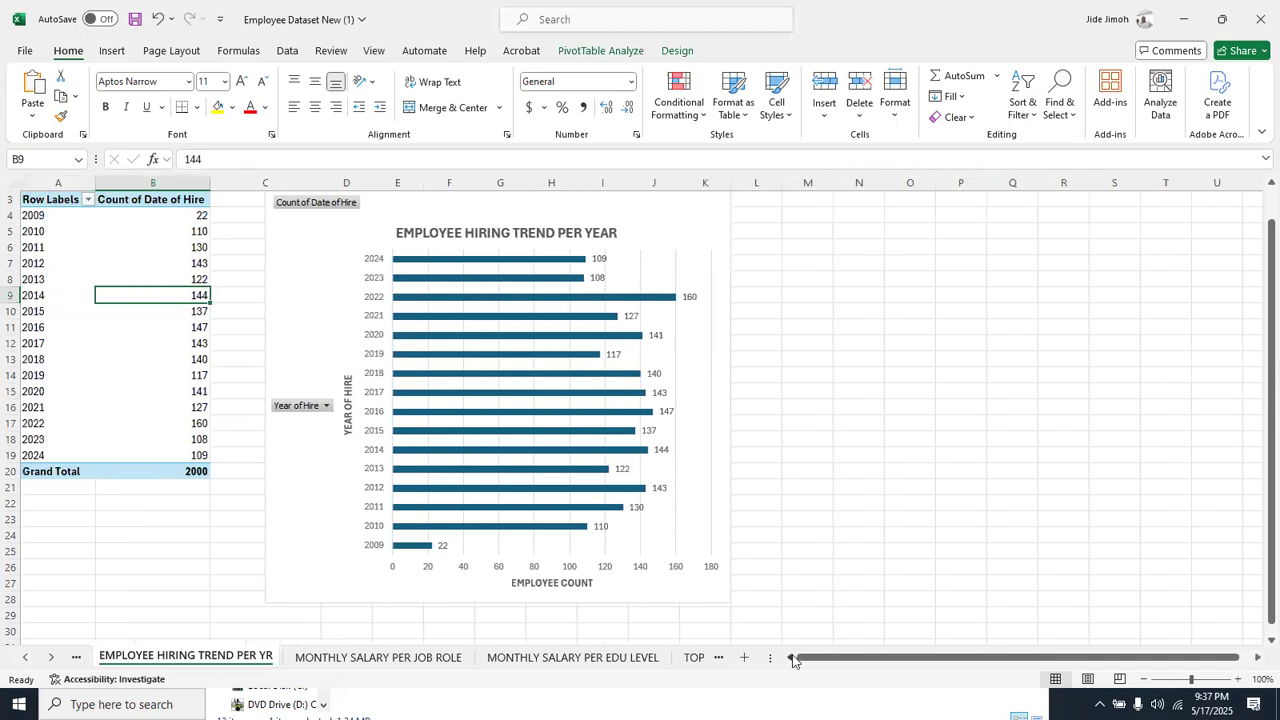
# Sort the hiring trend pivot table by Count of Date of Hire from smallest to largest
pyautogui.rightClick(119, 260)
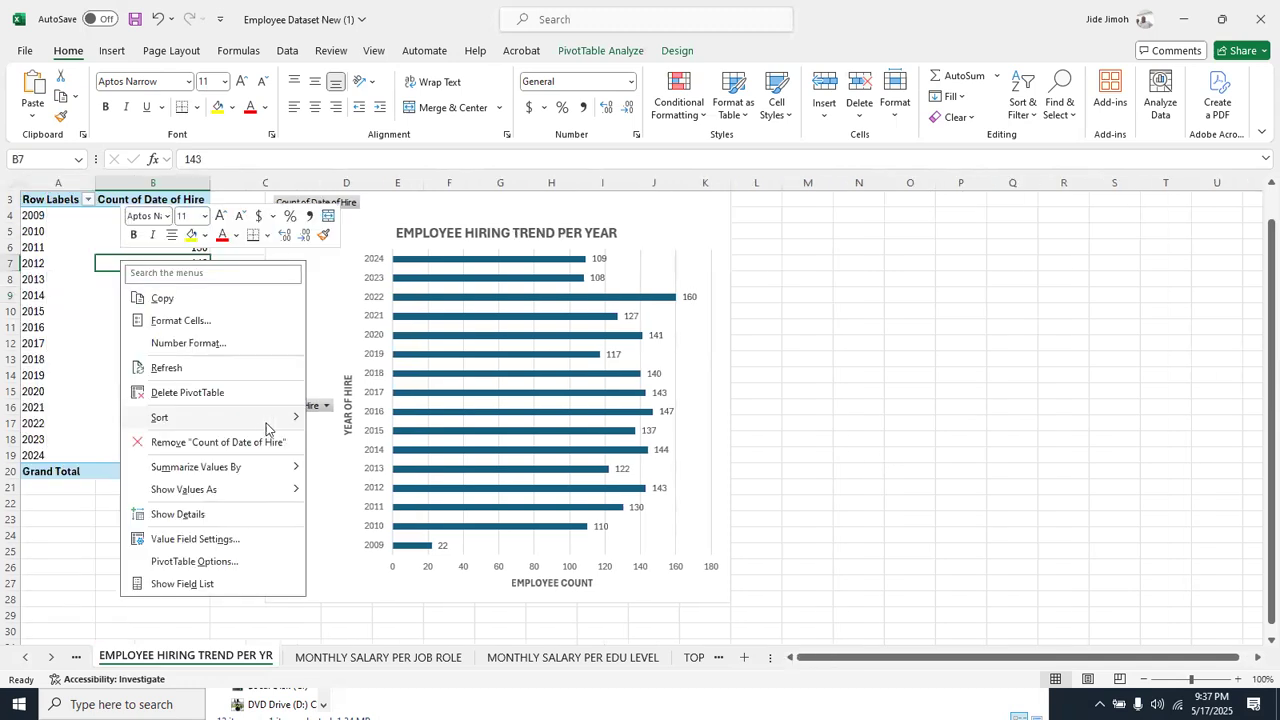
pyautogui.moveTo(264, 420)
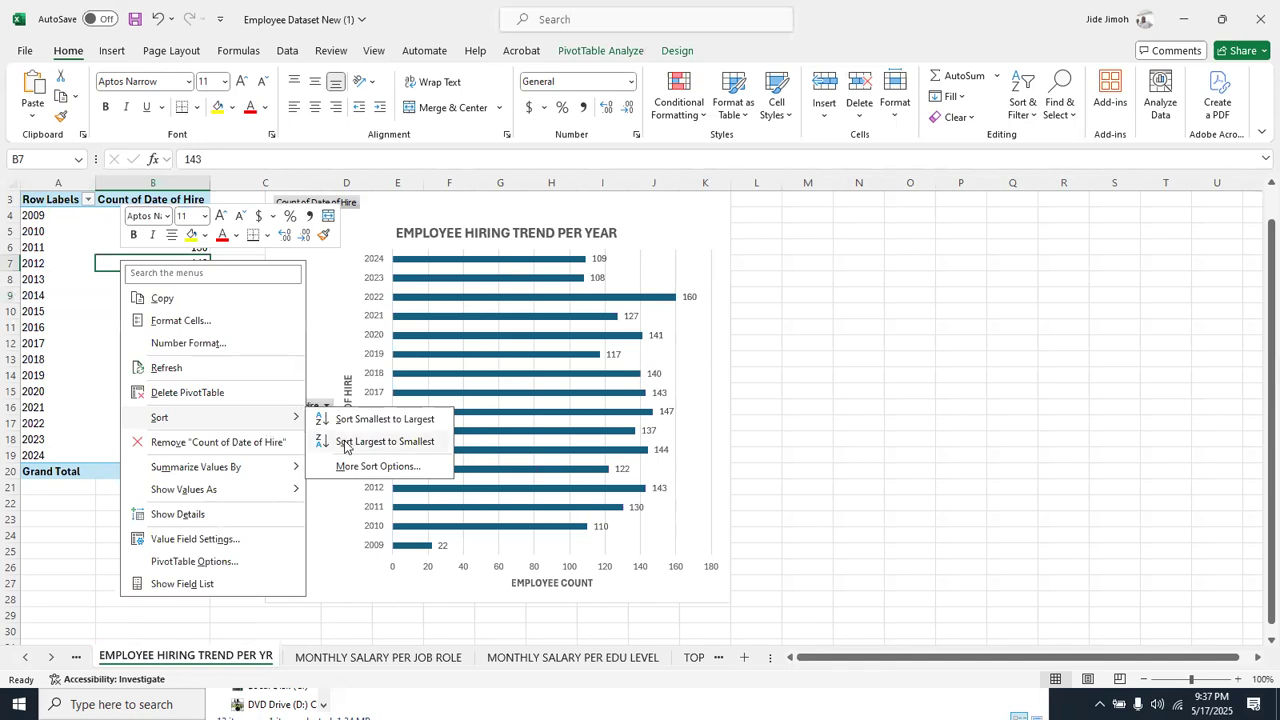
pyautogui.click(345, 421)
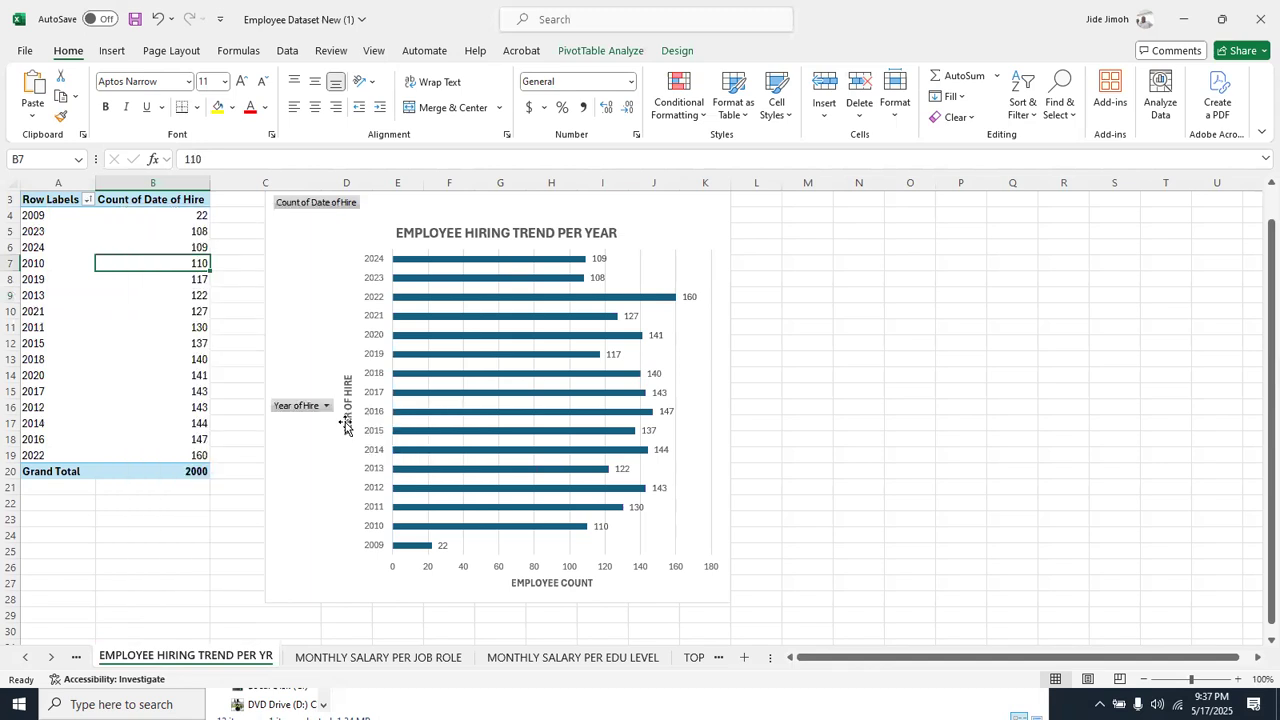
# Copy the EMPLOYEE HIRING TREND PER YEAR chart and paste it onto the Dashboard sheet
pyautogui.rightClick(647, 212)
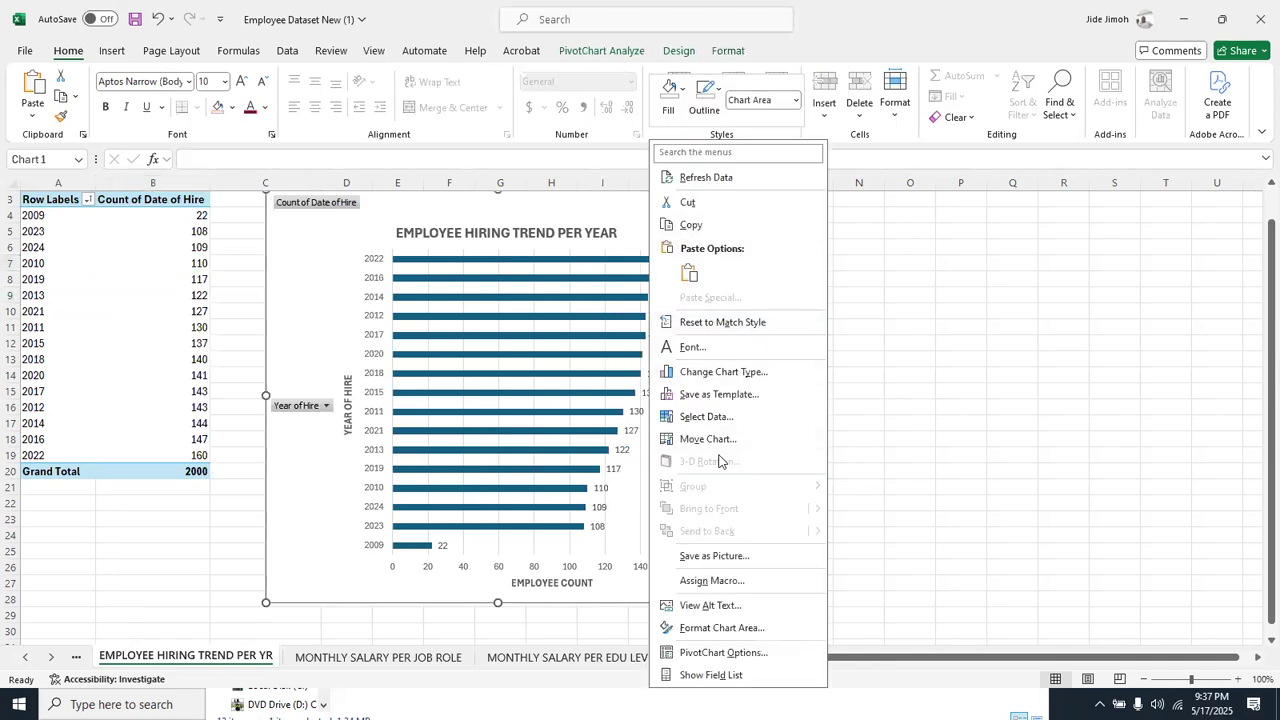
pyautogui.click(718, 226)
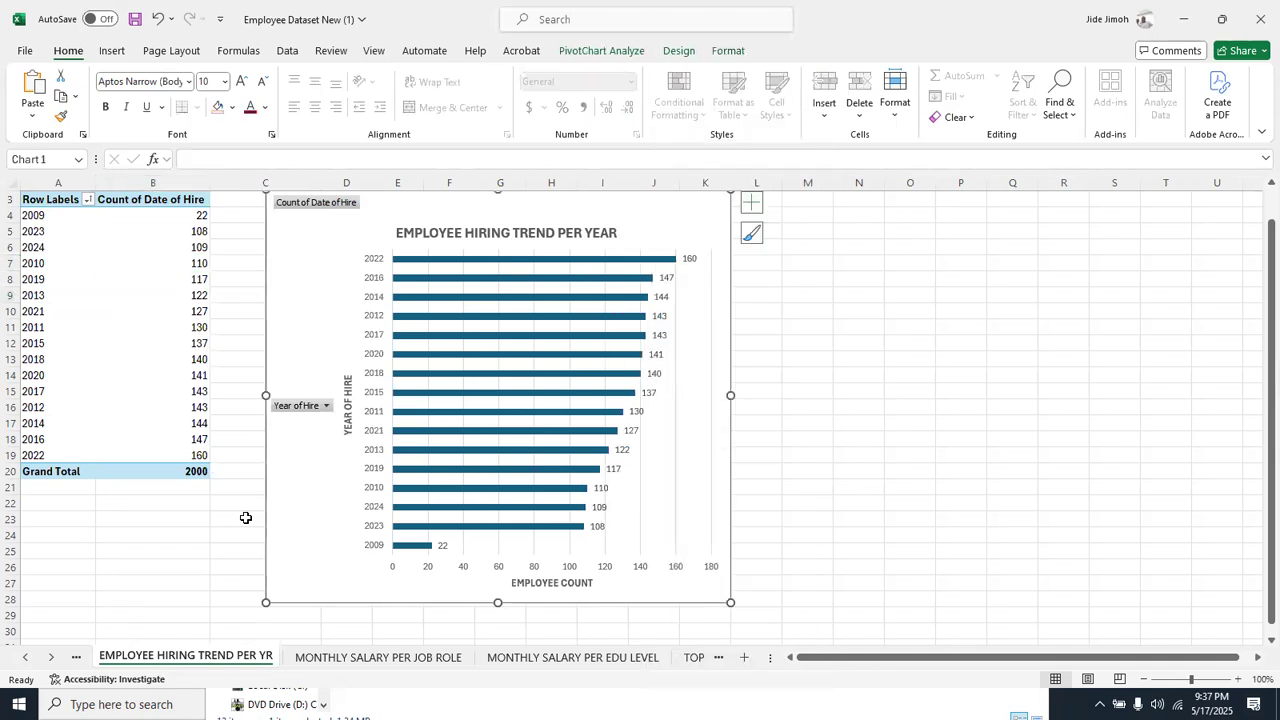
pyautogui.rightClick(38, 658)
pyautogui.doubleClick(36, 622)
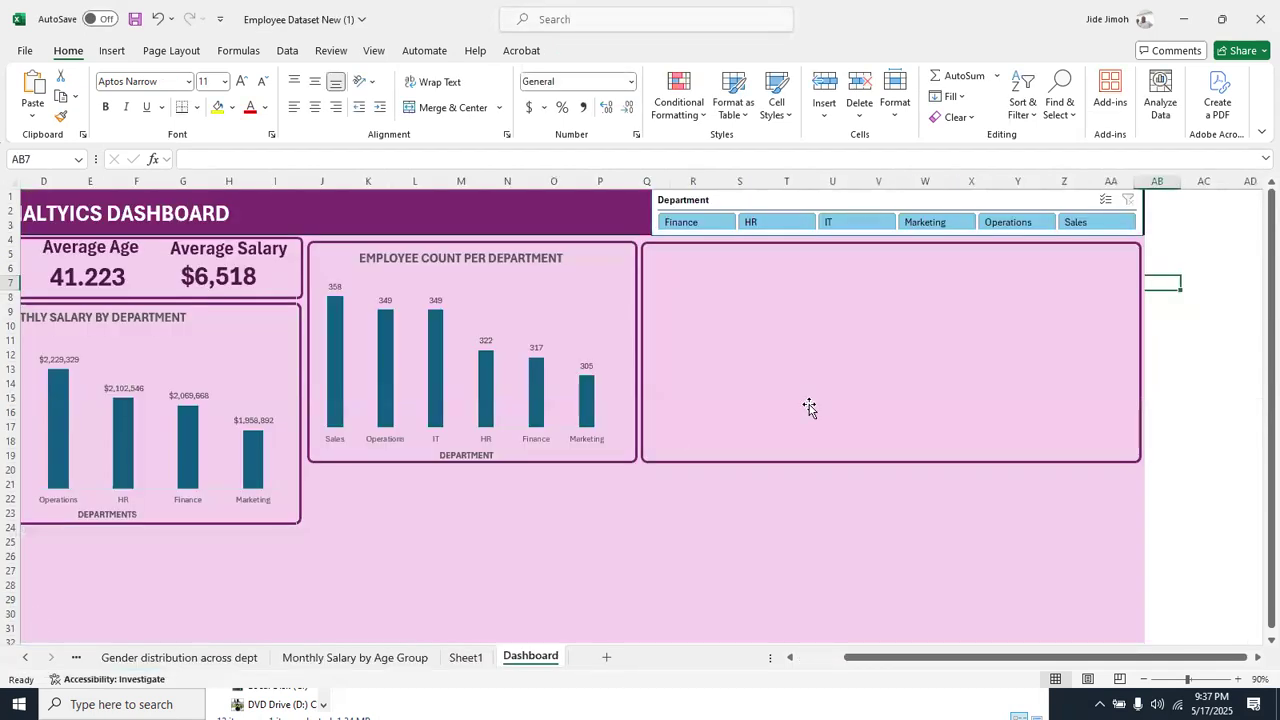
pyautogui.click(809, 463)
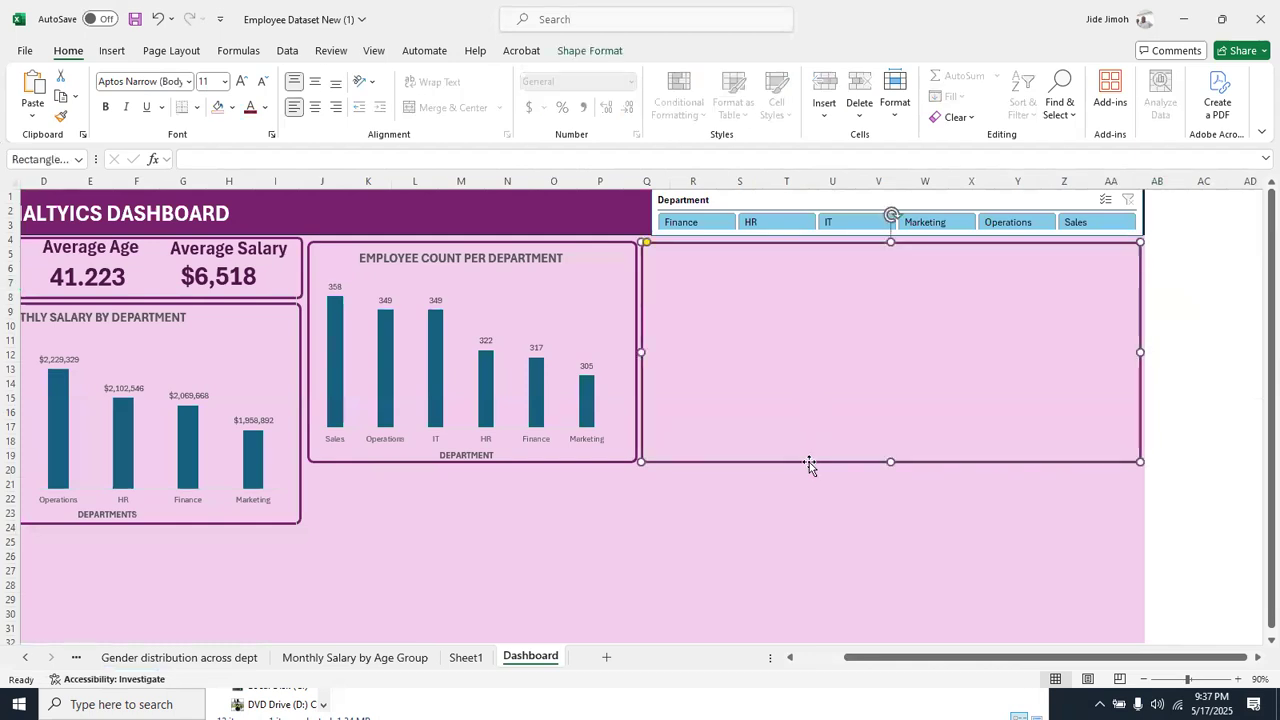
pyautogui.hotkey('ctrl', 'v')
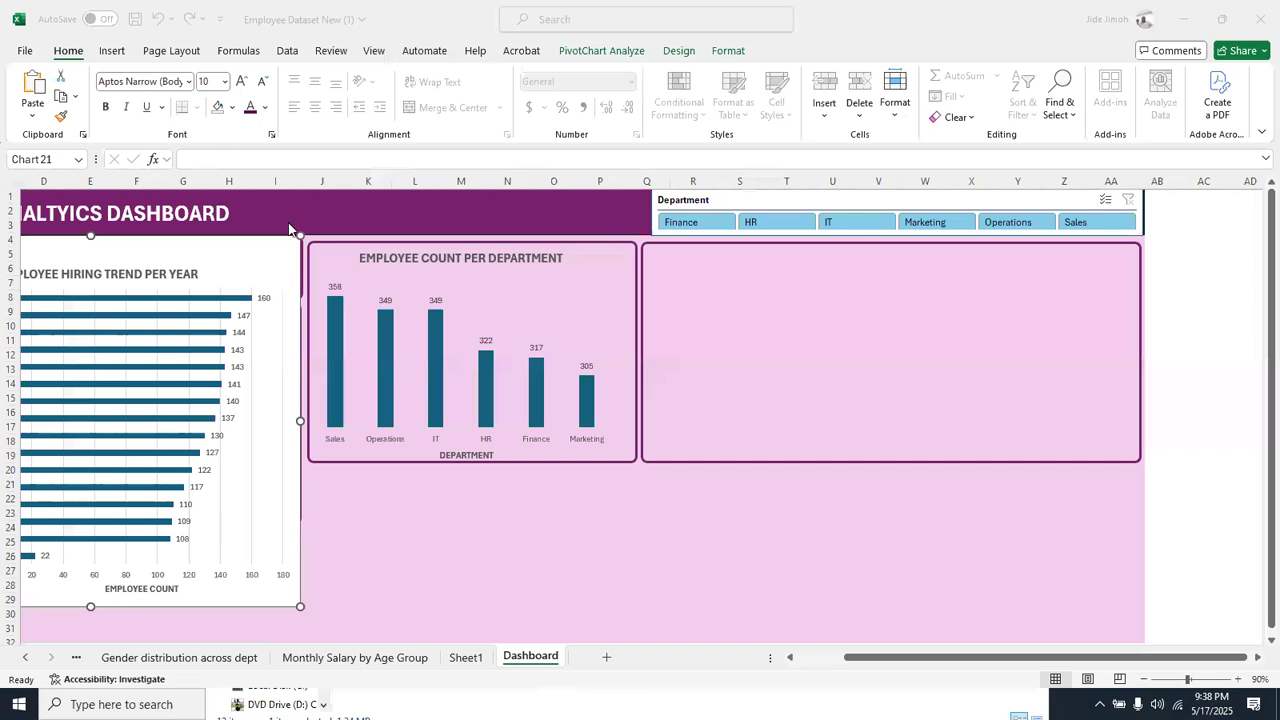
# Remove the pasted hiring trend chart's fill and move it over the empty frame beneath the Department slicer
pyautogui.click(230, 250)
pyautogui.moveTo(225, 250); pyautogui.dragTo(652, 272)
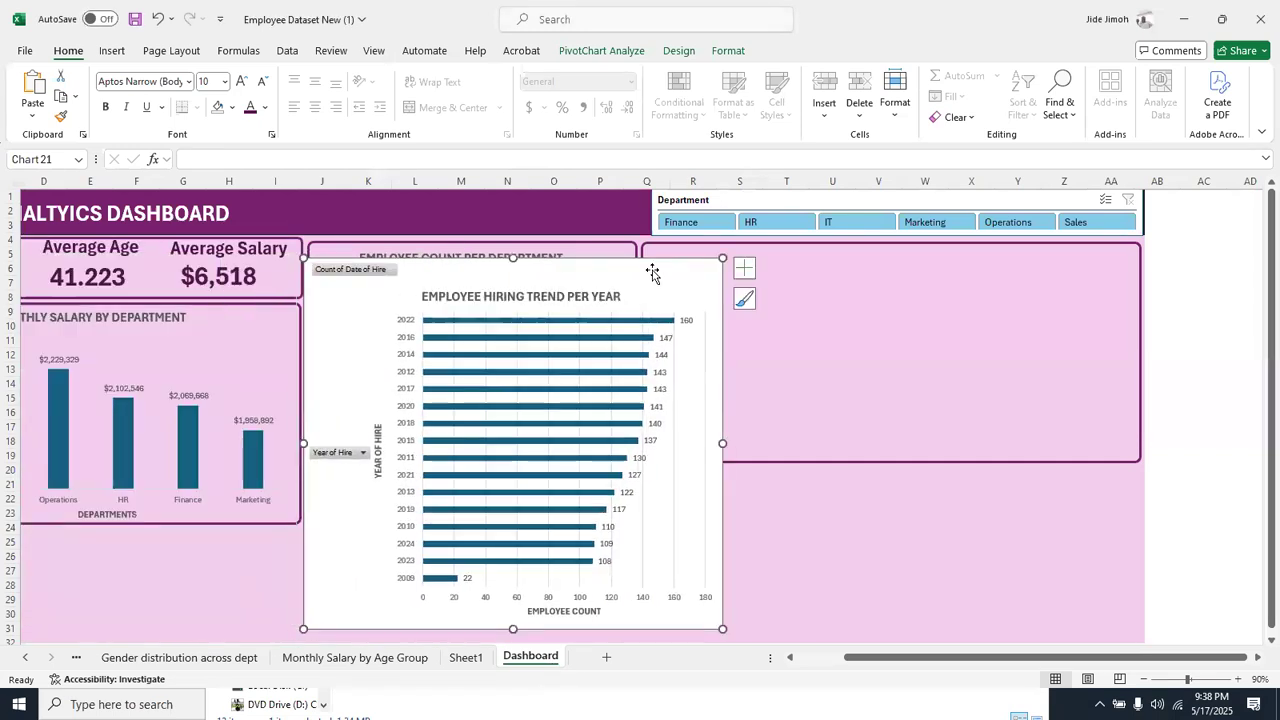
pyautogui.click(729, 51)
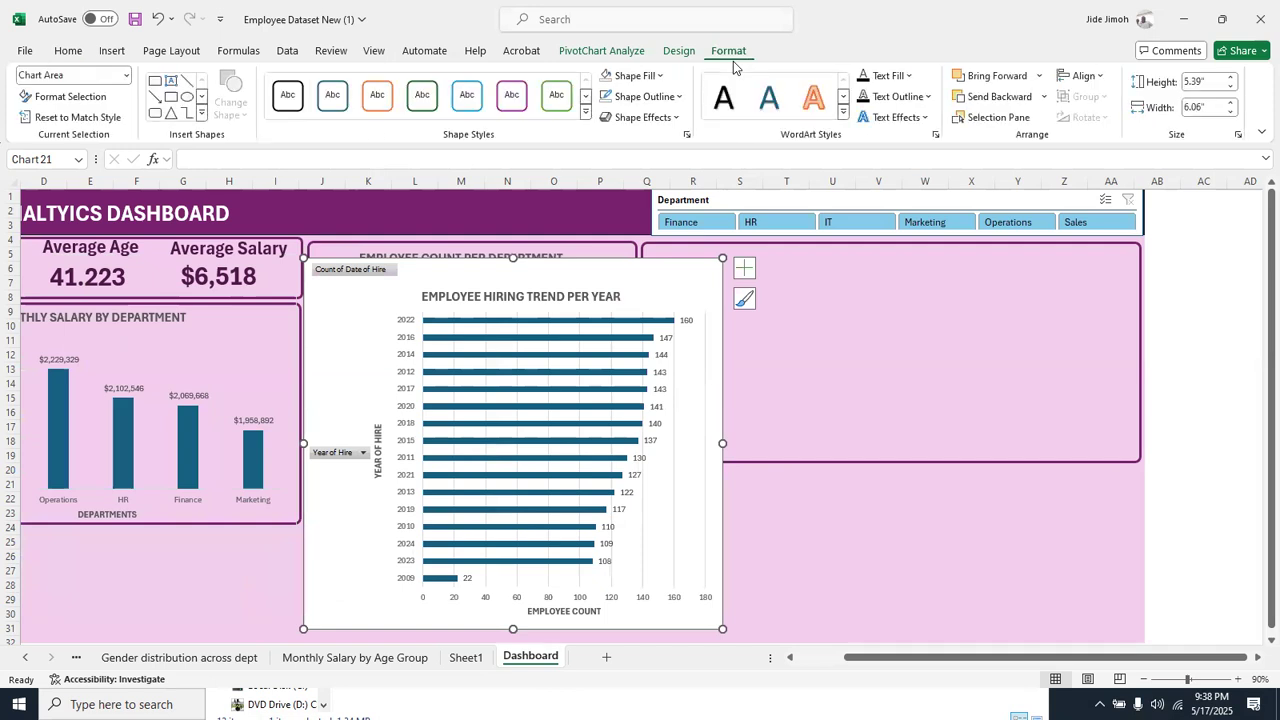
pyautogui.click(607, 76)
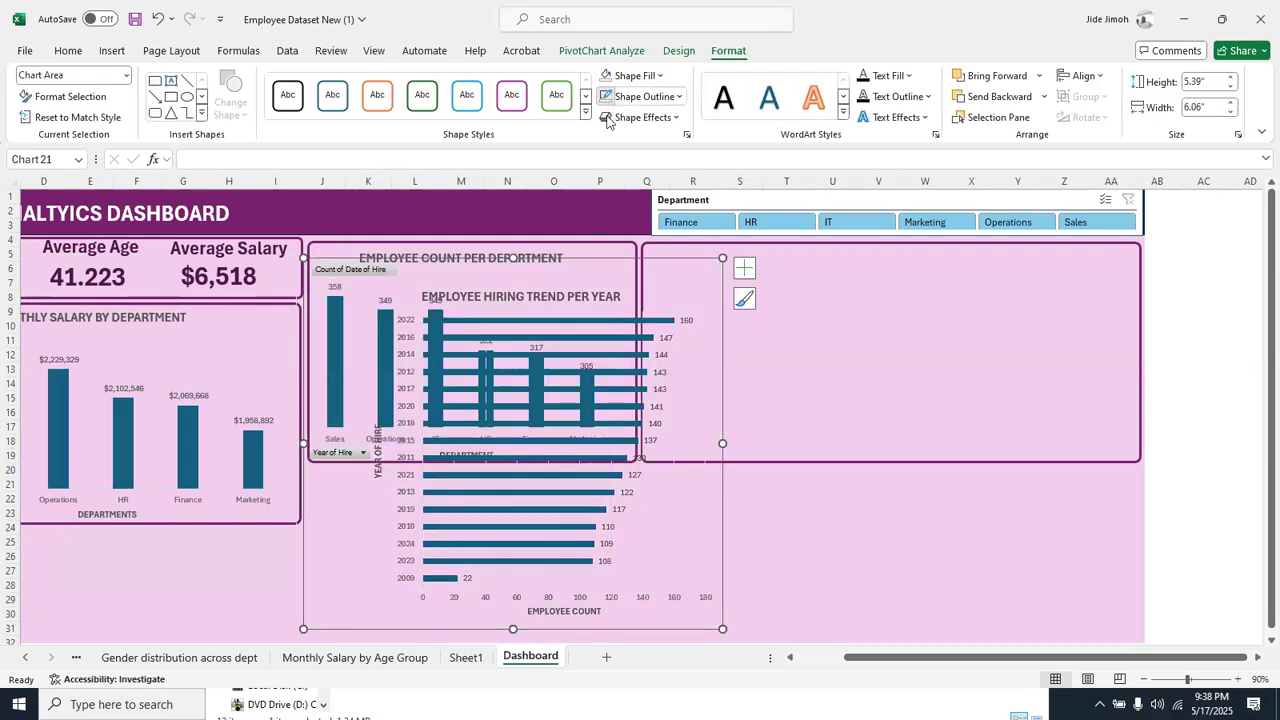
pyautogui.moveTo(620, 262); pyautogui.dragTo(1012, 268)
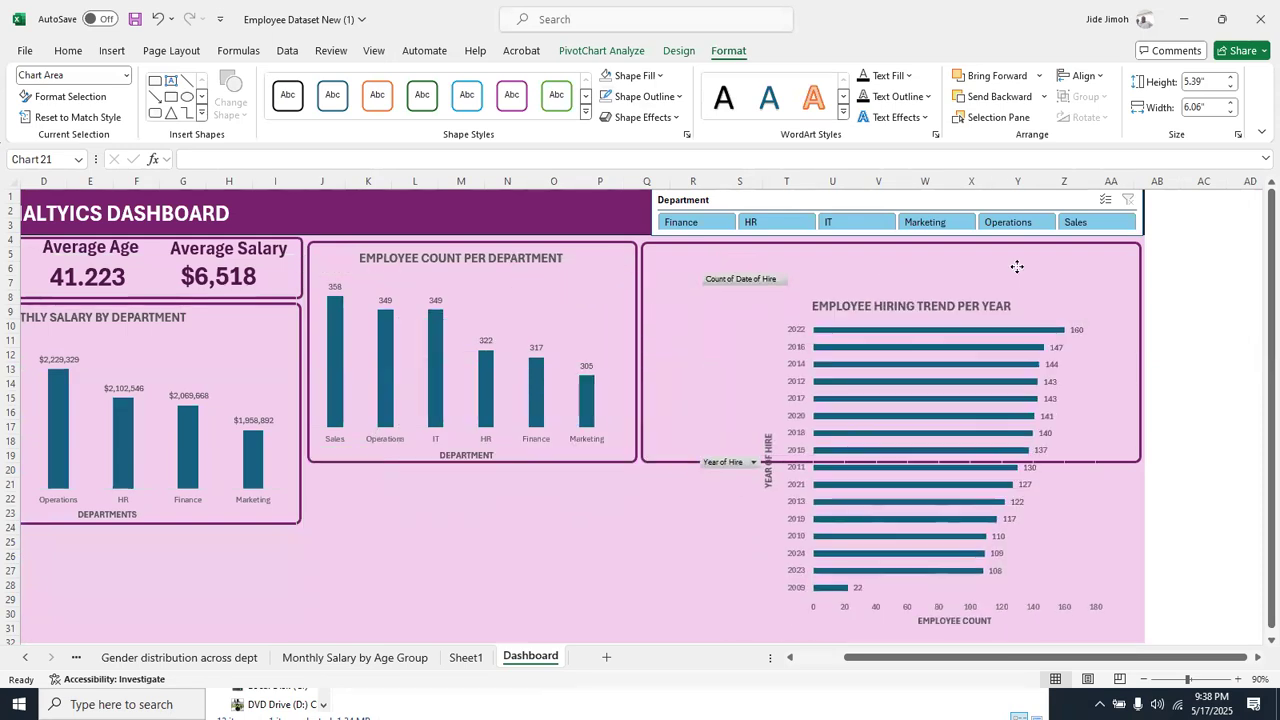
# Hide all field buttons on the hiring trend chart and change its chart type to Line
pyautogui.rightClick(763, 284)
pyautogui.click(838, 466)
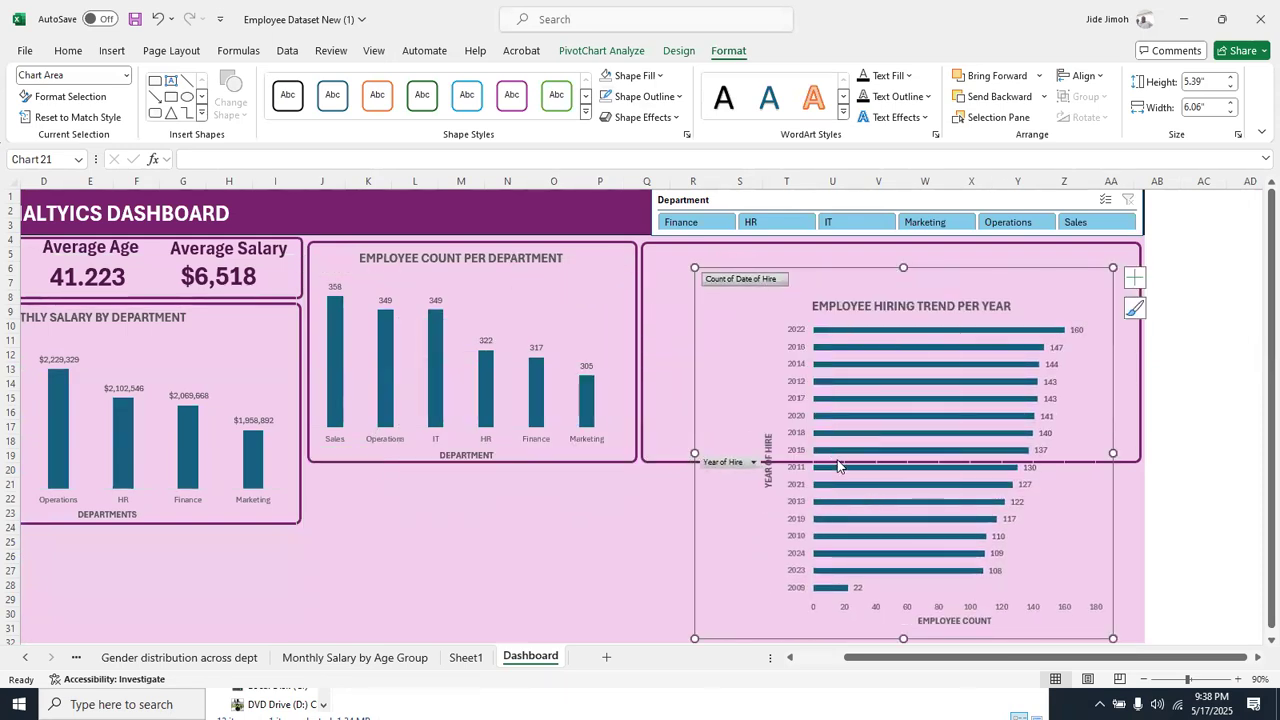
pyautogui.click(1239, 680)
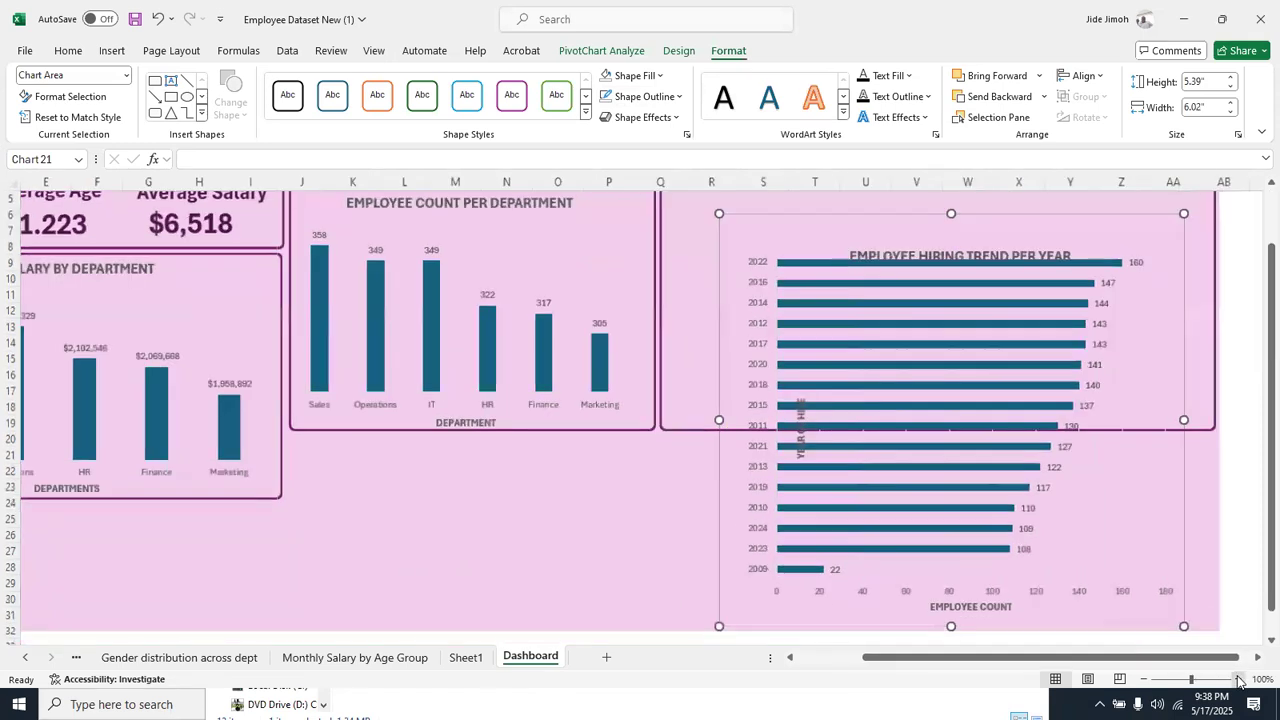
pyautogui.rightClick(837, 236)
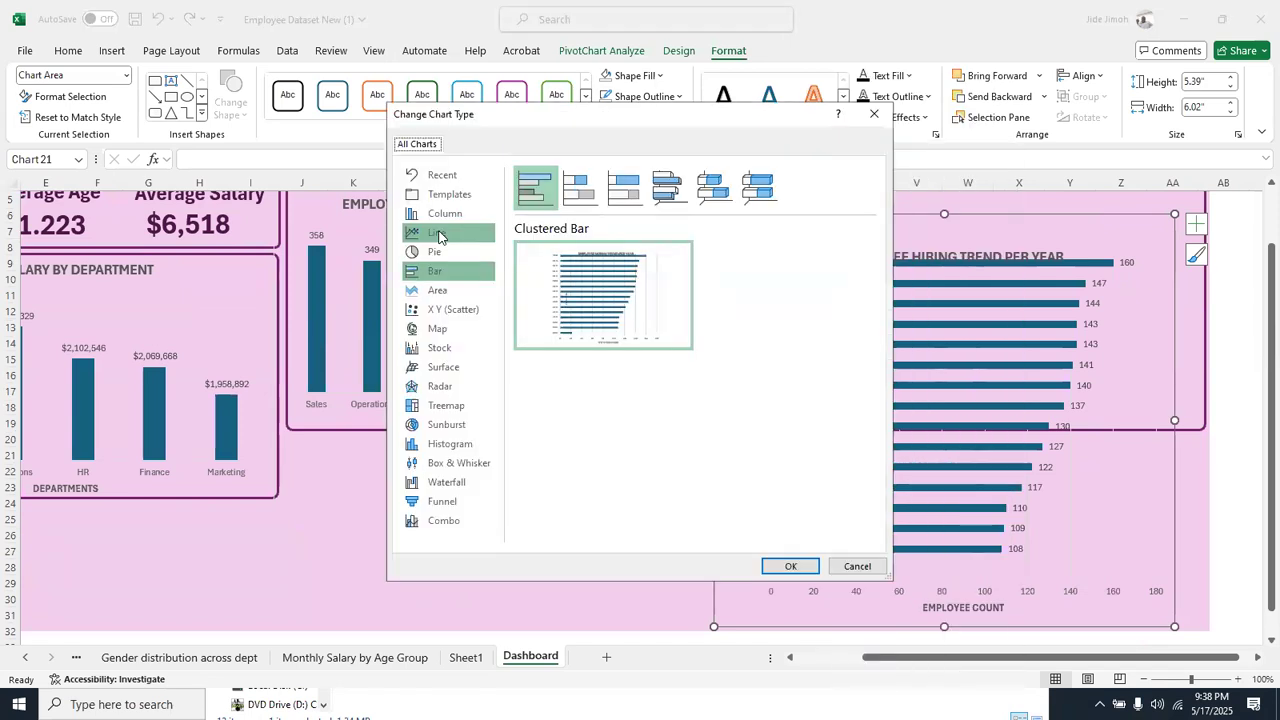
pyautogui.click(438, 234)
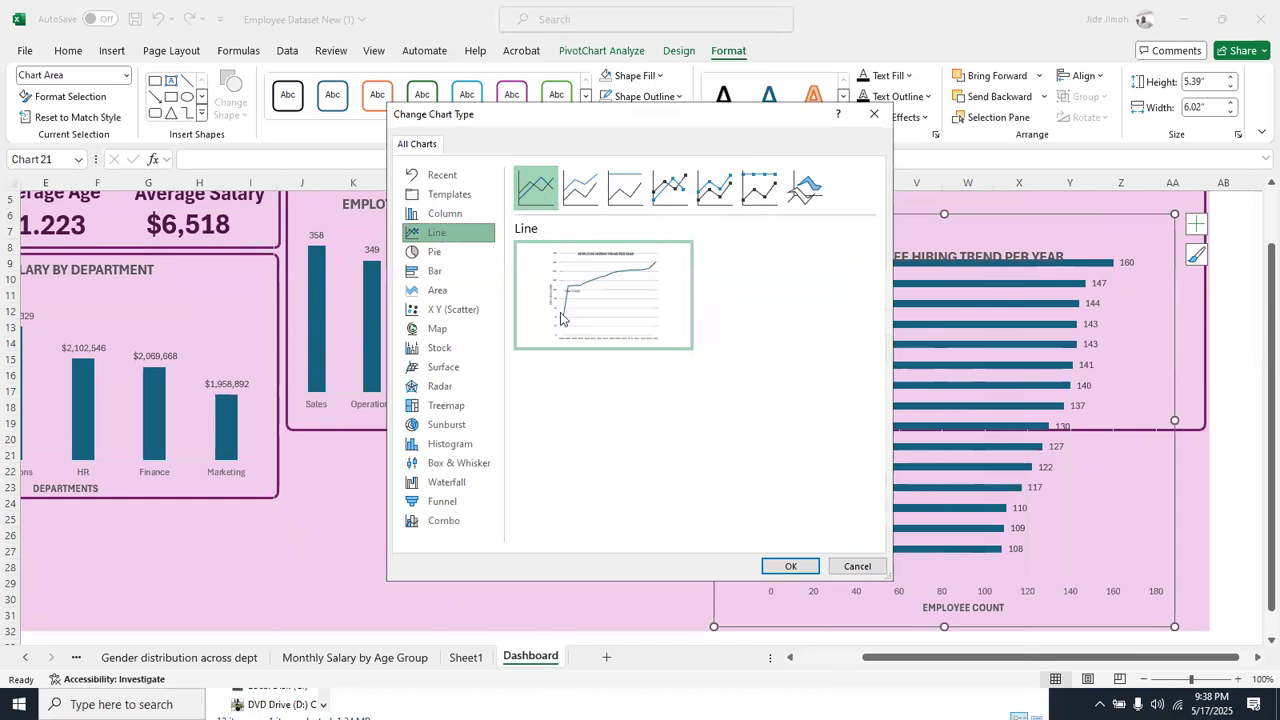
pyautogui.click(790, 566)
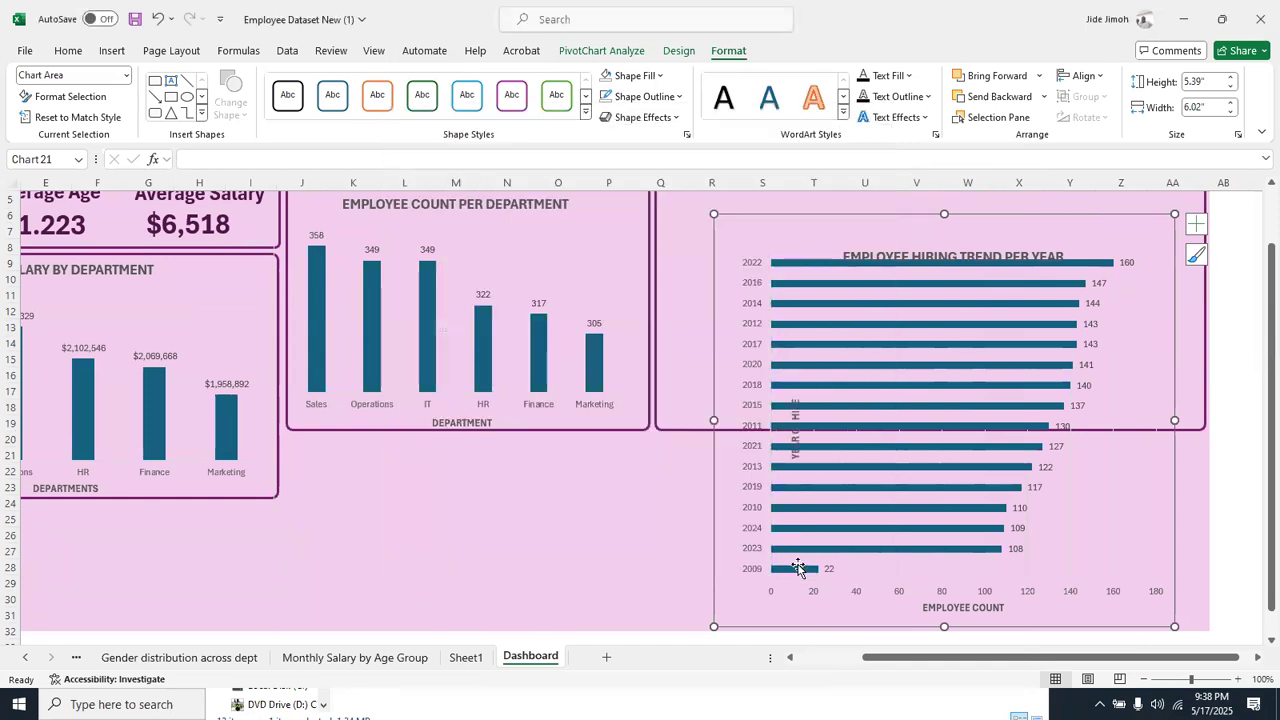
# Sort the years in the EMPLOYEE HIRING TREND PER YR pivot table in ascending order
pyautogui.rightClick(43, 660)
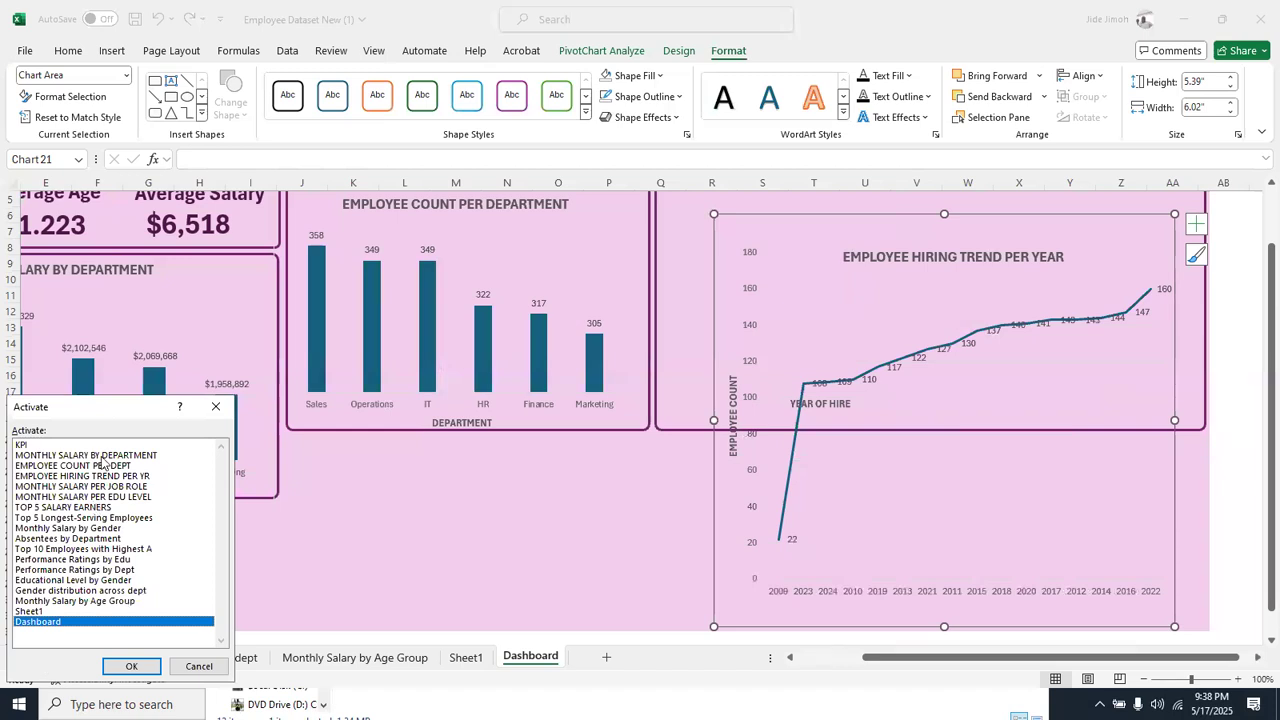
pyautogui.doubleClick(105, 475)
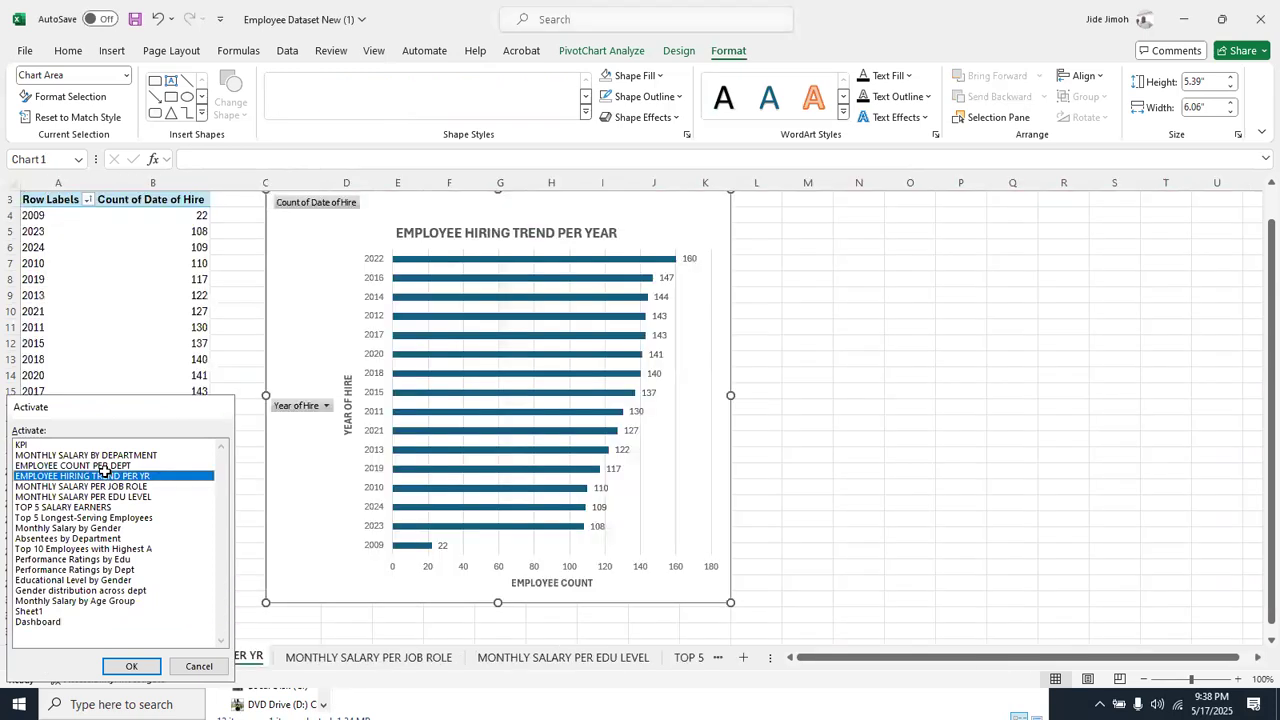
pyautogui.rightClick(72, 310)
pyautogui.moveTo(240, 439)
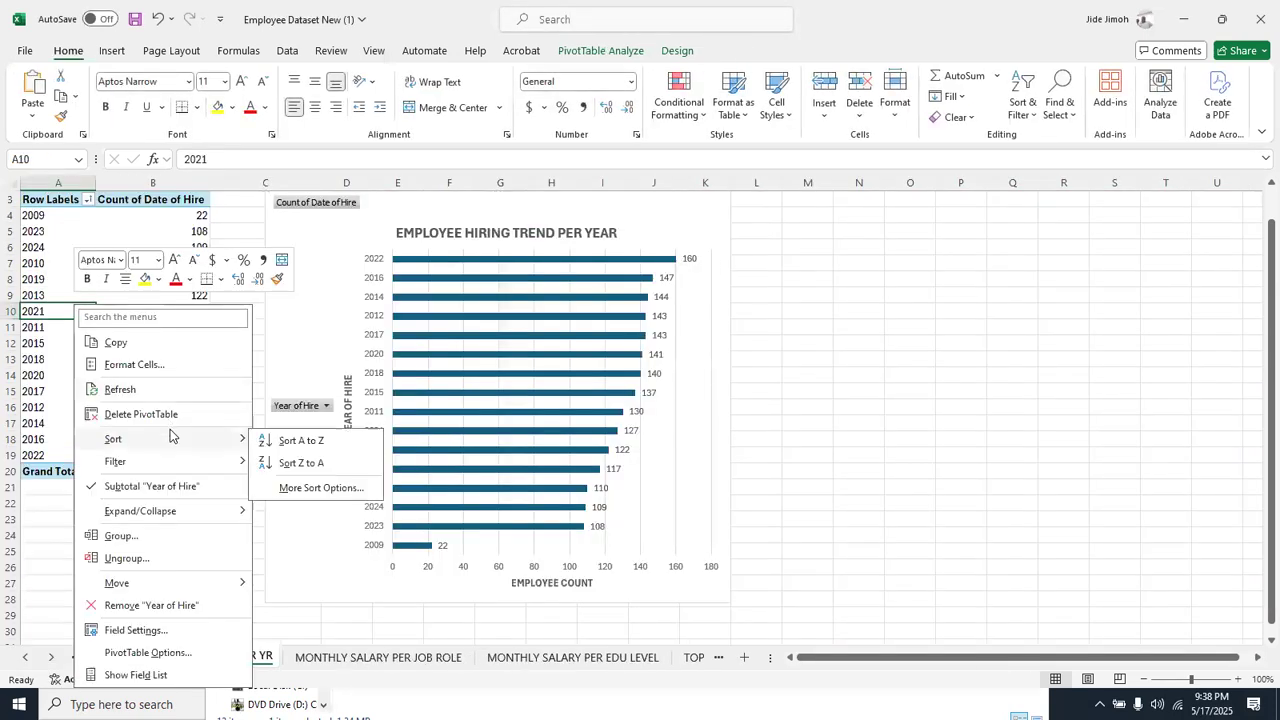
pyautogui.click(295, 440)
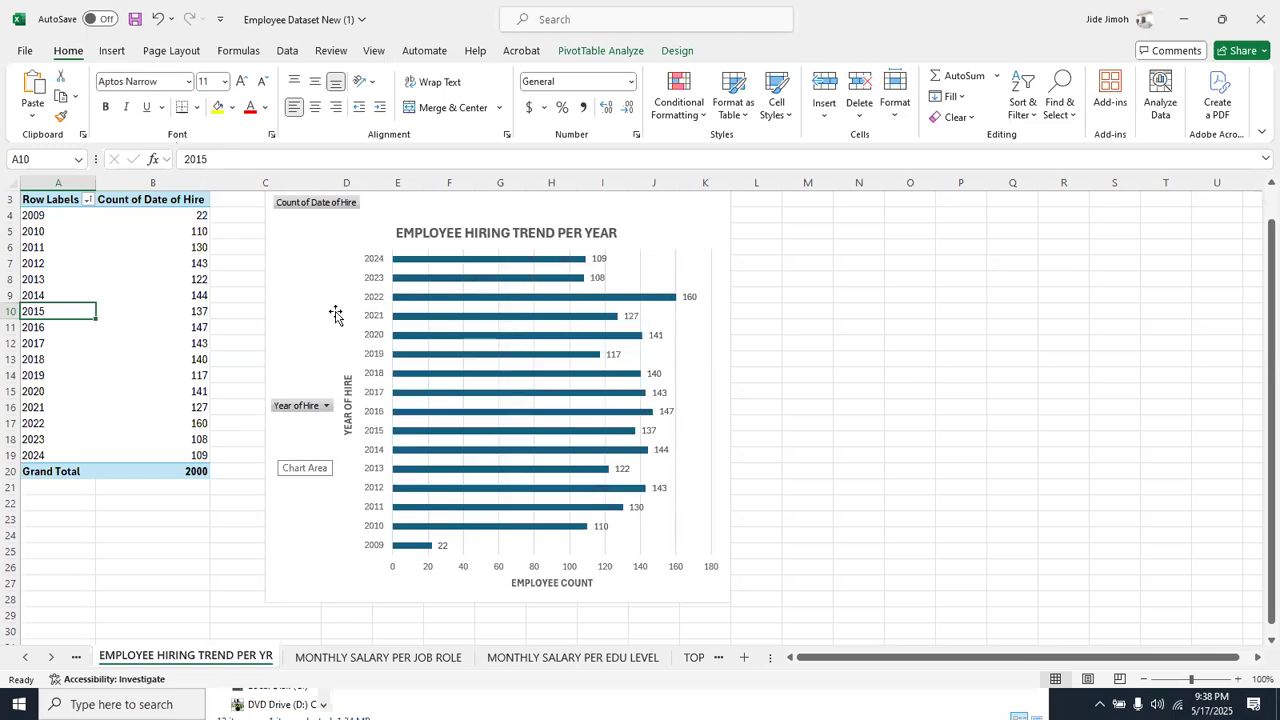
# Return to the Dashboard sheet and move and resize the hiring trend line chart to fit inside its frame
pyautogui.rightClick(30, 663)
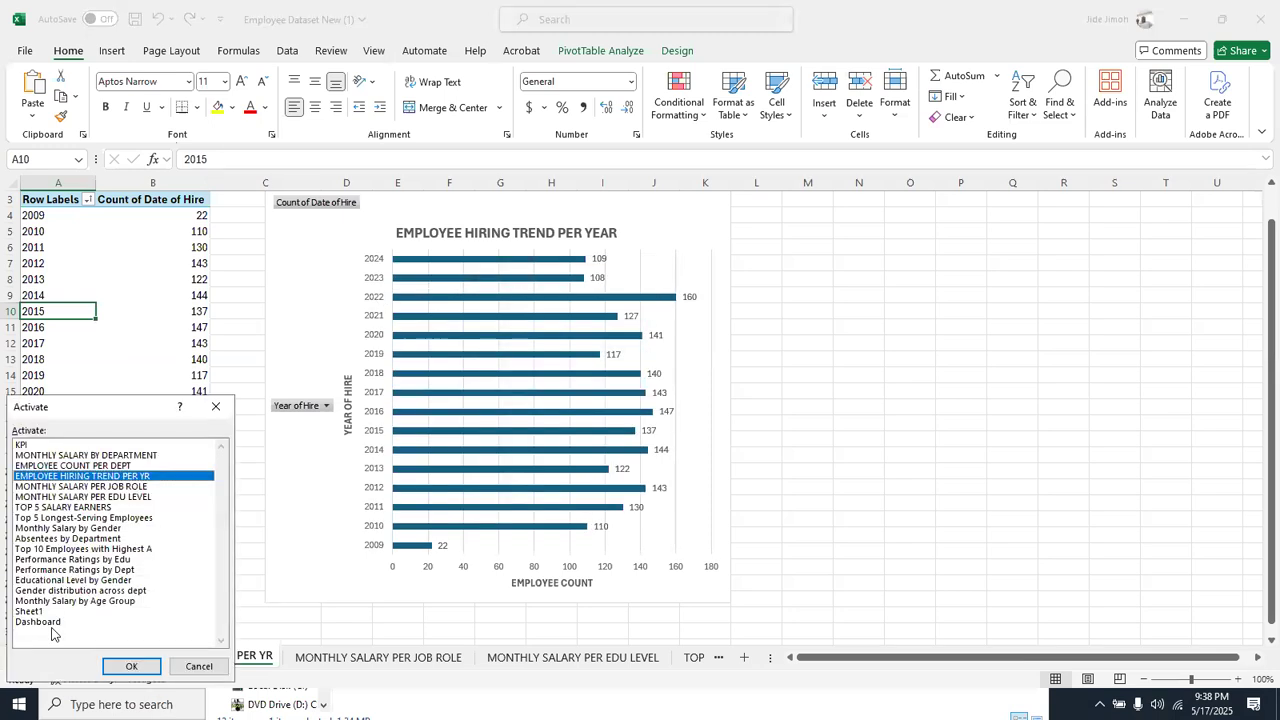
pyautogui.click(52, 622)
pyautogui.doubleClick(52, 622)
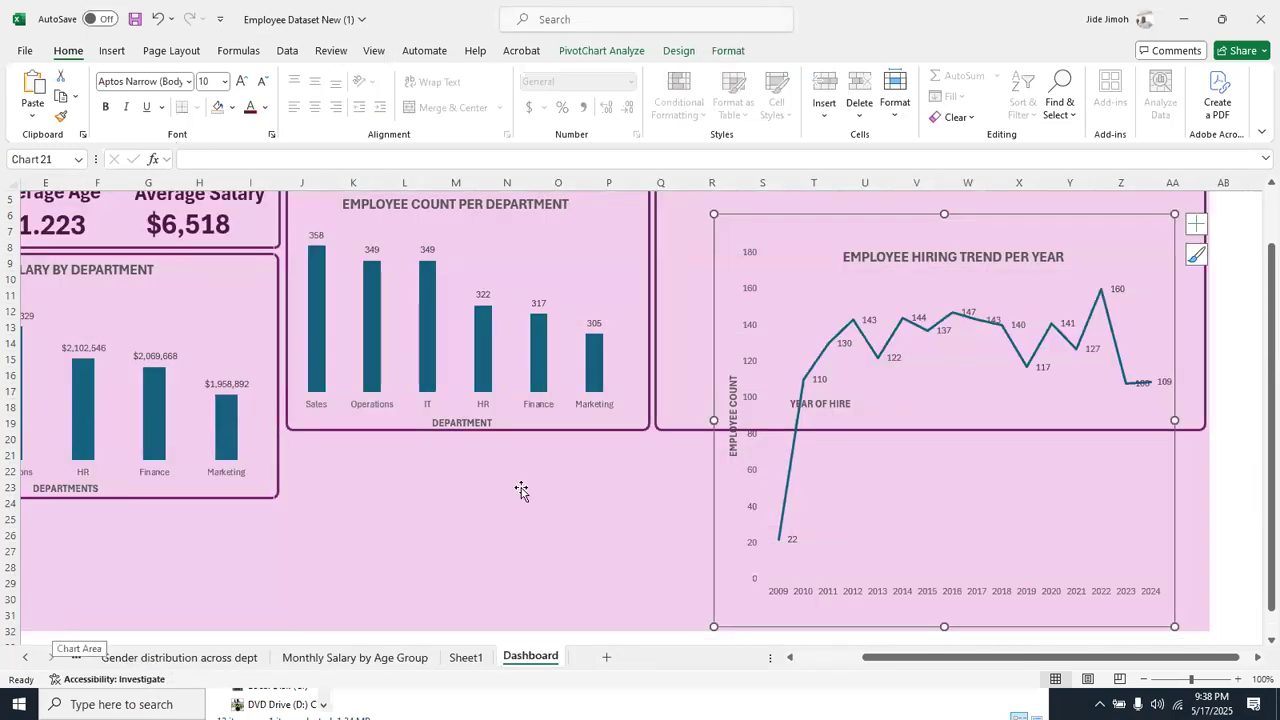
pyautogui.scroll(2, 822, 226)
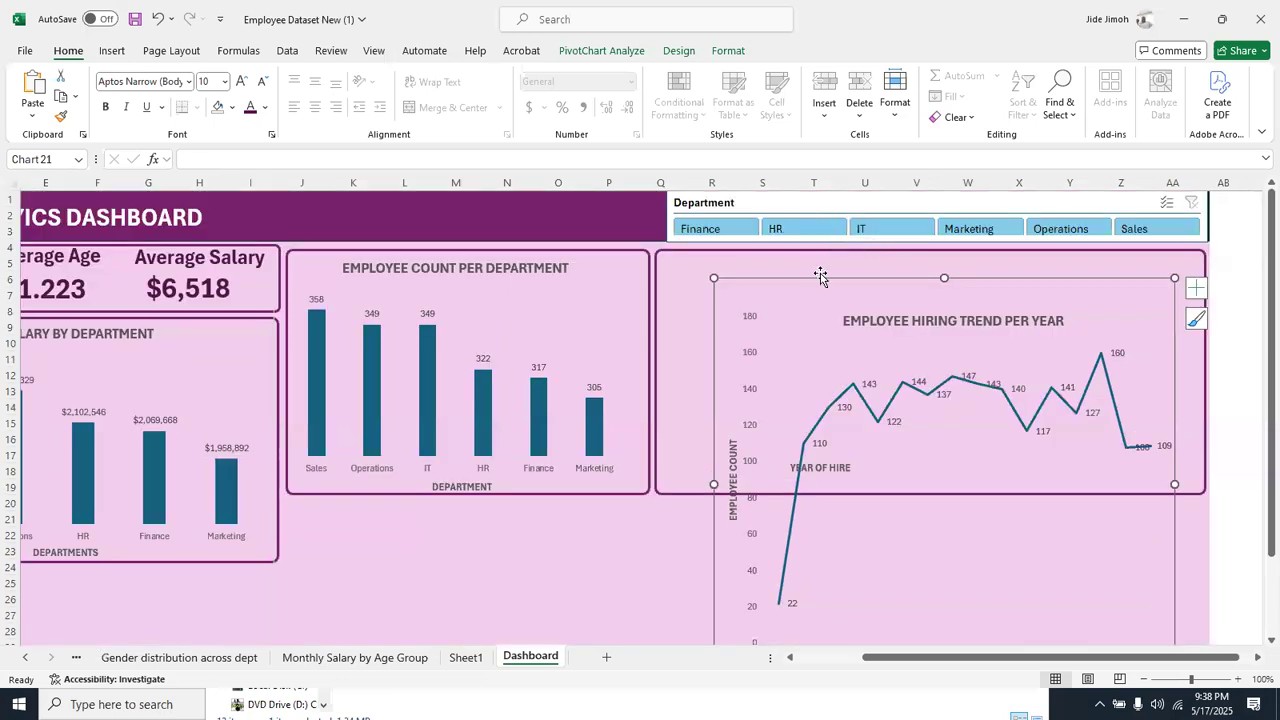
pyautogui.moveTo(798, 279); pyautogui.dragTo(758, 255)
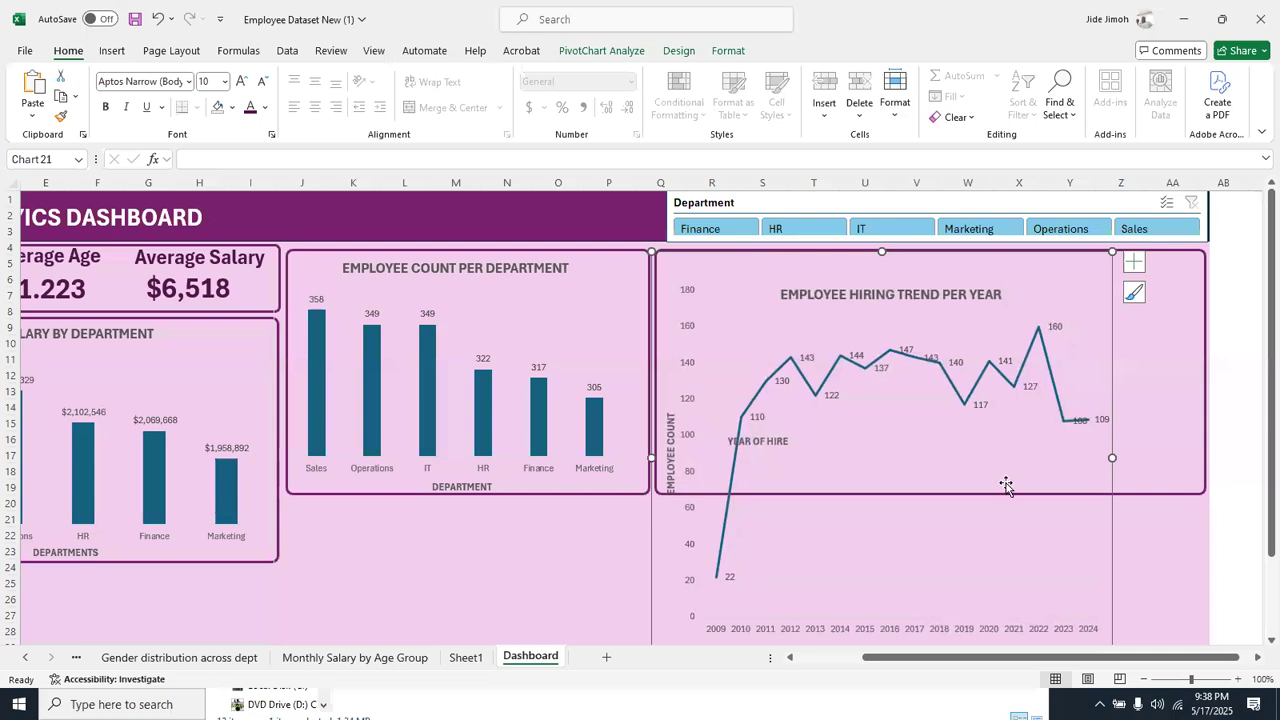
pyautogui.scroll(-1, 1044, 432)
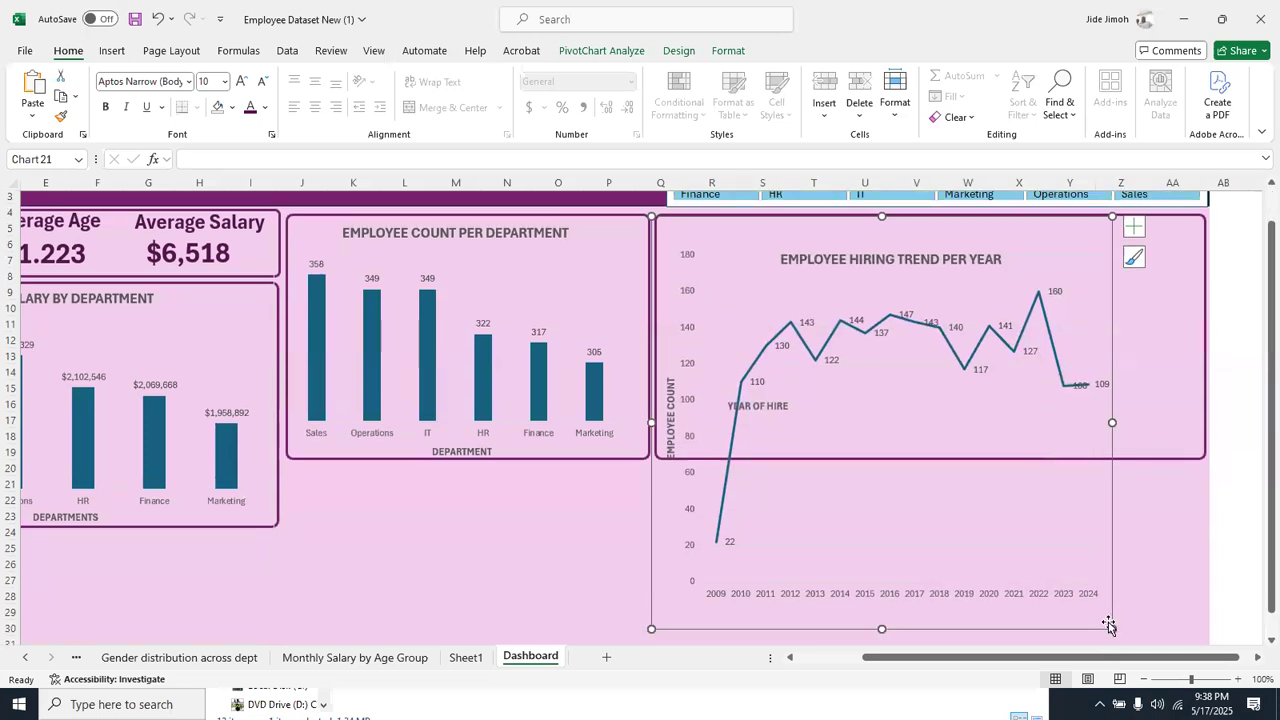
pyautogui.moveTo(1112, 627); pyautogui.dragTo(1201, 456)
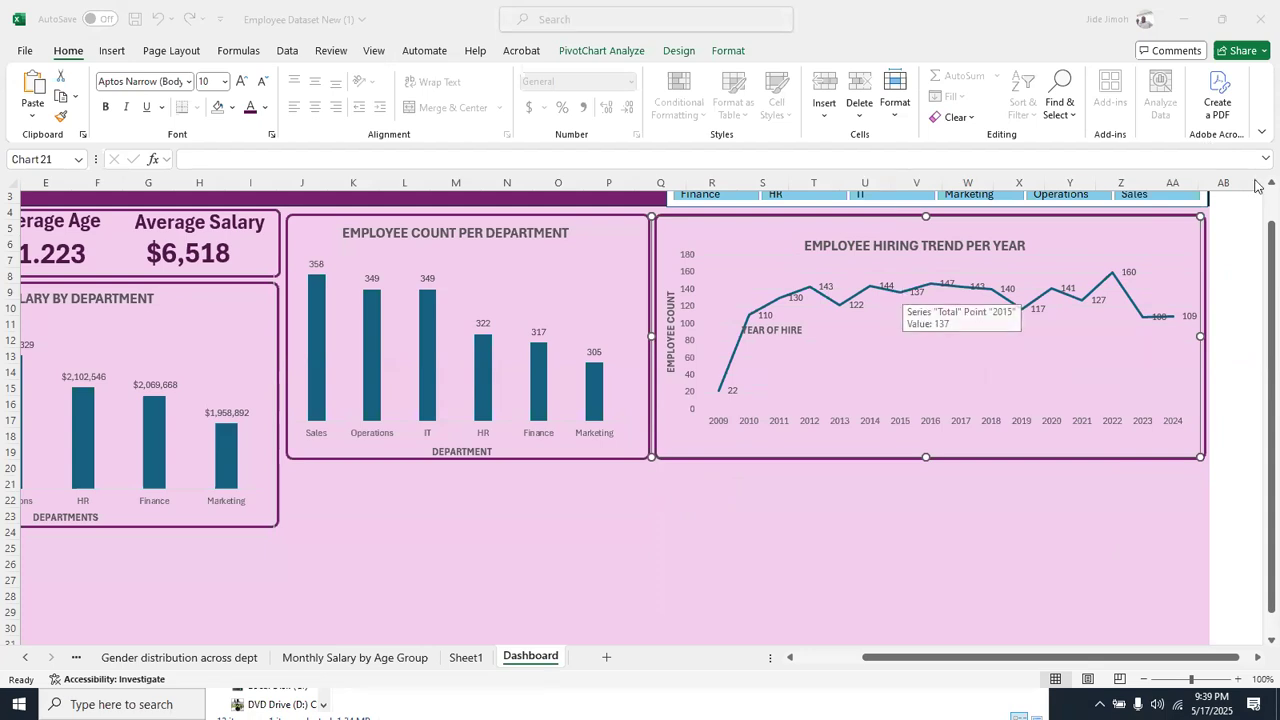
# Apply the light purple slicer style to the Department slicer
pyautogui.scroll(1, 1258, 211)
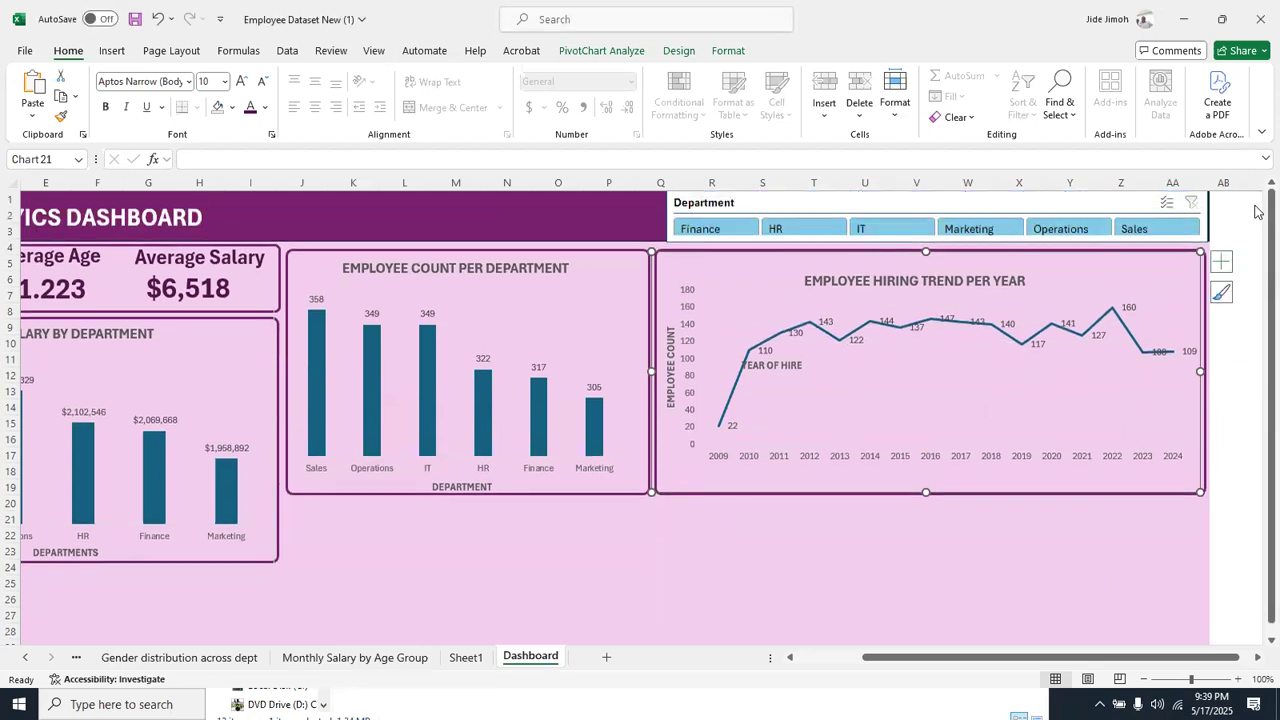
pyautogui.click(943, 206)
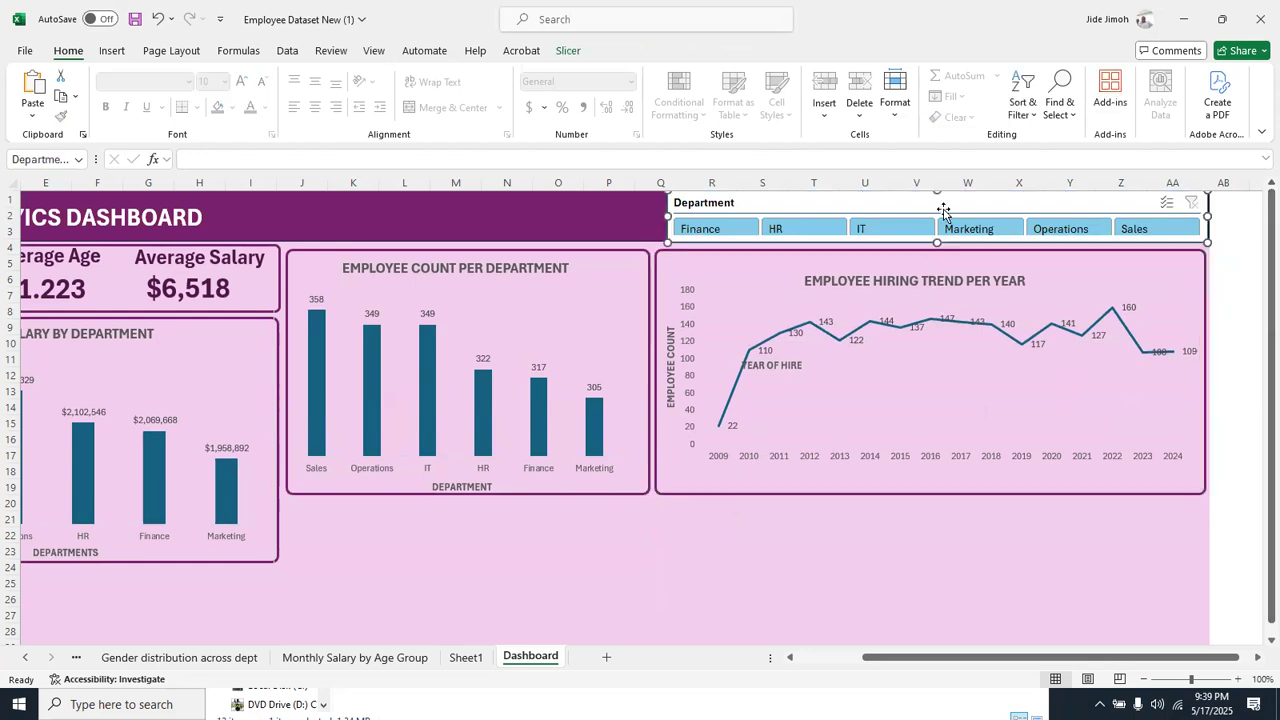
pyautogui.click(567, 51)
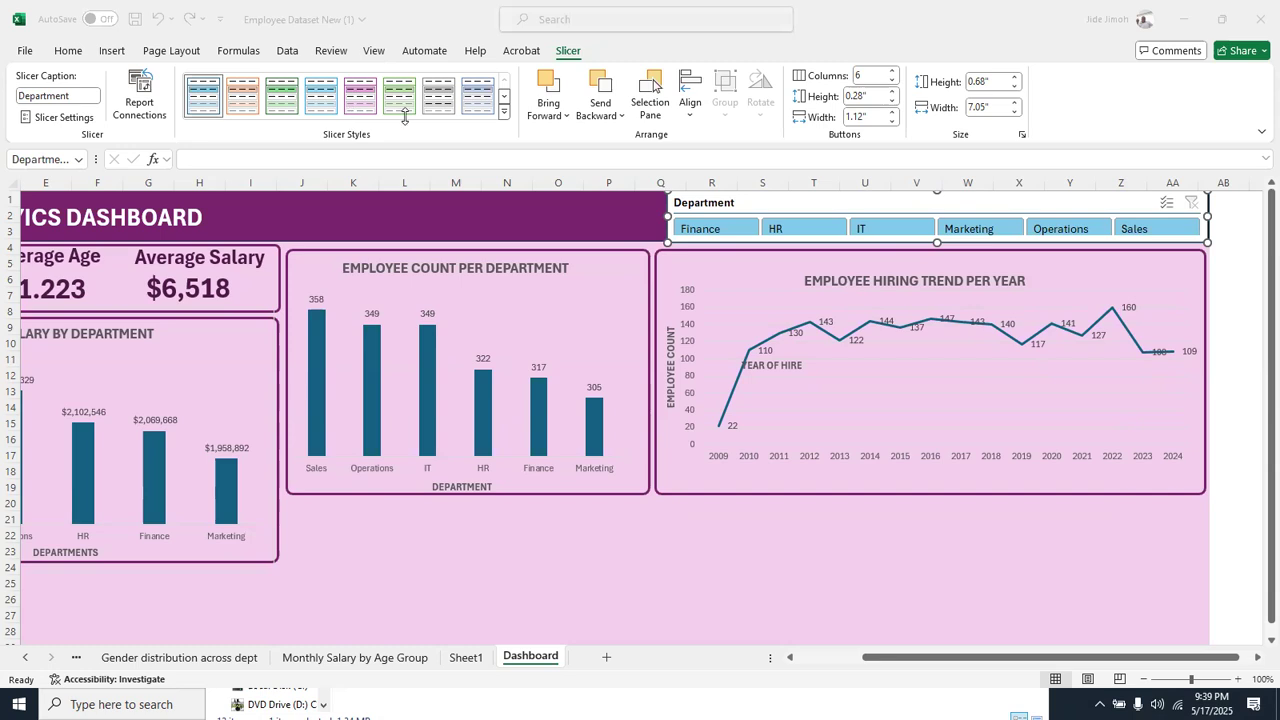
pyautogui.click(356, 93)
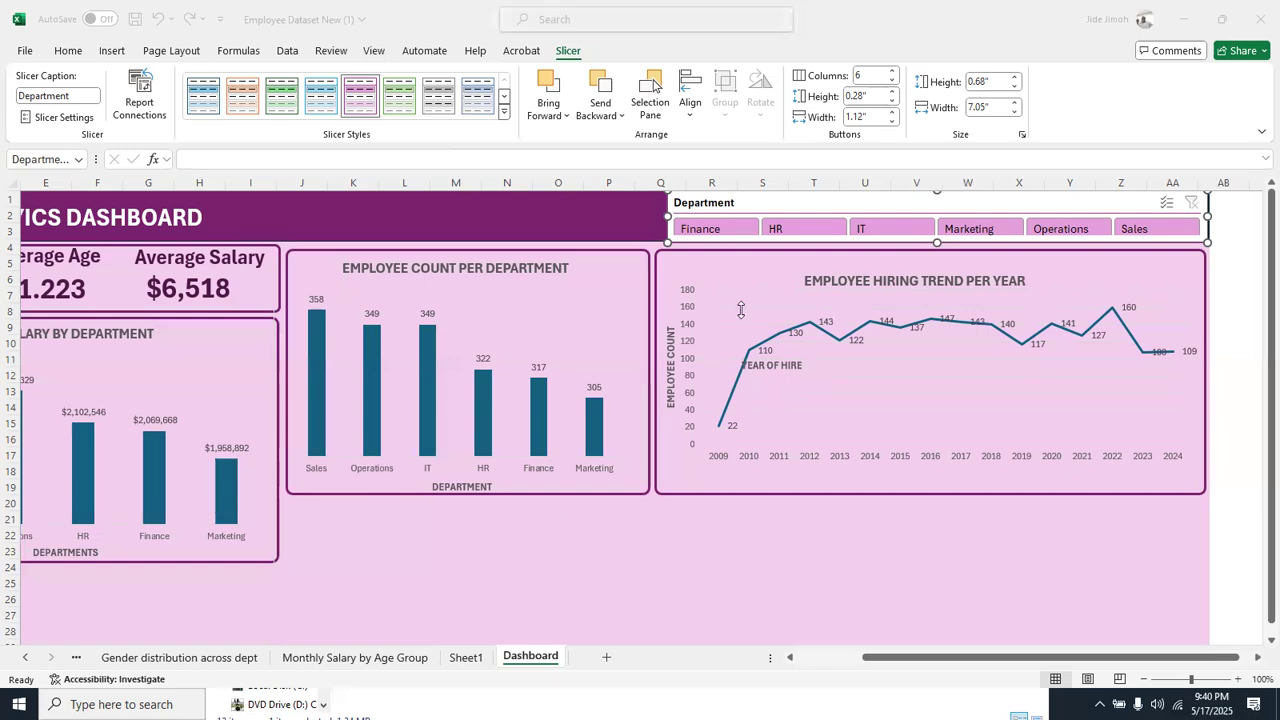
# Check the chart on the Gender distribution across dept sheet and the Dashboard's free space below the existing charts
pyautogui.click(129, 656)
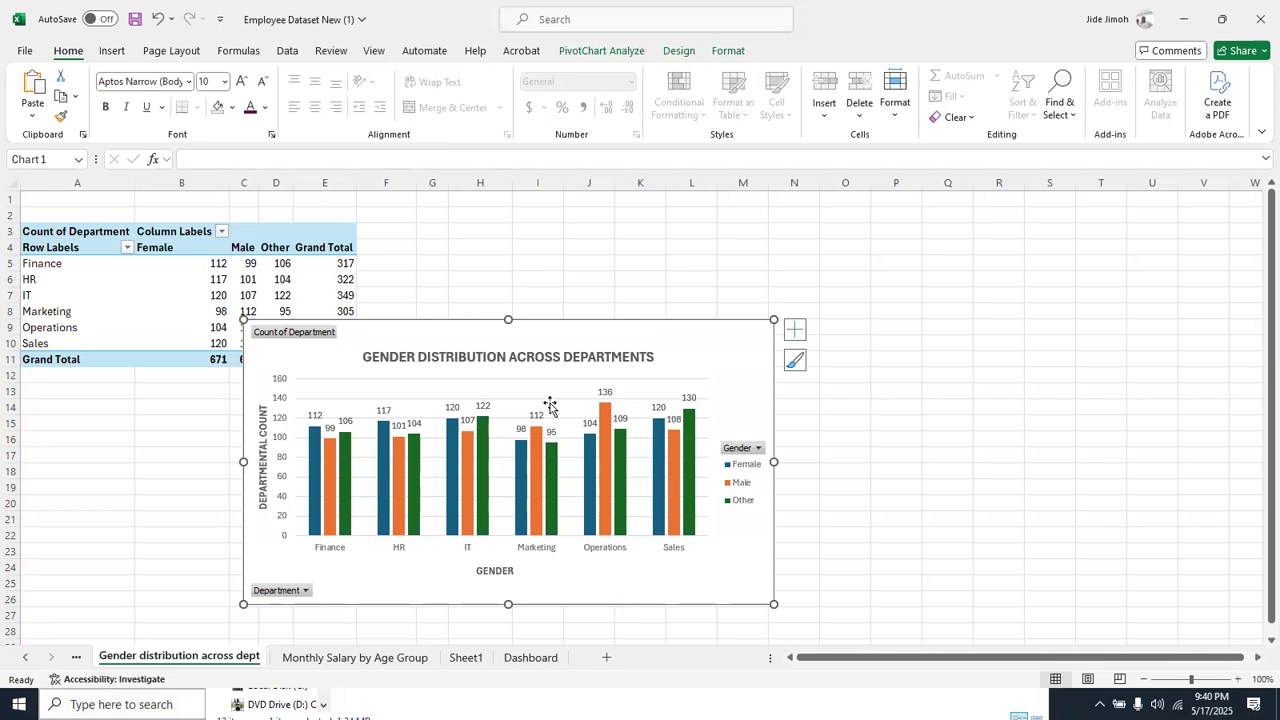
pyautogui.click(530, 657)
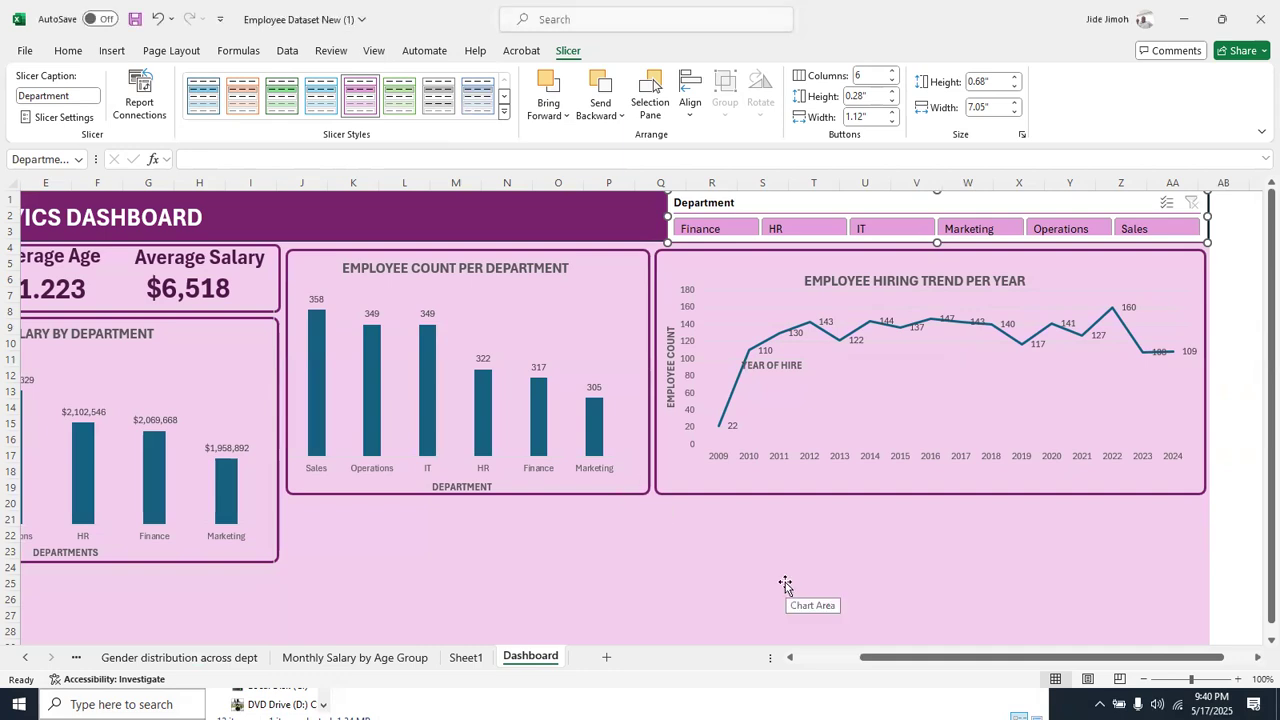
pyautogui.moveTo(907, 661); pyautogui.dragTo(749, 654)
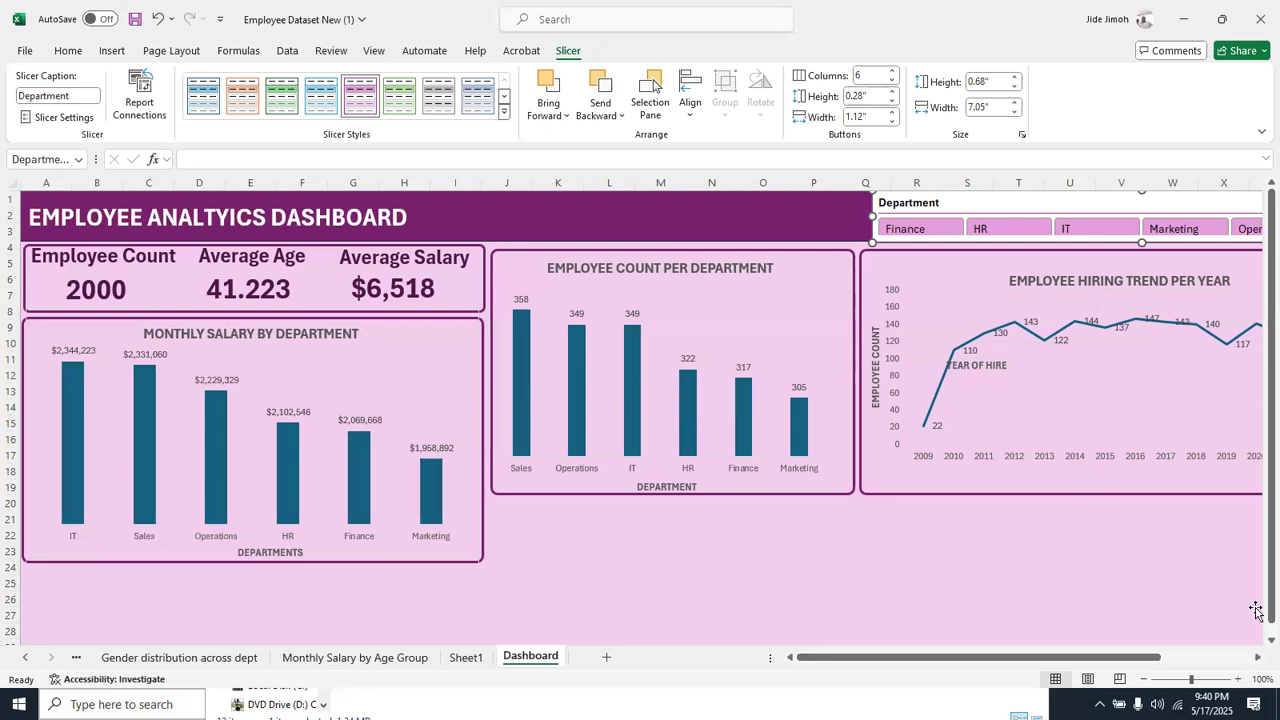
pyautogui.scroll(-3, 753, 481)
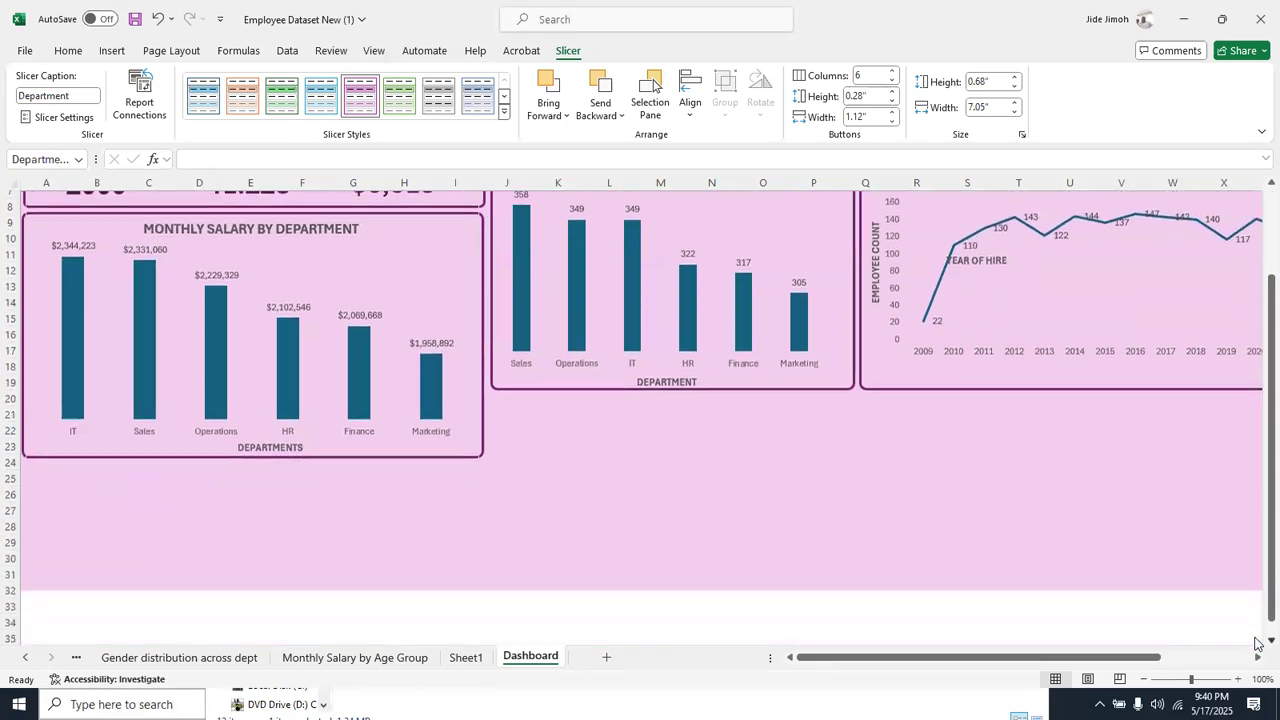
# Extend the dashboard's pink background rectangle downward past row 50 to make room for more charts
pyautogui.click(753, 481)
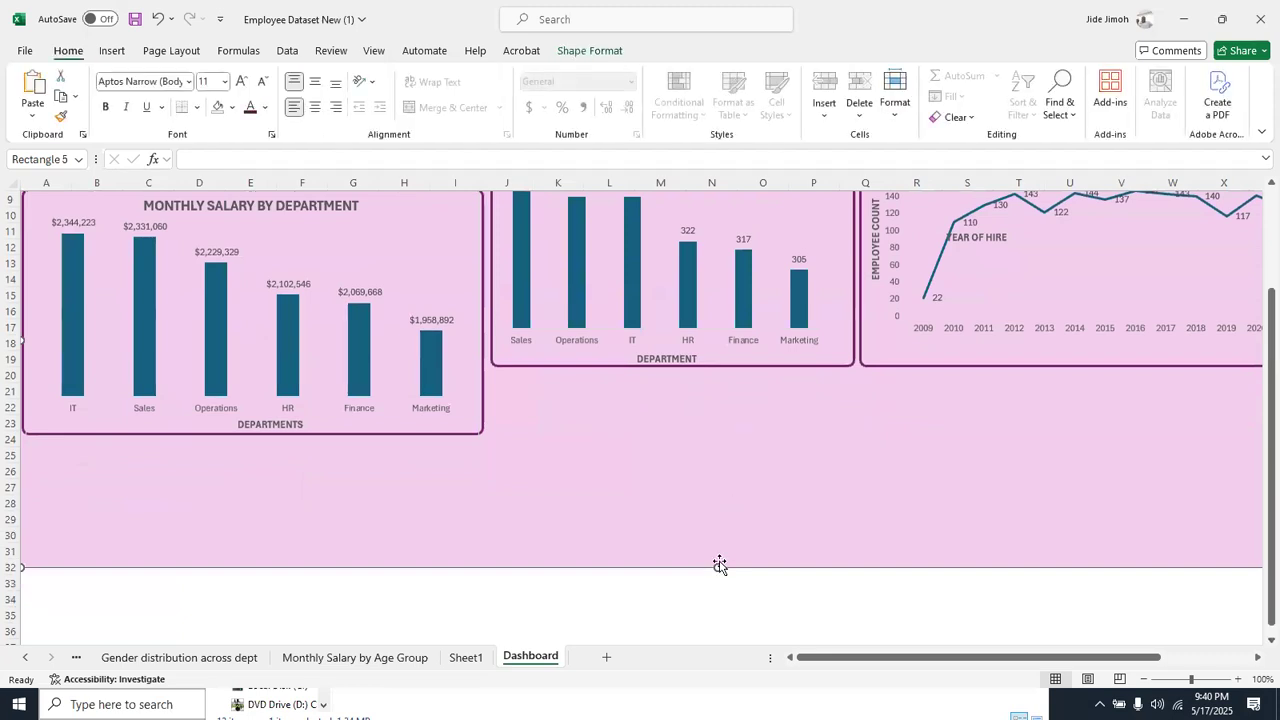
pyautogui.moveTo(717, 566); pyautogui.dragTo(723, 640)
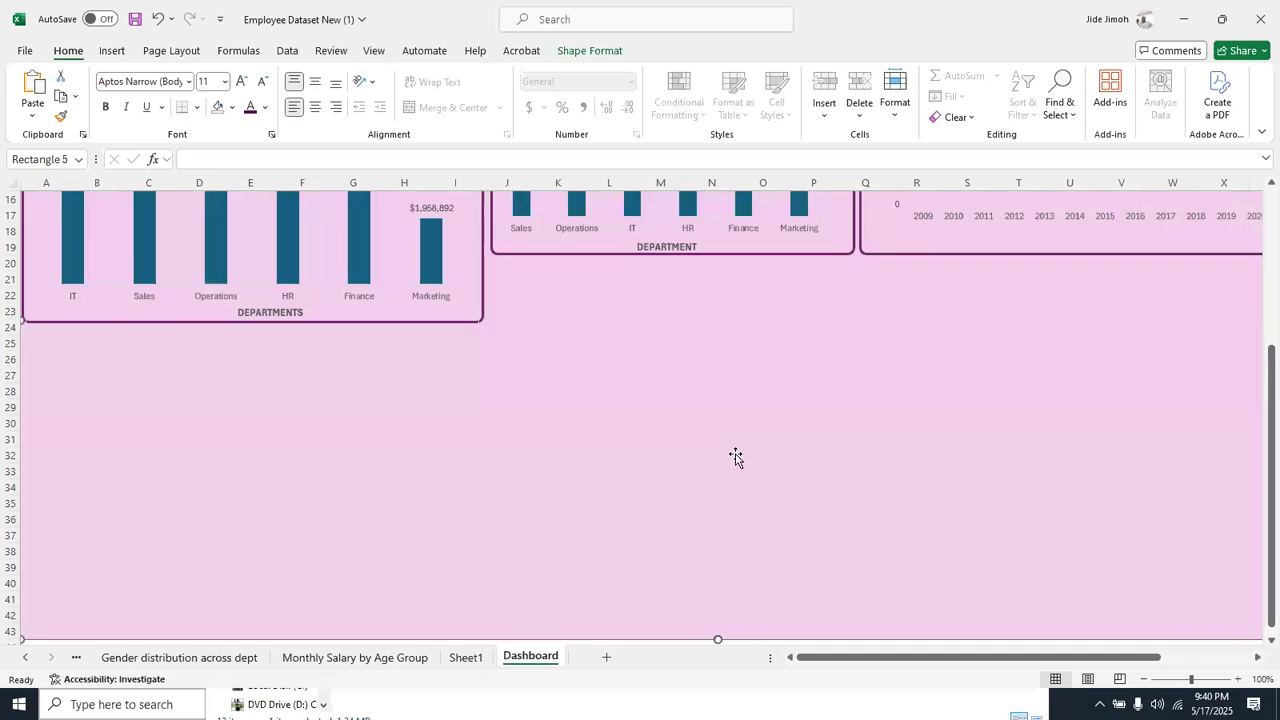
pyautogui.scroll(5, 741, 365)
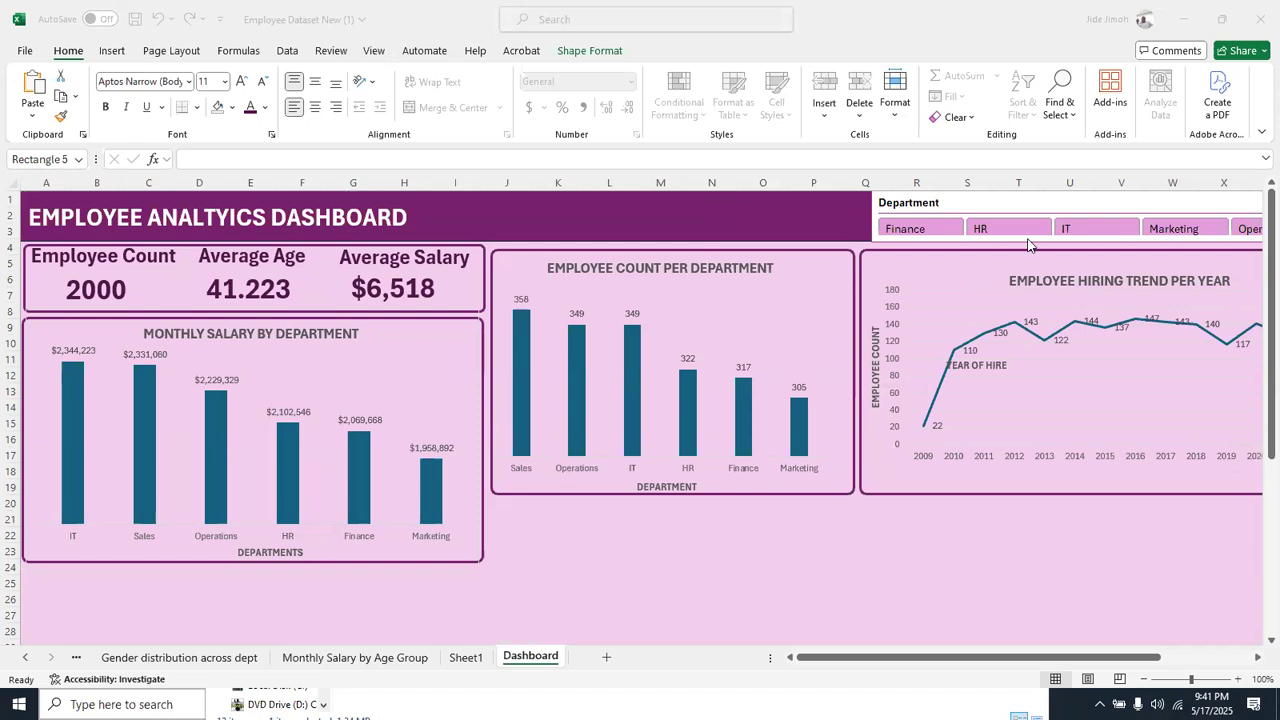
pyautogui.click(1060, 196)
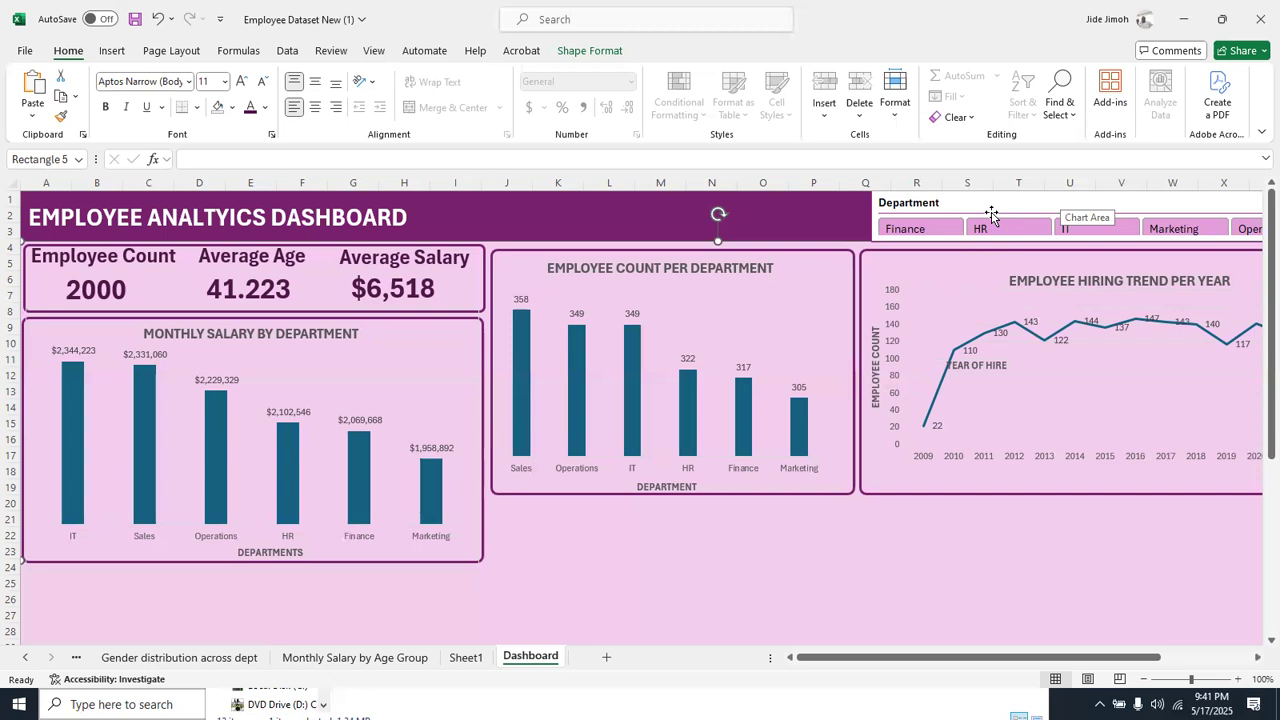
pyautogui.scroll(-4, 855, 300)
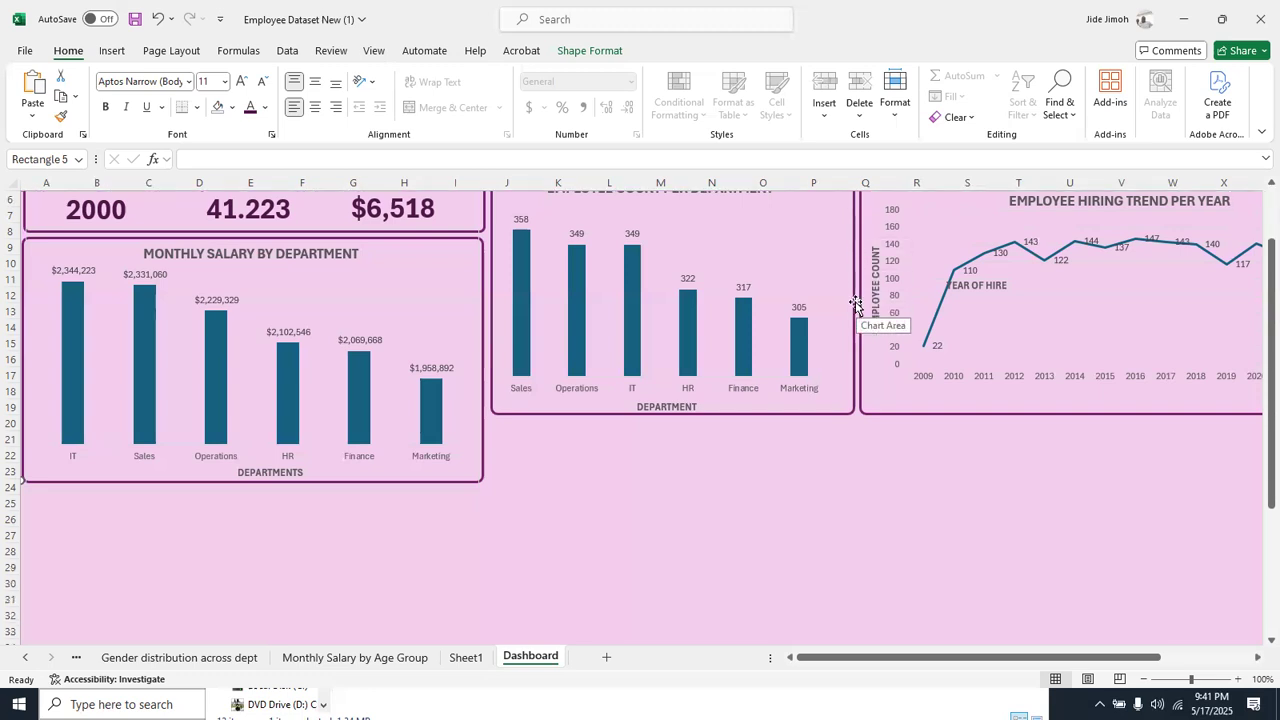
pyautogui.scroll(-3, 855, 304)
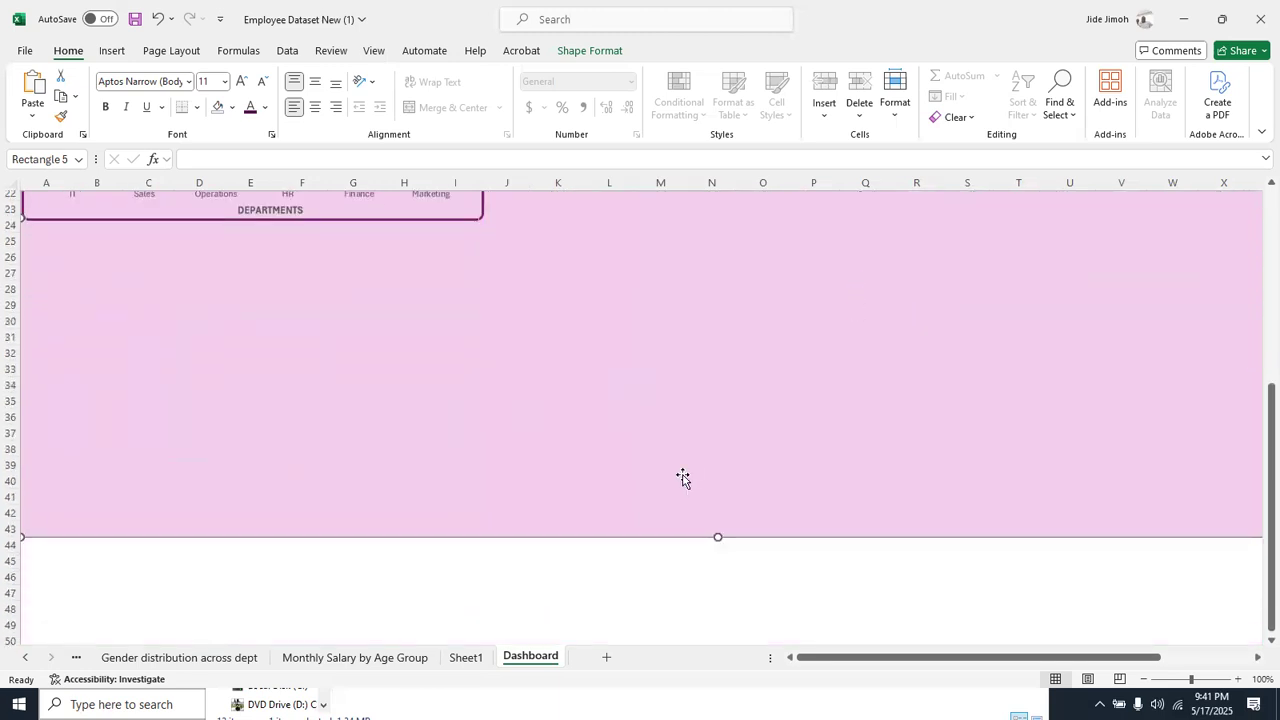
pyautogui.moveTo(717, 535); pyautogui.dragTo(706, 611)
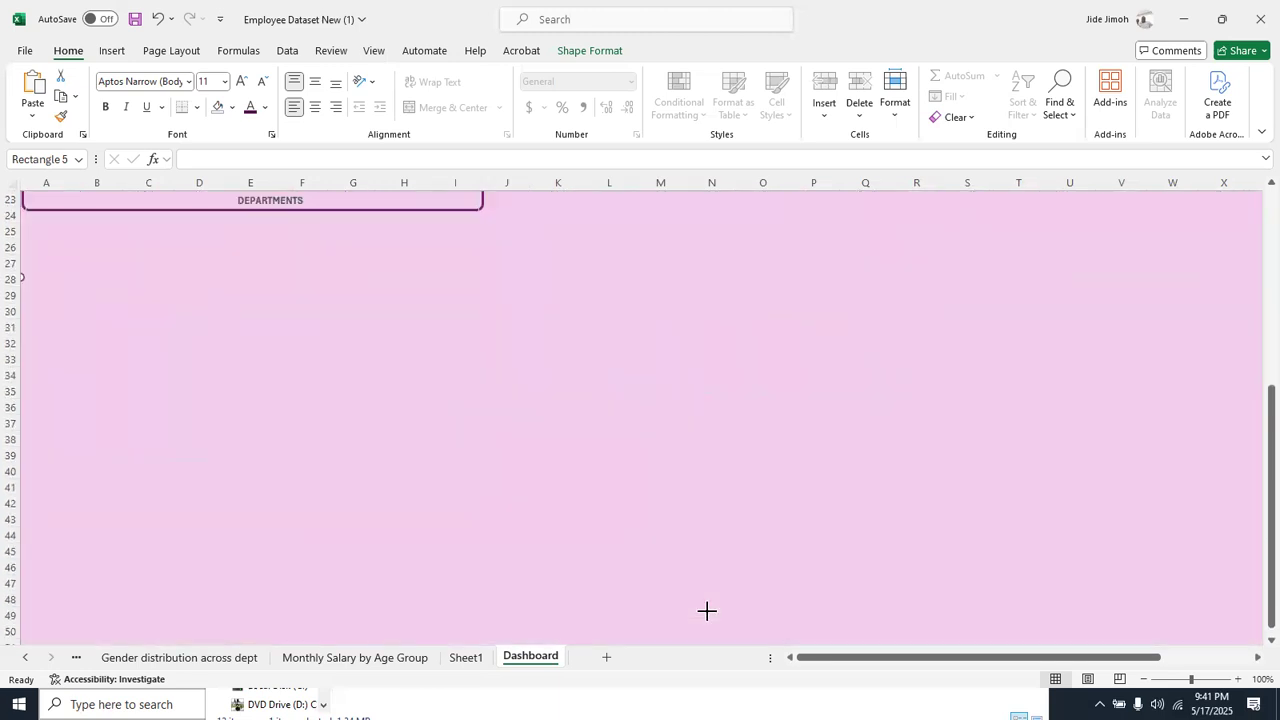
pyautogui.scroll(5, 696, 342)
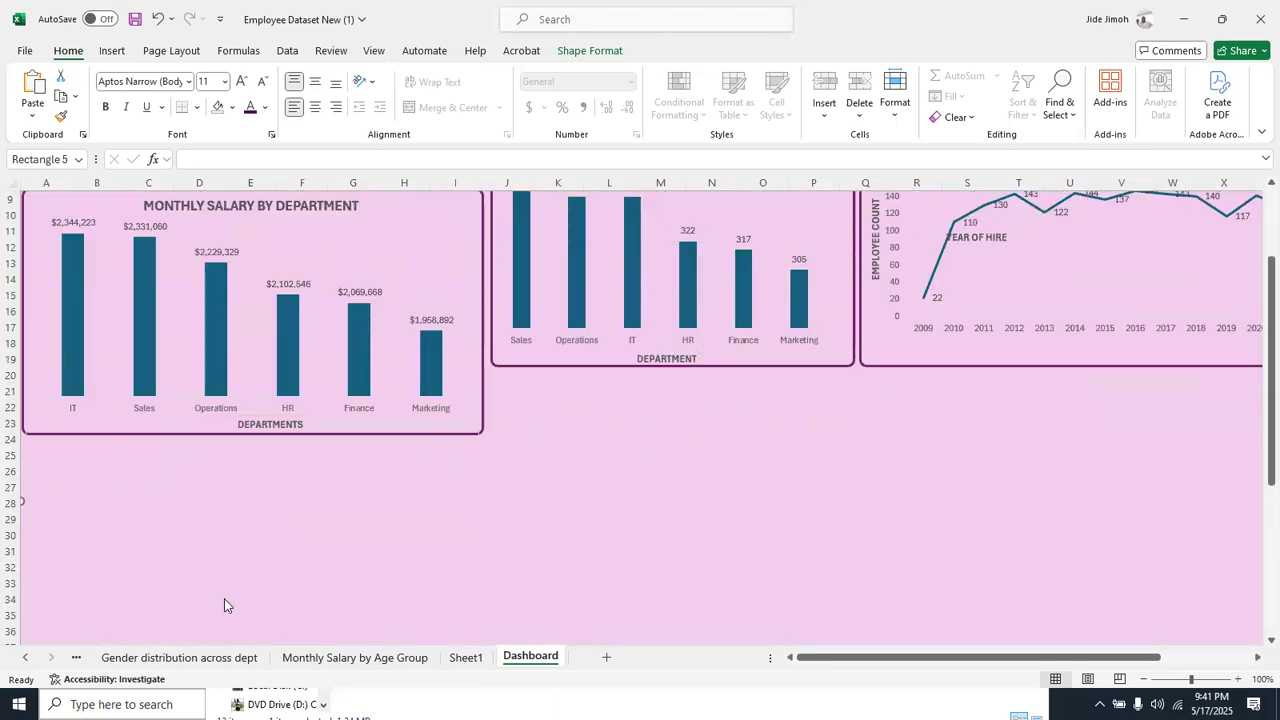
# Uncover the hiring trend chart's frame, duplicate it, and place the copy in the empty area below the charts
pyautogui.click(578, 367)
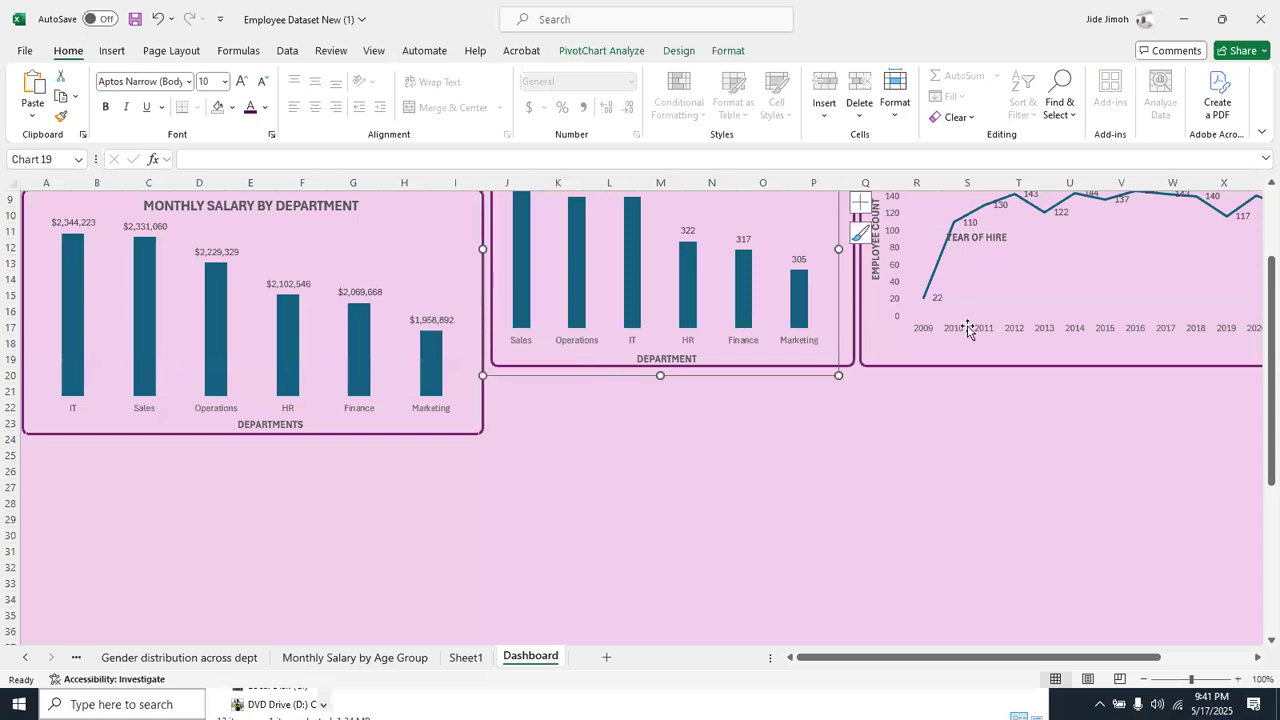
pyautogui.click(945, 366)
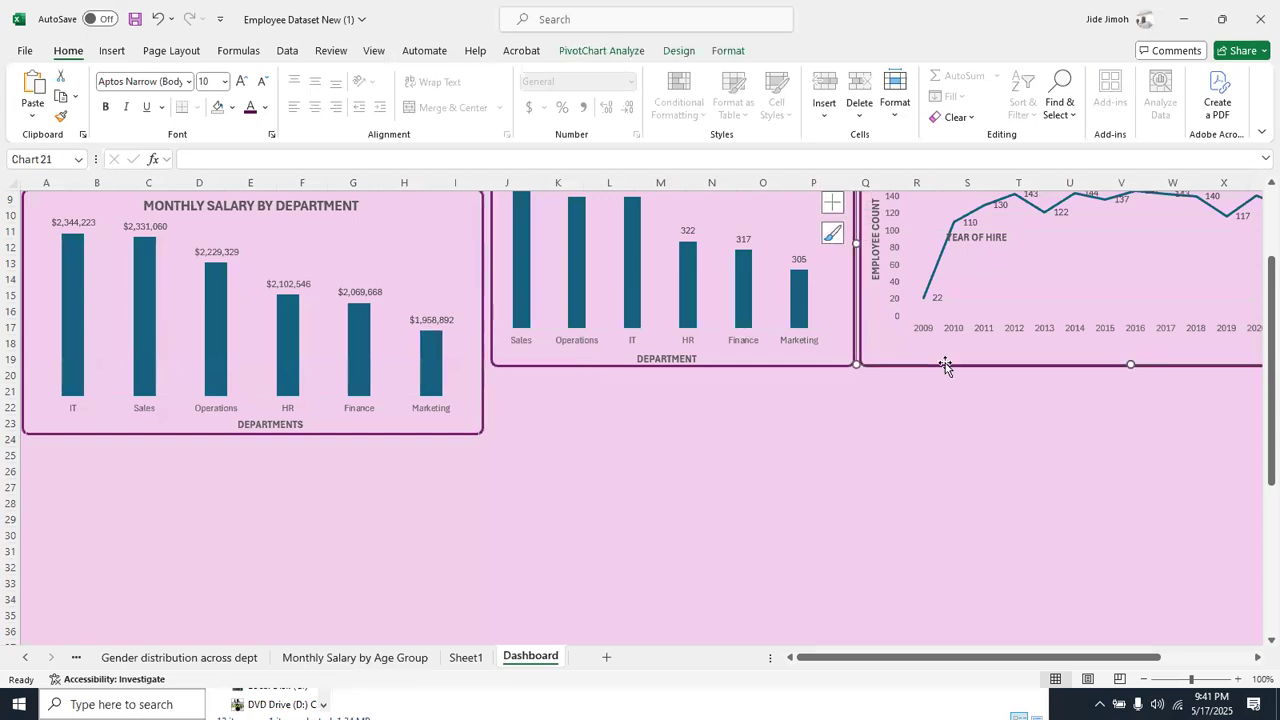
pyautogui.hotkey('ctrl', 'z')
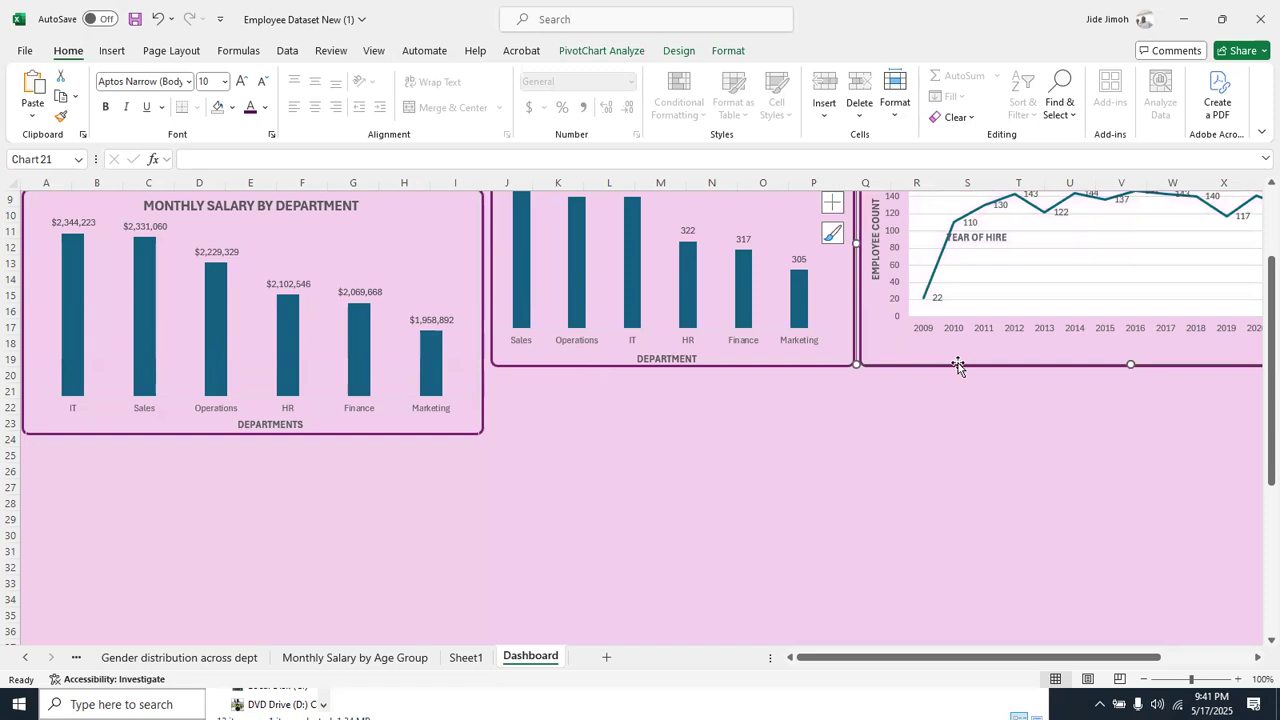
pyautogui.hotkey('ctrl', 'y')
pyautogui.moveTo(958, 366); pyautogui.dragTo(962, 355)
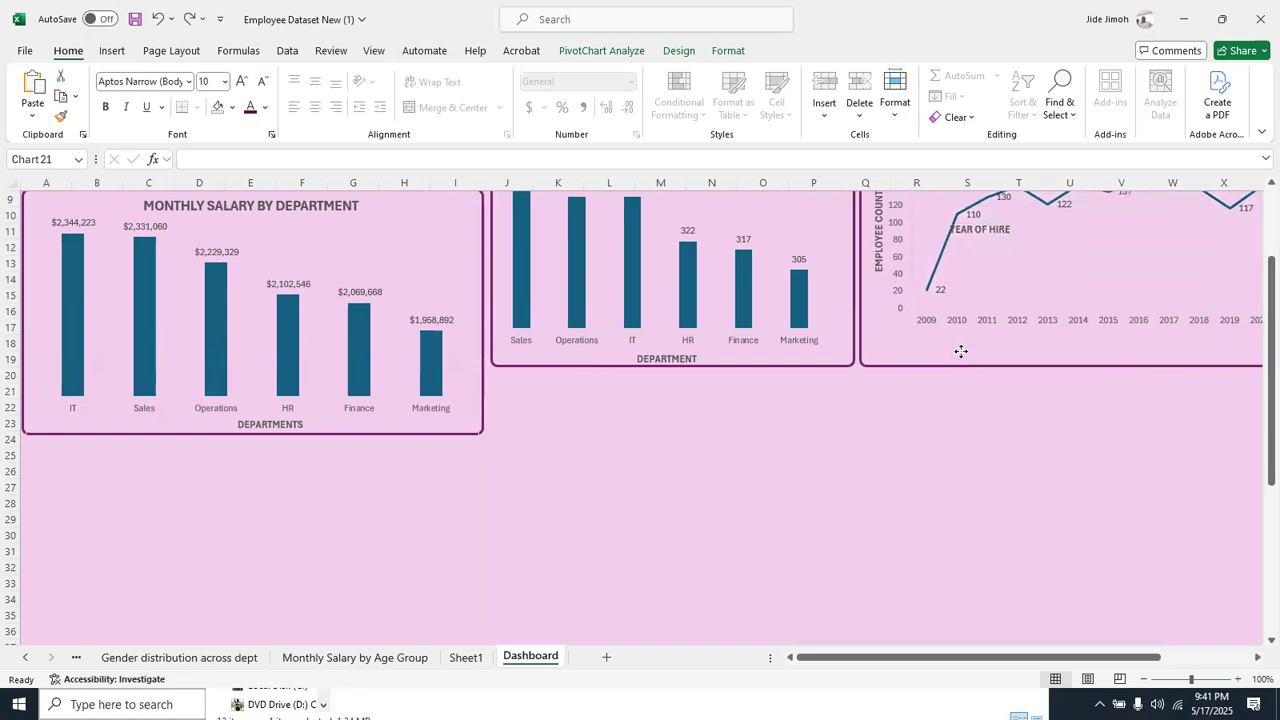
pyautogui.click(952, 370)
pyautogui.click(930, 367)
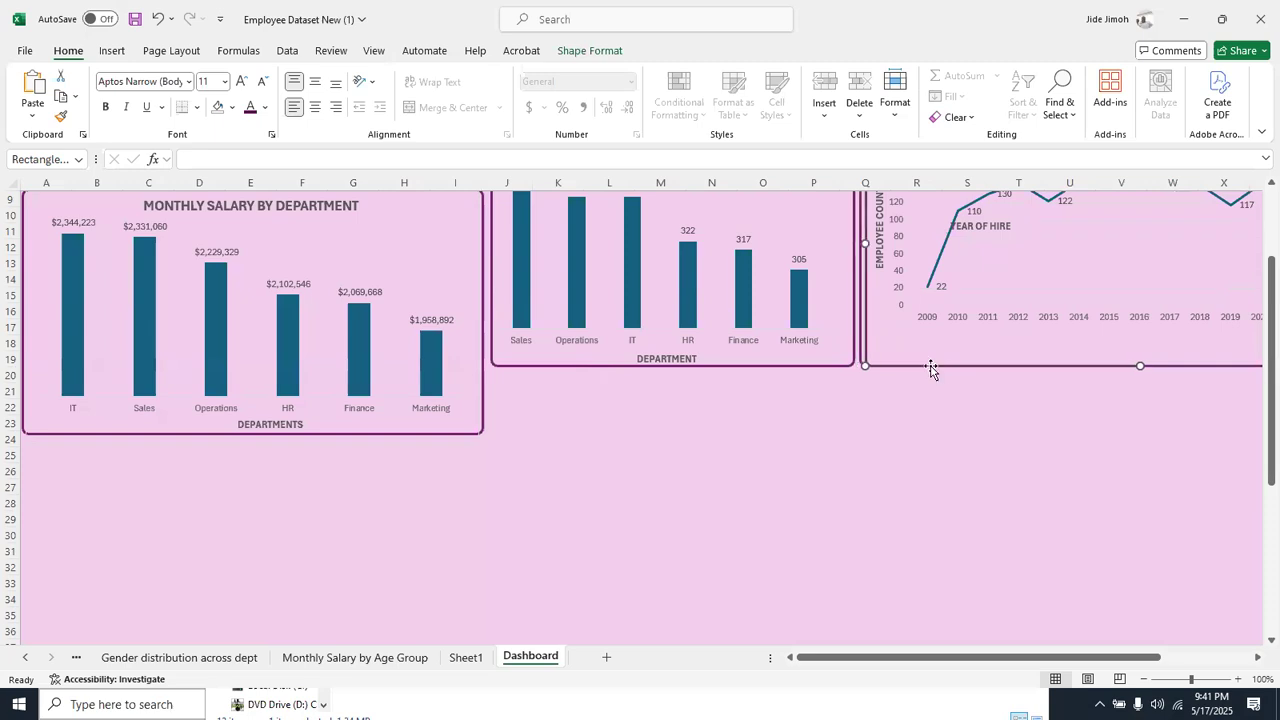
pyautogui.moveTo(931, 368); pyautogui.dragTo(675, 641)
pyautogui.moveTo(897, 367); pyautogui.dragTo(676, 606)
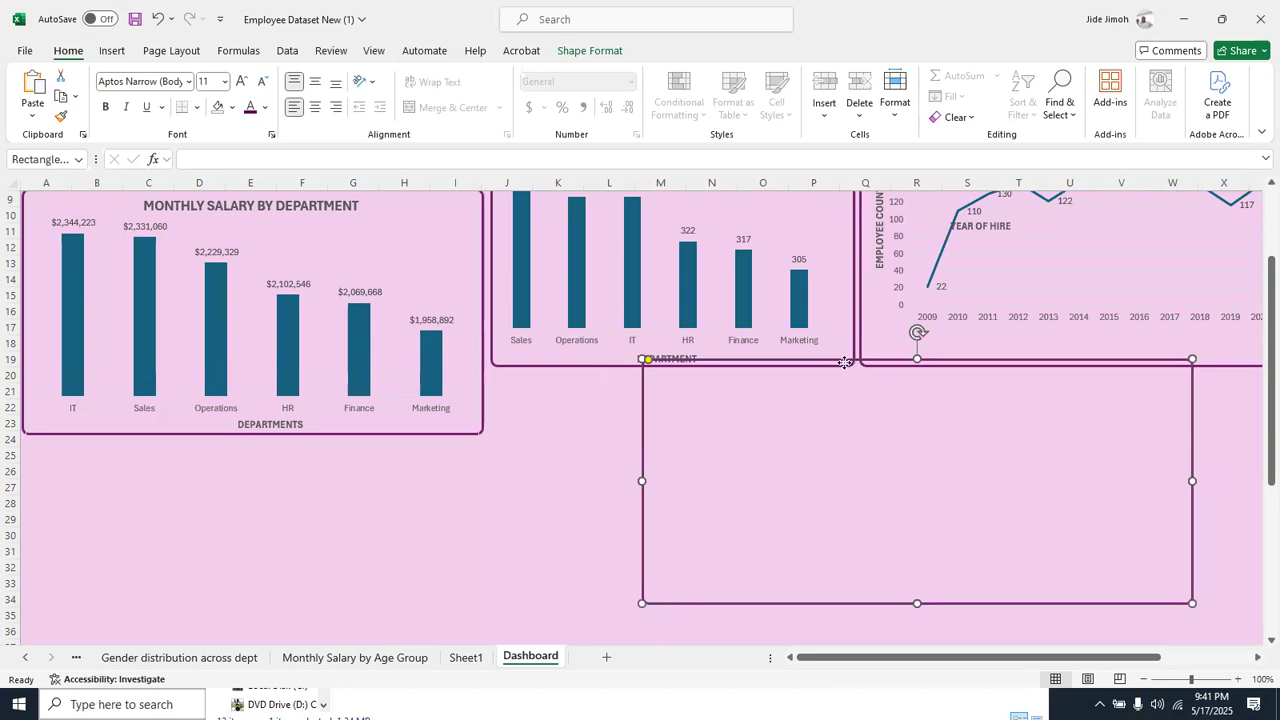
pyautogui.moveTo(844, 362); pyautogui.dragTo(714, 440)
# Move the hiring trend chart back into its frame and align the duplicated frame directly beneath the MONTHLY SALARY BY DEPARTMENT chart
pyautogui.click(1000, 255)
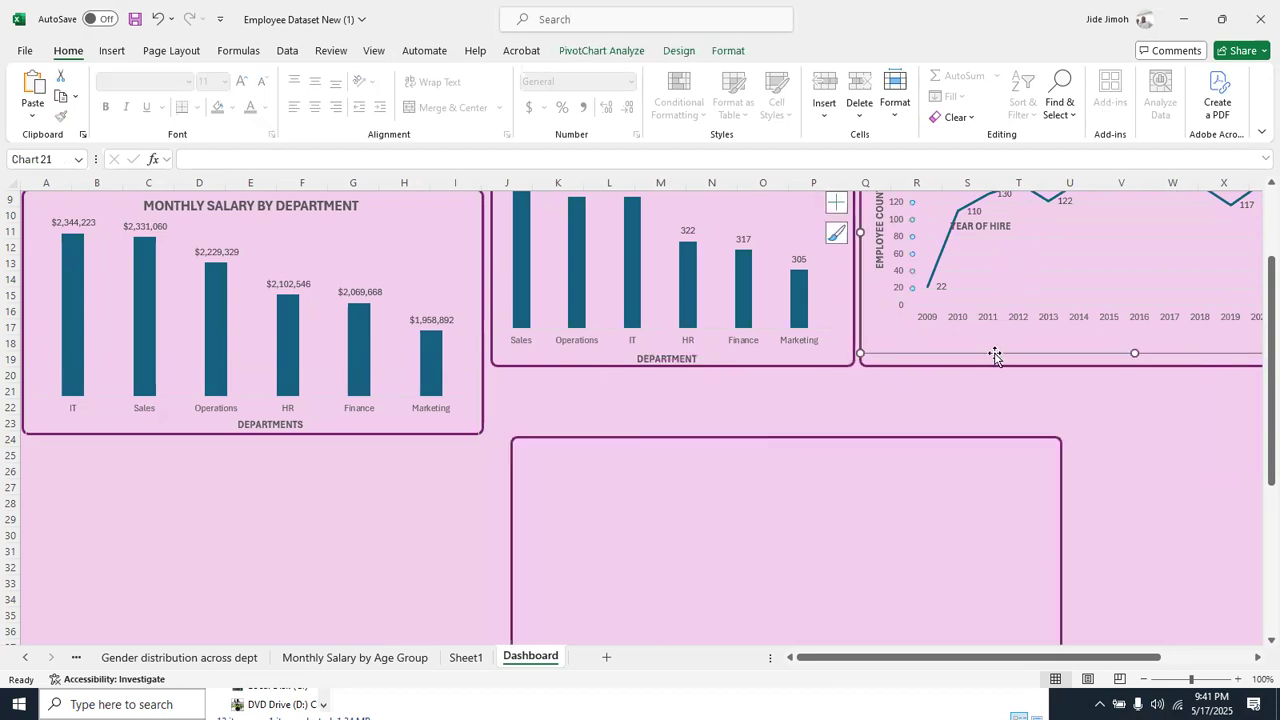
pyautogui.moveTo(995, 354); pyautogui.dragTo(993, 366)
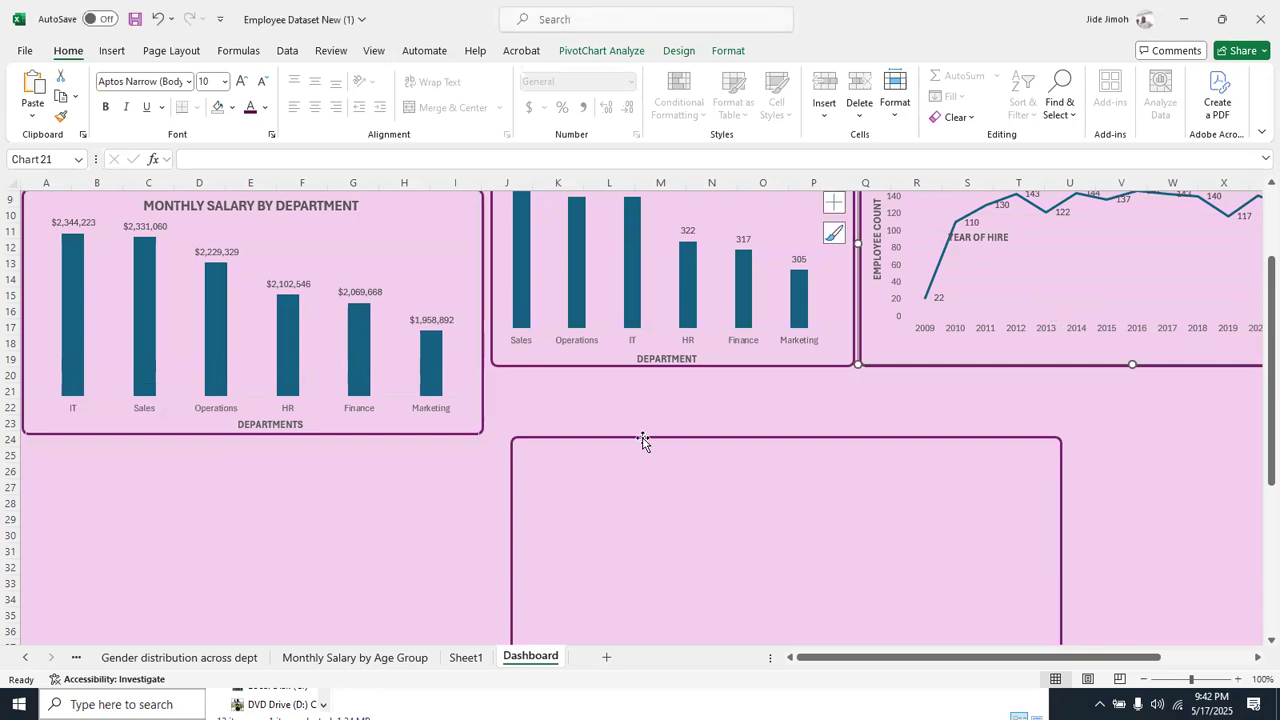
pyautogui.click(610, 438)
pyautogui.moveTo(610, 438); pyautogui.dragTo(154, 441)
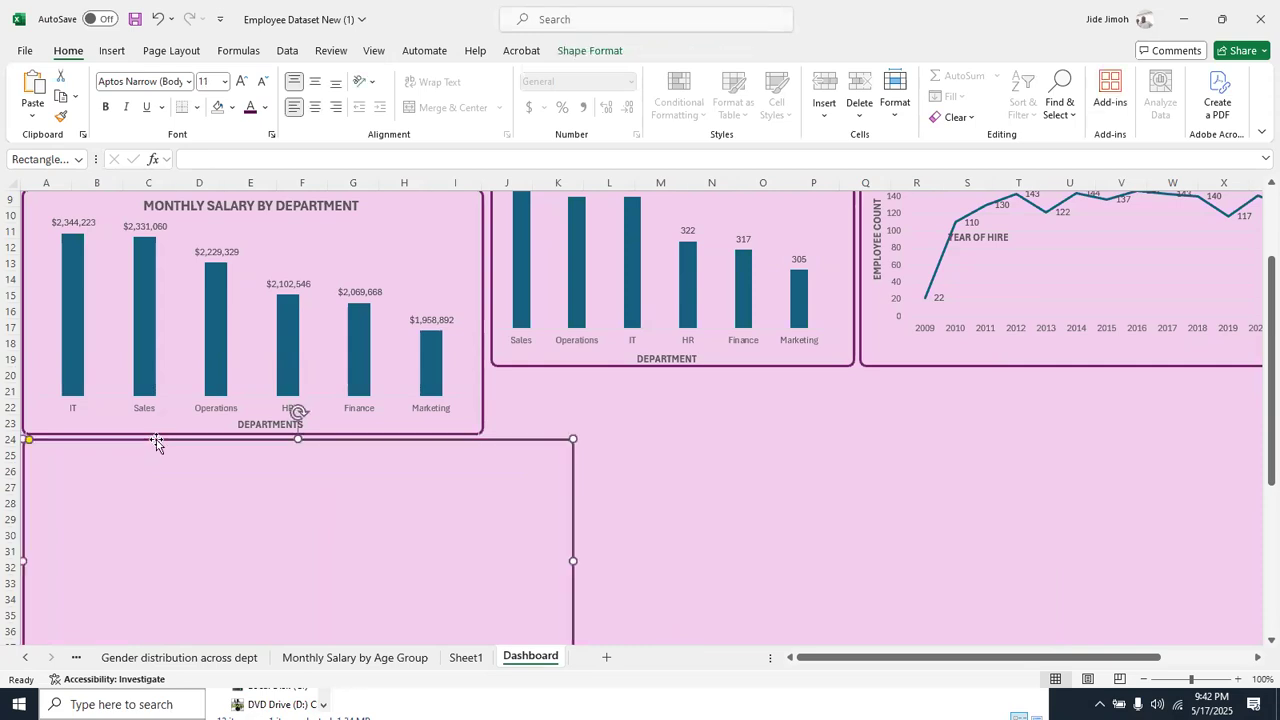
# Open the Monthly Salary by Age Group sheet and check which date fields its chart offers for a timeline
pyautogui.click(303, 658)
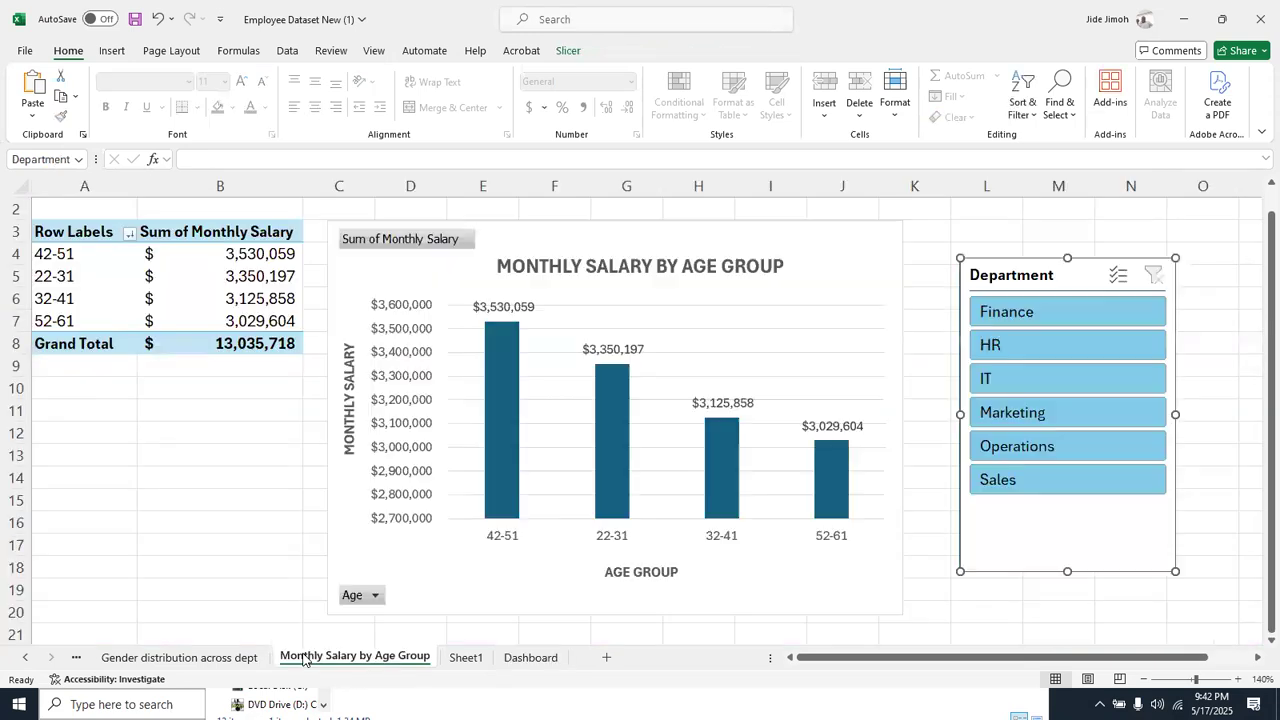
pyautogui.click(822, 248)
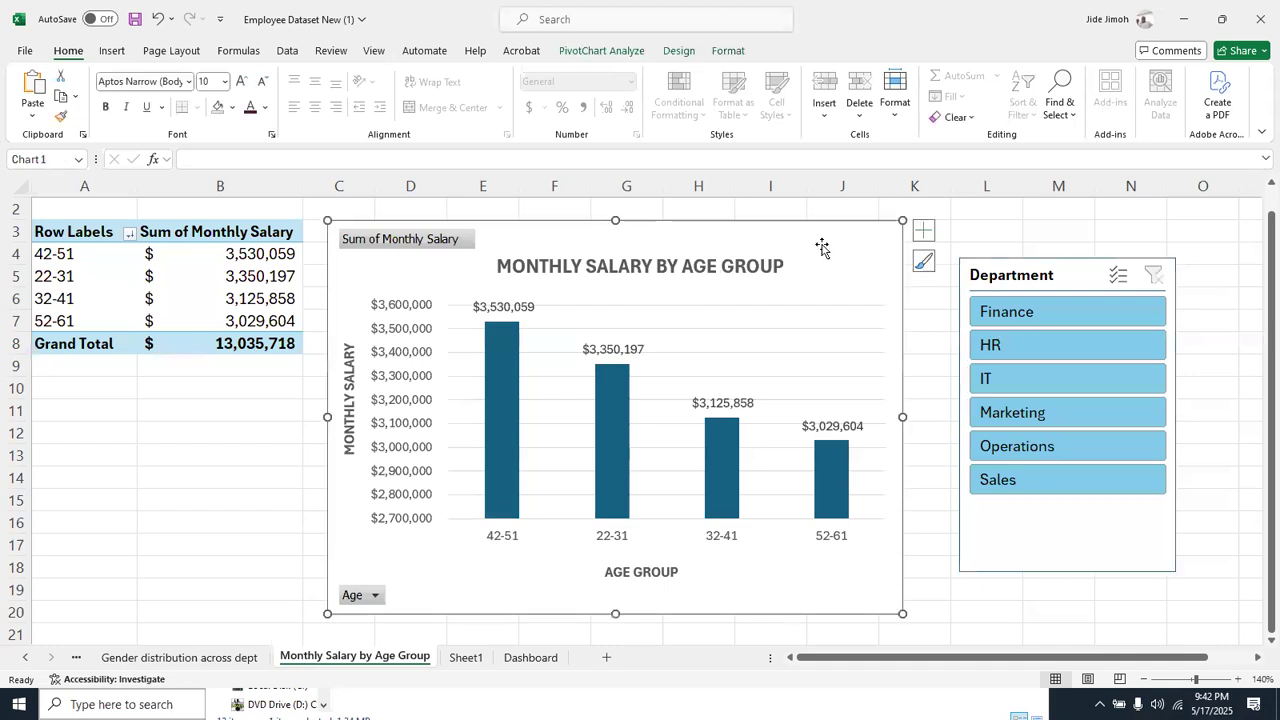
pyautogui.rightClick(822, 248)
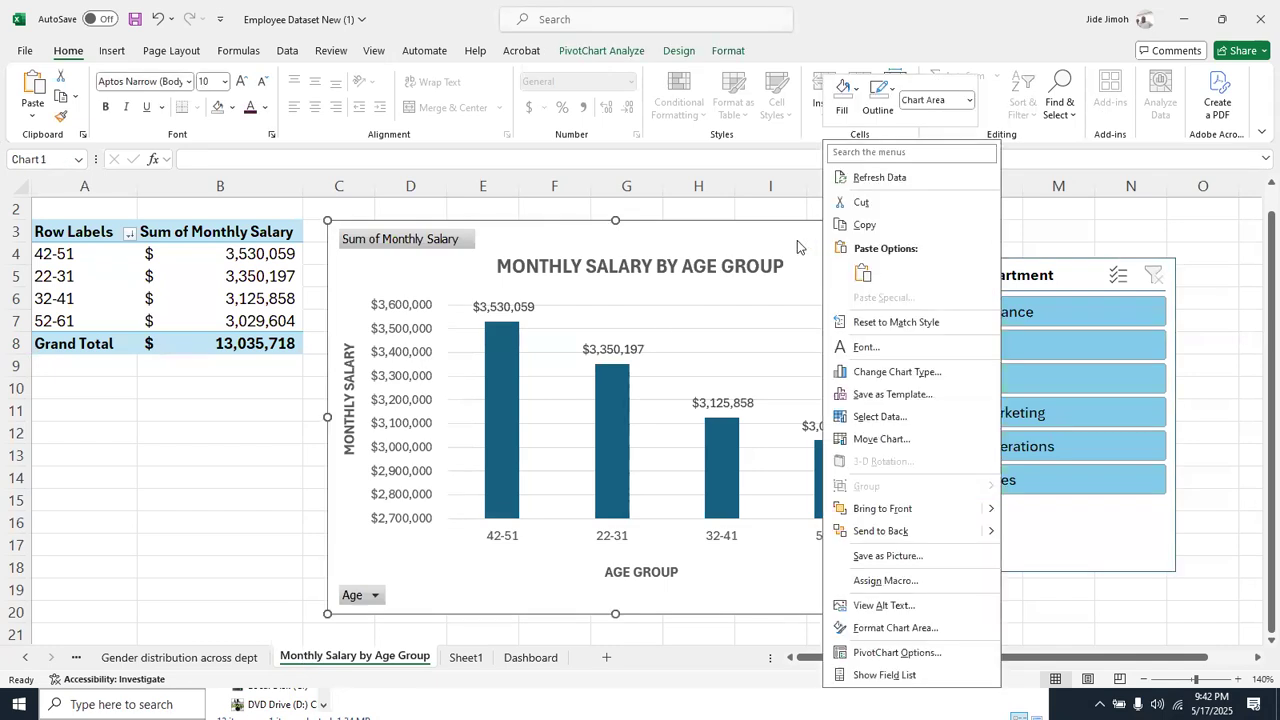
pyautogui.click(781, 238)
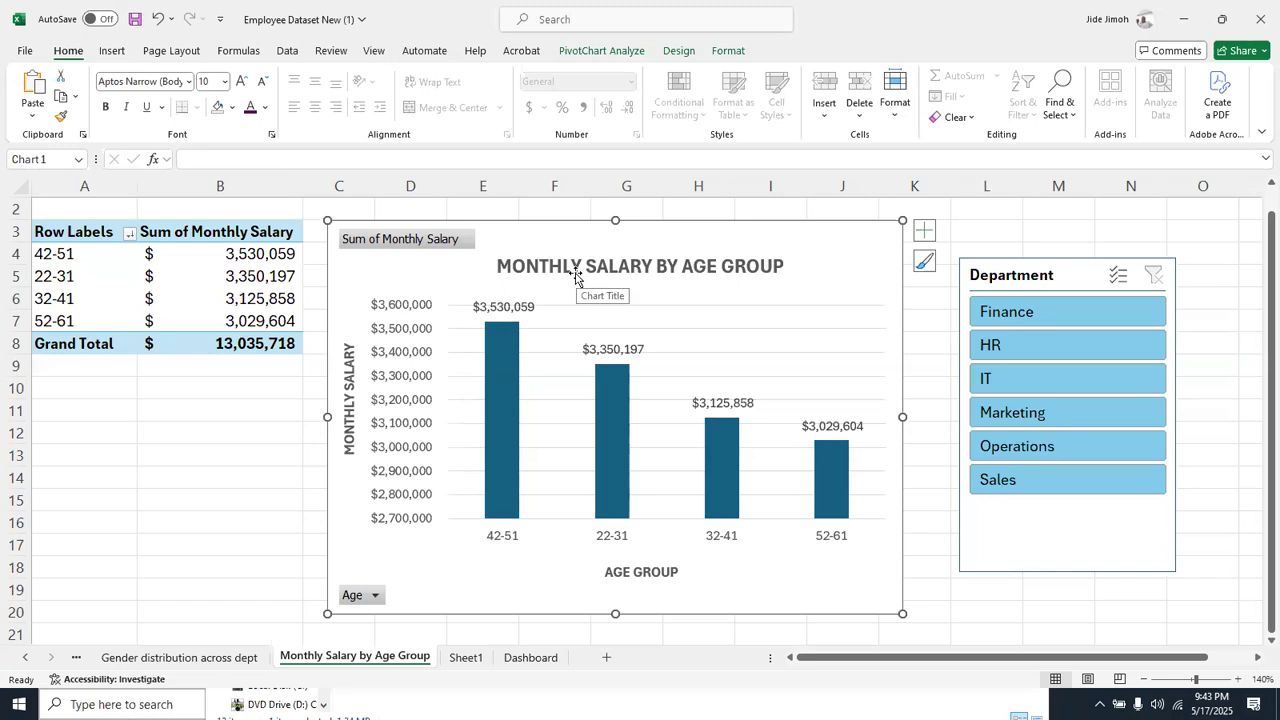
pyautogui.click(594, 52)
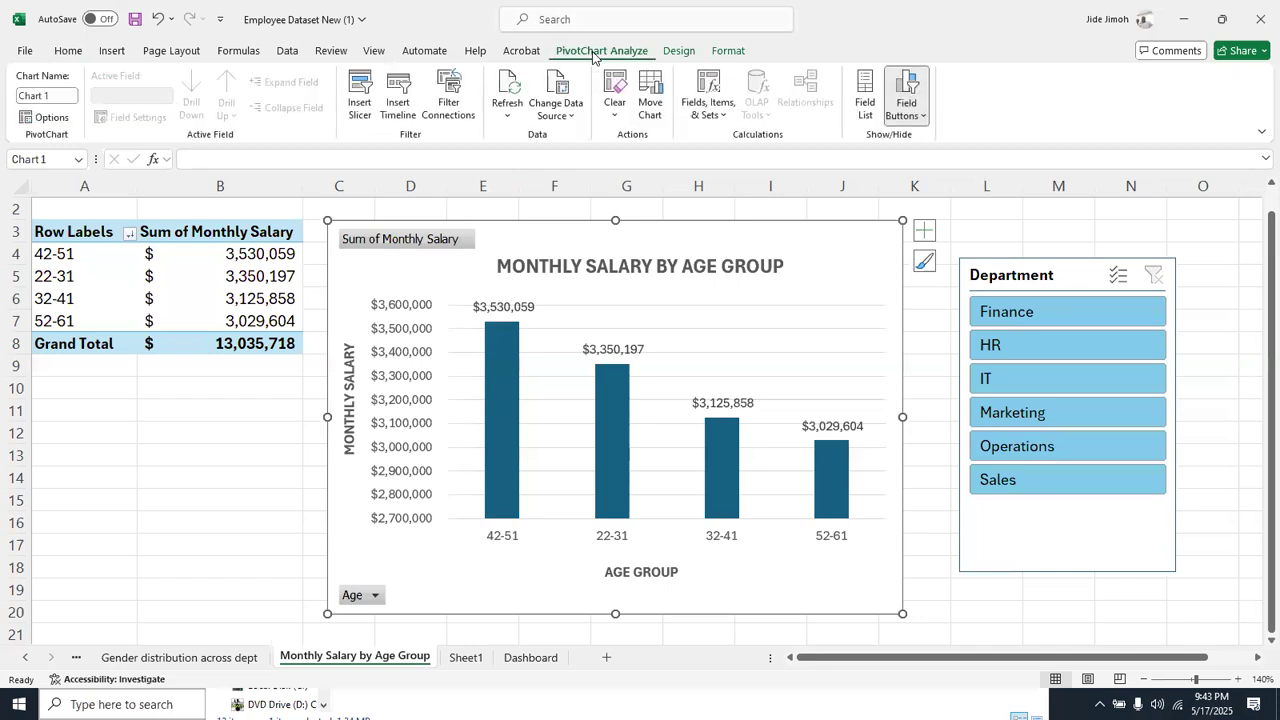
pyautogui.click(398, 110)
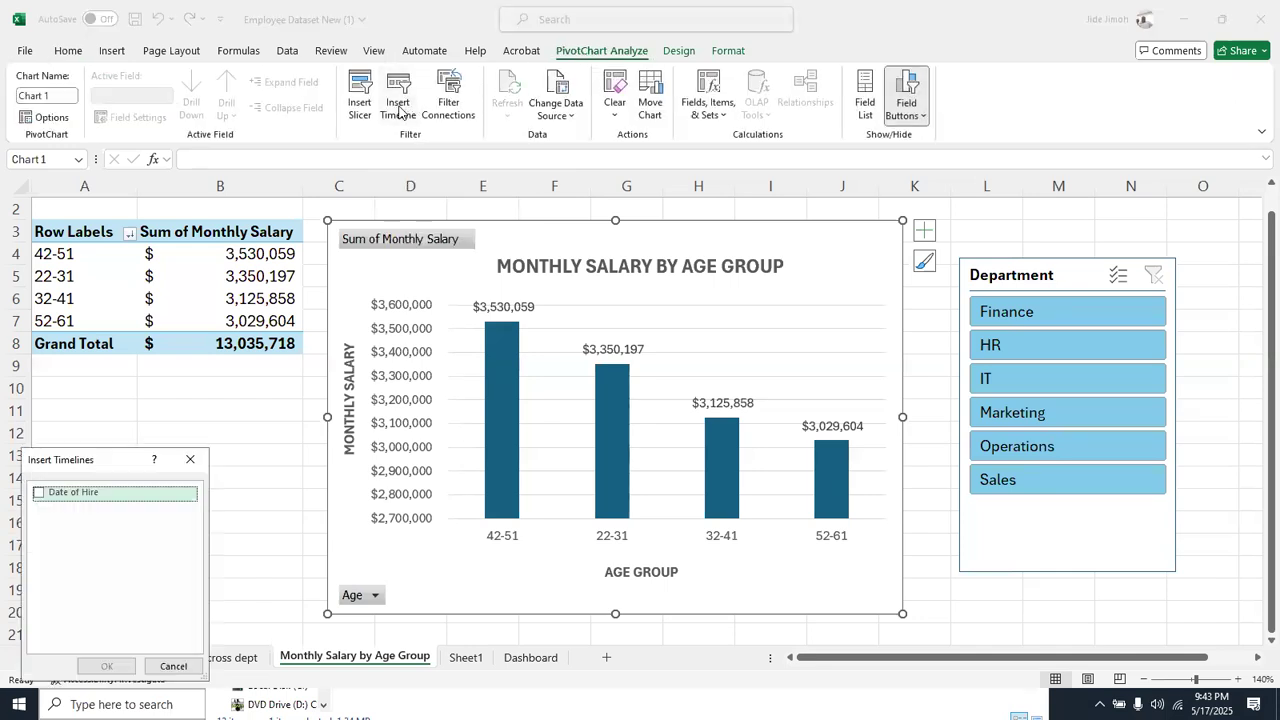
pyautogui.click(190, 459)
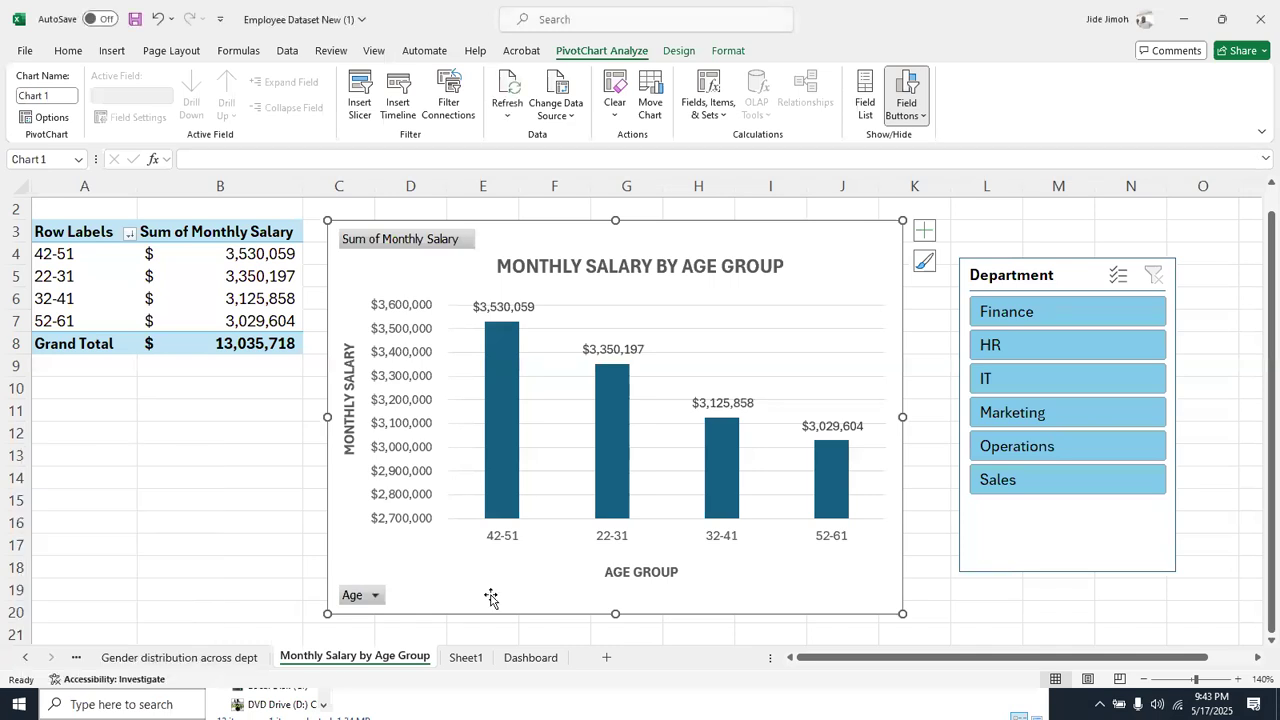
# Compare the employee data on Sheet1 with the timeline fields offered for the Monthly Salary by Age Group chart
pyautogui.click(466, 657)
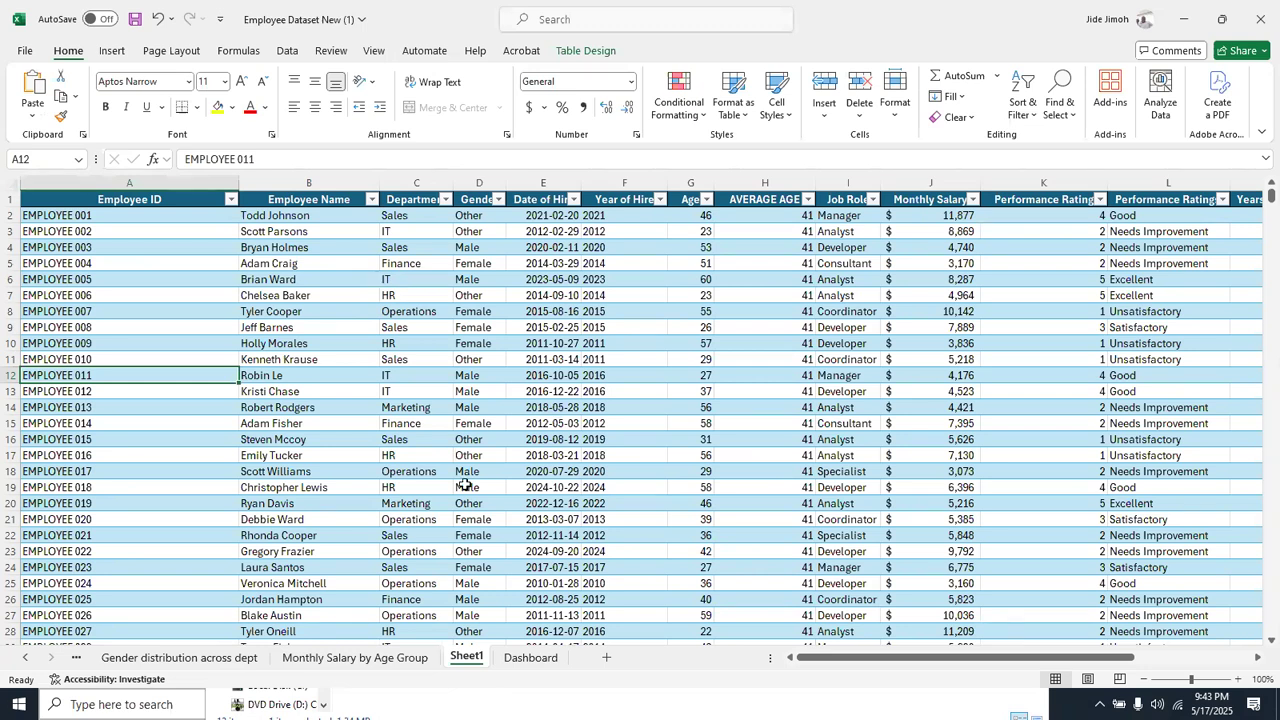
pyautogui.click(362, 658)
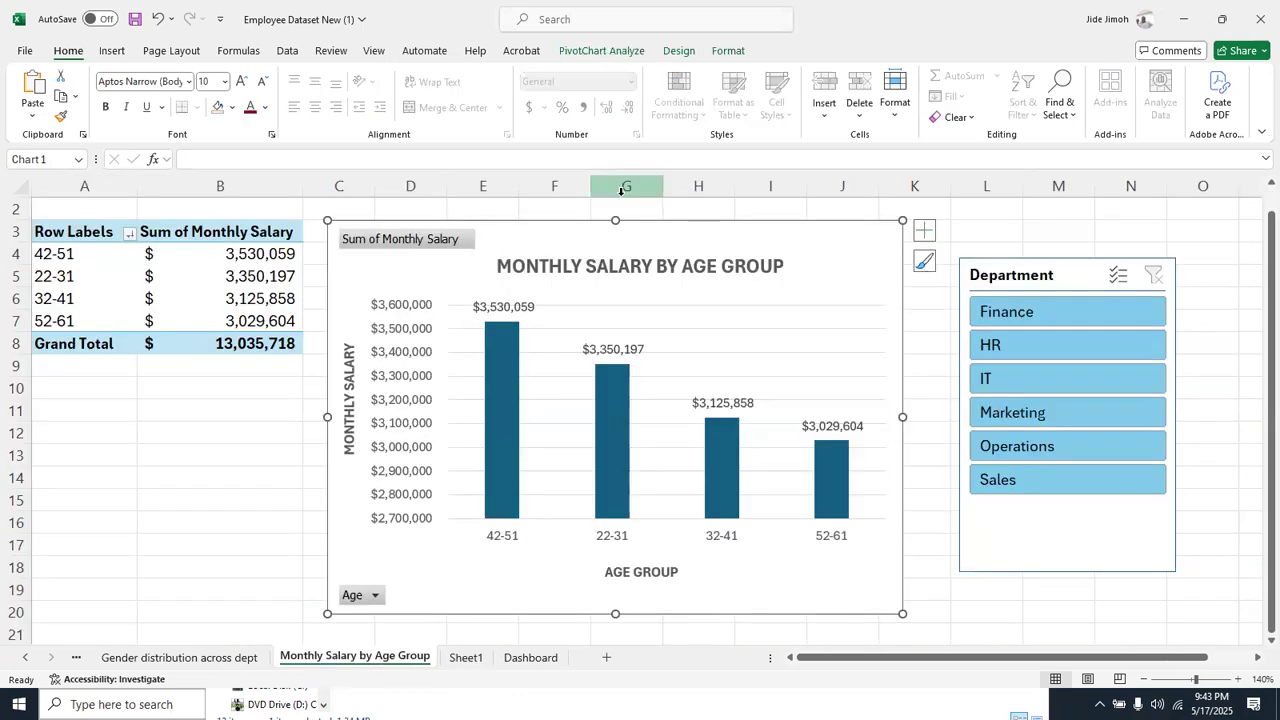
pyautogui.click(586, 51)
pyautogui.click(398, 95)
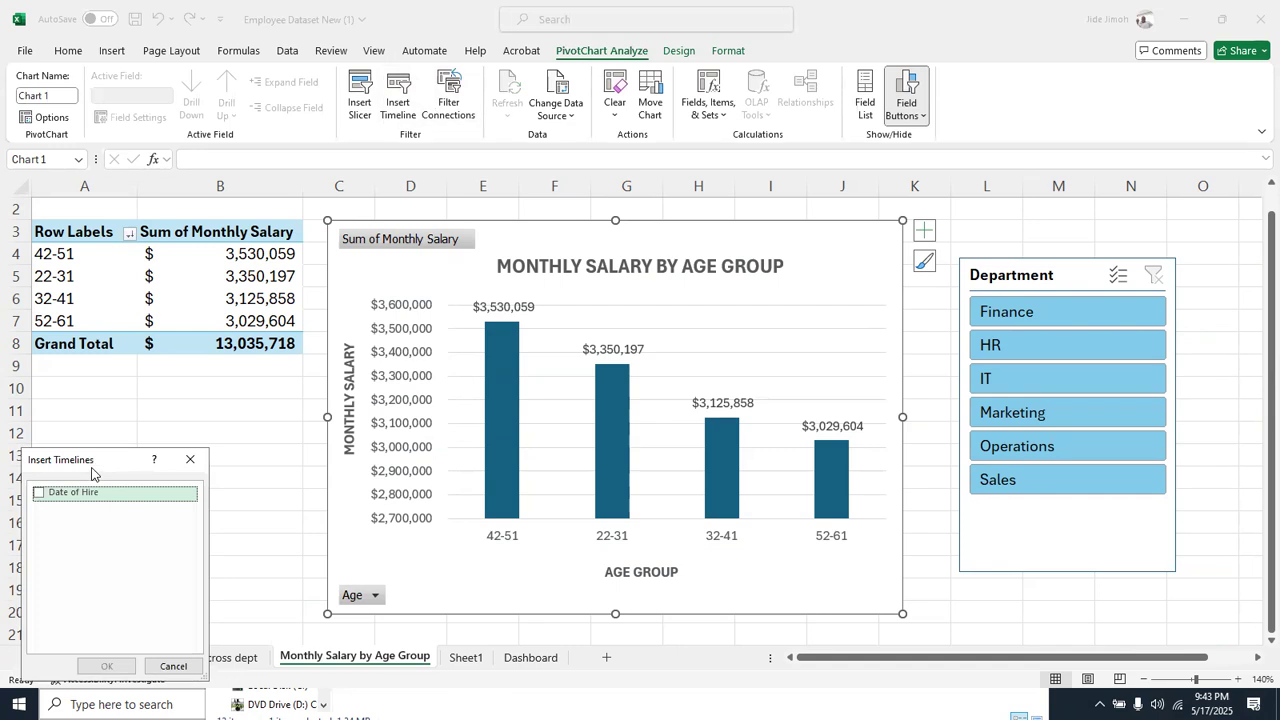
pyautogui.moveTo(92, 473); pyautogui.dragTo(414, 399)
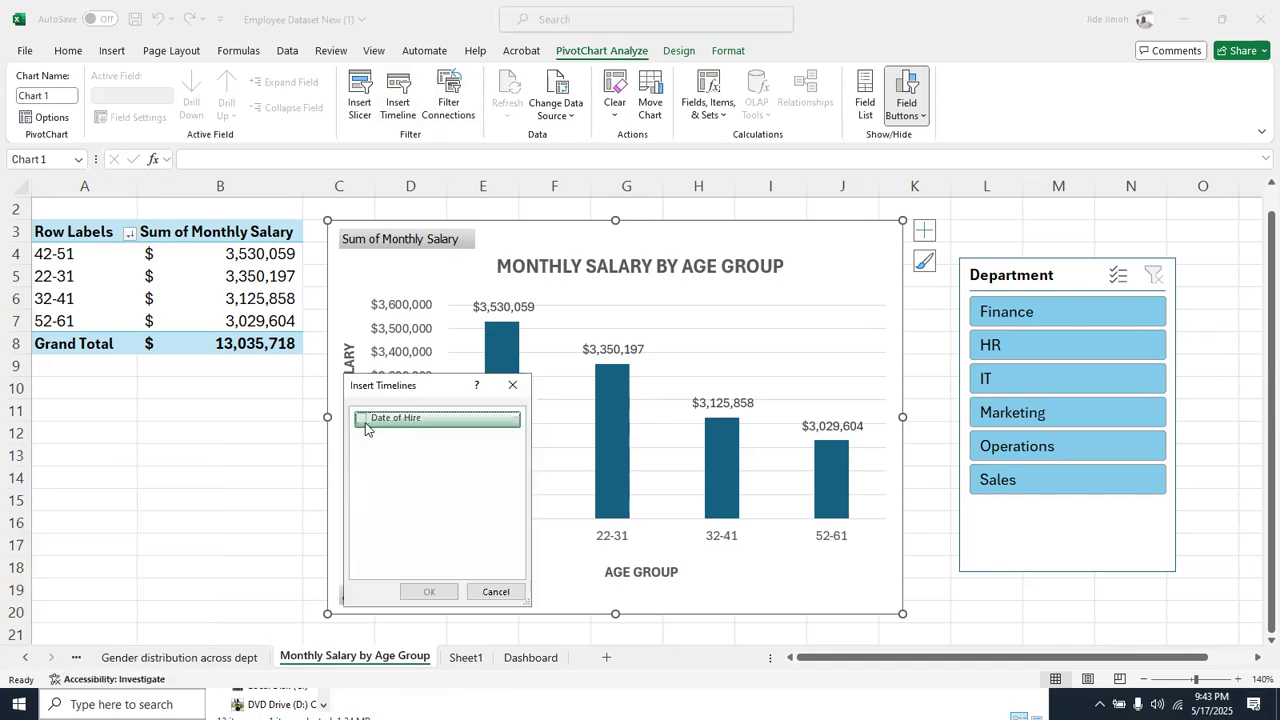
pyautogui.click(513, 386)
pyautogui.moveTo(519, 395)
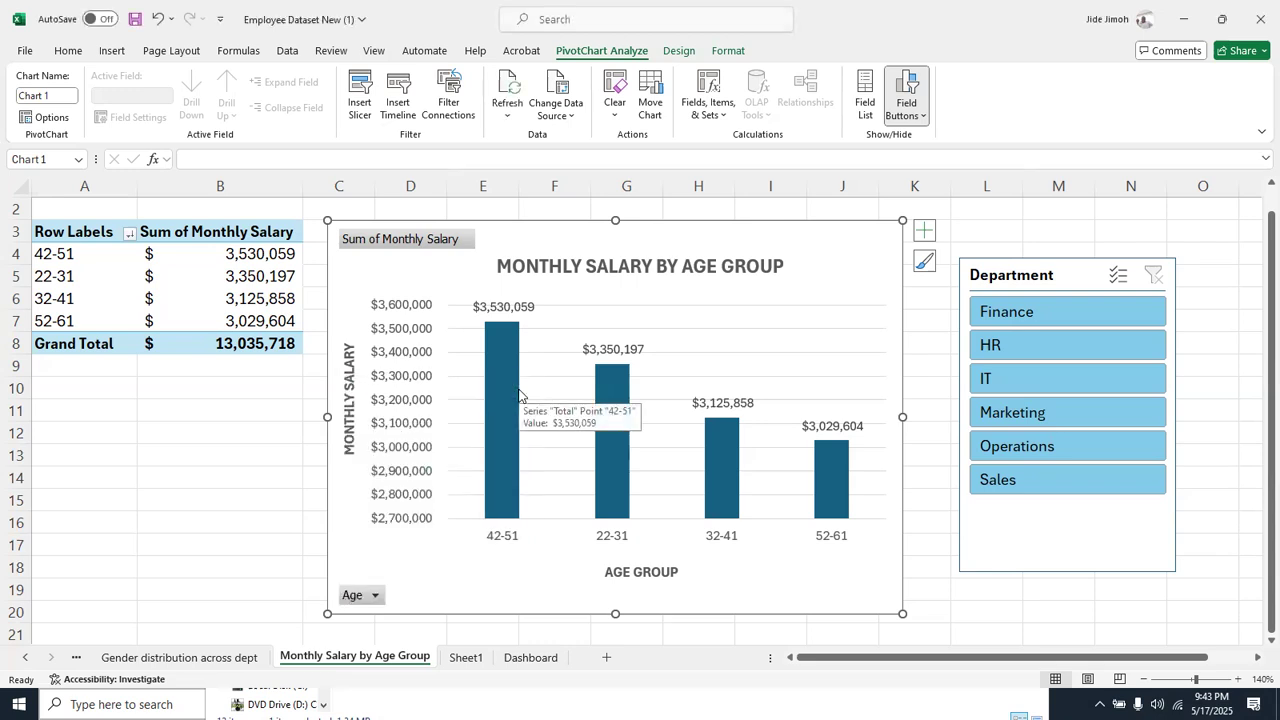
pyautogui.click(462, 657)
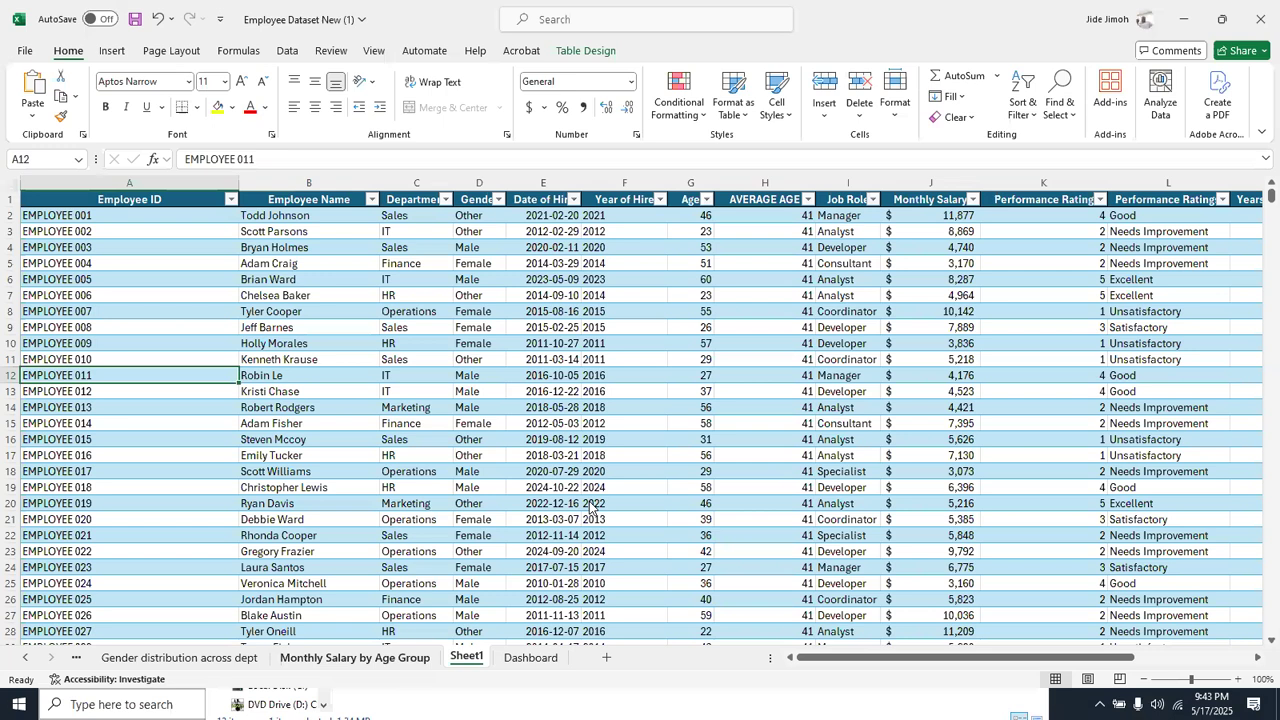
# Copy the chart from the MONTHLY SALARY PER JOB ROLE sheet and paste it onto the Dashboard sheet
pyautogui.hotkey('ctrl', 'pagedown')
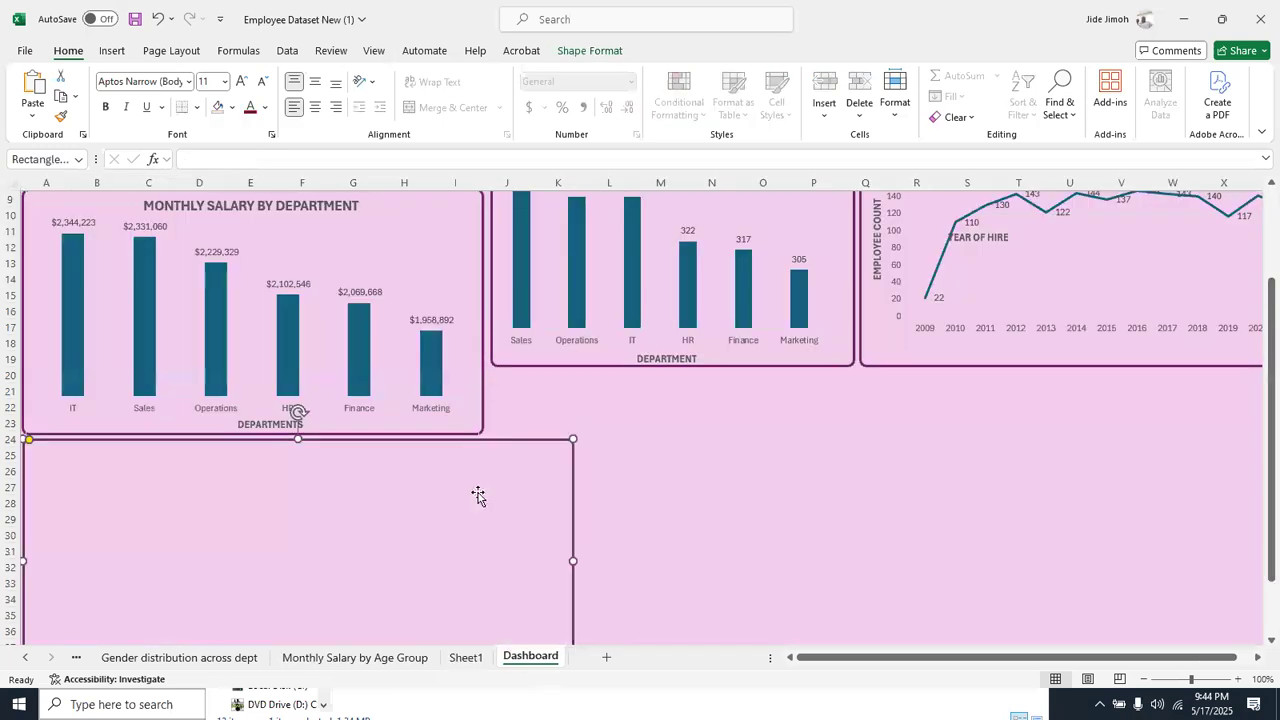
pyautogui.rightClick(33, 661)
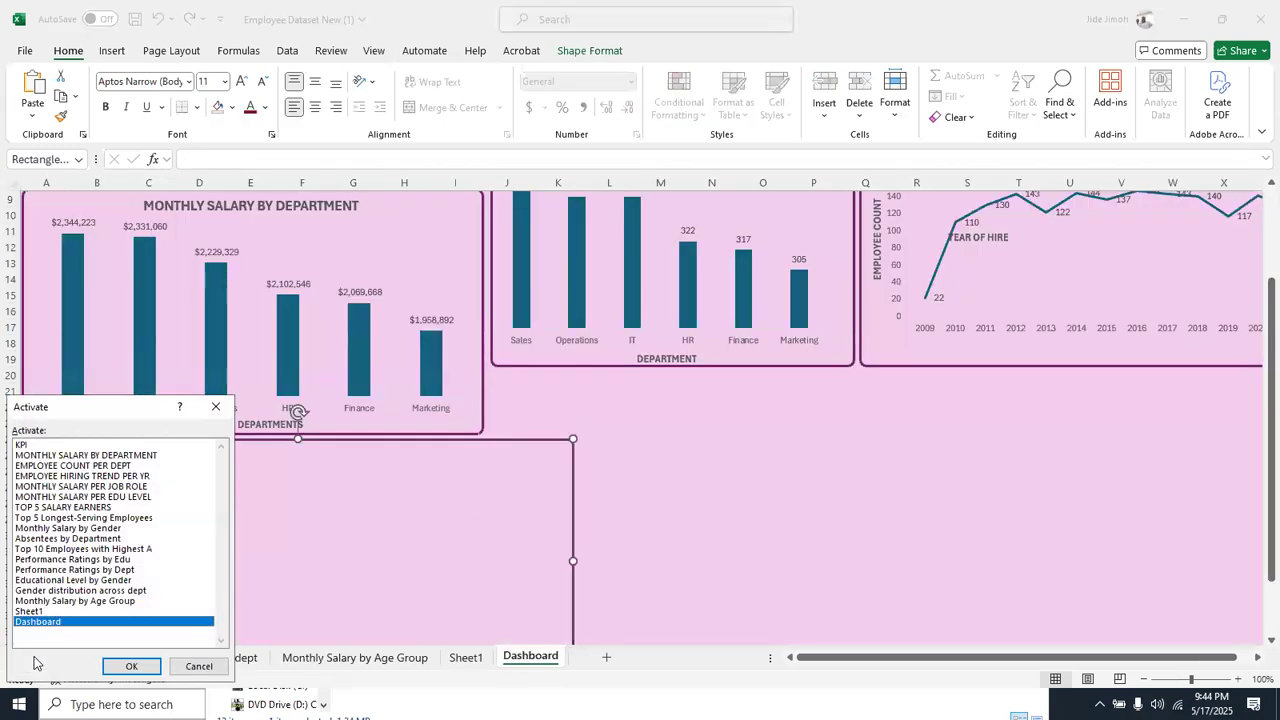
pyautogui.doubleClick(101, 487)
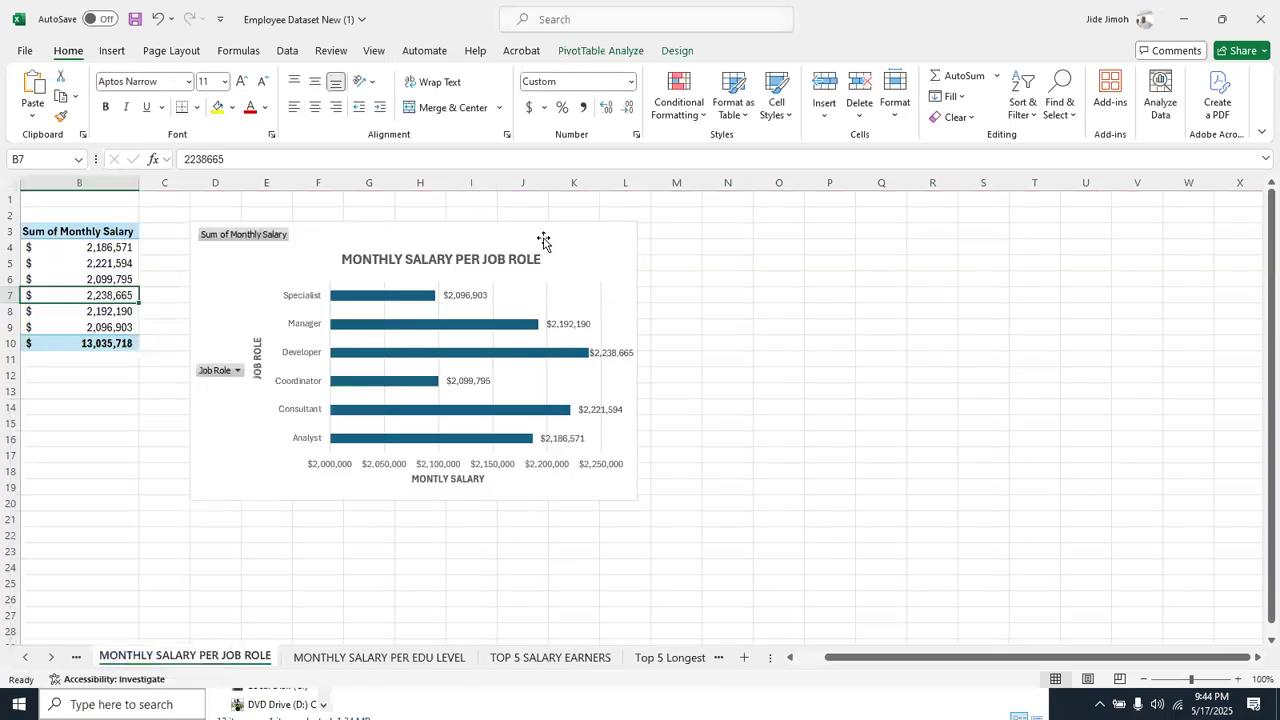
pyautogui.click(543, 241)
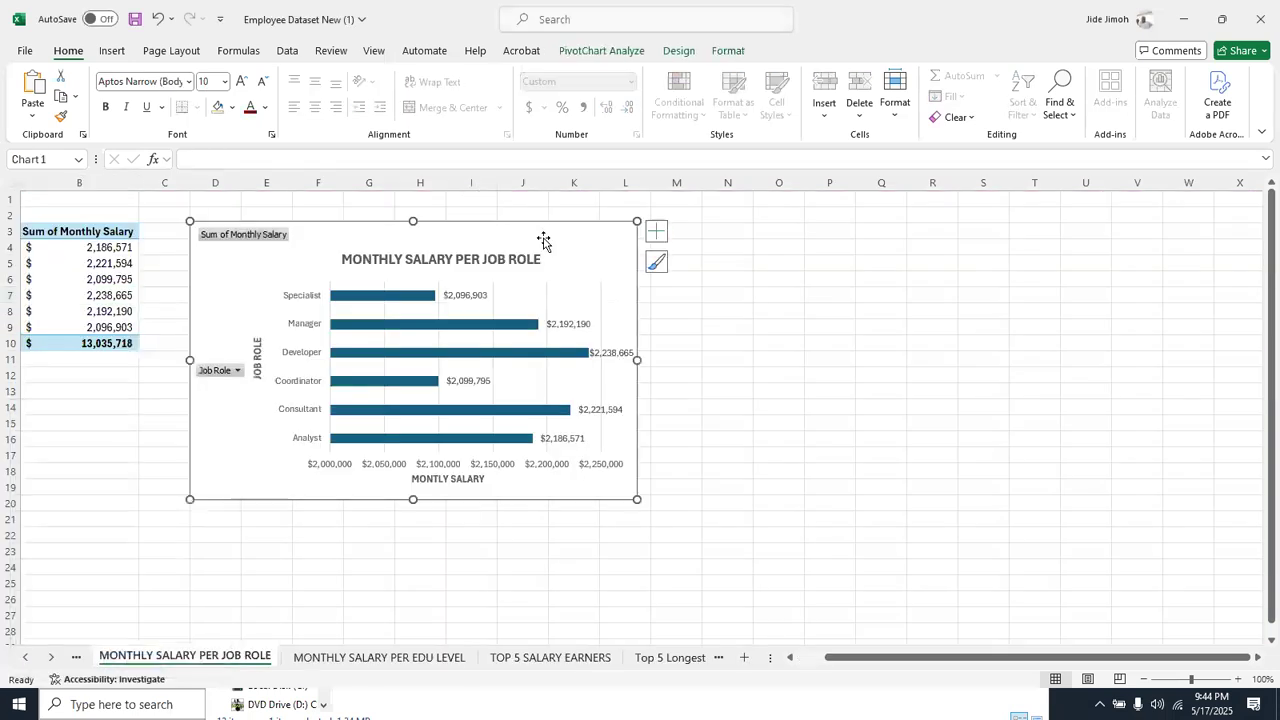
pyautogui.rightClick(36, 658)
pyautogui.doubleClick(60, 623)
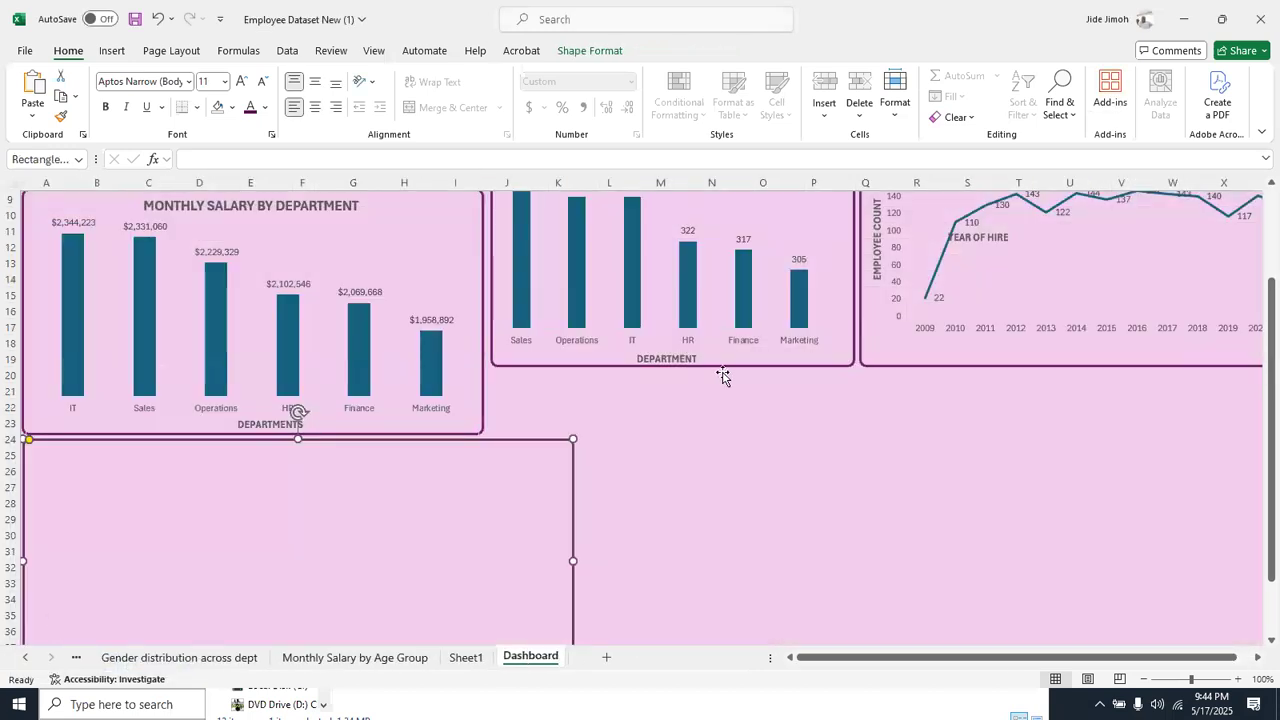
pyautogui.click(643, 450)
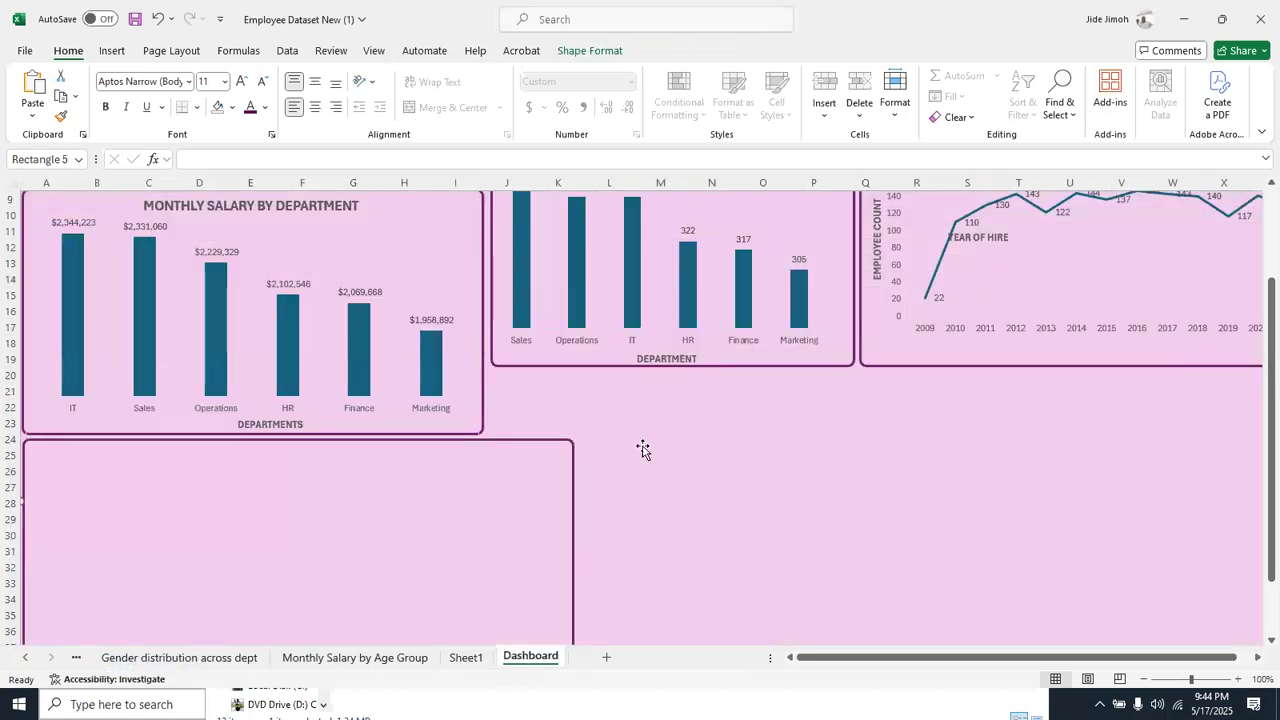
pyautogui.hotkey('ctrl', 'v')
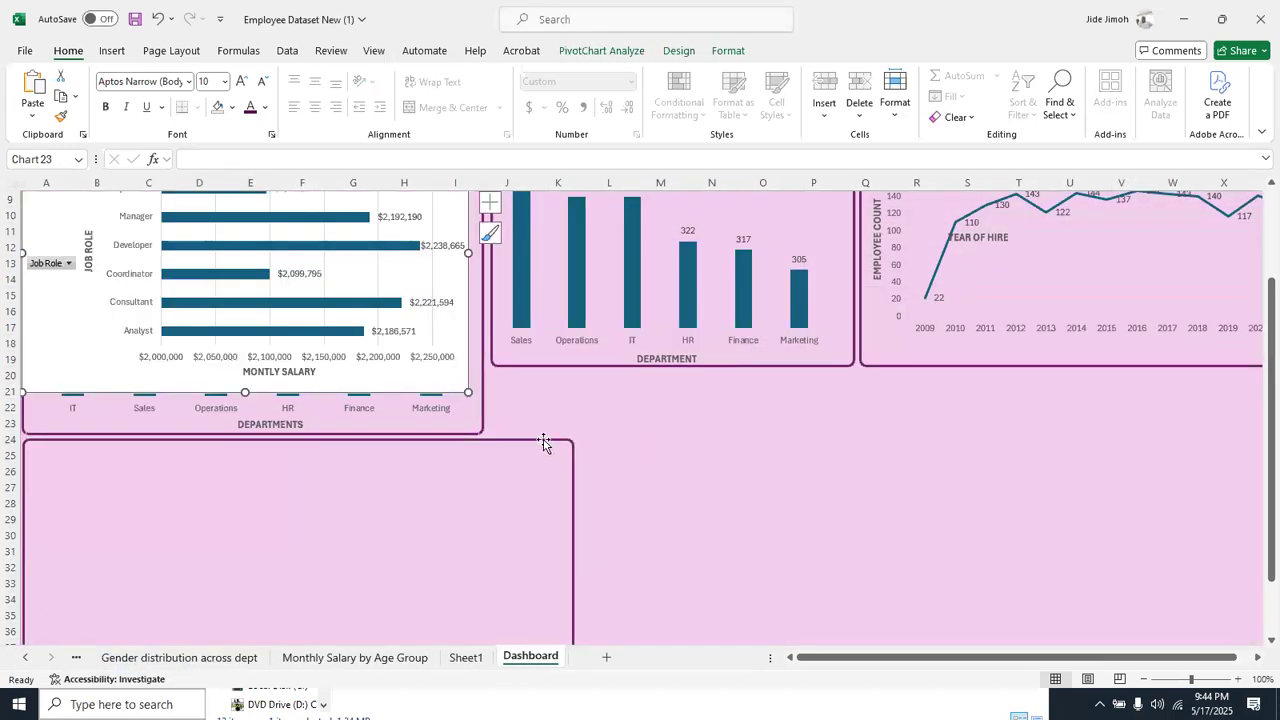
# Duplicate the empty lower frame, place the copy beside it, and move the job role chart over the original frame
pyautogui.click(543, 443)
pyautogui.hotkey('ctrl', 'd')
pyautogui.moveTo(522, 457); pyautogui.dragTo(1077, 478)
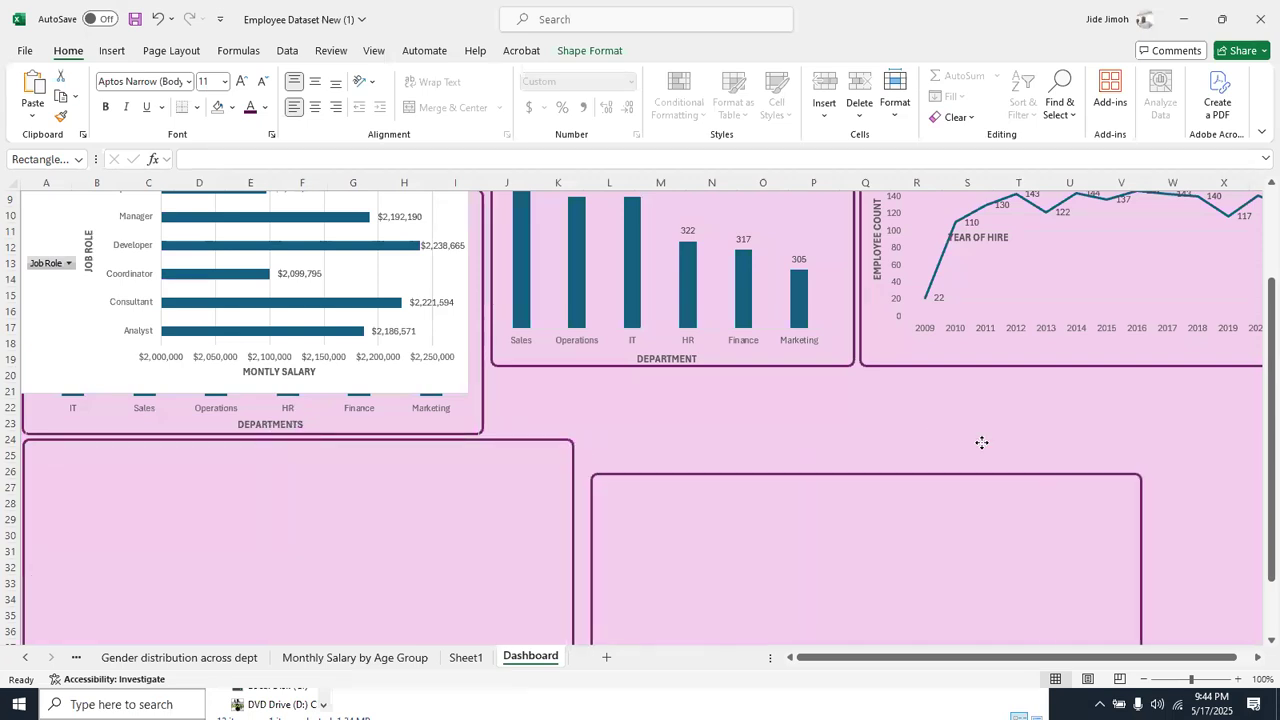
pyautogui.click(449, 390)
pyautogui.moveTo(449, 389); pyautogui.dragTo(457, 586)
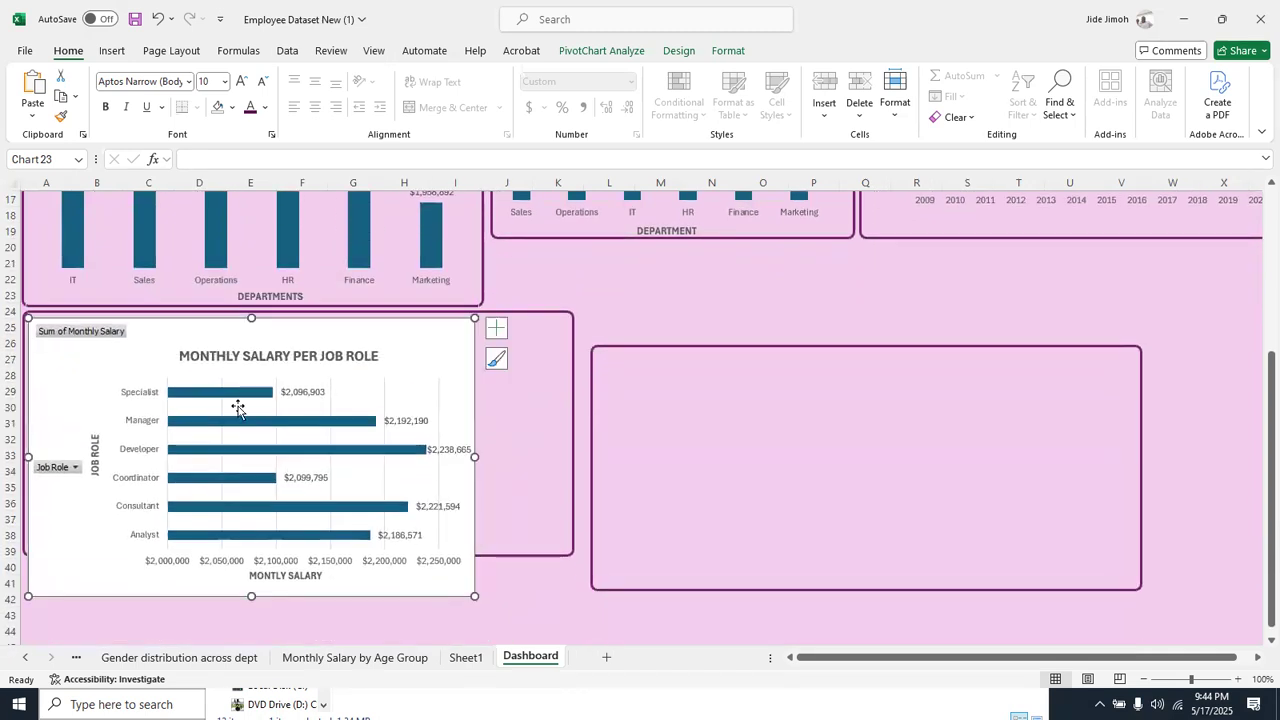
# Hide all field buttons on the job role chart and delete its vertical gridlines
pyautogui.rightClick(101, 330)
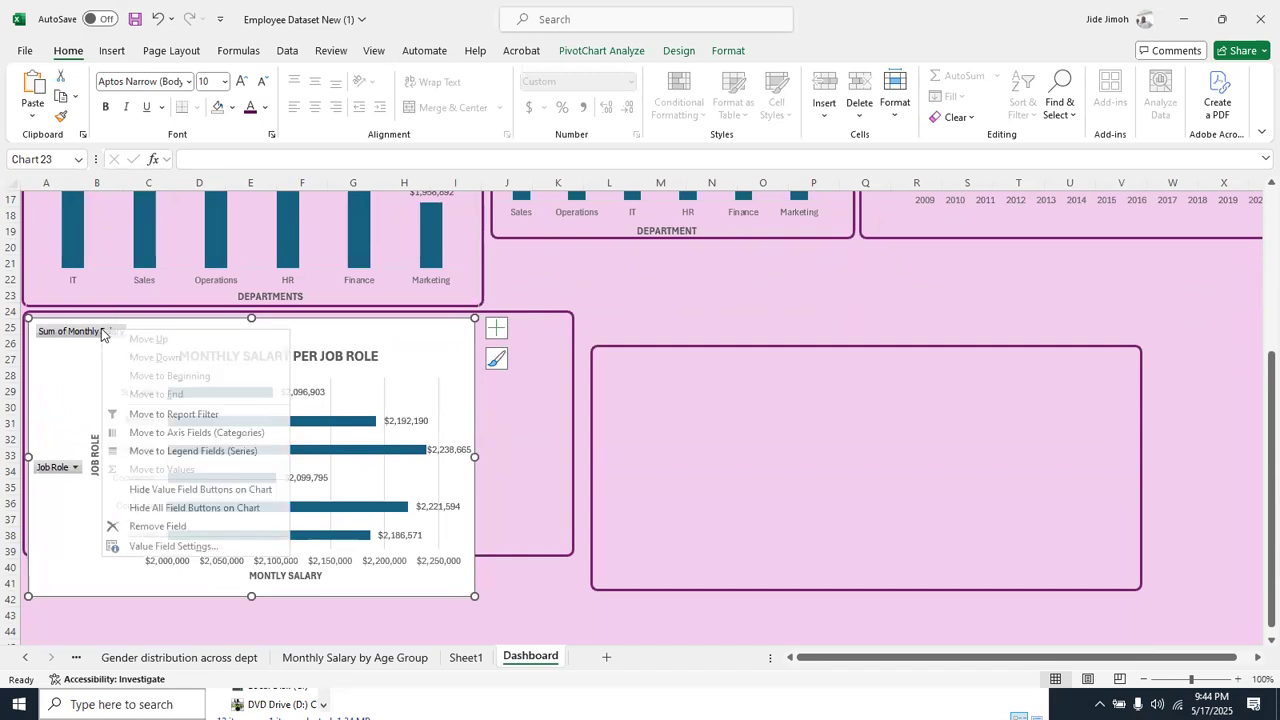
pyautogui.click(175, 507)
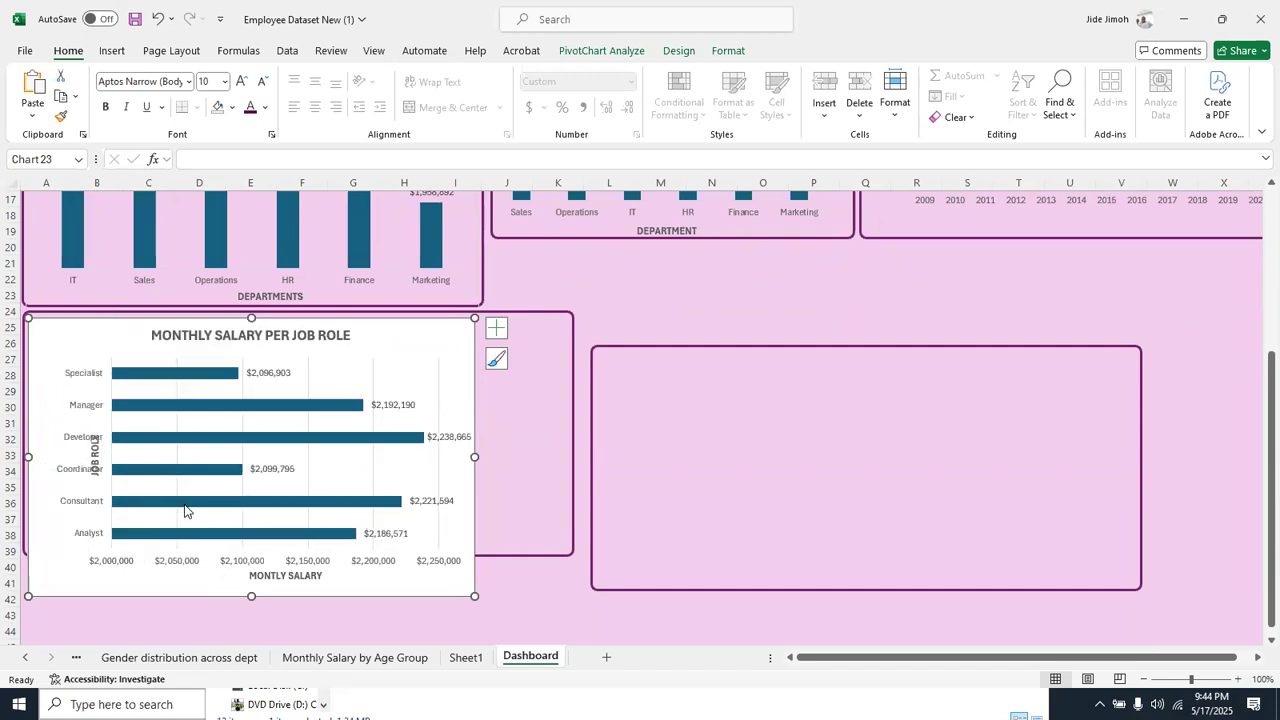
pyautogui.click(308, 373)
pyautogui.press('Delete')
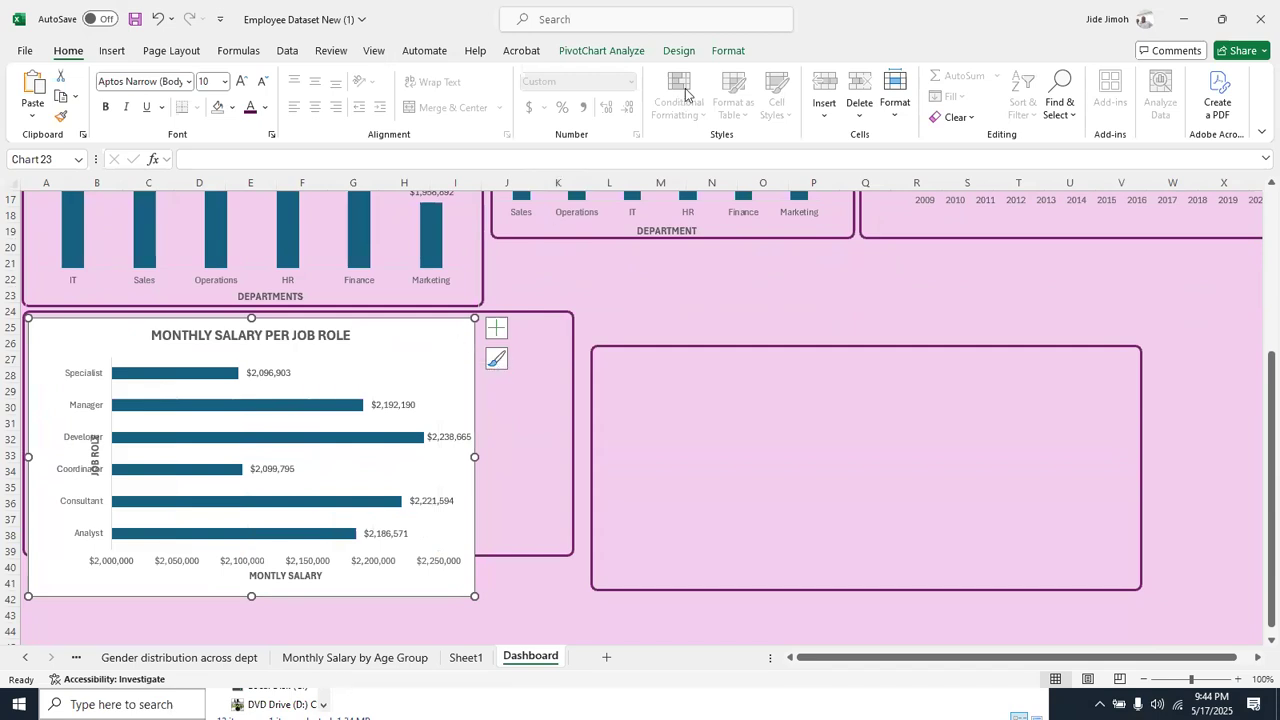
# Remove the job role chart's background fill and widen the chart to about 6.91 inches
pyautogui.click(726, 51)
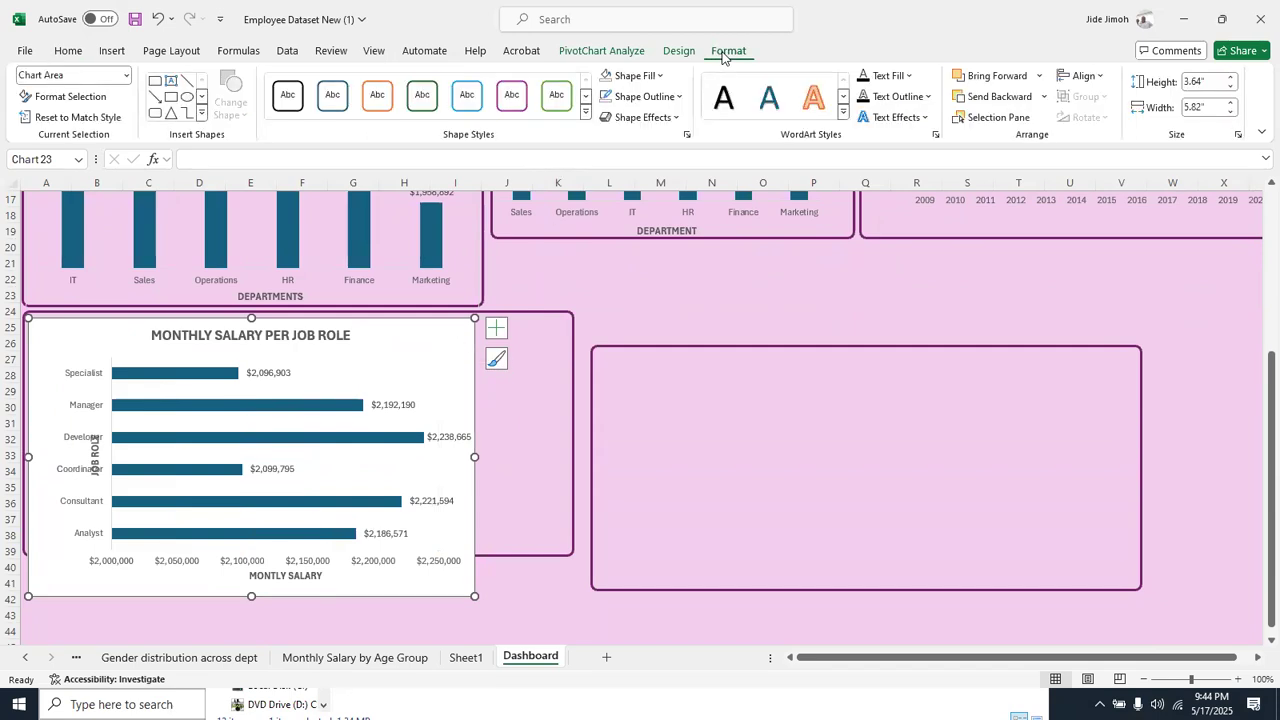
pyautogui.click(608, 76)
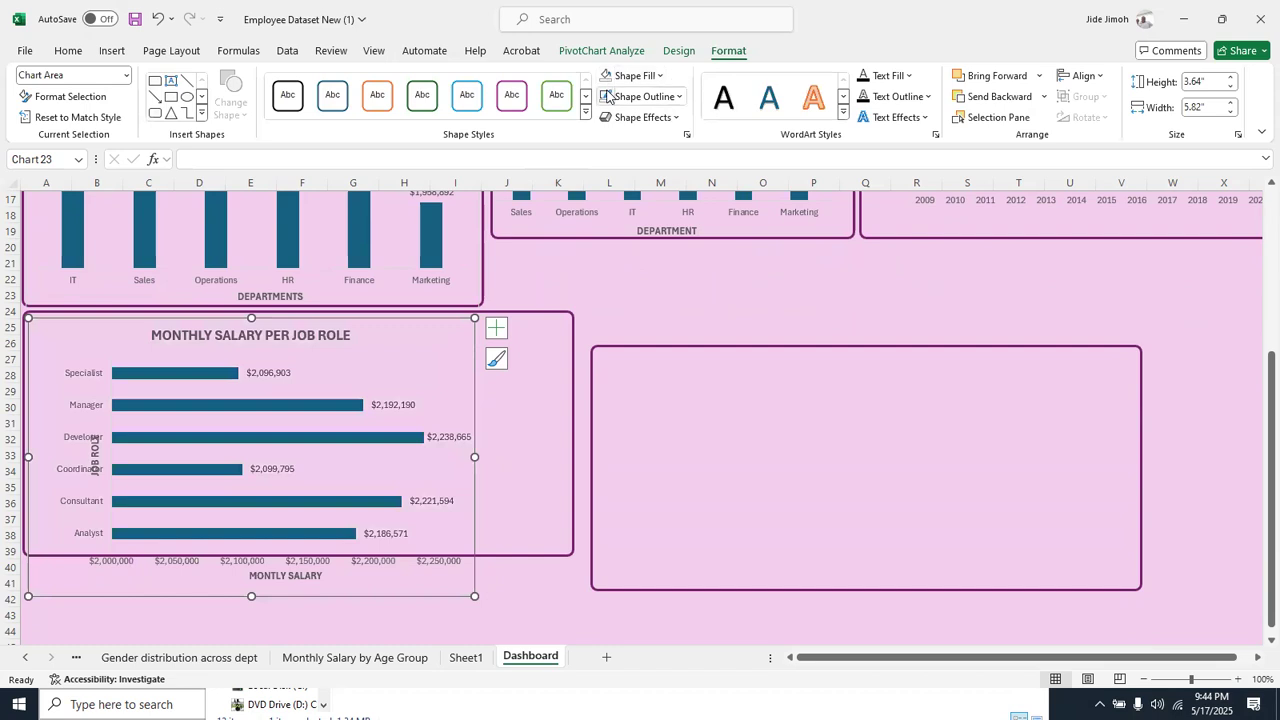
pyautogui.moveTo(474, 457); pyautogui.dragTo(557, 456)
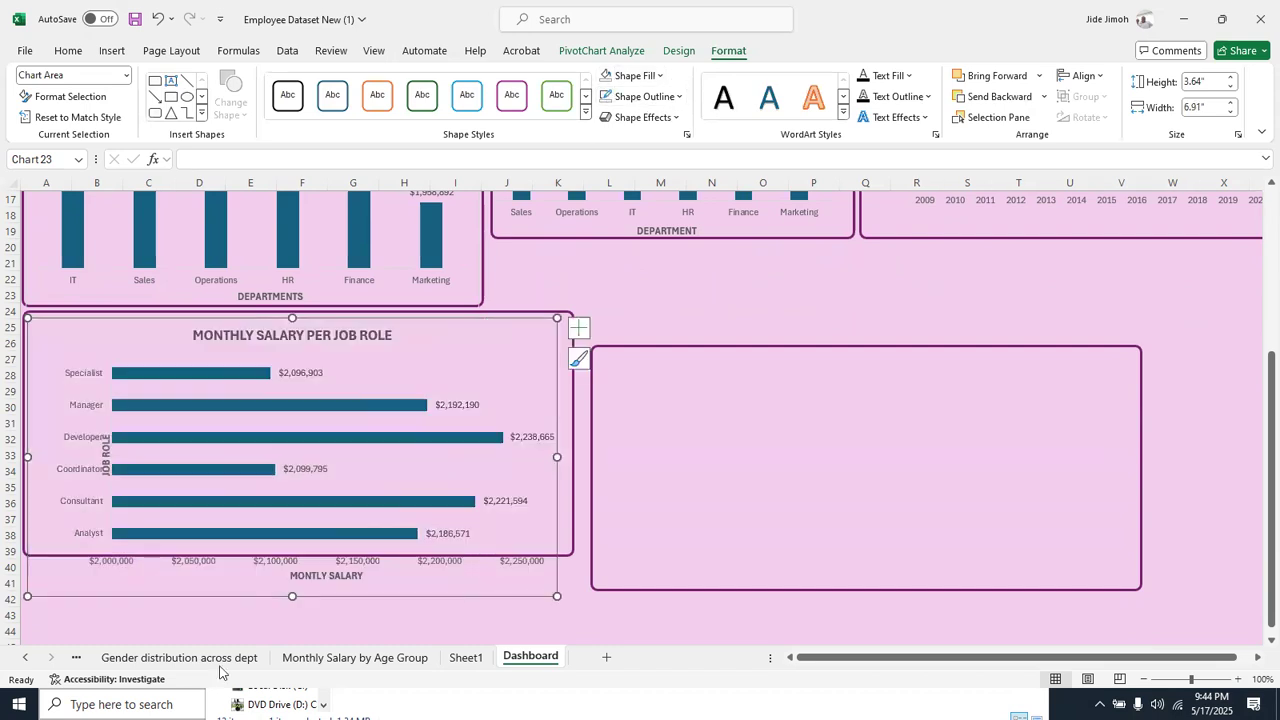
# Sort the Sum of Monthly Salary values from smallest to largest in the MONTHLY SALARY PER JOB ROLE pivot table
pyautogui.rightClick(40, 660)
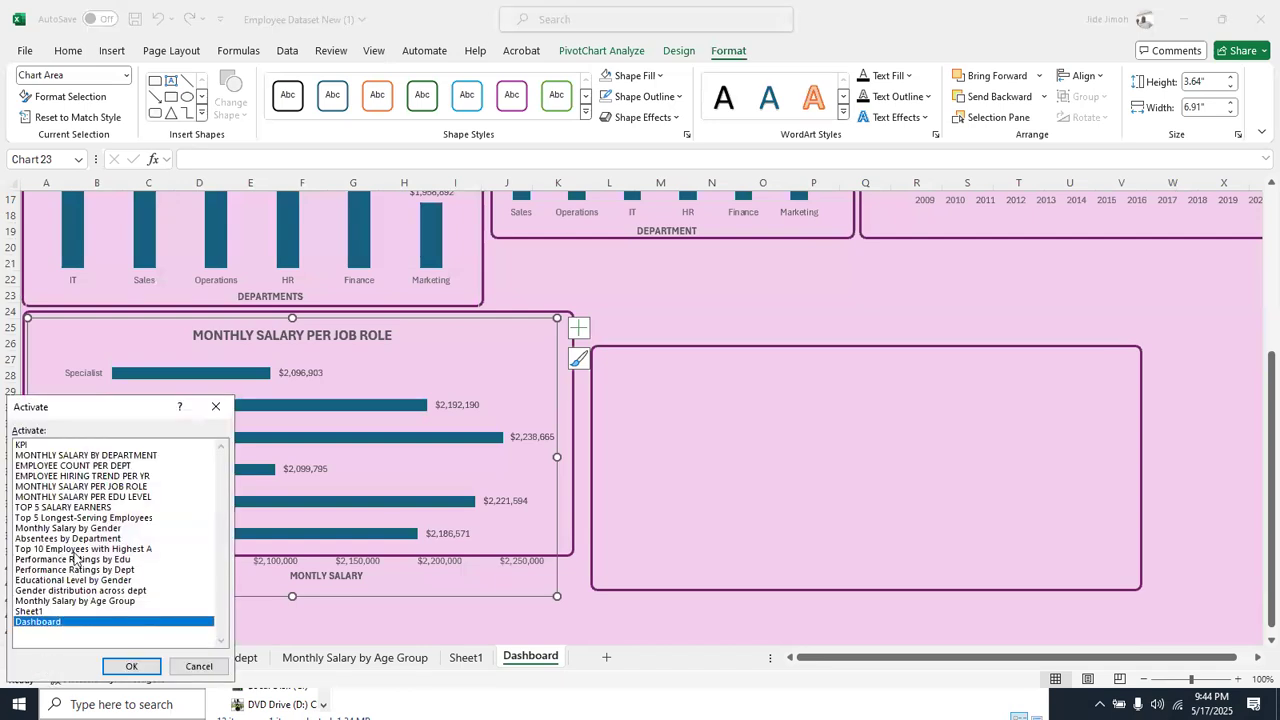
pyautogui.click(100, 486)
pyautogui.doubleClick(100, 486)
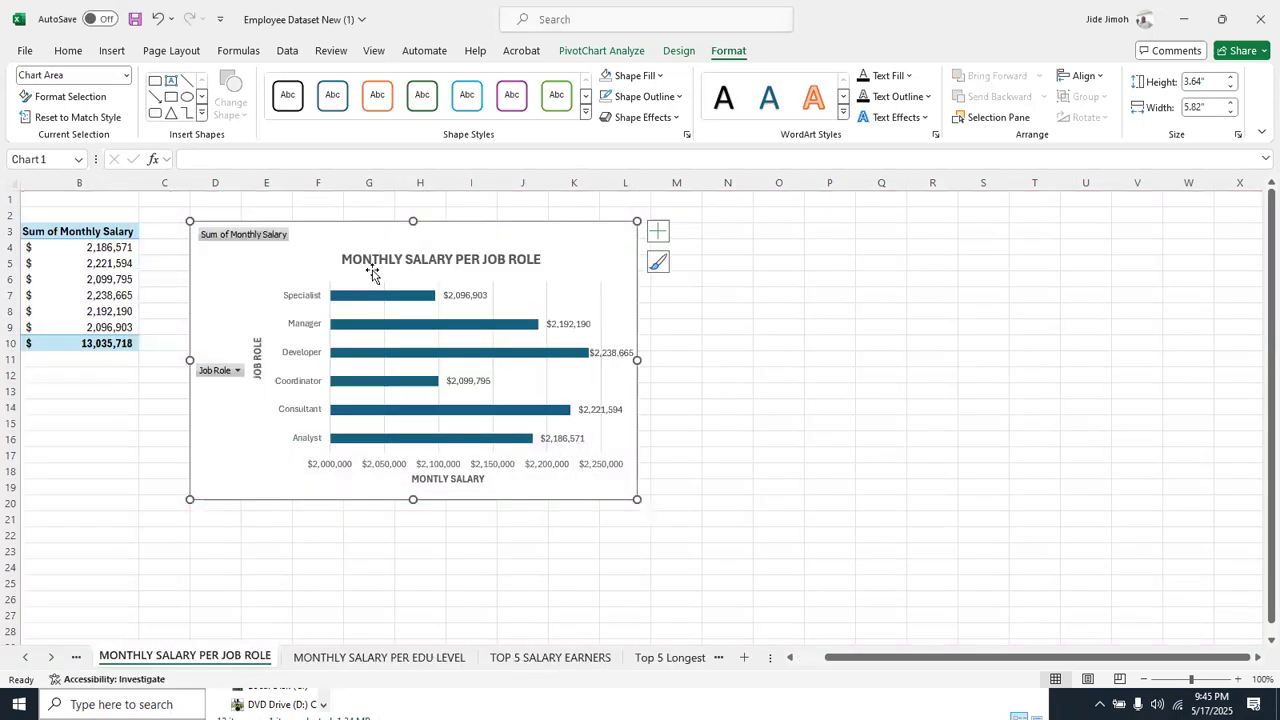
pyautogui.rightClick(279, 282)
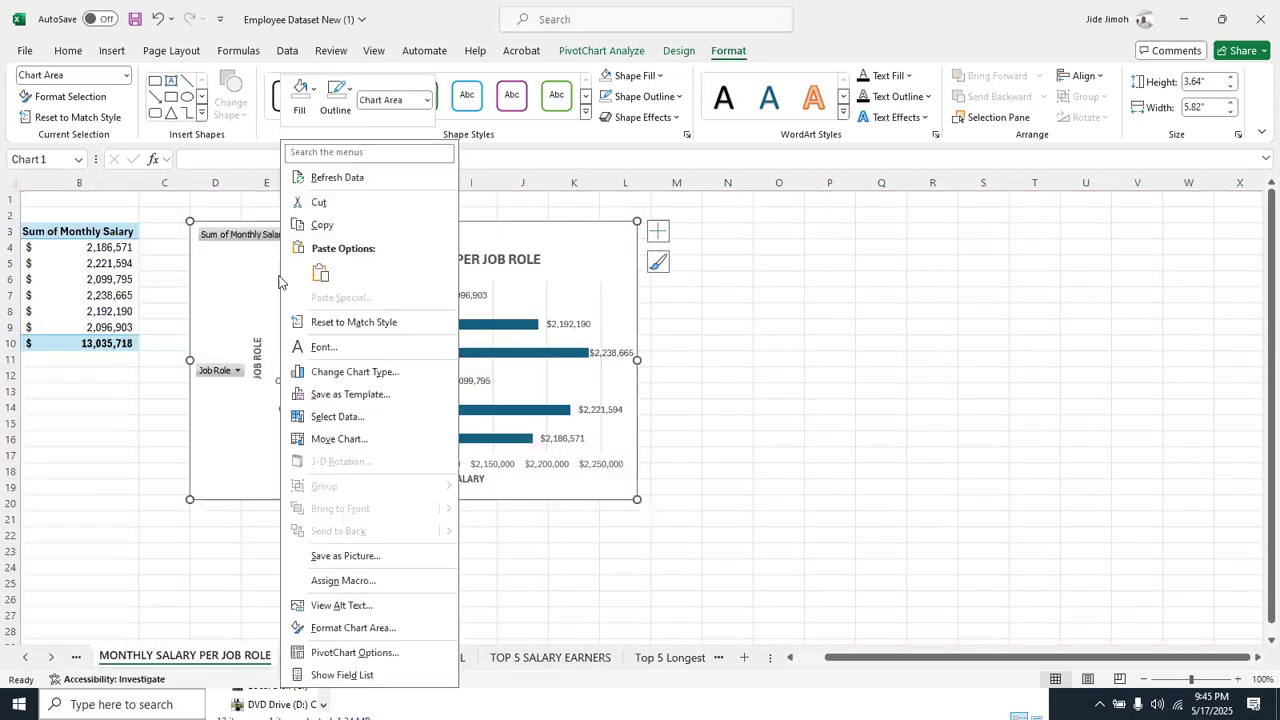
pyautogui.rightClick(84, 268)
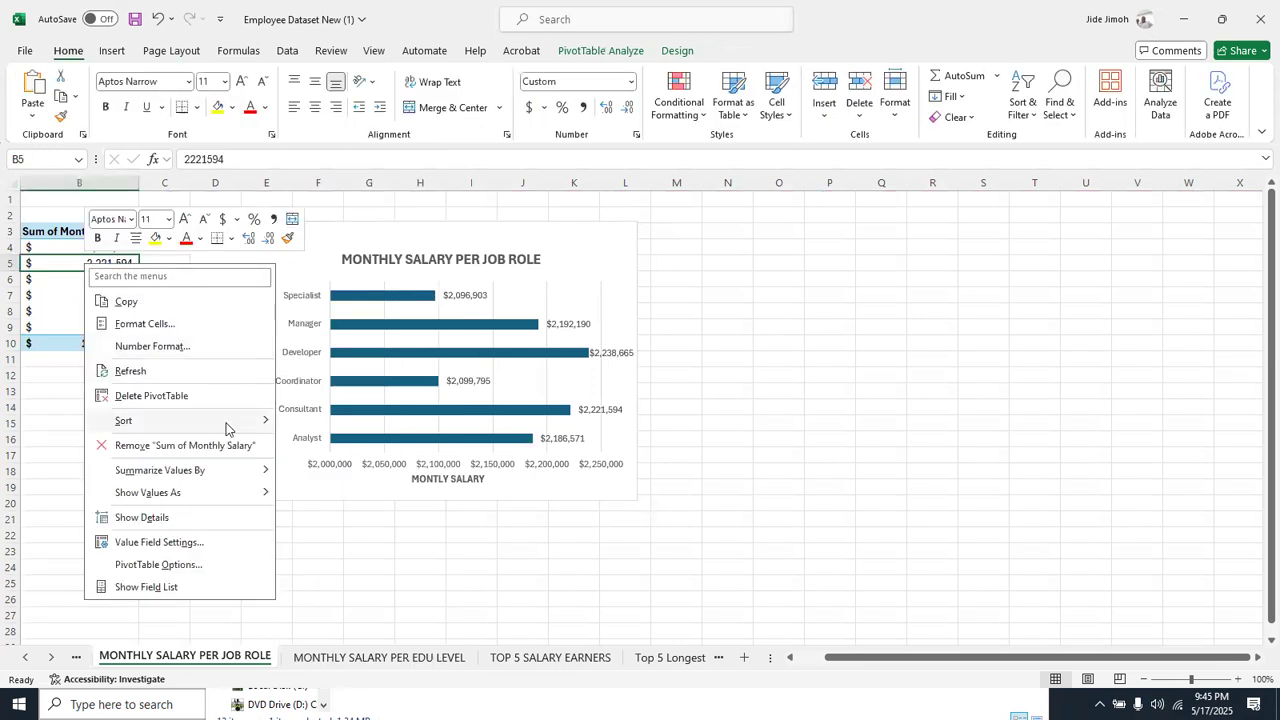
pyautogui.moveTo(230, 421)
pyautogui.click(298, 423)
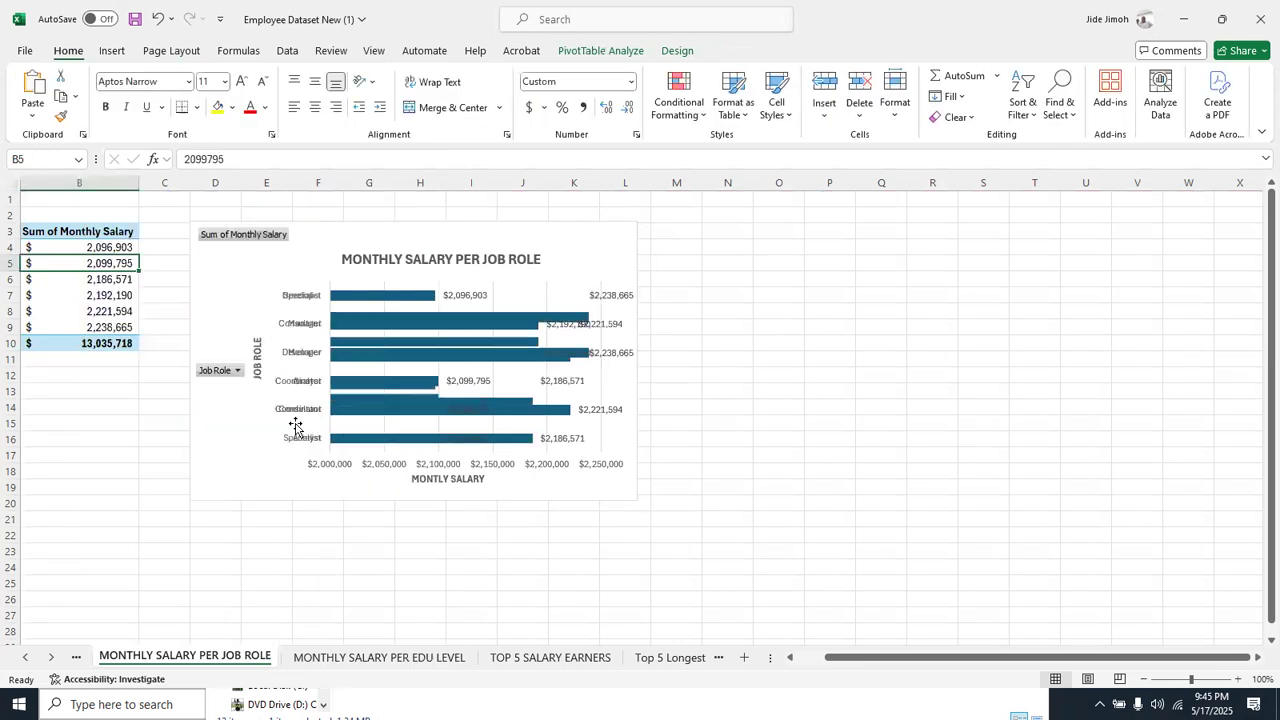
# Back on the Dashboard sheet, shift the job role chart up in its frame and move the JOB ROLE axis title clear of the category labels
pyautogui.rightClick(30, 657)
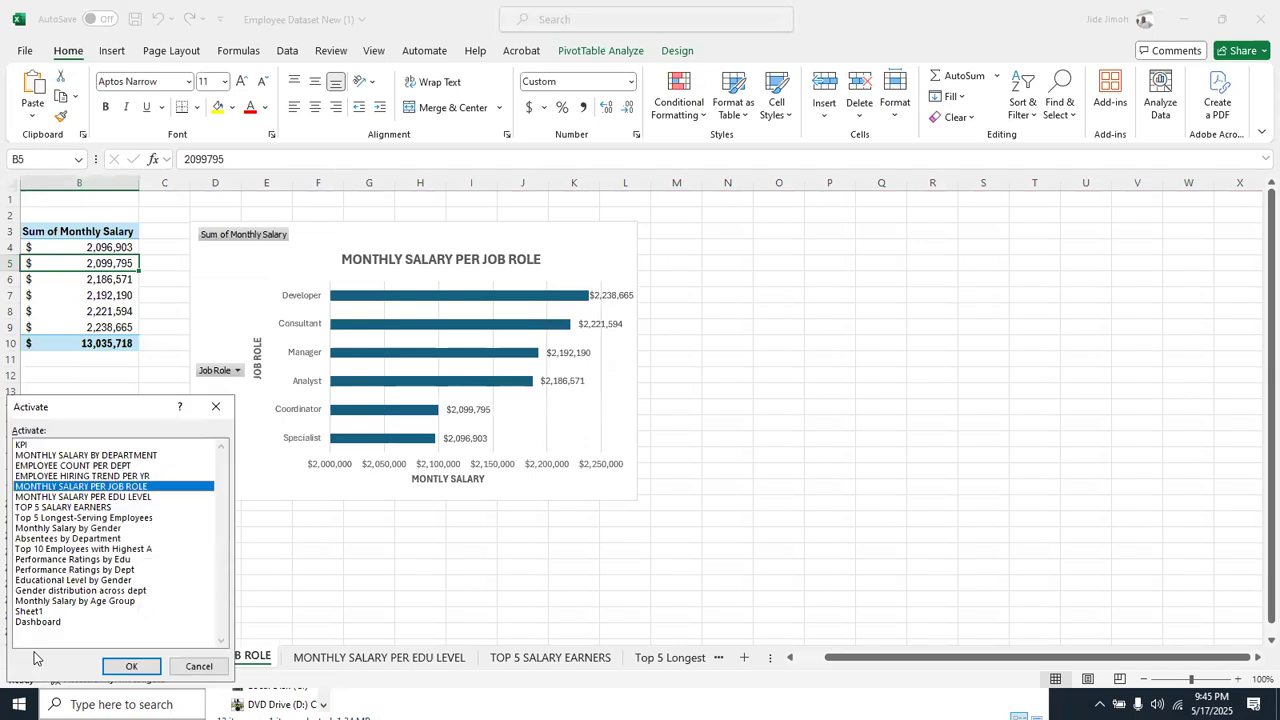
pyautogui.click(40, 622)
pyautogui.doubleClick(40, 622)
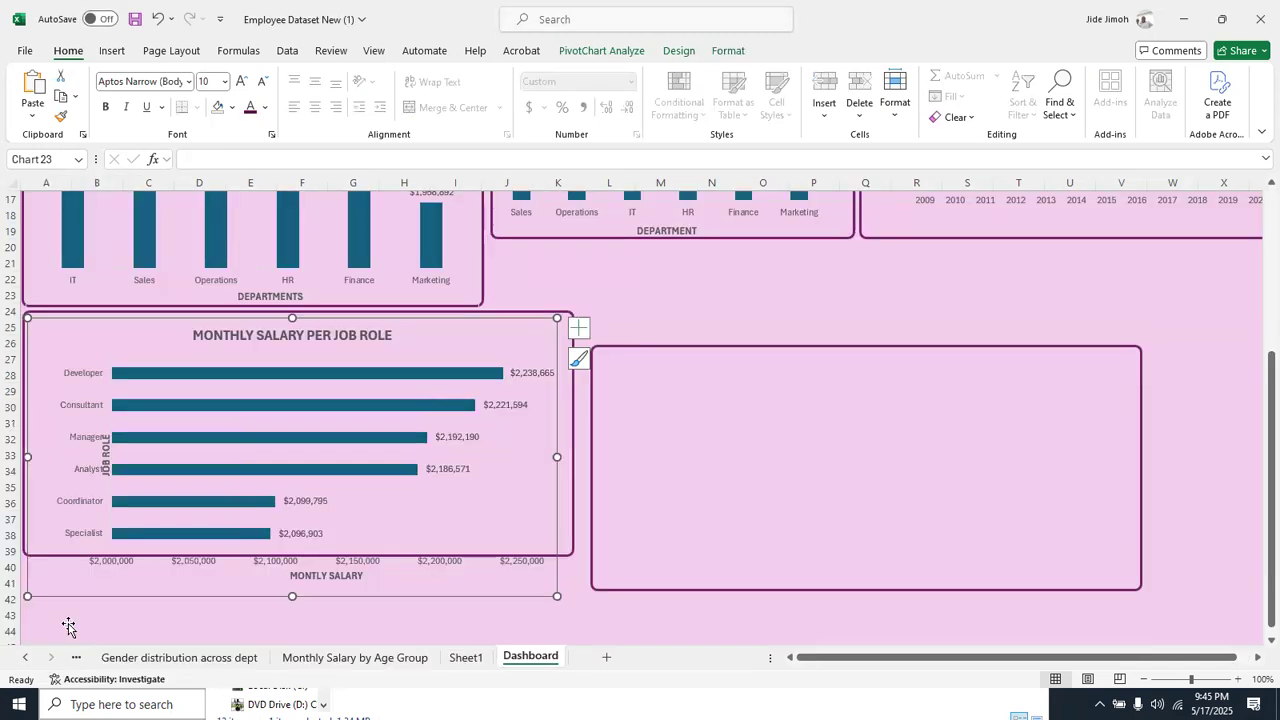
pyautogui.moveTo(415, 320); pyautogui.dragTo(409, 308)
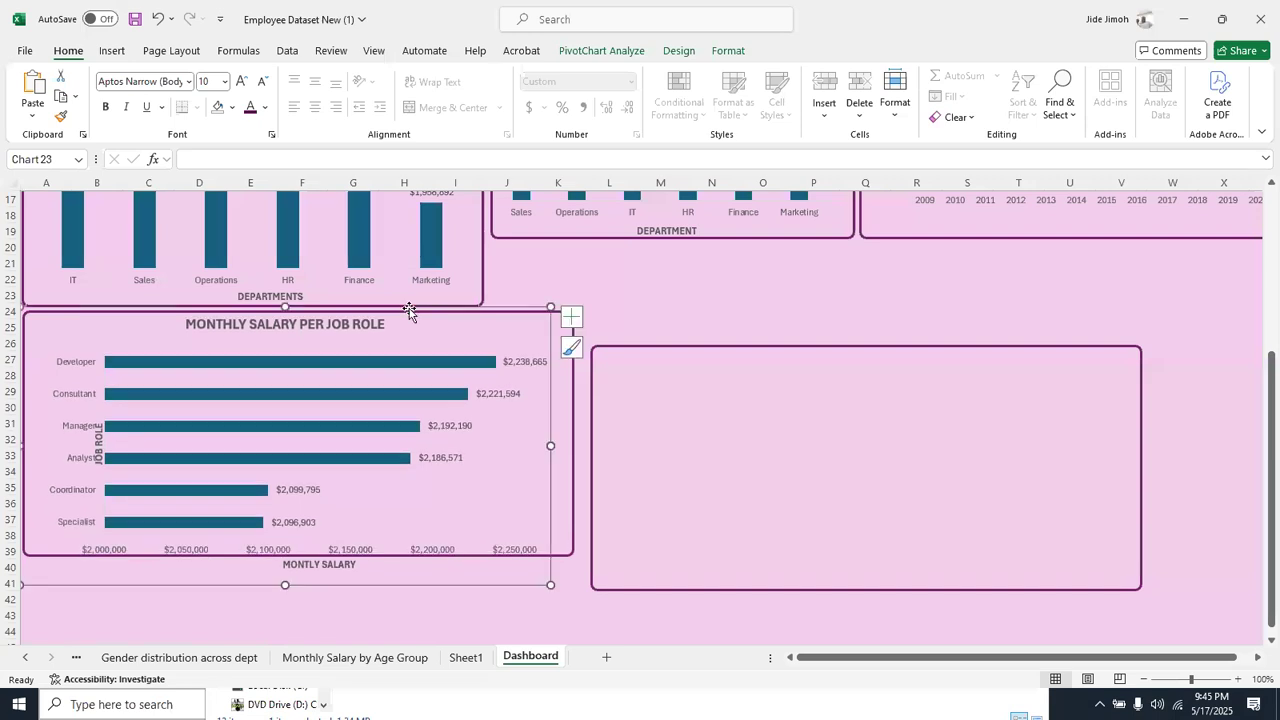
pyautogui.click(96, 437)
pyautogui.moveTo(91, 437); pyautogui.dragTo(38, 437)
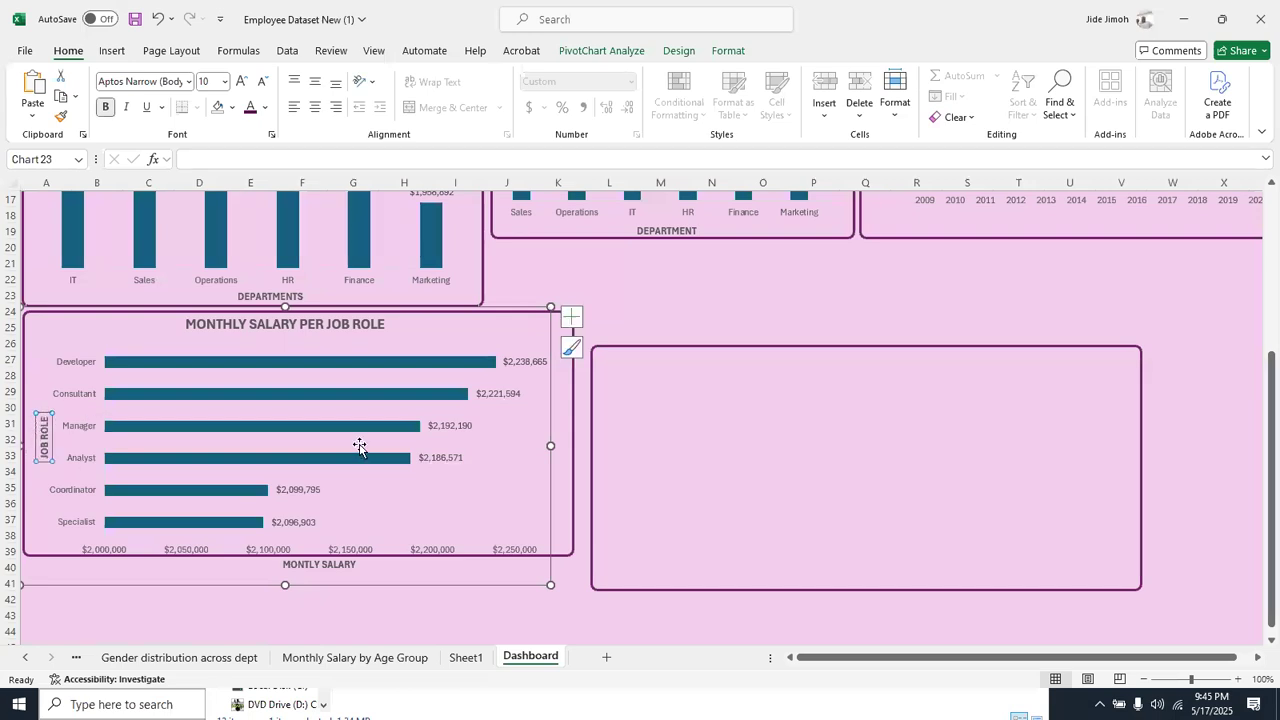
# Resize the job role chart to fit its frame and delete its horizontal axis values
pyautogui.moveTo(548, 447); pyautogui.dragTo(566, 446)
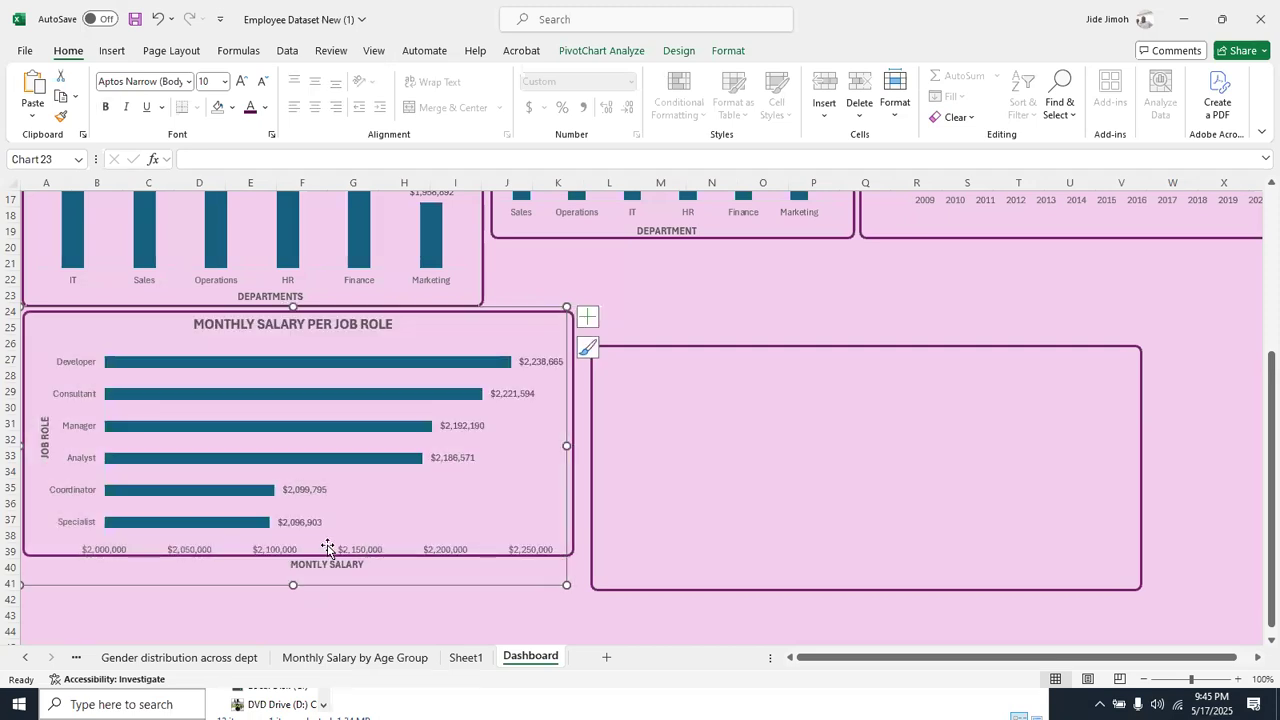
pyautogui.moveTo(293, 584); pyautogui.dragTo(296, 561)
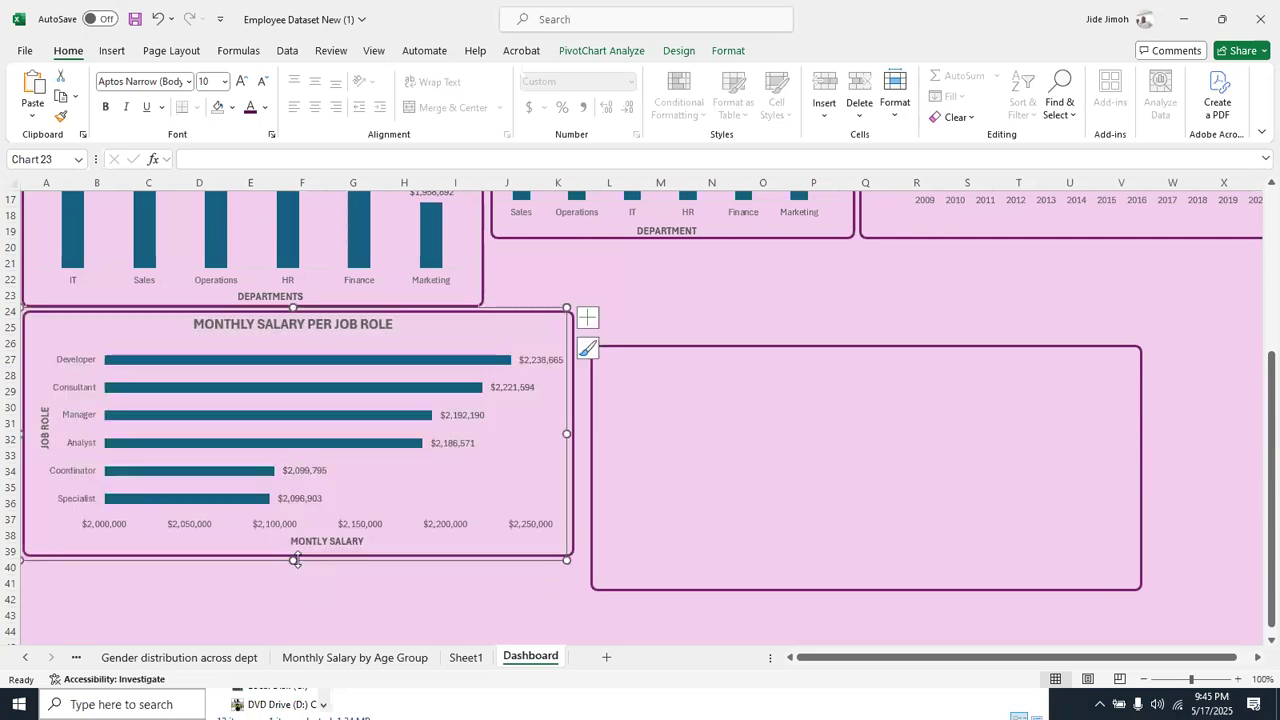
pyautogui.click(360, 525)
pyautogui.press('Delete')
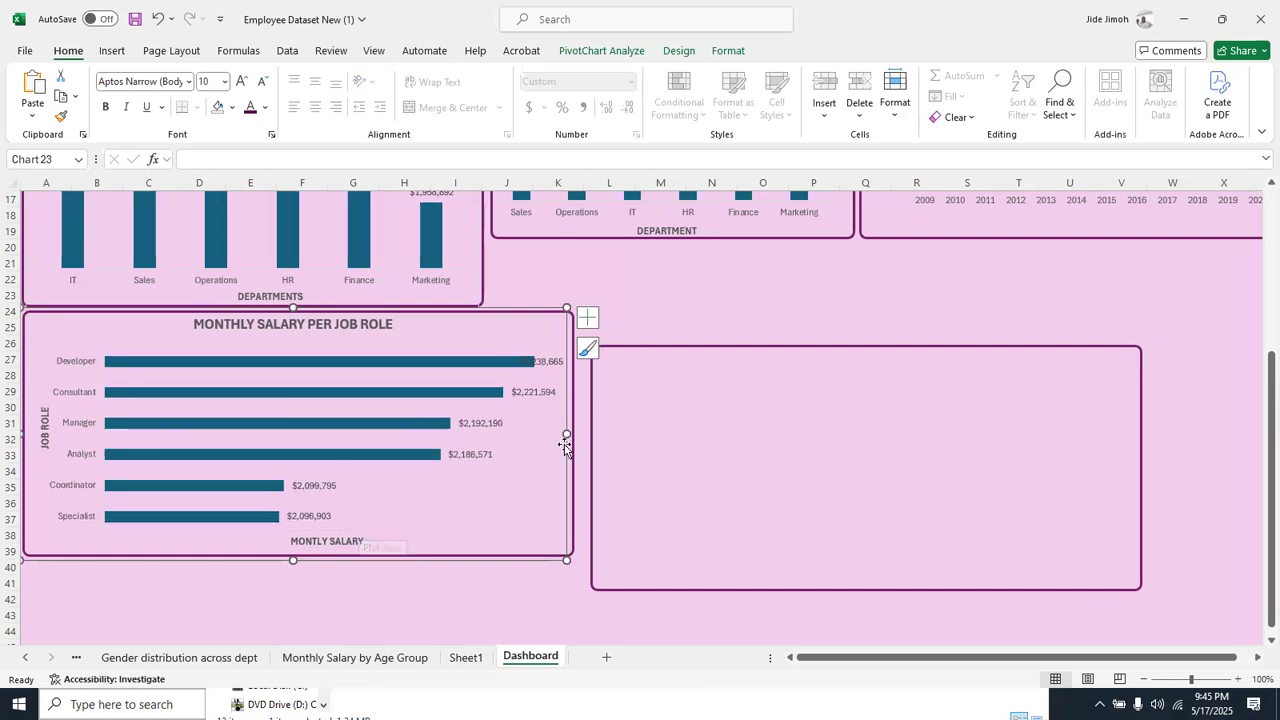
# Extend the employee count per department chart's frame downward to line up with the bottom of the MONTHLY SALARY BY DEPARTMENT frame
pyautogui.scroll(1, 993, 300)
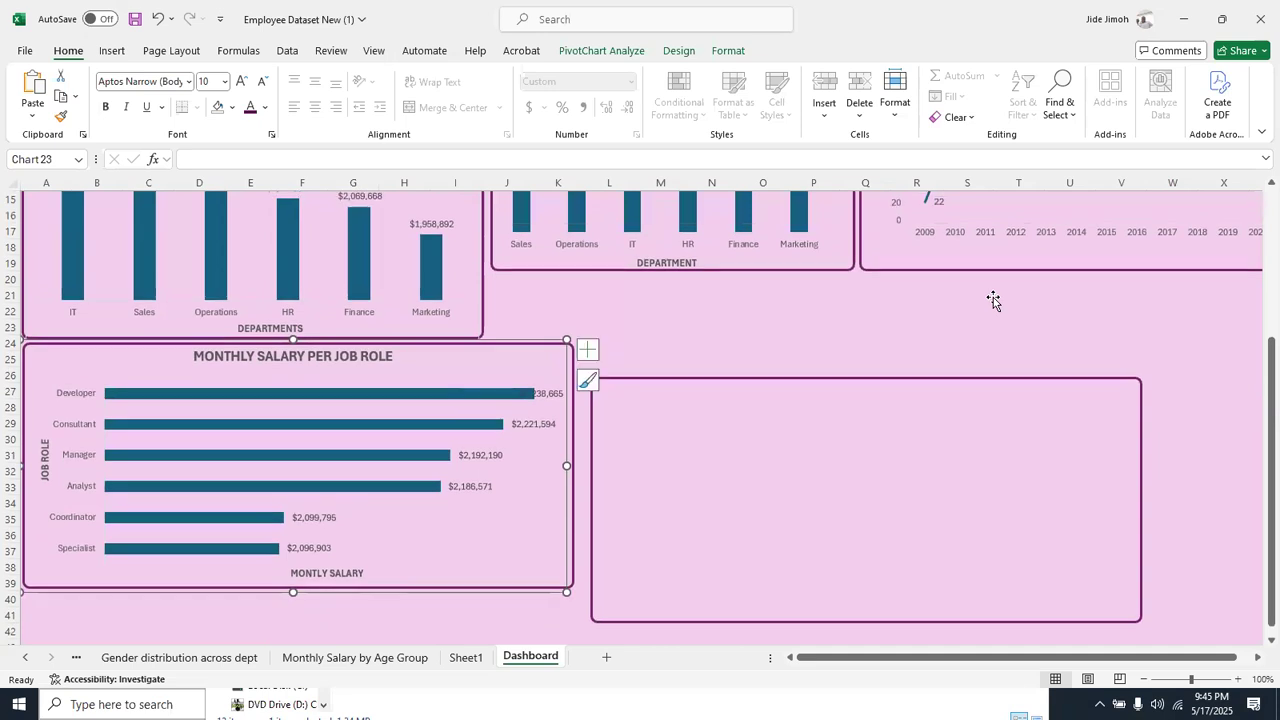
pyautogui.scroll(1, 993, 300)
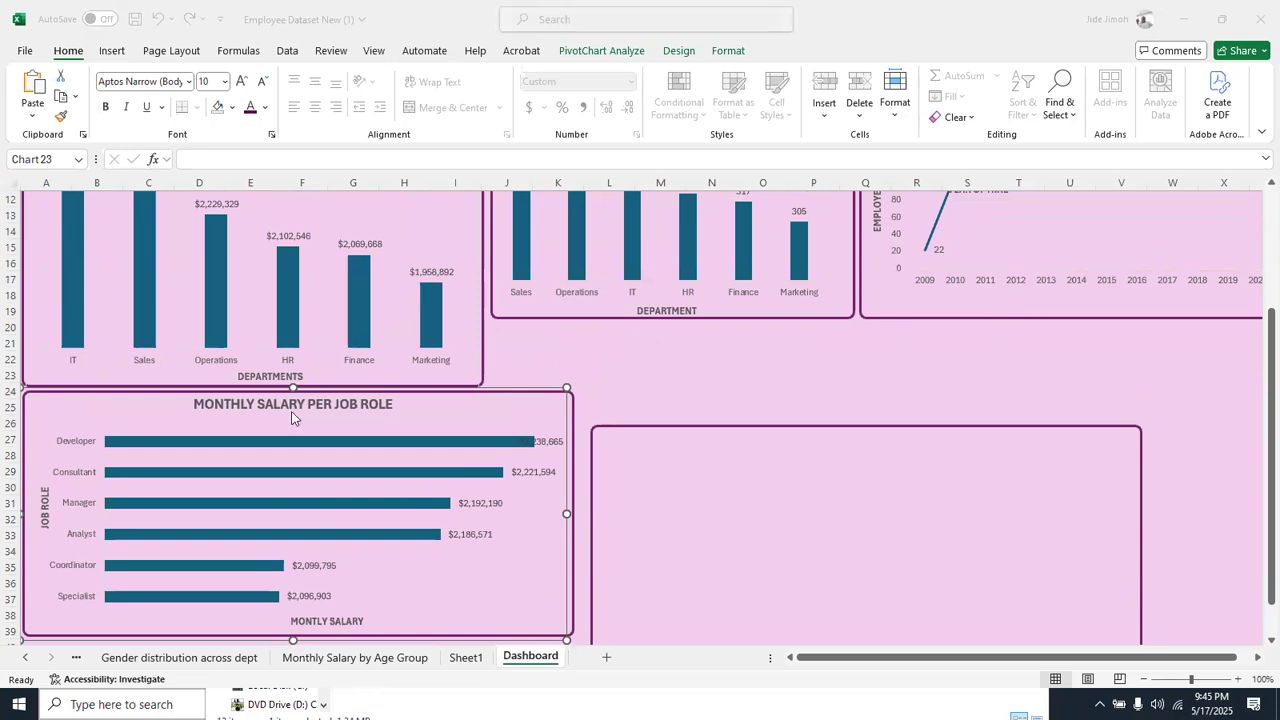
pyautogui.click(666, 380)
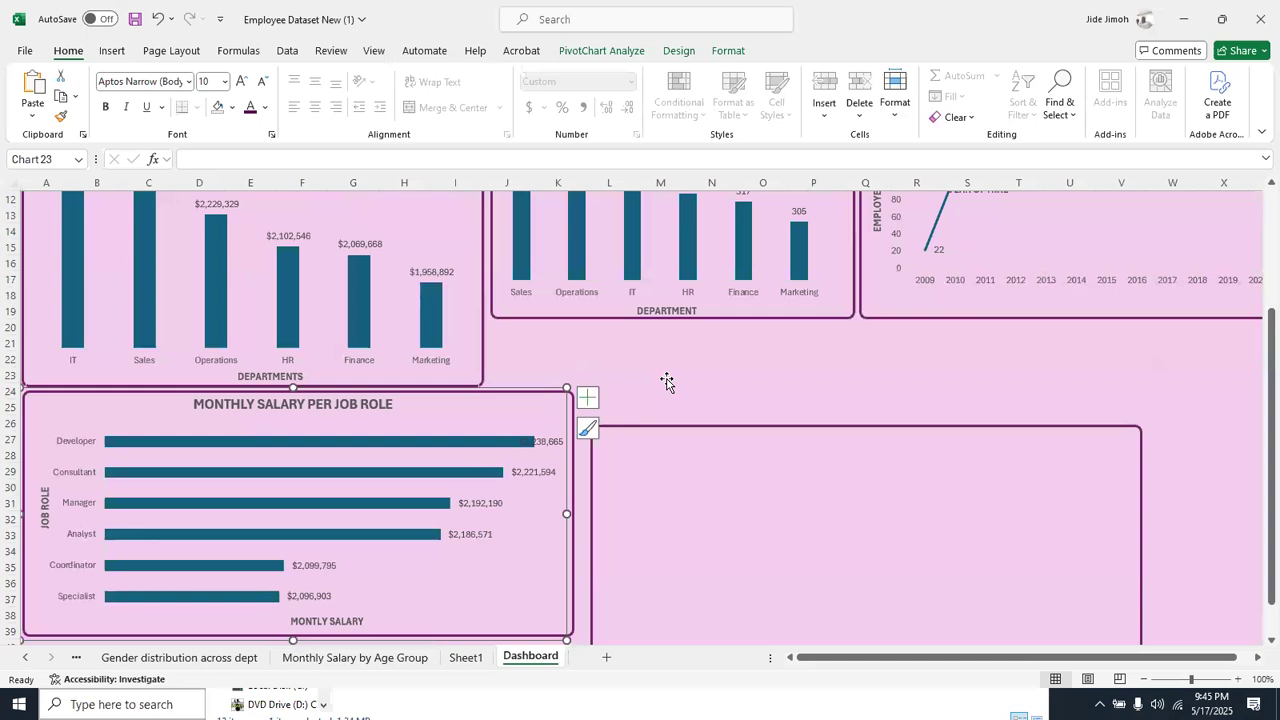
pyautogui.click(636, 378)
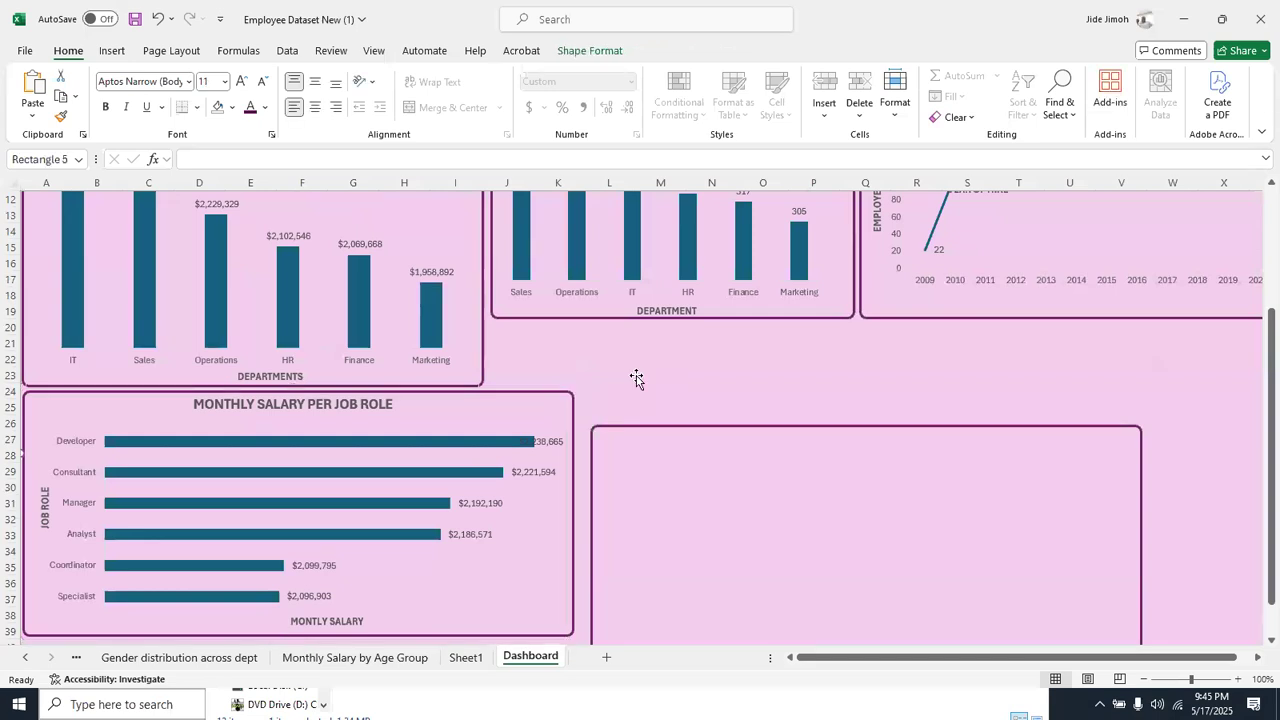
pyautogui.scroll(2, 637, 378)
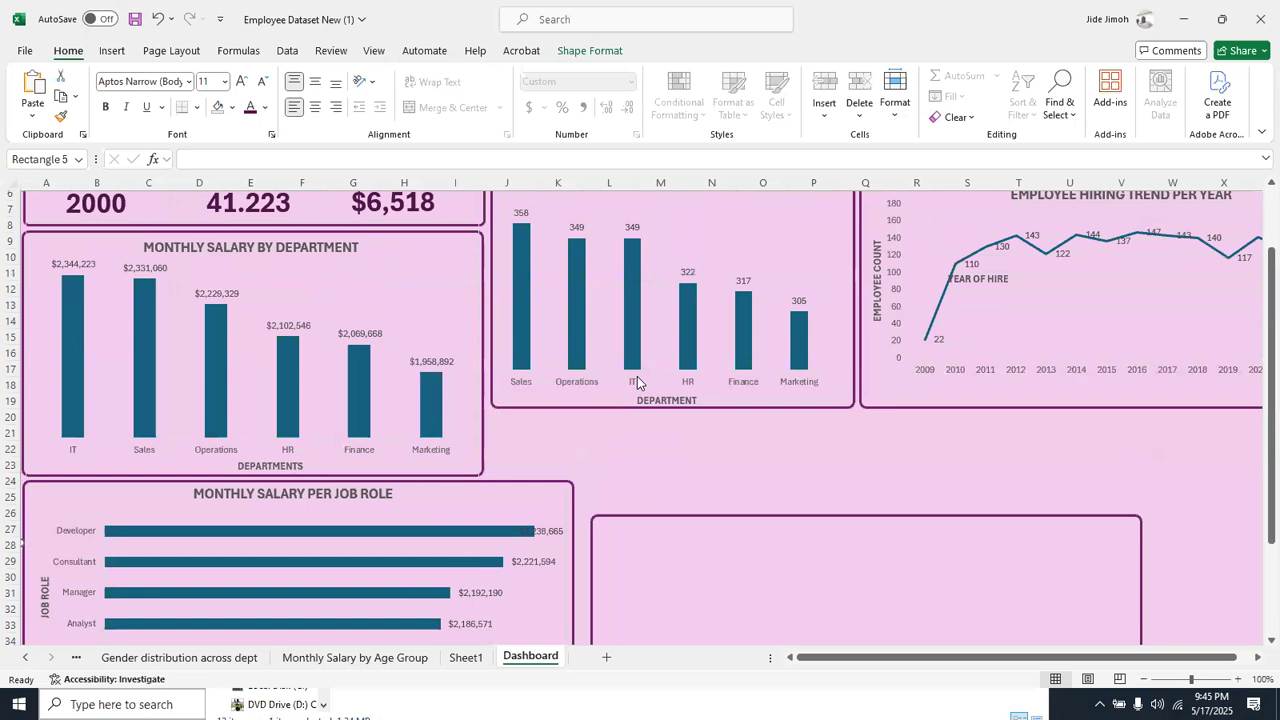
pyautogui.click(650, 408)
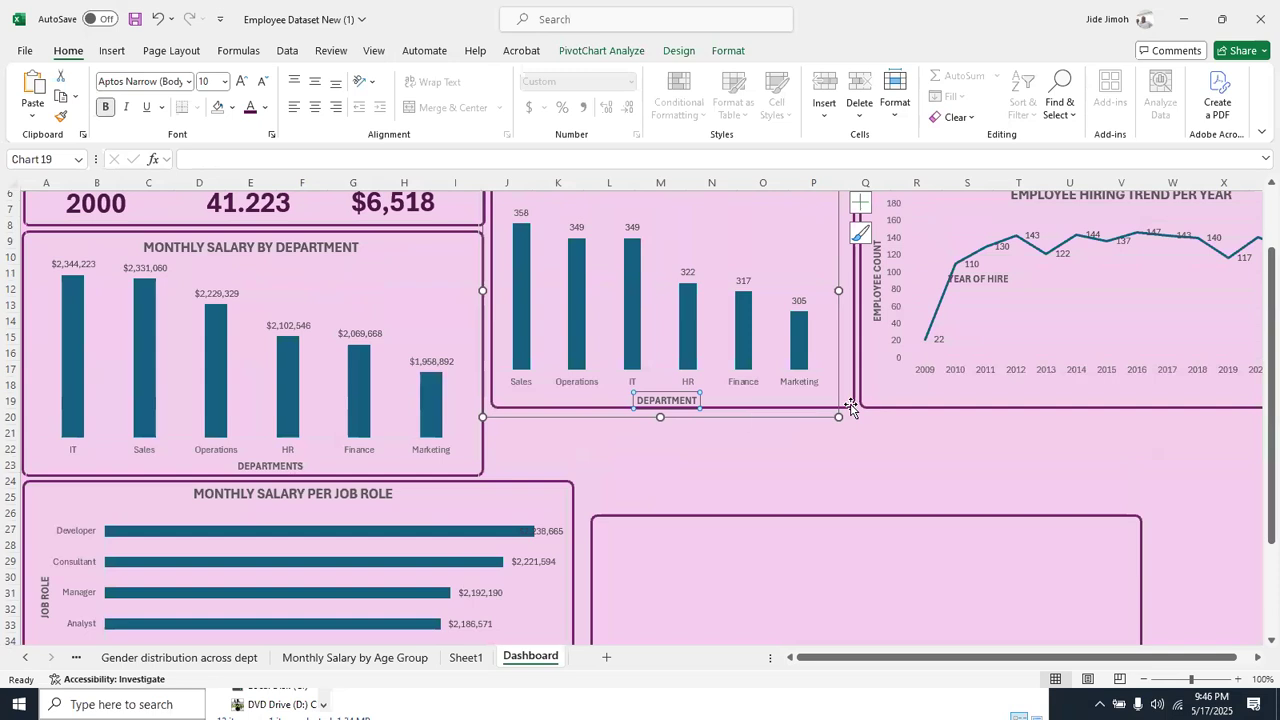
pyautogui.click(851, 406)
pyautogui.moveTo(672, 408); pyautogui.dragTo(667, 473)
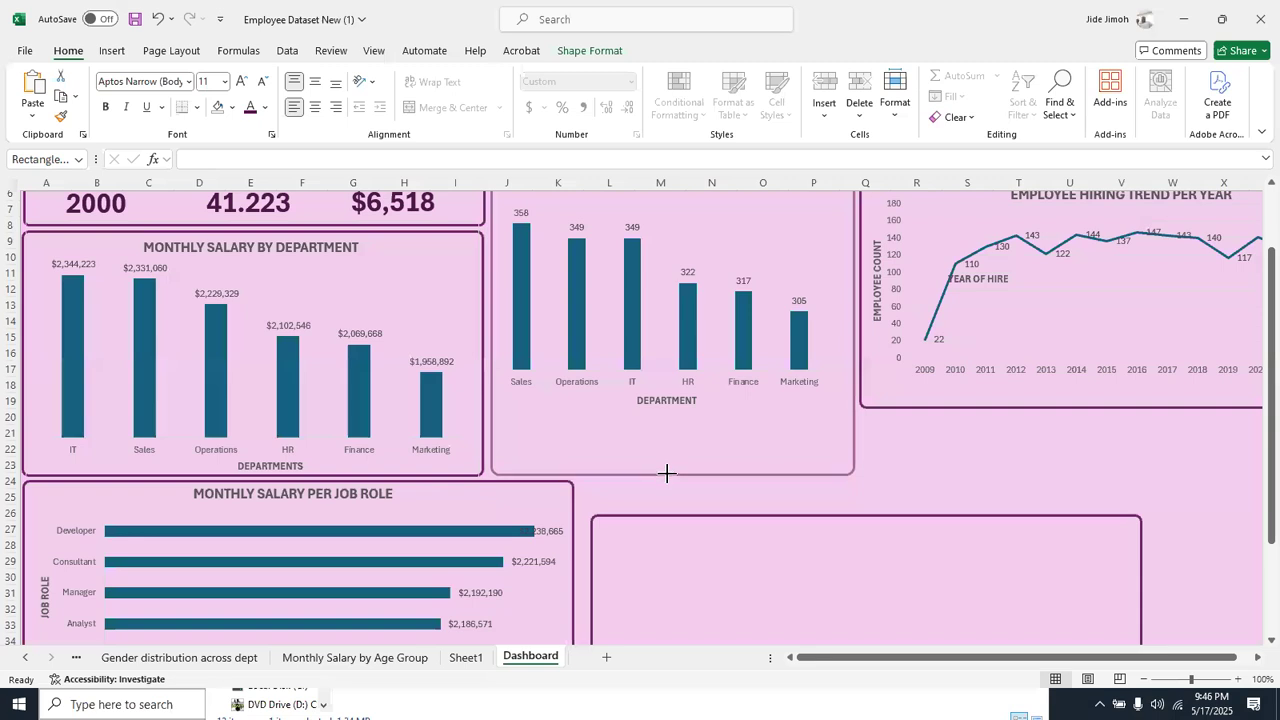
# Stretch the employee count per department chart downward and slightly wider so it fills its enlarged frame
pyautogui.click(686, 365)
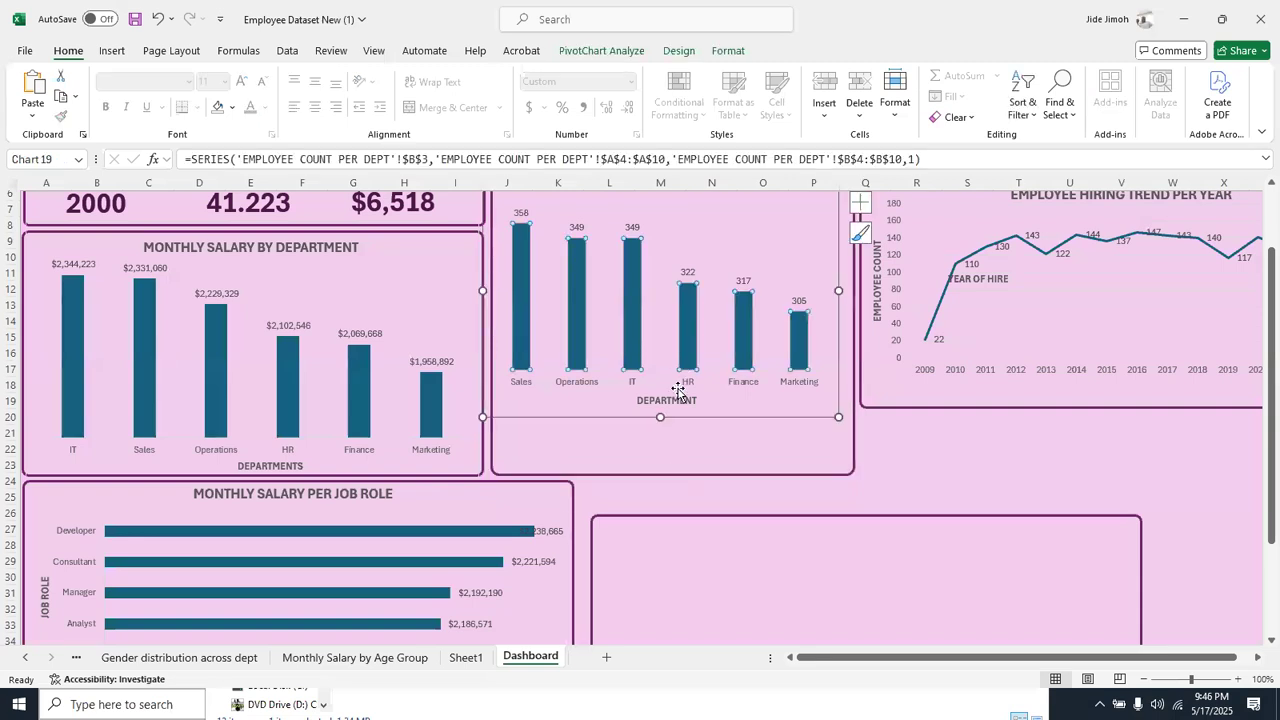
pyautogui.moveTo(660, 418); pyautogui.dragTo(655, 470)
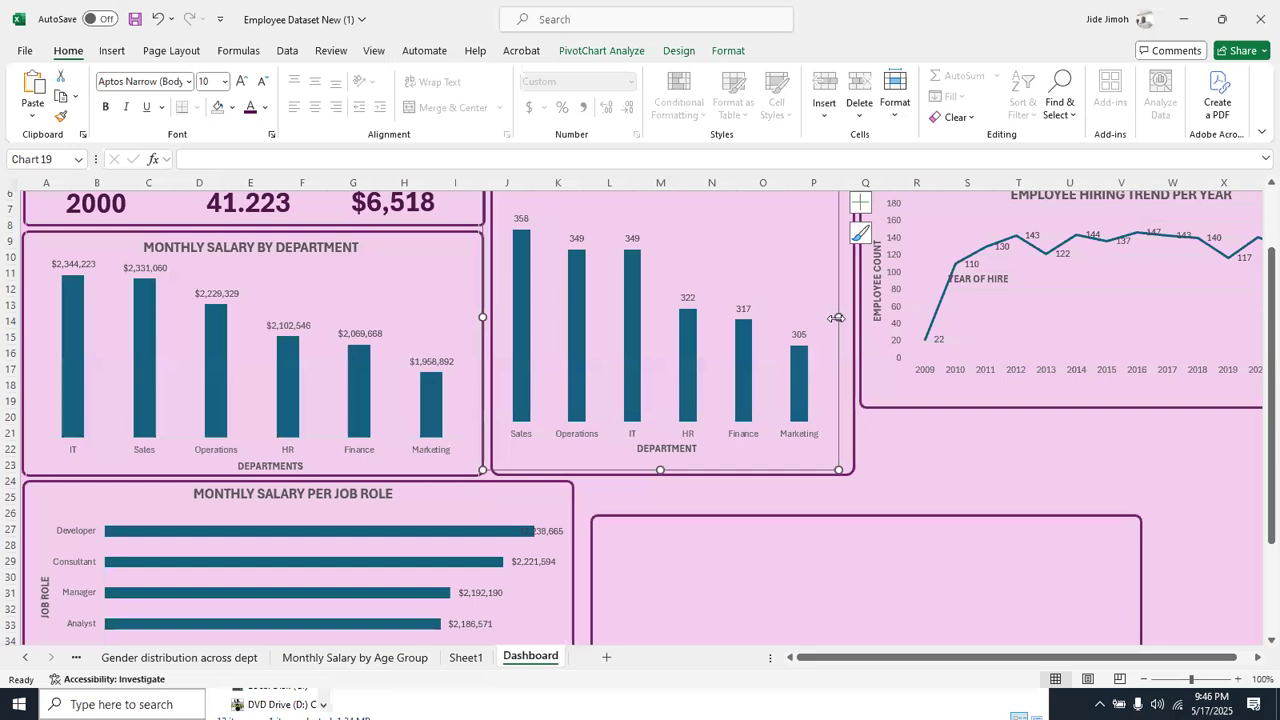
pyautogui.moveTo(845, 318); pyautogui.dragTo(852, 318)
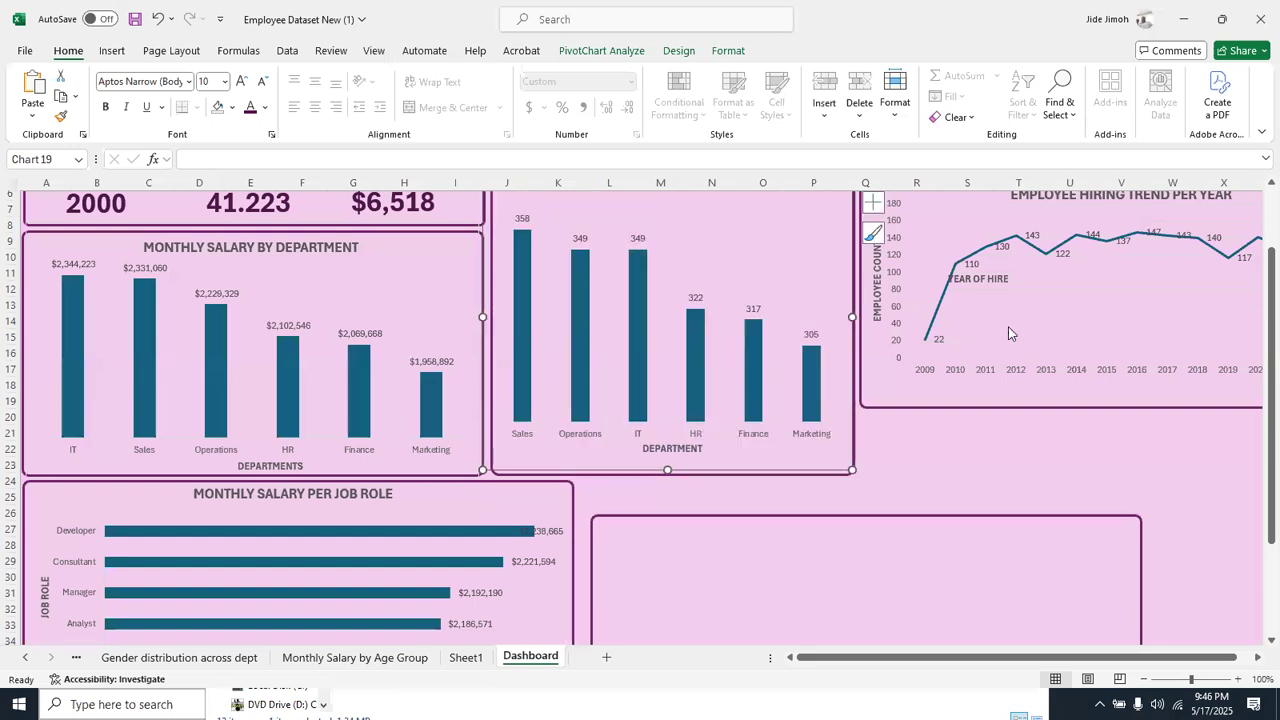
pyautogui.click(1187, 121)
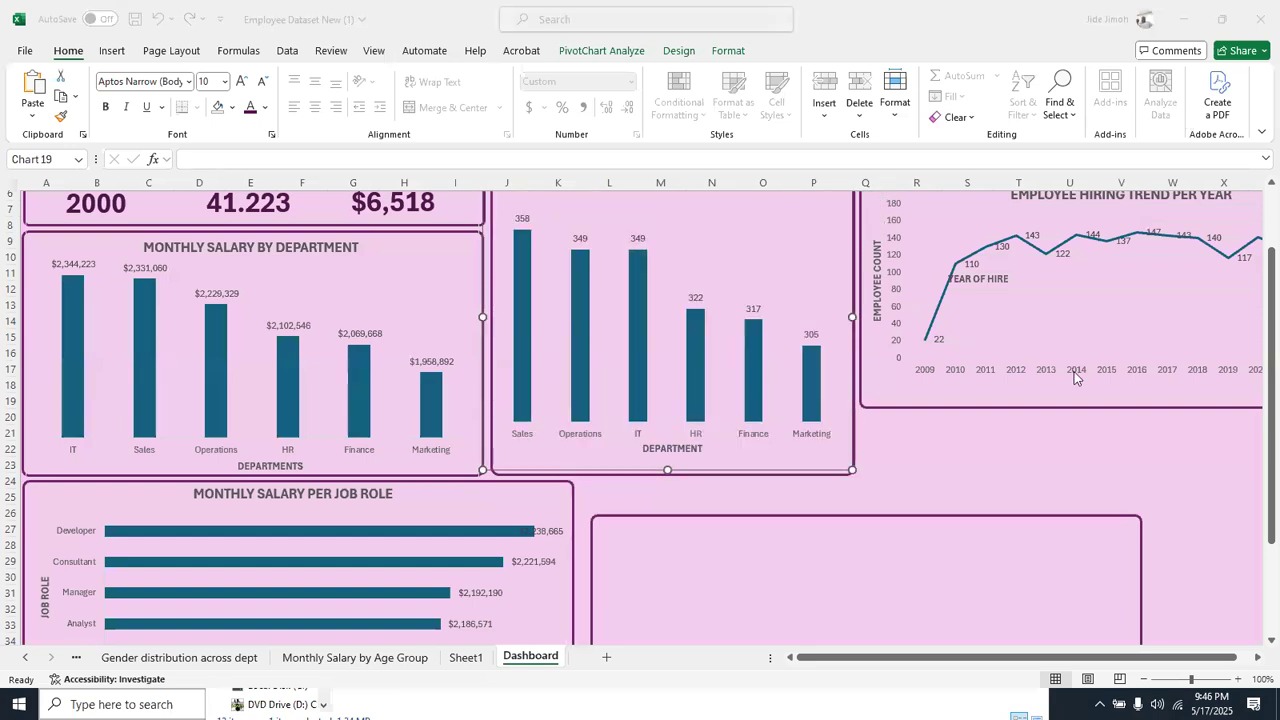
pyautogui.click(1158, 438)
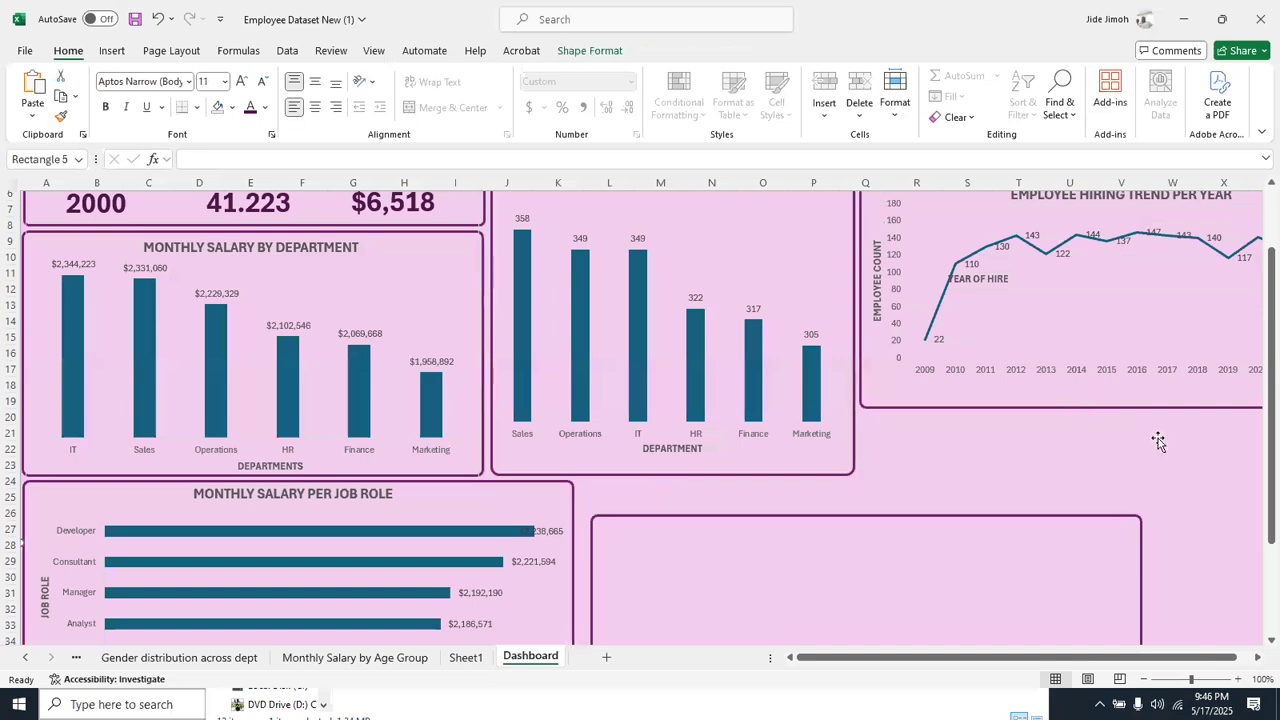
pyautogui.hscroll(6, 1086, 452)
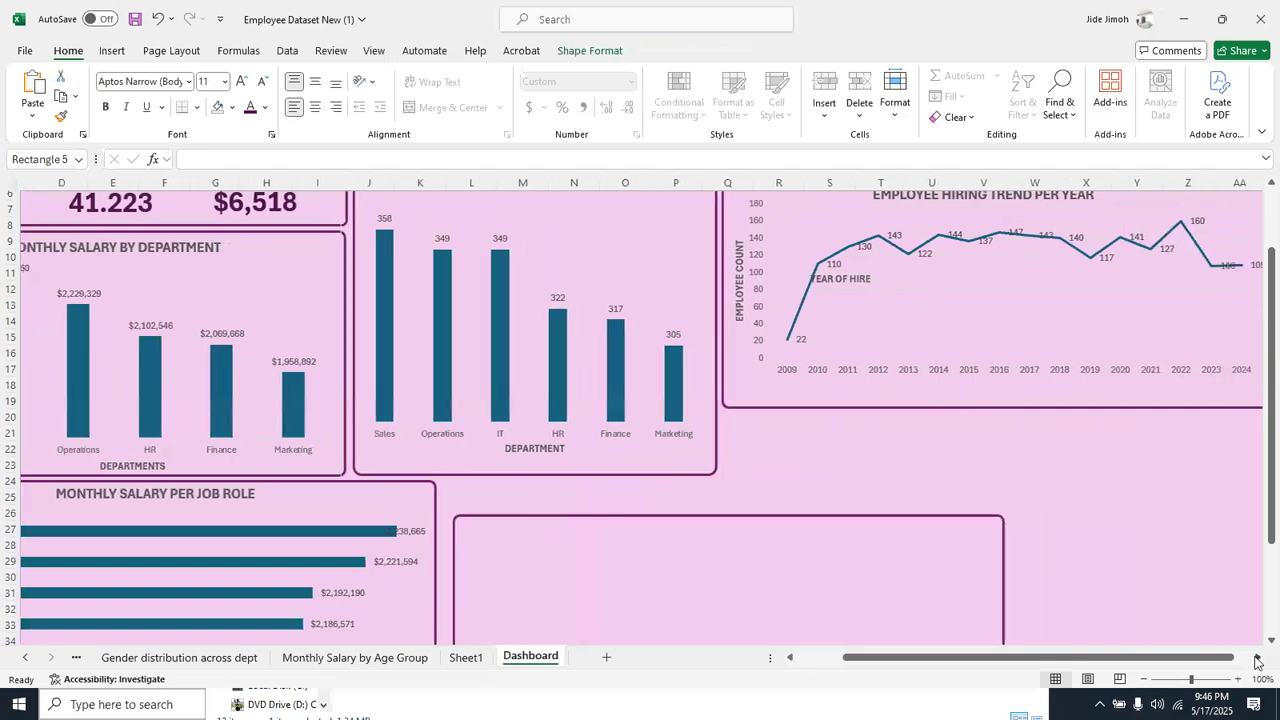
pyautogui.click(880, 407)
pyautogui.moveTo(824, 406); pyautogui.dragTo(818, 471)
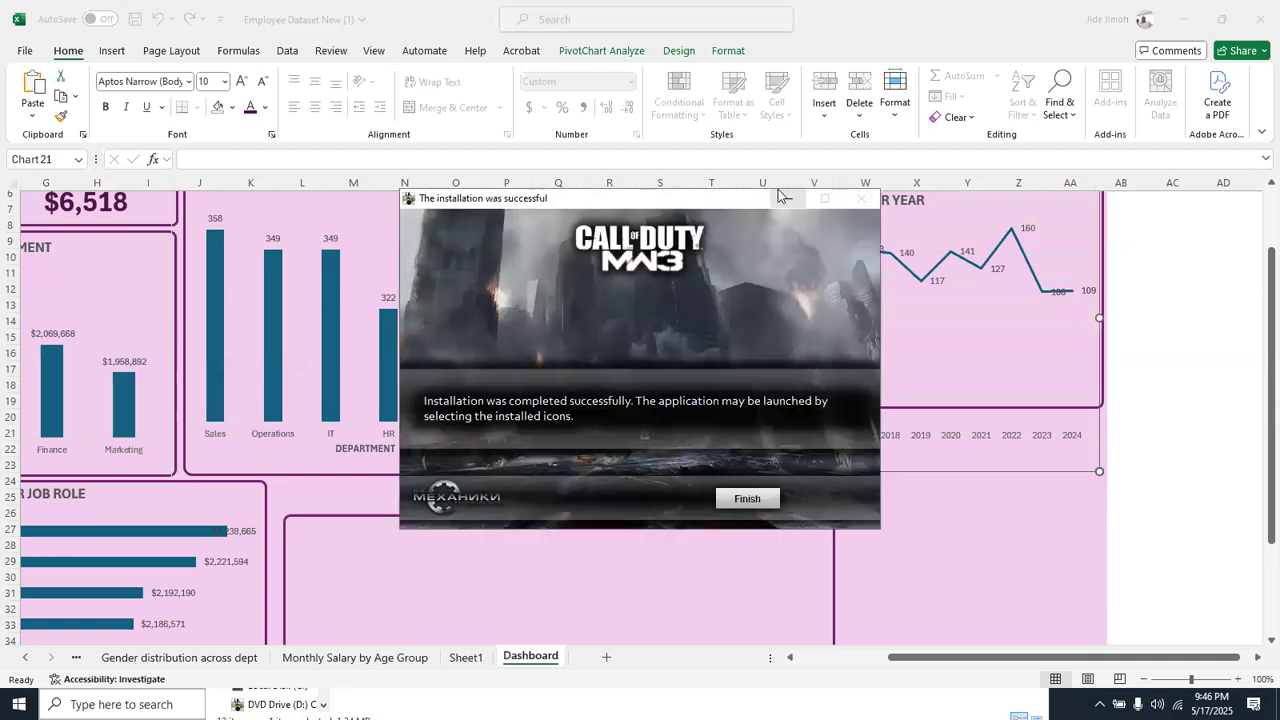
pyautogui.click(788, 199)
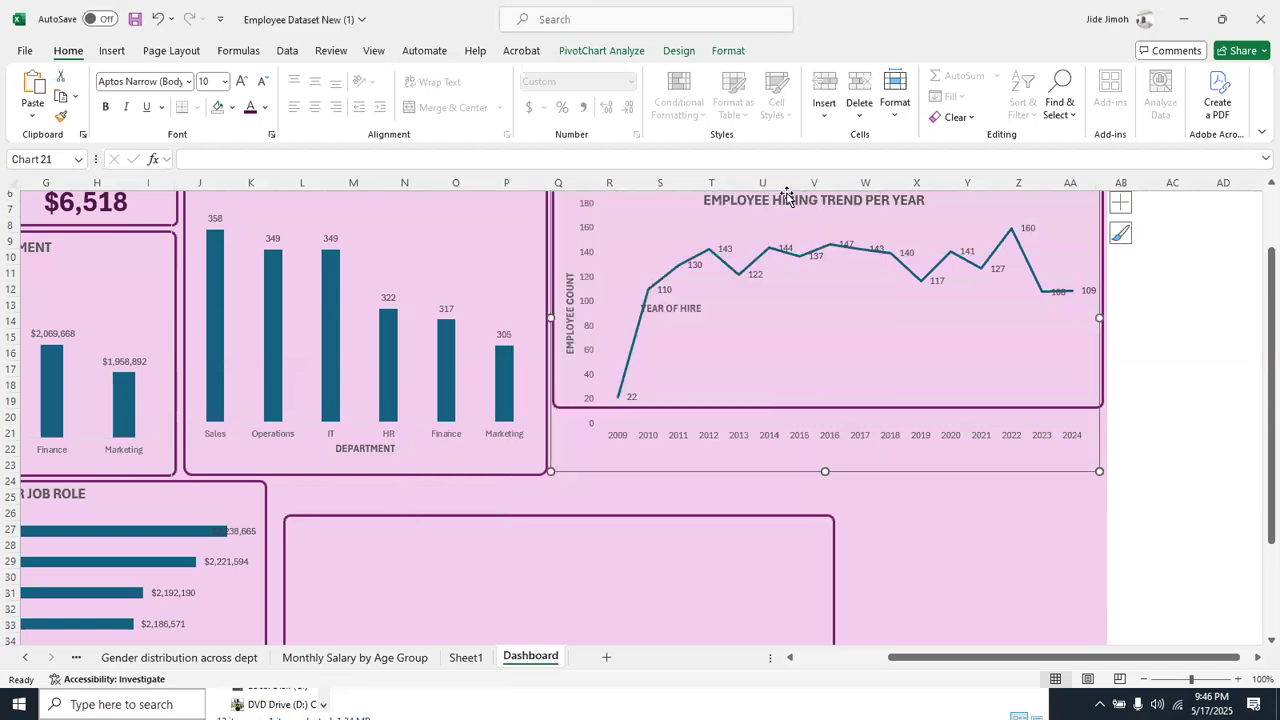
pyautogui.click(914, 404)
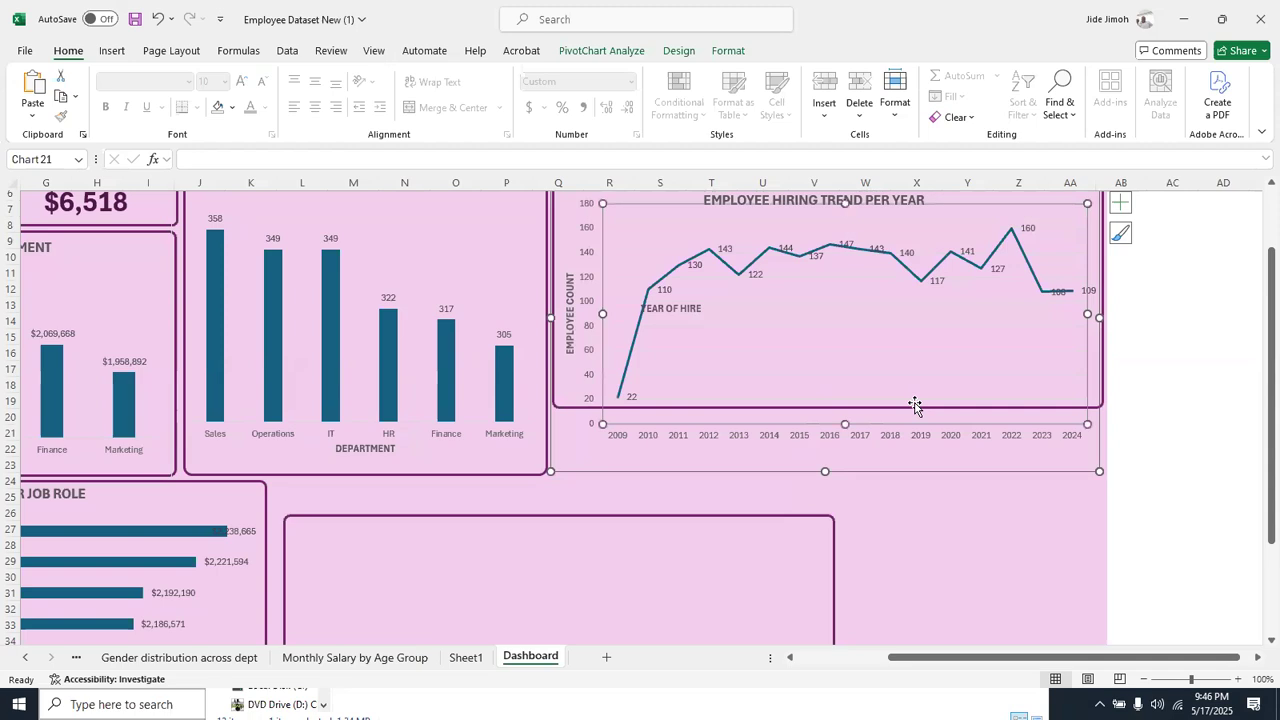
pyautogui.moveTo(825, 471); pyautogui.dragTo(837, 367)
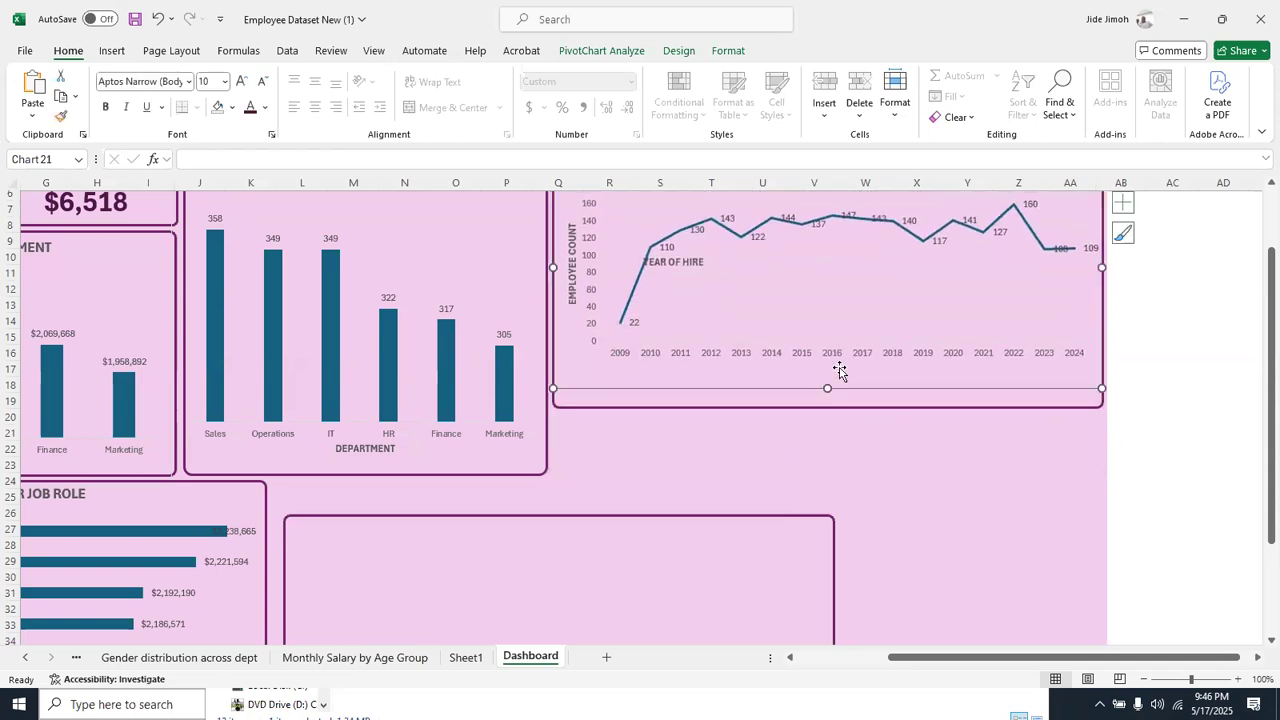
# Extend the EMPLOYEE HIRING TREND PER YEAR frame down to align with the department count frame, and stretch the line chart to fill it
pyautogui.click(839, 404)
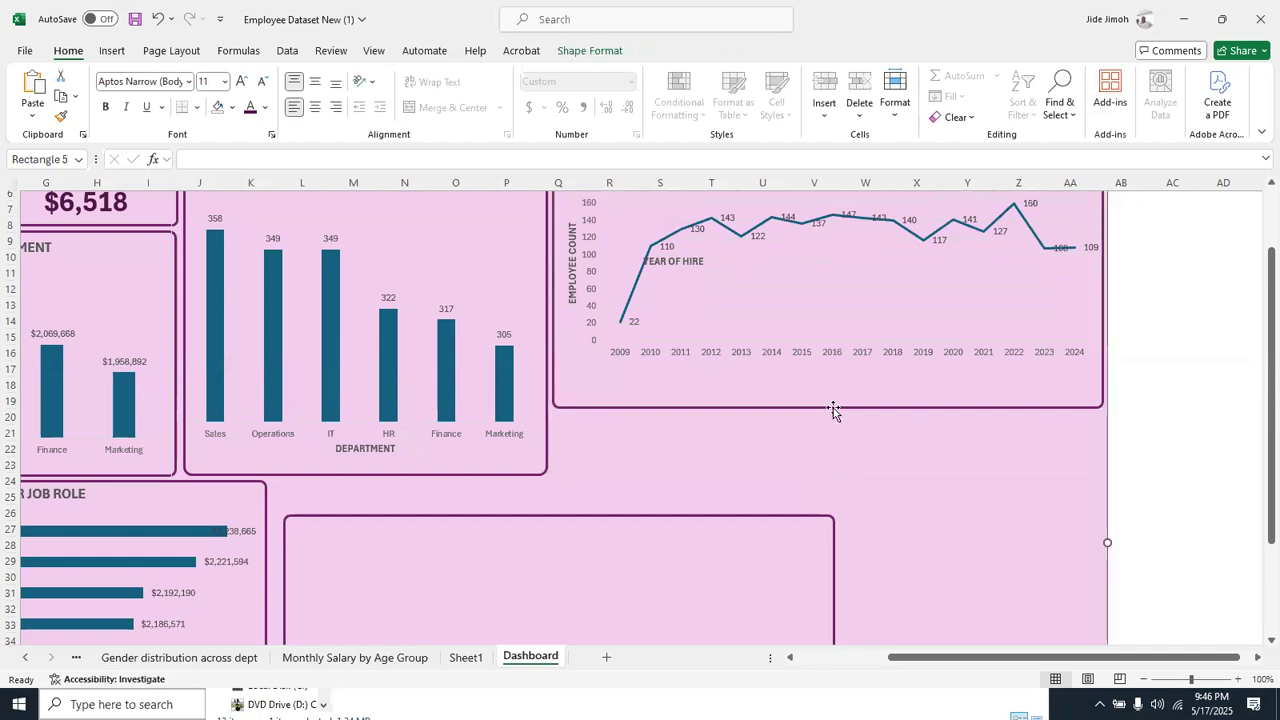
pyautogui.moveTo(826, 407); pyautogui.dragTo(815, 472)
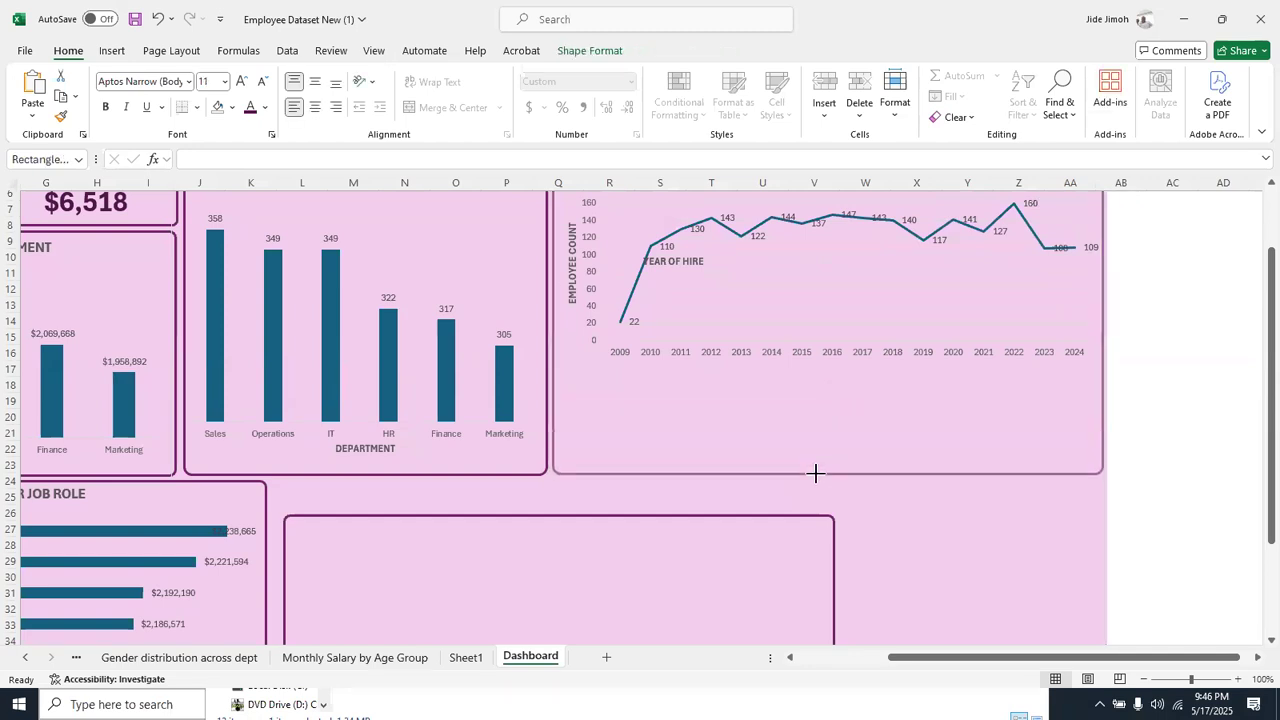
pyautogui.click(824, 340)
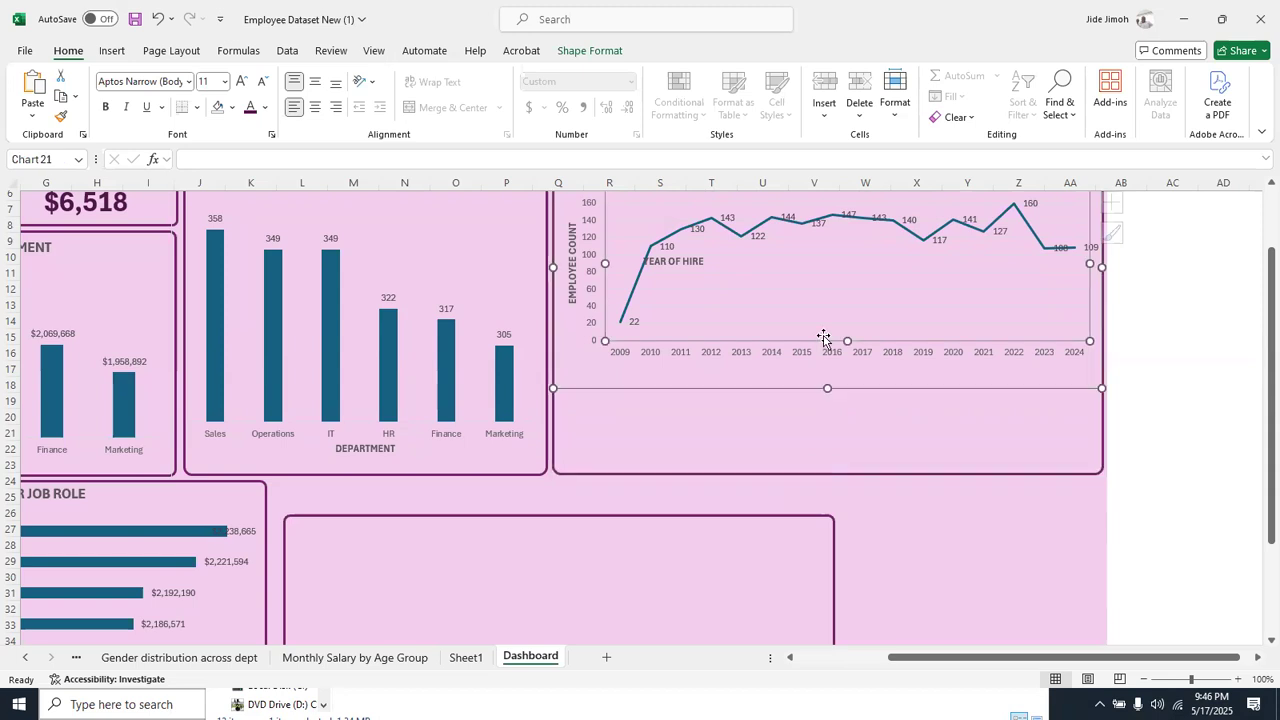
pyautogui.moveTo(827, 388); pyautogui.dragTo(815, 465)
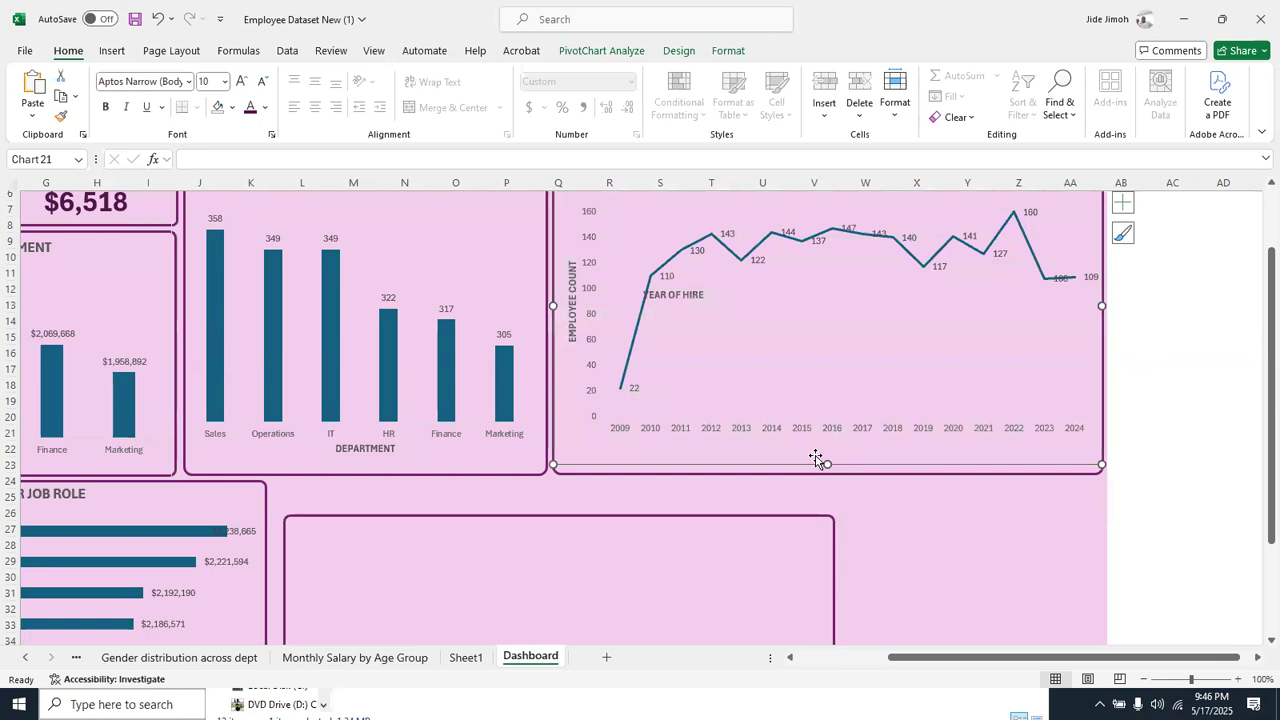
pyautogui.click(838, 370)
pyautogui.press('Escape')
pyautogui.hotkey('alt', 'Tab')
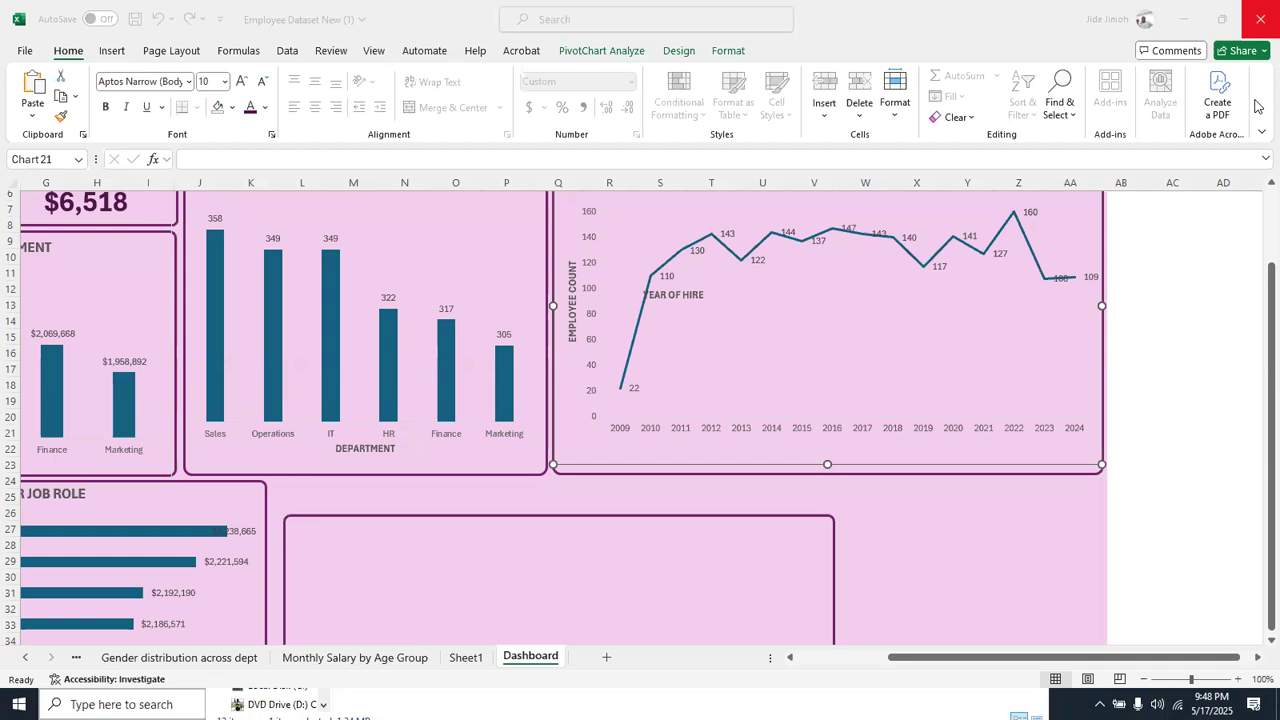
# Move the empty frame up beside the MONTHLY SALARY PER JOB ROLE frame, aligning their top edges, and reduce its width to about column R
pyautogui.click(604, 516)
pyautogui.moveTo(604, 516); pyautogui.dragTo(593, 485)
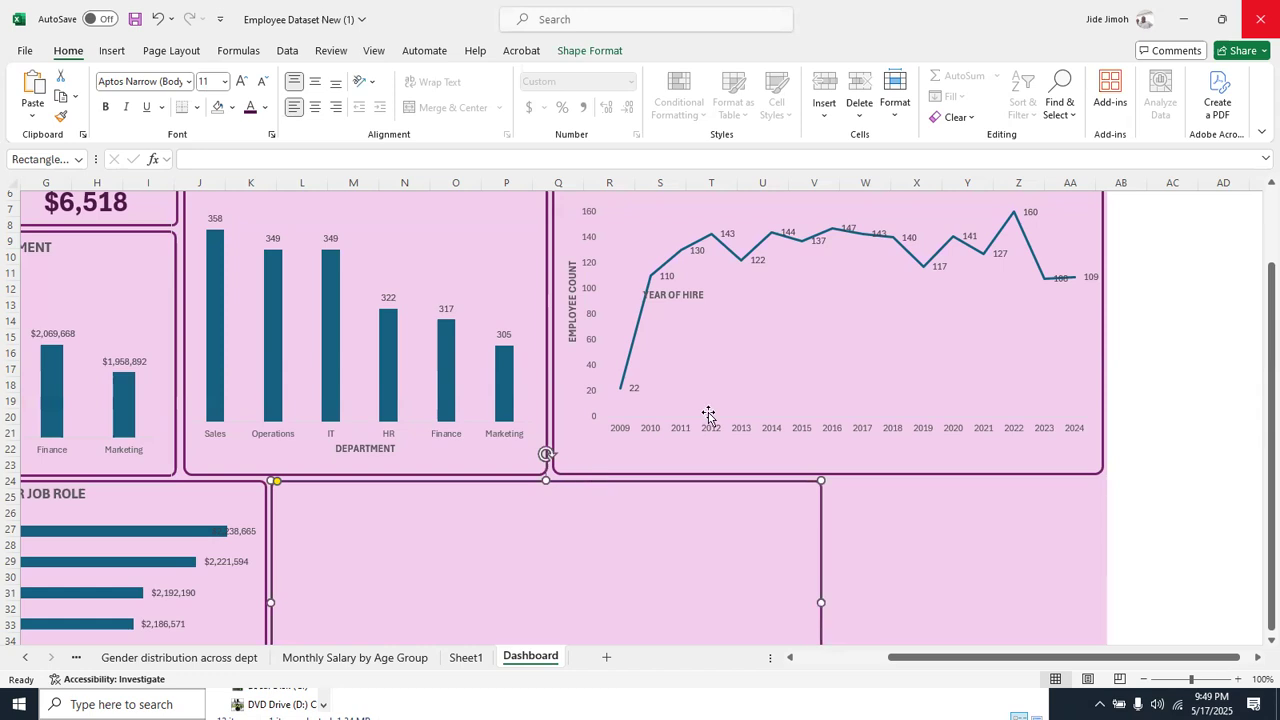
pyautogui.scroll(-3, 708, 416)
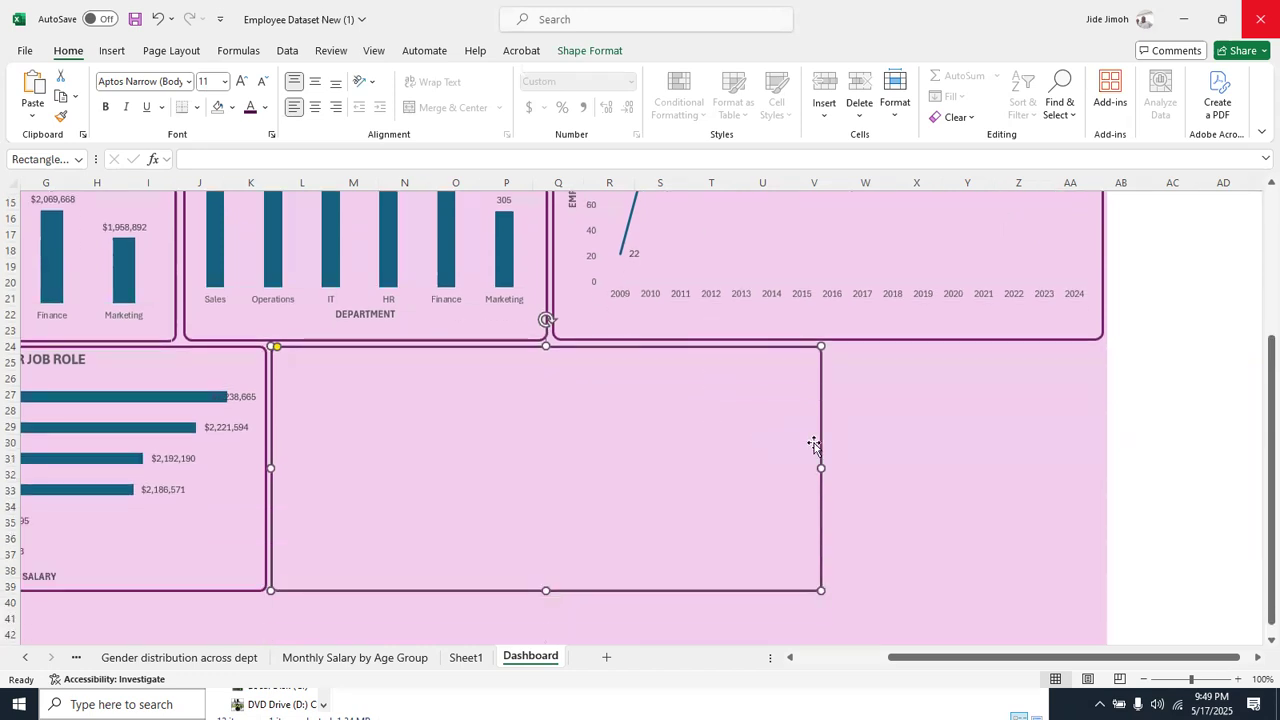
pyautogui.moveTo(821, 467); pyautogui.dragTo(645, 455)
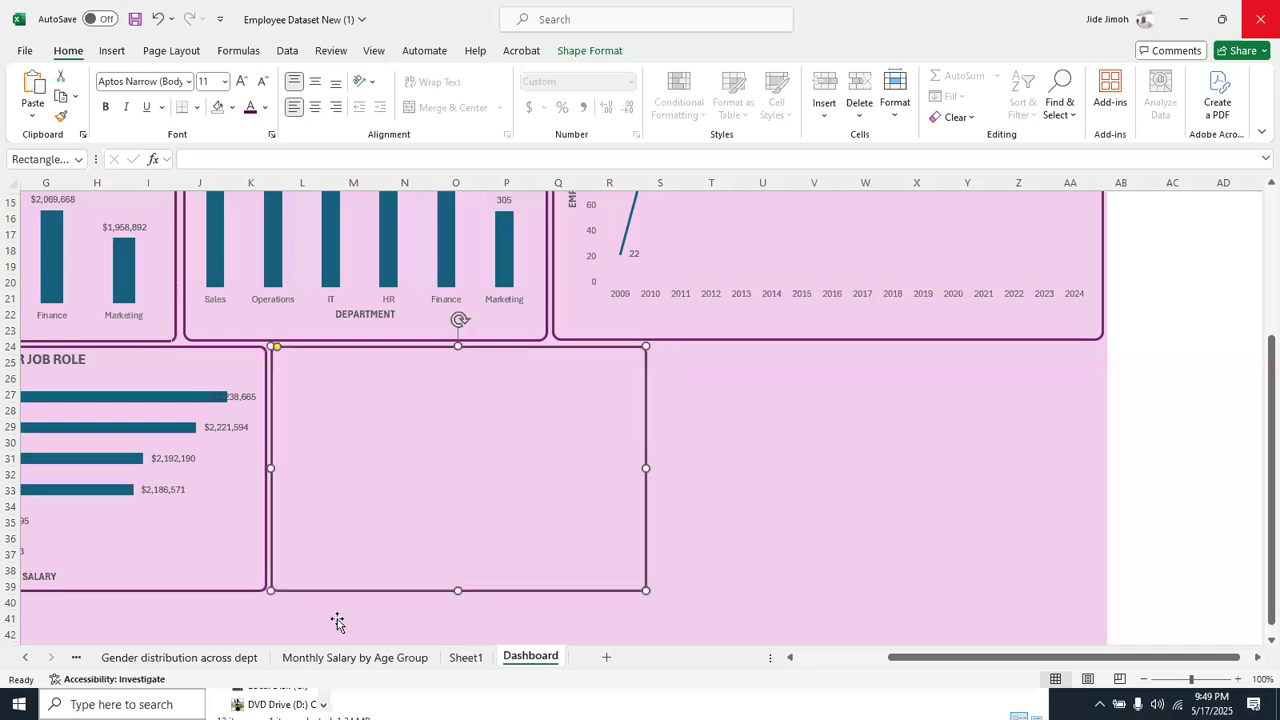
# Copy the pie chart from the MONTHLY SALARY PER EDU LEVEL sheet and paste it onto the Dashboard sheet over the empty frame
pyautogui.click(832, 658)
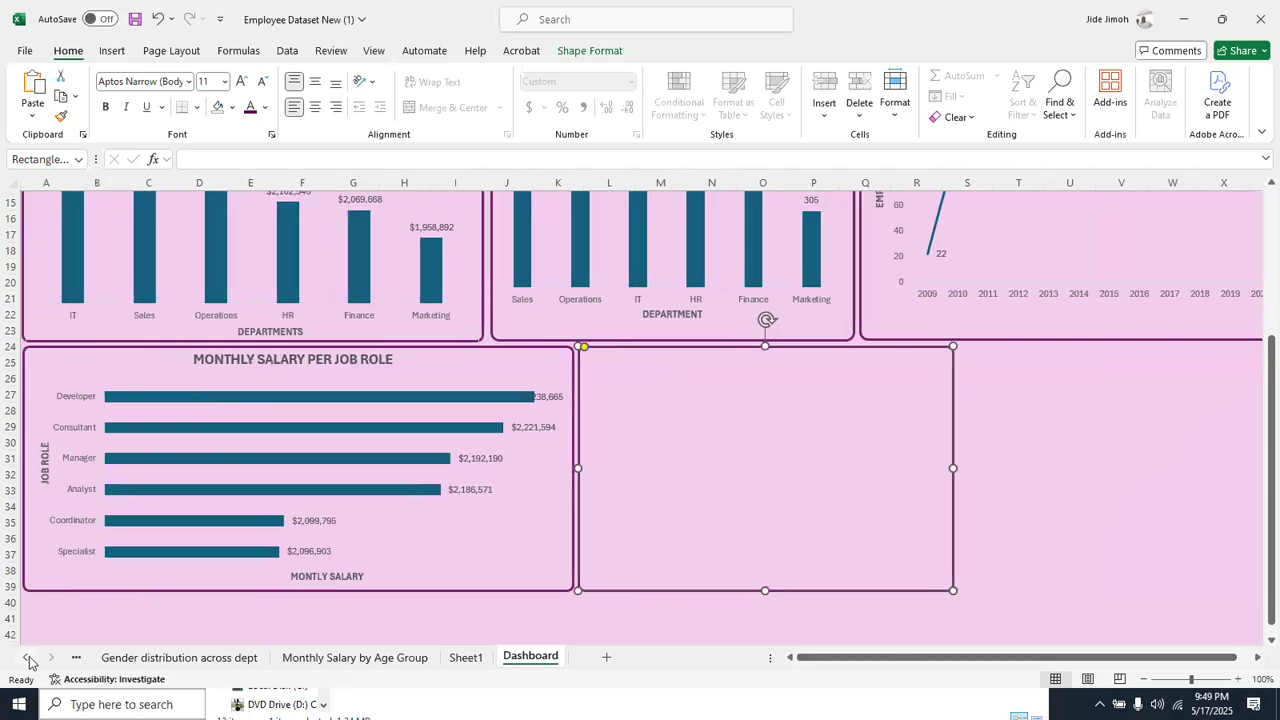
pyautogui.rightClick(28, 658)
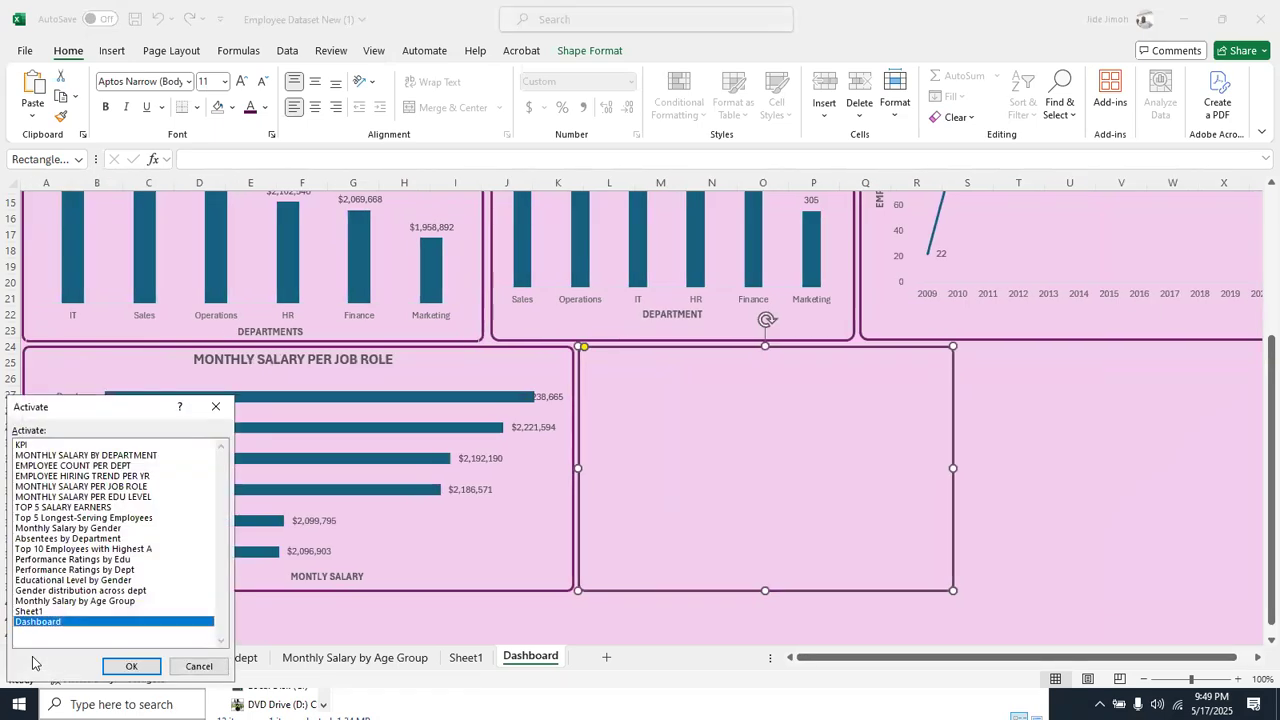
pyautogui.click(108, 496)
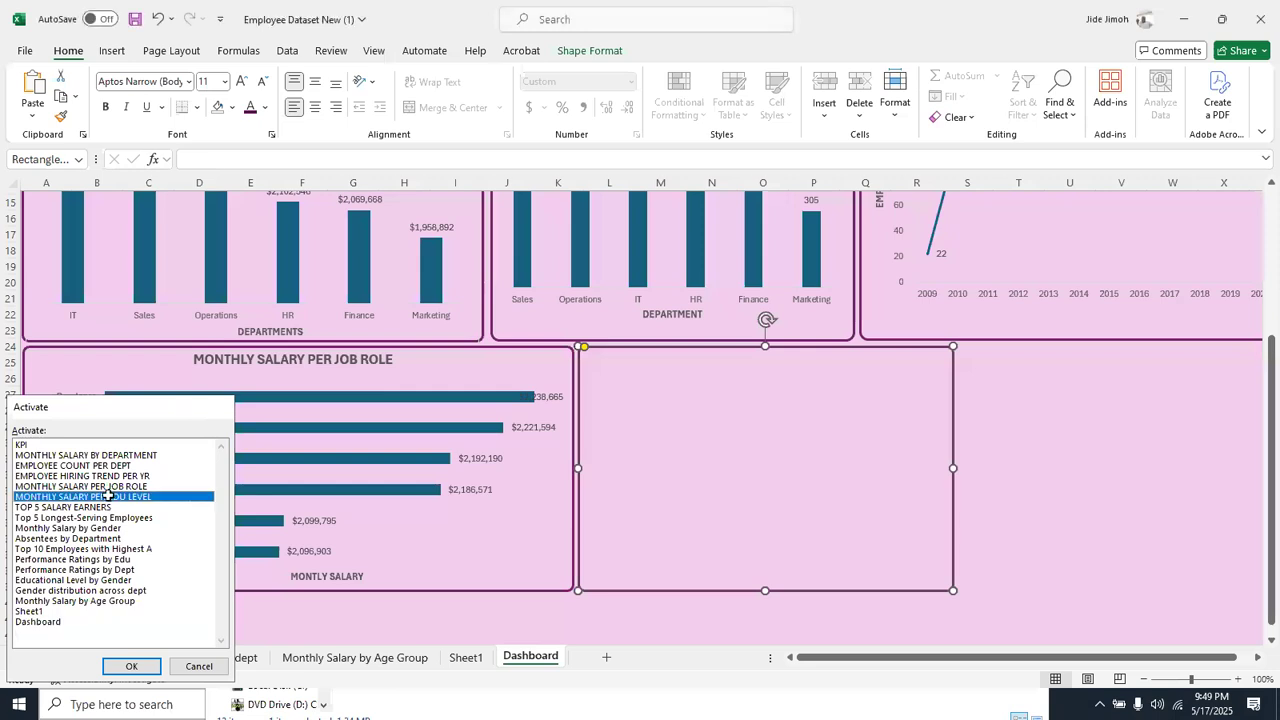
pyautogui.doubleClick(108, 496)
pyautogui.click(530, 245)
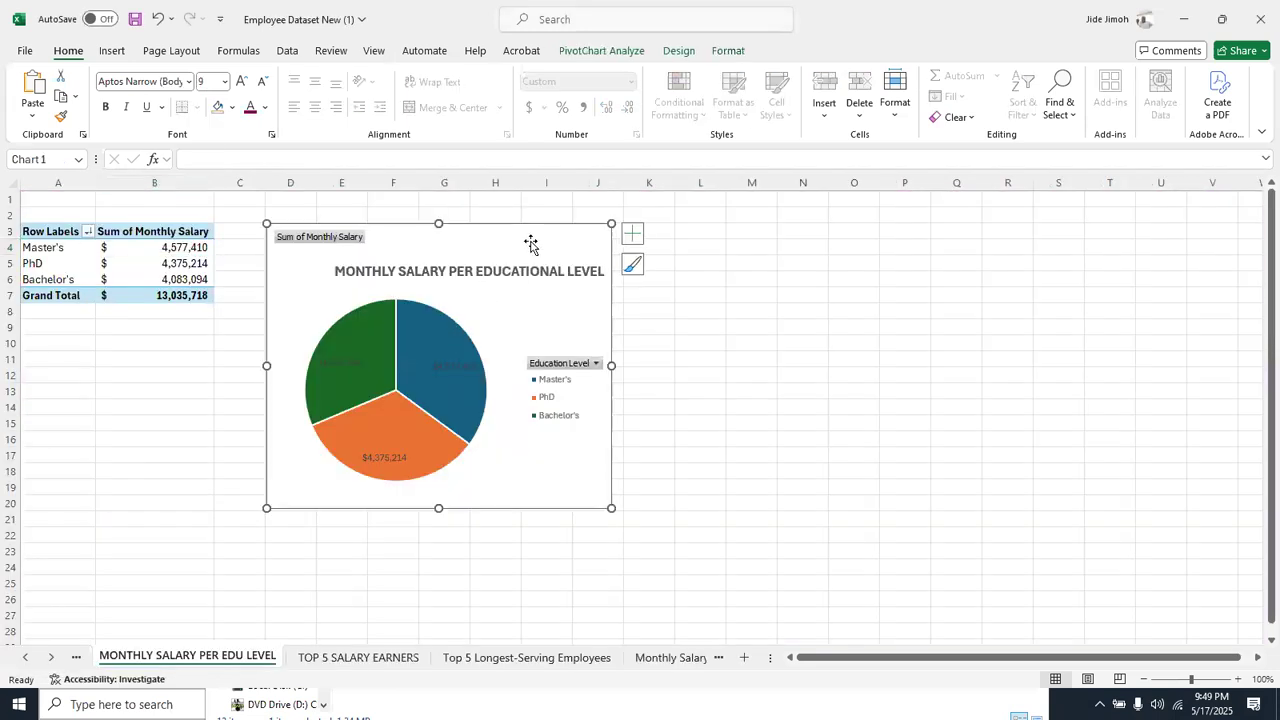
pyautogui.rightClick(50, 657)
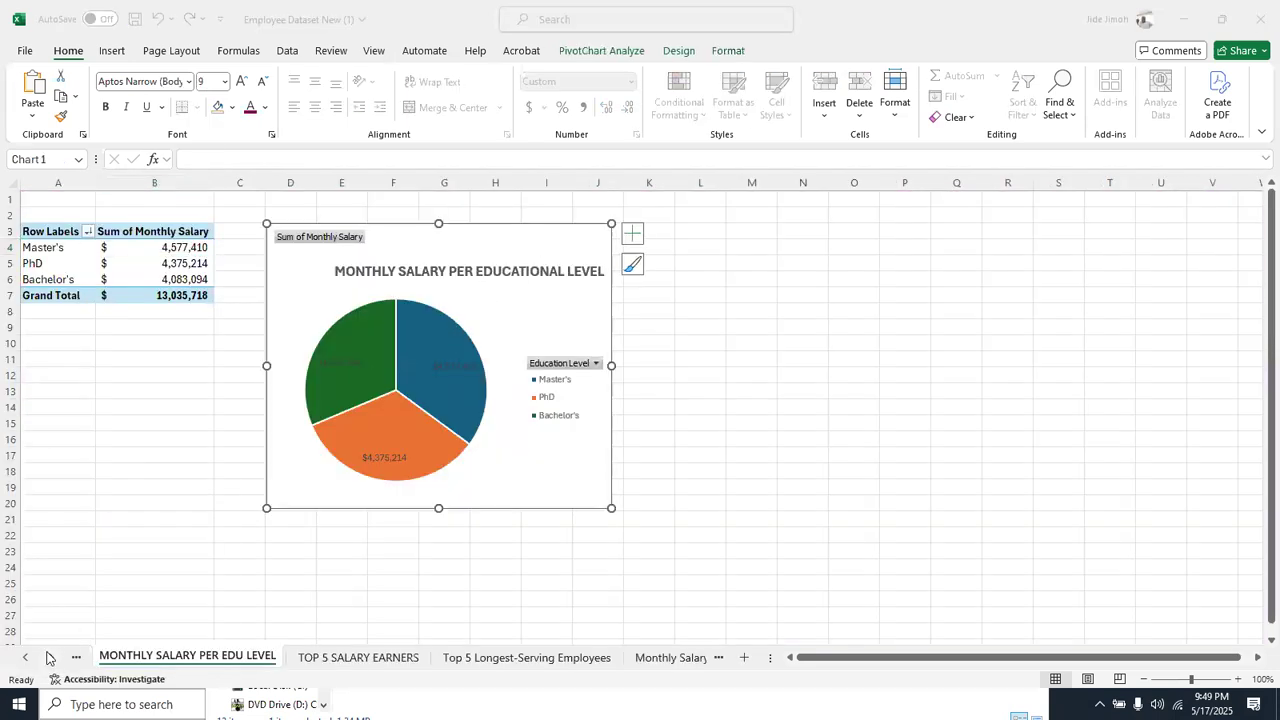
pyautogui.click(57, 622)
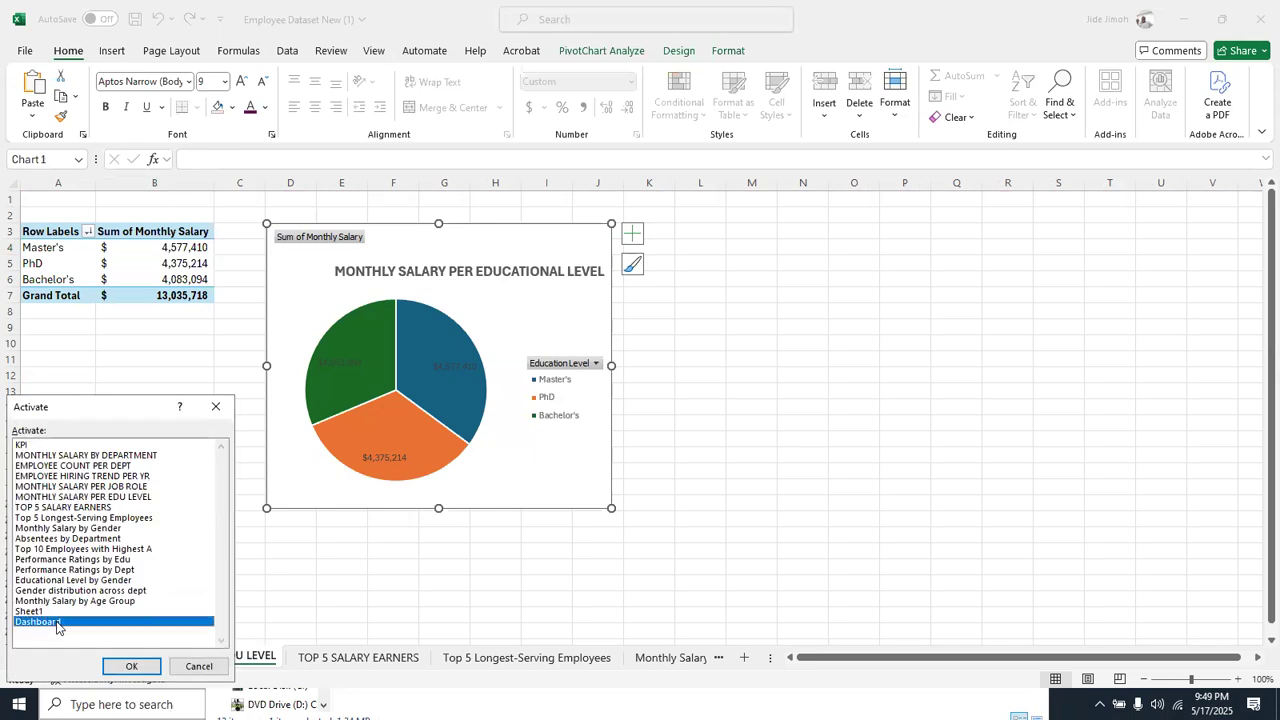
pyautogui.doubleClick(57, 622)
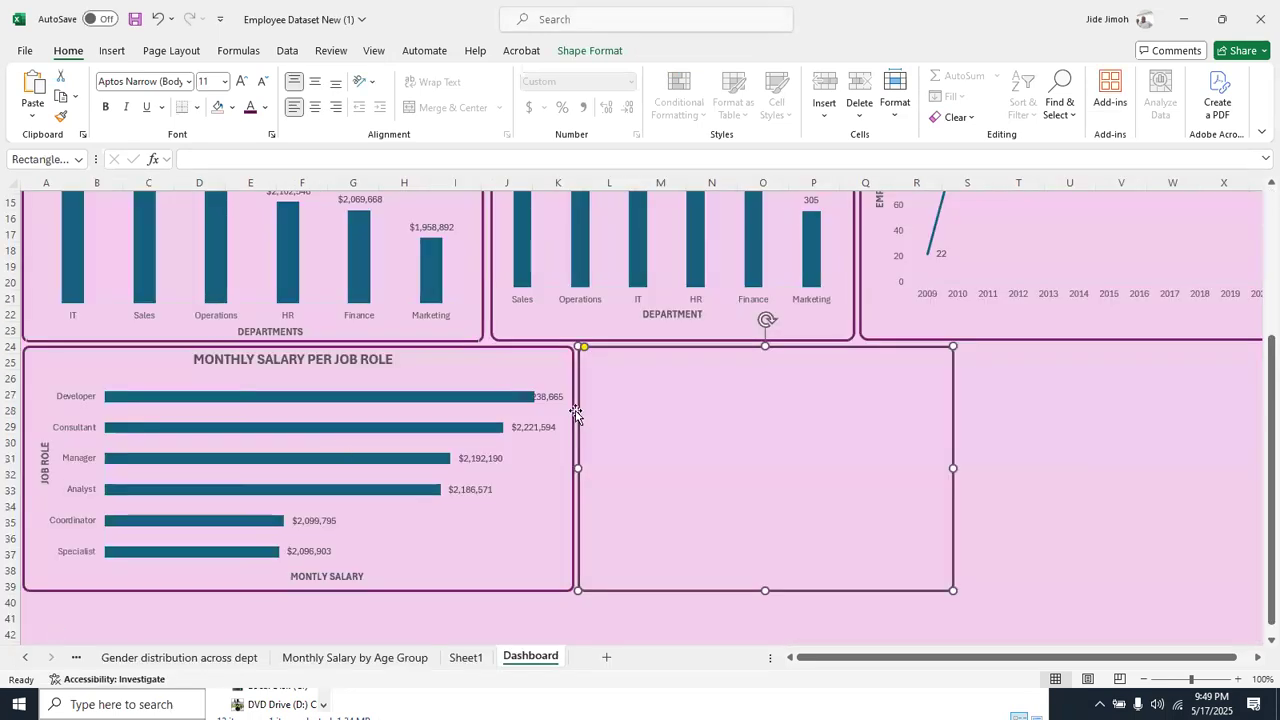
pyautogui.hotkey('ctrl', 'v')
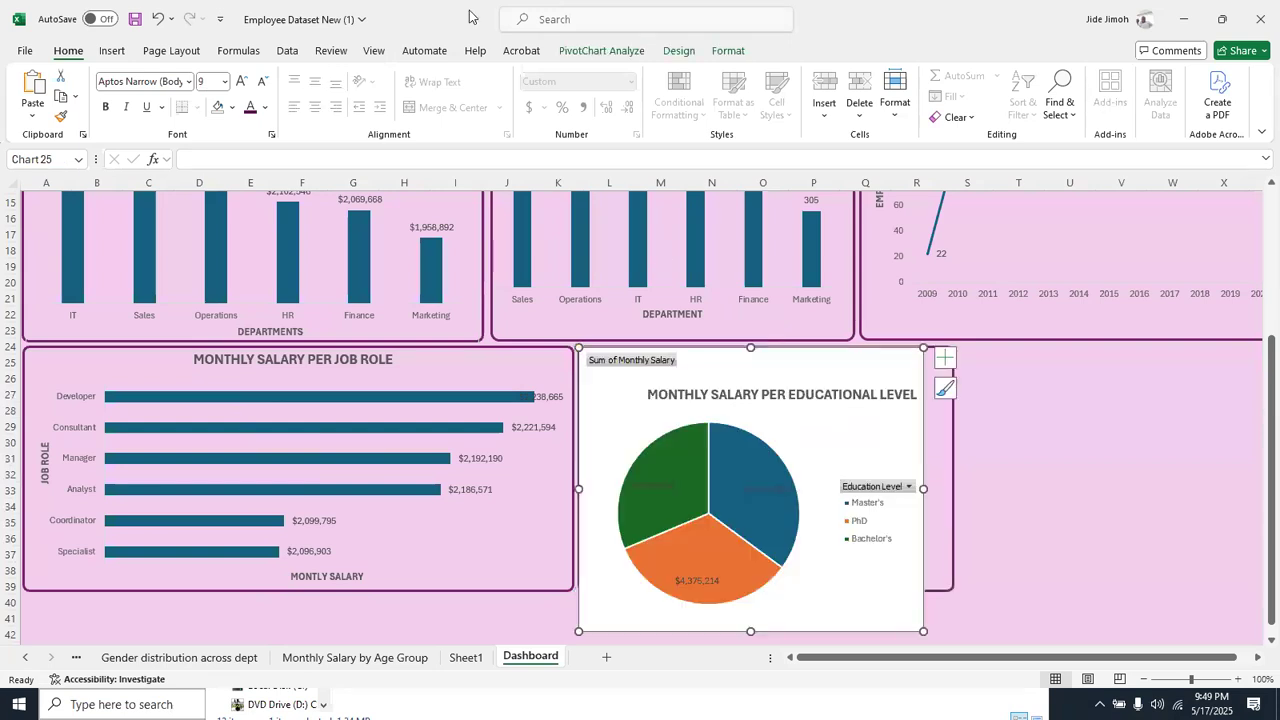
# Remove the fill of the educational level pie chart and hide all its field buttons
pyautogui.click(726, 51)
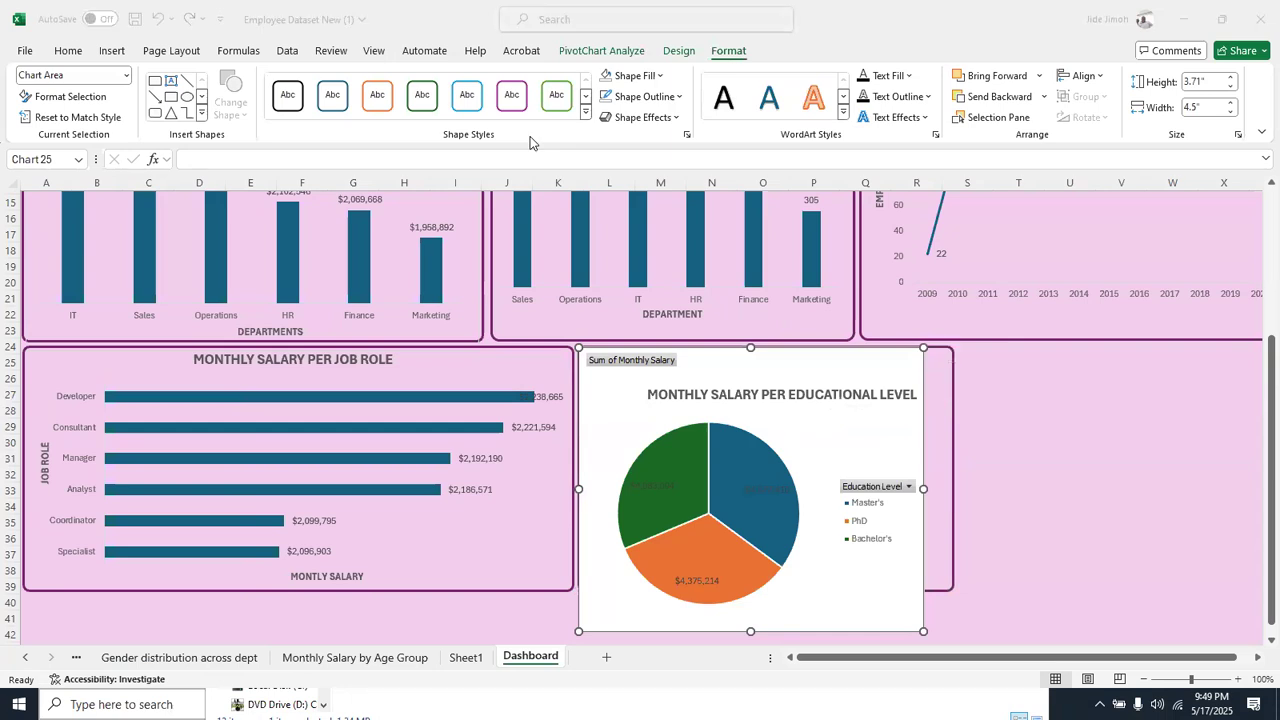
pyautogui.click(607, 78)
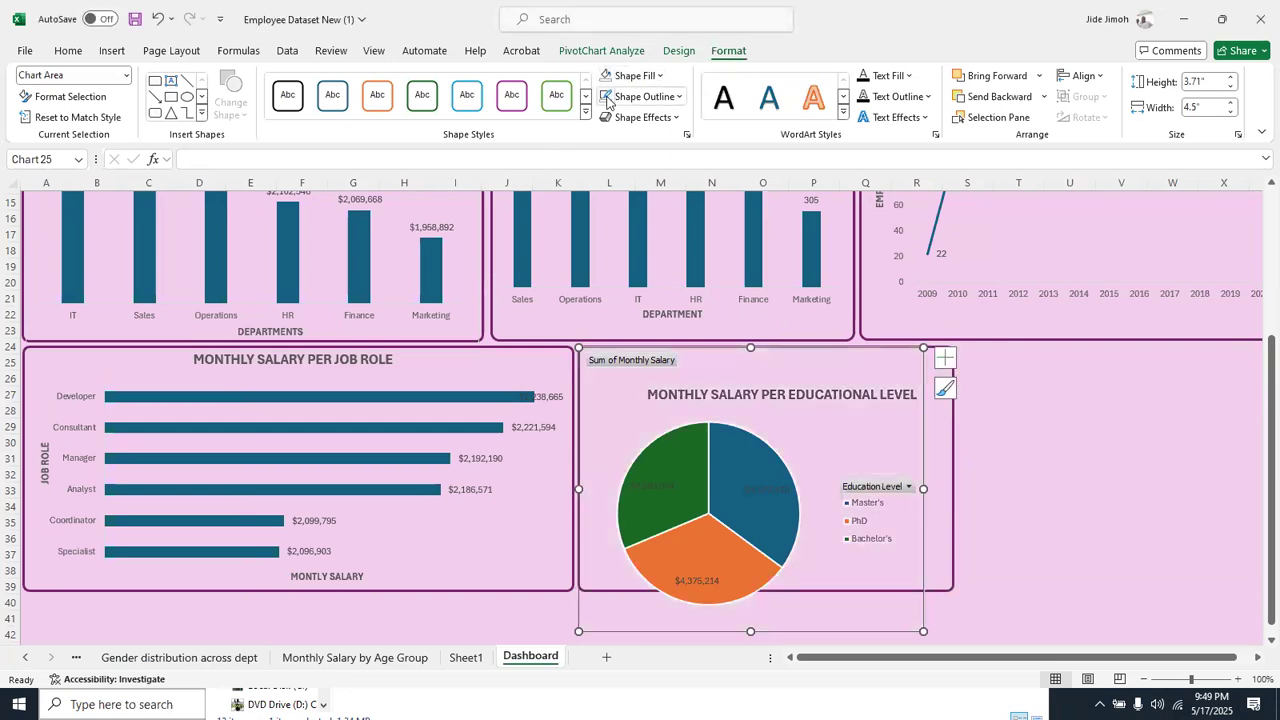
pyautogui.rightClick(657, 362)
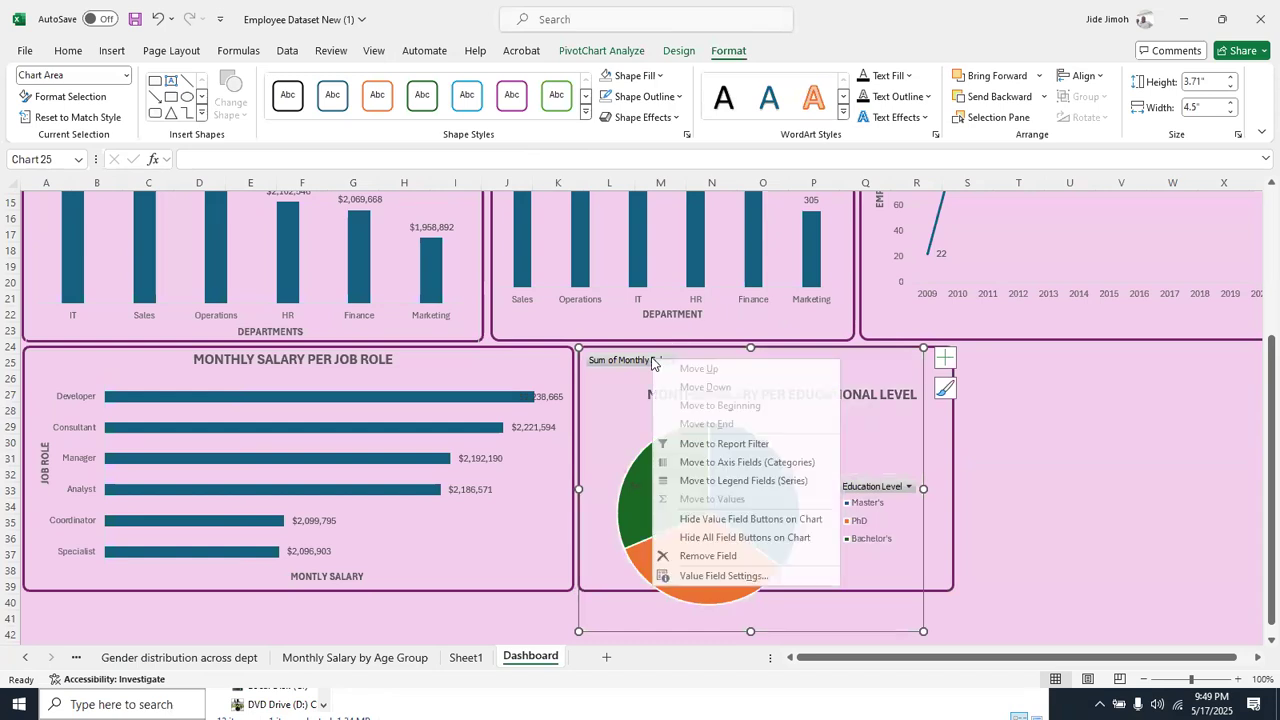
pyautogui.click(734, 538)
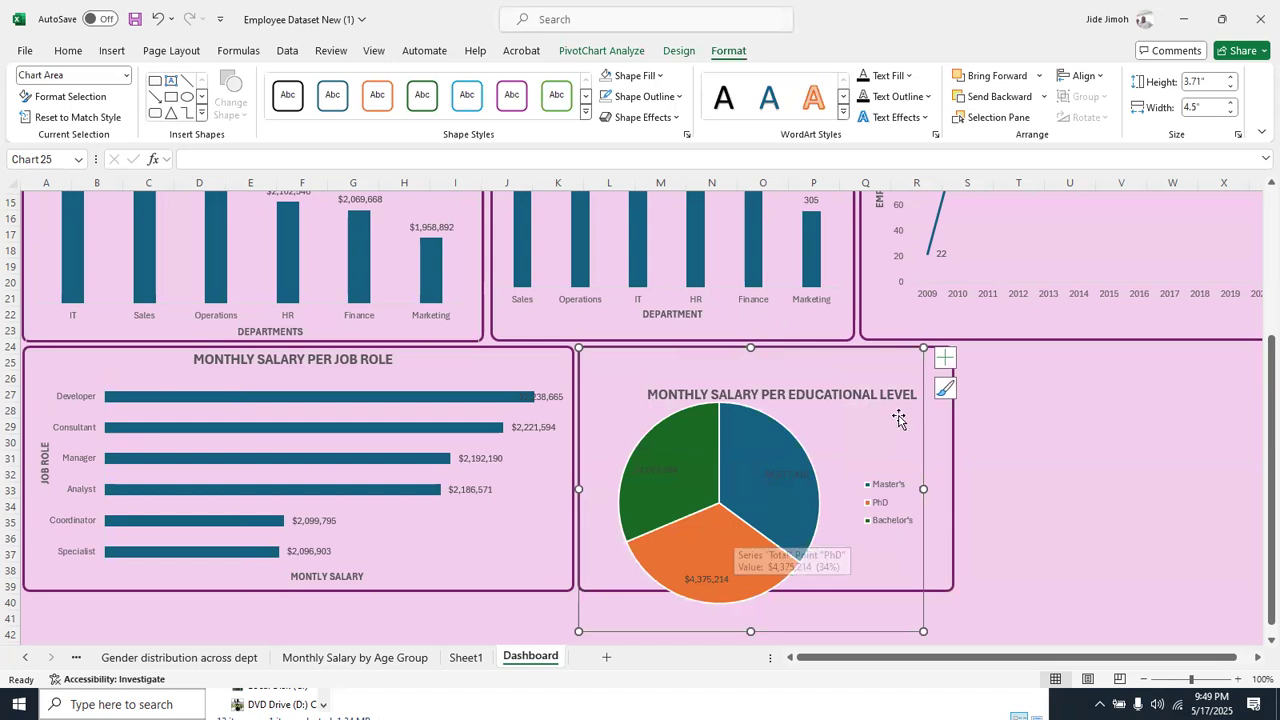
# Position the educational level pie chart in its frame and resize it to about 4.73" wide and 3.29" high
pyautogui.moveTo(844, 364)
pyautogui.mouseDown()
pyautogui.moveTo(864, 363)
pyautogui.moveTo(851, 364)
pyautogui.mouseUp()
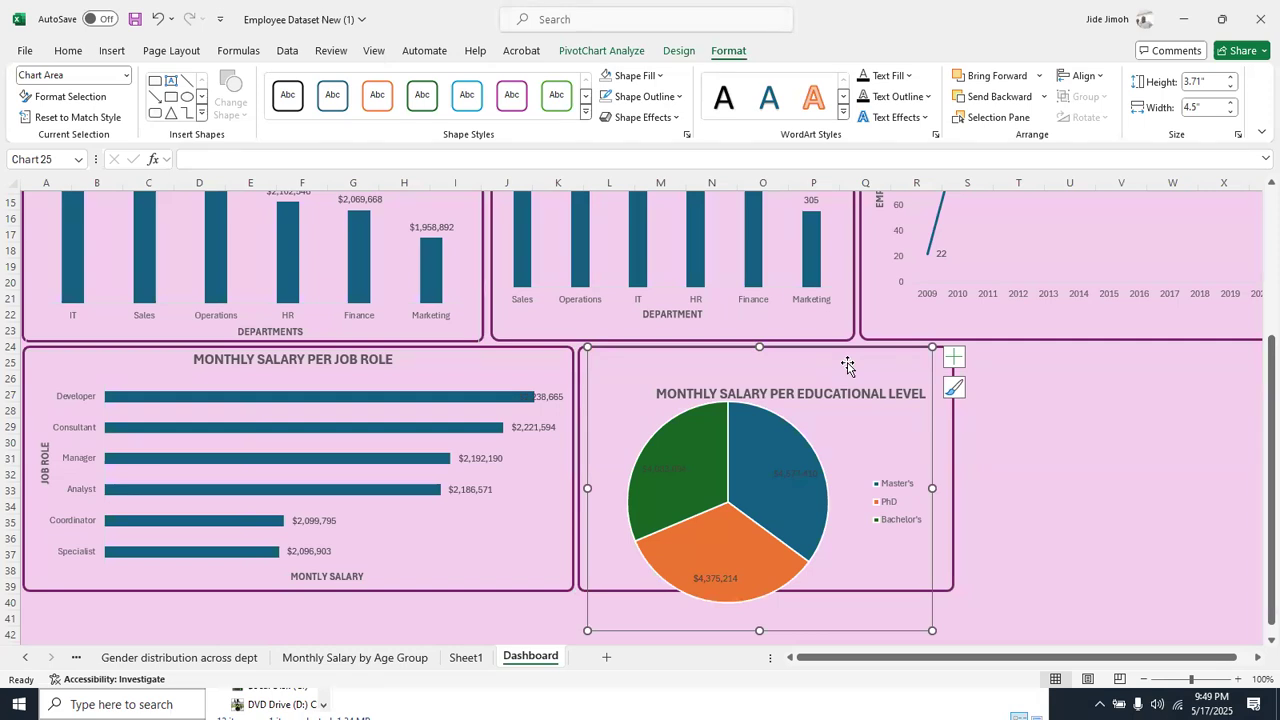
pyautogui.moveTo(932, 489); pyautogui.dragTo(950, 491)
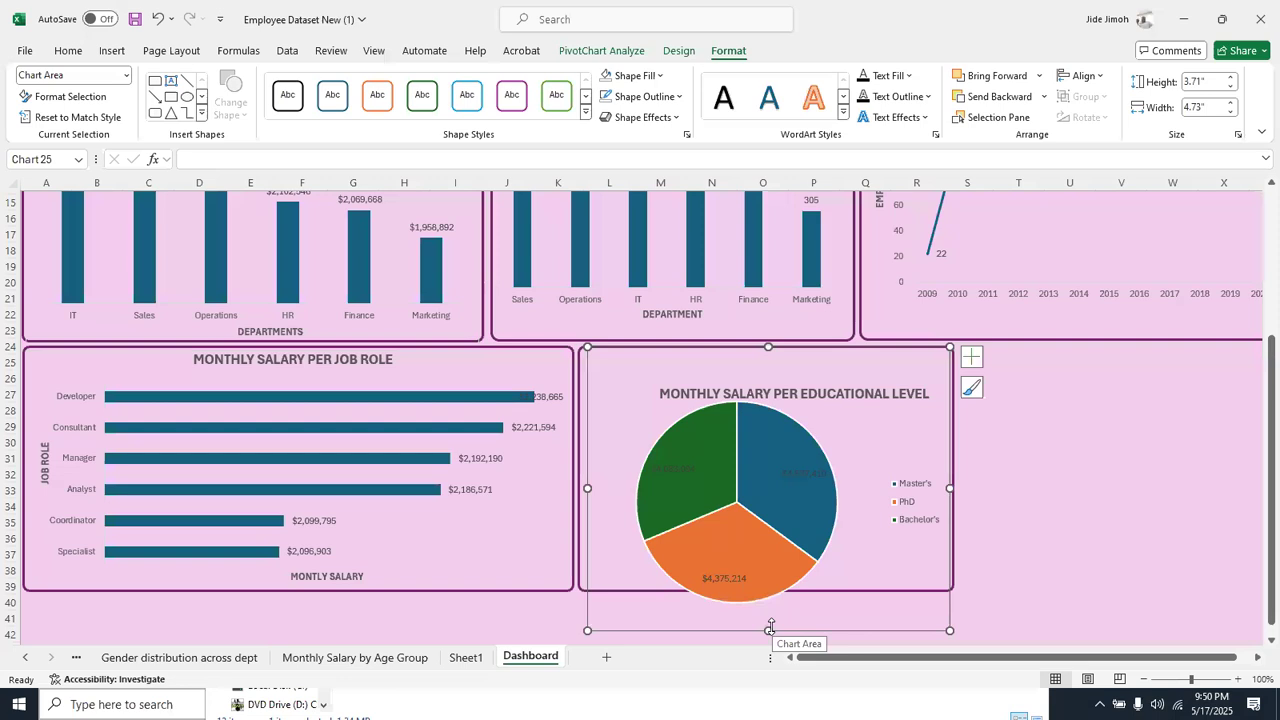
pyautogui.moveTo(770, 630); pyautogui.dragTo(770, 598)
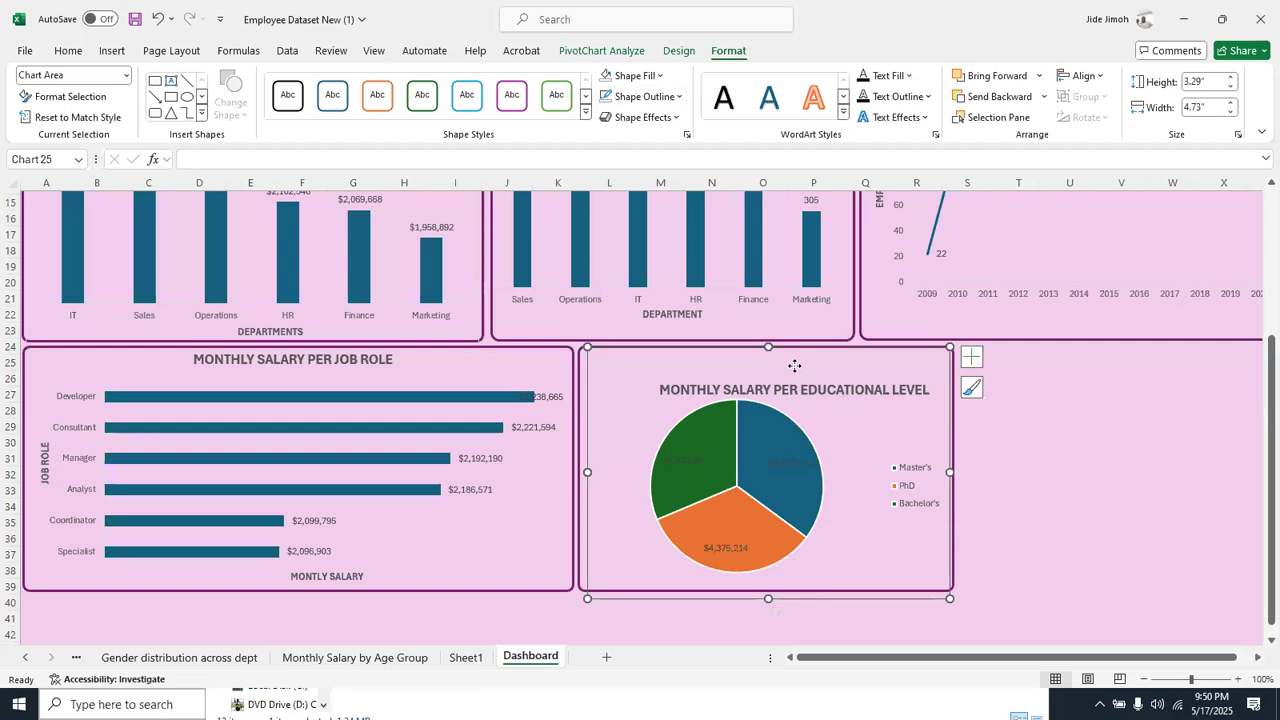
pyautogui.click(1000, 603)
pyautogui.click(775, 437)
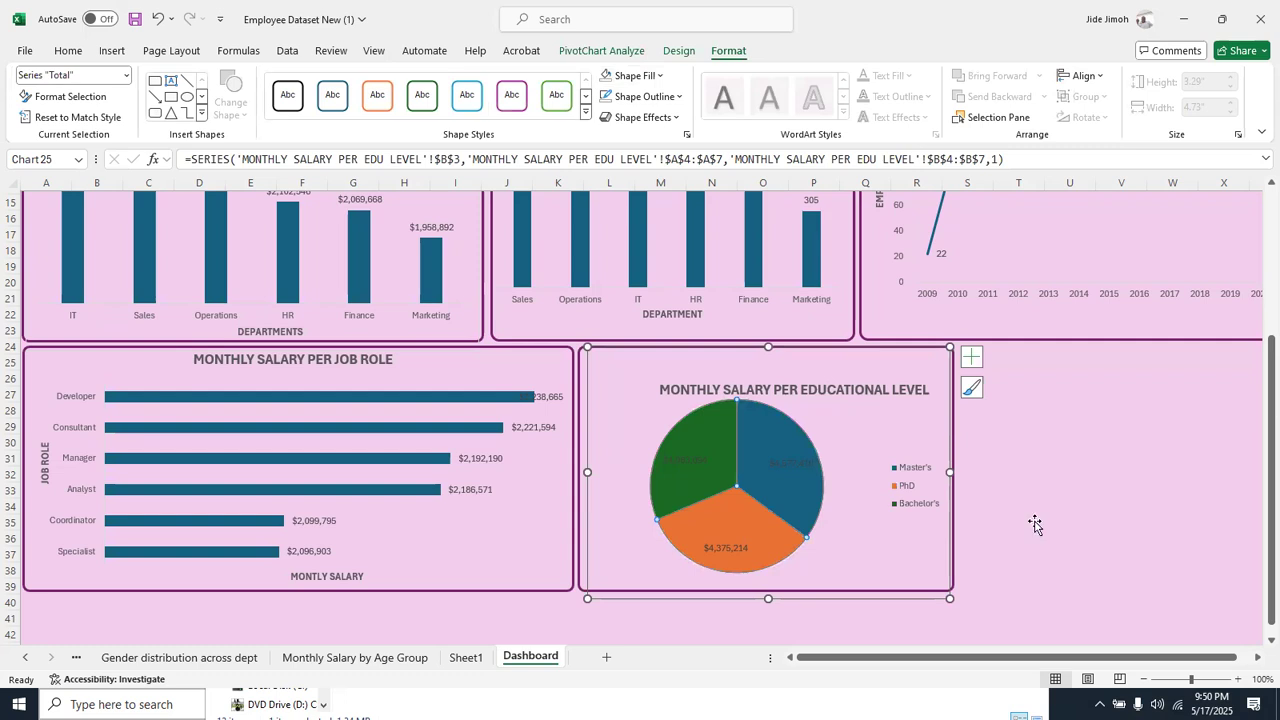
pyautogui.click(1030, 564)
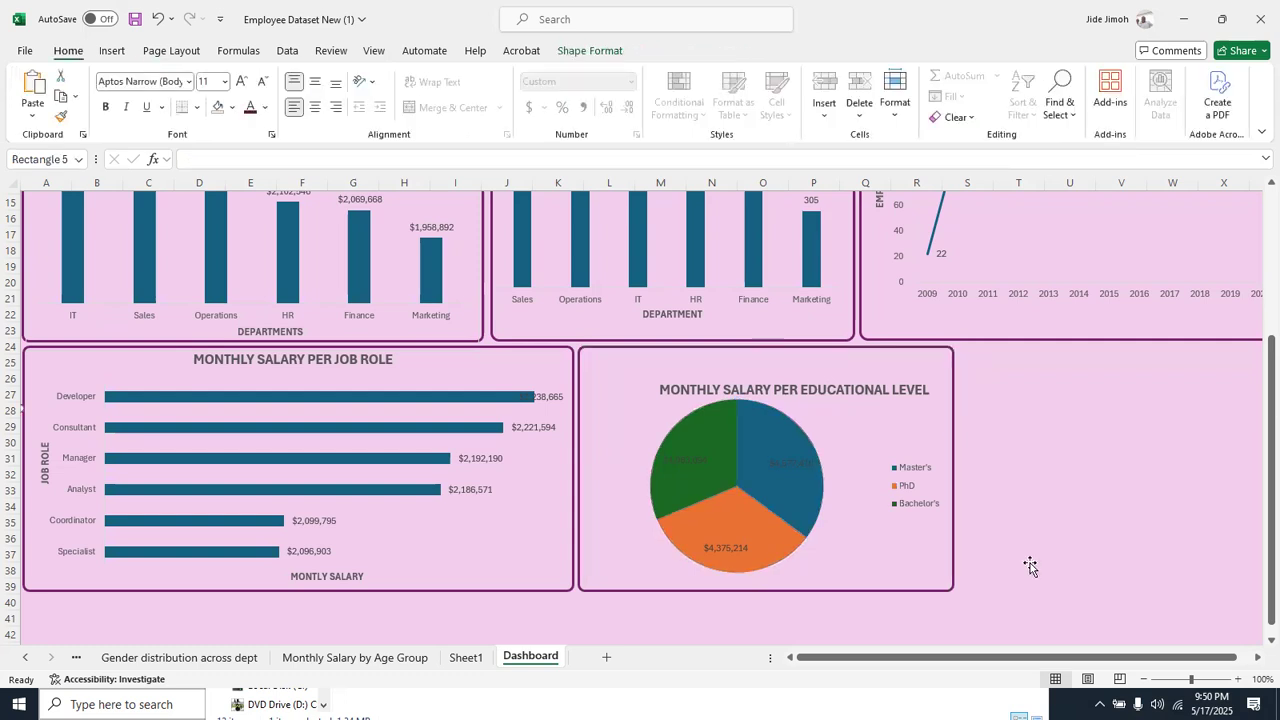
# Move the MONTHLY SALARY PER EDUCATIONAL LEVEL title up to the top edge of the pie chart's frame
pyautogui.click(818, 378)
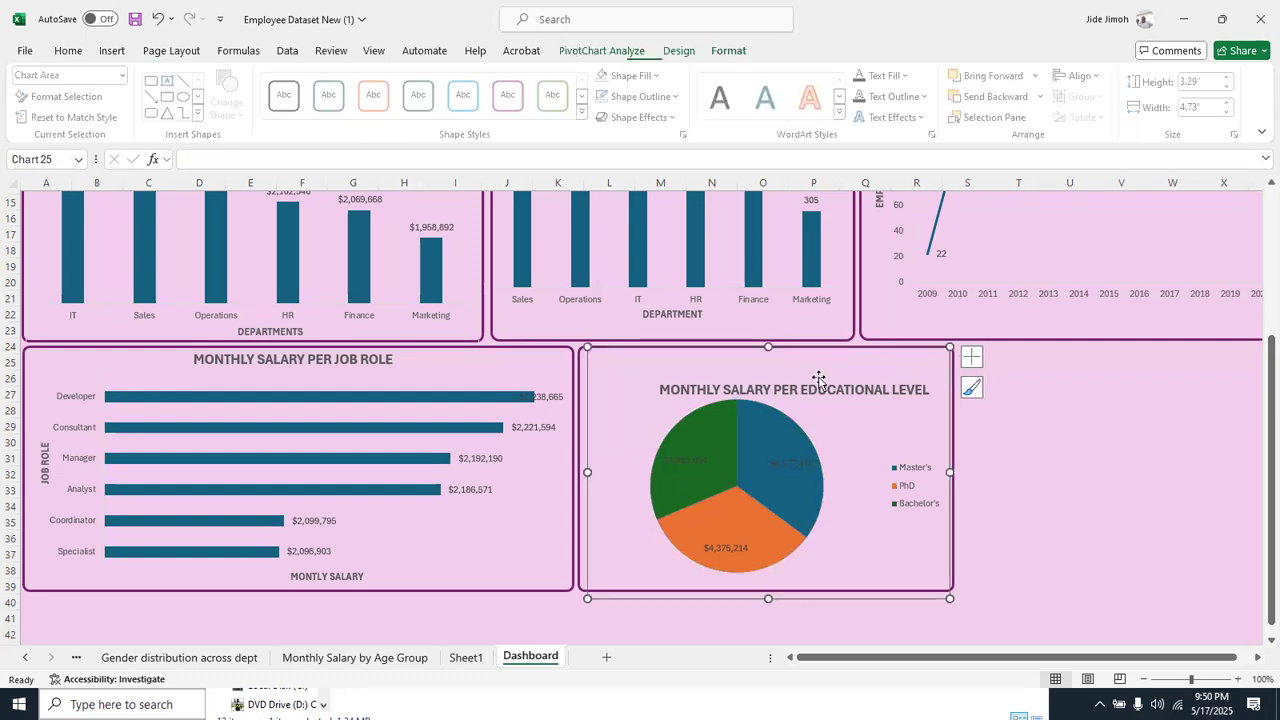
pyautogui.click(810, 386)
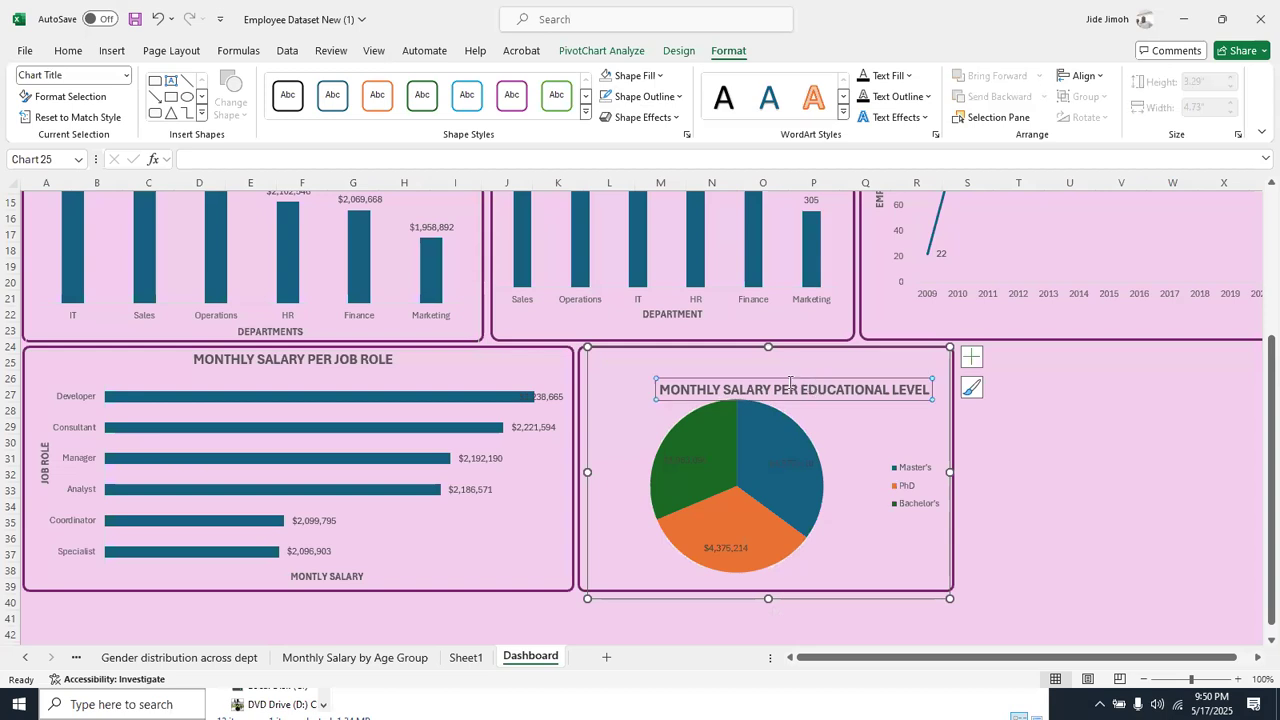
pyautogui.moveTo(795, 380); pyautogui.dragTo(785, 352)
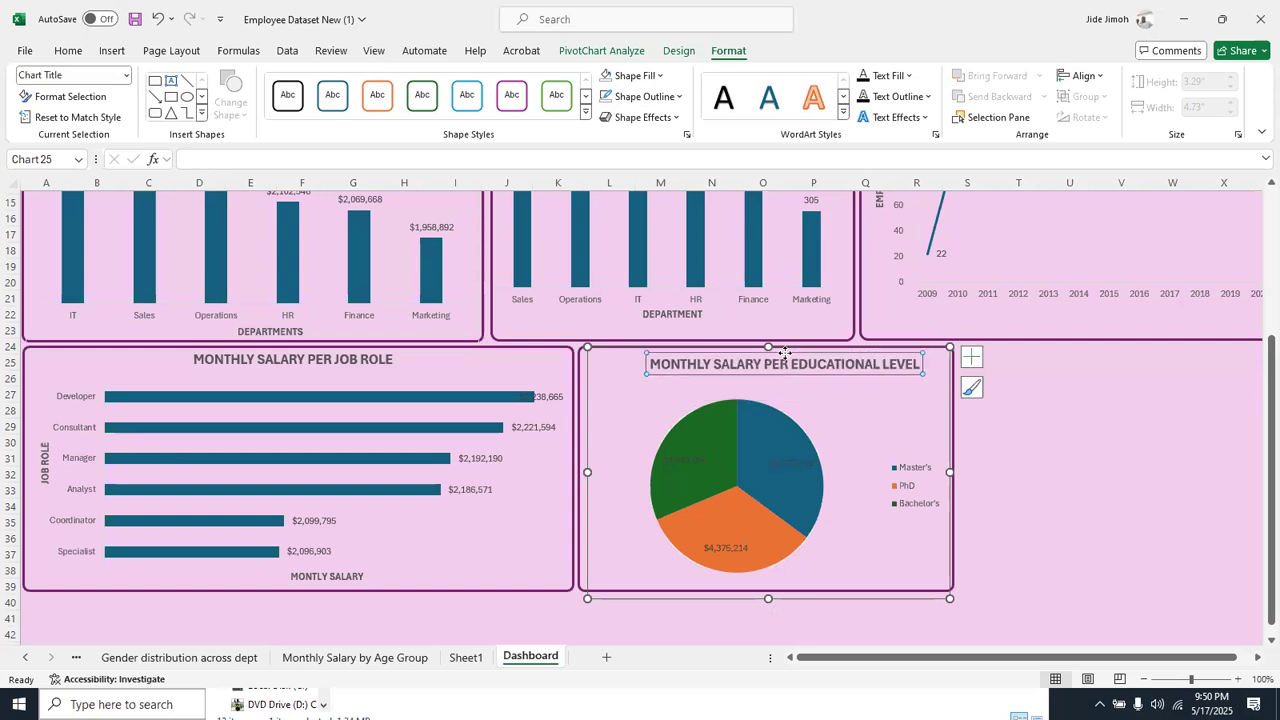
pyautogui.click(977, 578)
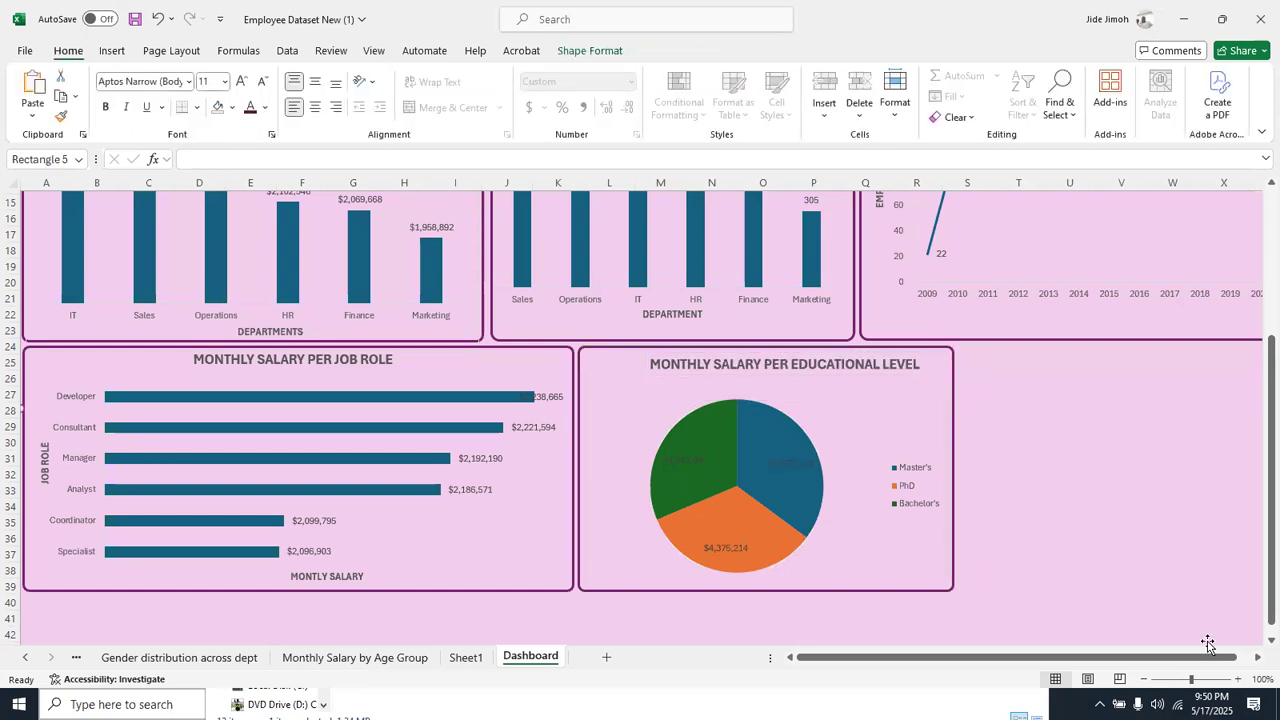
# Check the free dashboard space, and examine the charts on the Educational Level by Gender and Gender distribution across dept sheets
pyautogui.click(1257, 660)
pyautogui.moveTo(1257, 663); pyautogui.dragTo(1257, 663)
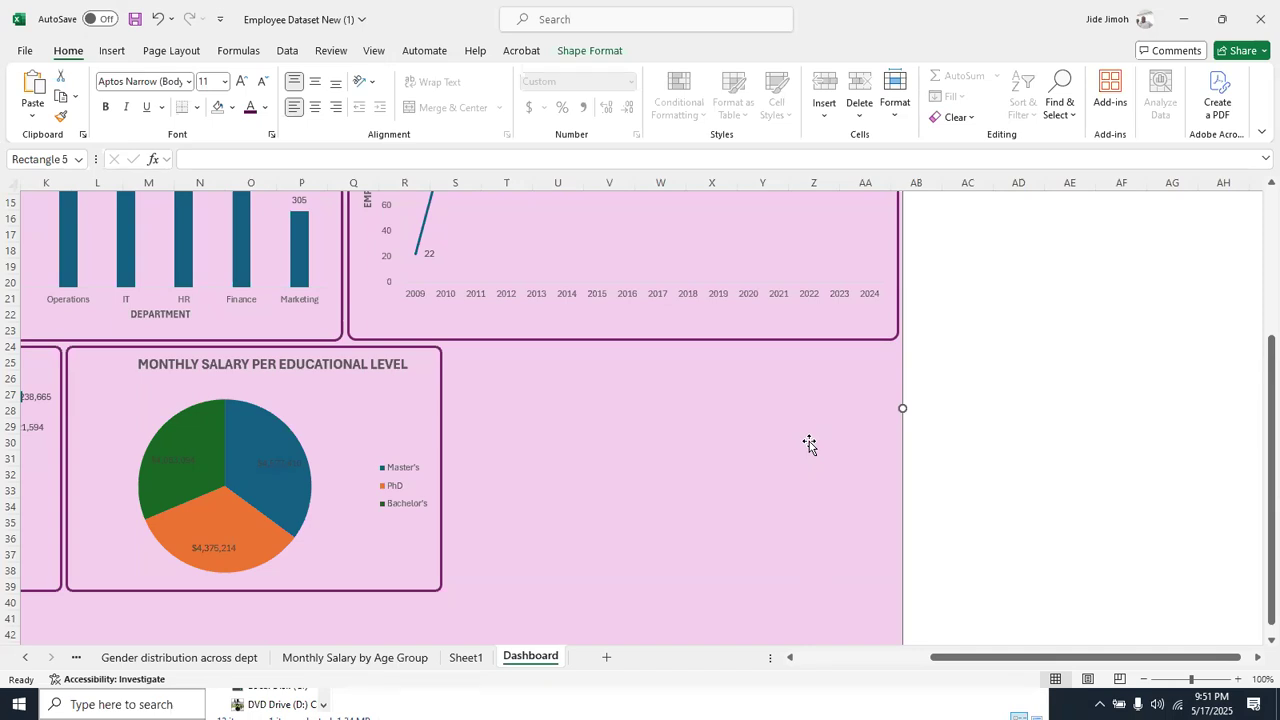
pyautogui.click(27, 662)
pyautogui.click(27, 662)
pyautogui.click(27, 662)
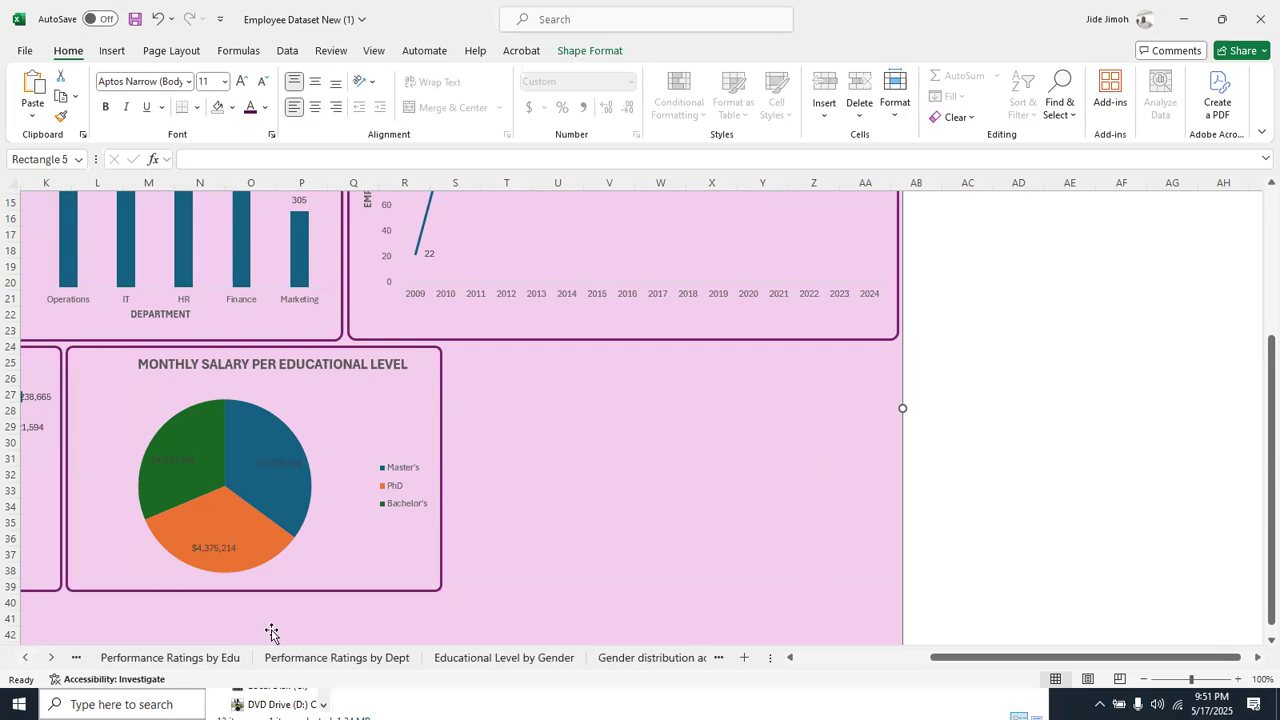
pyautogui.click(503, 656)
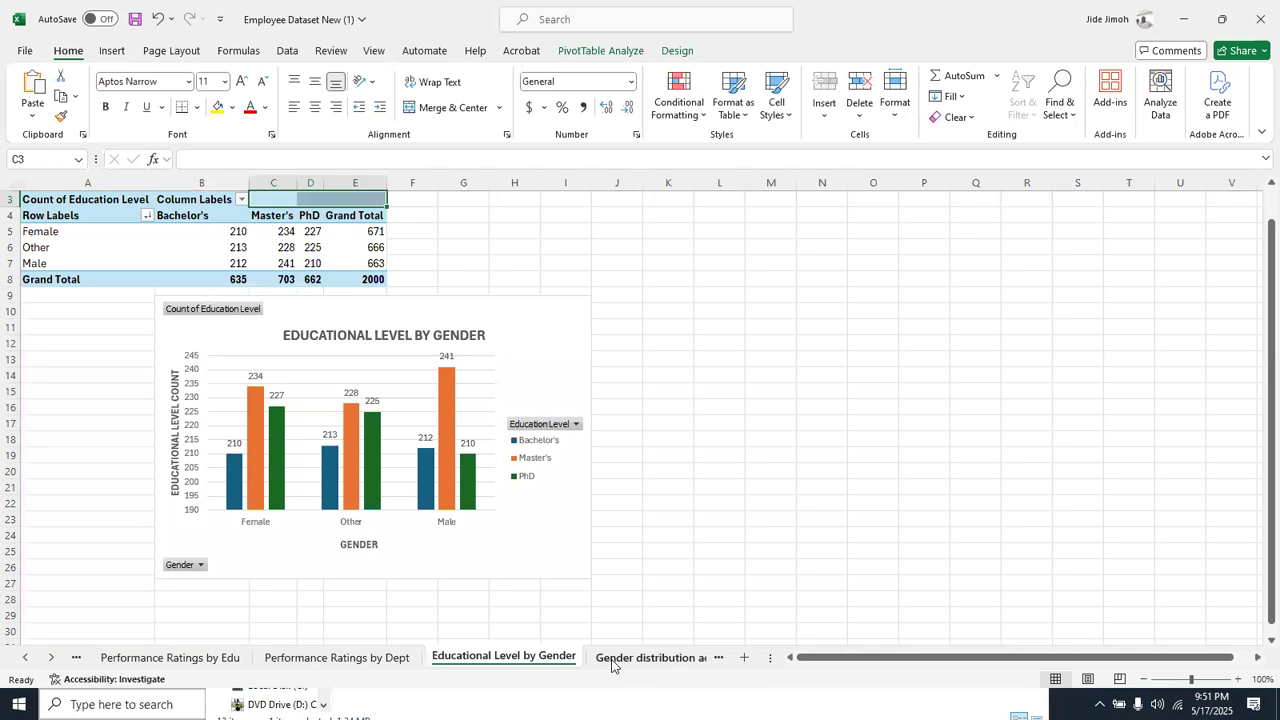
pyautogui.click(613, 658)
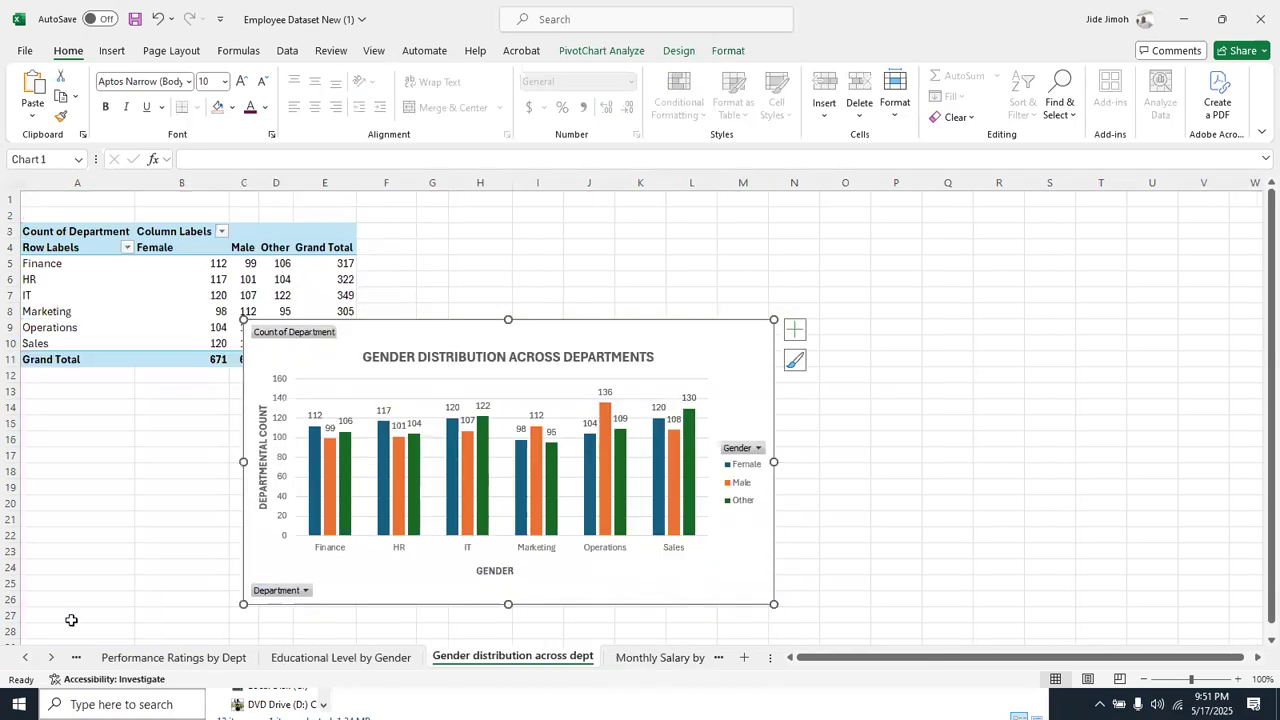
pyautogui.click(27, 660)
pyautogui.click(27, 660)
pyautogui.click(27, 660)
pyautogui.click(27, 660)
pyautogui.click(27, 660)
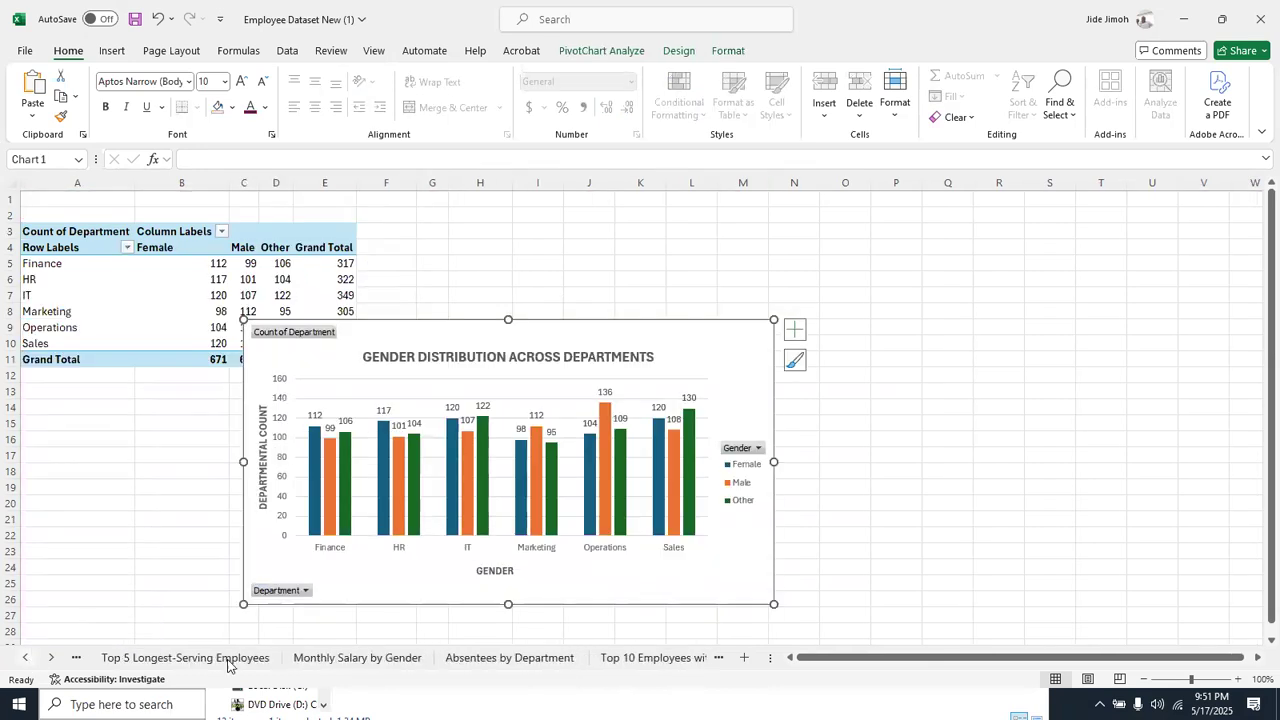
# Delete the pie chart from the Monthly Salary by Gender sheet
pyautogui.click(320, 657)
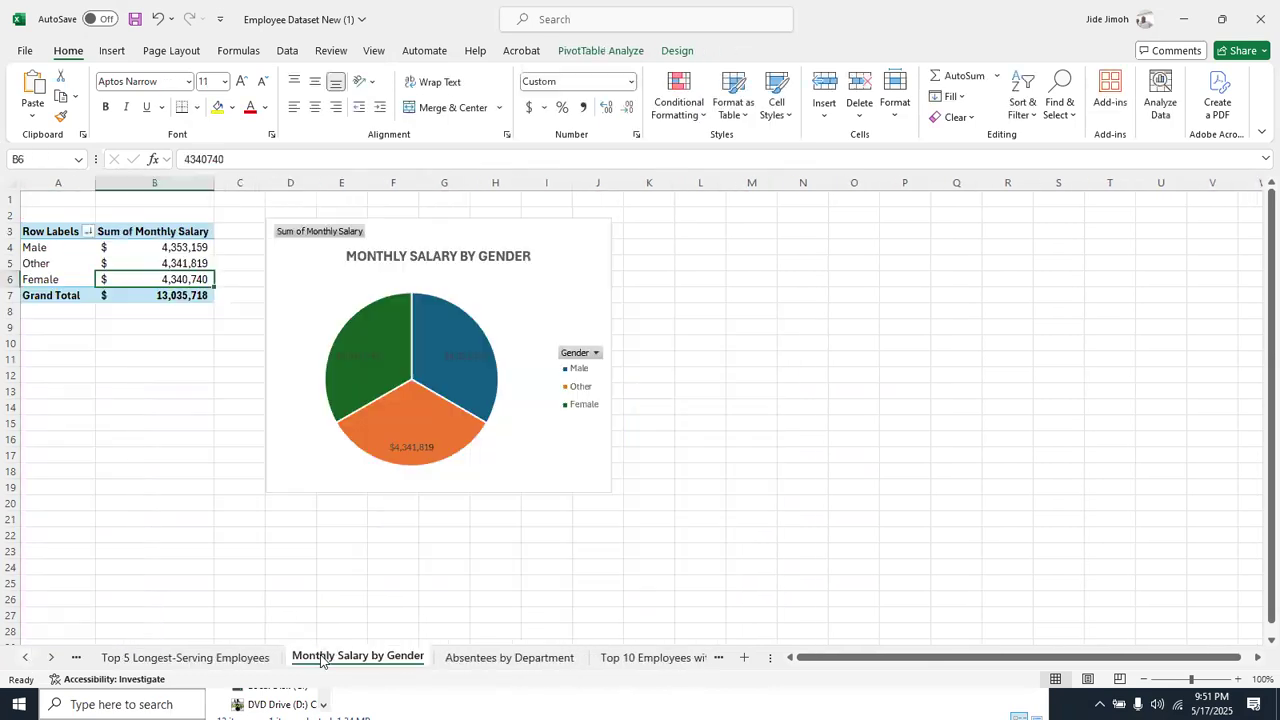
pyautogui.click(426, 228)
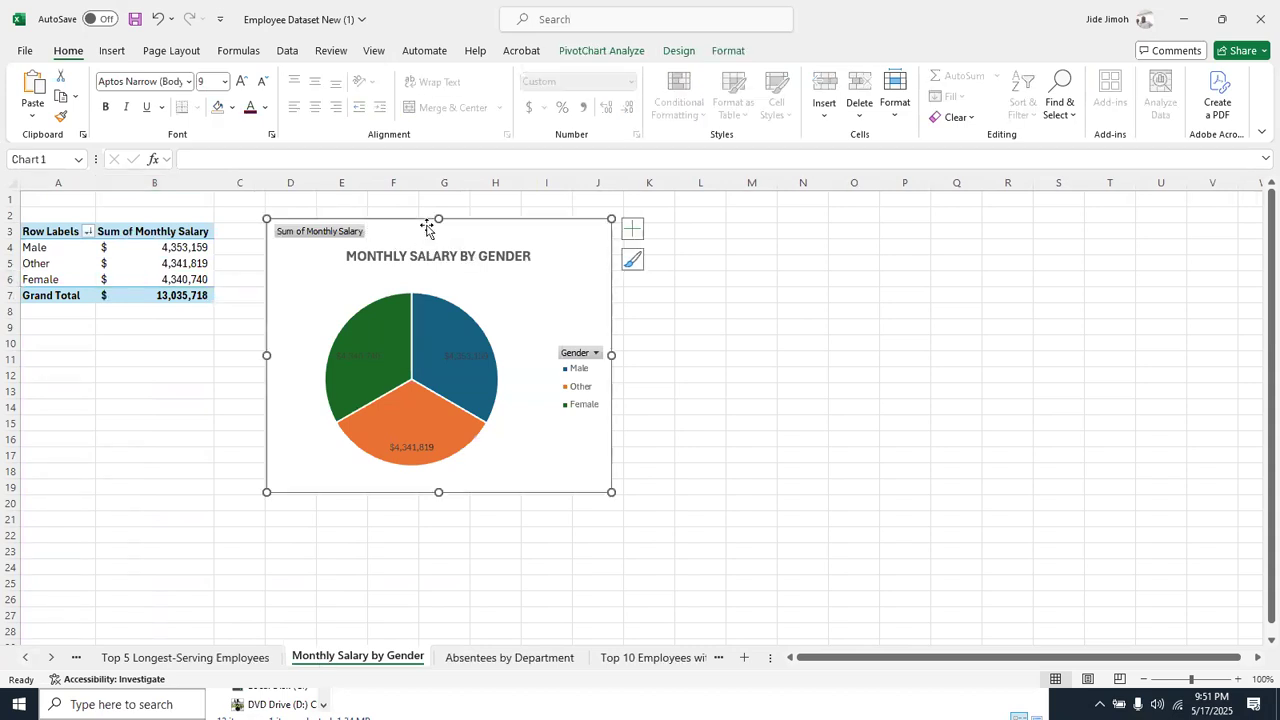
pyautogui.press('Delete')
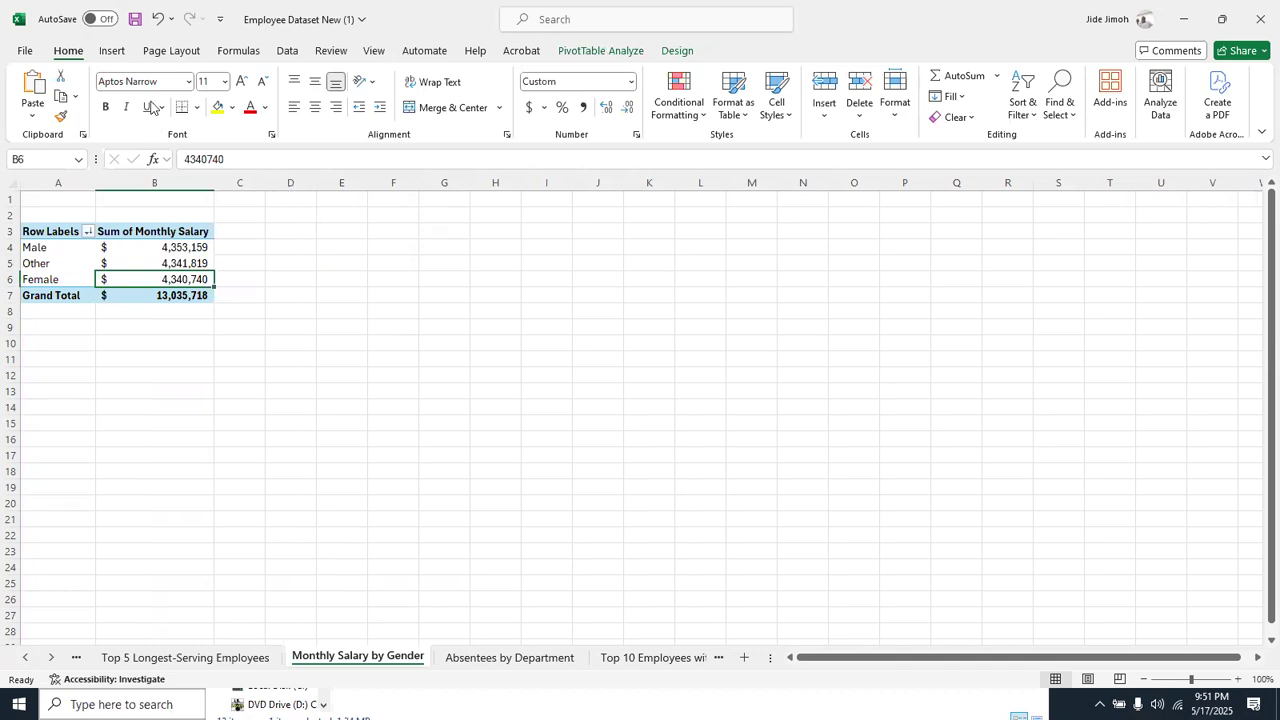
pyautogui.click(118, 52)
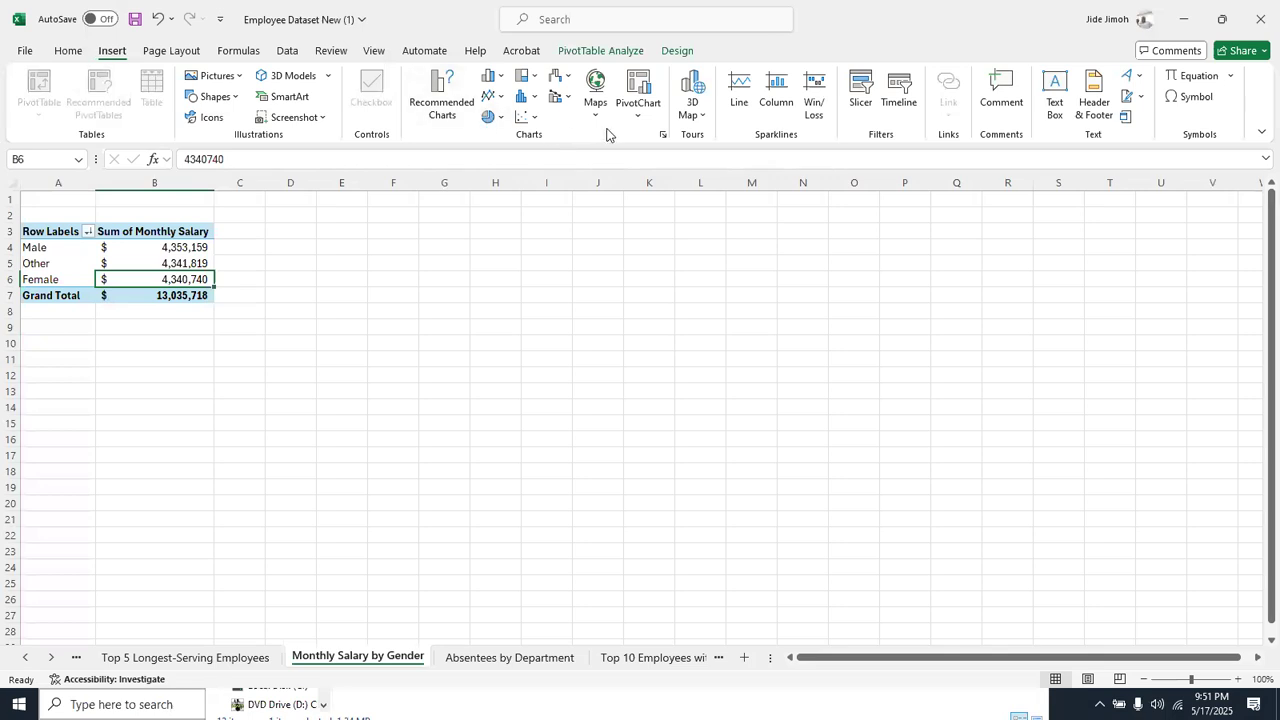
pyautogui.click(662, 135)
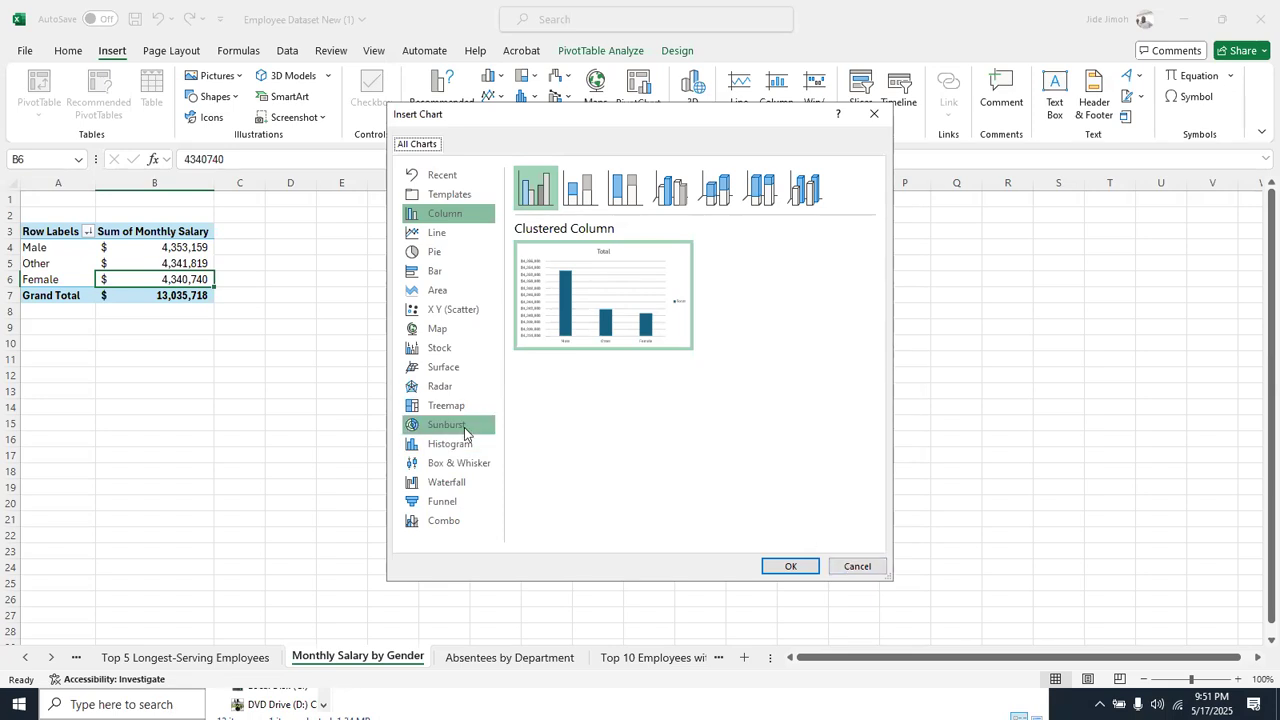
pyautogui.click(856, 566)
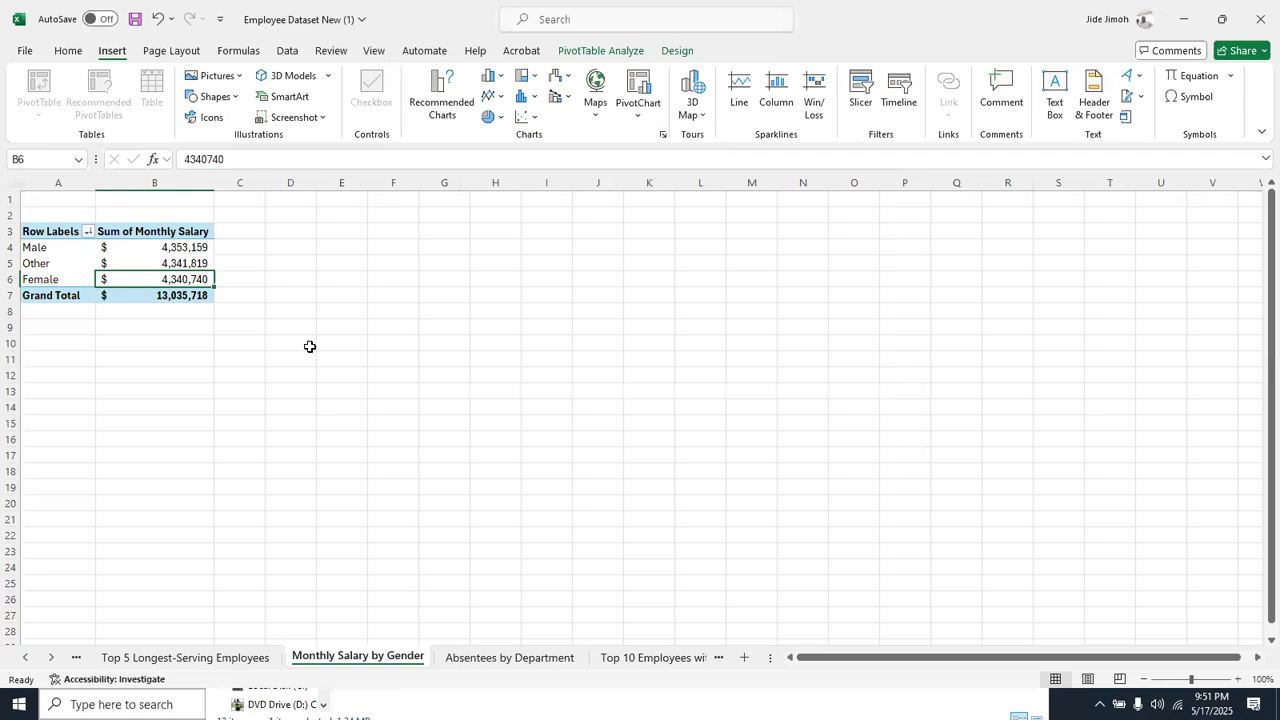
# Copy the gender salary rows A4:B6 to a plain range starting at E2 and widen column F to fit the amounts
pyautogui.moveTo(58, 250); pyautogui.dragTo(149, 274)
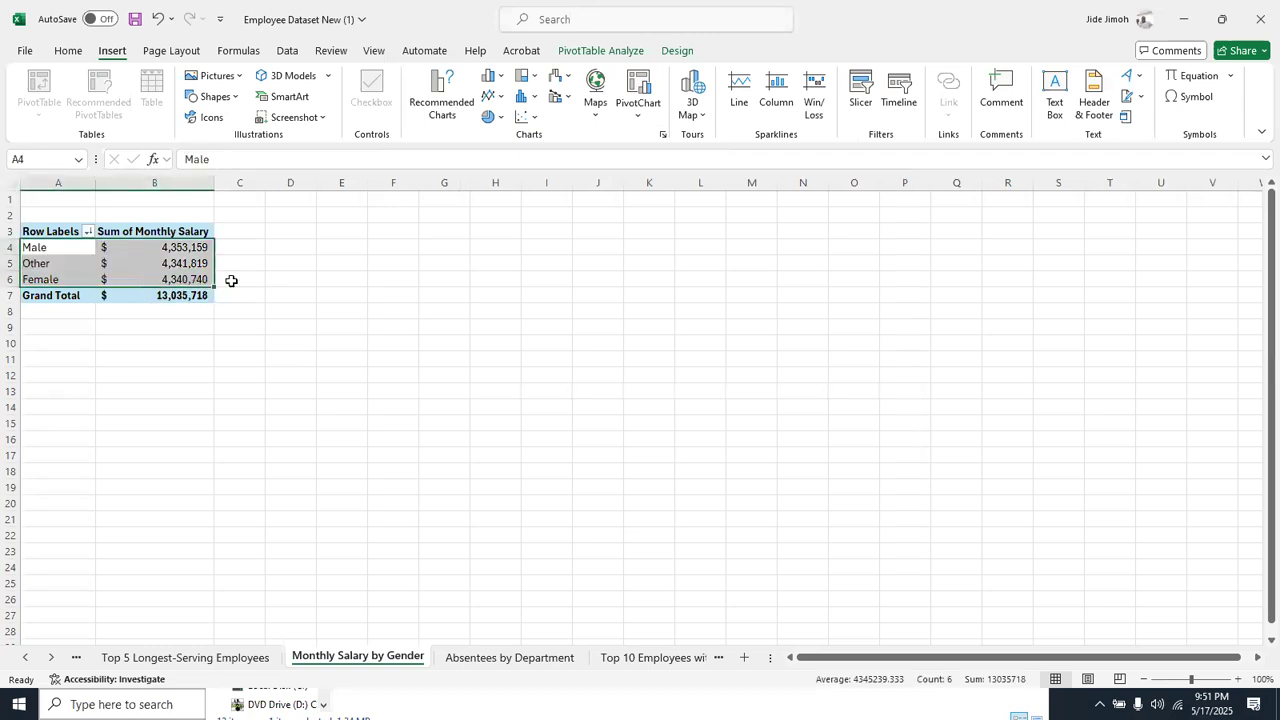
pyautogui.hotkey('ctrl', 'c')
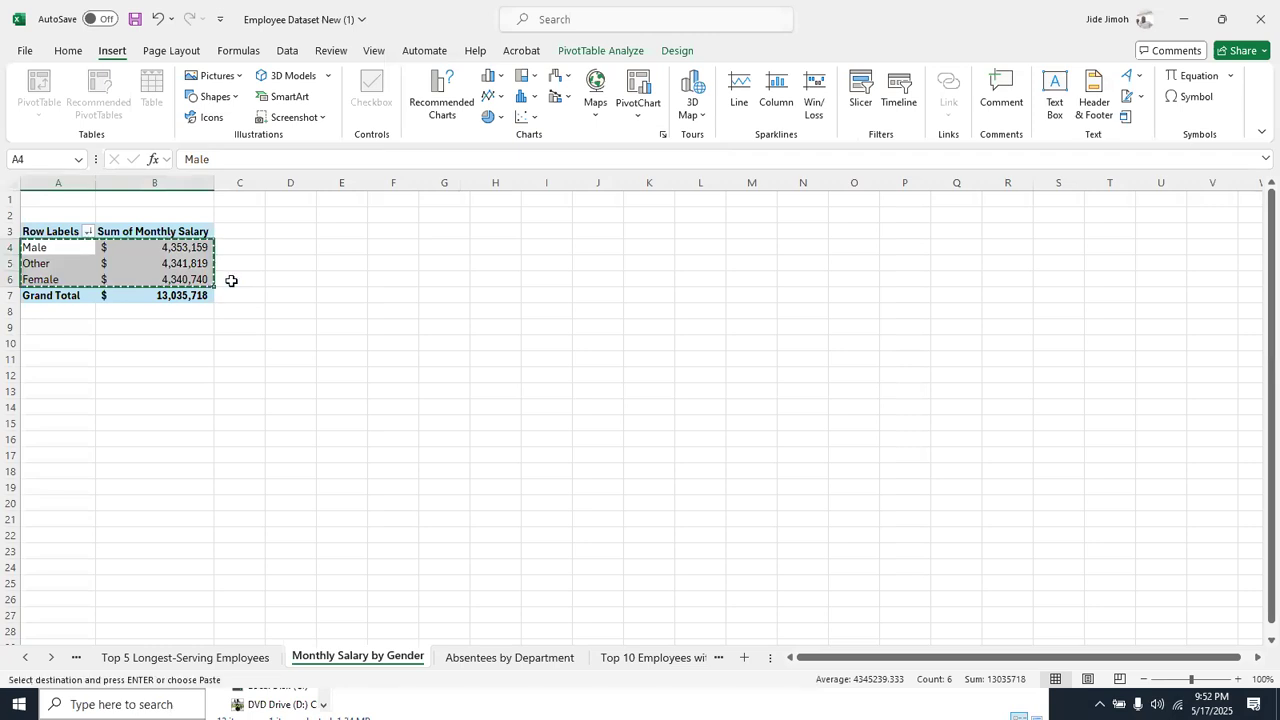
pyautogui.click(327, 216)
pyautogui.hotkey('ctrl', 'v')
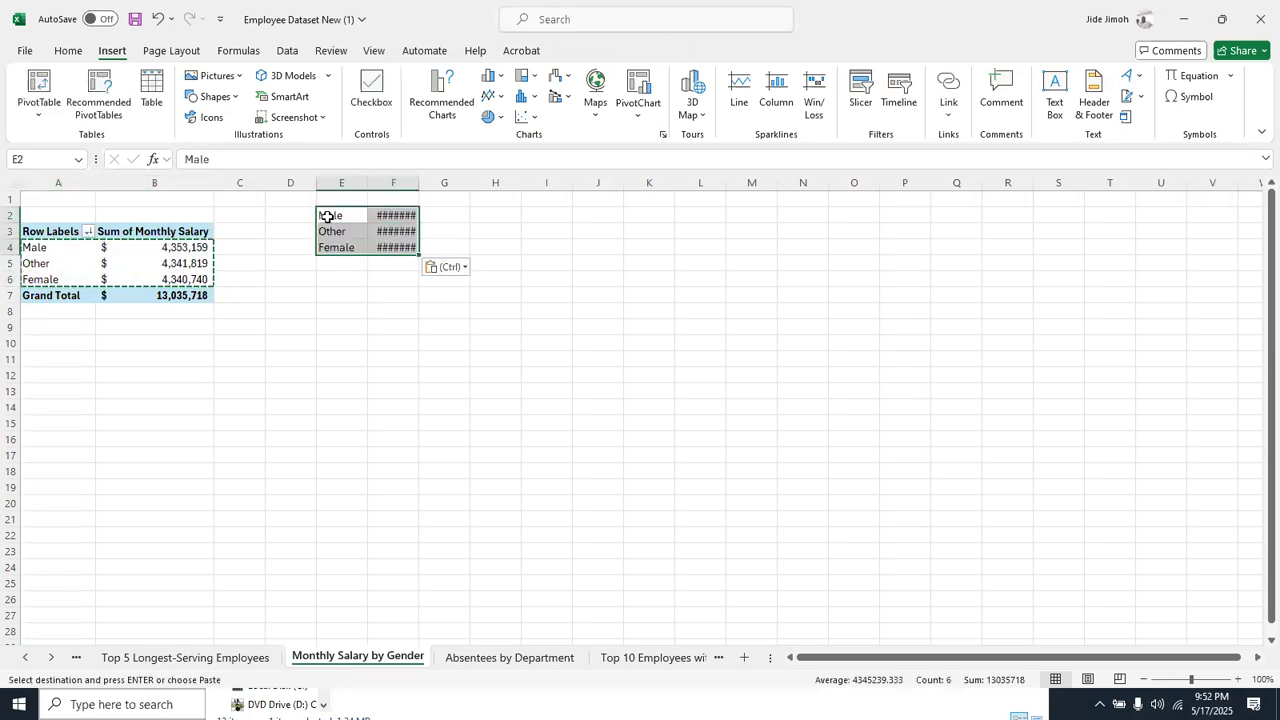
pyautogui.doubleClick(419, 182)
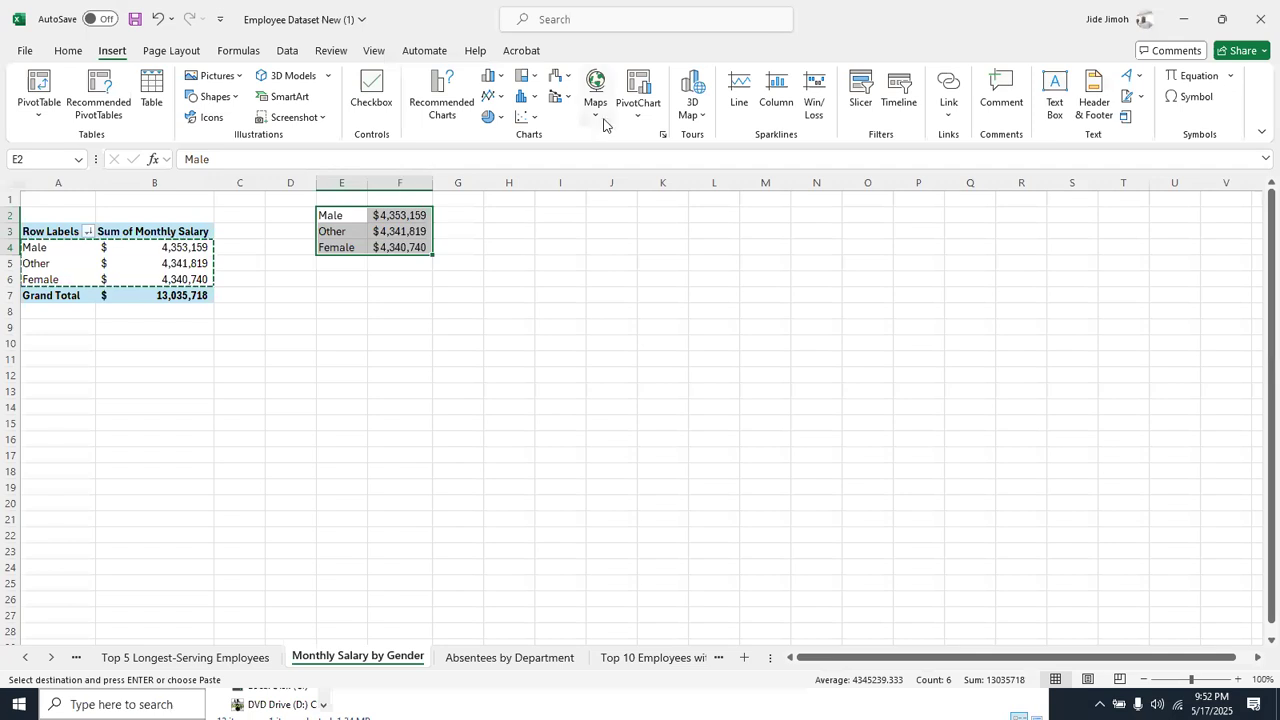
# Insert a Funnel chart from the copied gender salary range on the Monthly Salary by Gender sheet
pyautogui.click(664, 135)
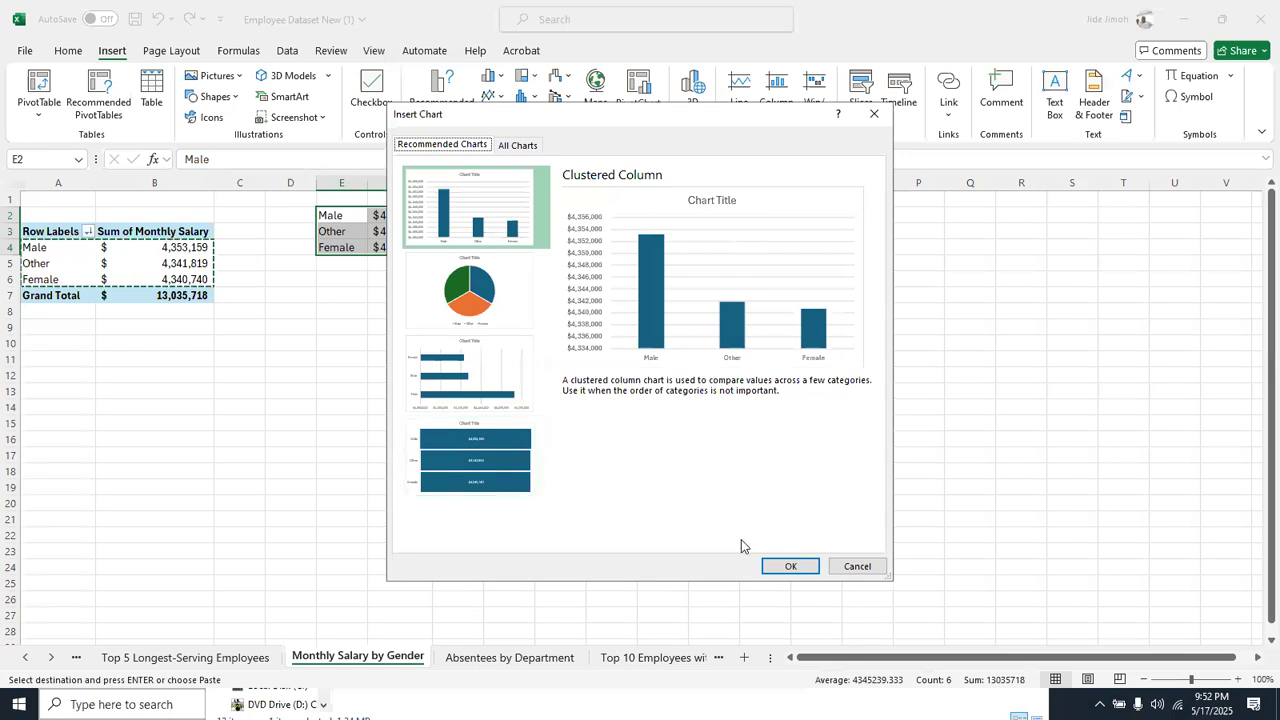
pyautogui.click(505, 462)
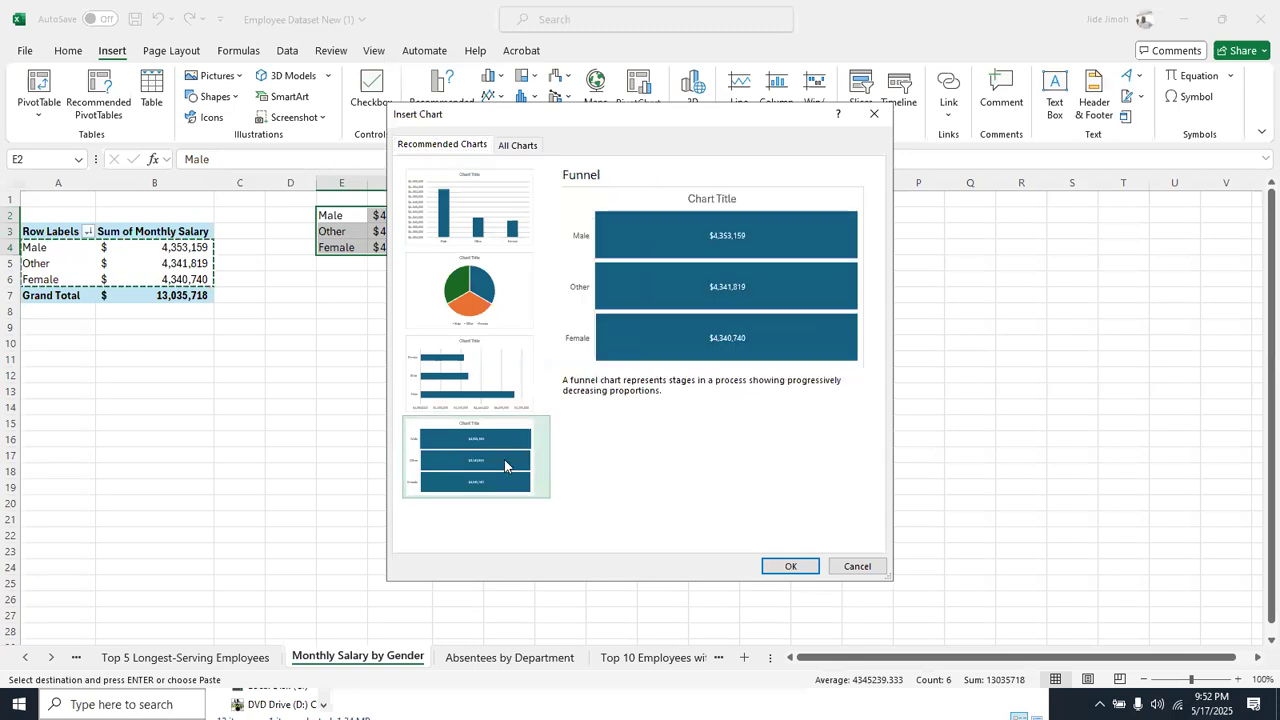
pyautogui.click(790, 567)
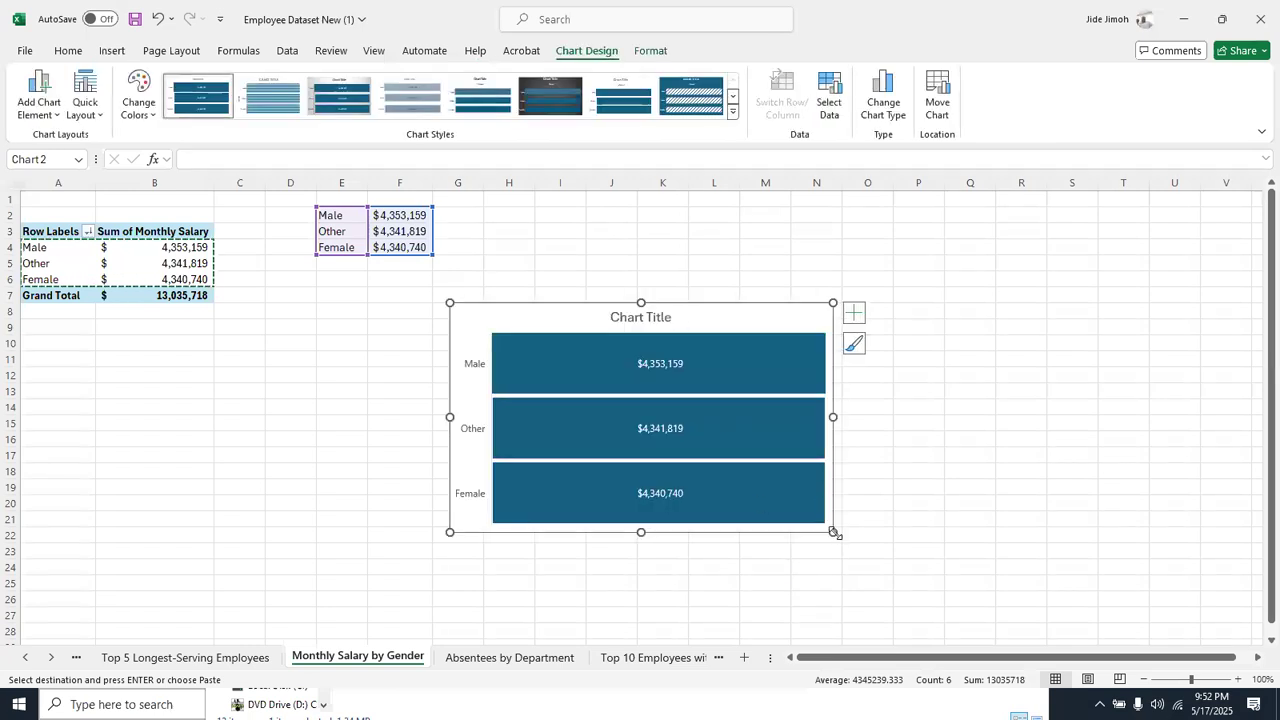
pyautogui.moveTo(773, 499)
pyautogui.press('Escape')
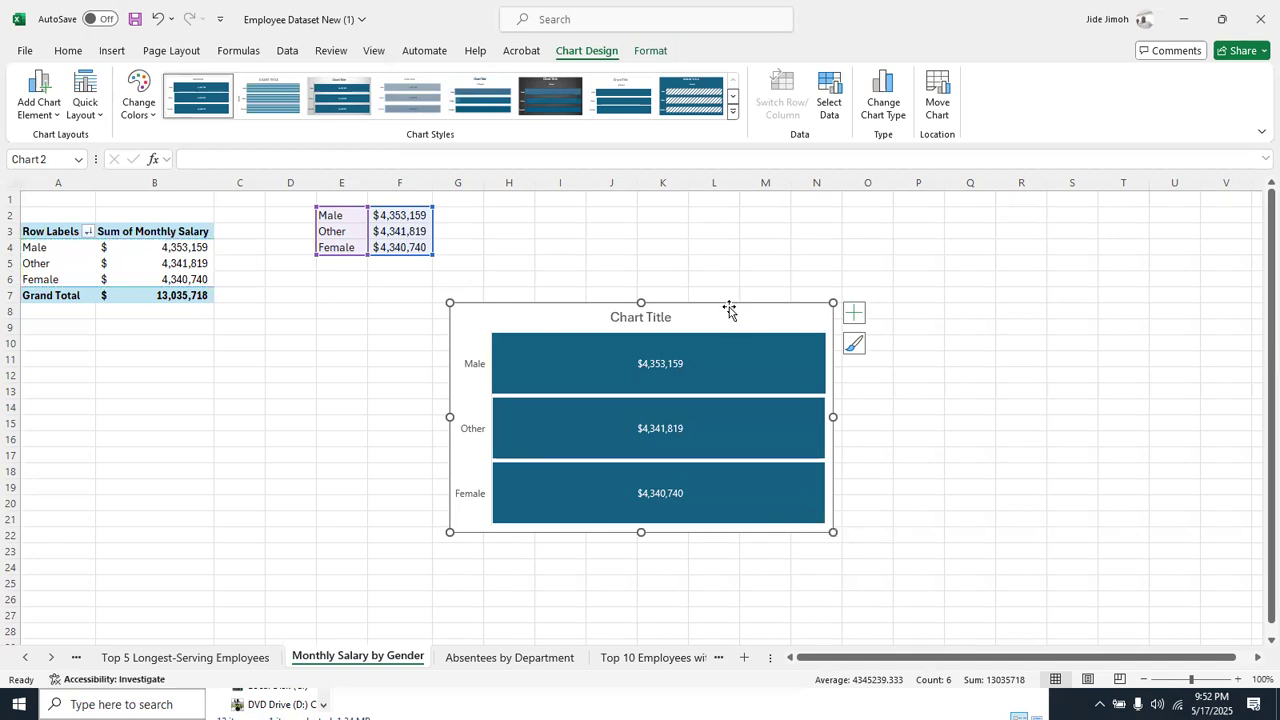
# Copy the funnel chart onto the Dashboard sheet and move it into the empty area beside the educational level pie chart
pyautogui.rightClick(44, 657)
pyautogui.click(60, 622)
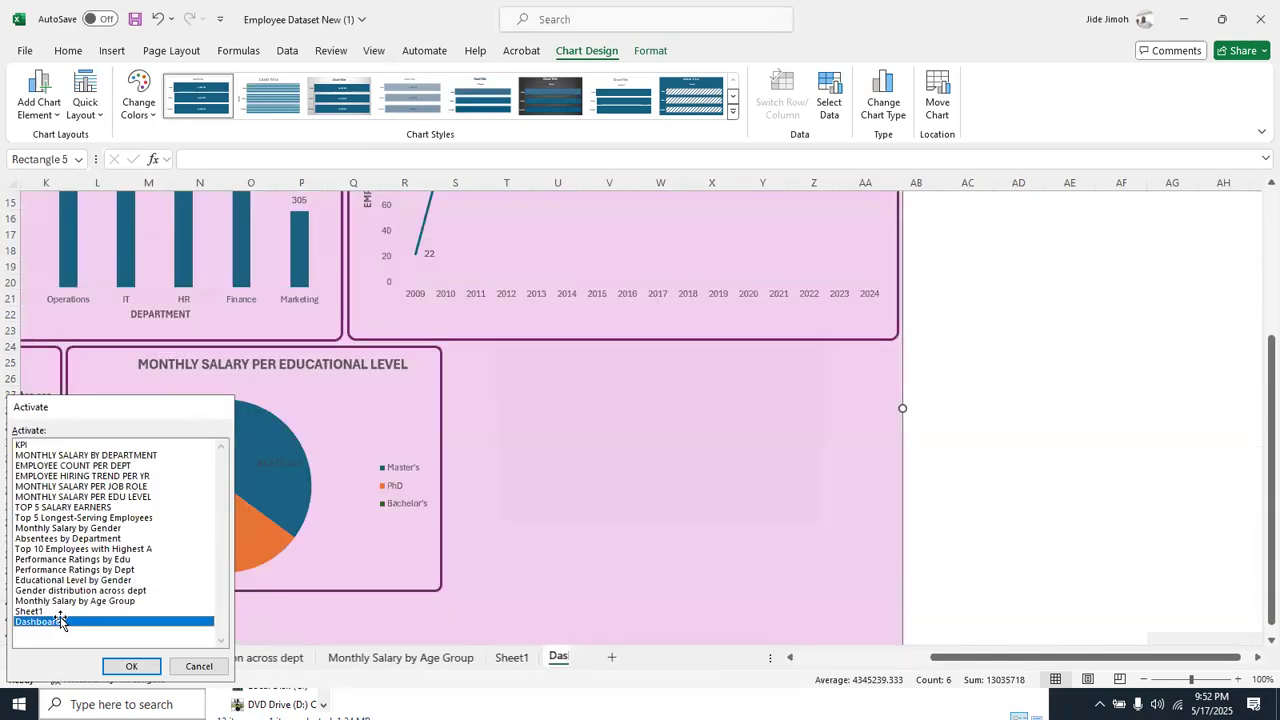
pyautogui.doubleClick(62, 622)
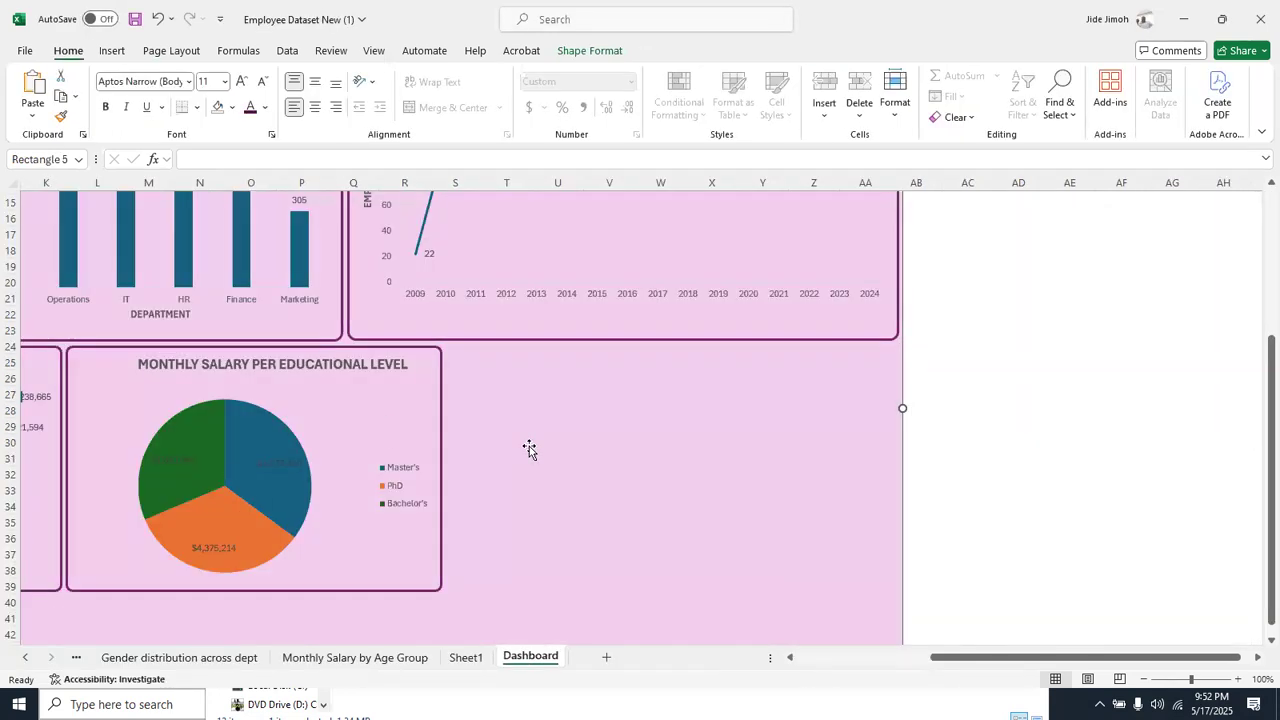
pyautogui.click(585, 433)
pyautogui.scroll(5, 585, 433)
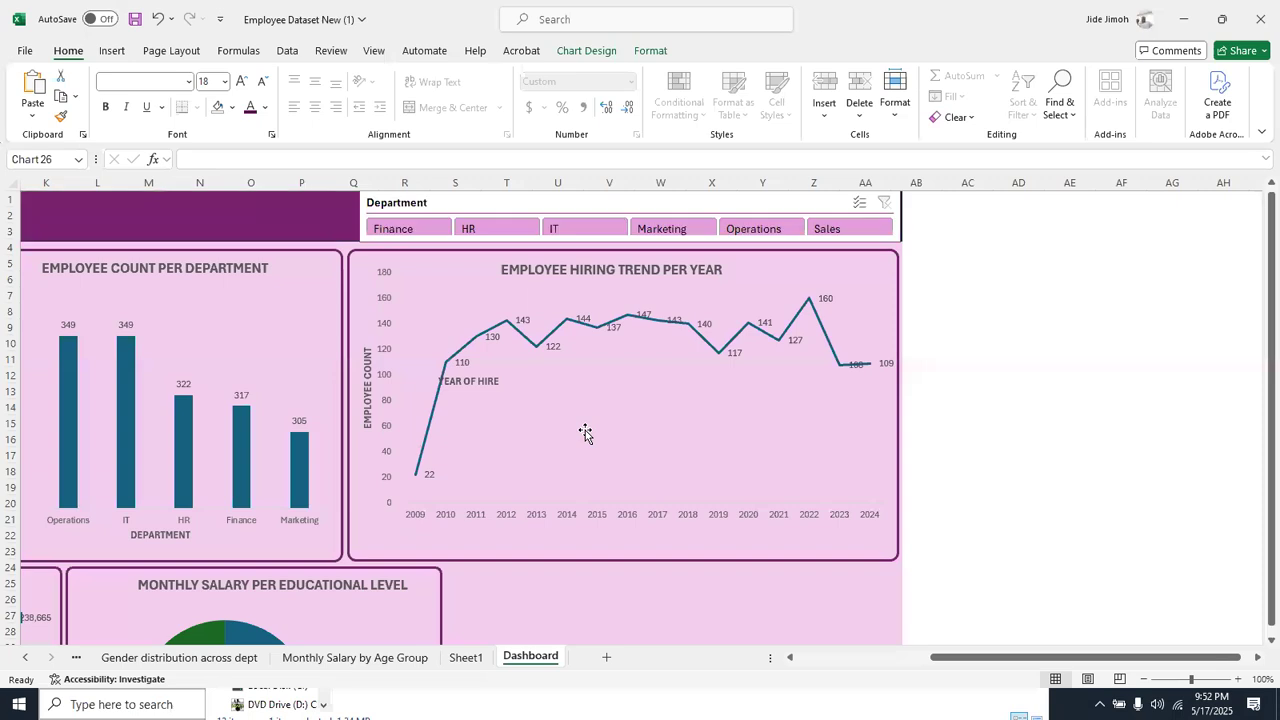
pyautogui.click(1145, 679)
pyautogui.click(1145, 679)
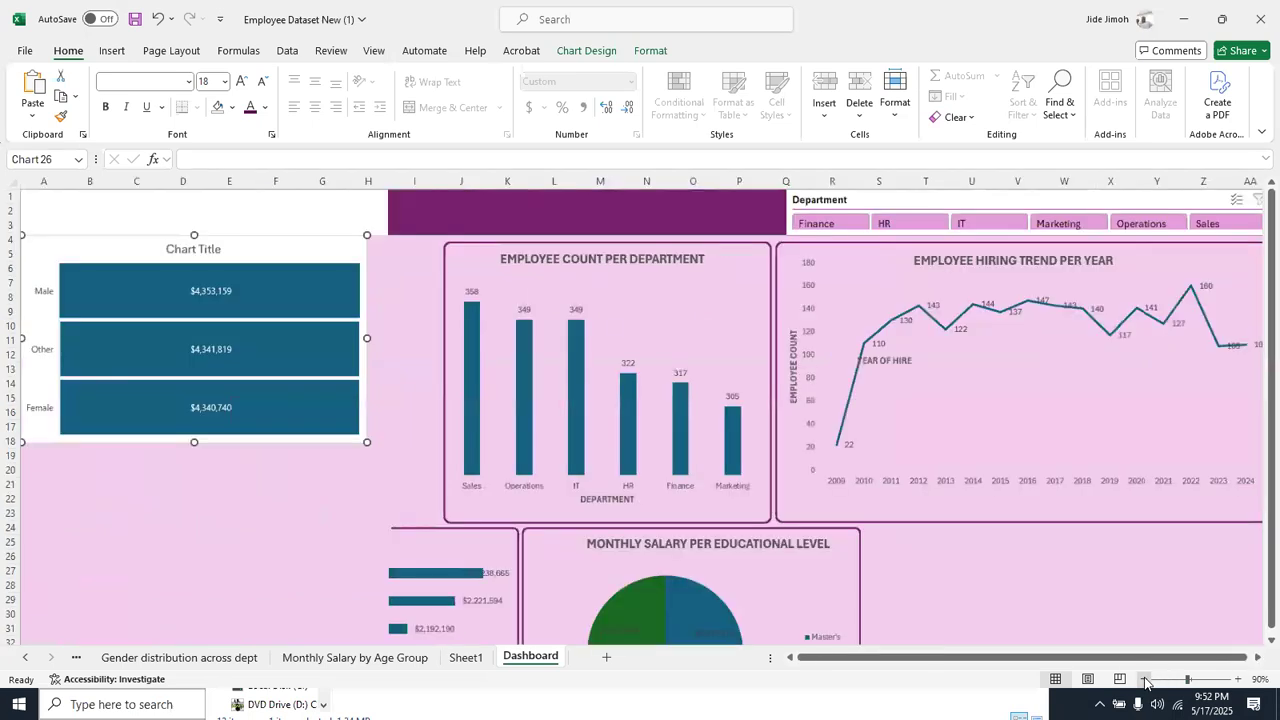
pyautogui.click(1145, 679)
pyautogui.click(1145, 679)
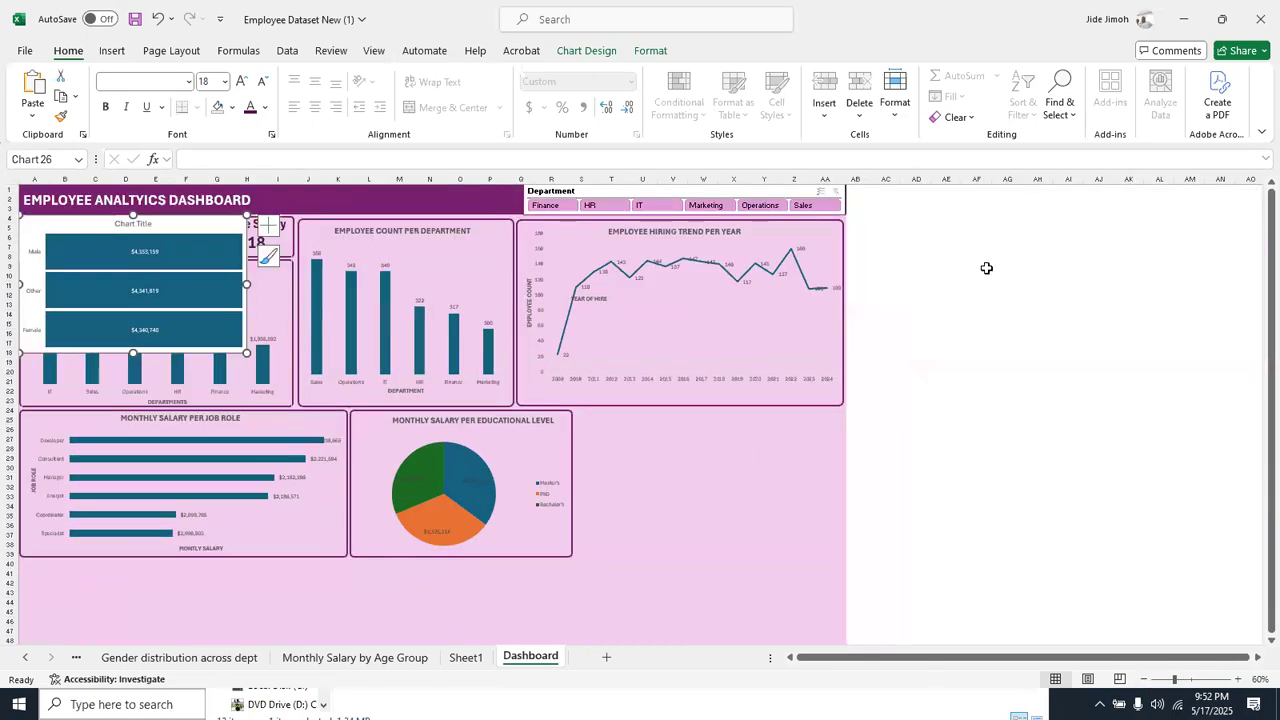
pyautogui.moveTo(431, 285); pyautogui.dragTo(783, 421)
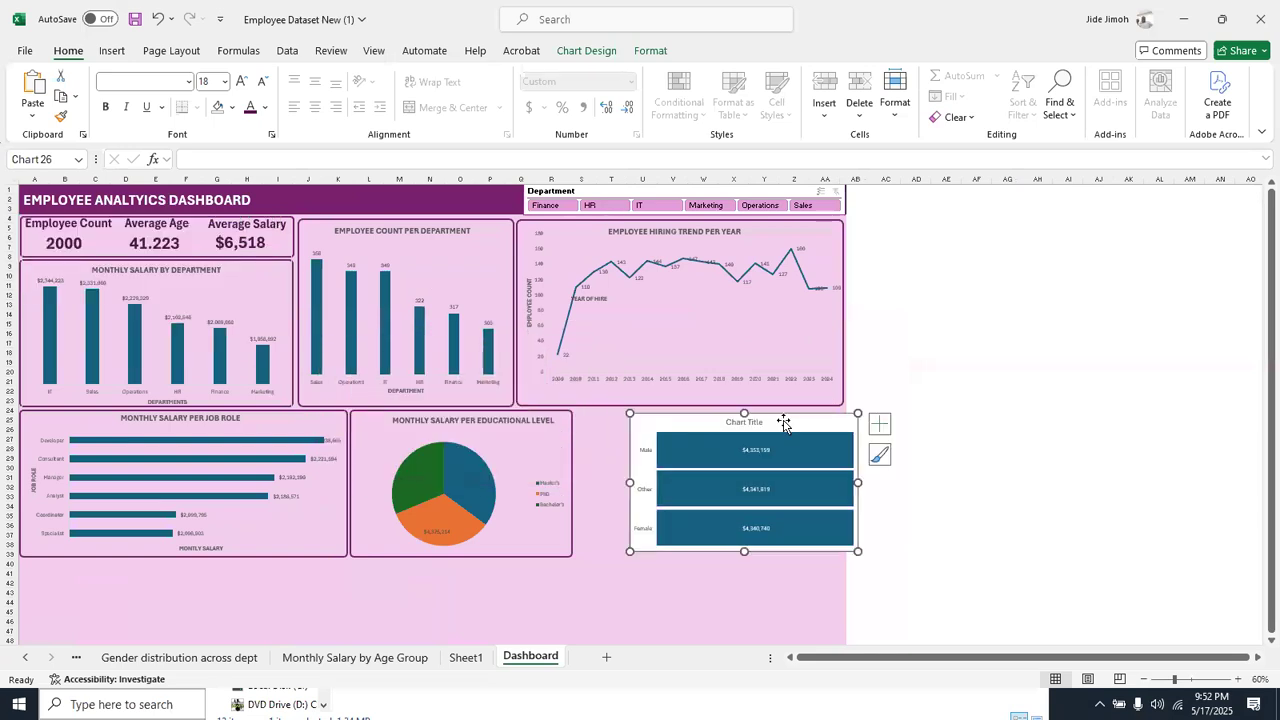
# Filter the dashboard by IT, Marketing and HR in turn to test the funnel chart, and delete that chart from the dashboard
pyautogui.click(671, 207)
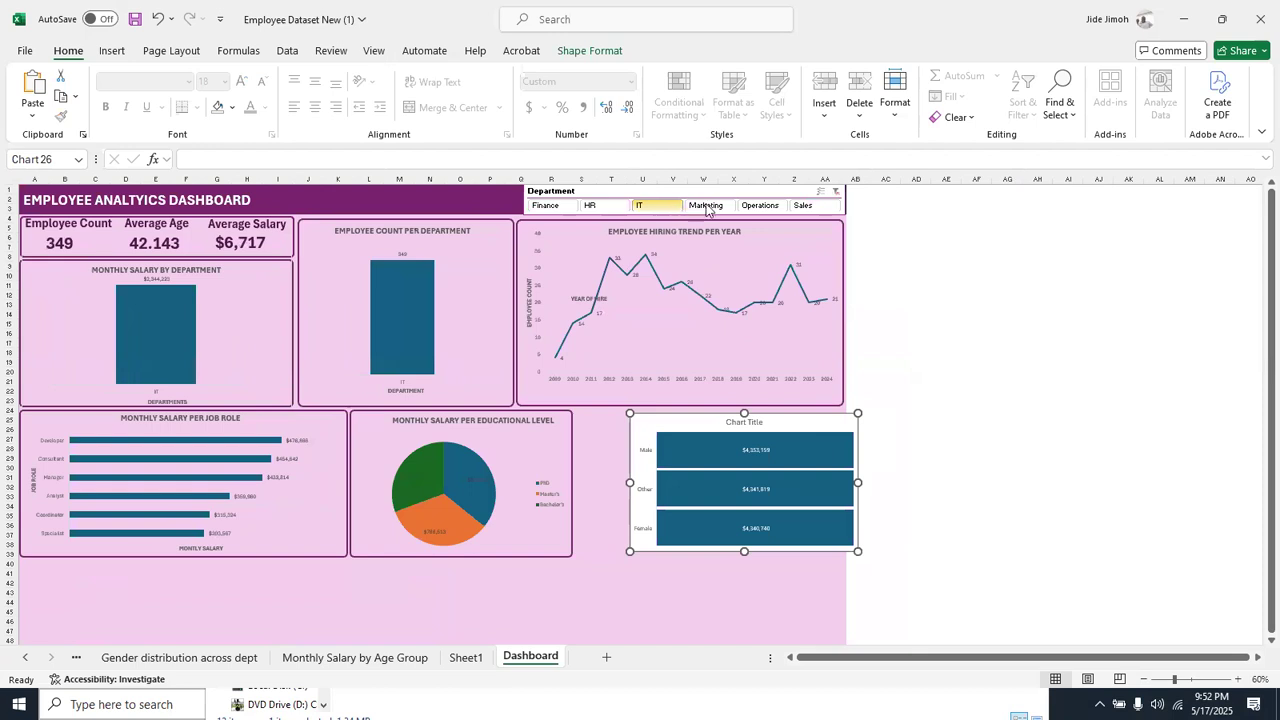
pyautogui.click(706, 206)
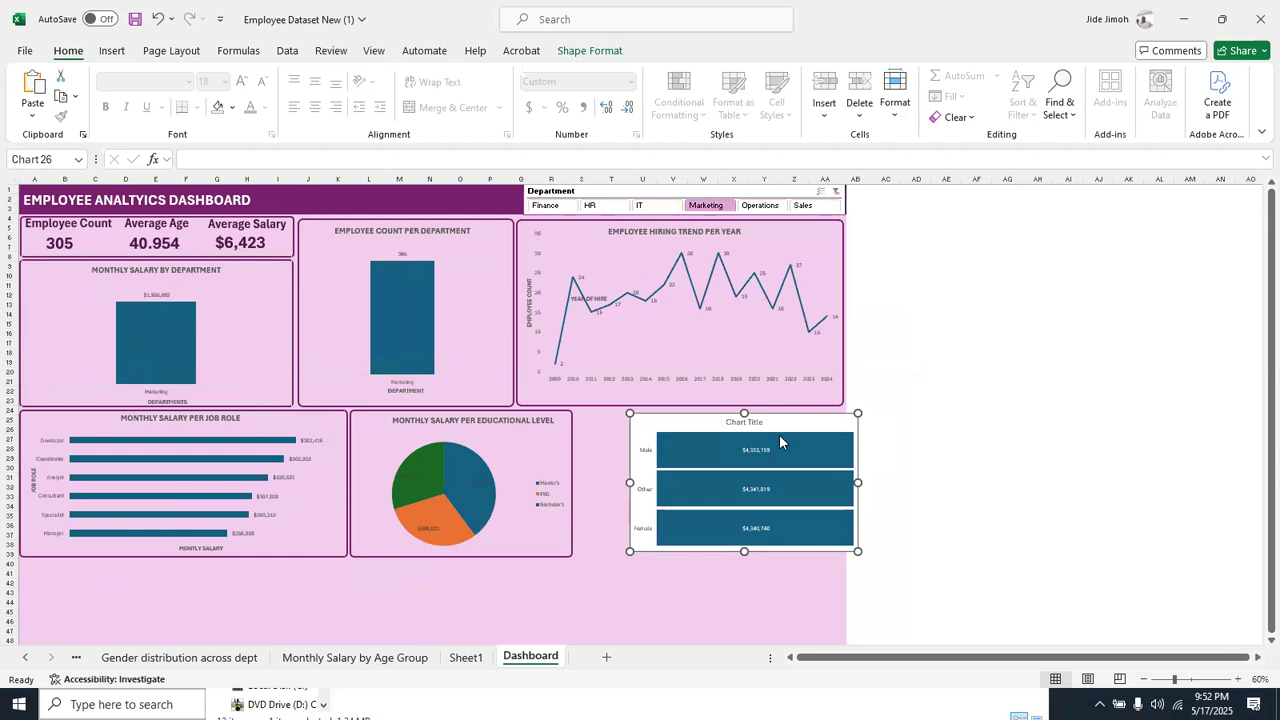
pyautogui.click(621, 207)
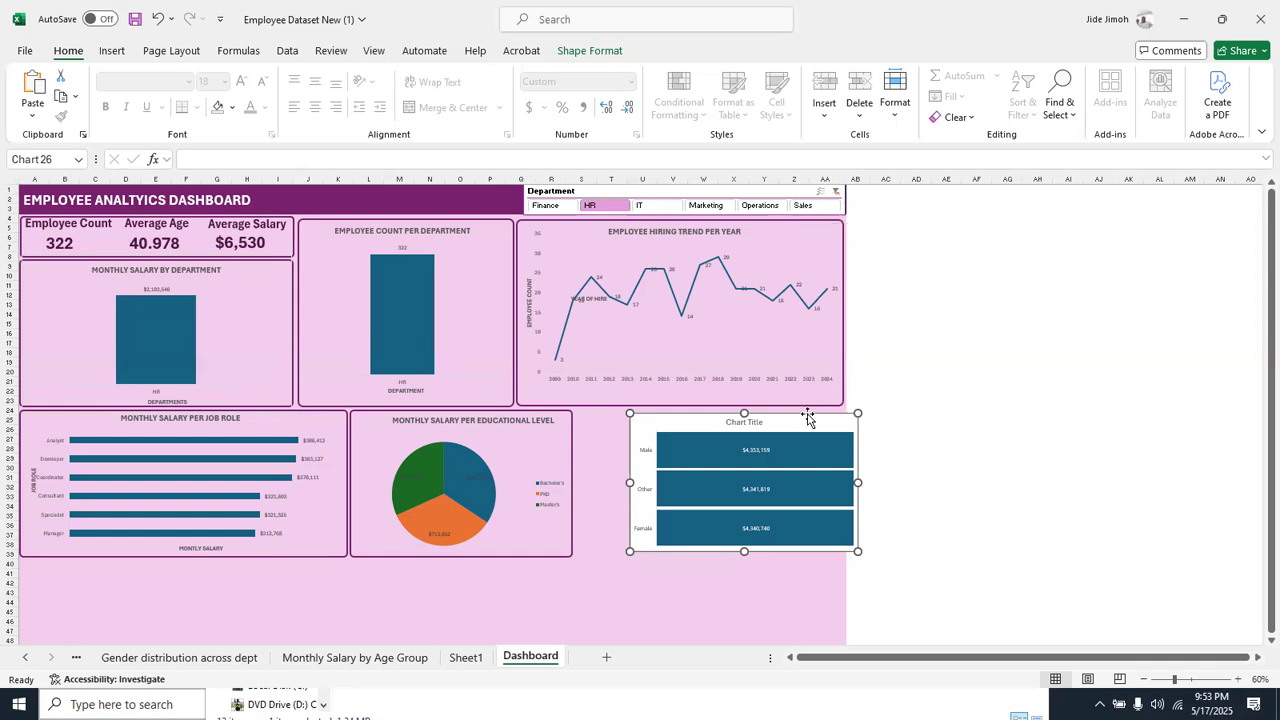
pyautogui.press('Delete')
# Look through the workbook's sheets from the KPI sheet to the Dashboard for another pivot table to chart
pyautogui.click(24, 657)
pyautogui.click(24, 657)
pyautogui.click(24, 657)
pyautogui.click(24, 657)
pyautogui.click(24, 657)
pyautogui.click(24, 657)
pyautogui.click(24, 657)
pyautogui.click(24, 657)
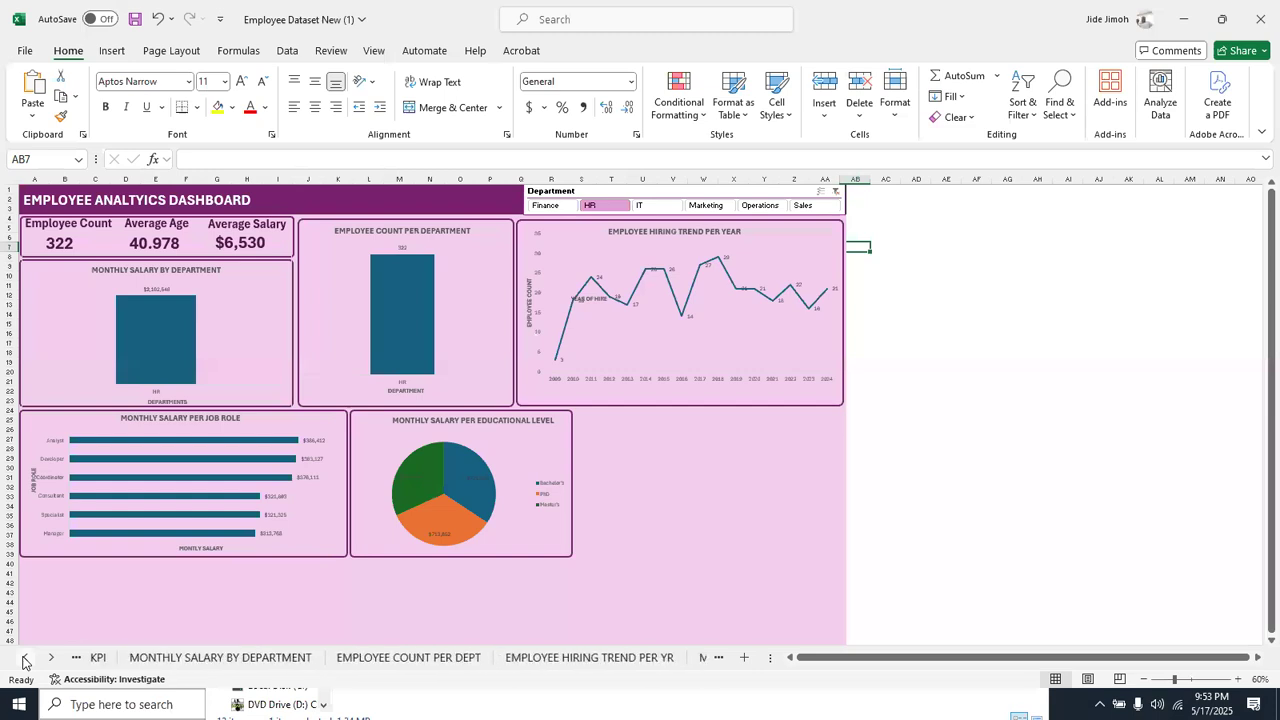
pyautogui.click(51, 657)
pyautogui.click(51, 657)
pyautogui.click(51, 657)
pyautogui.click(51, 657)
pyautogui.click(51, 657)
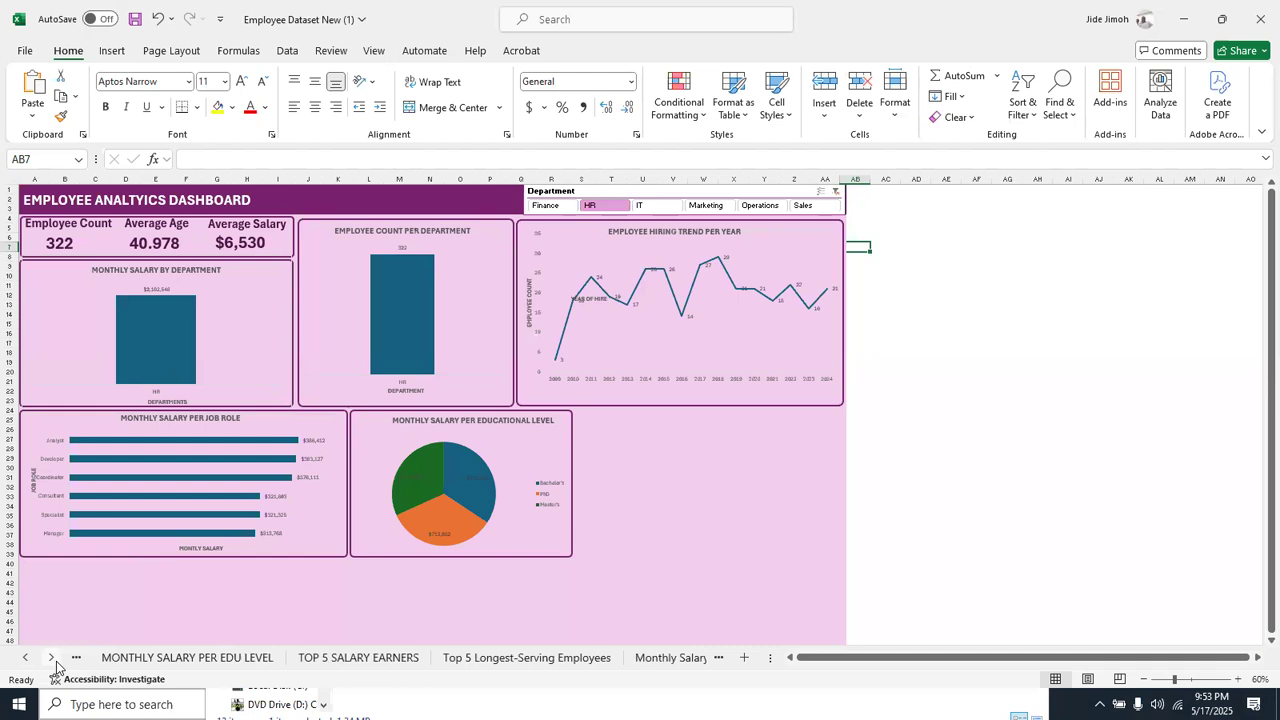
pyautogui.click(51, 657)
pyautogui.click(51, 657)
pyautogui.click(51, 657)
pyautogui.click(51, 657)
pyautogui.click(51, 657)
pyautogui.click(51, 657)
pyautogui.click(51, 657)
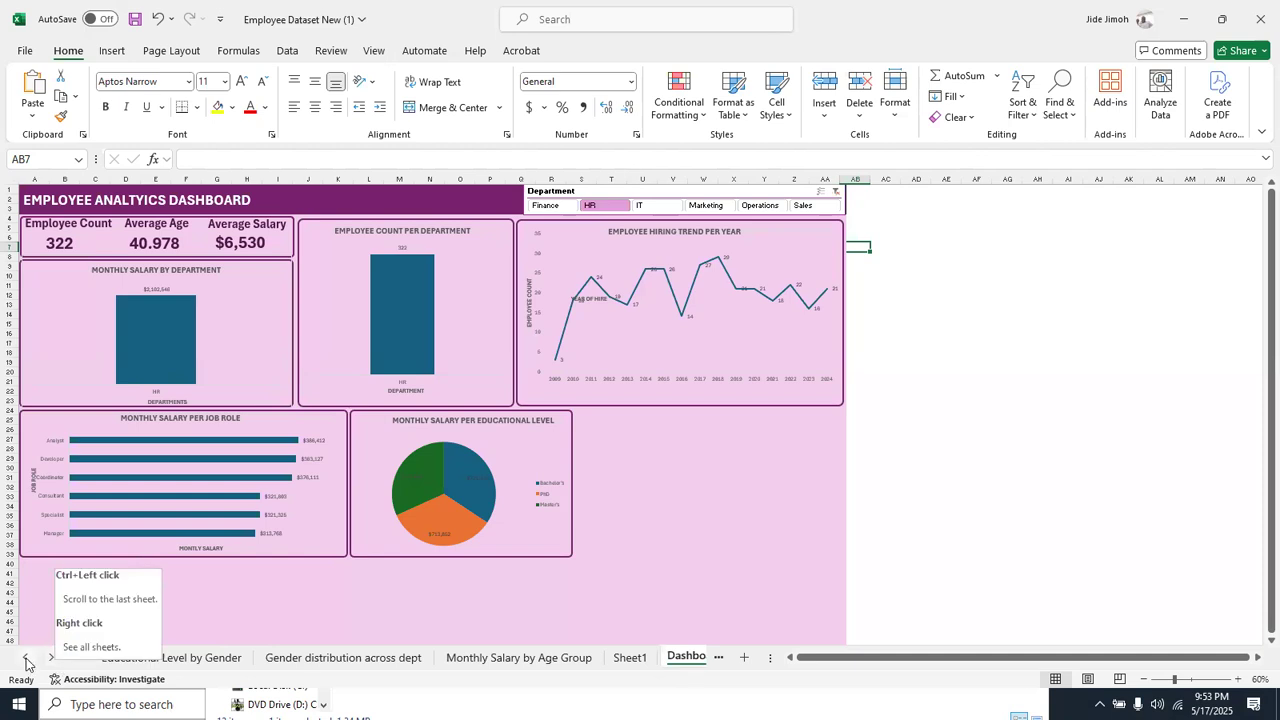
# Open the MONTHLY SALARY PER EDU LEVEL sheet and delete the pie chart beside its pivot table
pyautogui.click(26, 658)
pyautogui.click(26, 658)
pyautogui.click(26, 658)
pyautogui.click(26, 658)
pyautogui.click(26, 658)
pyautogui.click(26, 658)
pyautogui.click(26, 658)
pyautogui.click(26, 658)
pyautogui.click(26, 658)
pyautogui.click(26, 658)
pyautogui.click(26, 658)
pyautogui.click(347, 657)
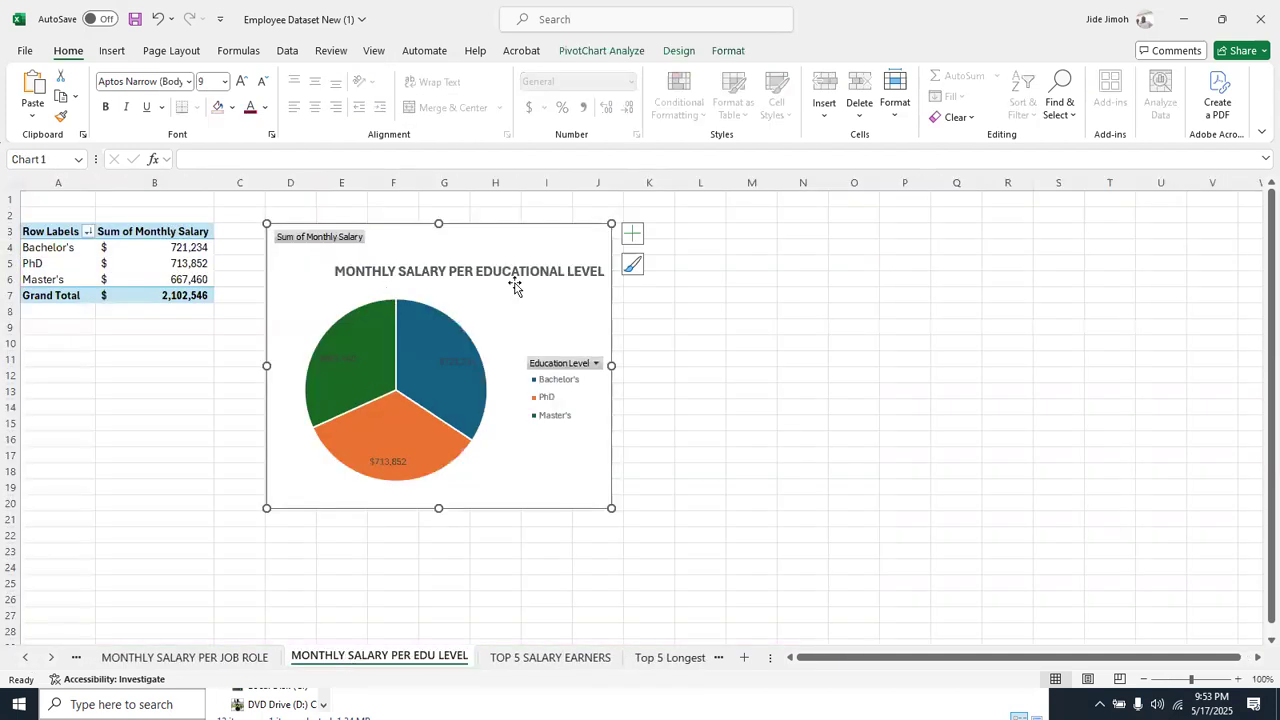
pyautogui.press('Delete')
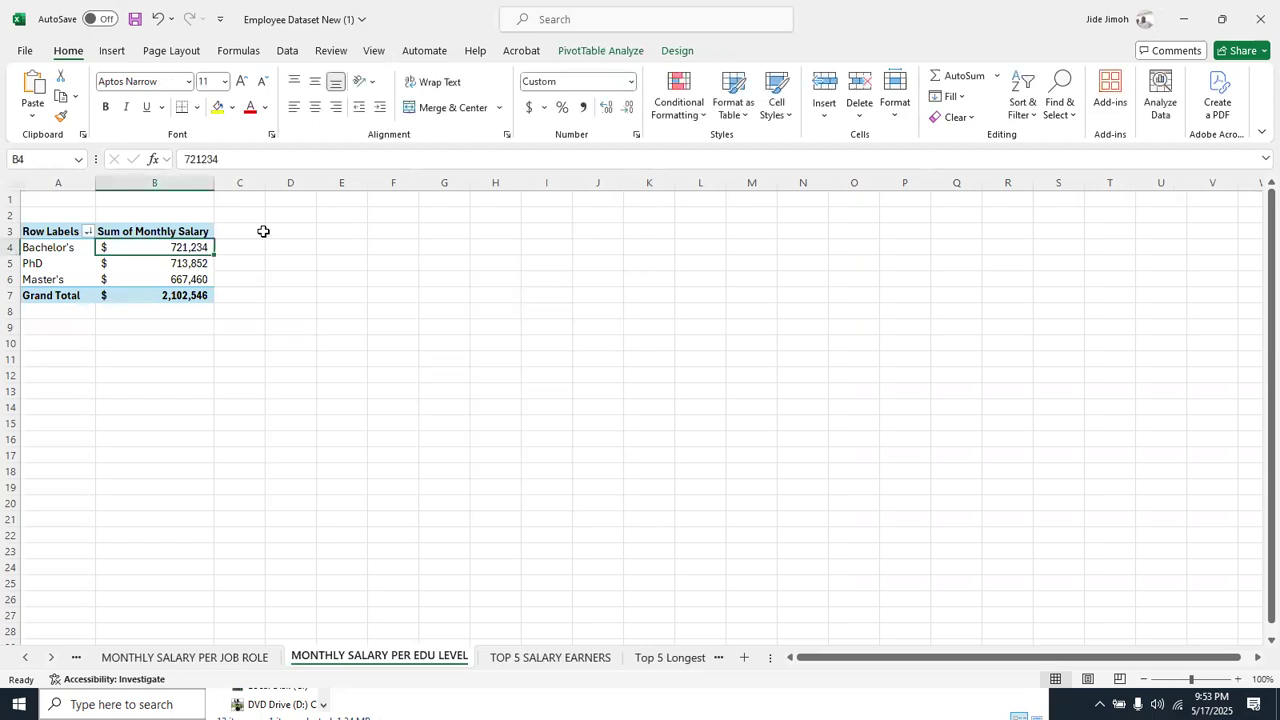
# Link the educational level salary rows into a plain range starting at D2 with the formula =A4:B6
pyautogui.click(290, 214)
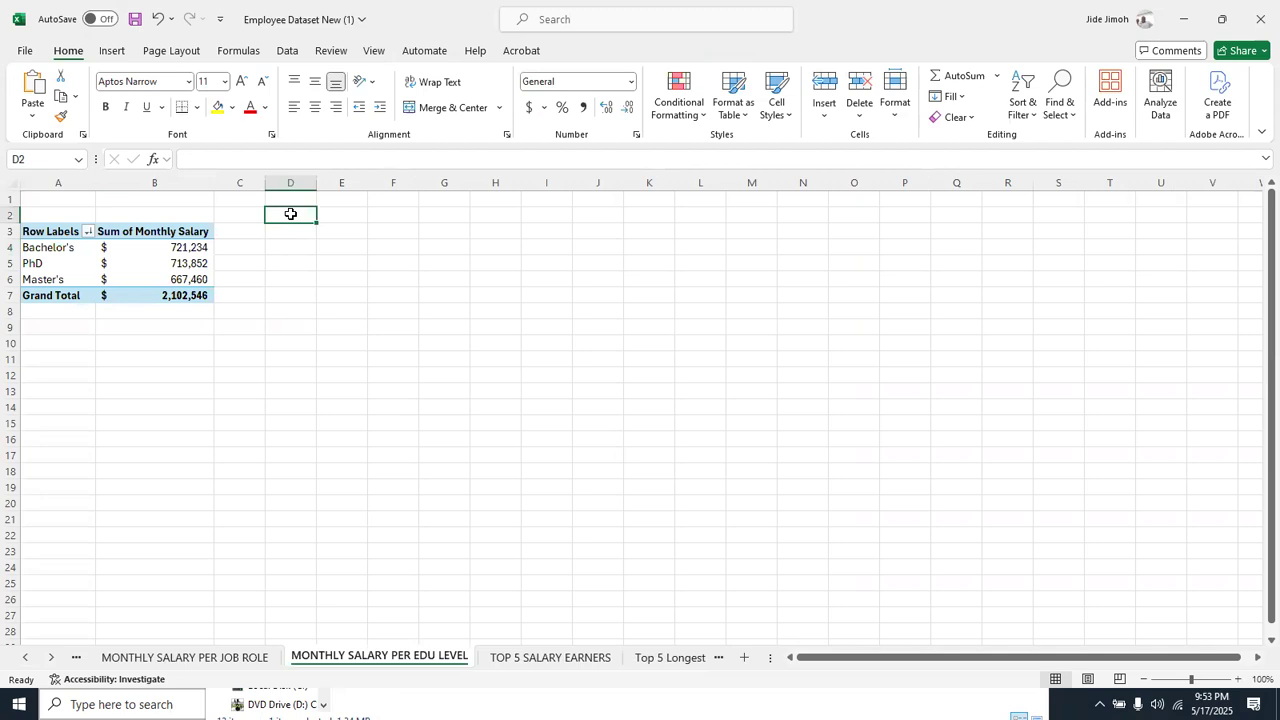
pyautogui.write('=')
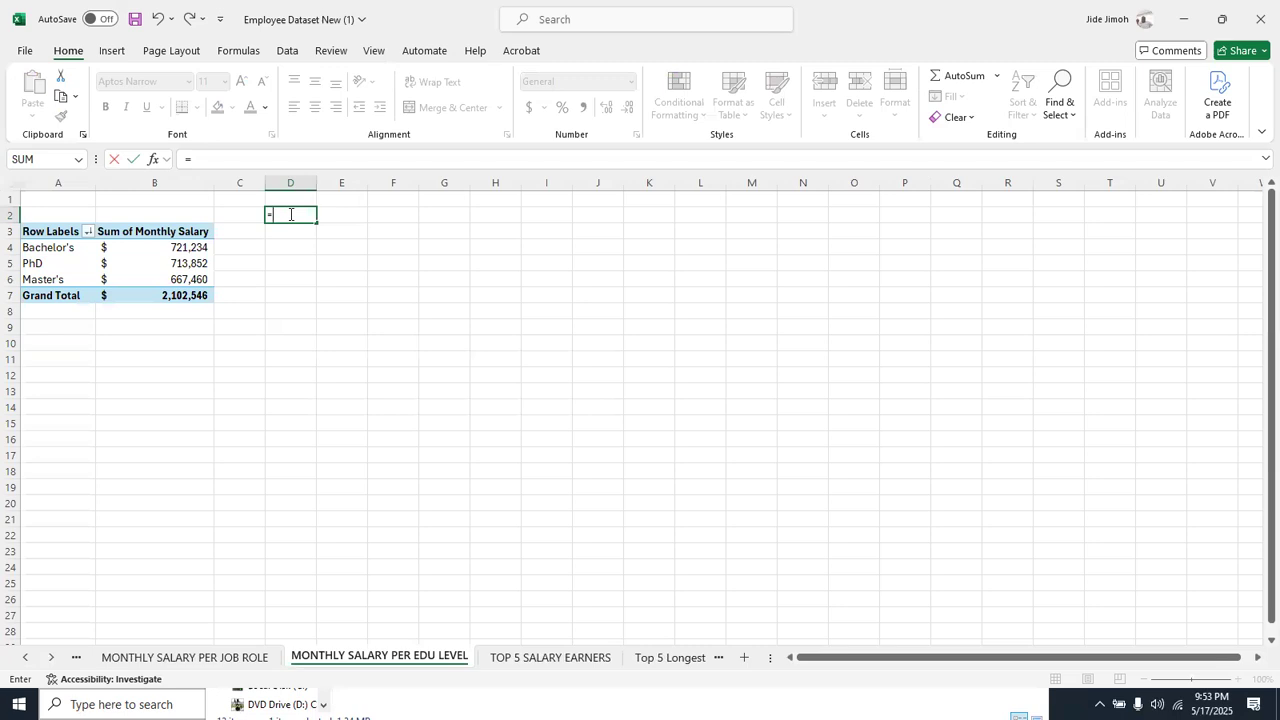
pyautogui.moveTo(33, 244); pyautogui.dragTo(153, 280)
pyautogui.press('Return')
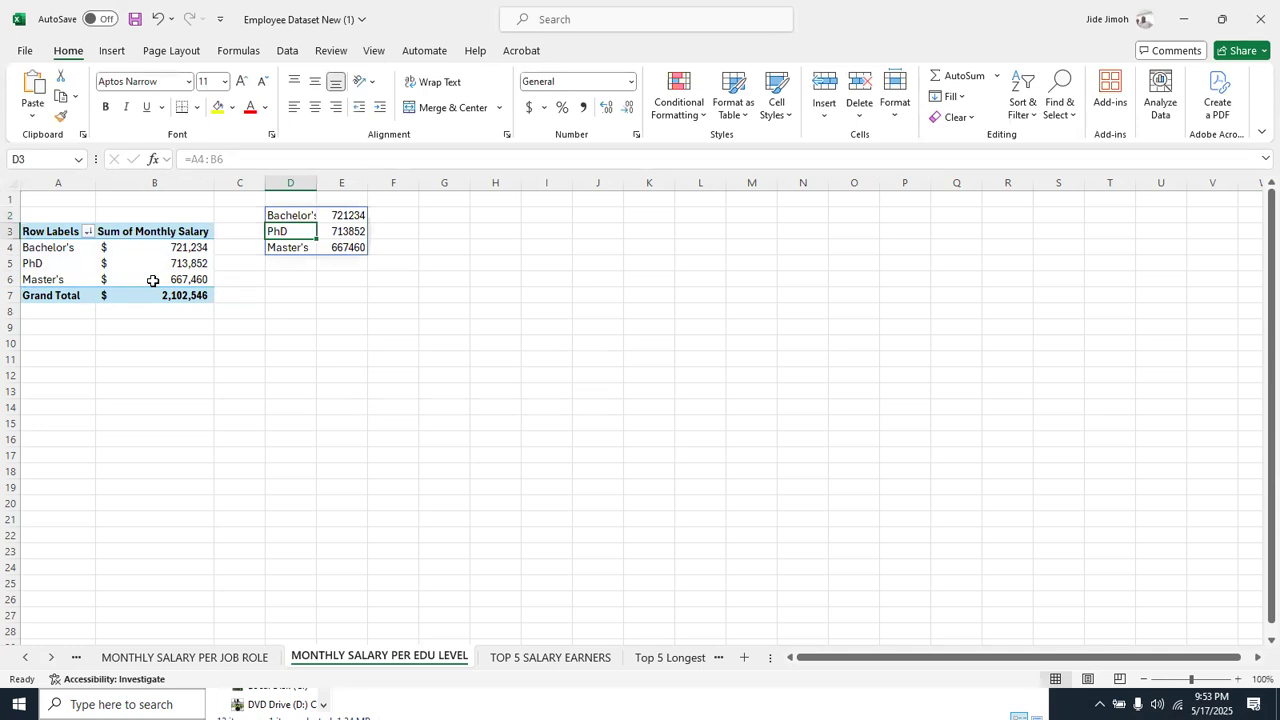
# Insert a Funnel chart from the linked educational level range on the MONTHLY SALARY PER EDU LEVEL sheet
pyautogui.click(114, 52)
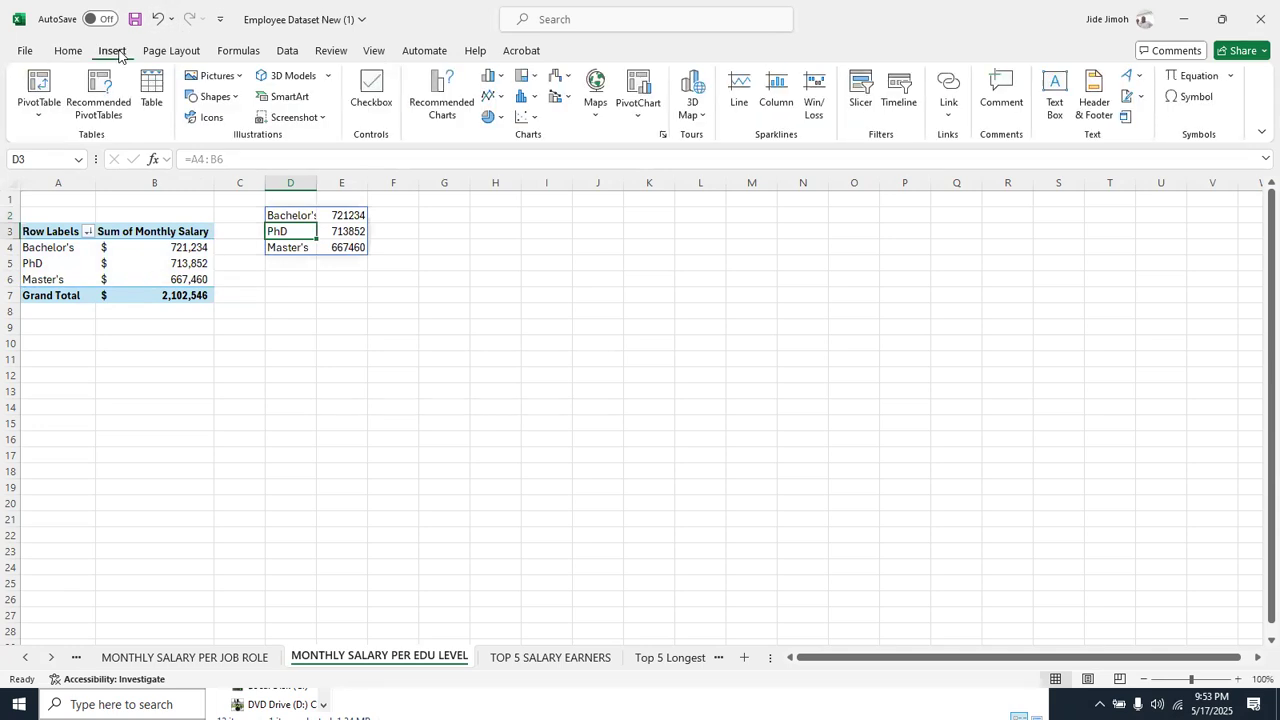
pyautogui.click(661, 139)
pyautogui.click(462, 453)
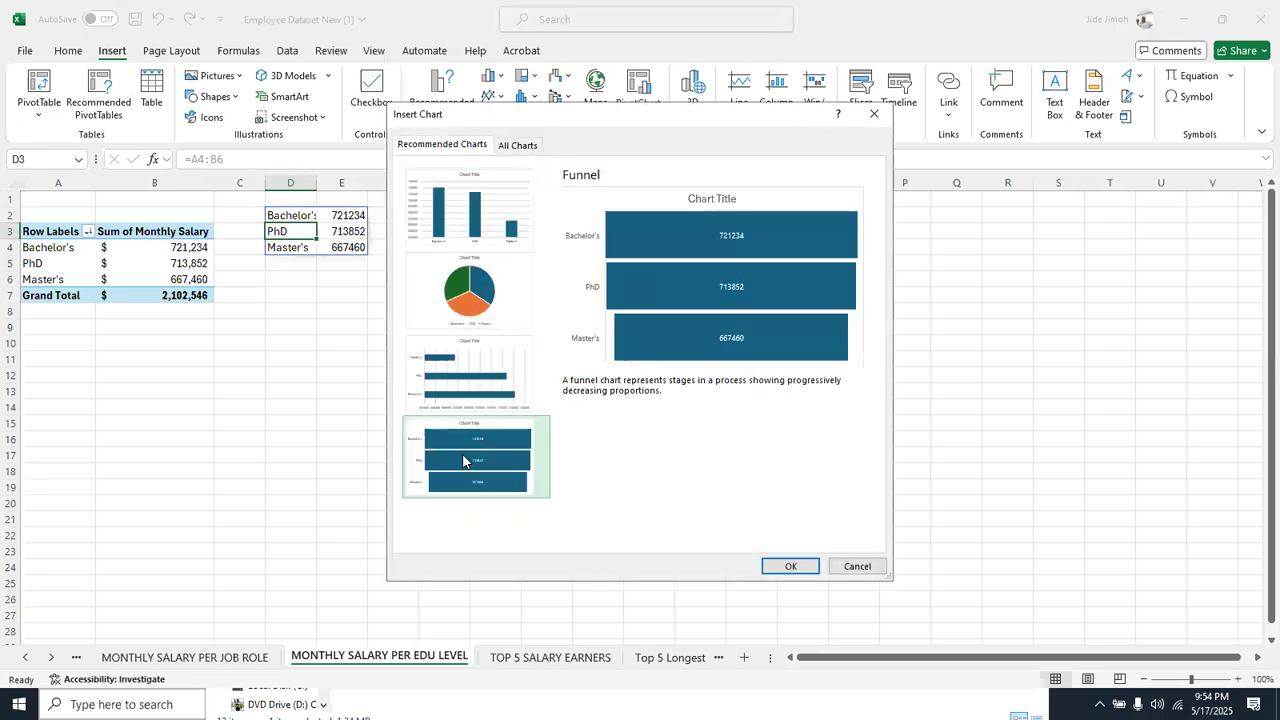
pyautogui.click(785, 566)
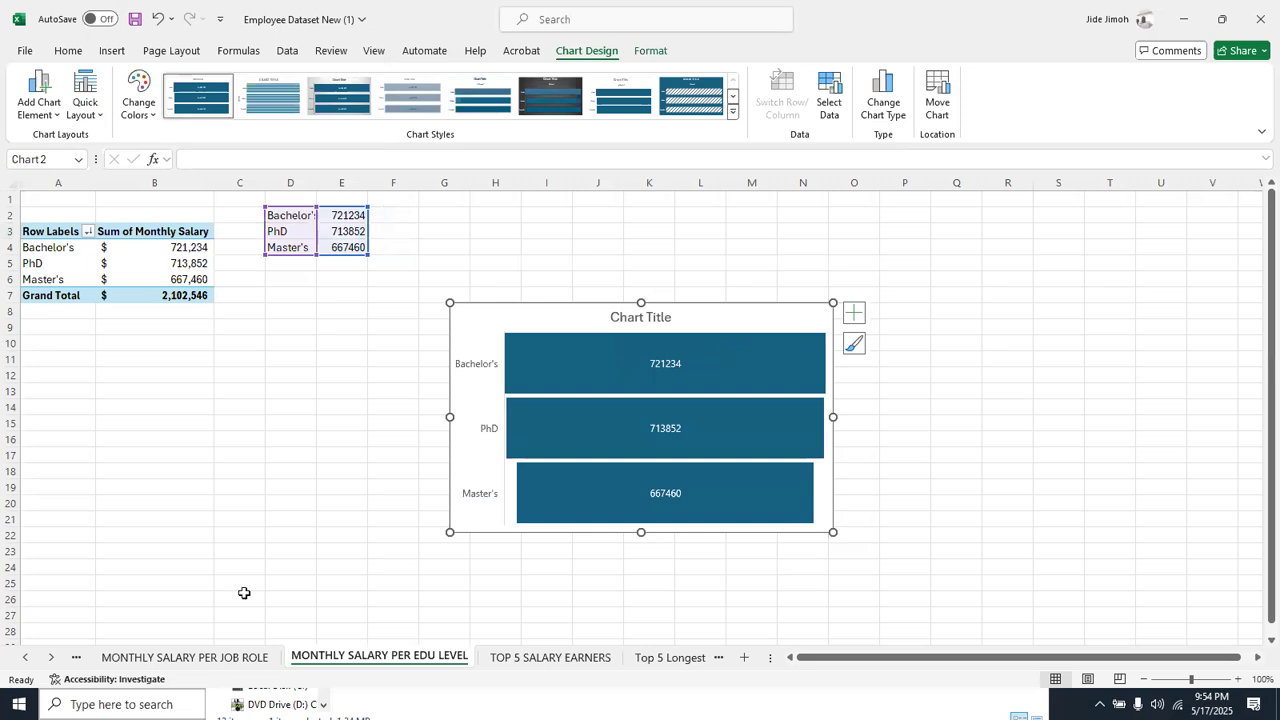
# Copy the educational level funnel chart onto the Dashboard sheet and place it over the hiring trend chart
pyautogui.rightClick(48, 658)
pyautogui.doubleClick(60, 622)
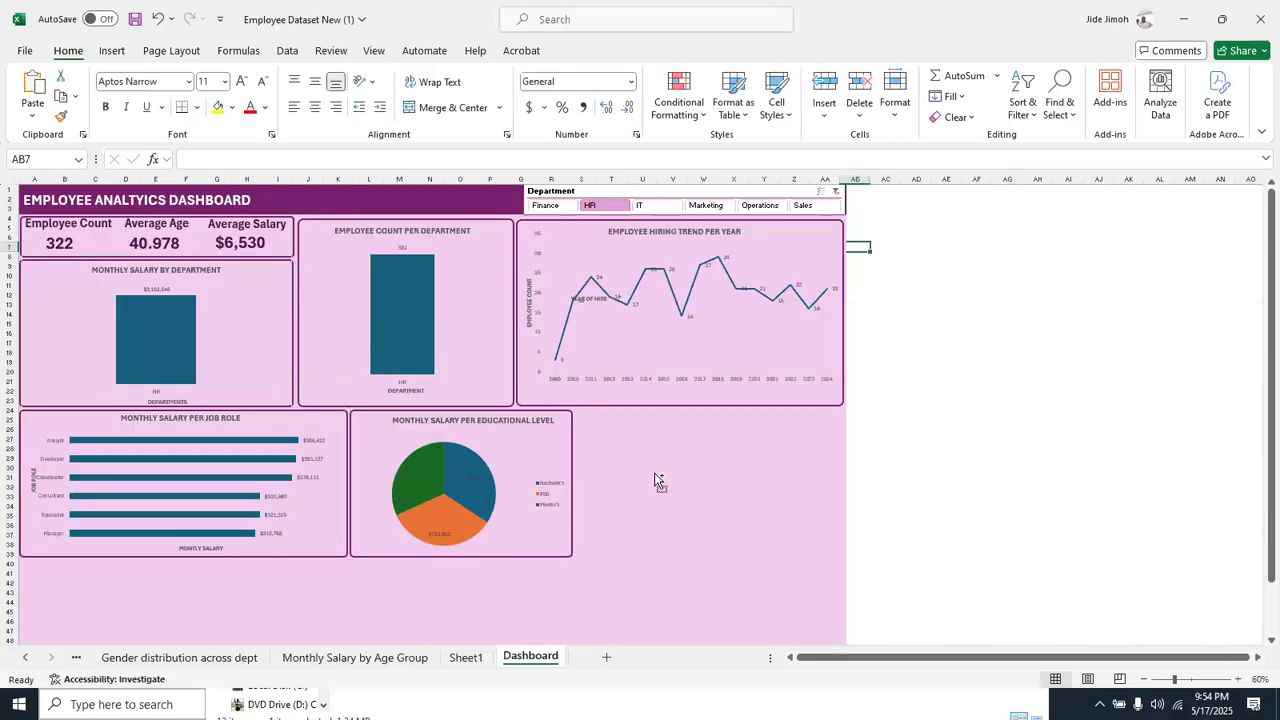
pyautogui.hotkey('ctrl', 'v')
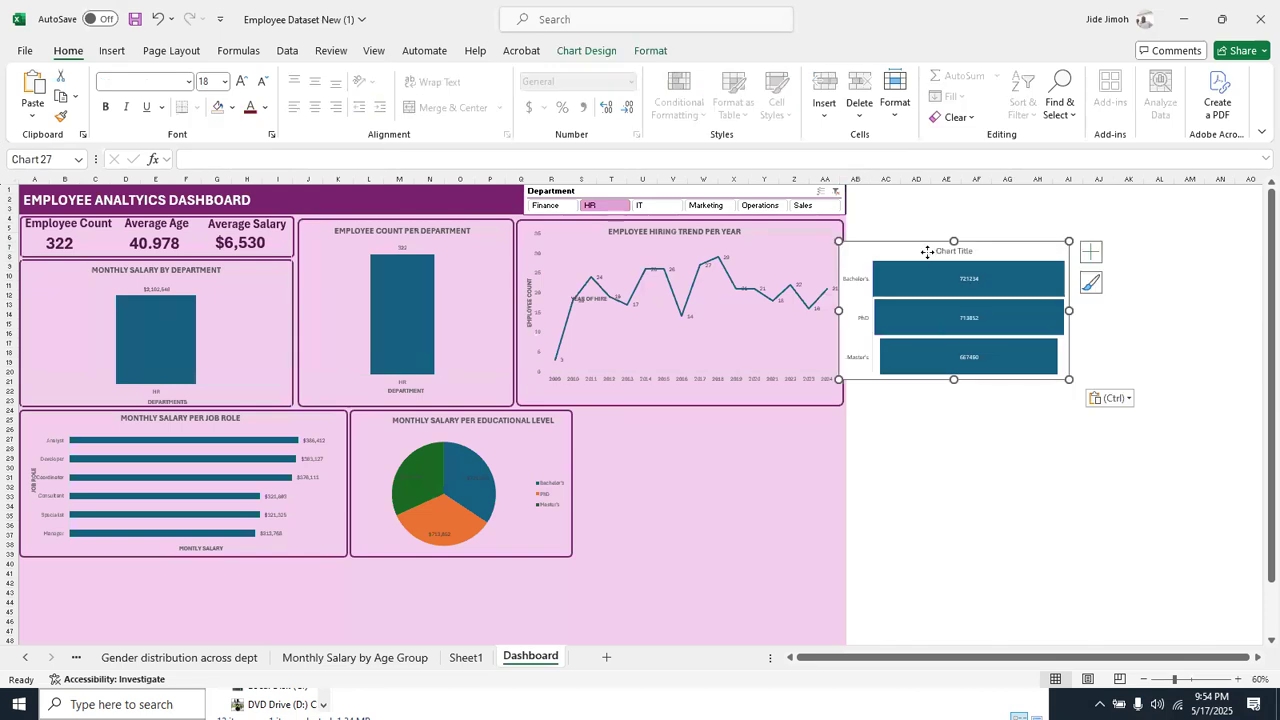
pyautogui.moveTo(927, 252); pyautogui.dragTo(731, 325)
# Clear the Department filter, shift the funnel chart away from the slicer, and test it with IT, Marketing and Operations in turn
pyautogui.click(834, 193)
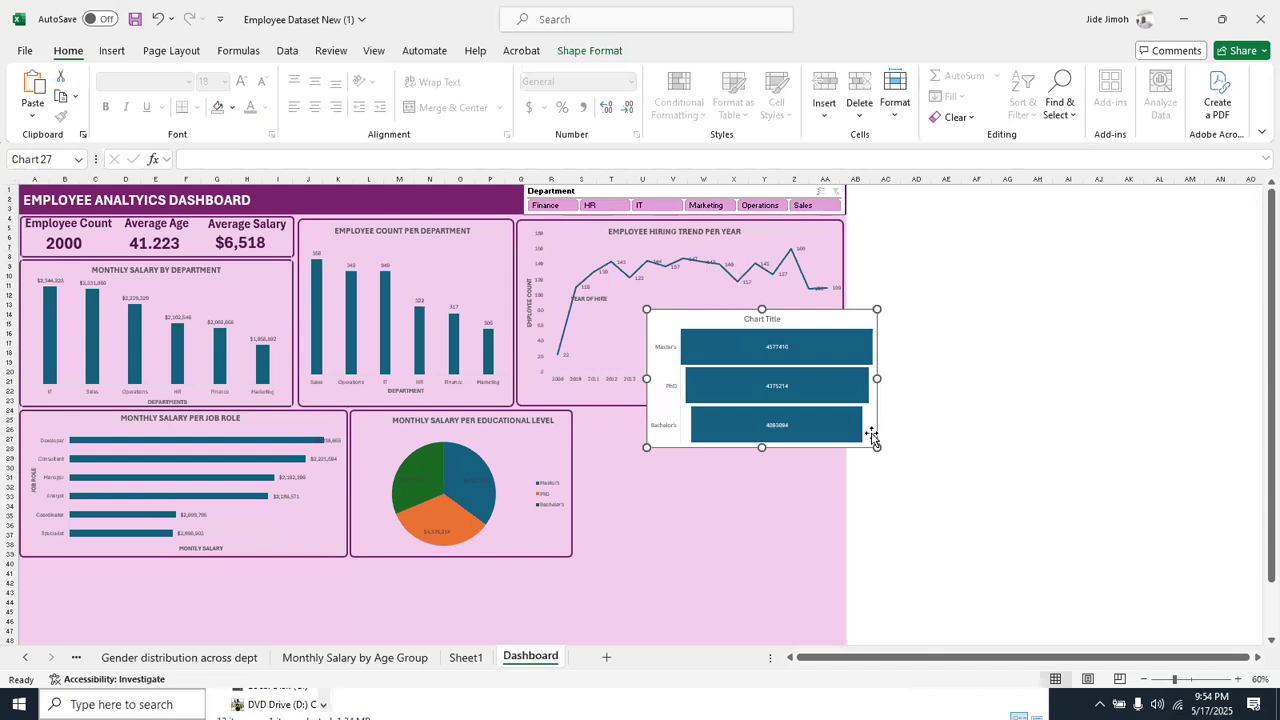
pyautogui.click(1238, 680)
pyautogui.click(1238, 680)
pyautogui.click(1238, 680)
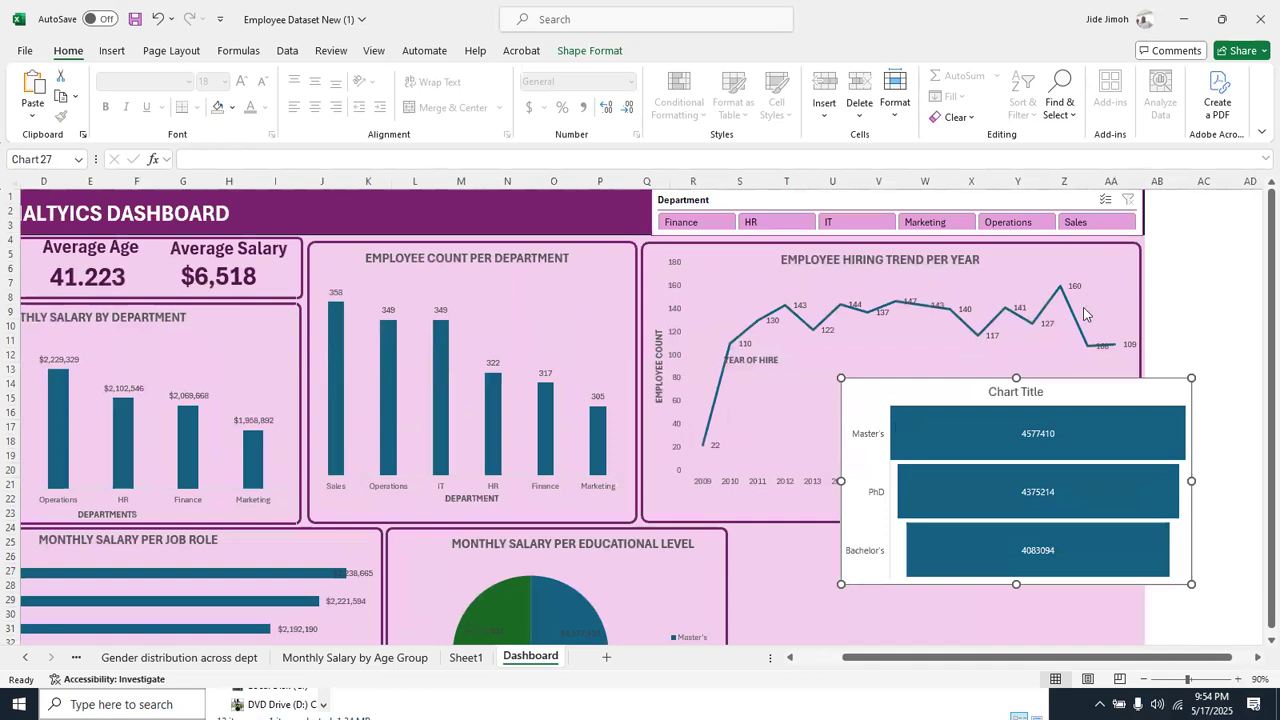
pyautogui.moveTo(1116, 391); pyautogui.dragTo(811, 331)
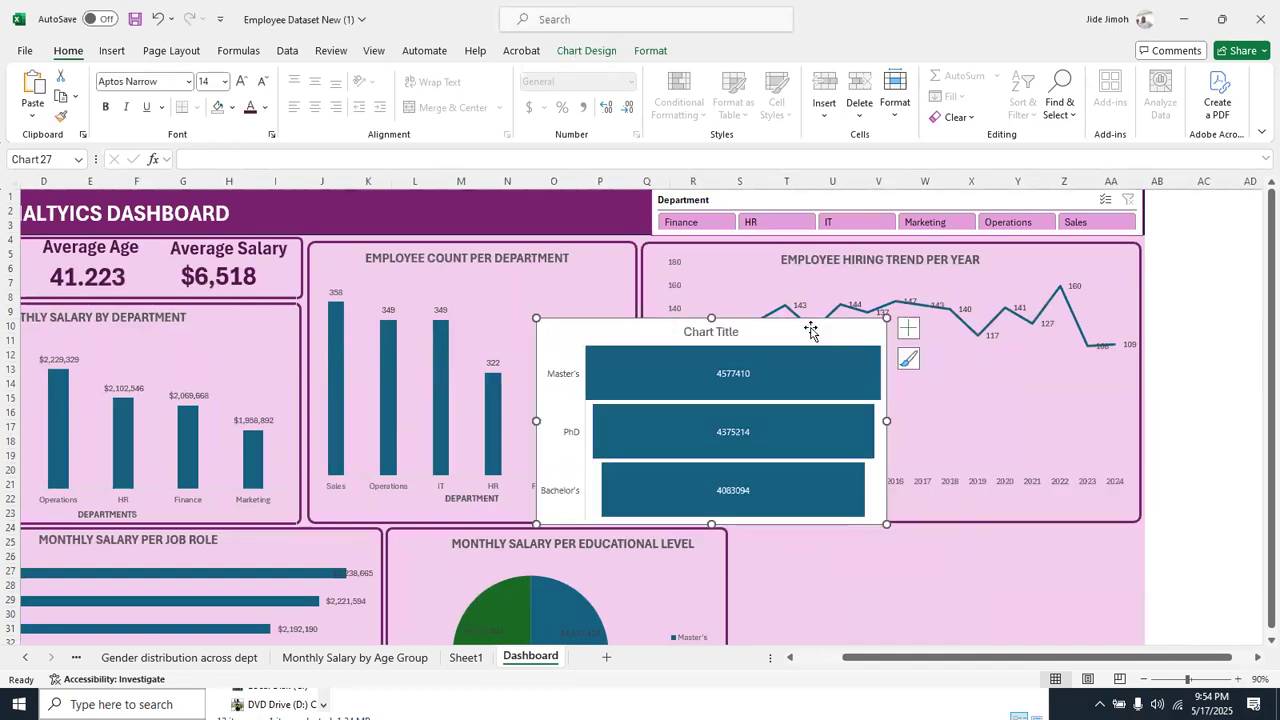
pyautogui.click(852, 226)
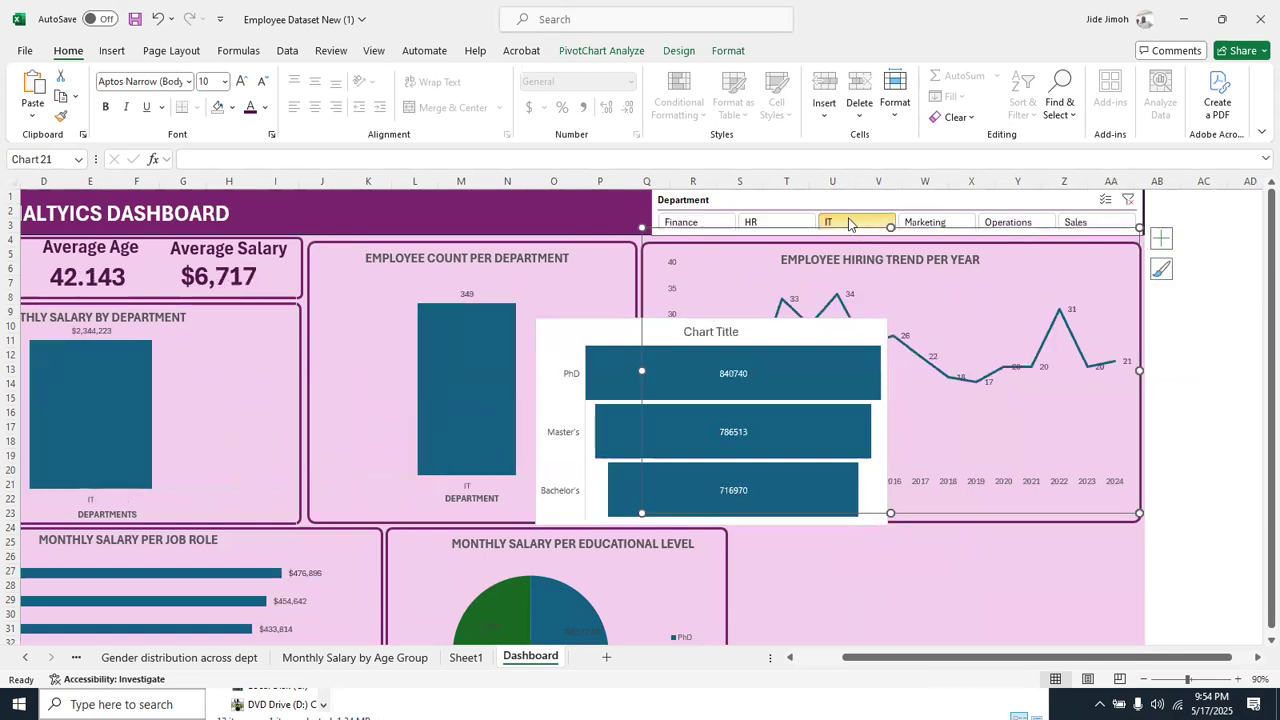
pyautogui.click(928, 222)
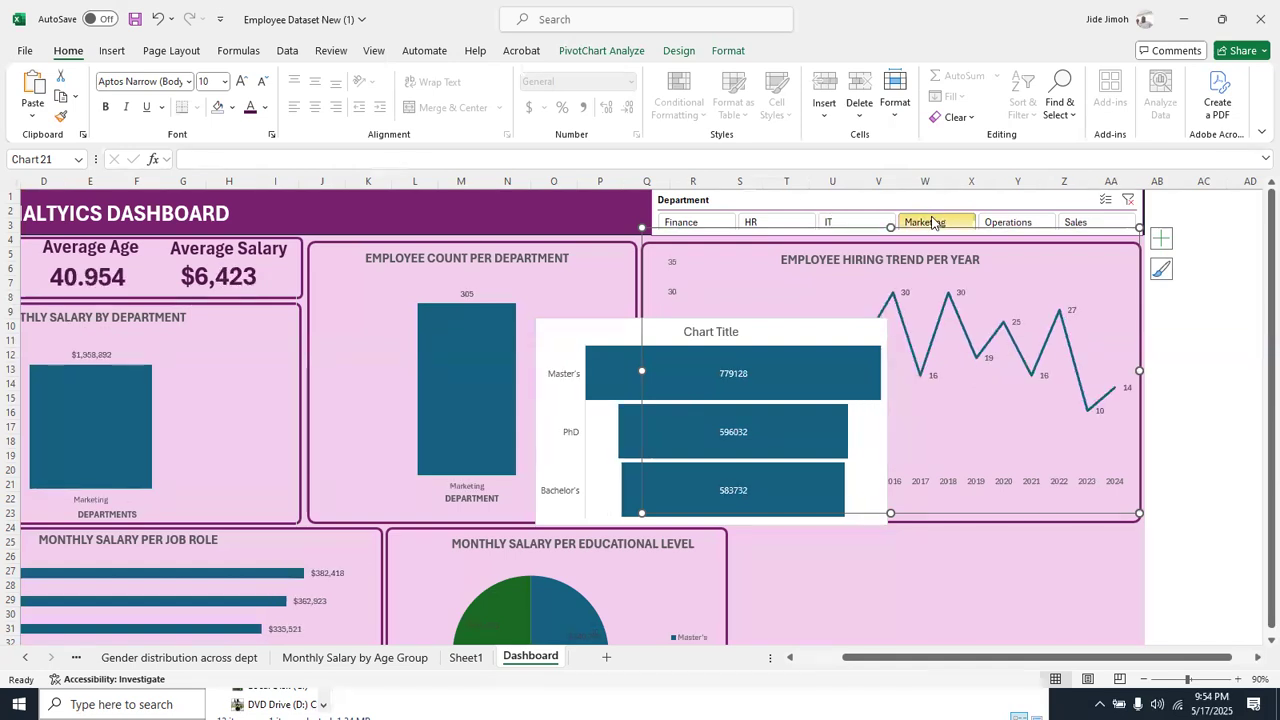
pyautogui.click(988, 222)
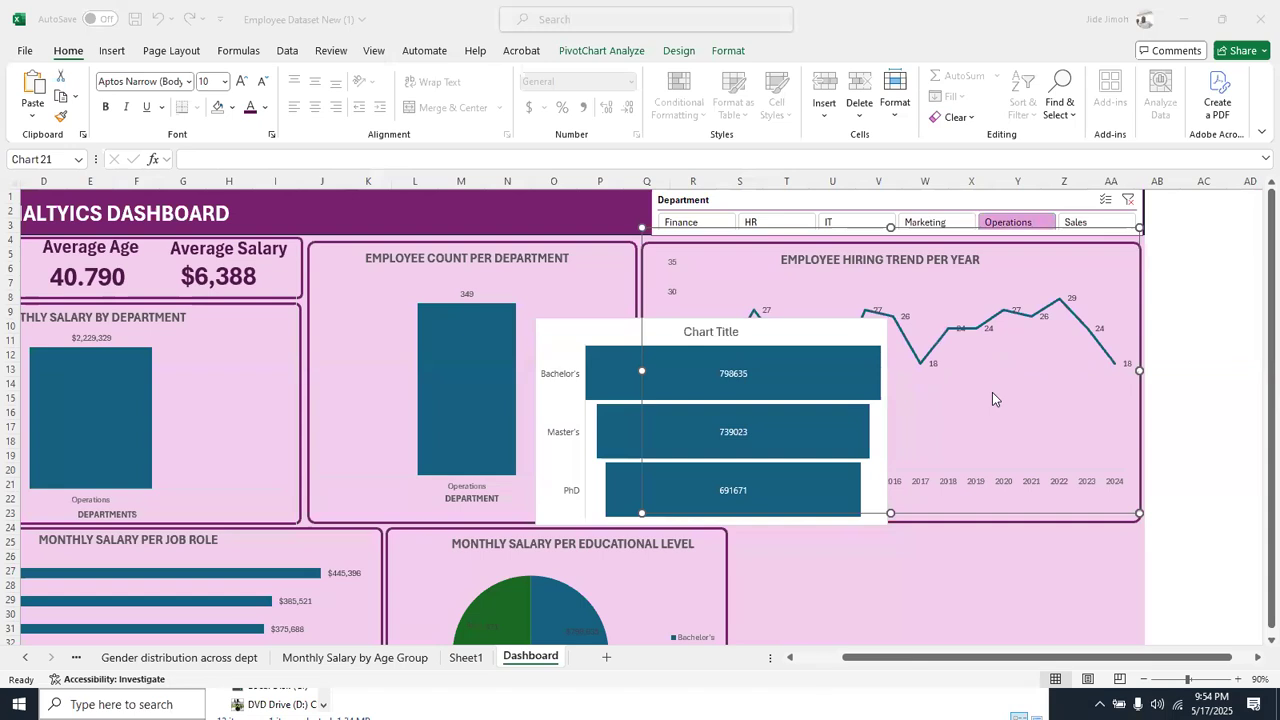
# Delete the educational level funnel chart from the dashboard
pyautogui.click(772, 338)
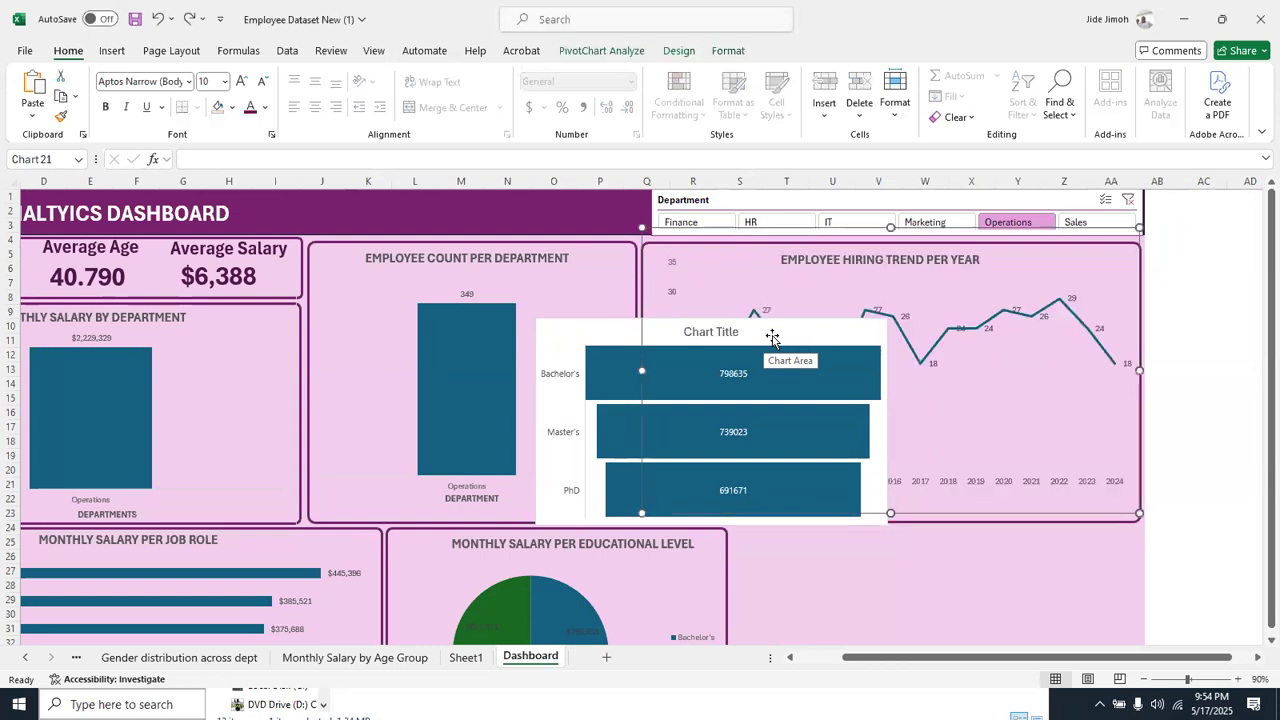
pyautogui.click(772, 338)
pyautogui.press('Delete')
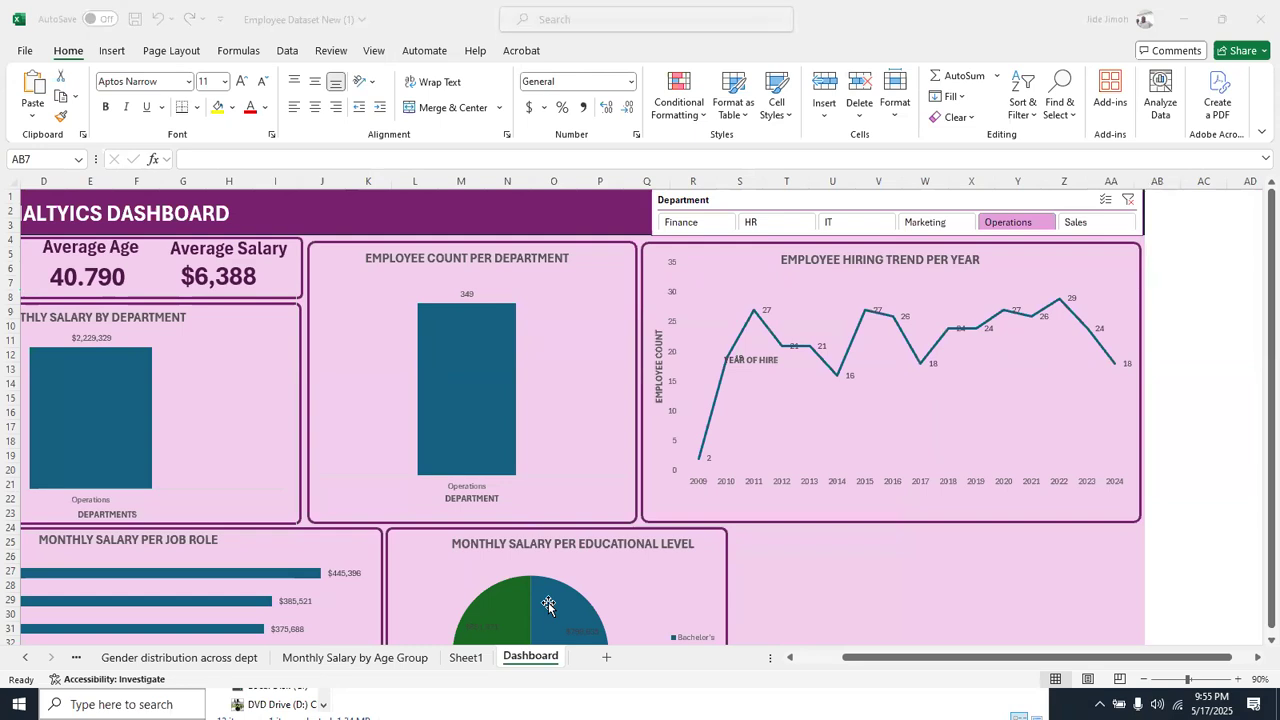
pyautogui.click(725, 400)
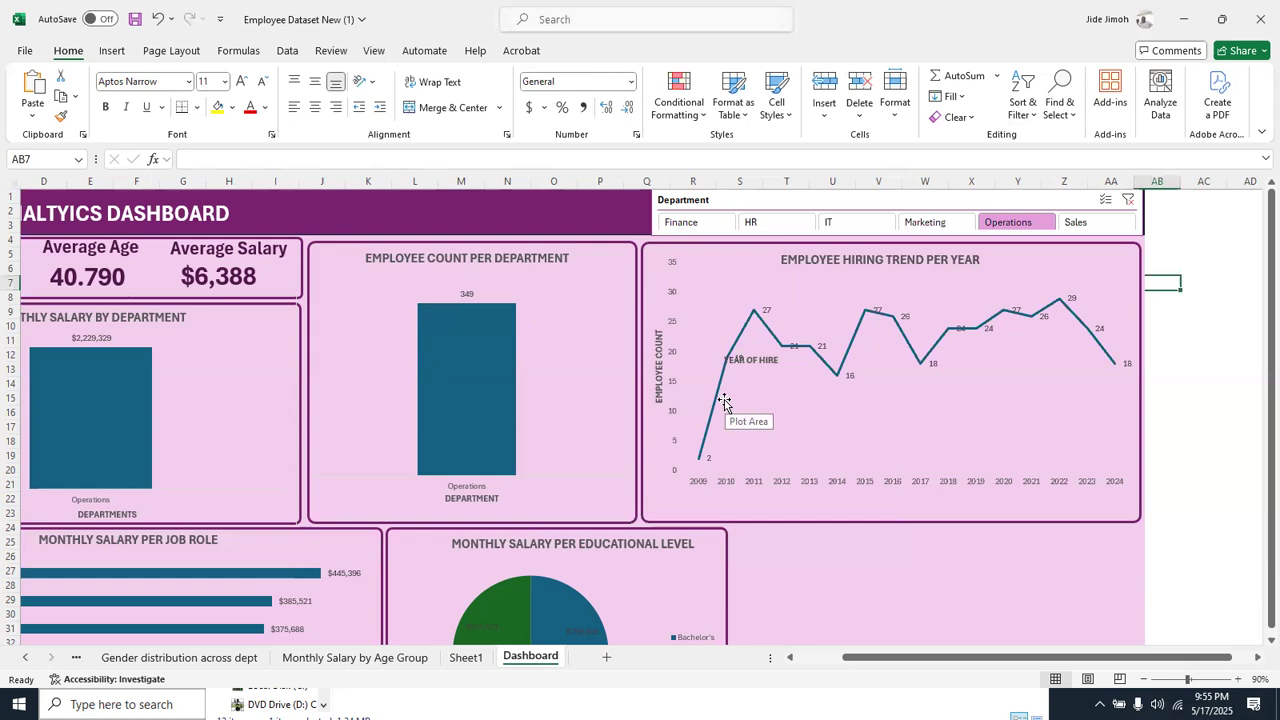
pyautogui.scroll(-7, 725, 400)
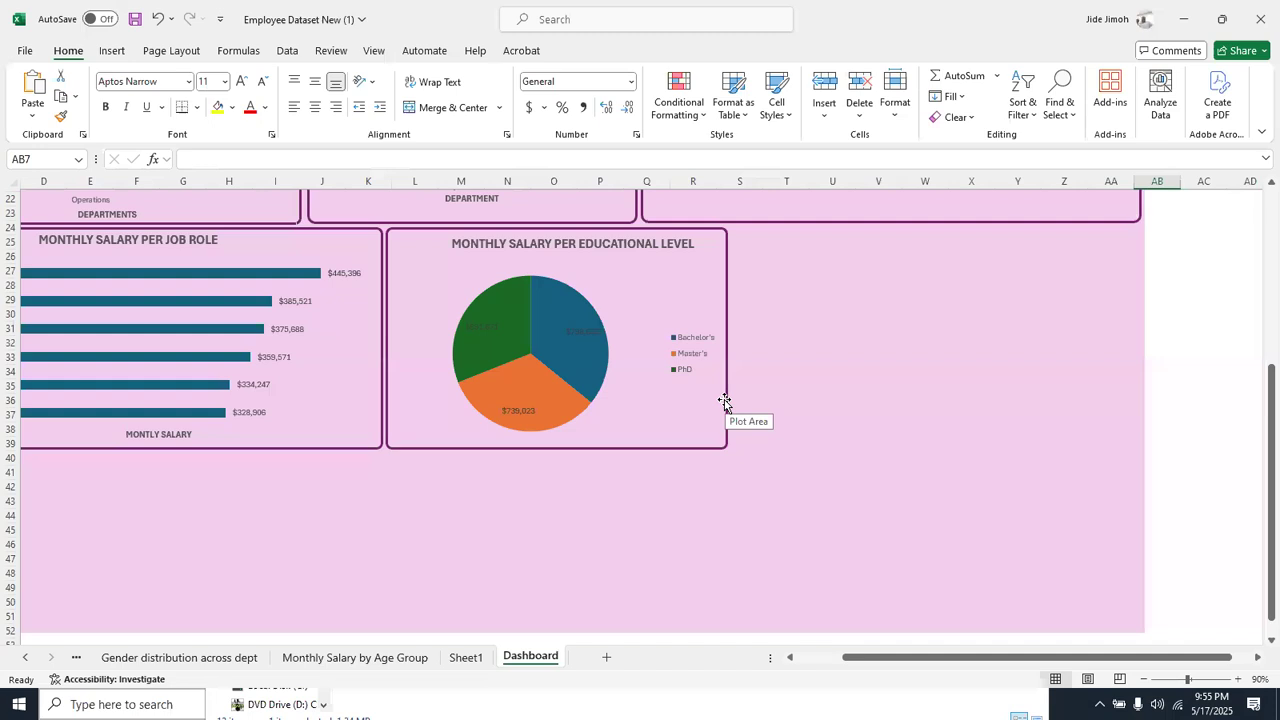
pyautogui.scroll(7, 725, 400)
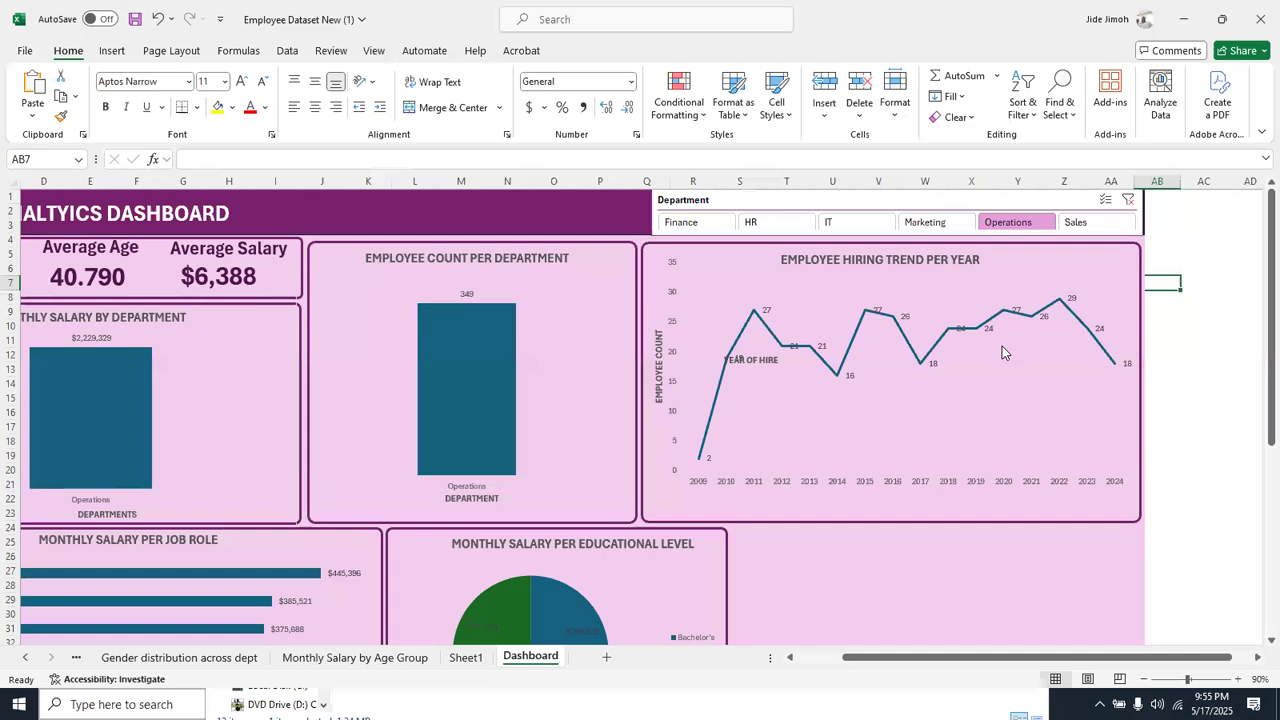
pyautogui.hotkey('alt', 'Tab')
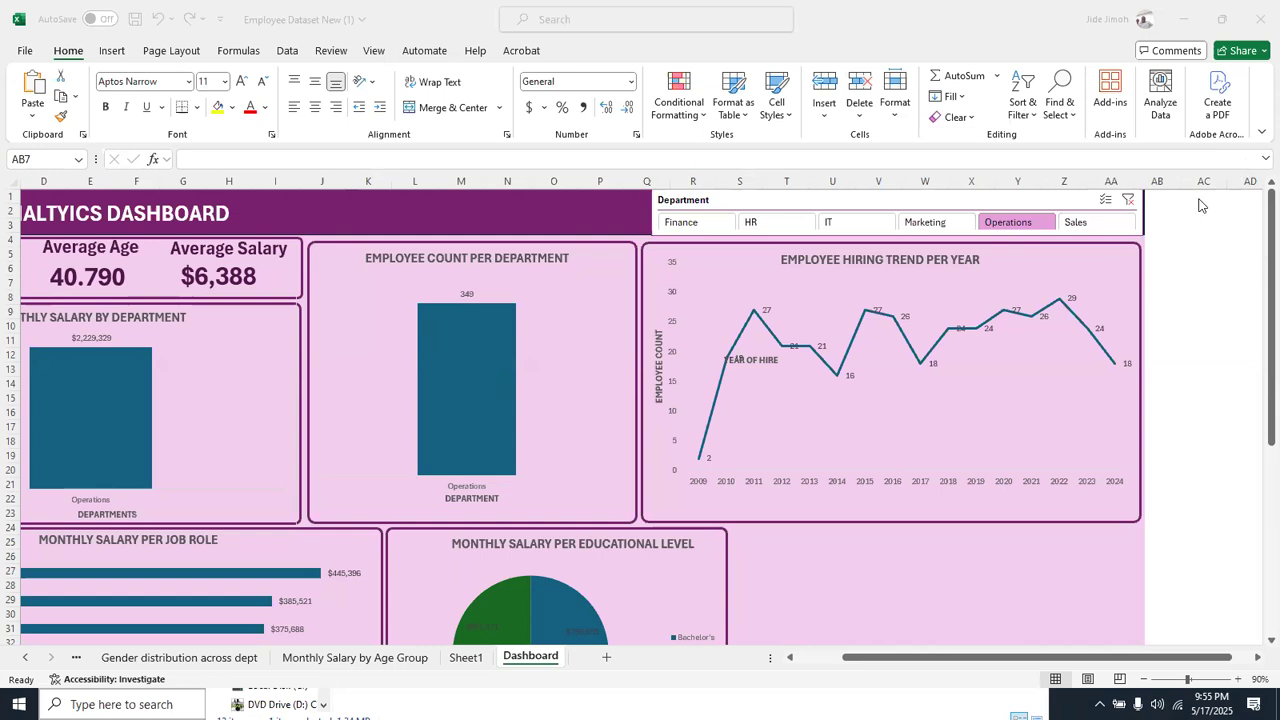
# Clear the Department slicer's filter on the dashboard
pyautogui.click(1129, 200)
pyautogui.click(1129, 200)
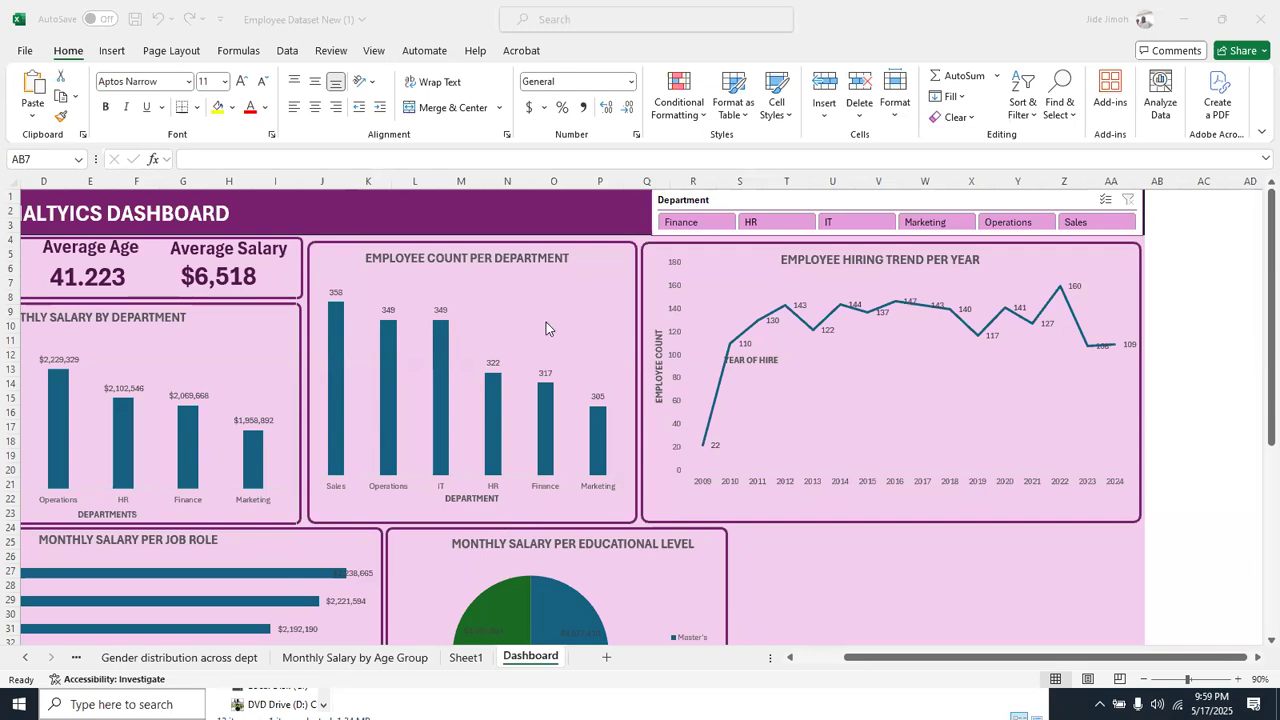
# Change the Employee Count per Department chart to the 100% Stacked Column type
pyautogui.click(487, 327)
pyautogui.rightClick(487, 327)
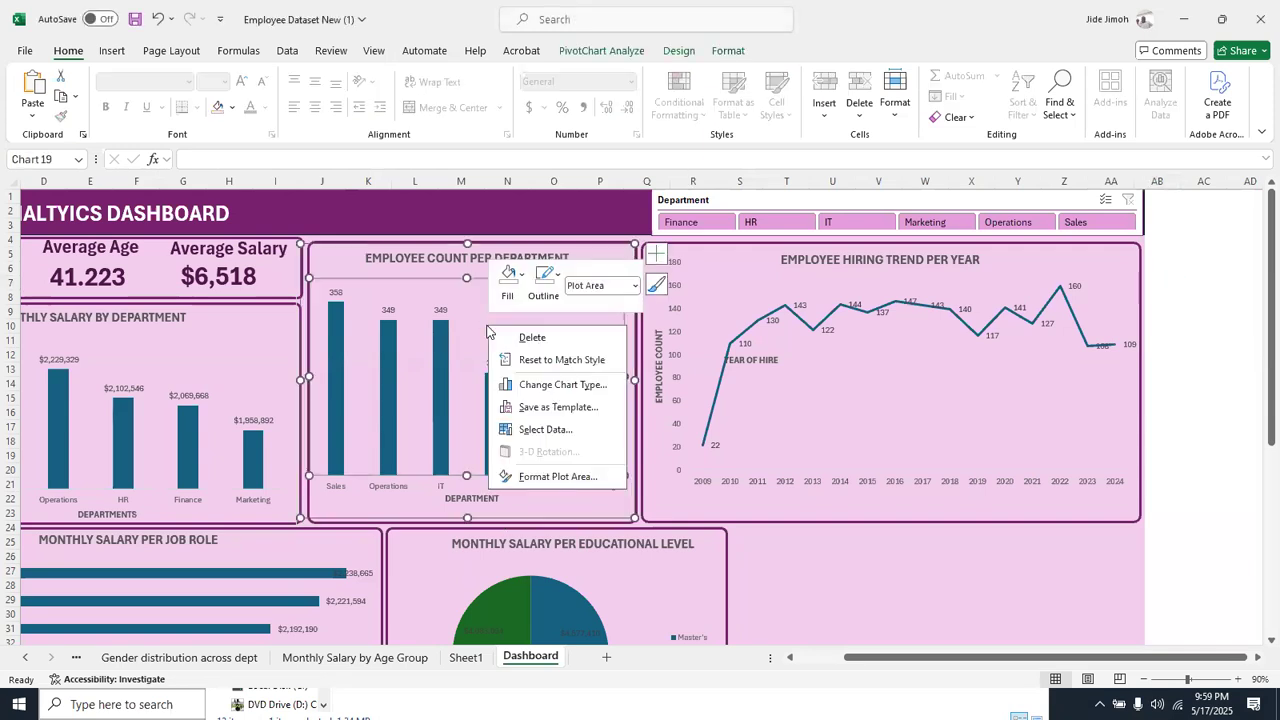
pyautogui.click(529, 384)
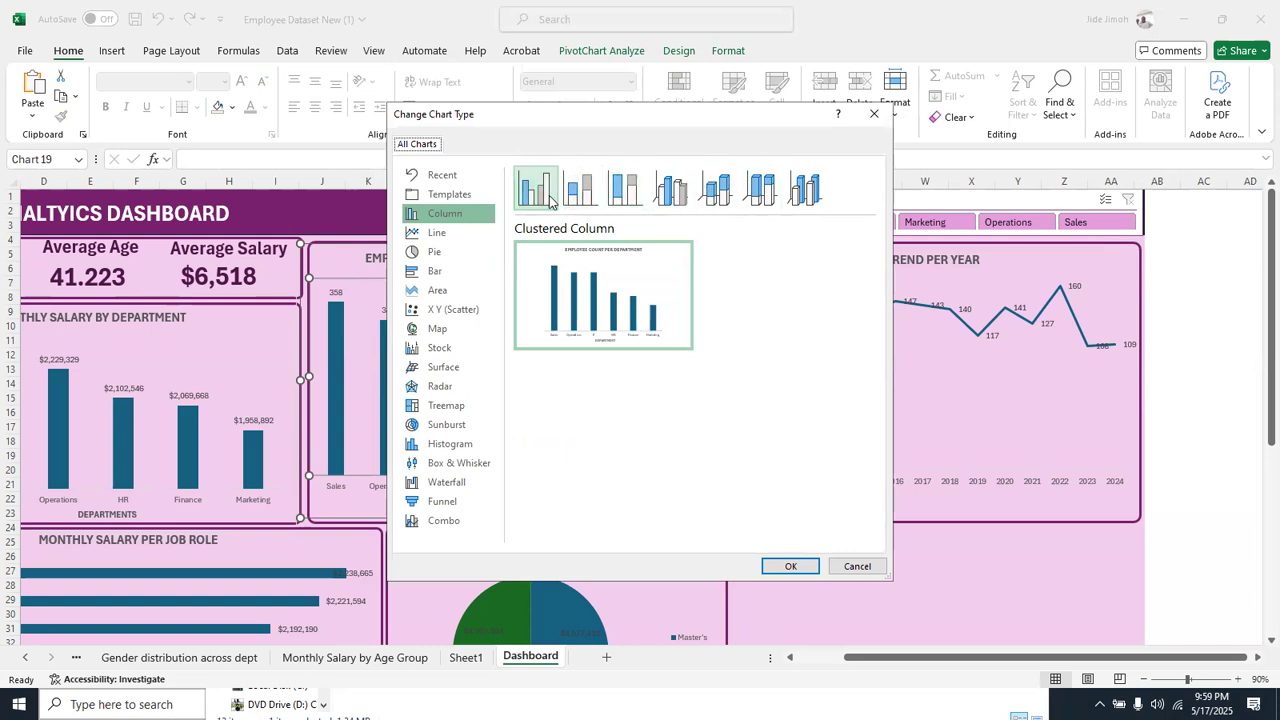
pyautogui.click(590, 190)
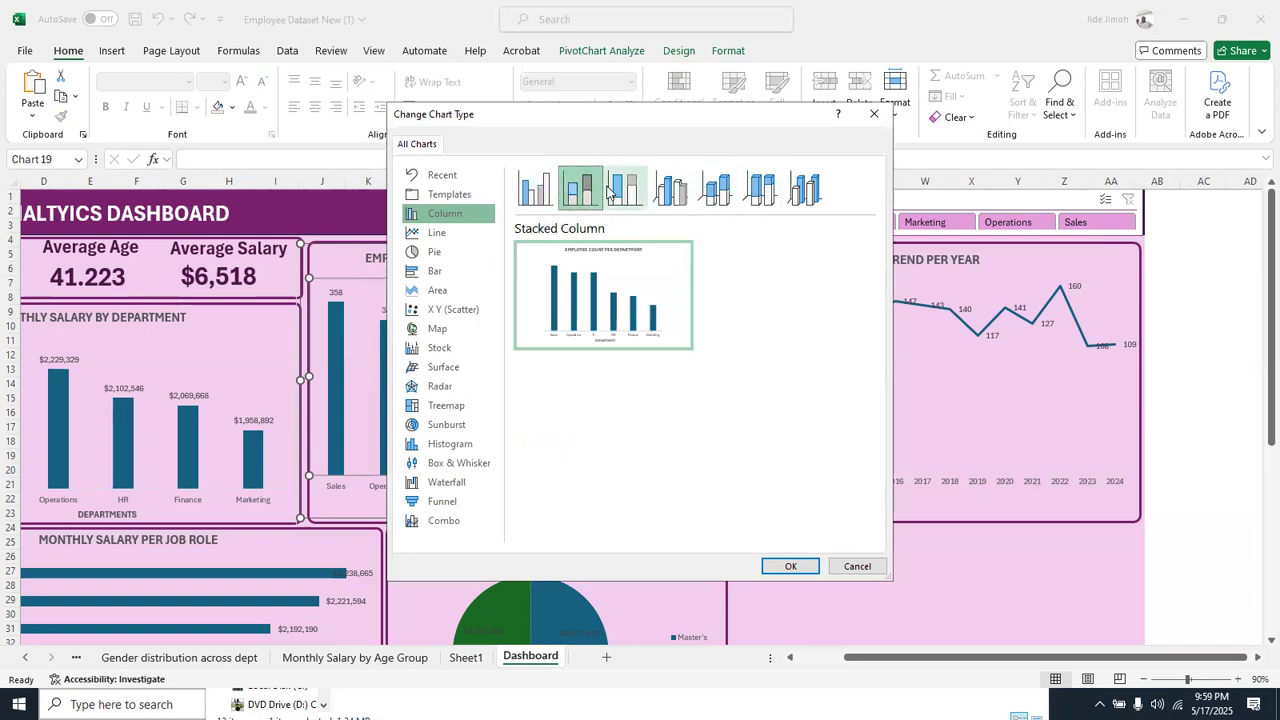
pyautogui.click(609, 190)
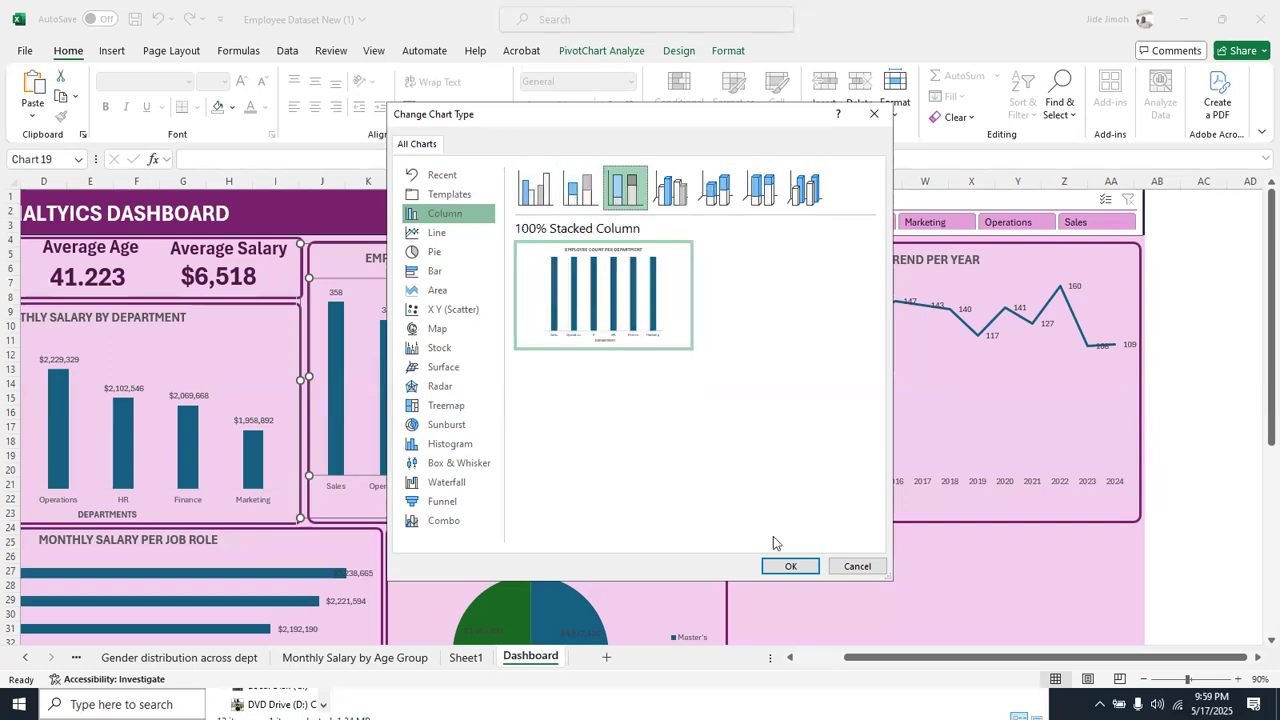
pyautogui.click(789, 563)
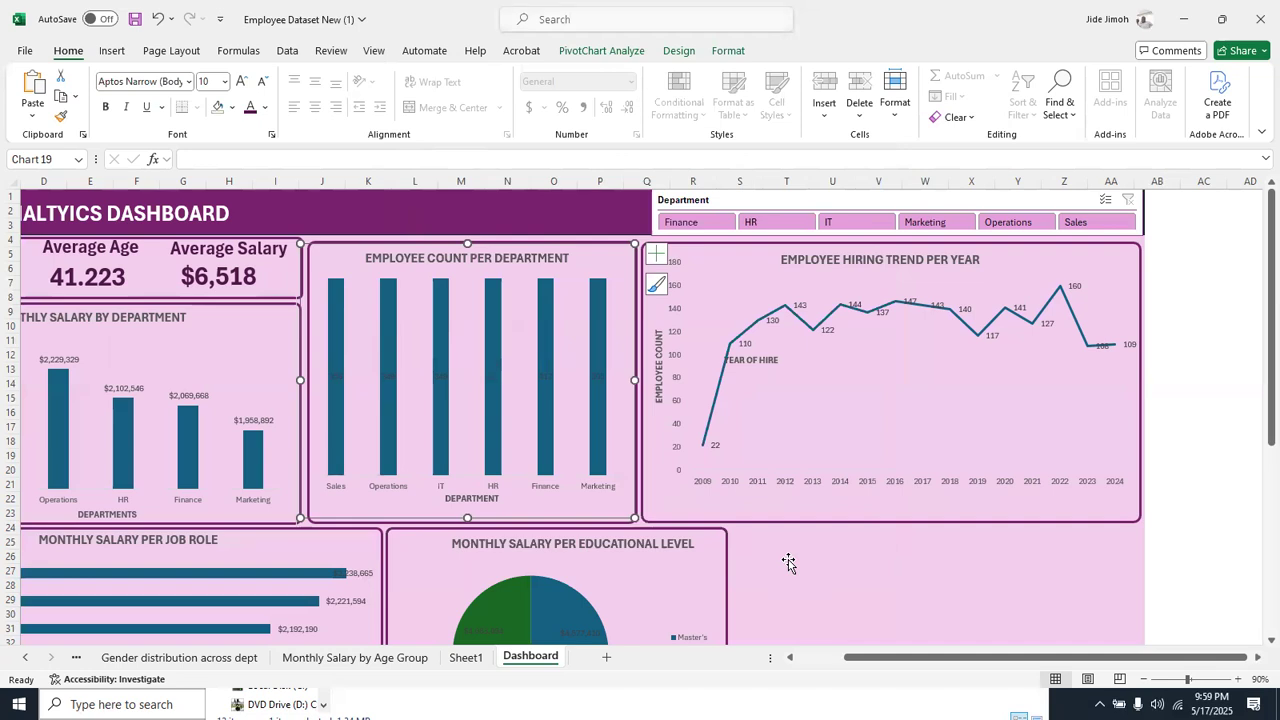
pyautogui.click(788, 563)
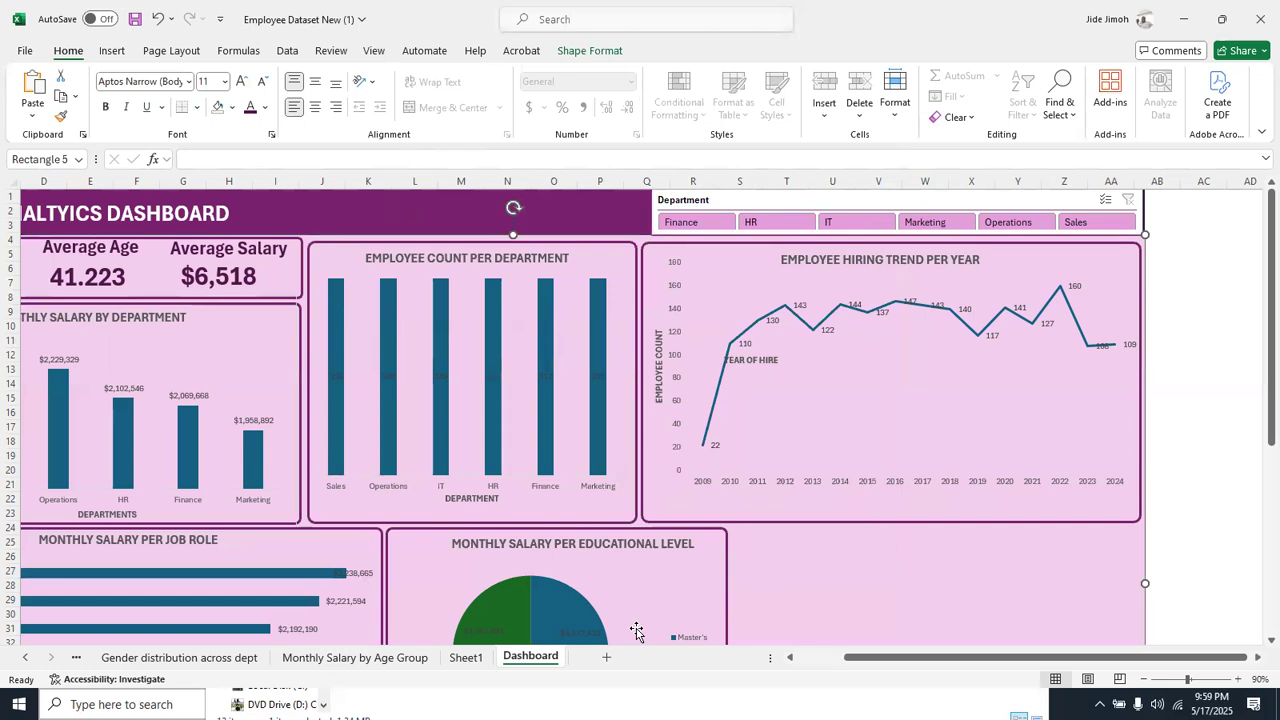